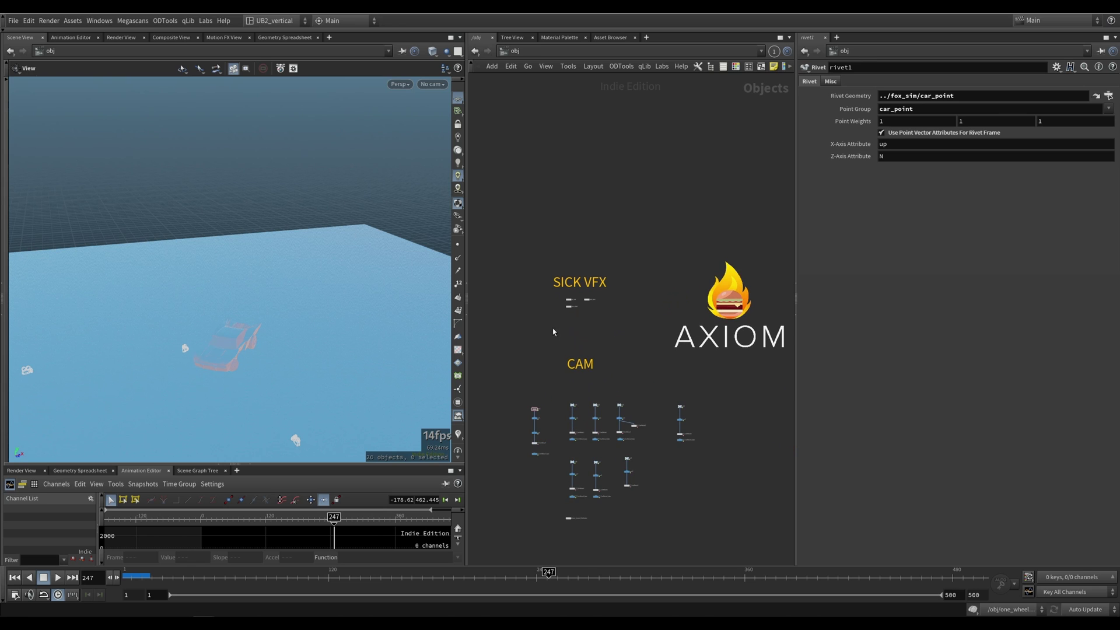
Save the batmobile_burnout_tutorial scene and frame the geometry nodes under the SICK VFX heading.
scroll(582, 320, "up", 5)
key("ctrl+s")
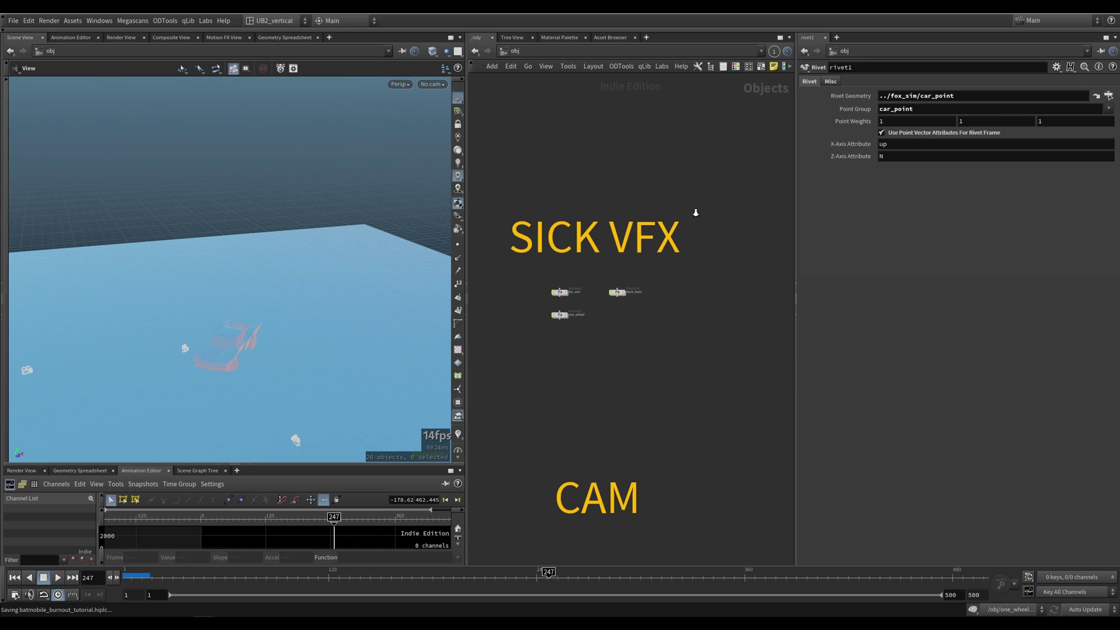
middle_click_drag(696, 213, 713, 246)
mouse_move(746, 228)
left_mouse_down()
mouse_move(625, 298)
mouse_move(713, 220)
mouse_move(744, 213)
left_mouse_up()
middle_click_drag(584, 380, 599, 388)
scroll(599, 387, "up", 2)
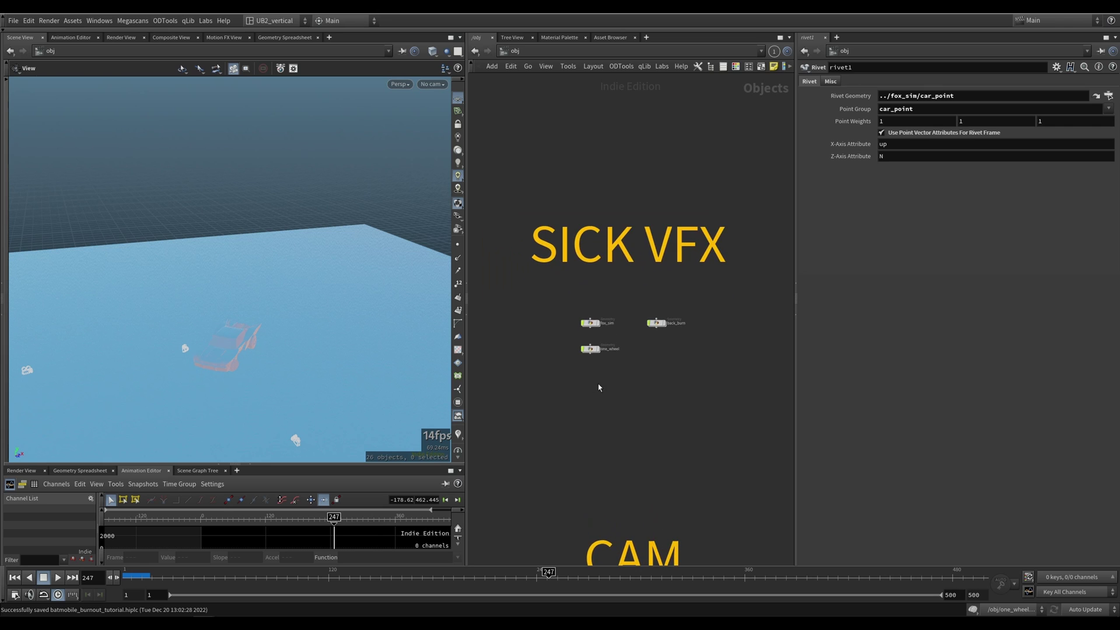
left_click_drag(726, 301, 693, 371)
scroll(632, 338, "up", 2)
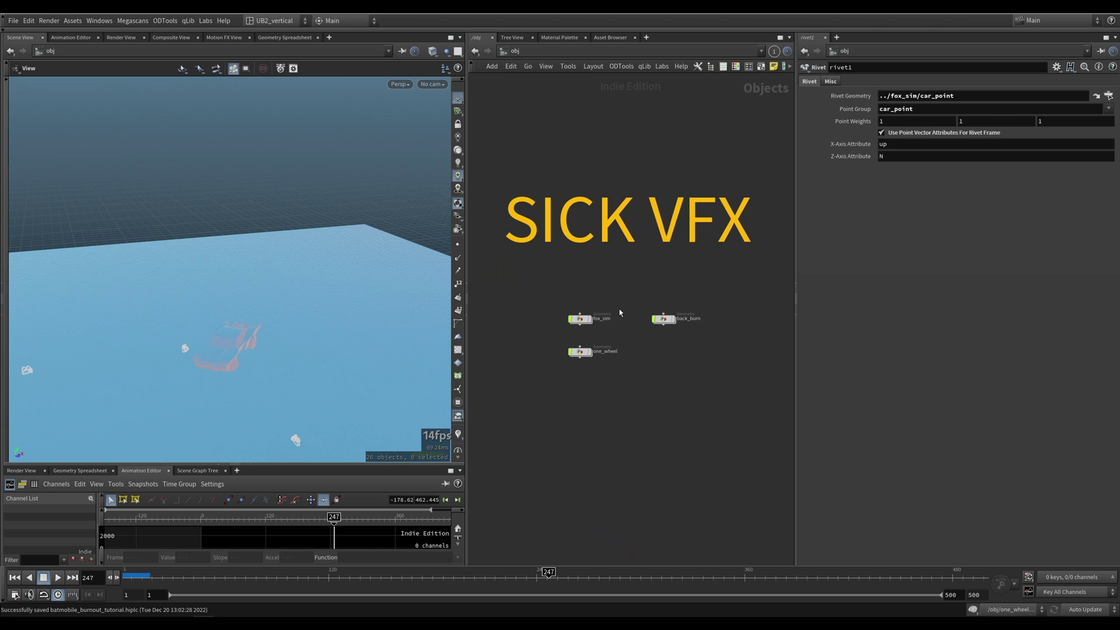
Open the fox_sim geometry network and examine its overall layout and the large branch of simulation nodes.
left_click_drag(614, 296, 564, 342)
key("i")
middle_click_drag(685, 348, 492, 377)
scroll(550, 373, "down", 3)
scroll(696, 249, "down", 1)
scroll(696, 249, "down", 1)
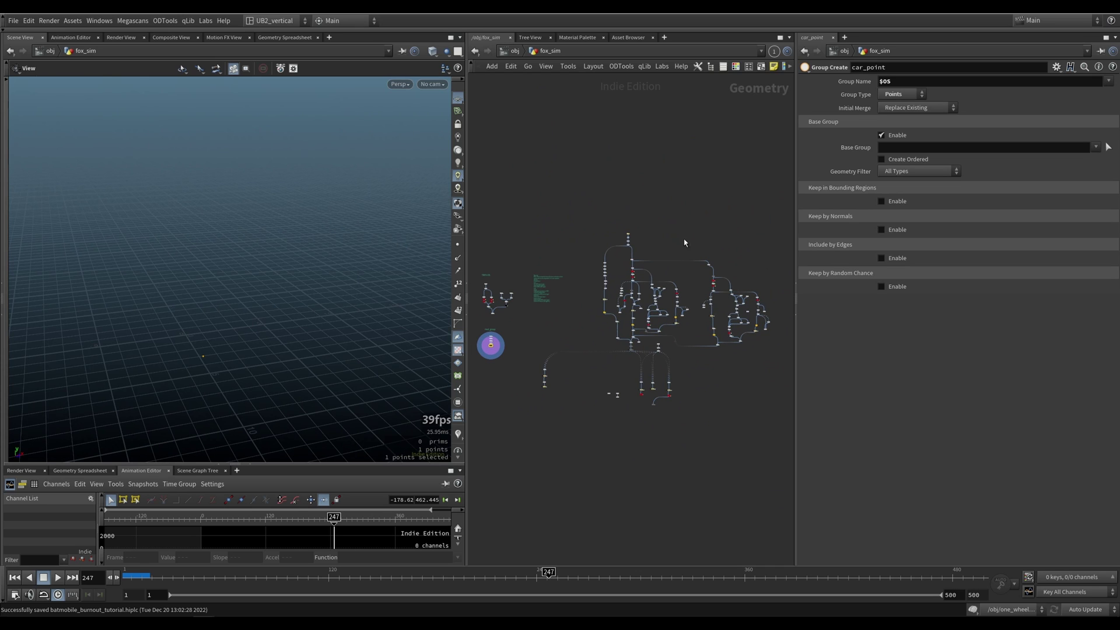
left_click_drag(693, 188, 572, 368)
left_click(737, 246)
middle_click_drag(738, 249, 696, 250)
left_click_drag(742, 233, 640, 366)
middle_click_drag(661, 247, 738, 249)
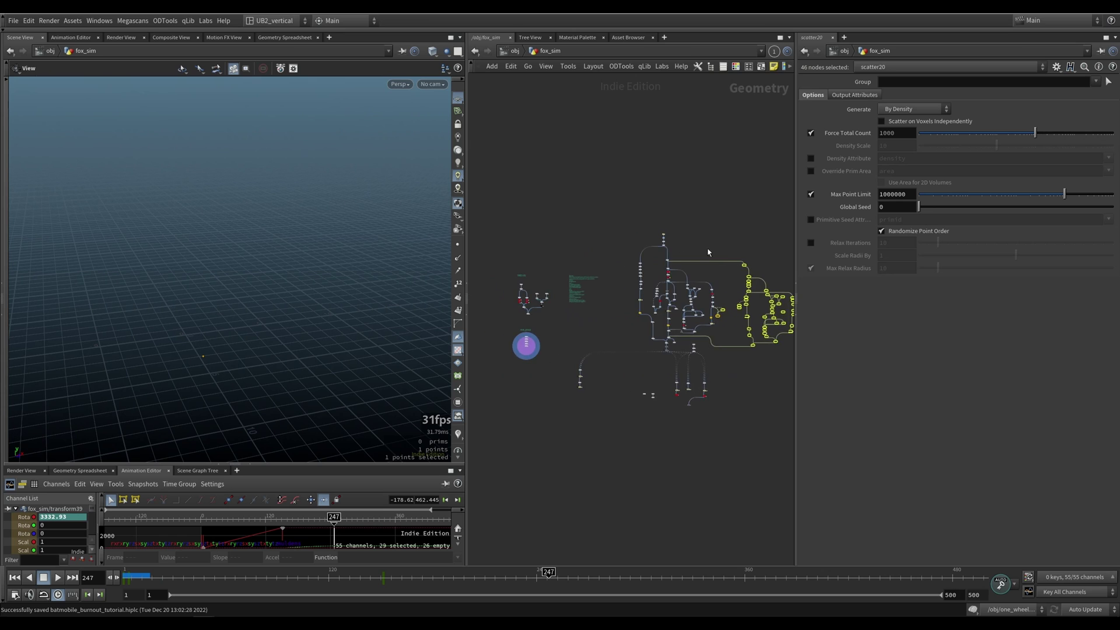
Examine the smaller node groups inside fox_sim and return to the object level.
middle_click_drag(598, 247, 653, 241)
scroll(587, 270, "up", 5)
left_click_drag(662, 228, 567, 350)
left_click(622, 372)
scroll(623, 372, "up", 2)
left_click(567, 362)
middle_click_drag(619, 399, 640, 316)
left_click_drag(664, 330, 550, 433)
key("u")
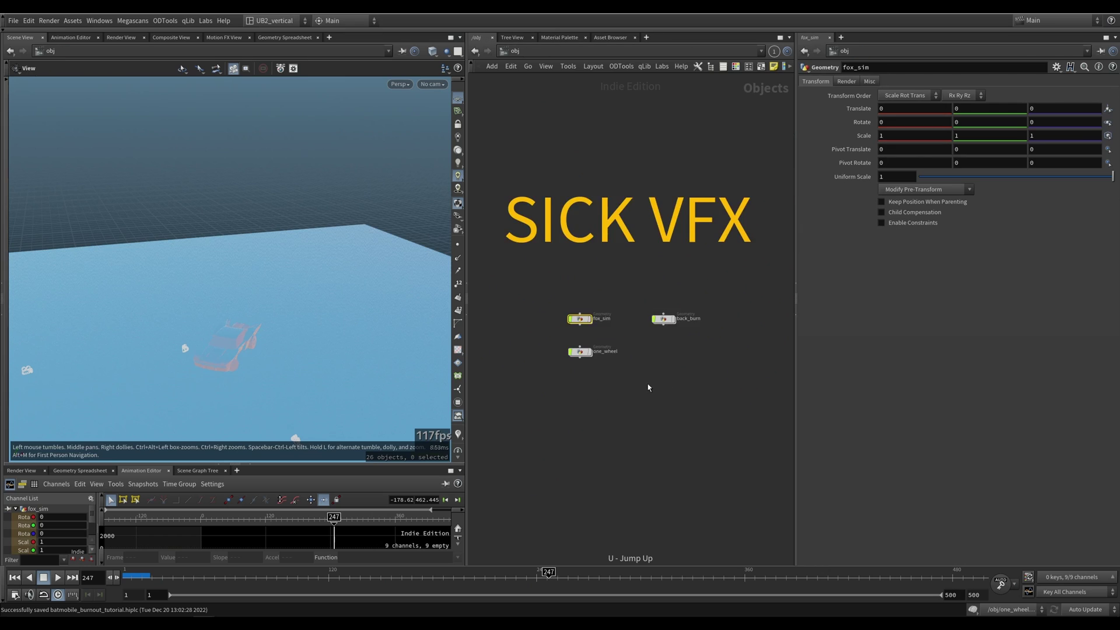
Select the rivet1 node under the CAM heading to inspect its rivet geometry and point group settings.
scroll(645, 387, "down", 7)
middle_click_drag(600, 505, 617, 386)
scroll(617, 387, "up", 6)
left_click(547, 343)
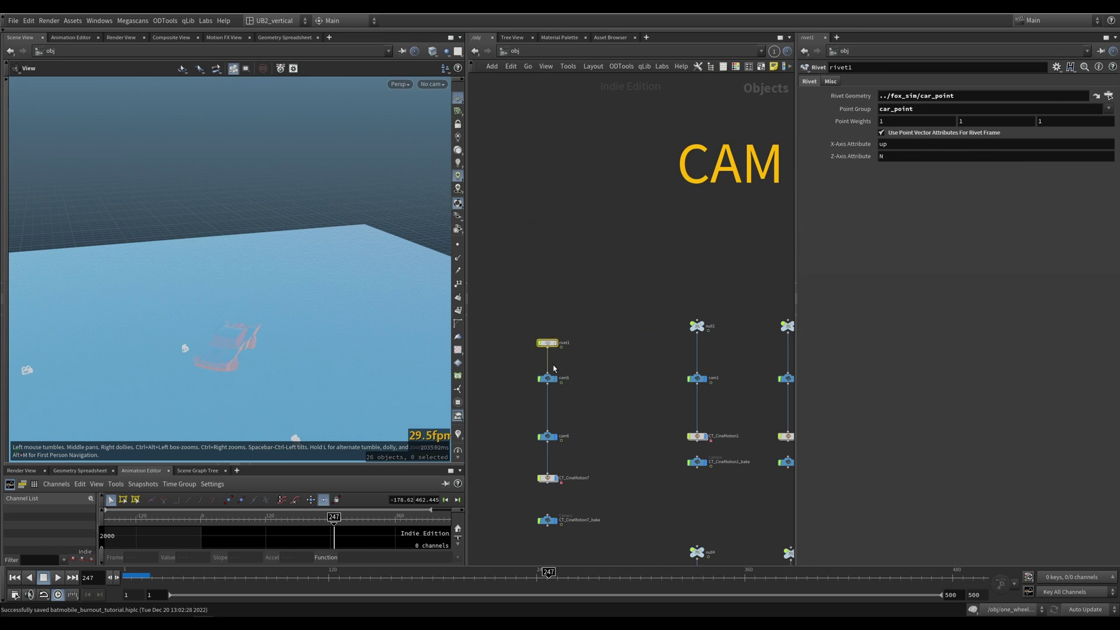
scroll(603, 310, "down", 4)
middle_click_drag(603, 312, 528, 448)
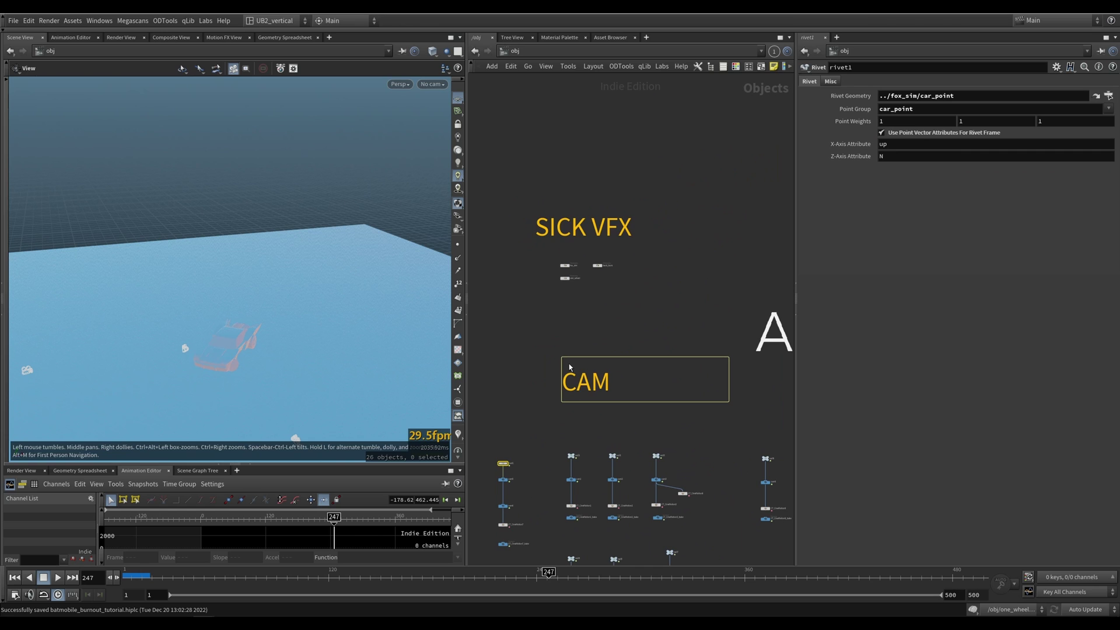
Reopen the fox_sim network and bring its main simulation branches into view.
scroll(530, 304, "up", 5)
mouse_move(620, 213)
left_mouse_down()
mouse_move(662, 232)
mouse_move(624, 214)
left_mouse_up()
double_click(623, 211)
scroll(589, 356, "down", 3)
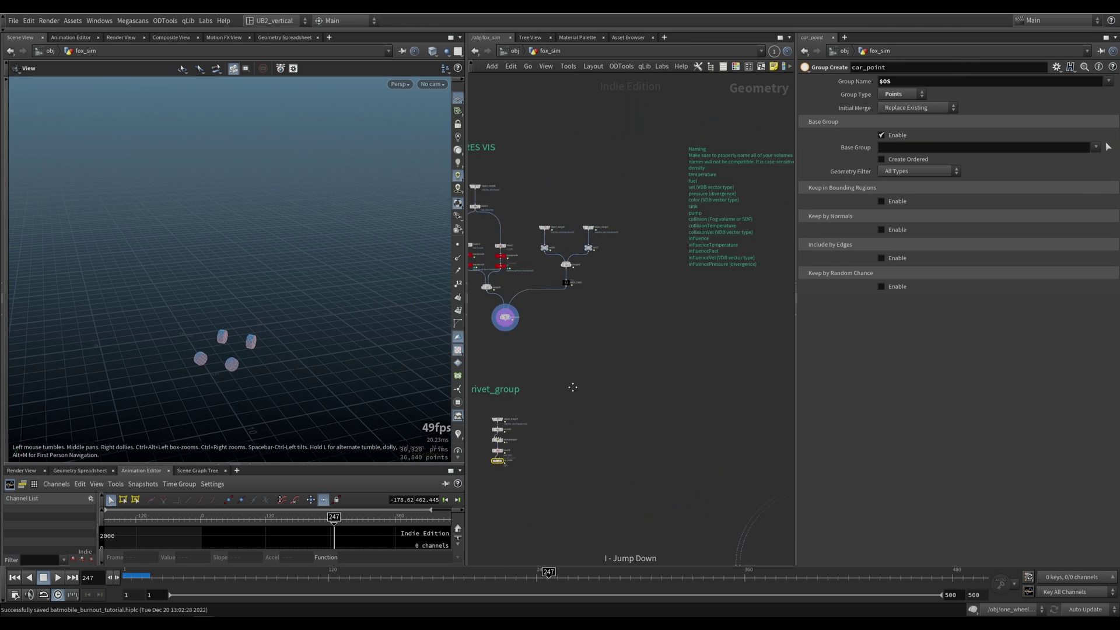
middle_click_drag(747, 360, 603, 346)
scroll(600, 323, "up", 5)
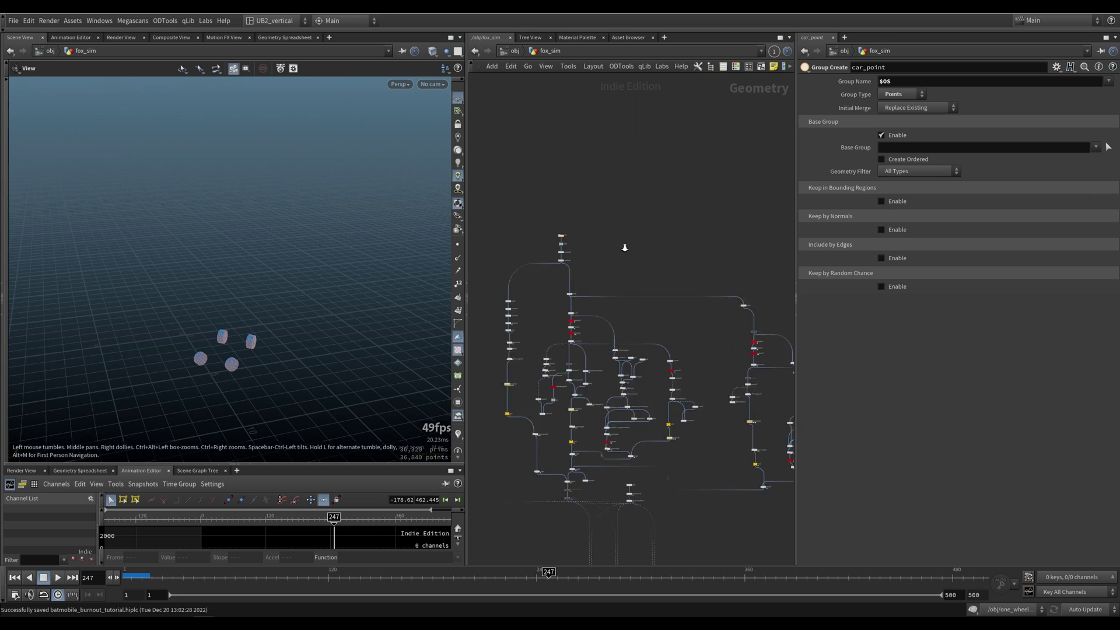
Display the cached smoke from the filecacasddhe23 file cache node at frame 86.
left_click(531, 258)
middle_click_drag(616, 443, 626, 199)
middle_click_drag(637, 409, 604, 196)
scroll(653, 400, "up", 3)
left_click(697, 409)
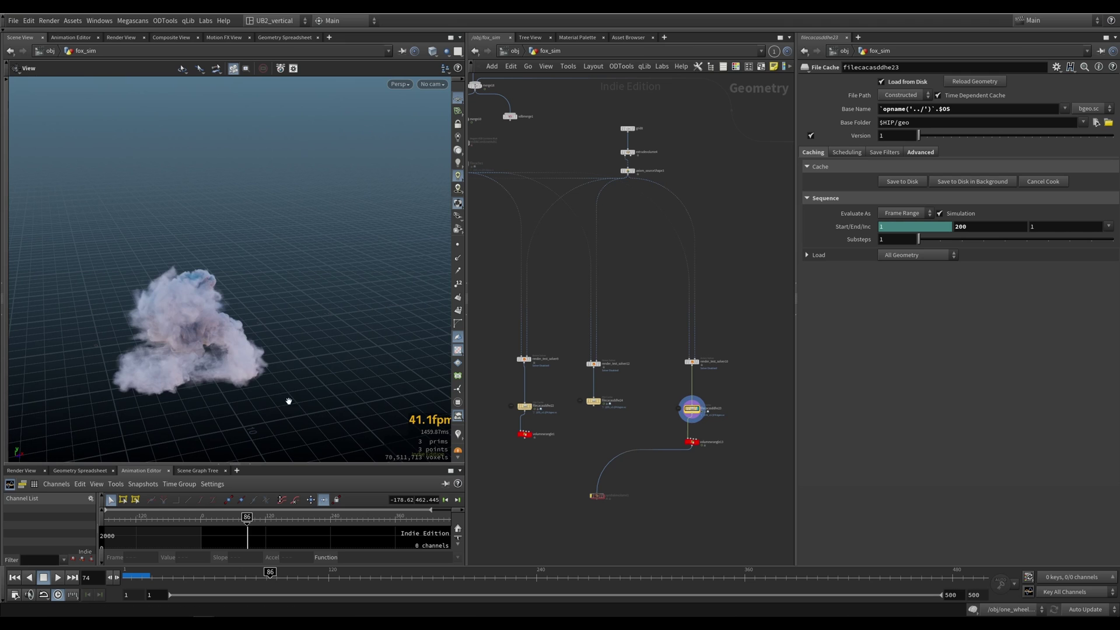
Display the output of volumewrangle13 and examine the smoke up close at frame 133.
left_click(696, 442)
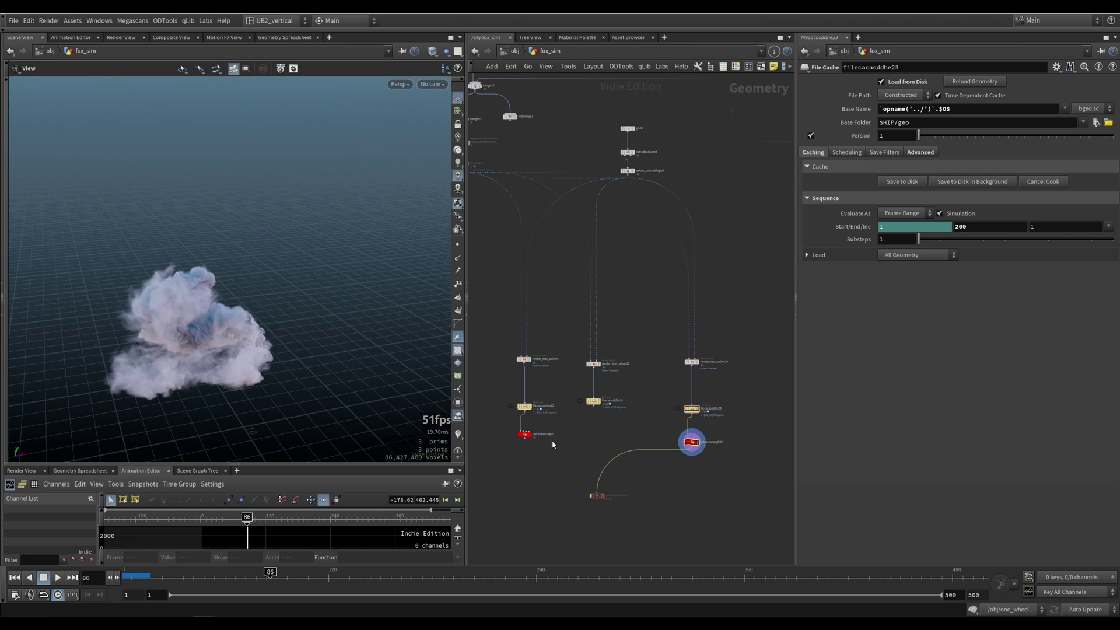
scroll(176, 348, "up", 4)
left_click_drag(171, 343, 279, 384, "alt")
left_click(353, 577)
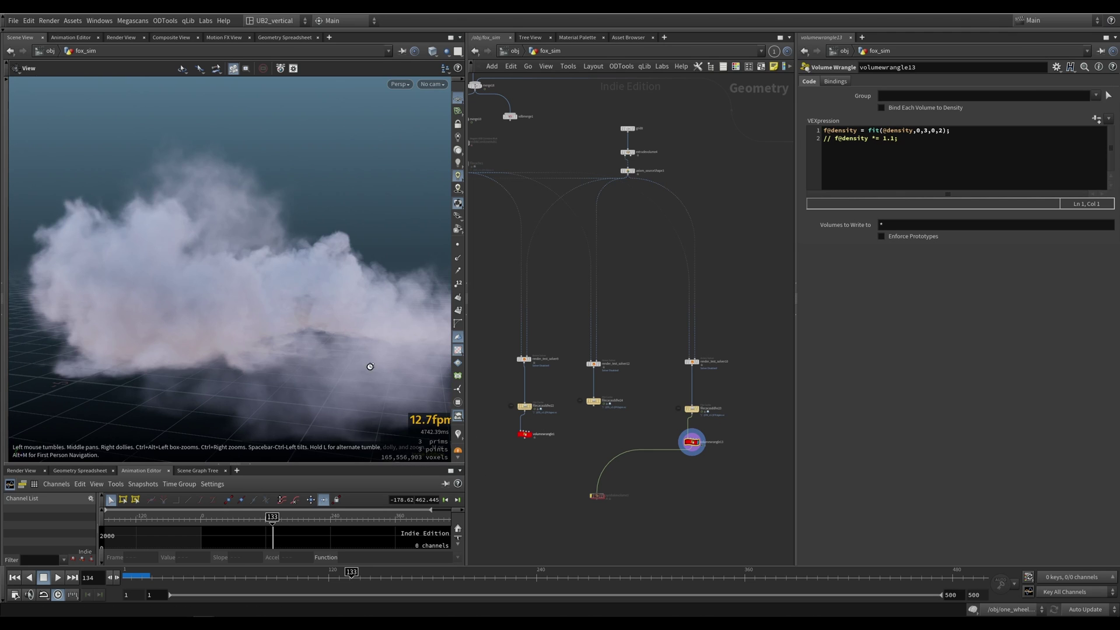
mouse_move(227, 353)
left_mouse_down()
mouse_move(274, 303)
mouse_move(282, 270)
mouse_move(224, 315)
mouse_move(222, 336)
left_mouse_up()
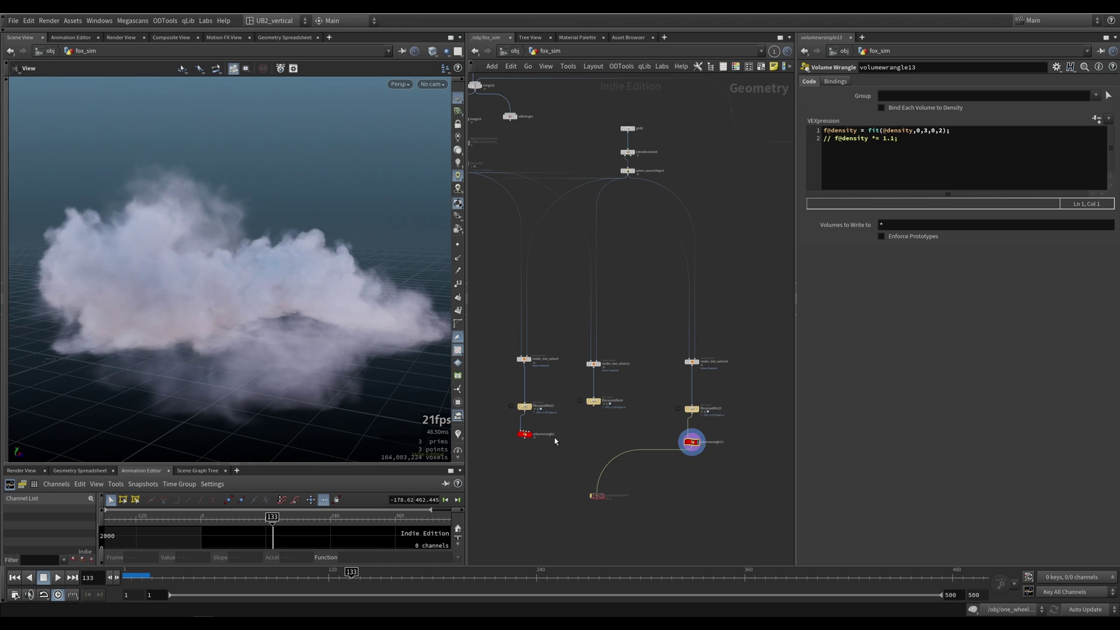
Display the output of volumewrangle1 and examine the smoke from several angles at frame 133.
left_click(524, 435)
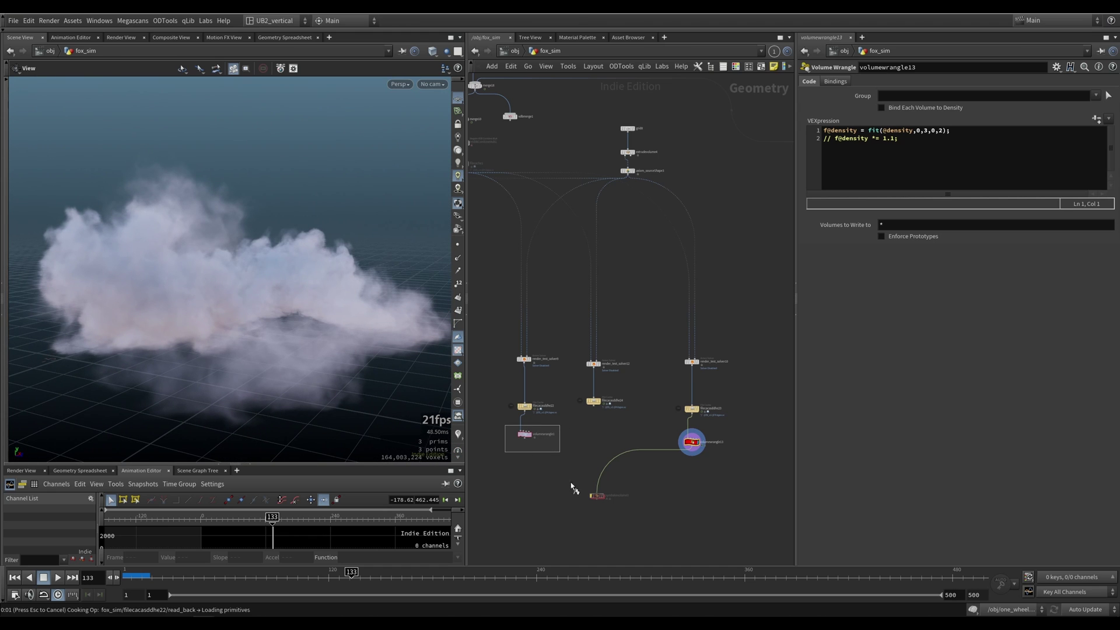
key("r")
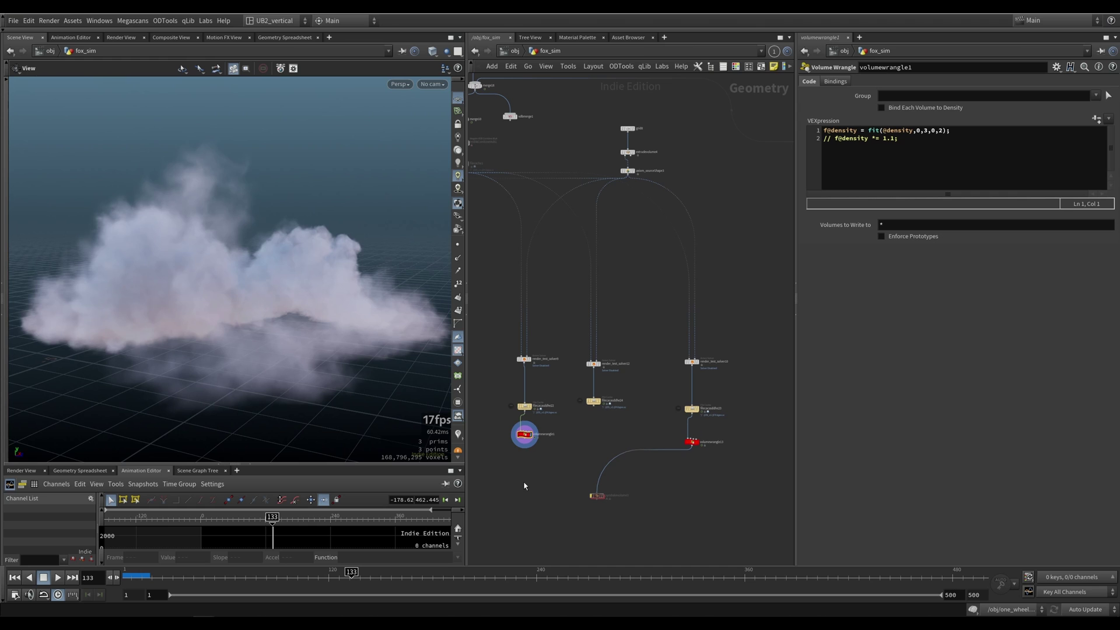
left_click_drag(348, 307, 323, 333)
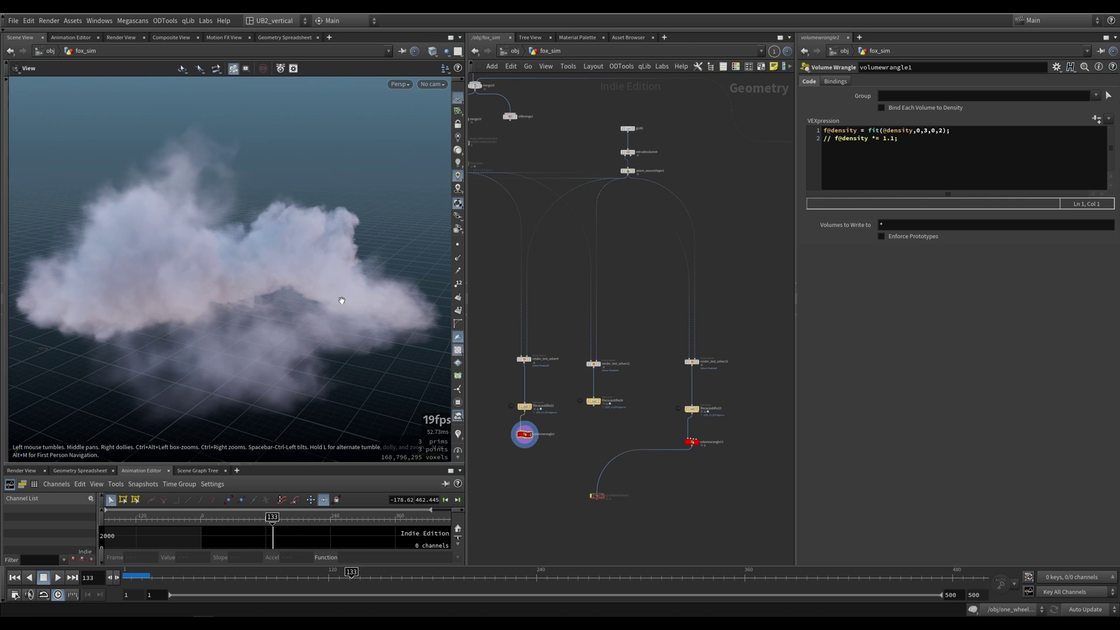
left_click_drag(330, 307, 291, 287)
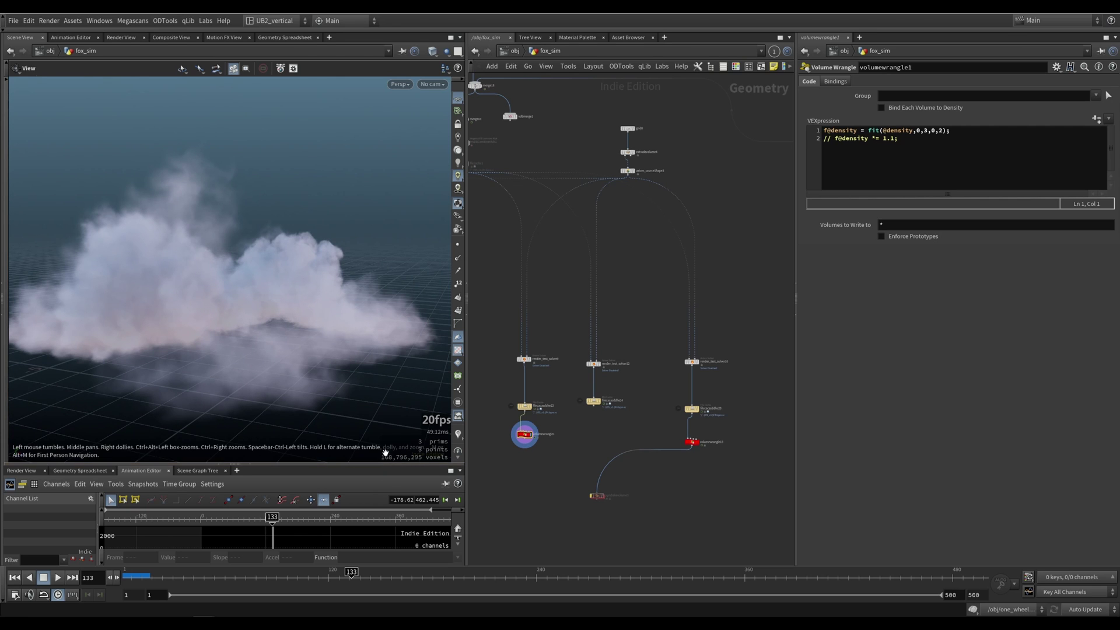
left_click_drag(318, 344, 307, 338)
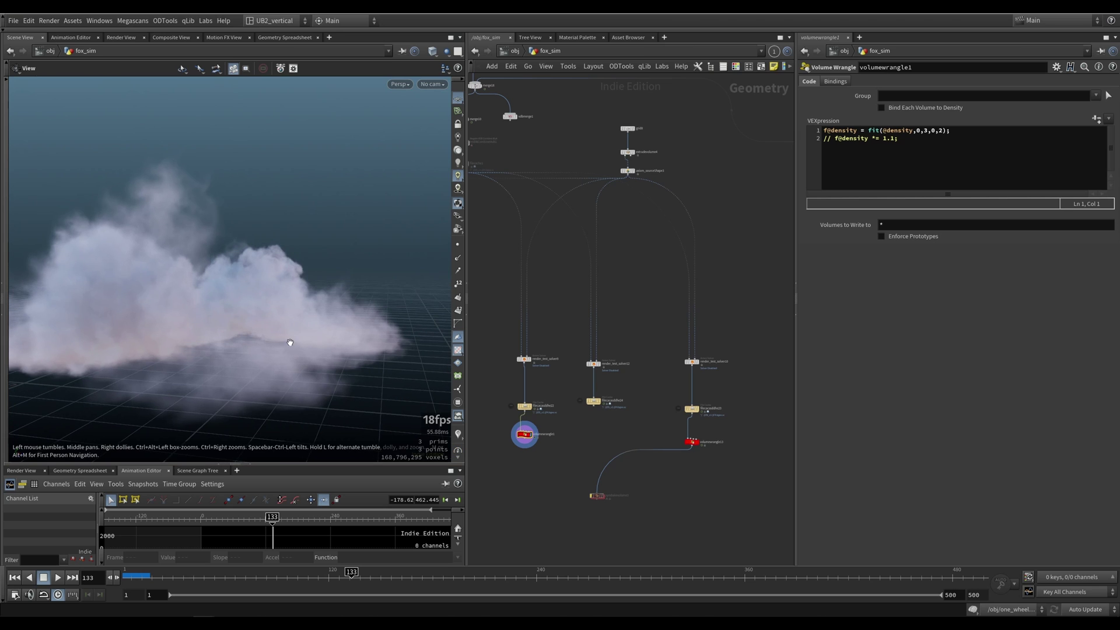
left_click_drag(231, 349, 254, 301)
left_click_drag(157, 333, 203, 281)
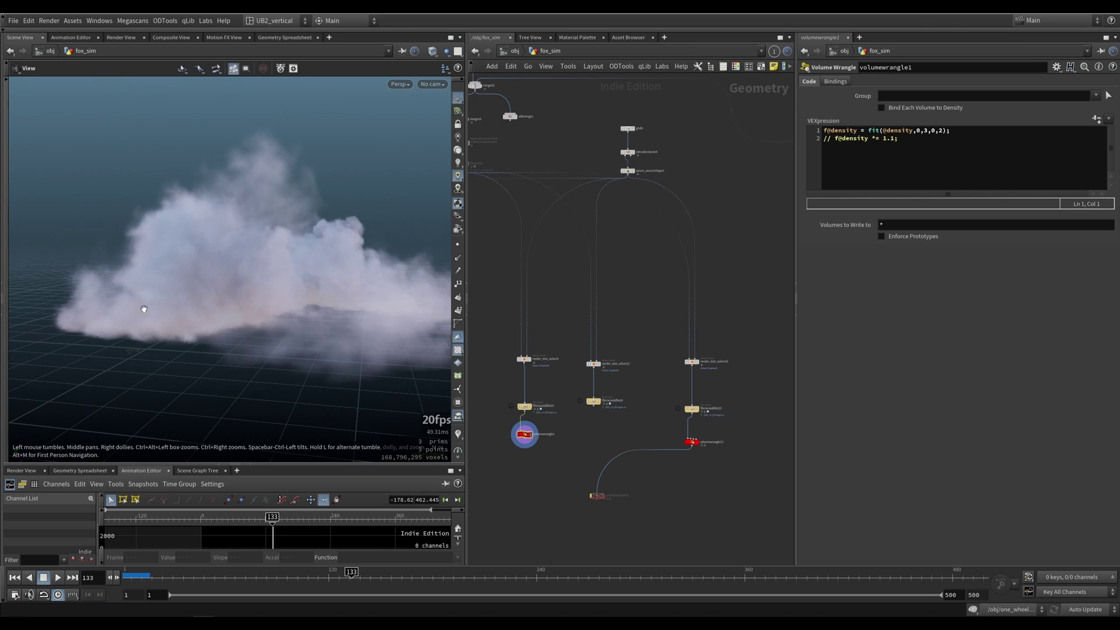
left_click_drag(201, 318, 166, 349)
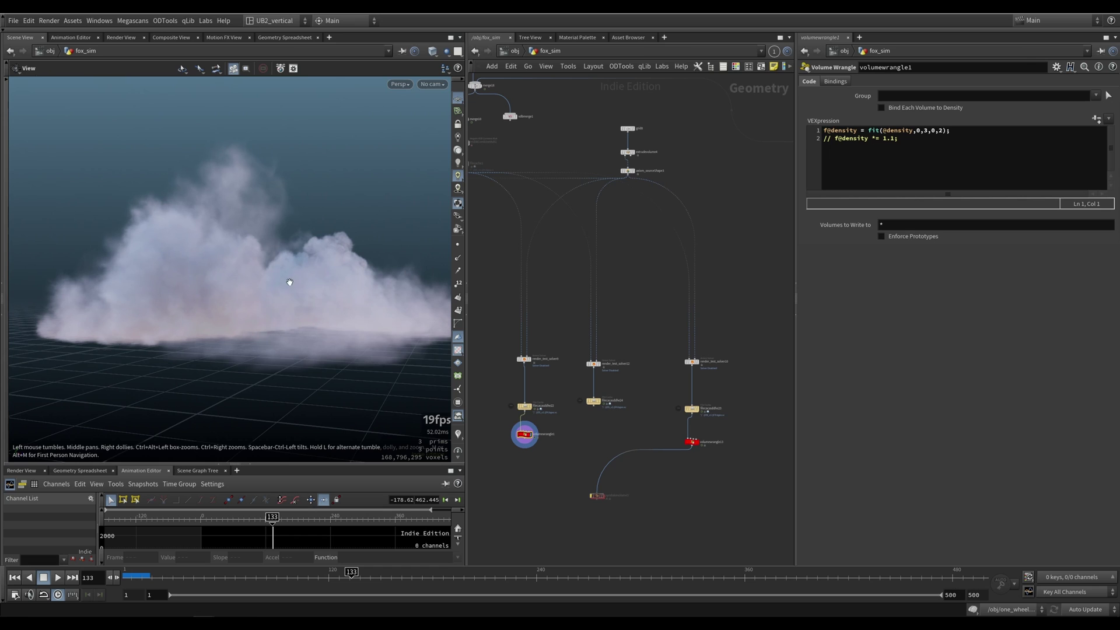
left_click_drag(233, 291, 105, 296)
Go to frame 87 and examine the volumewrangle1 smoke shape from low and high angles.
left_click(272, 581)
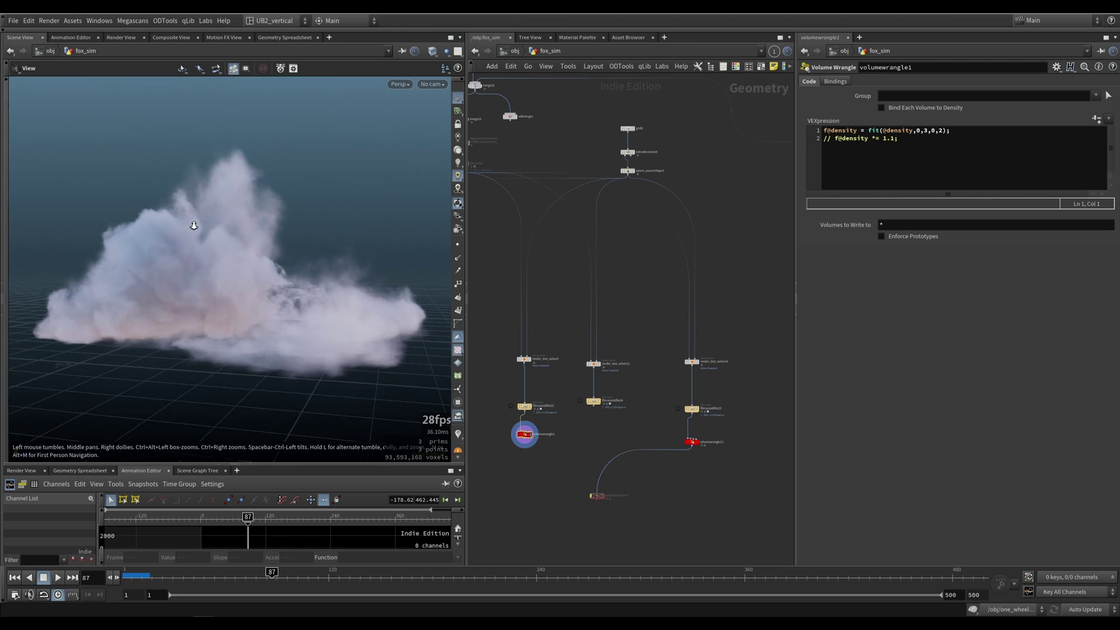
left_click_drag(193, 225, 215, 188)
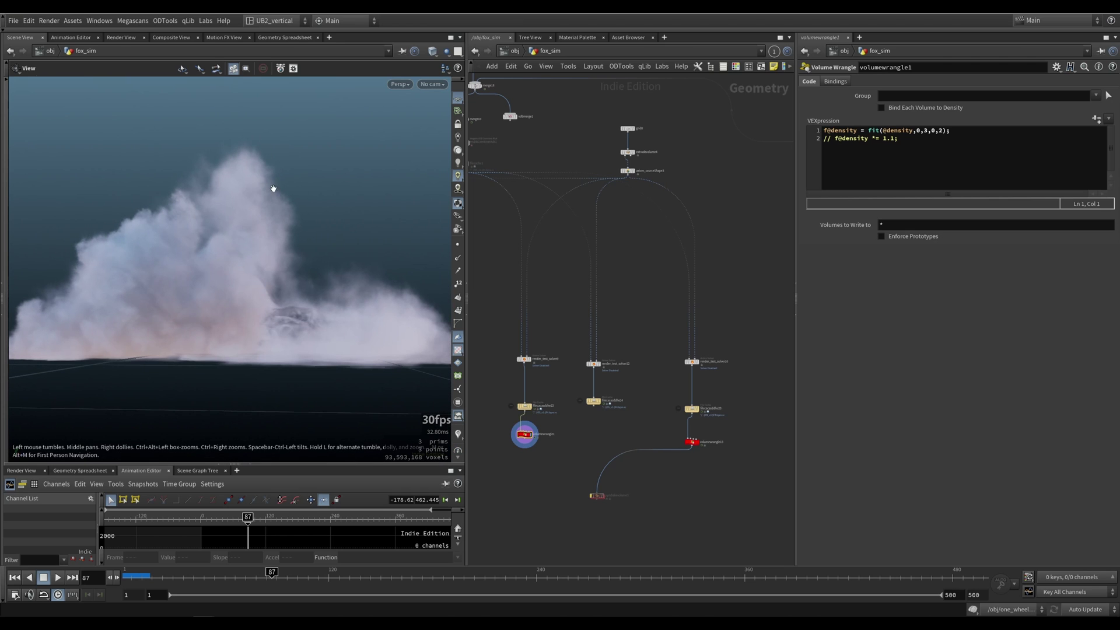
left_click_drag(242, 285, 206, 301)
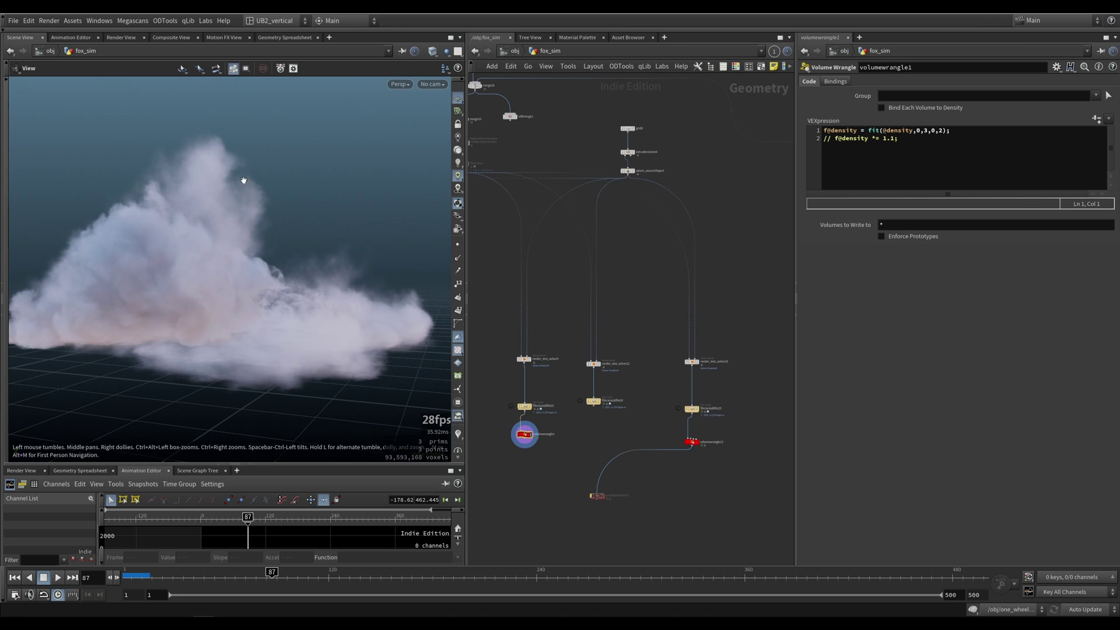
left_click_drag(195, 156, 263, 174)
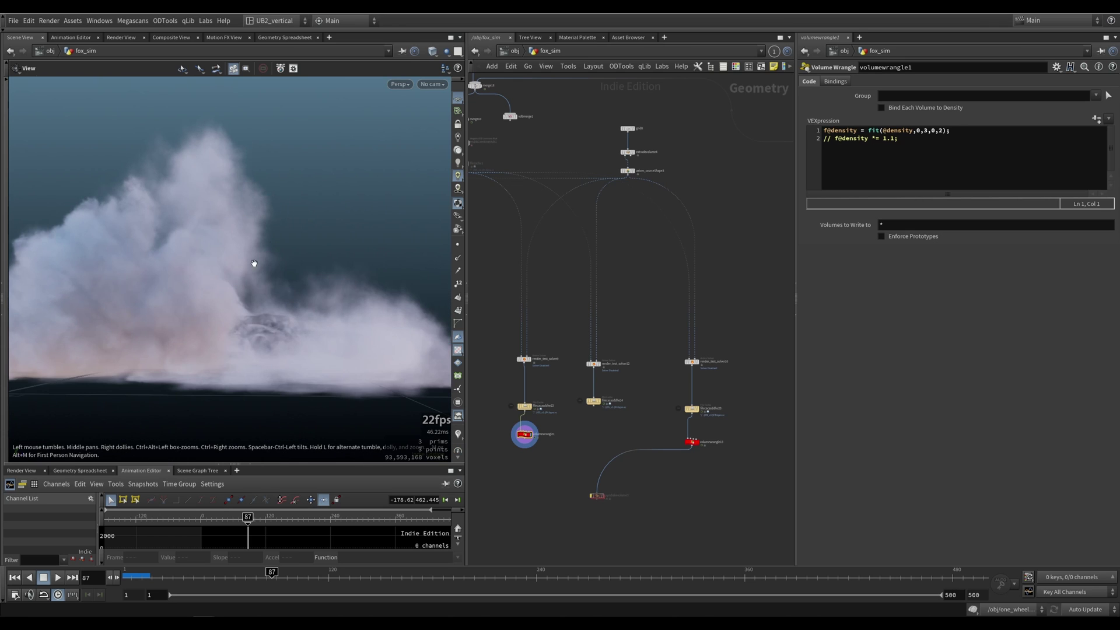
left_click_drag(254, 263, 350, 357)
scroll(602, 429, "down", 8)
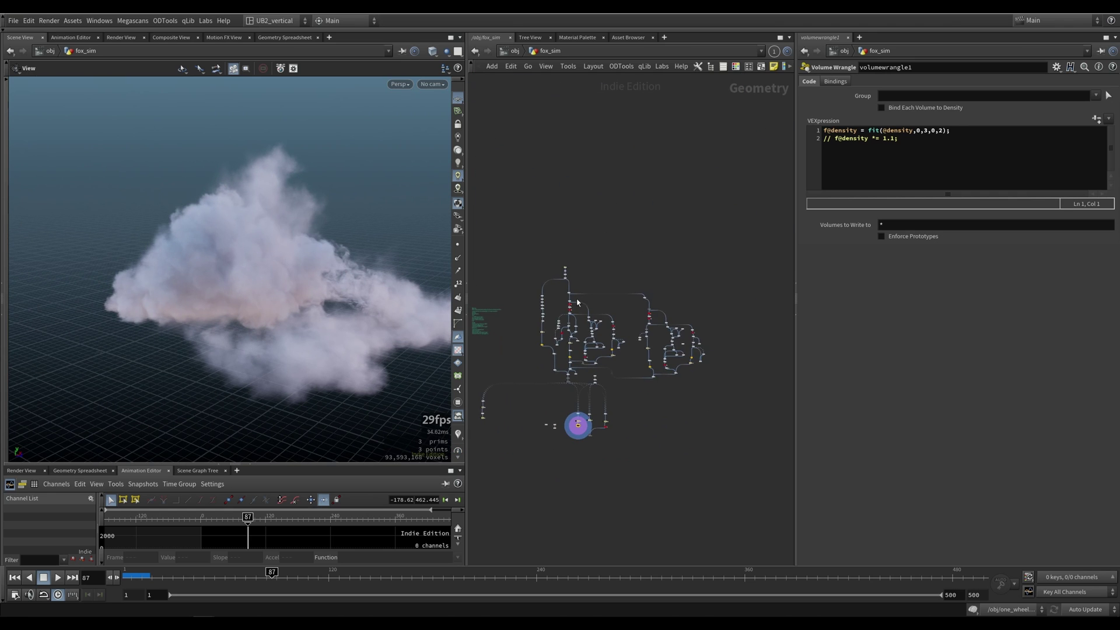
scroll(623, 400, "up", 3)
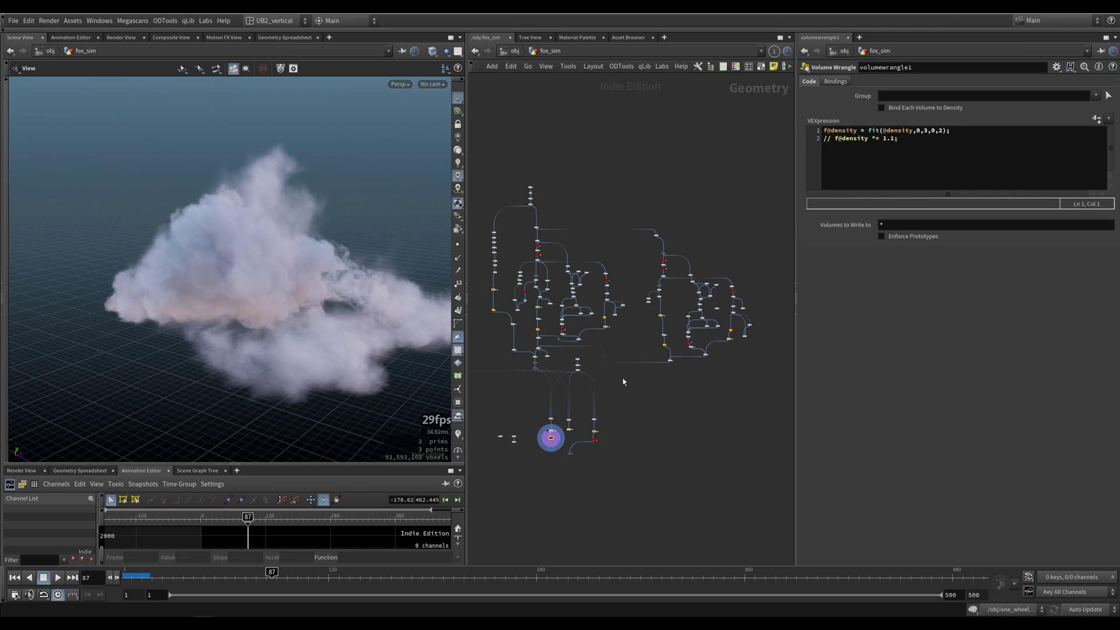
Leave fox_sim, open the one_wheel geometry network and examine its node branches.
key("u")
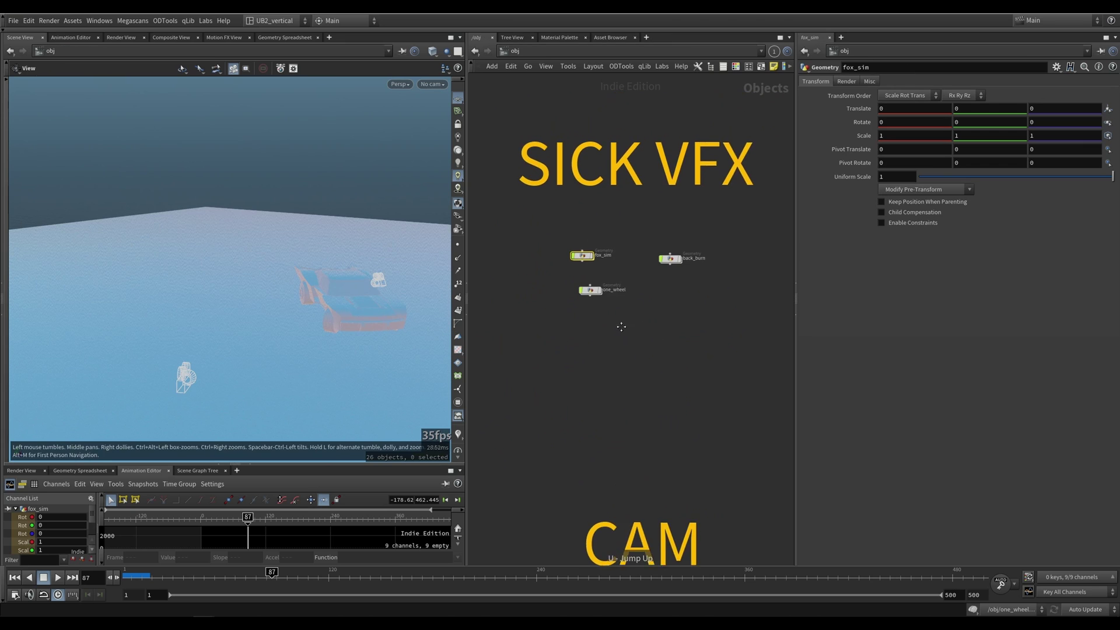
double_click(578, 298)
scroll(574, 337, "down", 10)
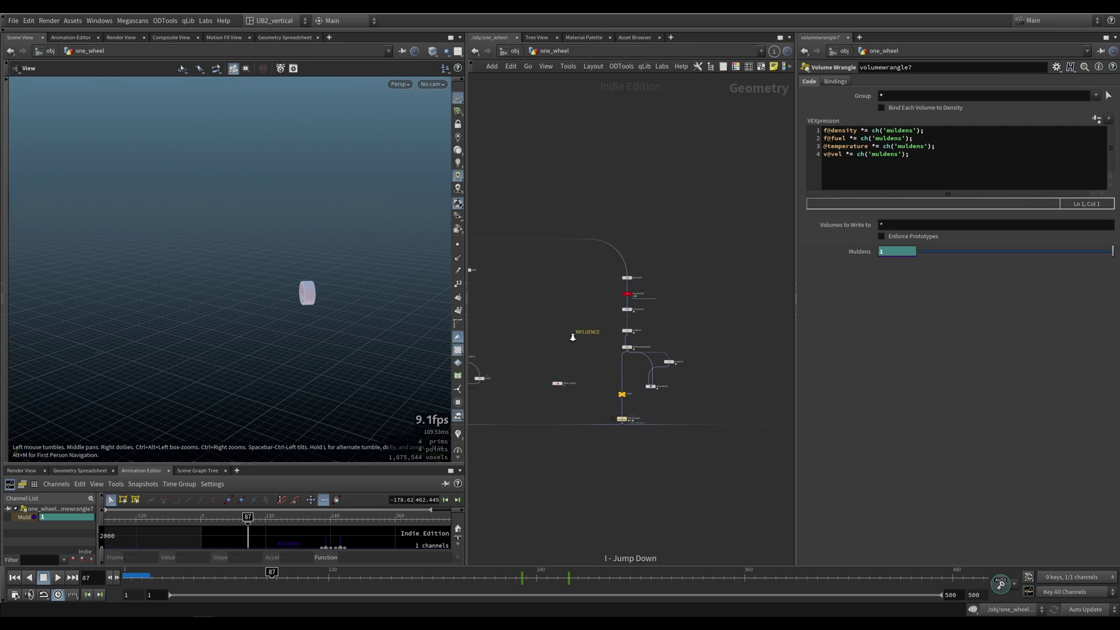
middle_click_drag(524, 305, 641, 327)
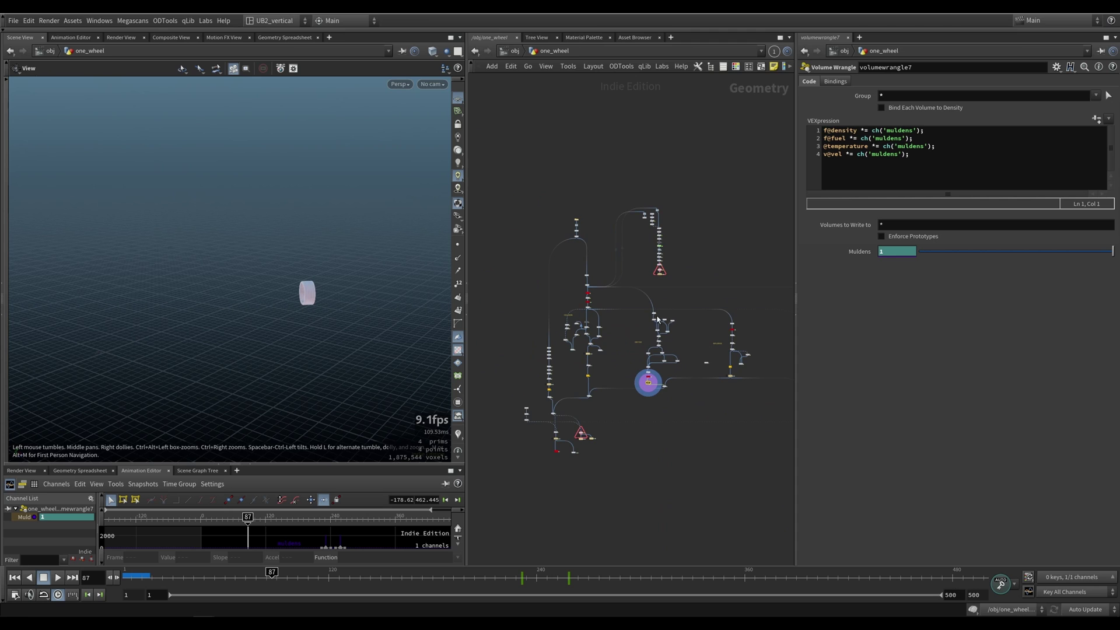
middle_click_drag(615, 270, 584, 266)
left_click_drag(729, 296, 536, 403)
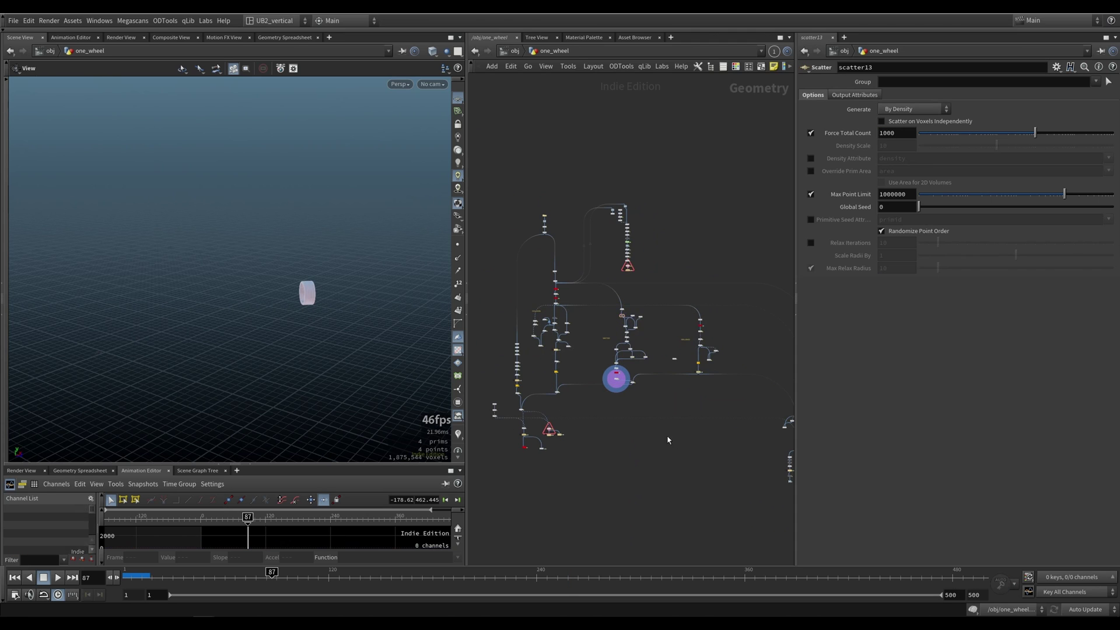
Display the full car at the last transform node before the one_wheel network splits, selecting both transform nodes.
scroll(537, 268, "up", 4)
right_click(535, 216)
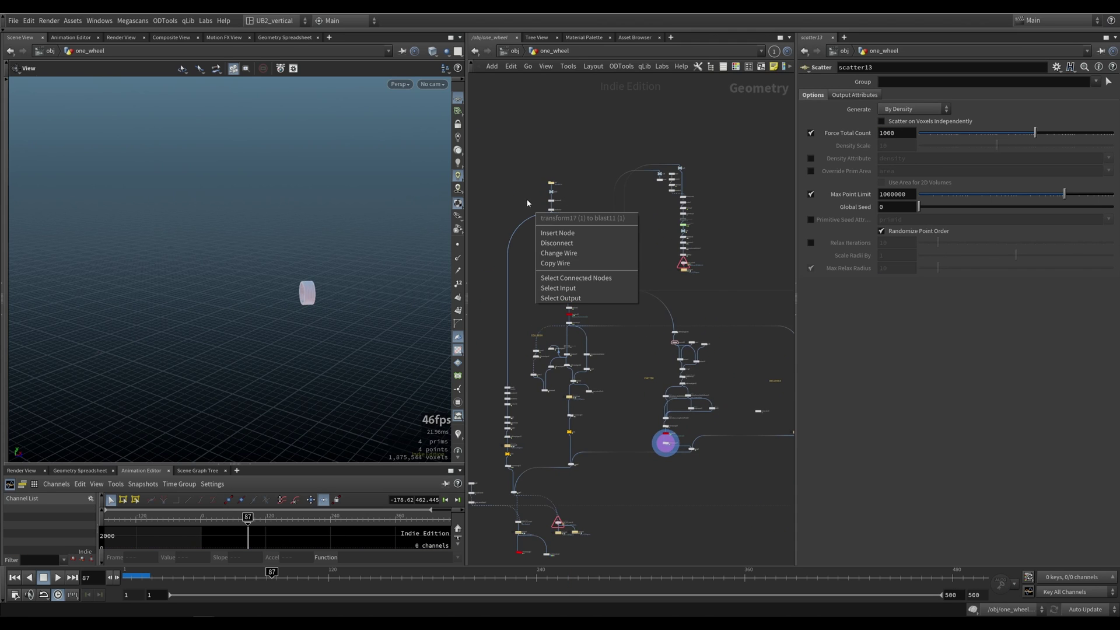
left_click(528, 201)
scroll(542, 199, "up", 4)
left_click(565, 227)
left_click_drag(526, 206, 612, 266)
left_click_drag(361, 320, 311, 323)
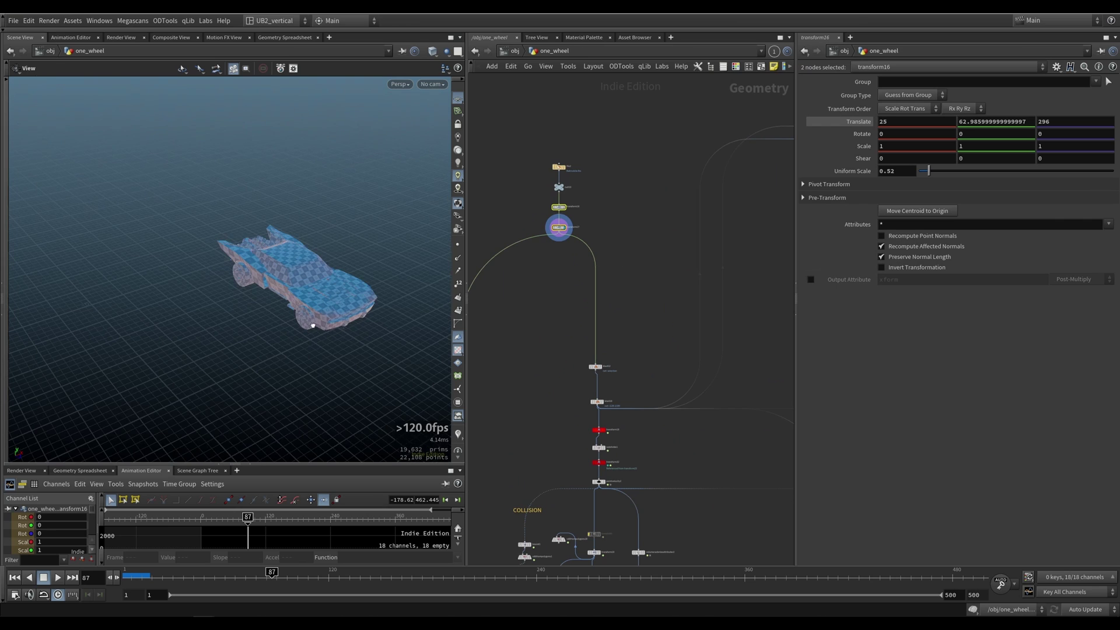
Display the output of blast12 and of blast10 to inspect the isolated wheel geometry.
middle_click_drag(524, 456, 533, 402)
left_click(610, 313)
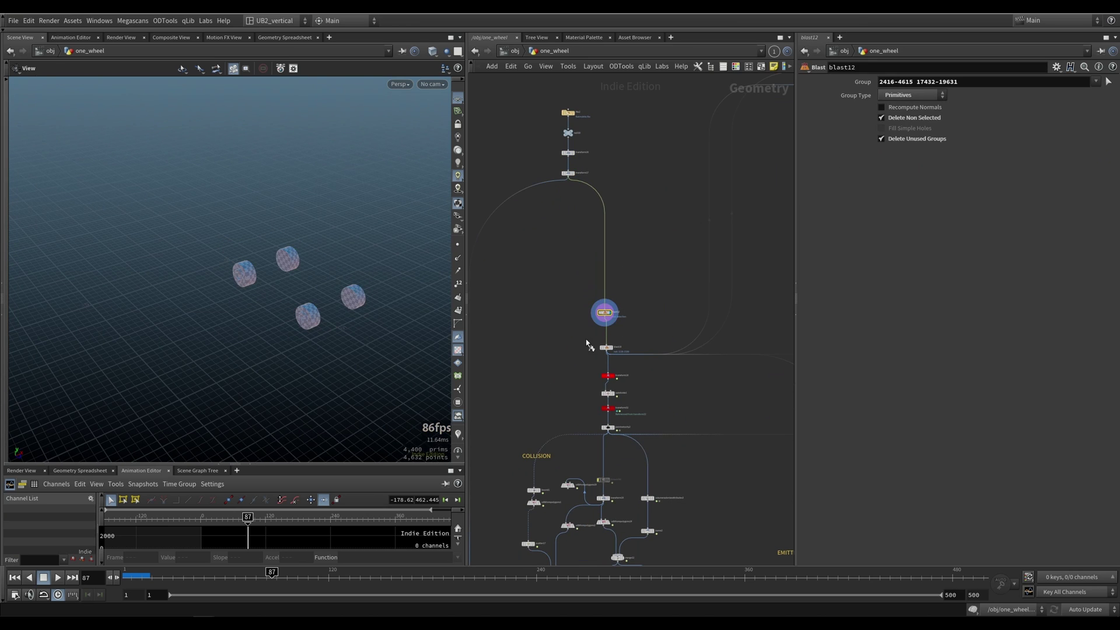
left_click(606, 347)
scroll(242, 275, "up", 3)
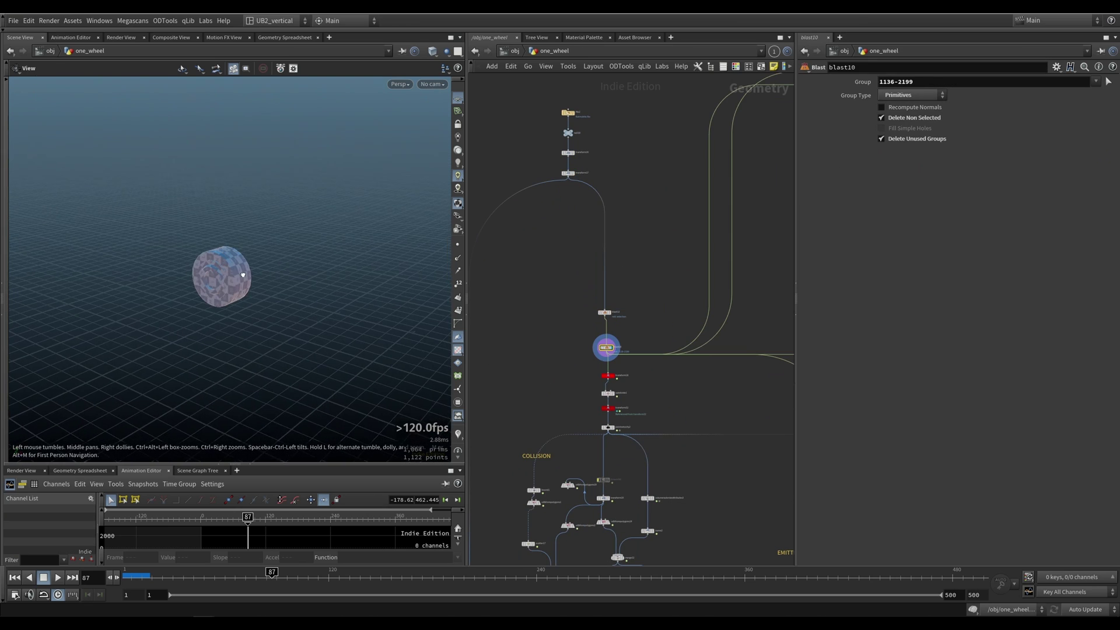
Display the output of filecachasd5 in the branch below blast11 and view the car body's collision volume.
left_click_drag(242, 275, 235, 271)
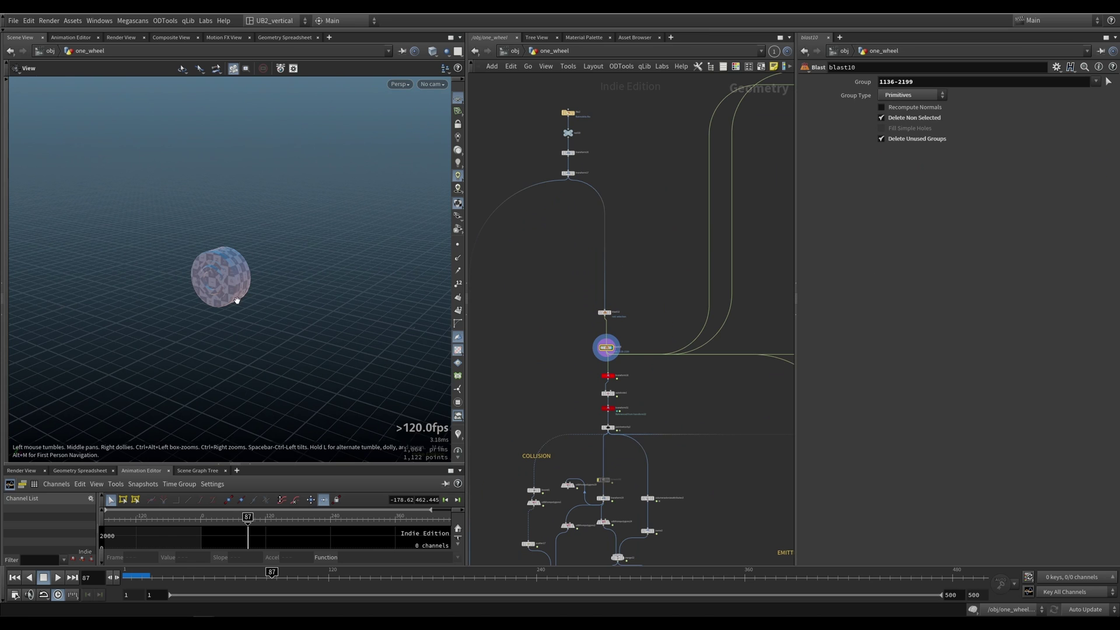
middle_click_drag(535, 425, 683, 241)
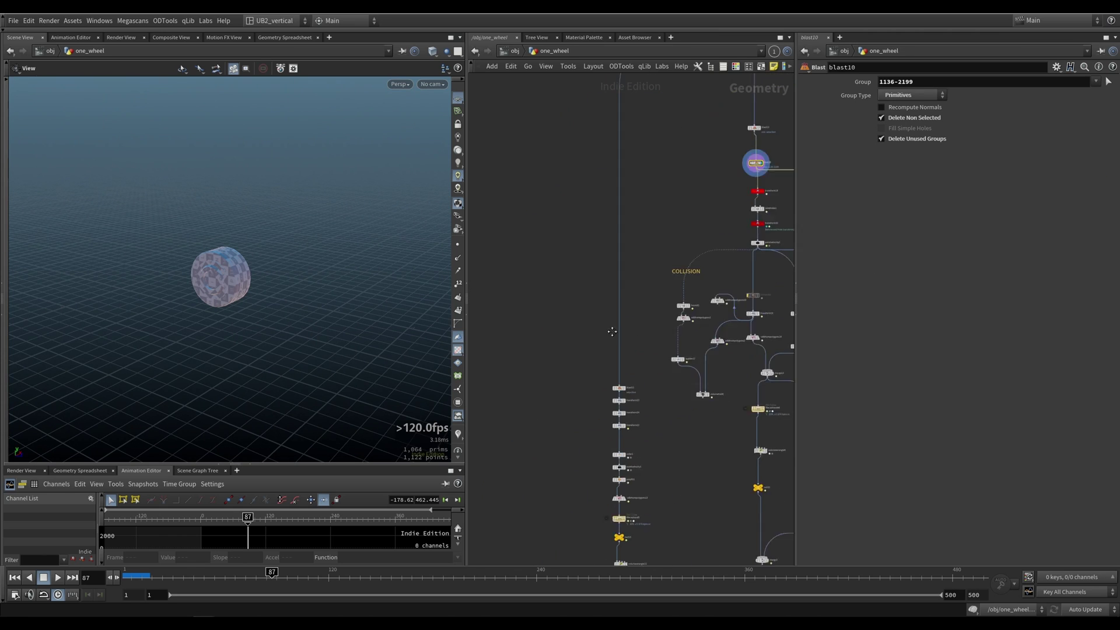
middle_click_drag(610, 330, 591, 261)
left_click_drag(635, 299, 562, 493)
left_click(630, 489)
scroll(607, 417, "up", 3)
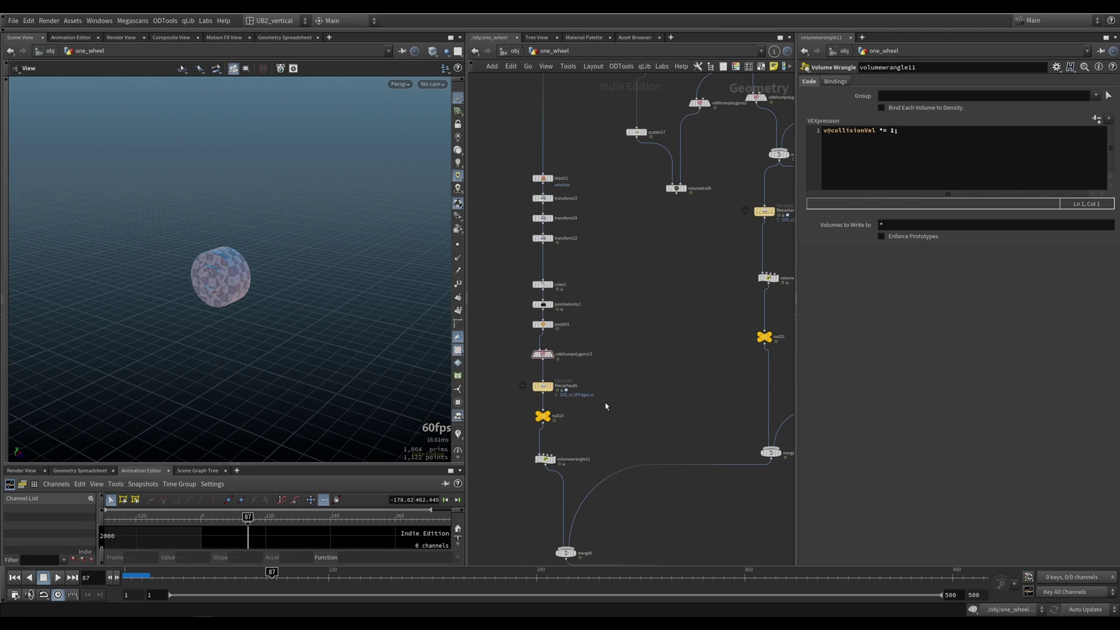
left_click(545, 386)
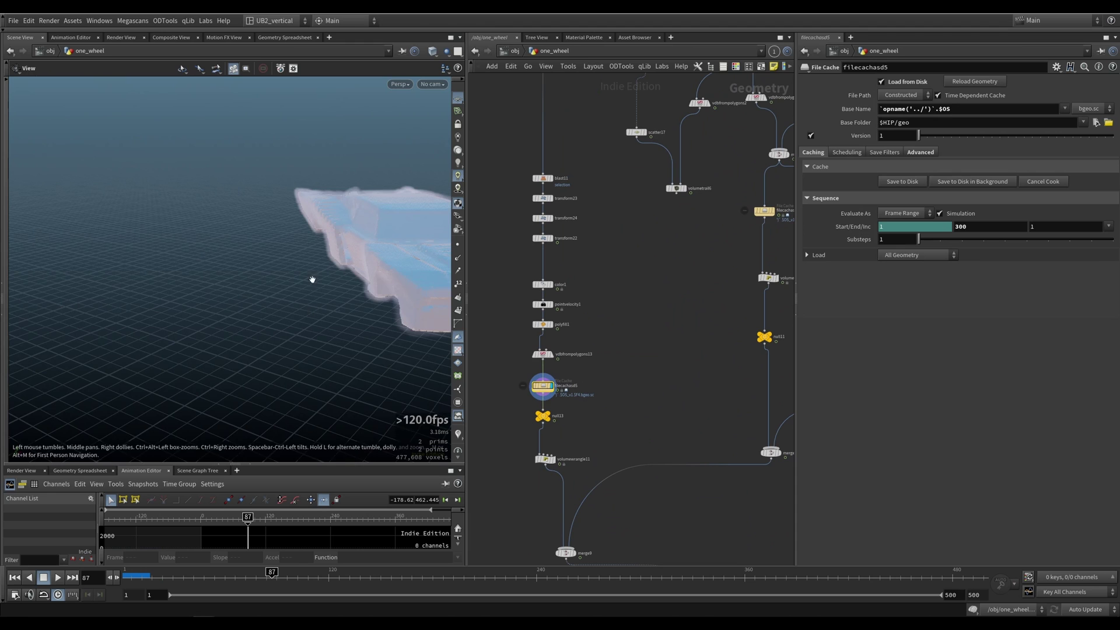
left_click_drag(264, 297, 240, 299)
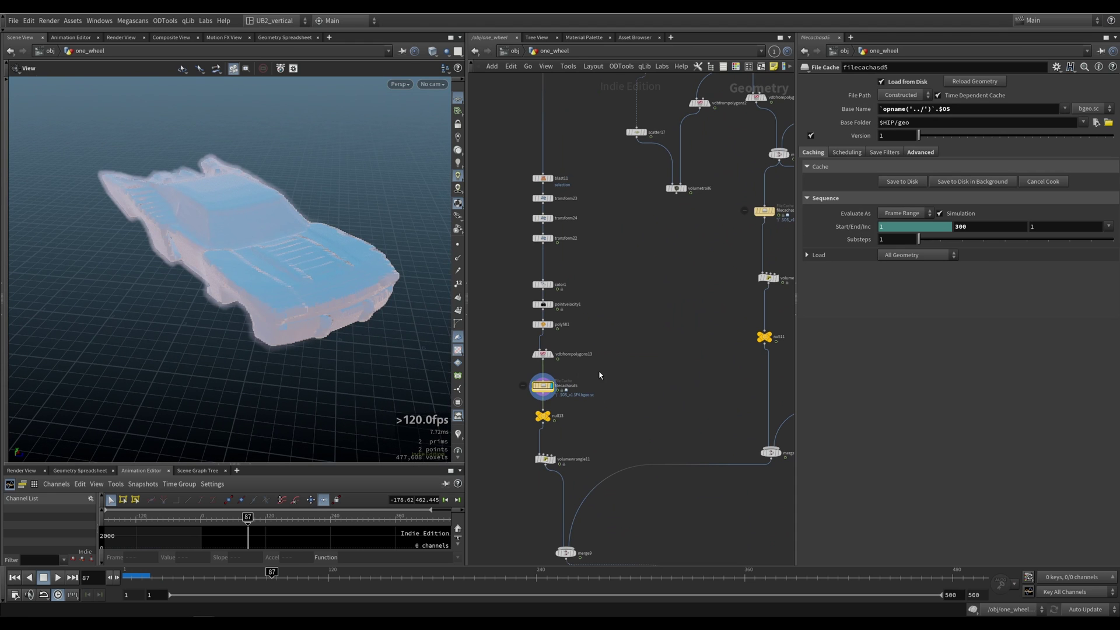
Check the Distance VDB name and the surface attribute's VDB name on vdbfrompolygons13, ending on the file cache node below it.
scroll(620, 357, "up", 2)
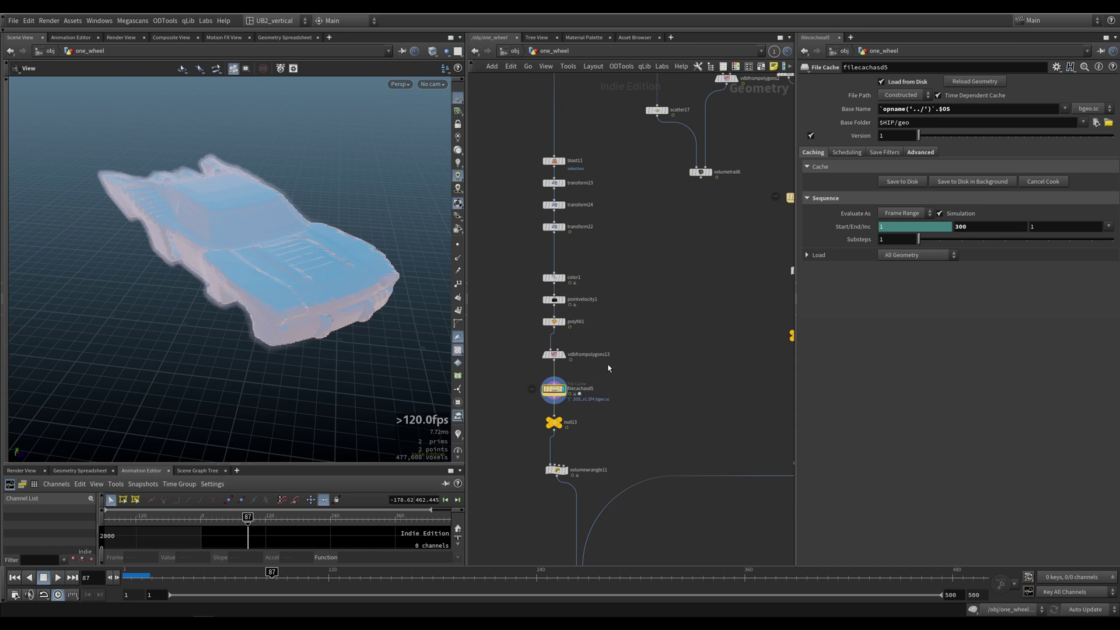
key("Up")
left_click_drag(925, 109, 850, 112)
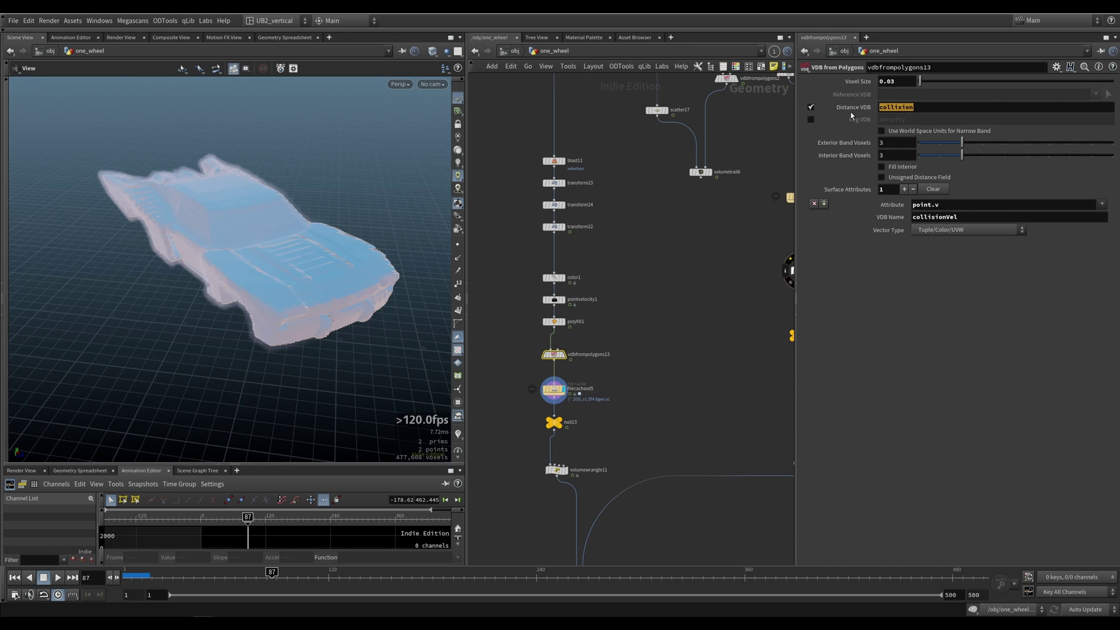
left_click_drag(992, 216, 880, 221)
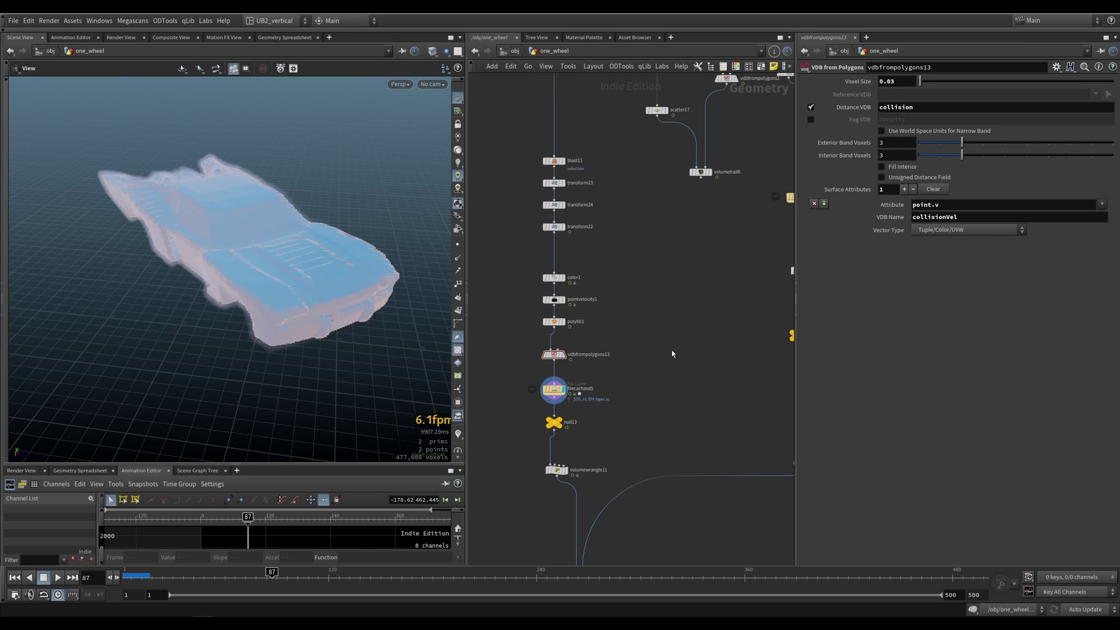
key("Down")
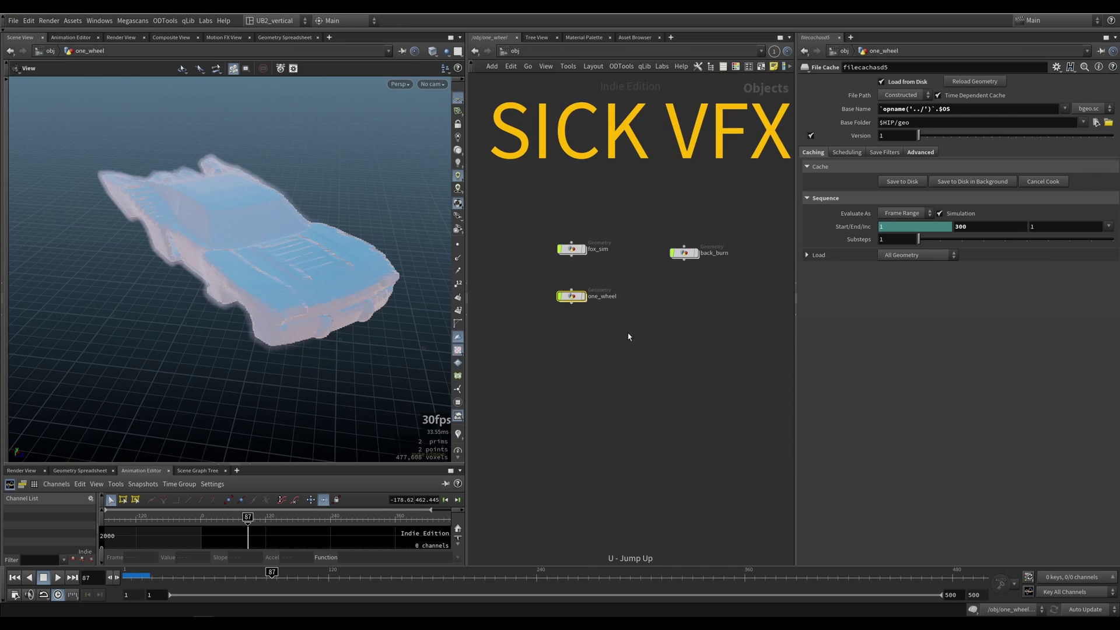
Open the fox_sim network and read the green note on naming volumes.
key("i")
middle_click_drag(587, 305, 600, 325)
scroll(600, 325, "up", 3)
left_click_drag(575, 199, 694, 328)
scroll(735, 274, "up", 2)
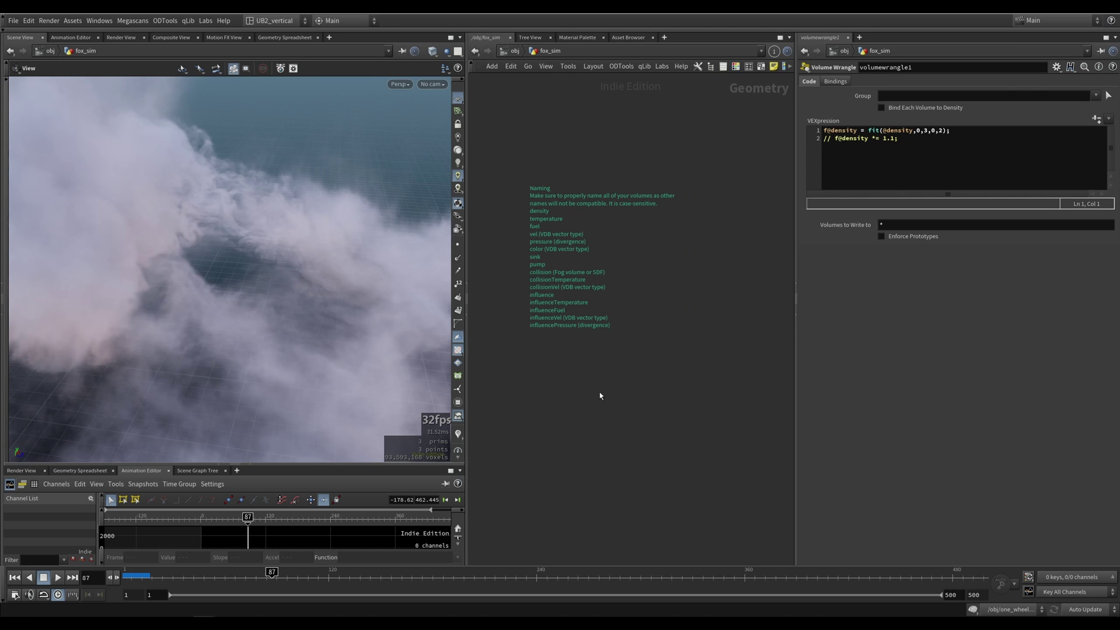
Look over the whole fox_sim network, return to one_wheel and check filecachasd5's collision volume and node information.
scroll(604, 392, "down", 5)
middle_click_drag(690, 423, 525, 323)
scroll(586, 369, "down", 4)
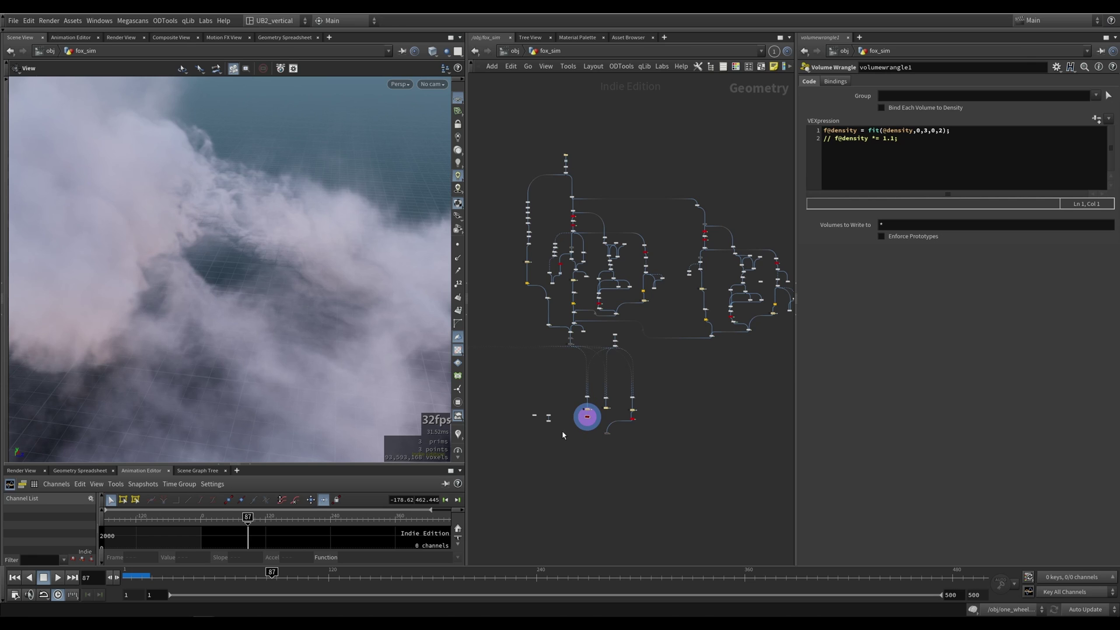
key("u")
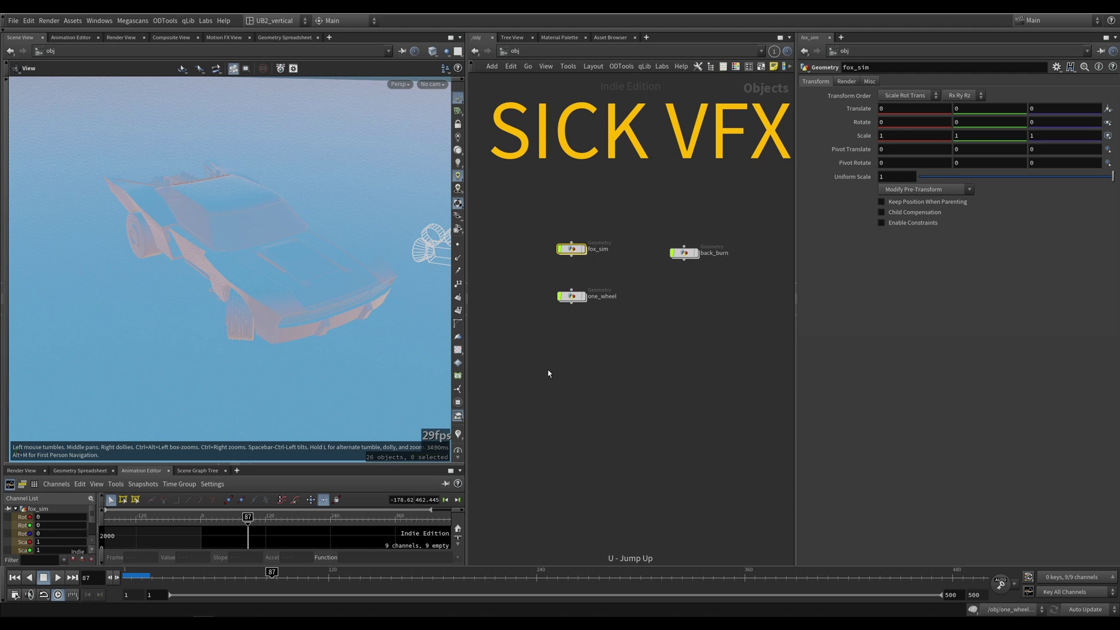
double_click(571, 296)
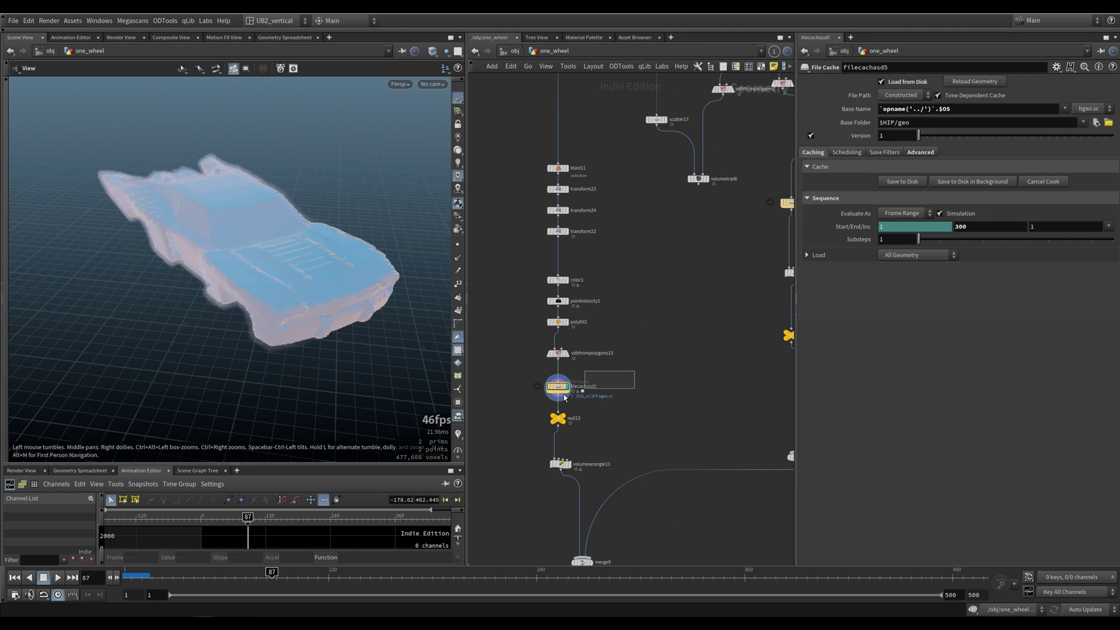
left_click_drag(313, 327, 328, 286)
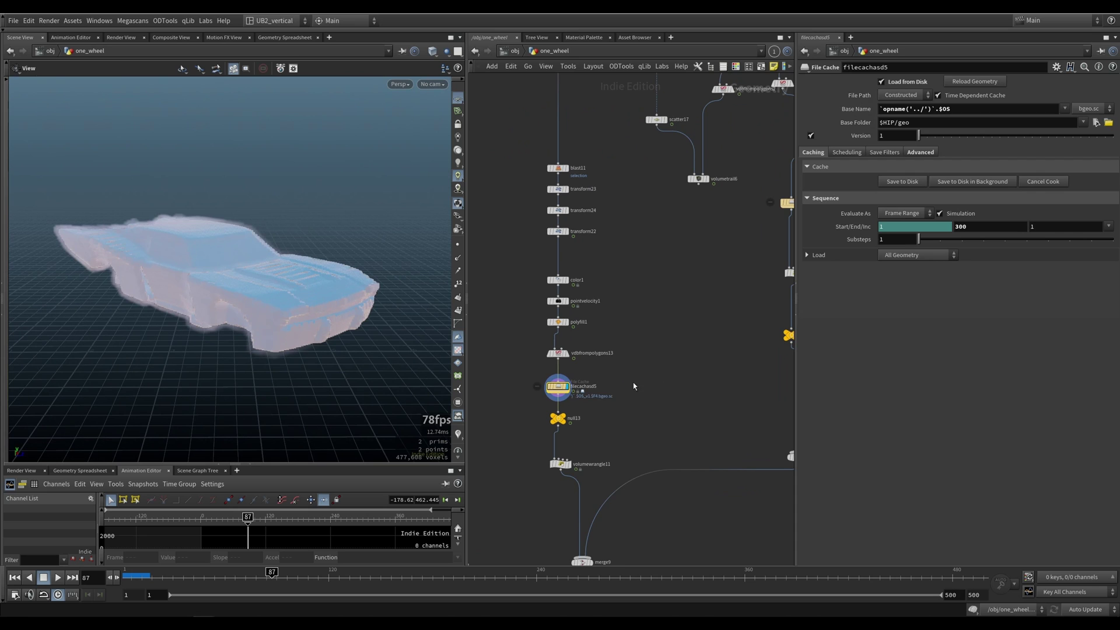
middle_click(558, 390)
Display null11 at the end of the wheel collision branch and read its node information.
middle_click_drag(667, 347, 549, 395)
scroll(554, 404, "down", 3)
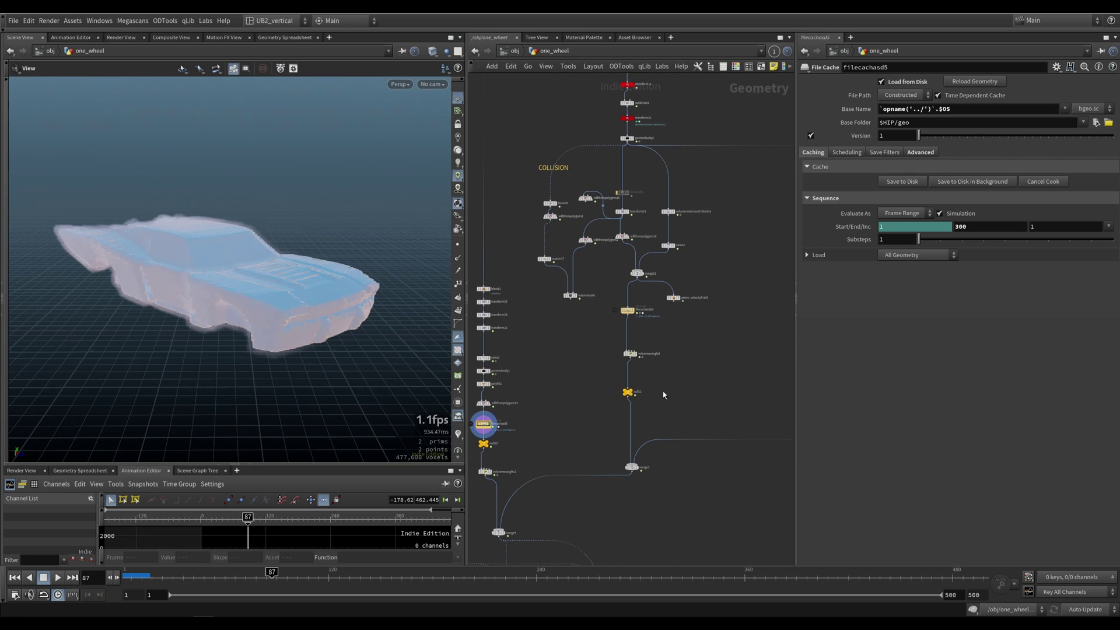
left_click(639, 383)
left_click(630, 393)
middle_click(630, 395)
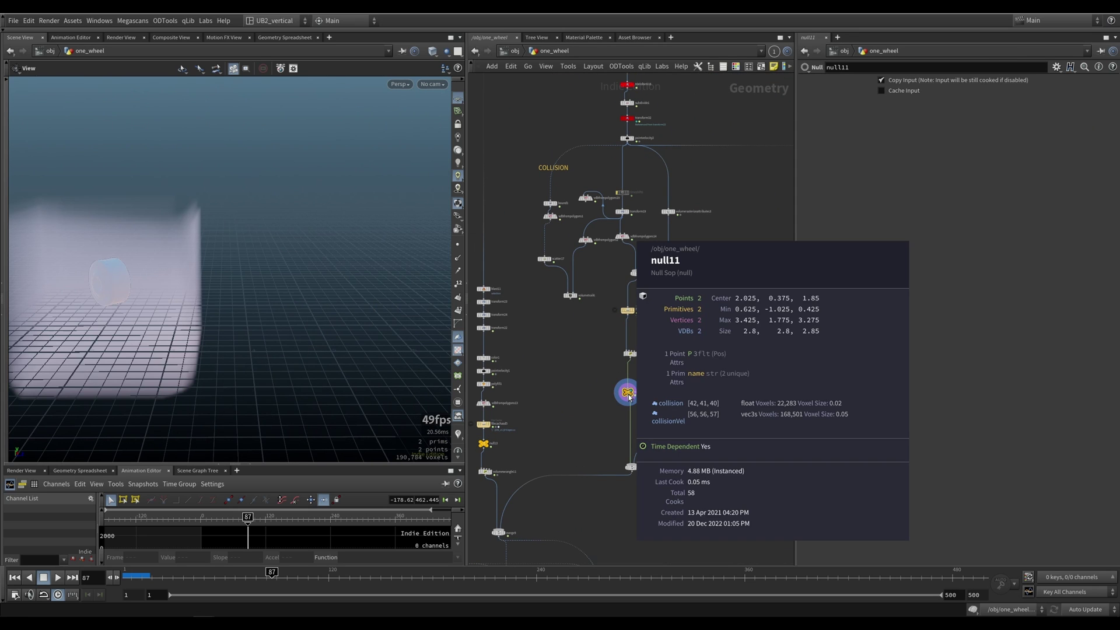
Display transform18 and scrub the timeline to frame 107 and back to 86 to examine the wheel's rotation.
middle_click_drag(591, 376, 581, 507)
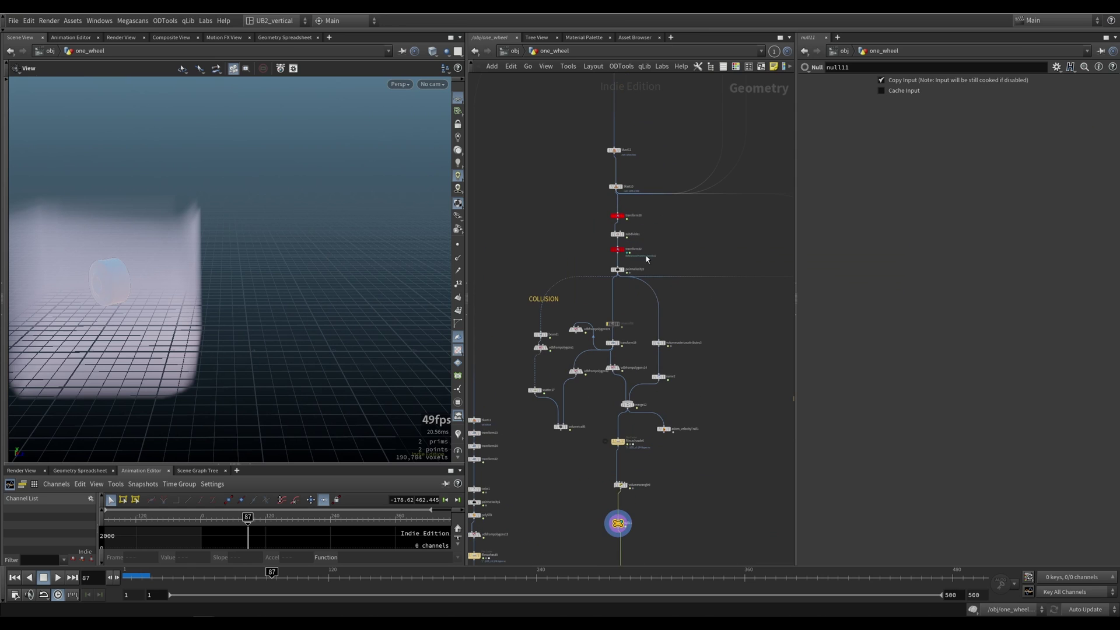
left_click(619, 269)
left_click_drag(163, 304, 286, 297)
scroll(578, 219, "up", 5)
left_click(696, 210)
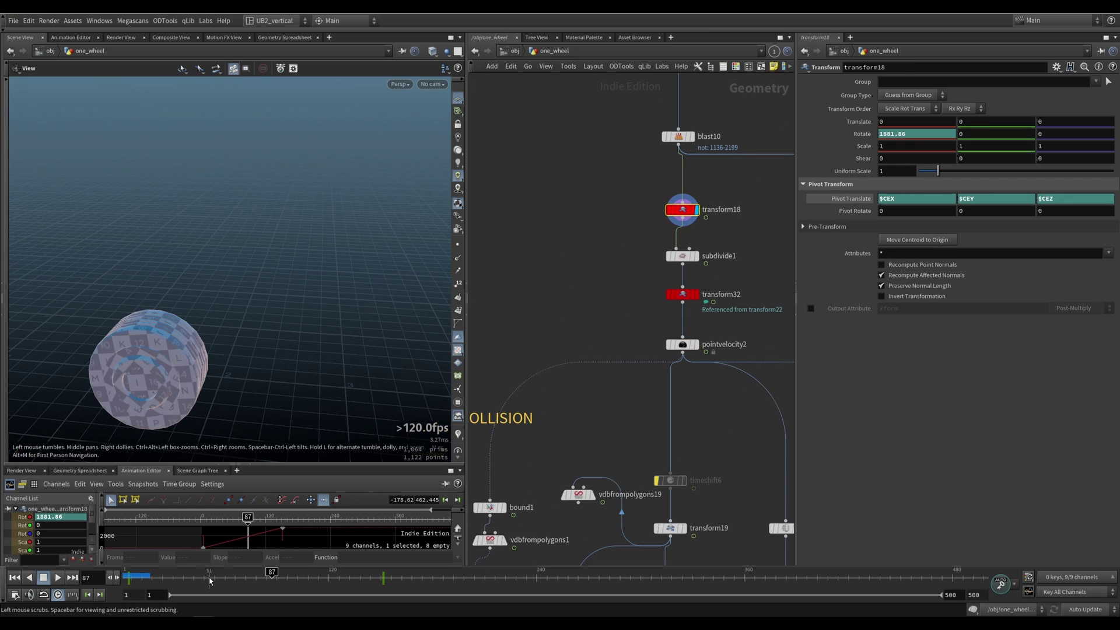
left_click_drag(133, 579, 306, 578)
middle_click_drag(178, 404, 170, 326)
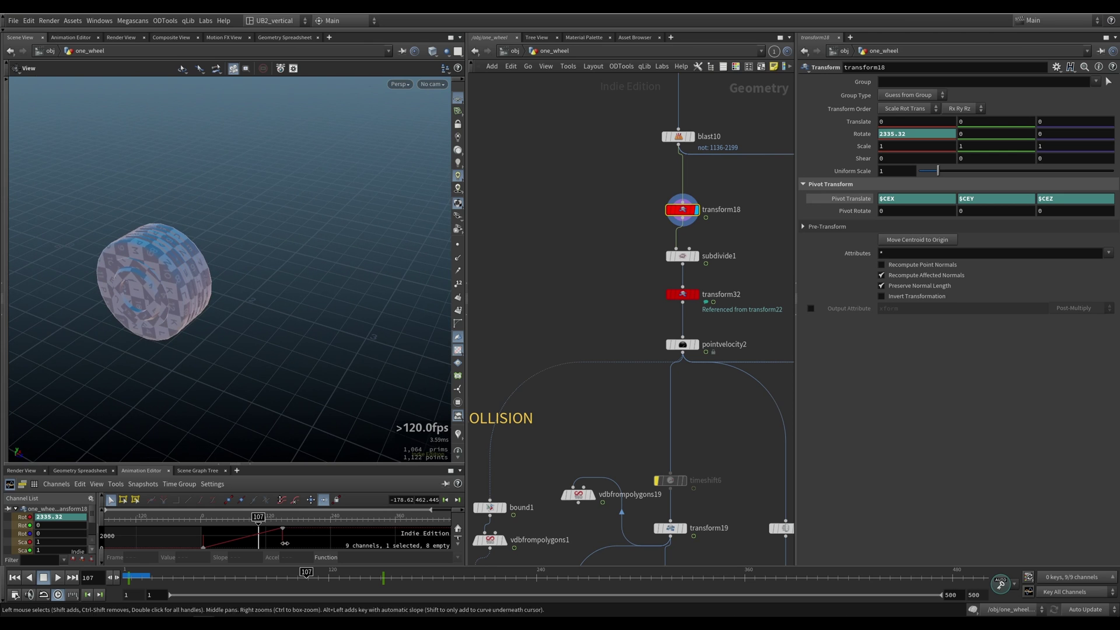
left_click_drag(307, 574, 251, 573)
Display pointvelocity2 with point velocity vectors shown in the viewport, and play the animation, stopping at frame 81.
left_click(682, 345)
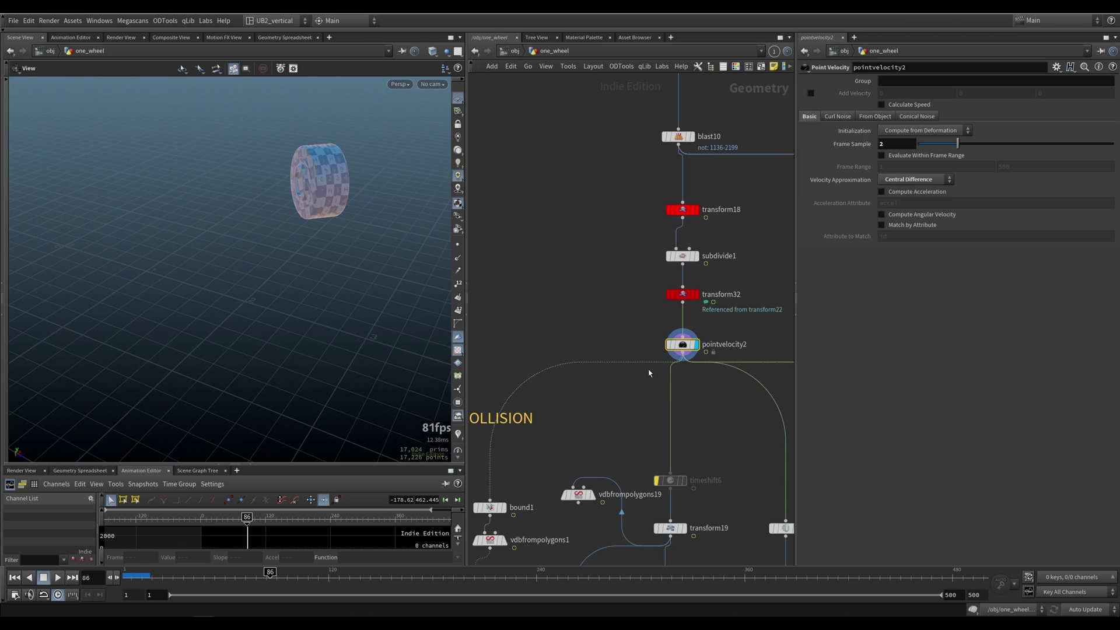
left_click(458, 434)
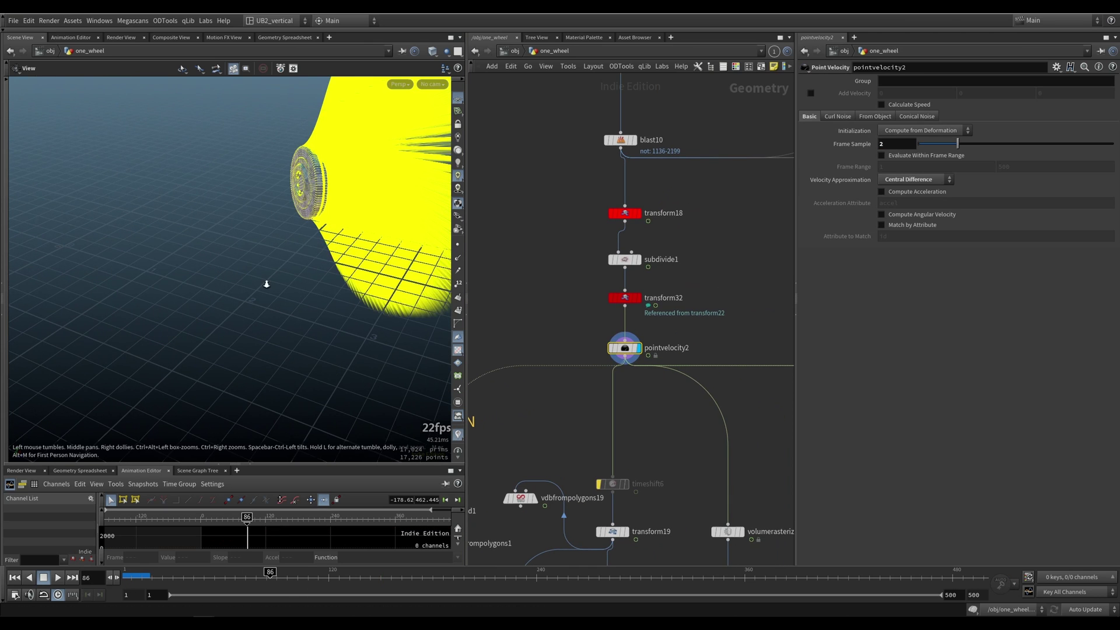
scroll(267, 284, "down", 3)
left_click_drag(267, 284, 205, 320)
key("ctrl+Up")
key("Up")
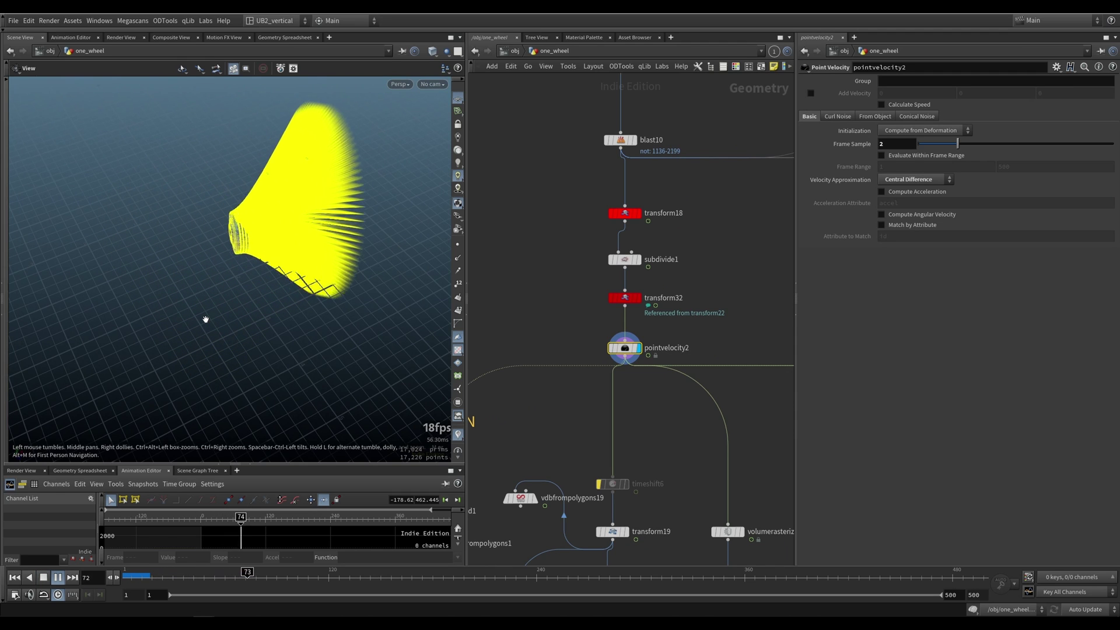
key("Up")
scroll(592, 320, "down", 6)
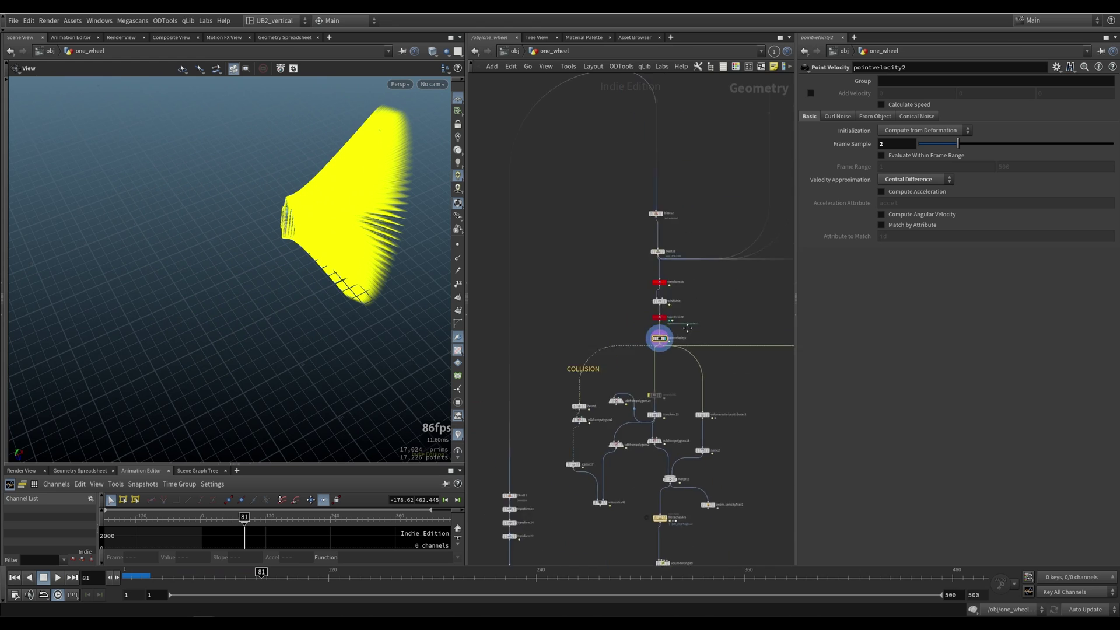
Select and examine the separate node chain that ends in filecache4.
left_click_drag(647, 302, 657, 314)
key("f")
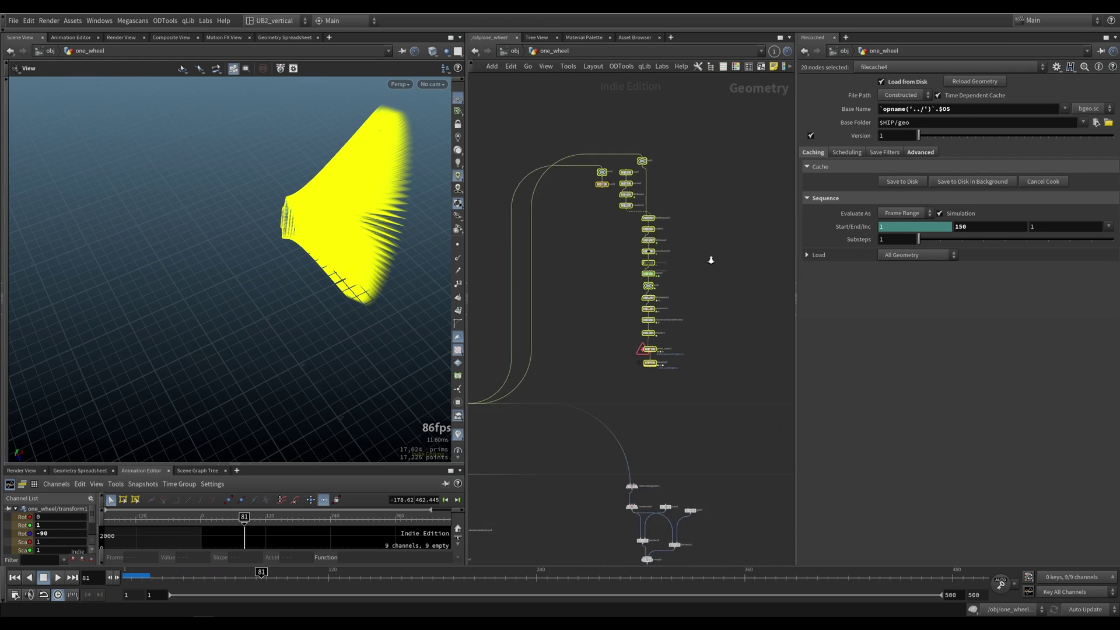
scroll(620, 271, "up", 2)
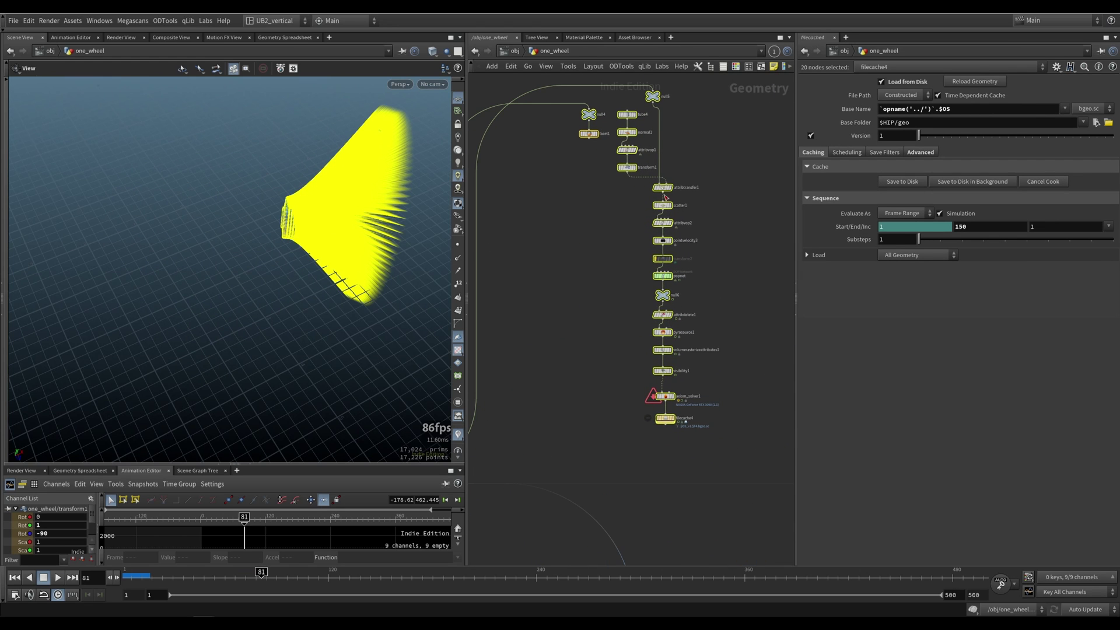
left_click_drag(663, 189, 669, 171)
left_click(618, 275)
middle_click_drag(605, 320, 823, 179)
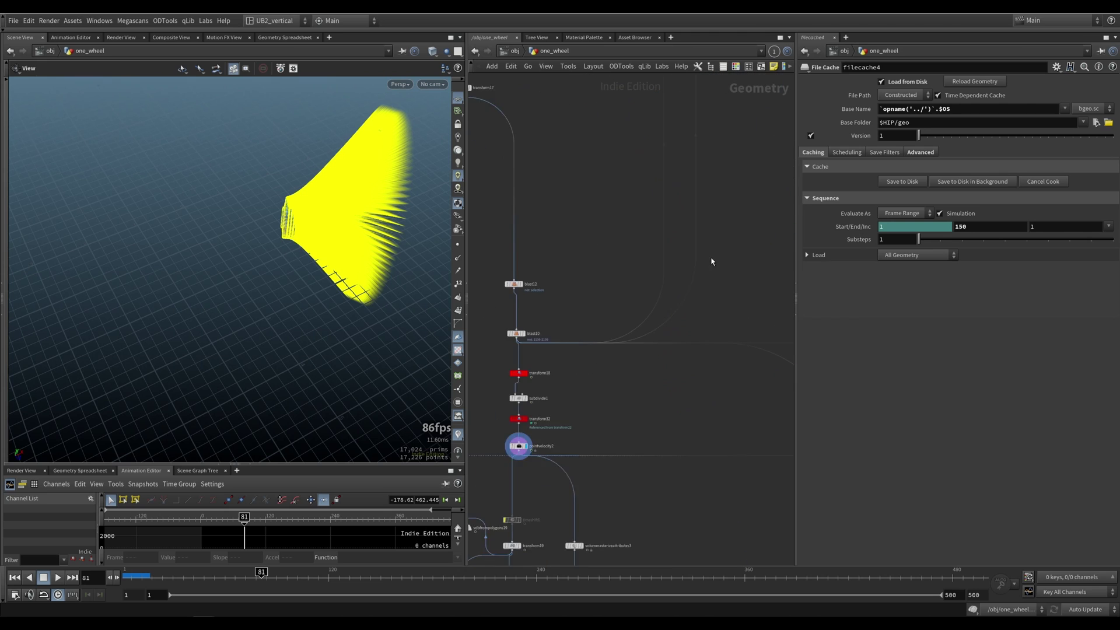
Select pointvelocity2 again and hide the velocity vectors in the viewport.
middle_click_drag(607, 422, 650, 301)
scroll(583, 320, "up", 2)
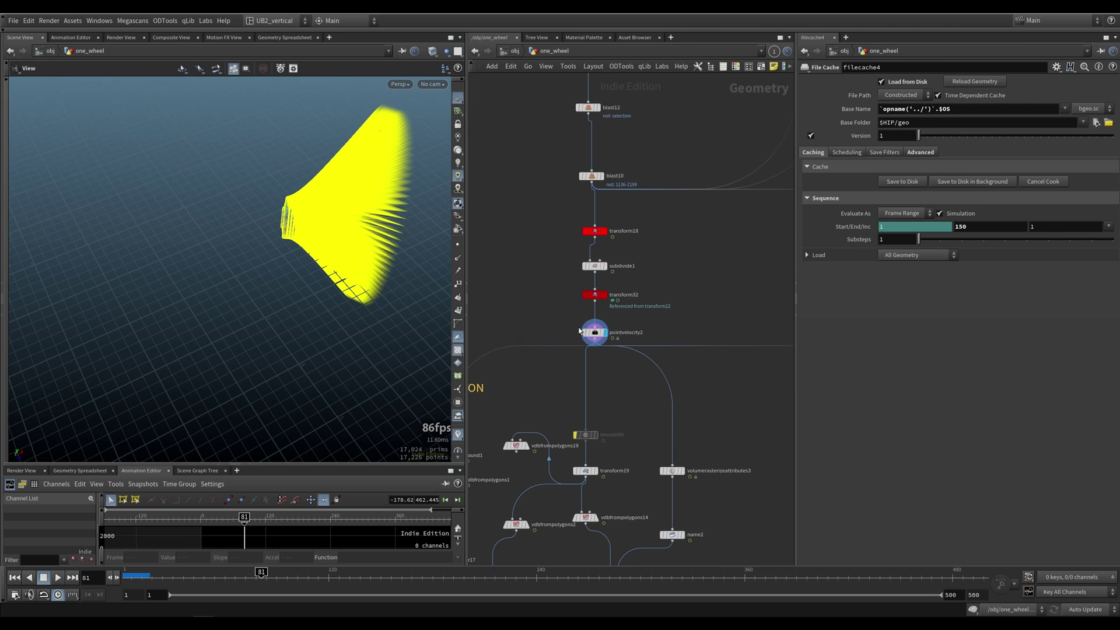
left_click(594, 332)
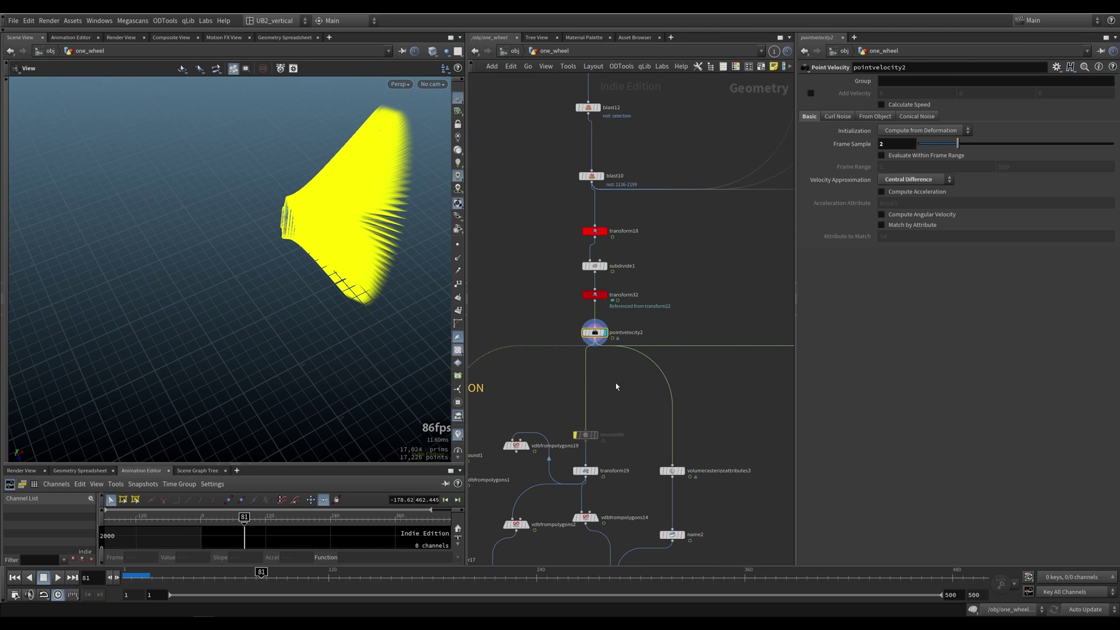
left_click(458, 434)
left_click_drag(296, 213, 320, 245)
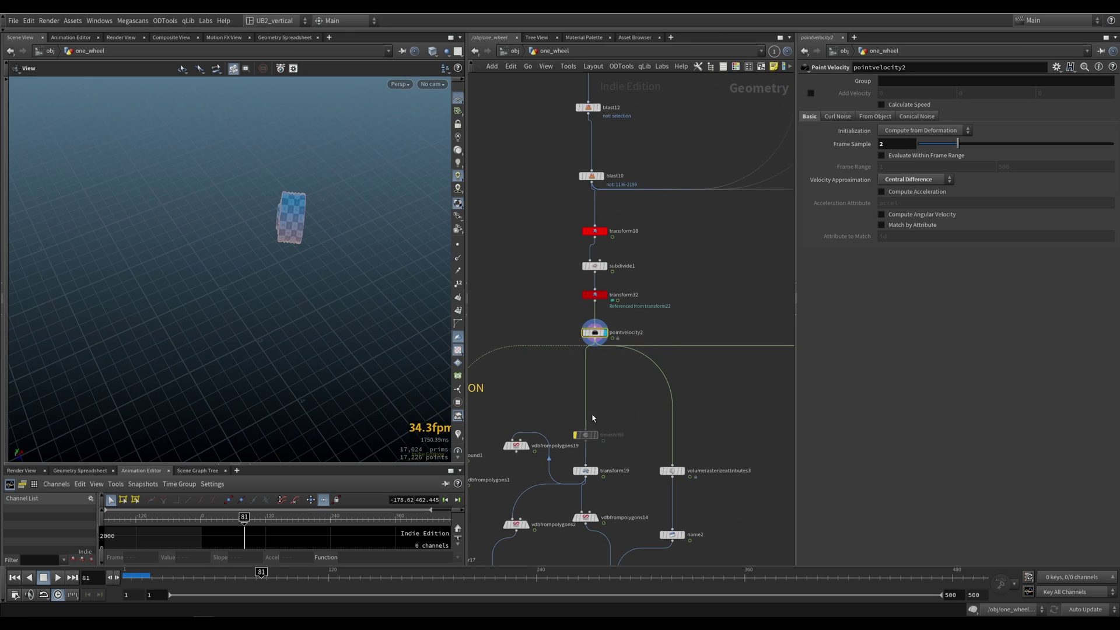
Display merge12 to view the combined wheel volumes, and inspect the Distance VDB setting of its vdbfrompolygons14 input.
middle_click_drag(619, 532, 606, 376)
left_click_drag(598, 442, 634, 418)
key("r")
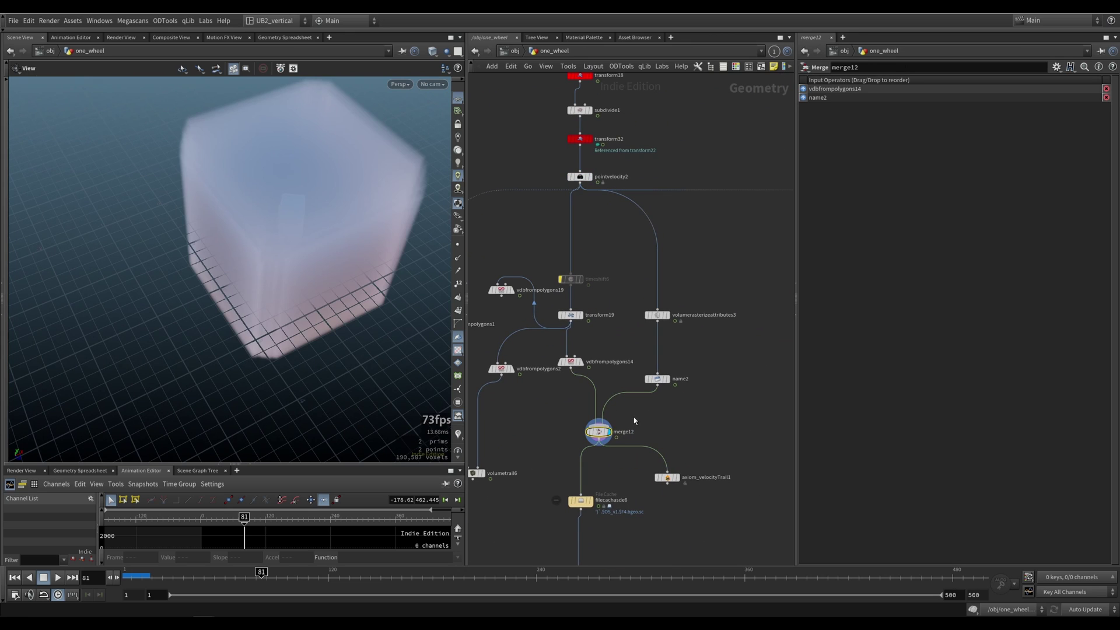
left_click(583, 364)
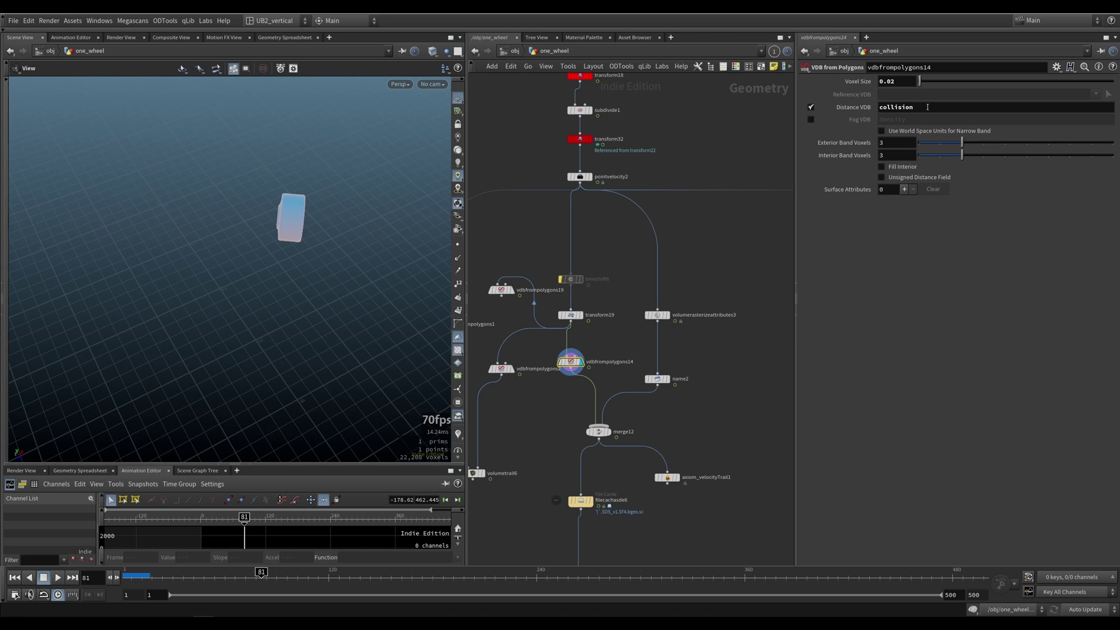
Inspect volumerasterizeattributes3's volume, Attributes setting and node information, and display name2 to check how the velocity volume is renamed.
left_click(657, 379)
left_click(657, 315)
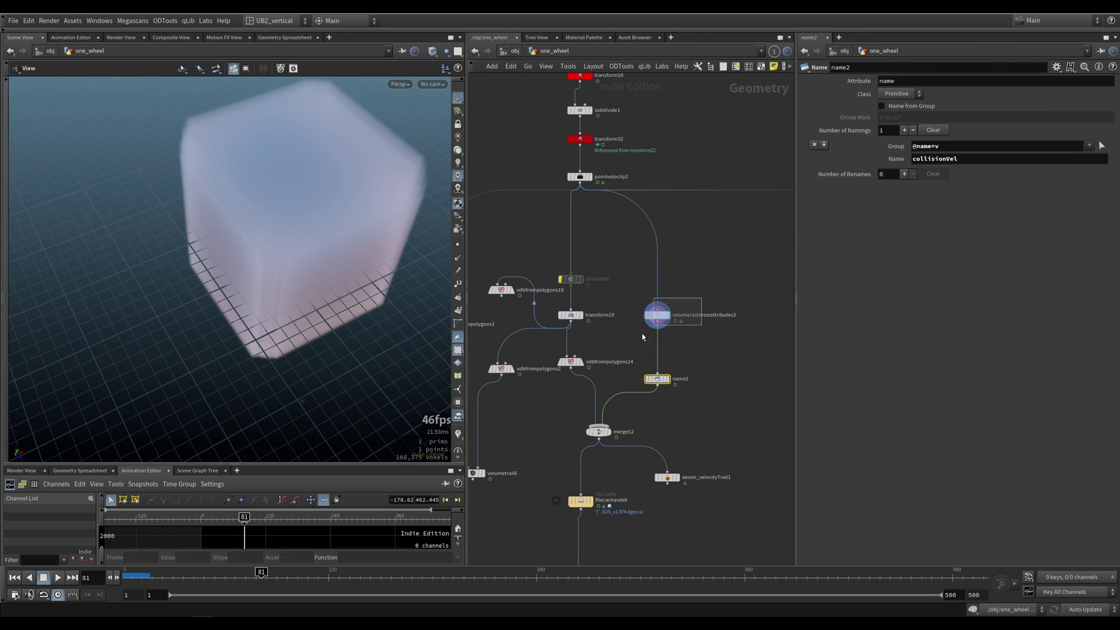
left_click_drag(312, 287, 345, 247)
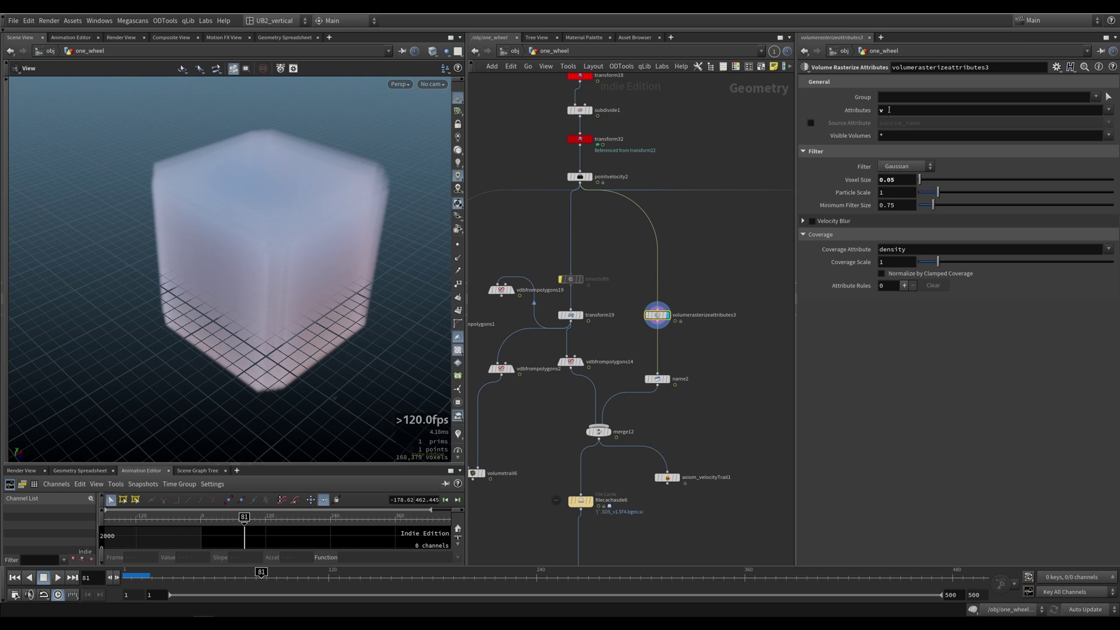
left_click(889, 110)
middle_click_drag(657, 318, 697, 316)
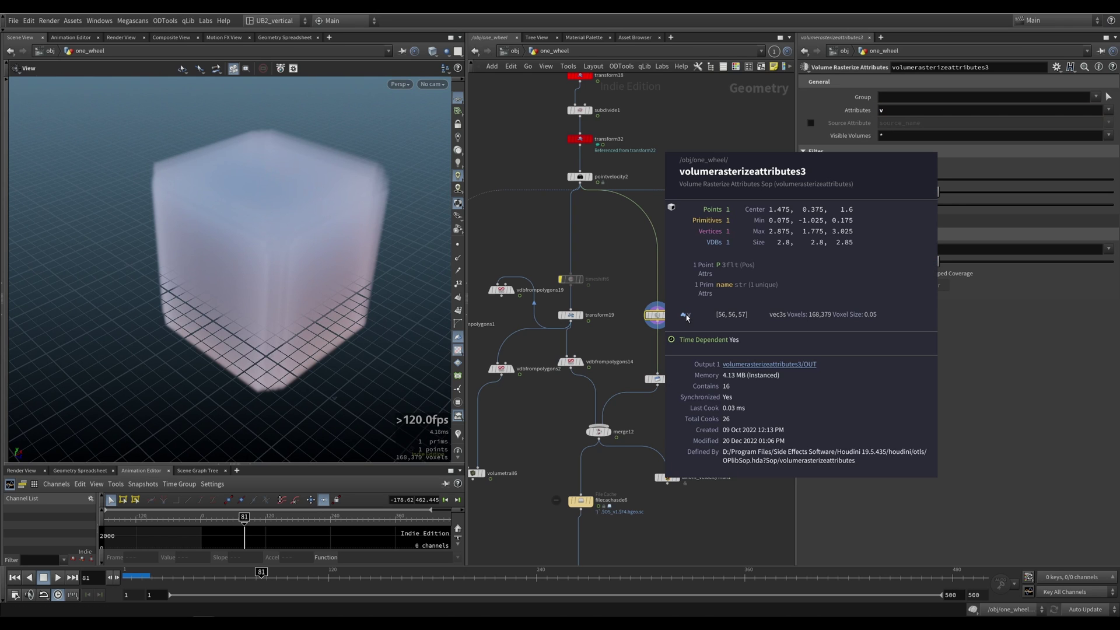
left_click(661, 383)
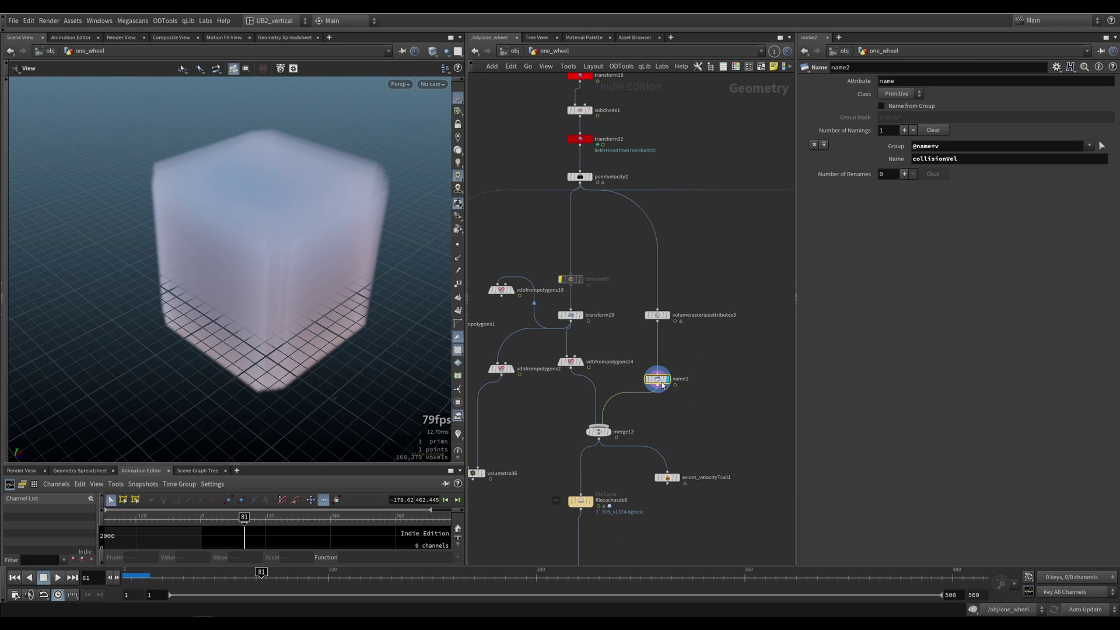
left_click(963, 149)
left_click_drag(968, 162, 875, 174)
left_click(745, 287)
middle_click_drag(745, 286, 754, 222)
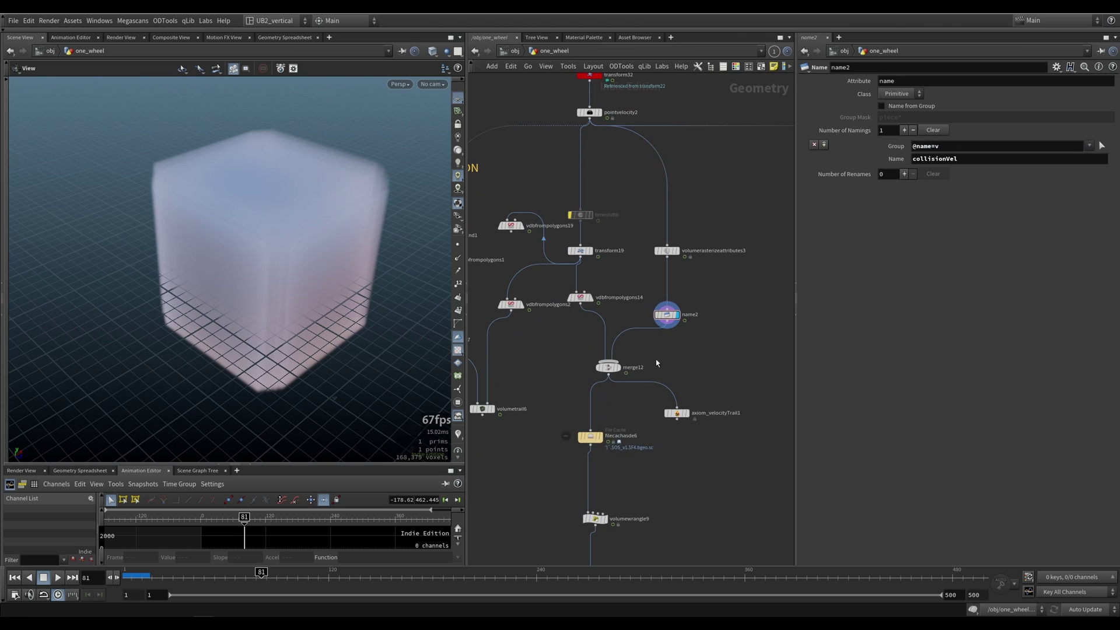
Display merge12 to view the combined volumes, and inspect the attribute and filter settings of volumerasterizeattributes3.
left_click_drag(669, 354, 649, 361)
left_click(618, 371)
left_click(618, 371)
scroll(618, 371, "up", 3)
left_click(680, 201)
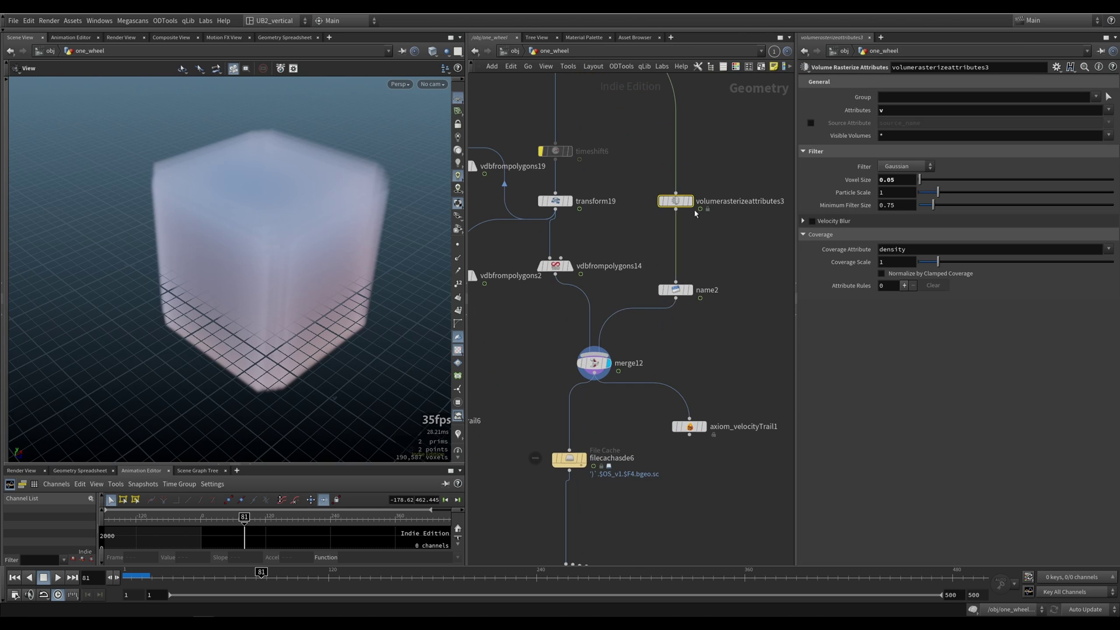
middle_click_drag(729, 245, 700, 278)
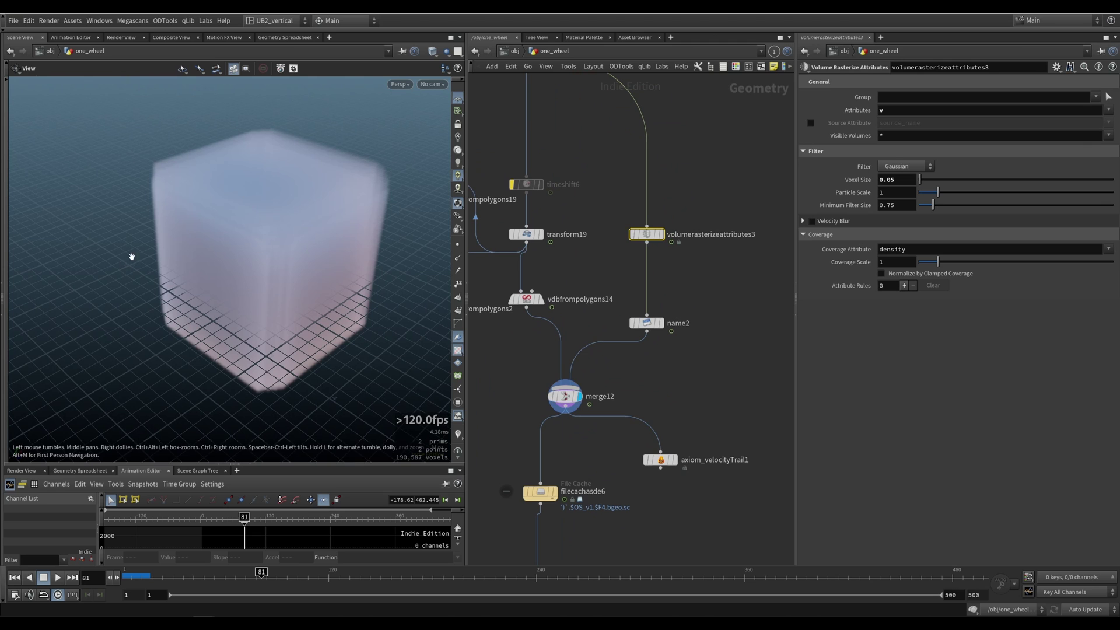
Display volumetrail6 and connect the output of name2 to its velocity volume input.
middle_click_drag(525, 378, 578, 361)
scroll(674, 391, "down", 2)
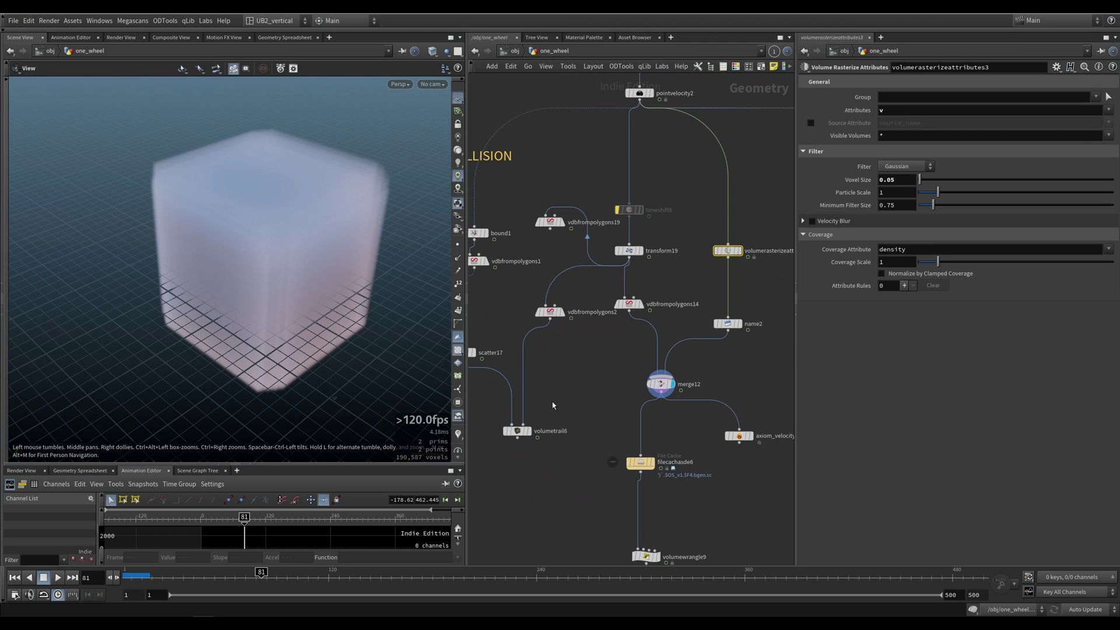
left_click_drag(506, 407, 509, 405)
key("r")
mouse_move(524, 354)
left_mouse_down()
mouse_move(676, 349)
mouse_move(727, 333)
left_mouse_up()
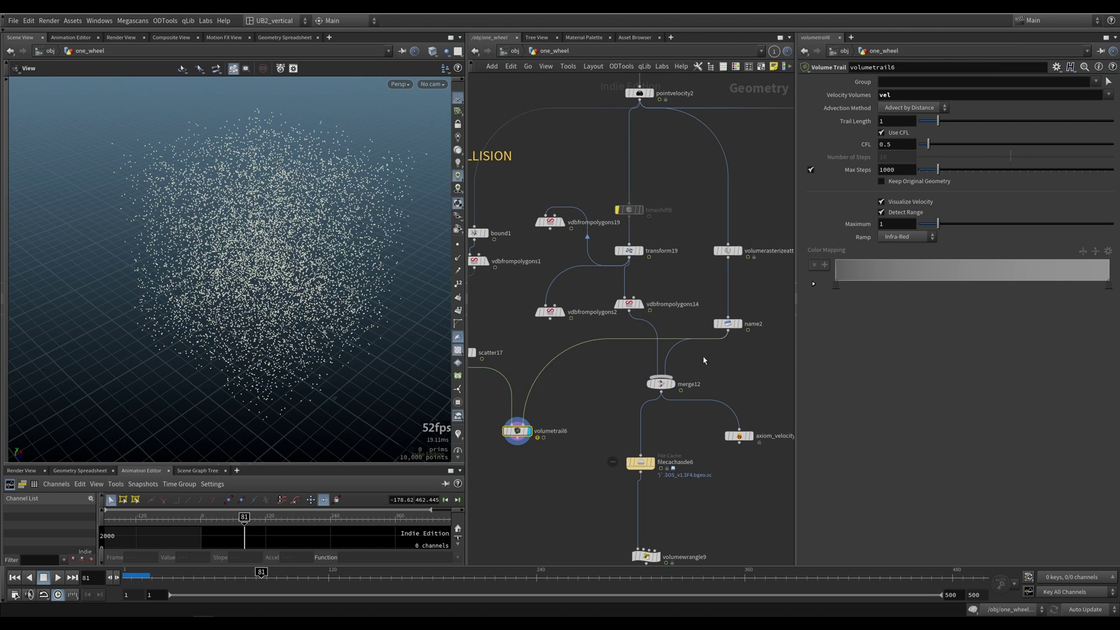
Set volumetrail6's Velocity Volumes to collisionVel and view the coloured trails around frame 27.
left_click_drag(593, 408, 500, 466)
left_click(1109, 94)
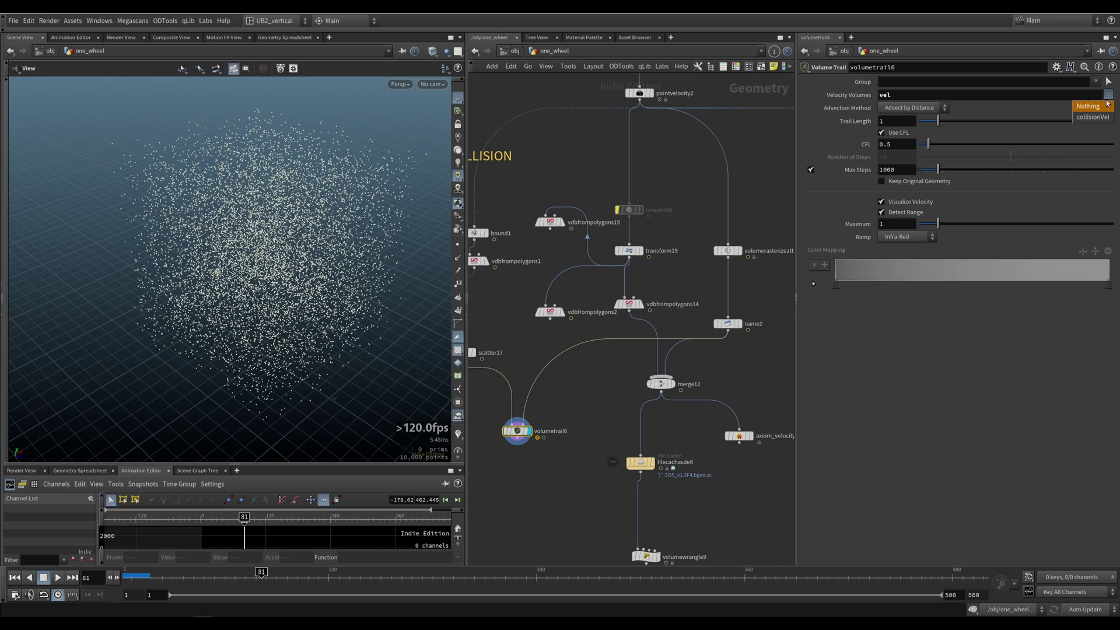
left_click(1091, 116)
mouse_move(268, 334)
left_mouse_down()
mouse_move(327, 280)
mouse_move(422, 282)
mouse_move(350, 295)
left_mouse_up()
left_click_drag(168, 577, 162, 578)
left_click_drag(233, 257, 382, 247)
Overlay pointvelocity2 as a template on the velocity trails to compare them, remove the overlay, and view the trails from several angles.
middle_click_drag(654, 168, 610, 267)
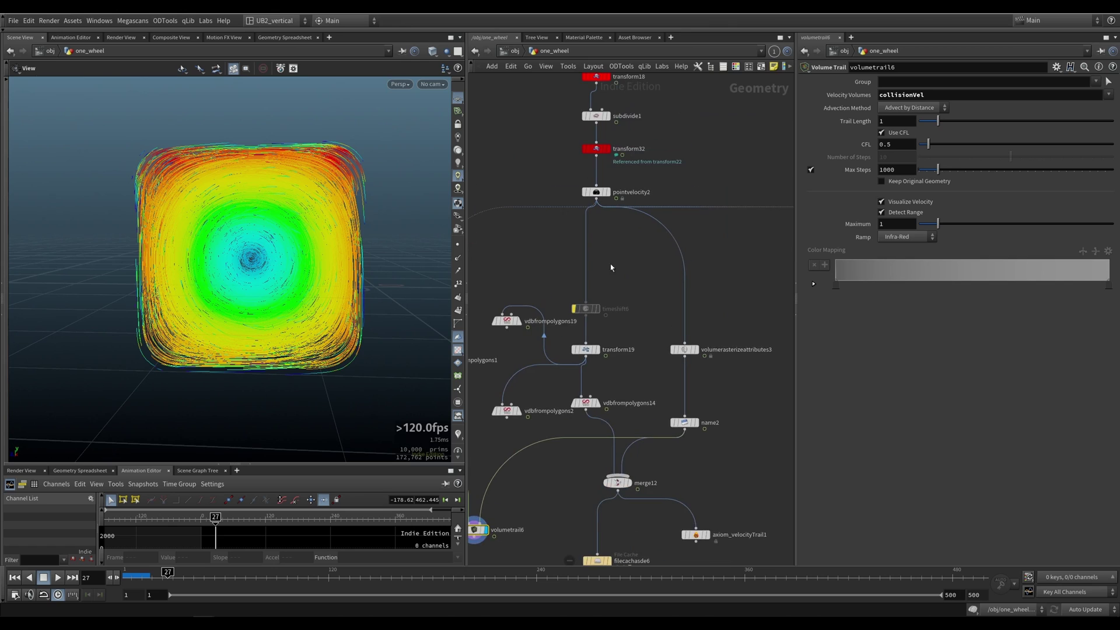
left_click(605, 191)
right_click_drag(183, 308, 271, 244, "alt")
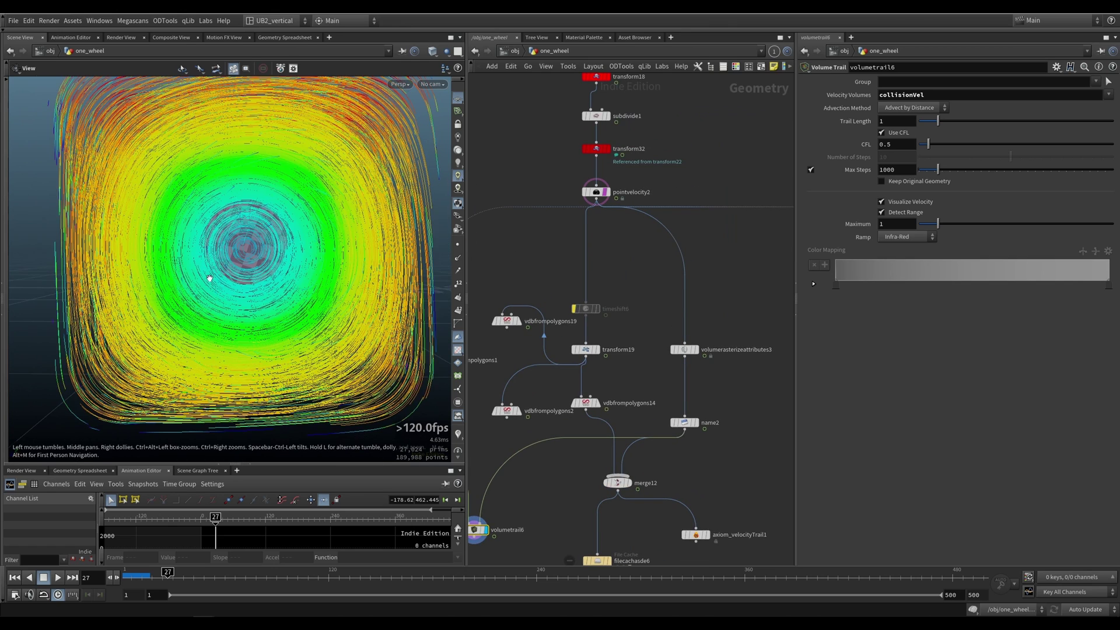
right_click_drag(304, 207, 256, 260, "alt")
left_click_drag(256, 261, 247, 143)
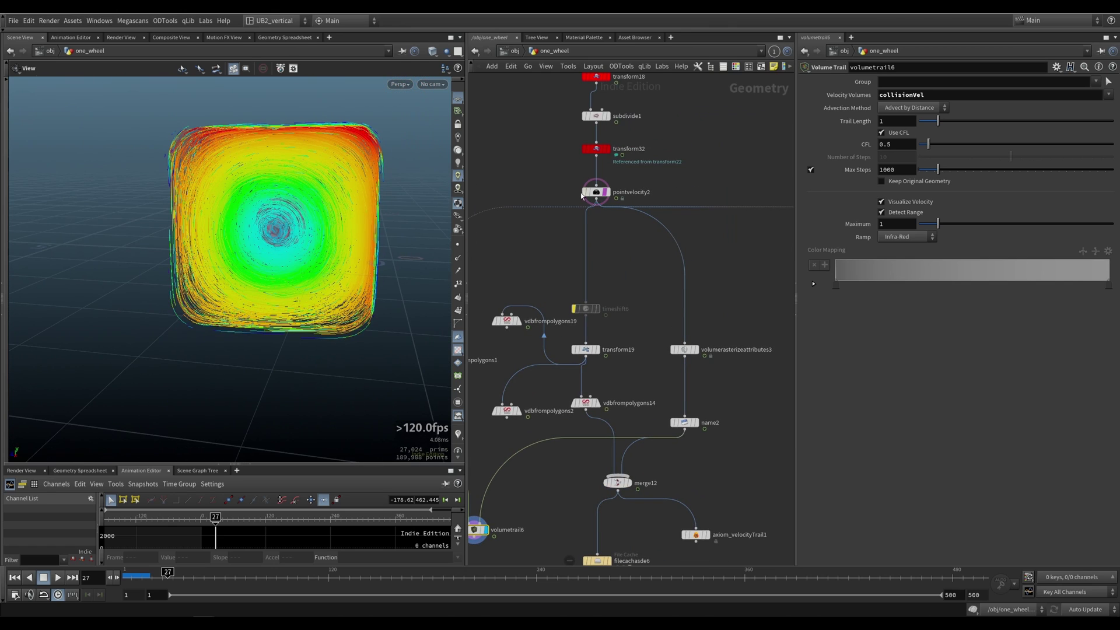
left_click(605, 192)
left_click_drag(275, 228, 209, 247)
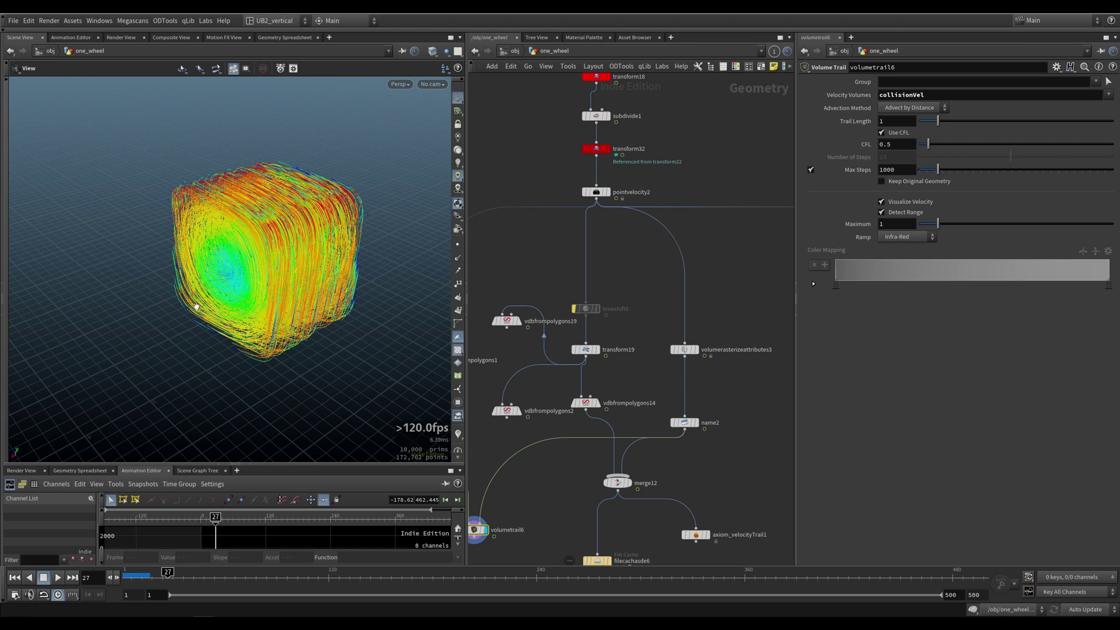
left_click_drag(259, 272, 225, 308)
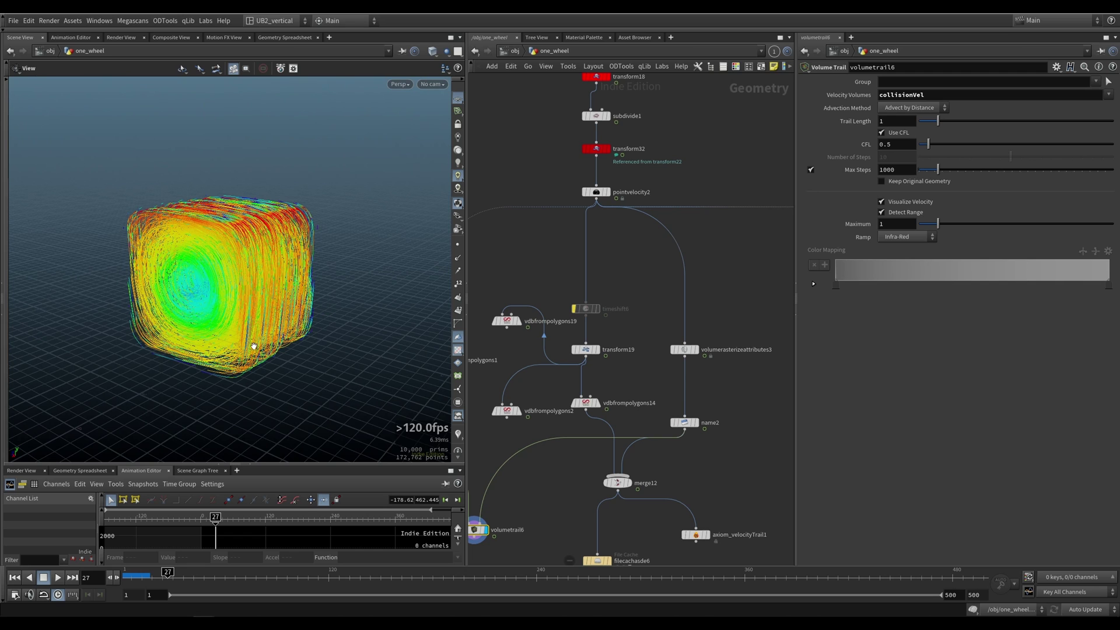
Inspect pointvelocity2's settings, and display transform22 on the car chain to examine its animated rotation at frame 78.
left_click(595, 193)
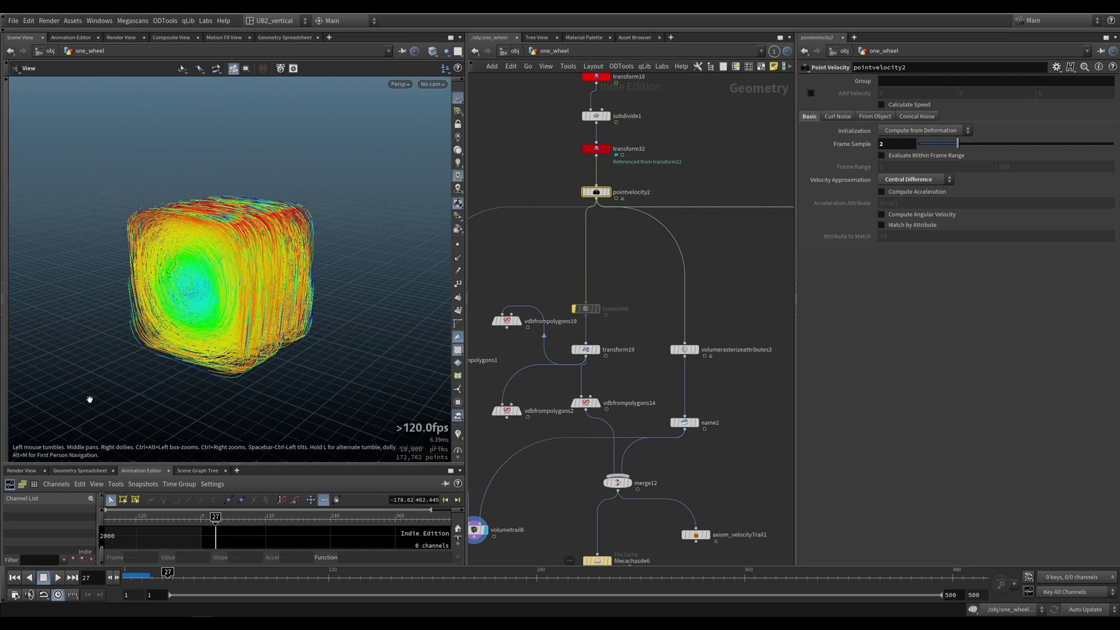
scroll(561, 261, "down", 4)
middle_click_drag(537, 278, 621, 258)
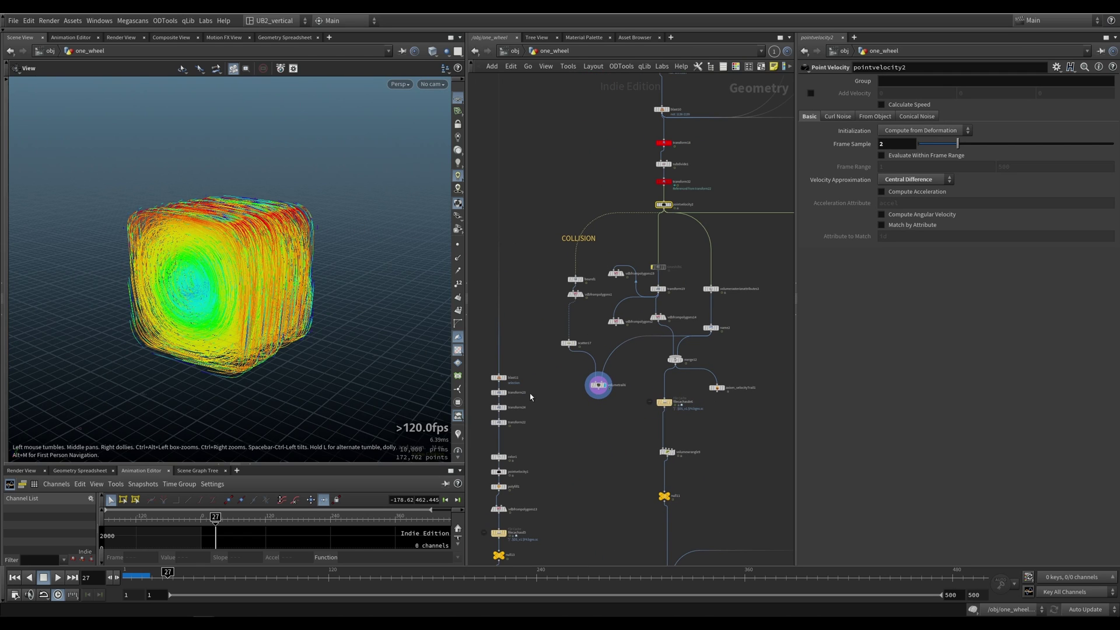
left_click(503, 421)
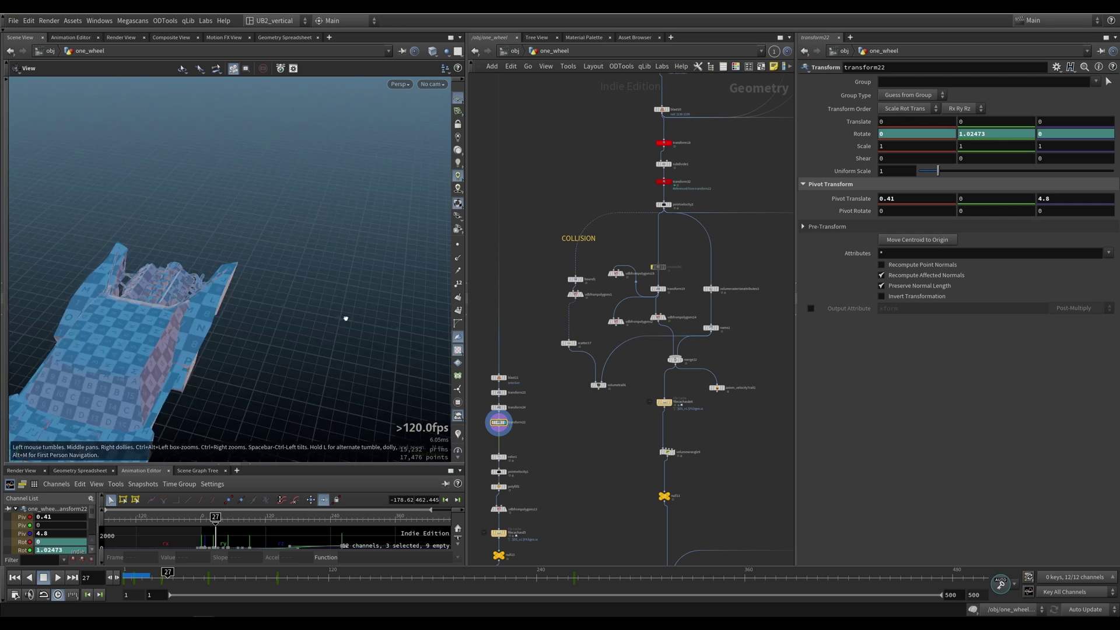
left_click(165, 575)
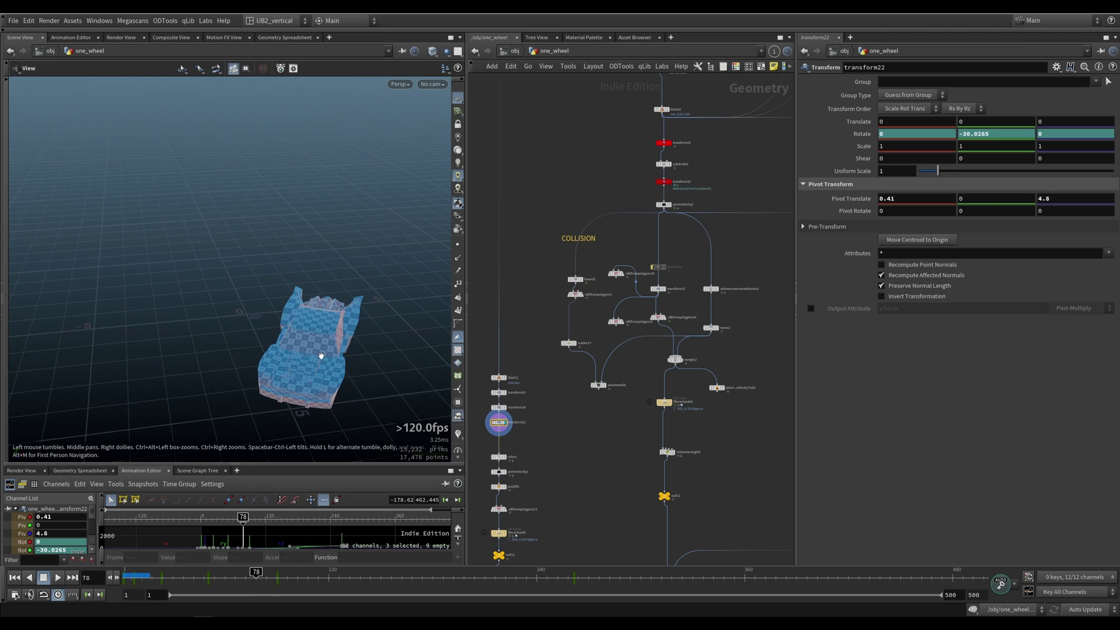
left_click_drag(321, 356, 362, 317)
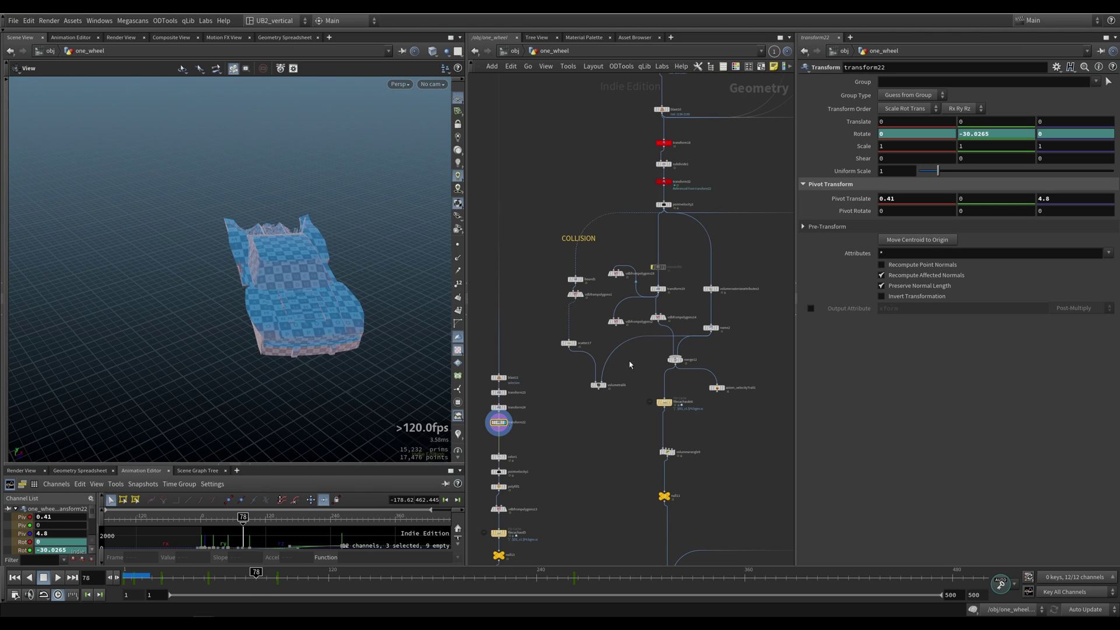
Display filecachasde6 to view the cached wheel collision volumes and inspect its caching settings.
middle_click_drag(634, 414, 563, 375)
scroll(627, 383, "up", 3)
key("r")
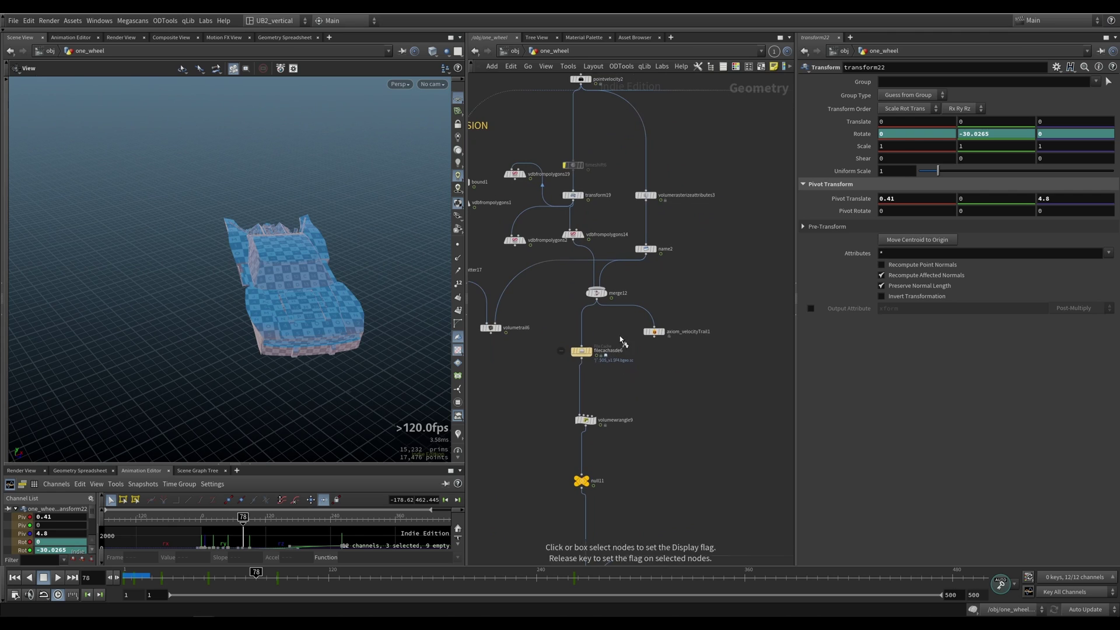
left_click(583, 352)
middle_click_drag(632, 434, 649, 373)
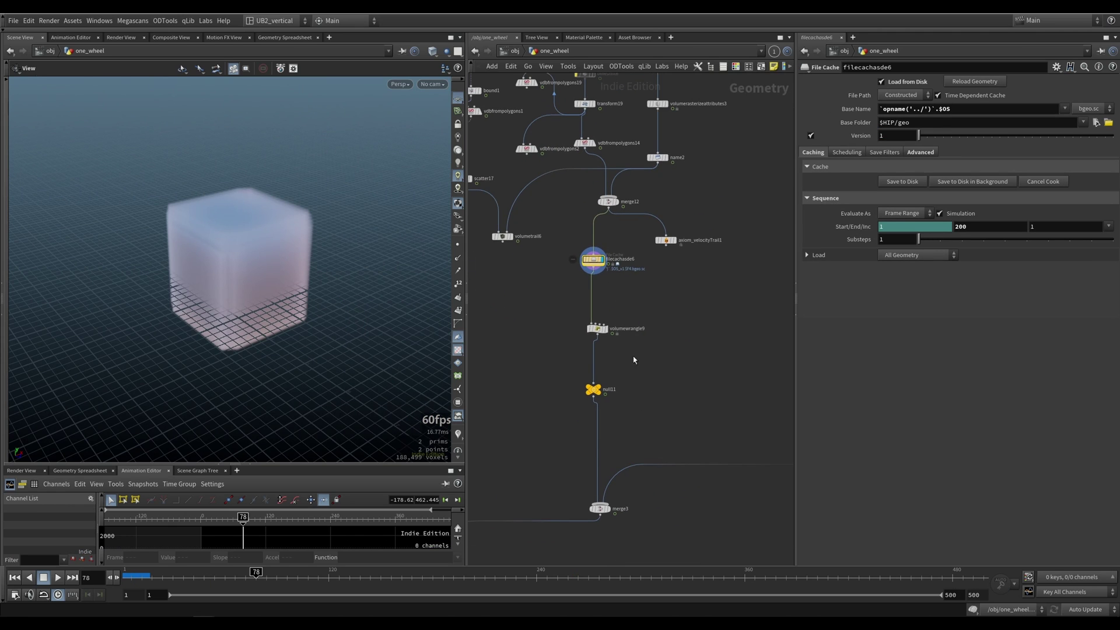
Display null11 below volumewrangle9 and inspect its node information for the final wheel collision volumes.
key("r")
left_click_drag(668, 310, 555, 366)
left_click_drag(620, 409, 613, 403)
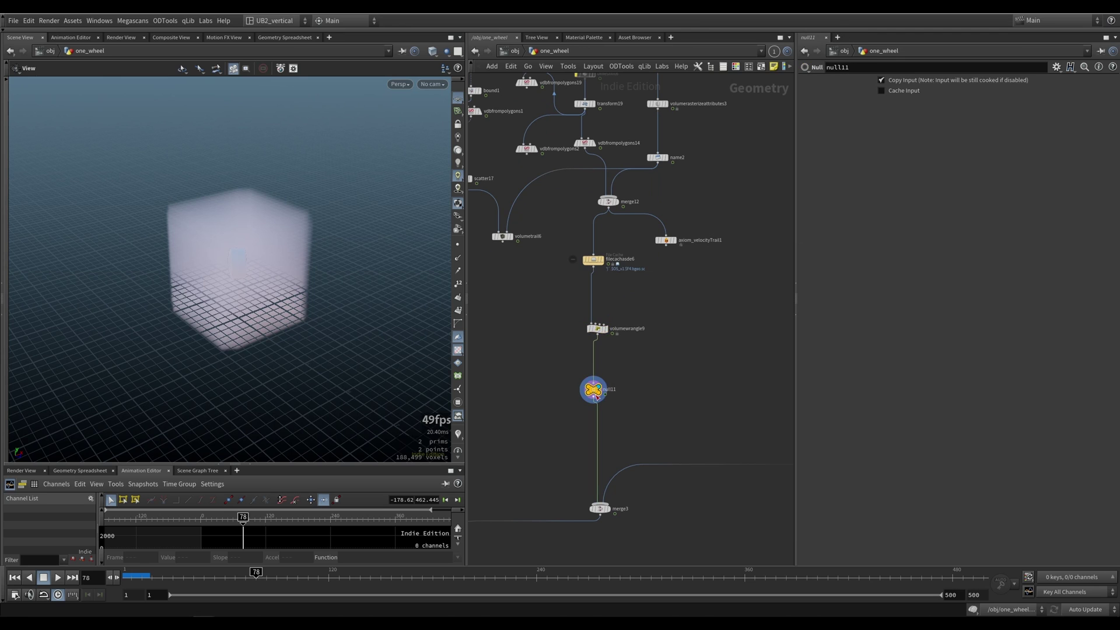
middle_click(595, 391)
Locate the EMITTER branch and display its merge1 node to view the wheel's emission geometry.
scroll(679, 369, "down", 5)
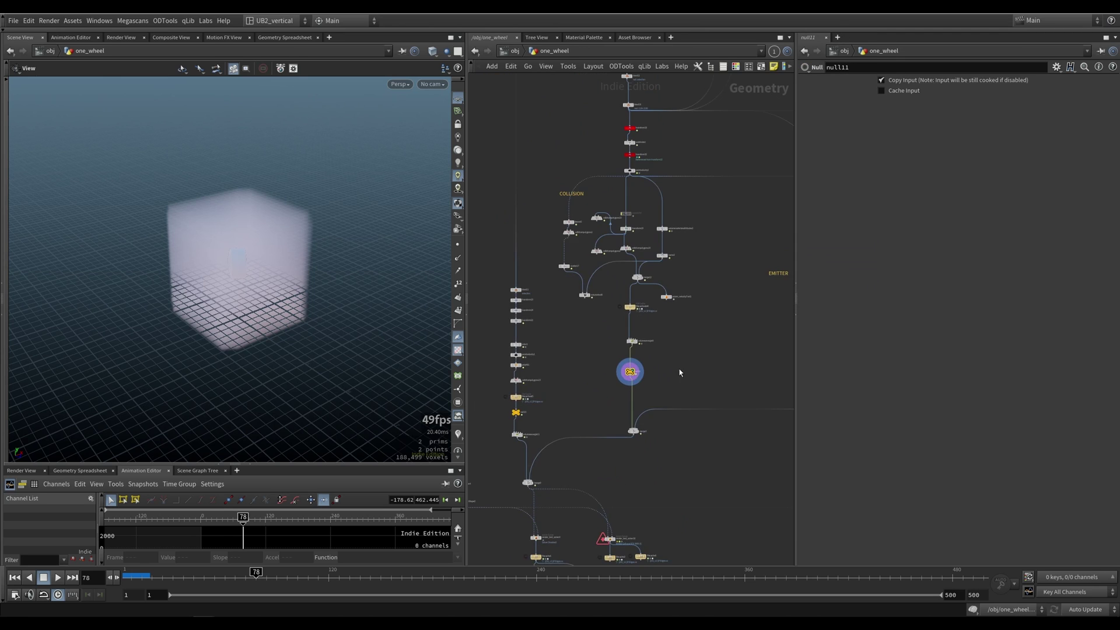
scroll(629, 315, "up", 5)
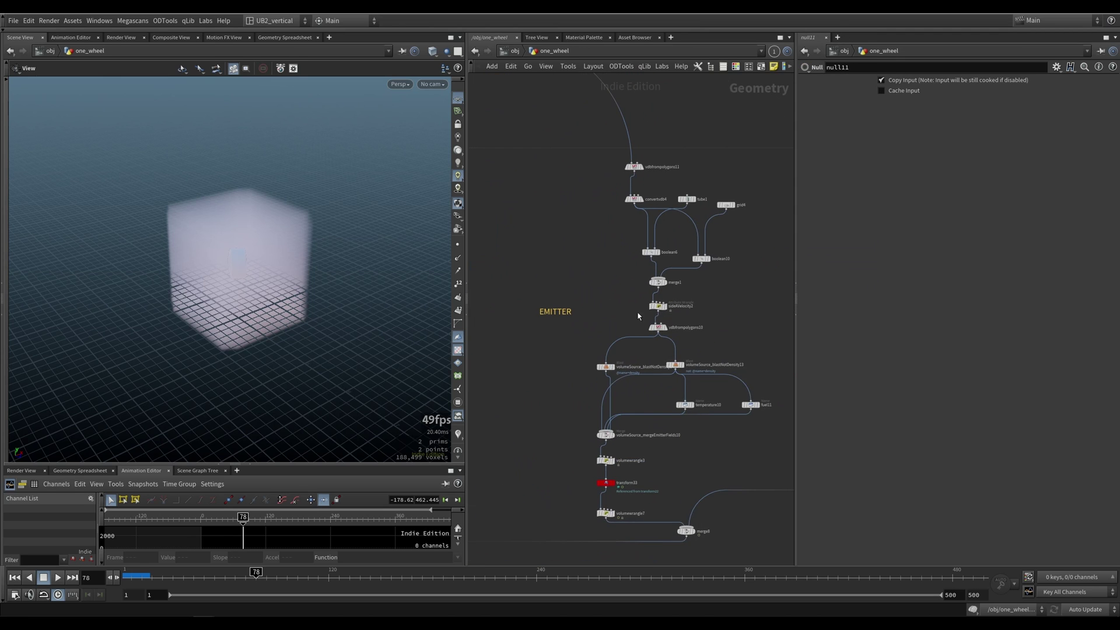
scroll(603, 295, "up", 1)
left_click(639, 292)
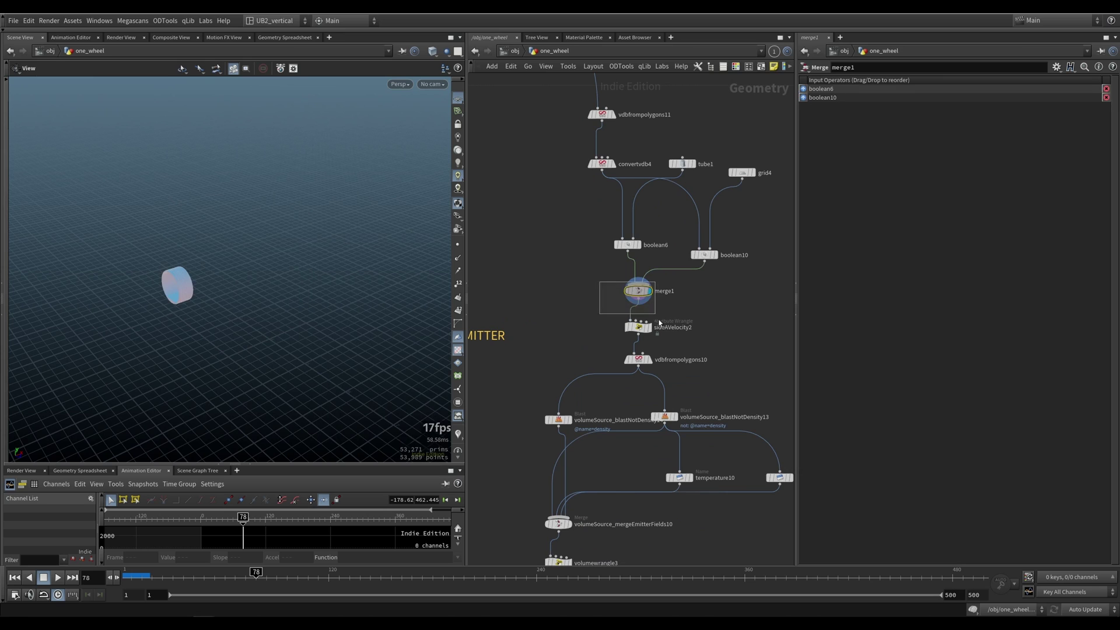
scroll(670, 232, "up", 2)
Display popnet in the separate particle chain and scrub the particle simulation back to frame 20.
scroll(594, 326, "down", 6)
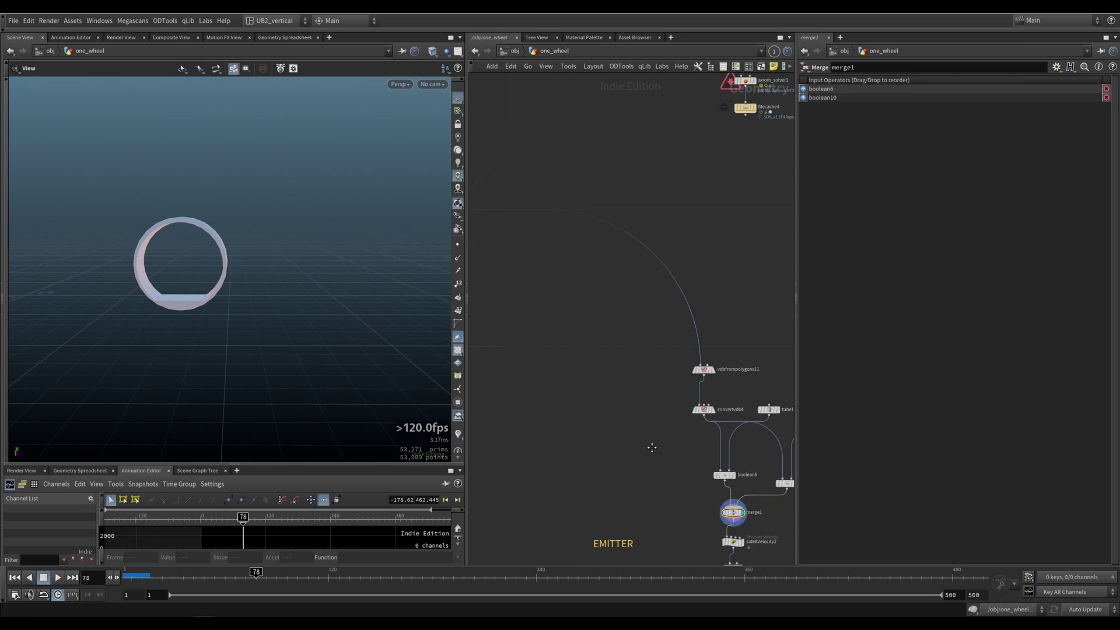
left_click_drag(700, 157, 591, 352)
middle_click_drag(685, 333, 684, 245)
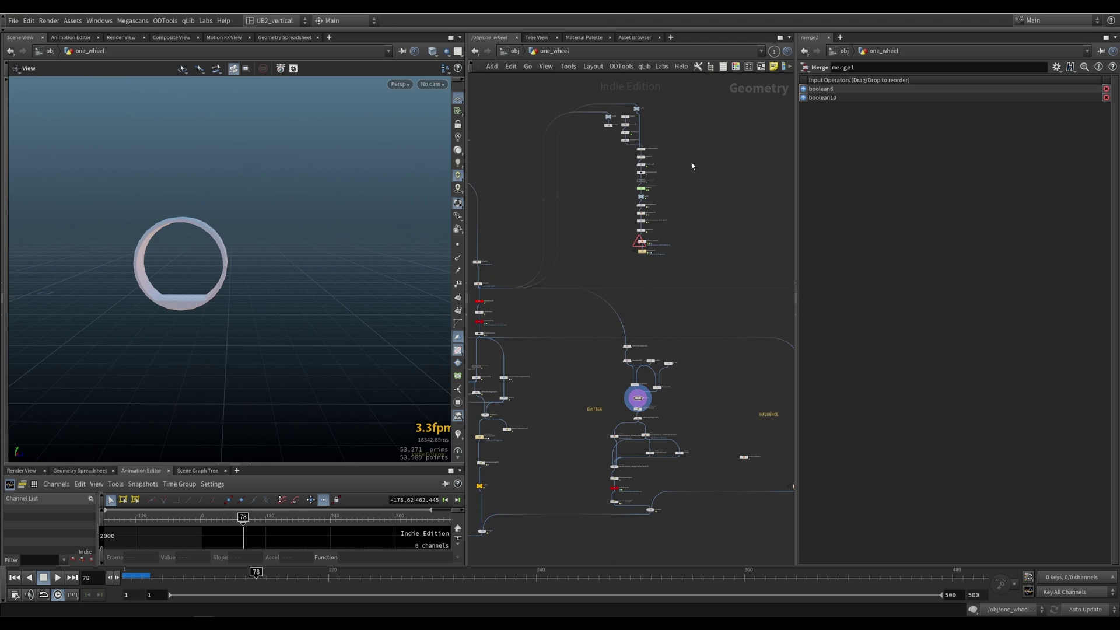
scroll(667, 187, "up", 5)
key("r")
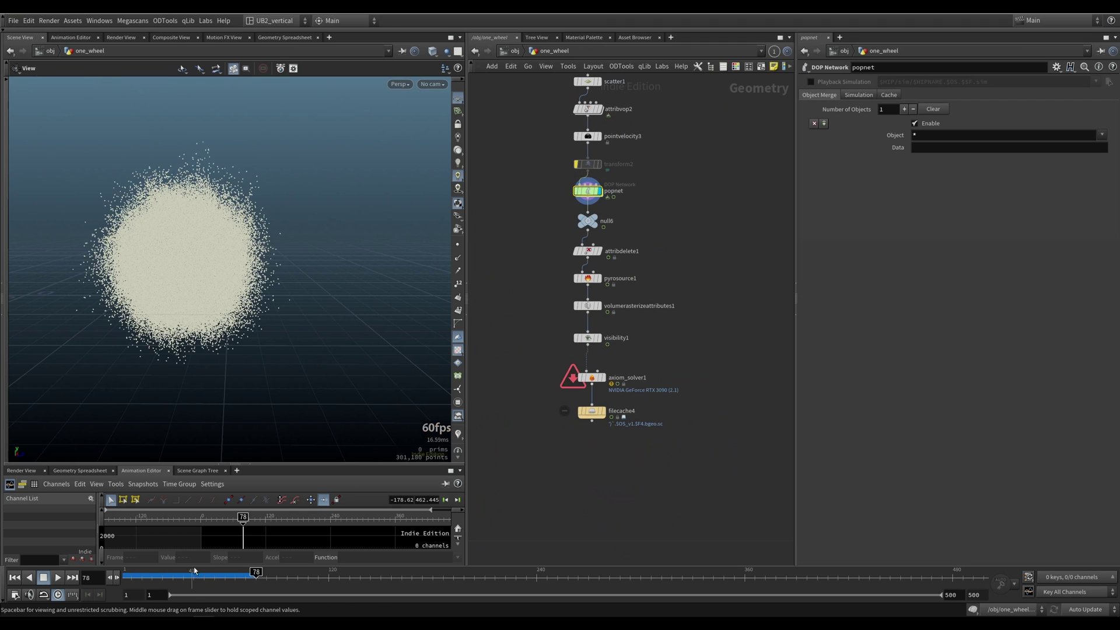
left_click_drag(195, 578, 155, 576)
Display merge1 in the EMITTER branch again and check its geometry at frame 36.
scroll(583, 348, "down", 8)
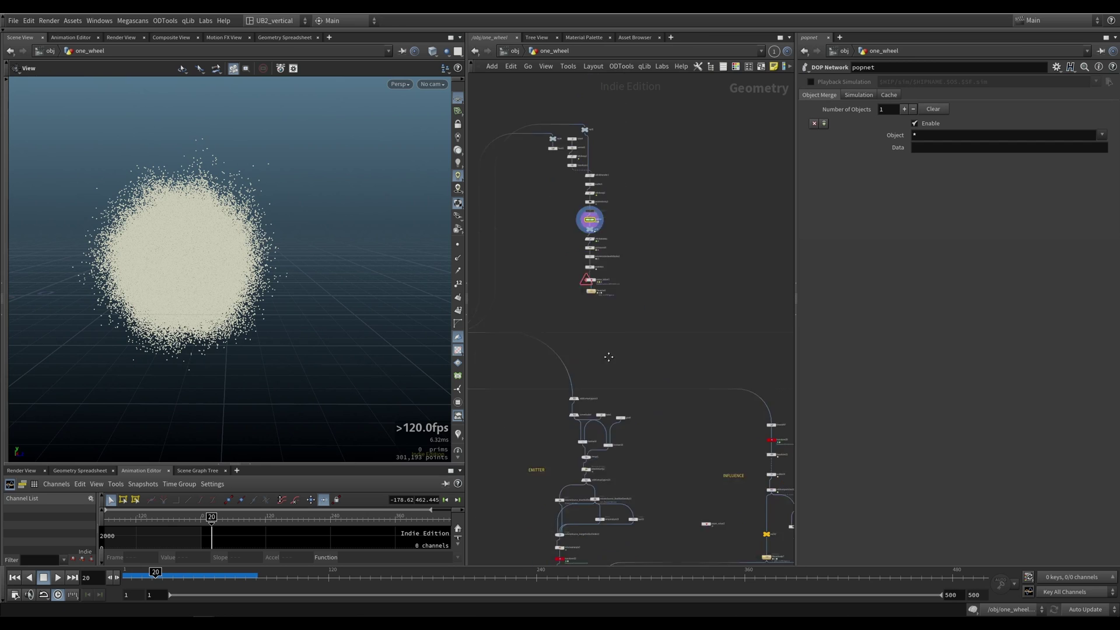
scroll(555, 383, "up", 4)
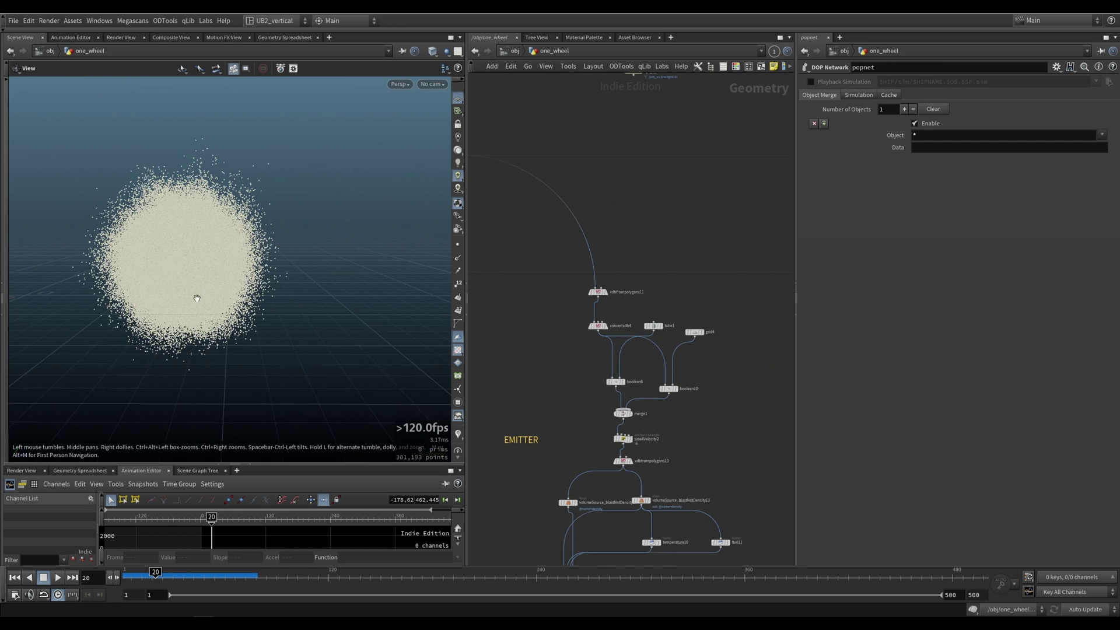
scroll(622, 360, "up", 3)
left_click(633, 385)
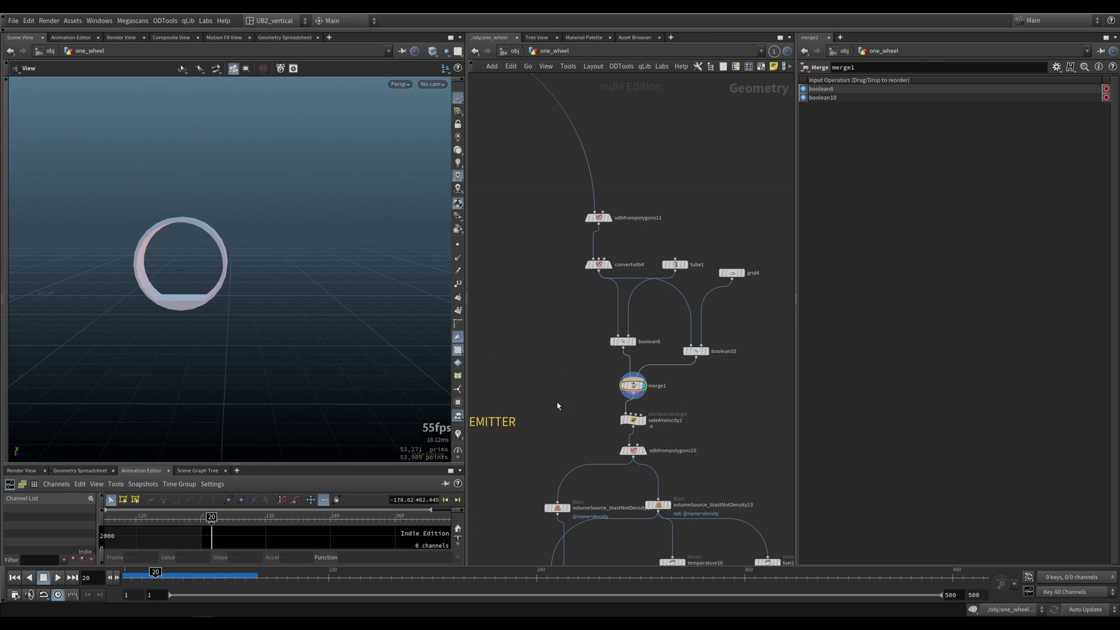
left_click_drag(169, 575, 183, 575)
Display vdbfrompolygons10 to view the emitter geometry as a volume.
middle_click_drag(644, 360, 607, 277)
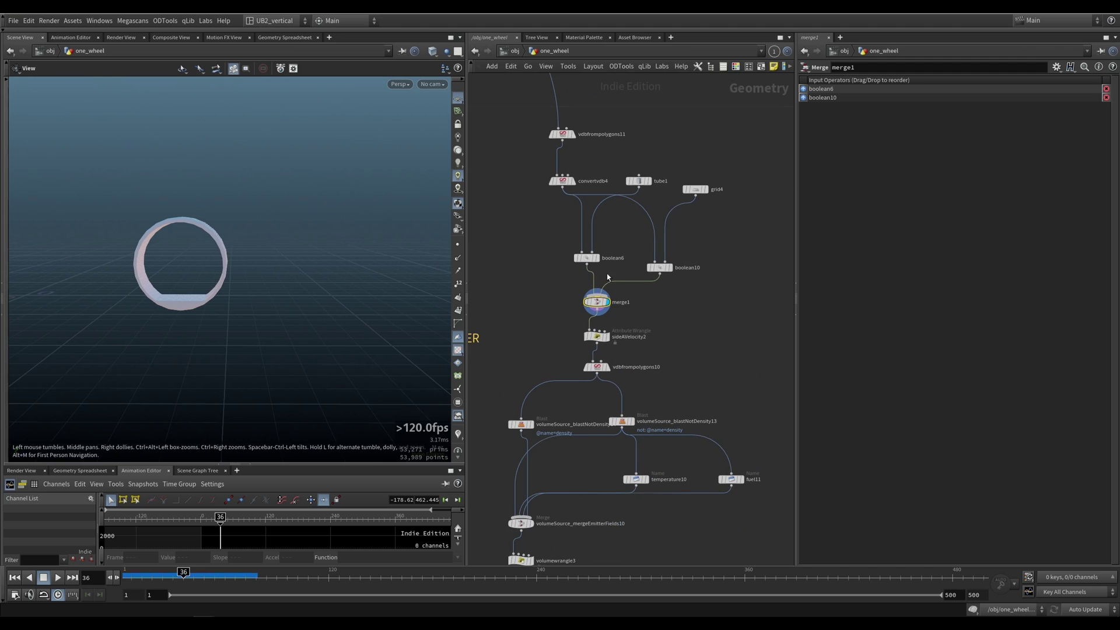
middle_click_drag(574, 420, 588, 366)
key("r")
left_click(632, 368)
Display temperature10 and inspect the naming settings of the temperature10 and fuel11 nodes.
middle_click_drag(679, 407, 605, 365)
scroll(646, 376, "up", 3)
left_click(621, 402)
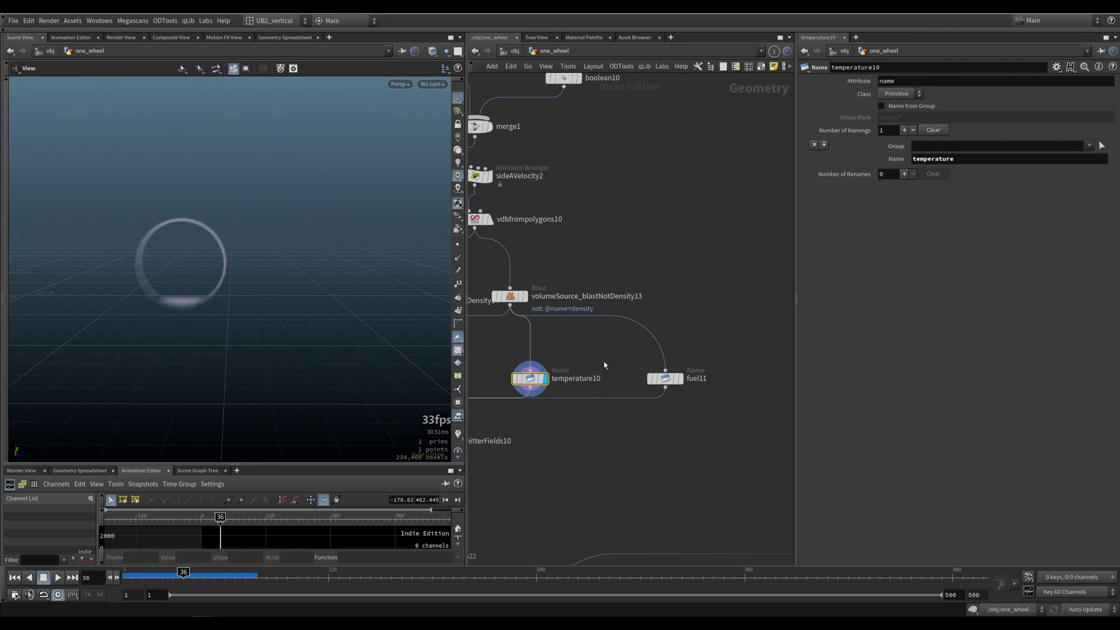
left_click(665, 379)
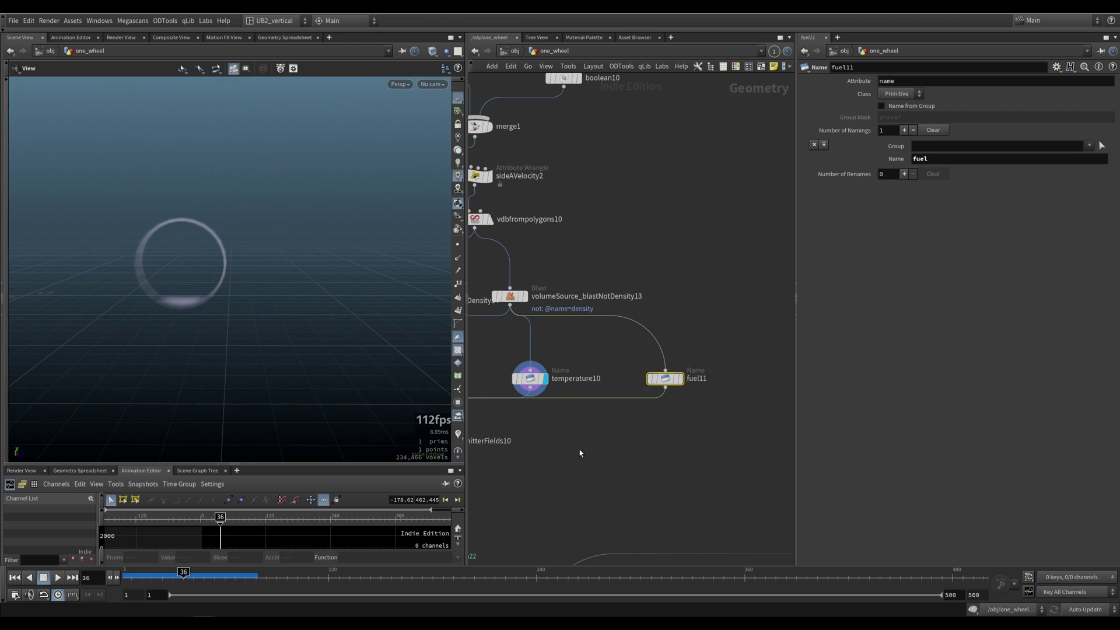
middle_click_drag(579, 453, 625, 424)
left_click_drag(762, 306, 529, 405)
Display volumeSource_mergeEmitterFields10 to view the merged density, temperature and fuel emitter fields.
scroll(642, 394, "down", 2)
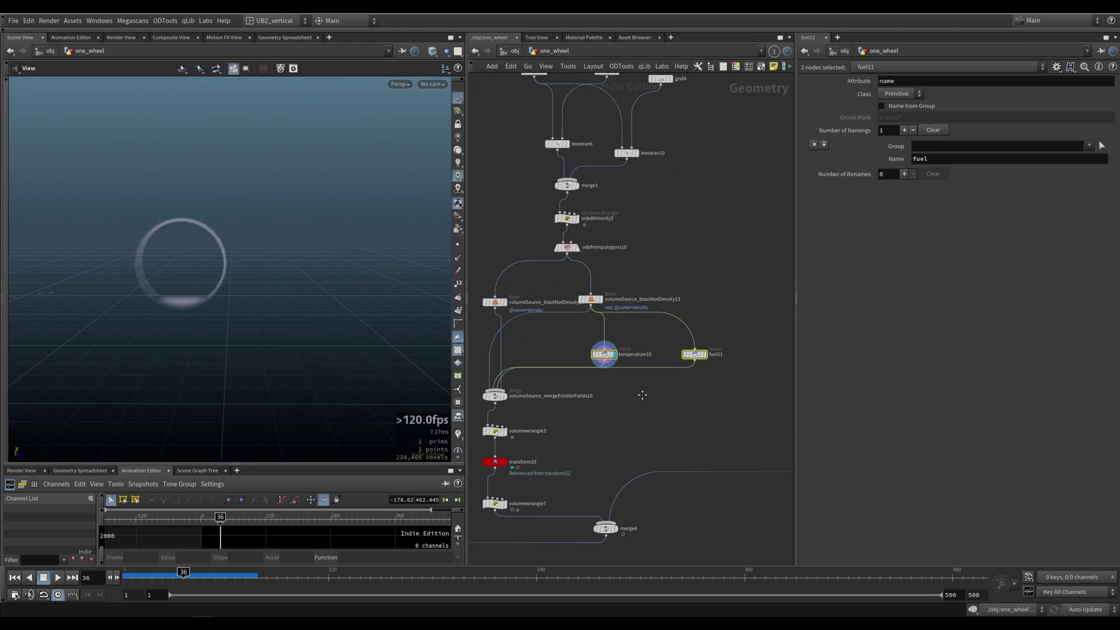
middle_click_drag(643, 395, 682, 352)
left_click_drag(596, 338, 522, 372)
key("r")
Display volumewrangle7 to examine its multiplier expression and the emitter's motion up to frame 77, and inspect transform33's rotation.
middle_click_drag(621, 432, 595, 328)
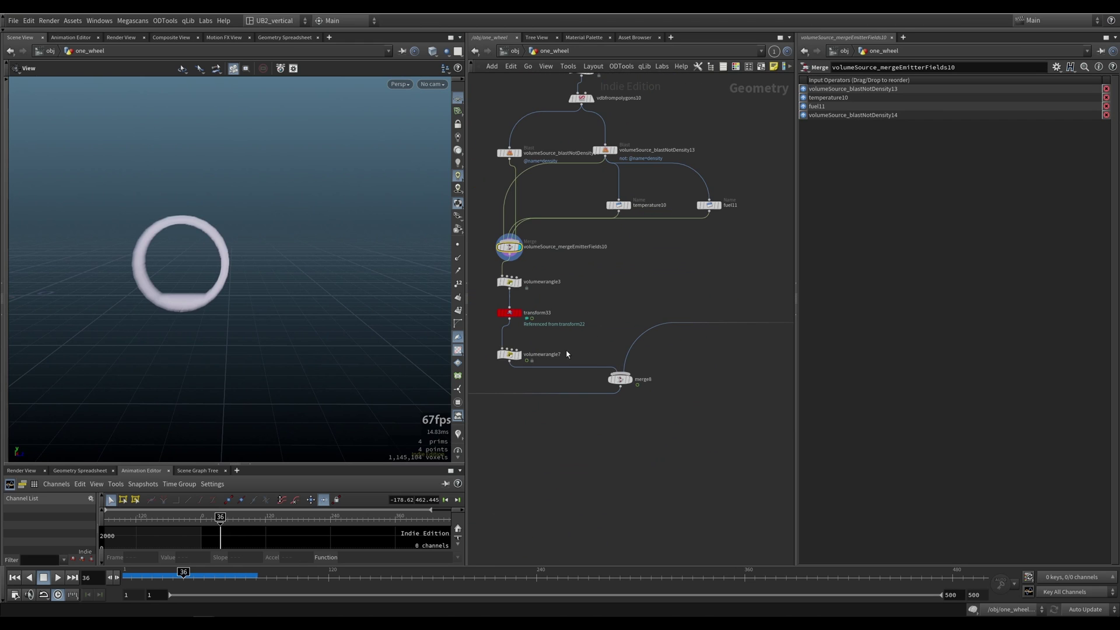
left_click(519, 354)
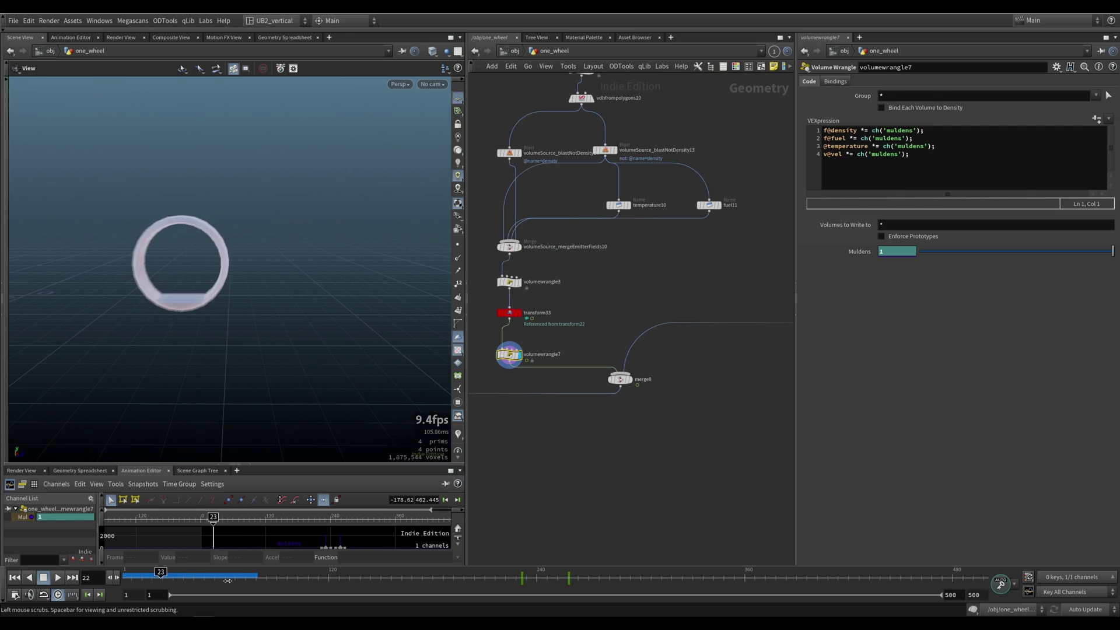
left_click(517, 315)
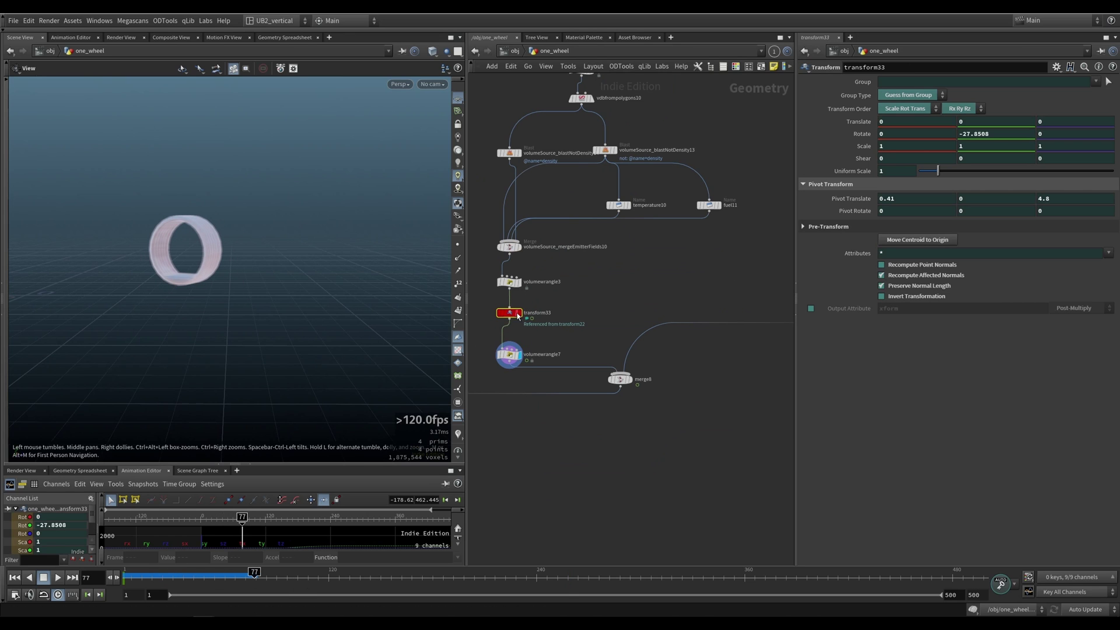
Inspect volumewrangle7's Muldens multiplier and view the emitter volume at frame 154.
middle_click_drag(519, 352, 539, 349)
left_click_drag(501, 336, 563, 369)
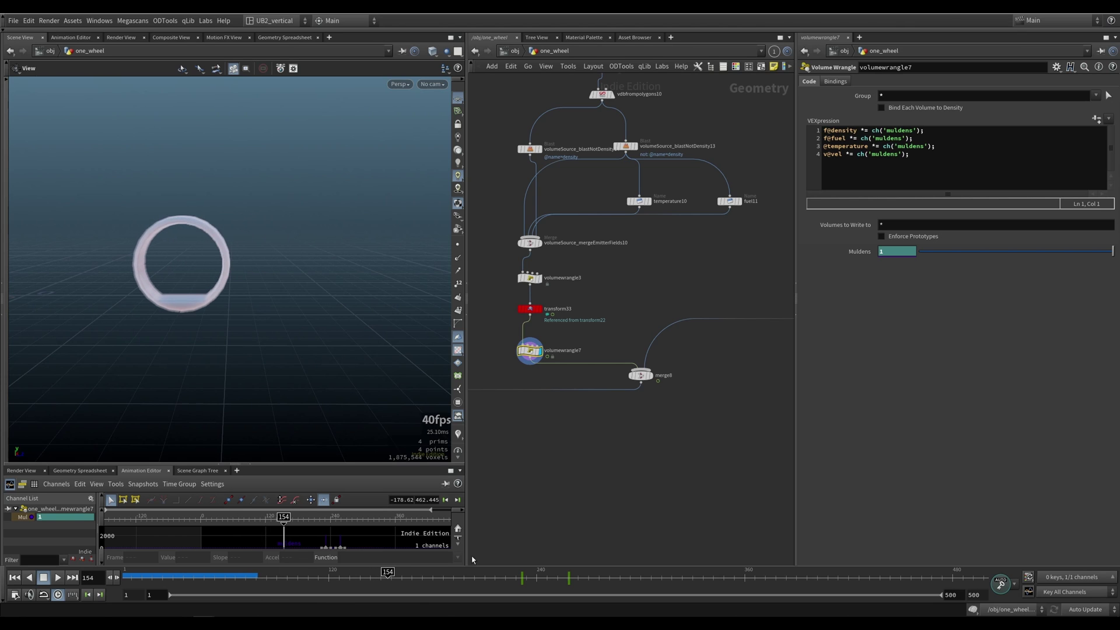
Go to the INFLUENCE branch and examine the Influence sourcing parameters of axiom_solver2.
scroll(554, 346, "down", 5)
scroll(554, 346, "up", 3)
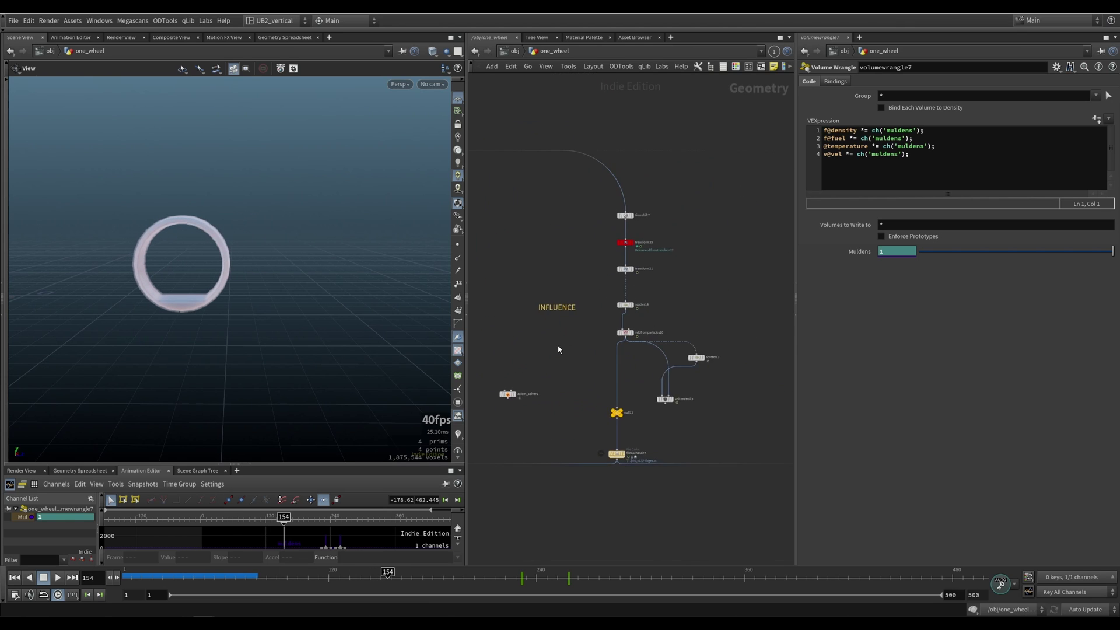
left_click_drag(550, 289, 618, 335)
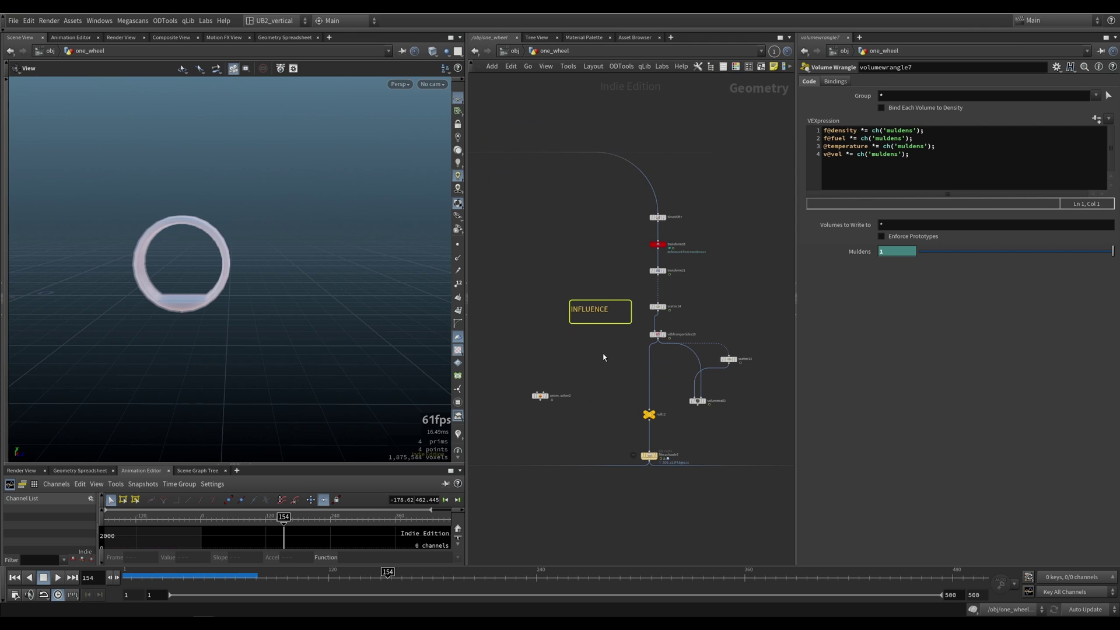
left_click_drag(185, 262, 139, 273)
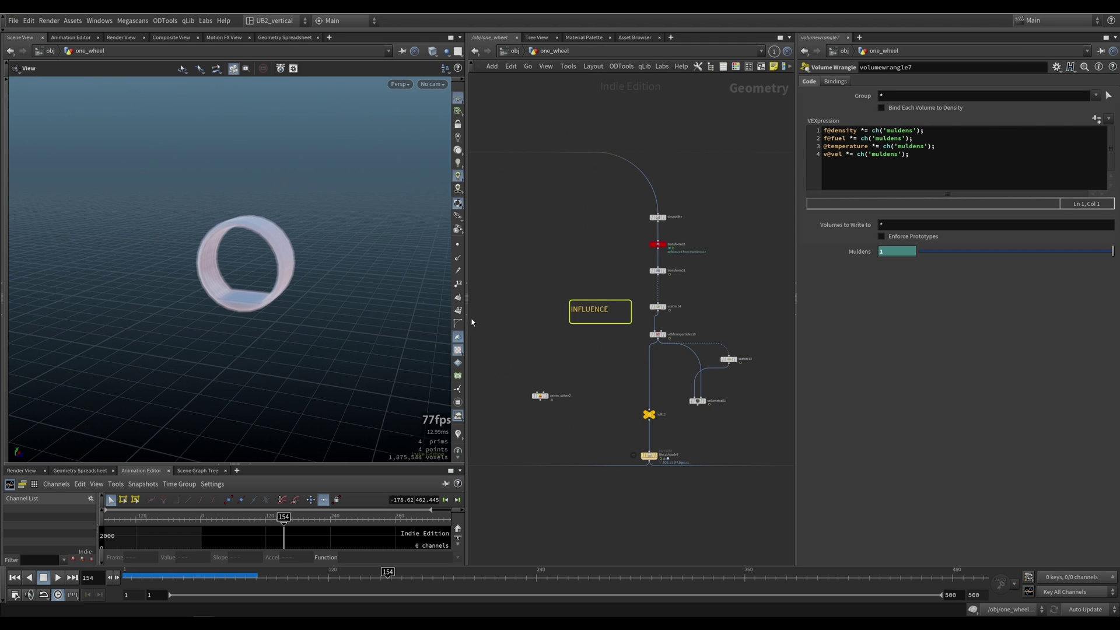
left_click_drag(470, 301, 457, 301)
scroll(560, 274, "up", 2)
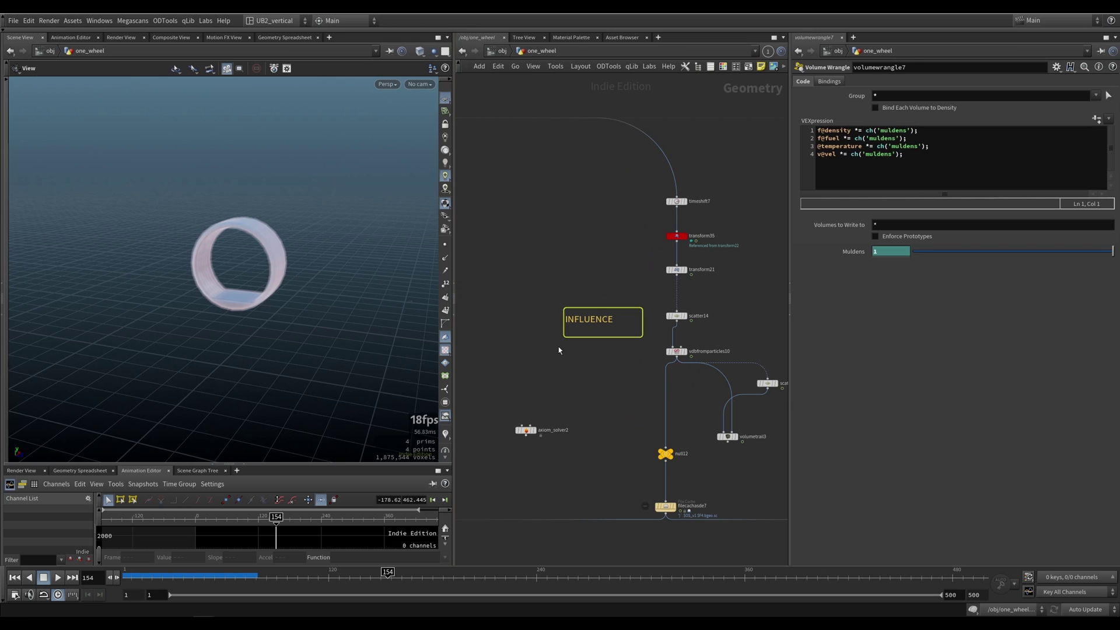
scroll(589, 345, "up", 3)
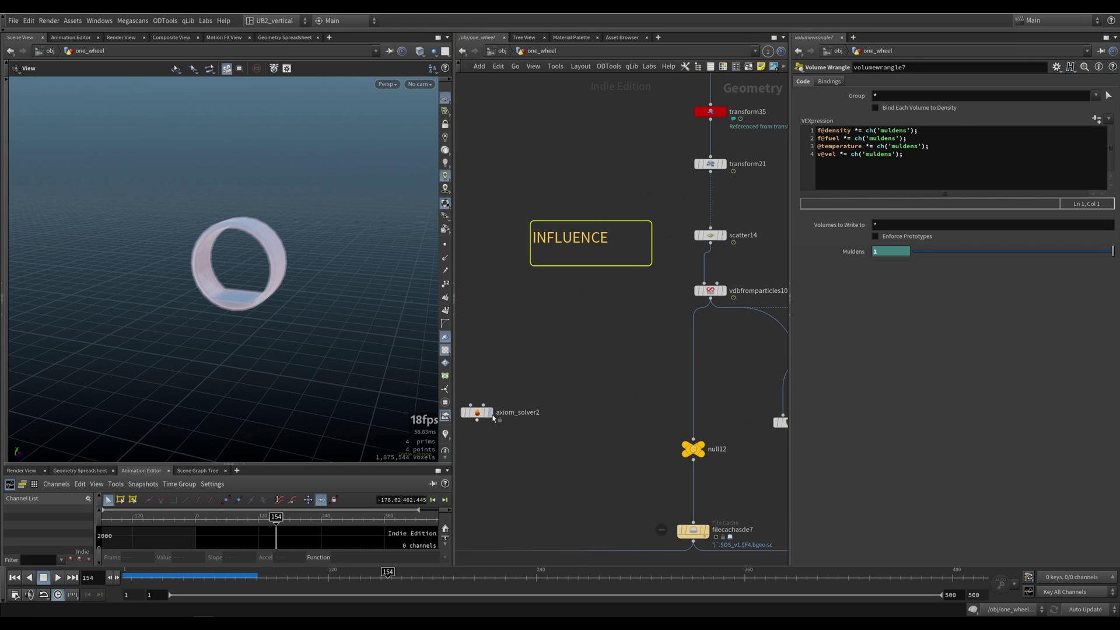
left_click(538, 373)
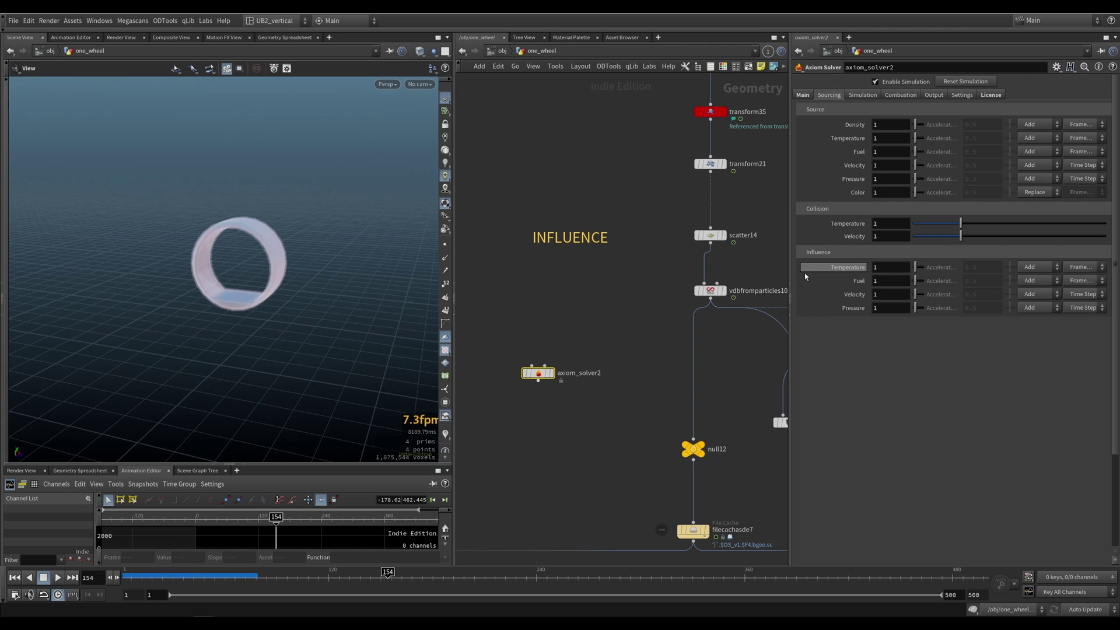
Display scatter14 to view the points scattered through the wheel and inspect its point count settings.
middle_click_drag(665, 327, 570, 349)
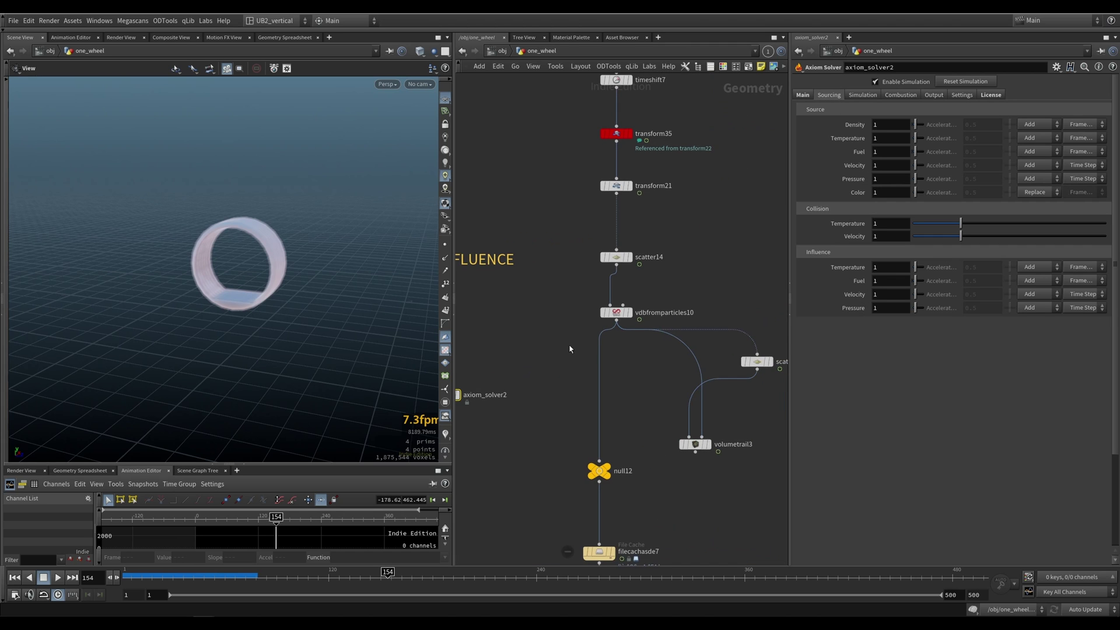
left_click_drag(580, 238, 699, 275)
left_click(629, 255)
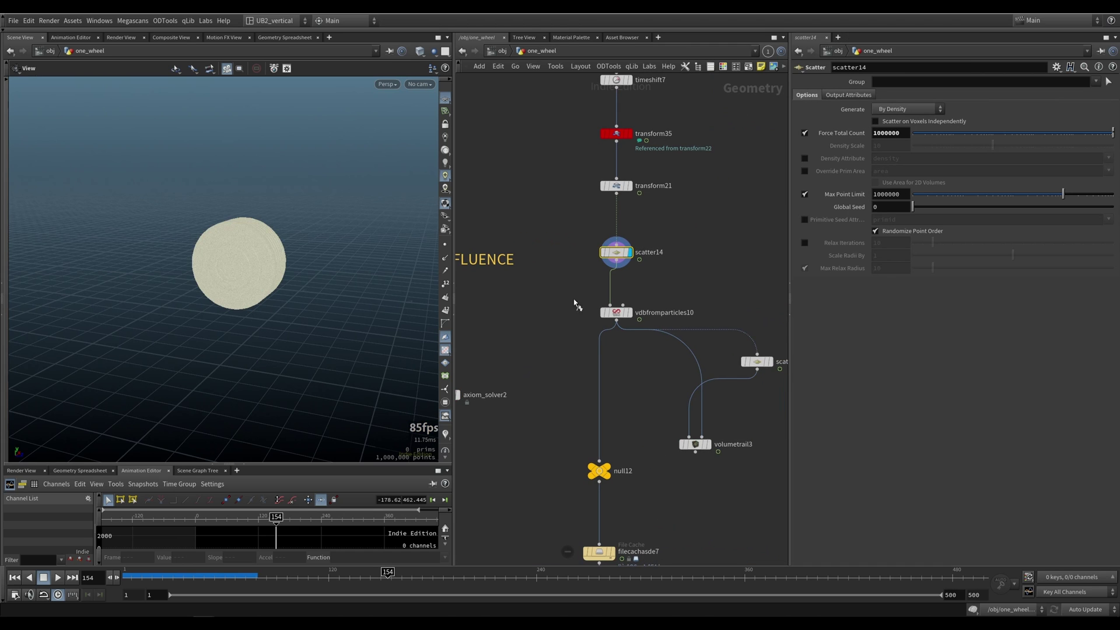
Display vdbfromparticles10 and examine its influence fog volume name and influenceVel velocity volume name.
left_click_drag(574, 300, 658, 342)
key("r")
middle_click_drag(657, 418, 608, 350)
middle_click_drag(530, 281, 560, 417)
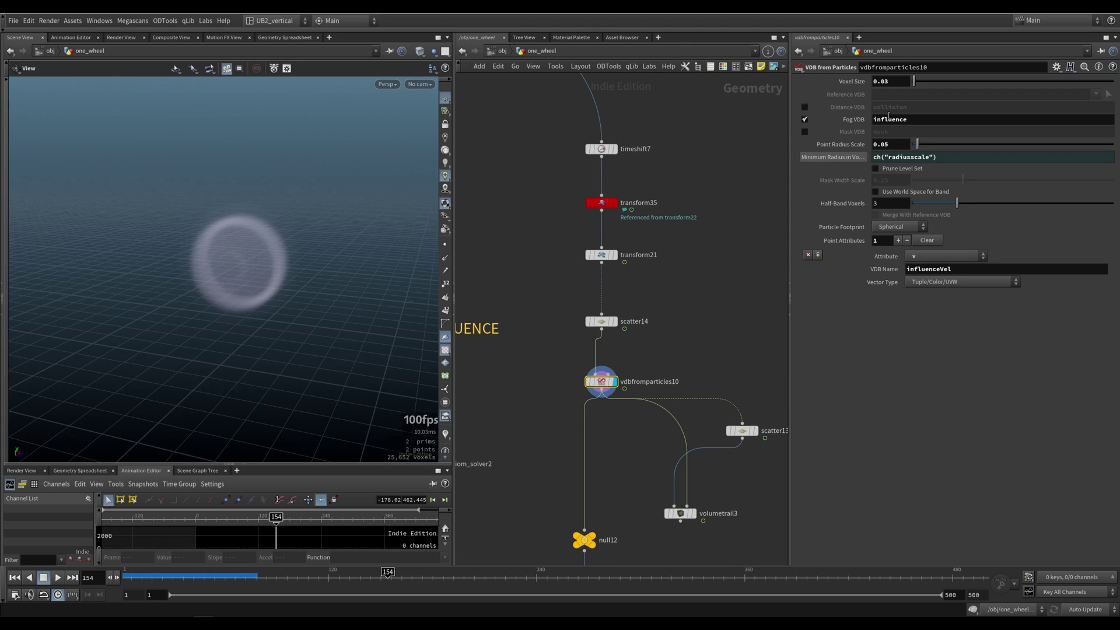
left_click_drag(969, 269, 875, 283)
left_click(904, 335)
Display volumetrail3 to view the influenceVel field as velocity trails around the wheel.
middle_click_drag(643, 488, 622, 387)
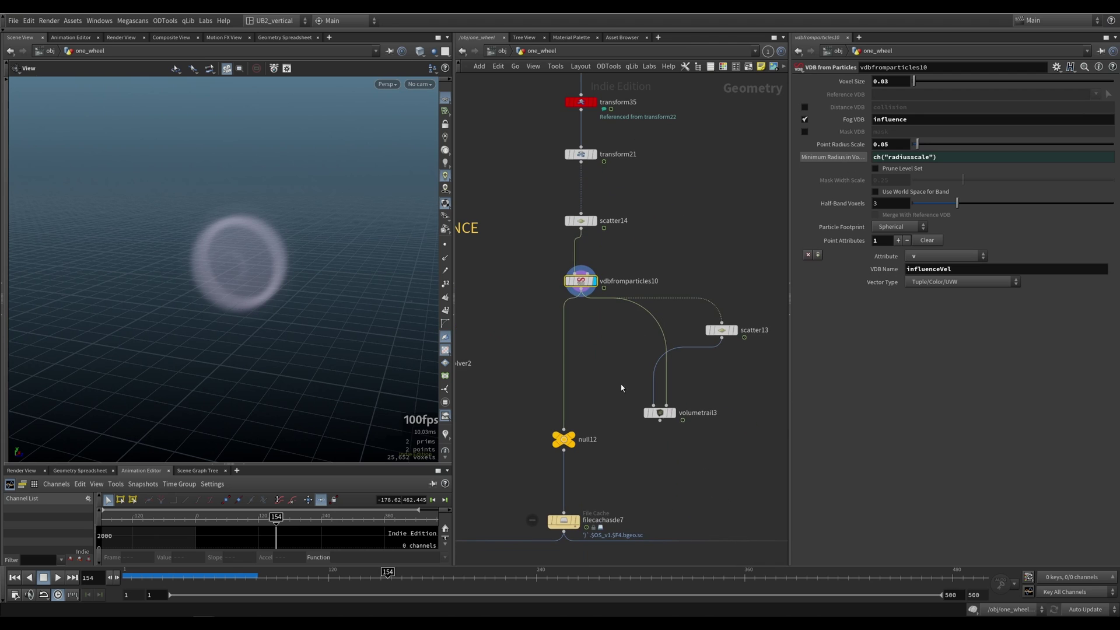
left_click(674, 413)
left_click_drag(292, 300, 270, 272)
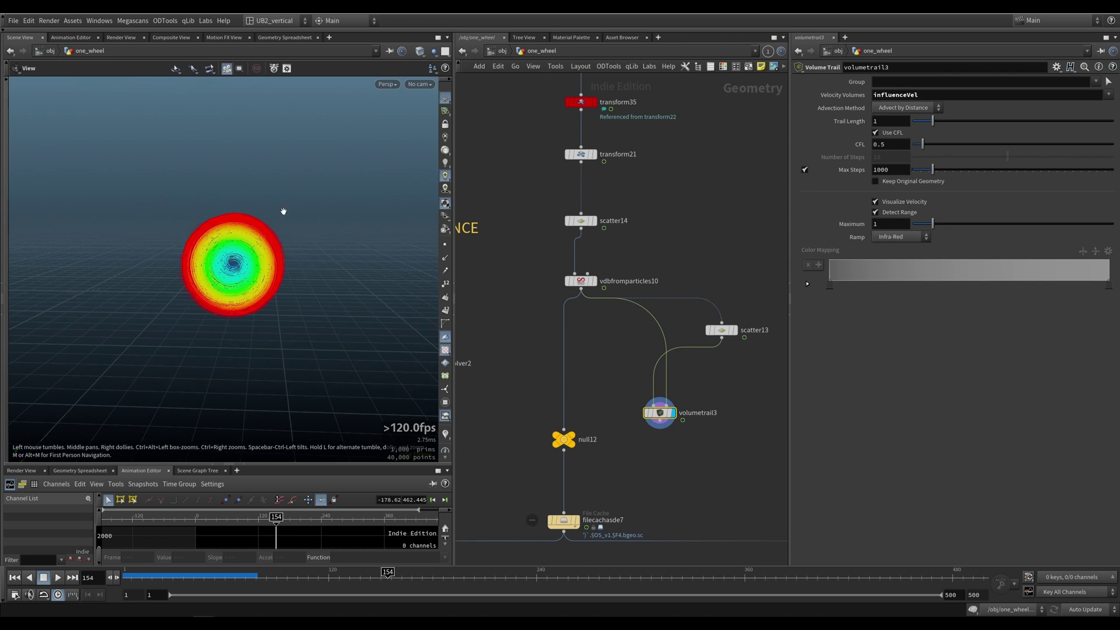
right_click_drag(282, 210, 313, 144)
scroll(270, 204, "up", 3)
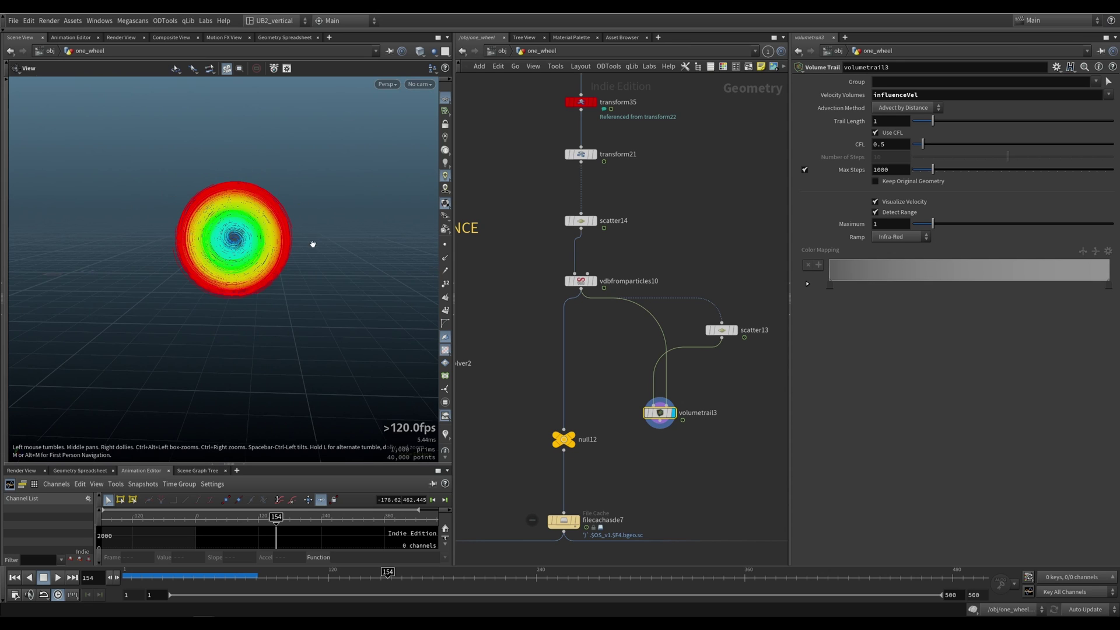
Review vdbfromparticles10's settings and display filecachasde7 to view the cached influence volume.
left_click(581, 280)
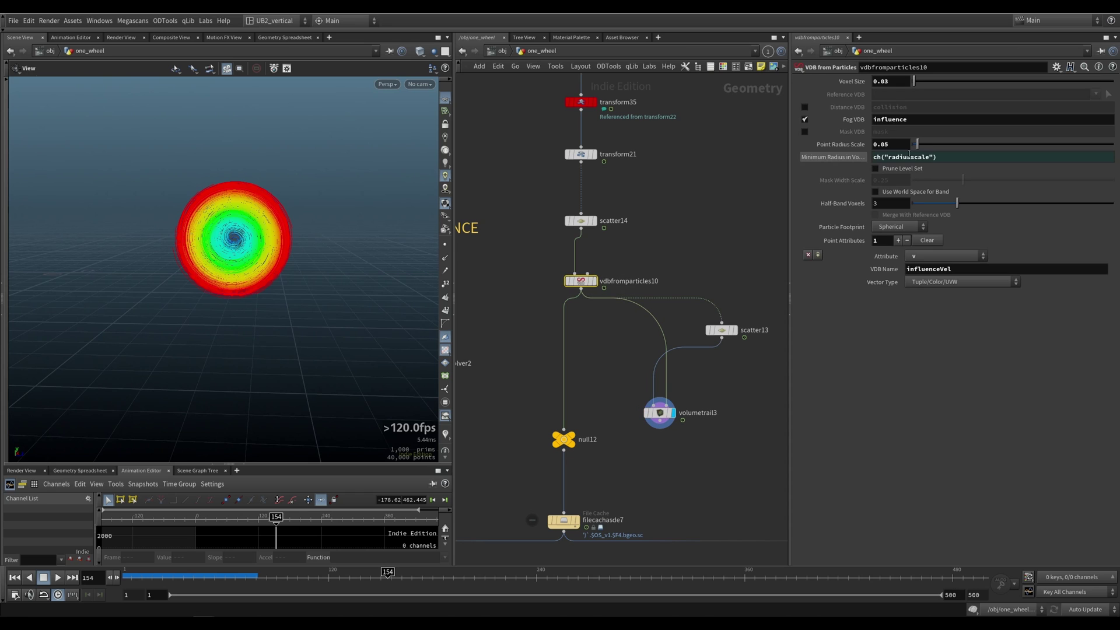
middle_click_drag(499, 443, 509, 350)
left_click(587, 427)
left_click(573, 426)
key("h")
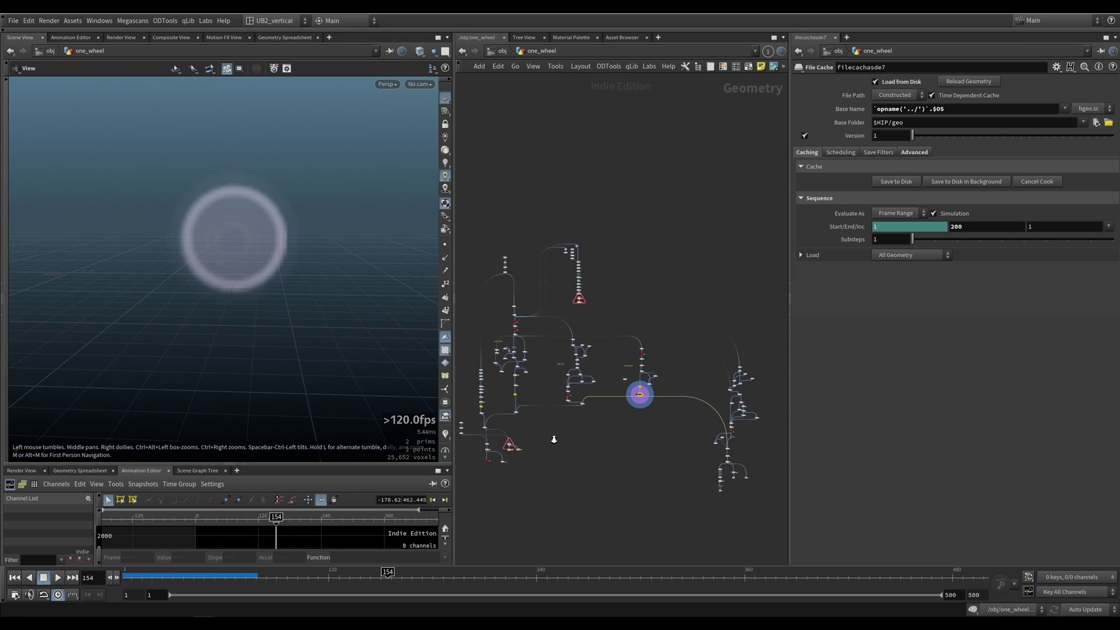
Display filecache1 below the solver and go back to frame 1 of the cached simulation.
middle_click_drag(528, 425, 611, 298)
scroll(633, 396, "up", 6)
right_click(588, 400)
left_click_drag(588, 384, 525, 406)
key("r")
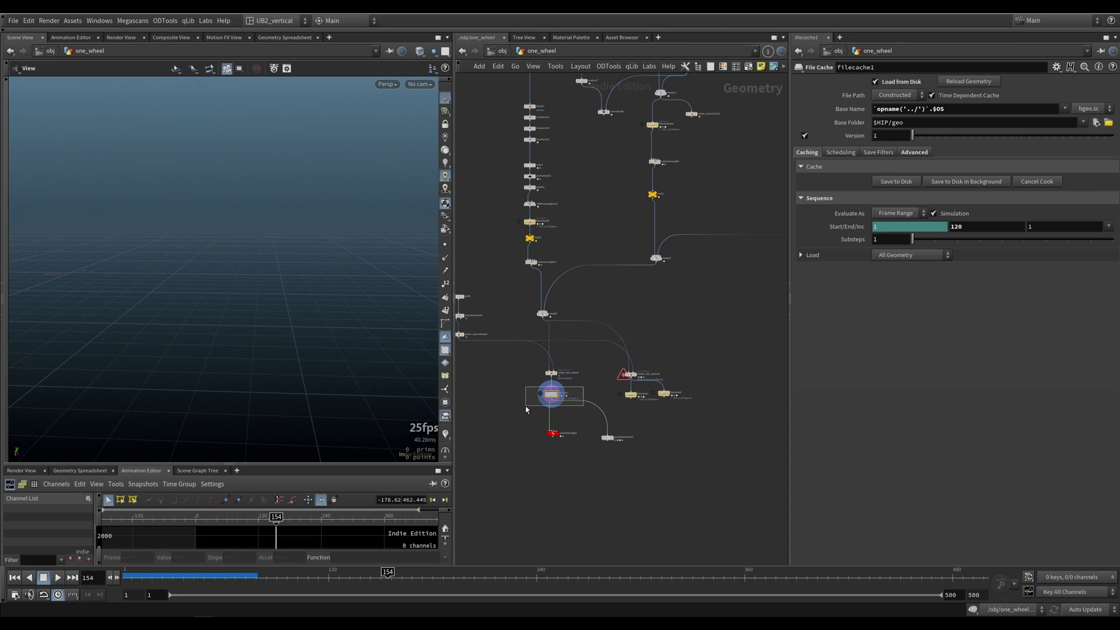
left_click_drag(324, 280, 263, 299)
key("ctrl+Up")
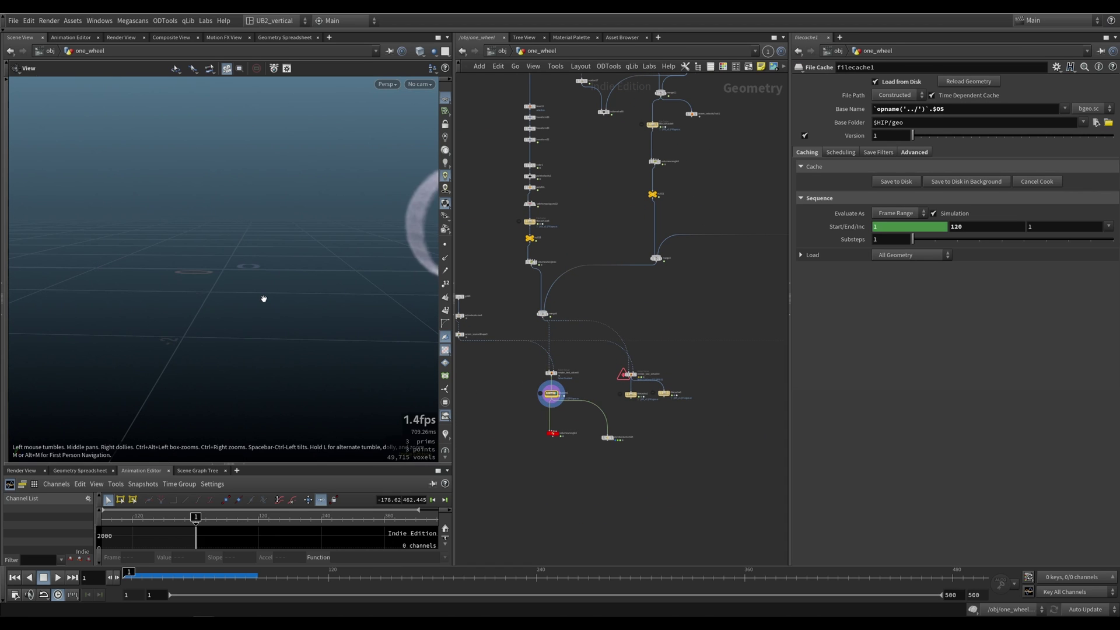
Play filecache1's cached smoke simulation, view it around the wheel, and return to frame 1.
key("Up")
key("Up")
middle_click_drag(275, 270, 28, 368)
right_click_drag(28, 368, 237, 307)
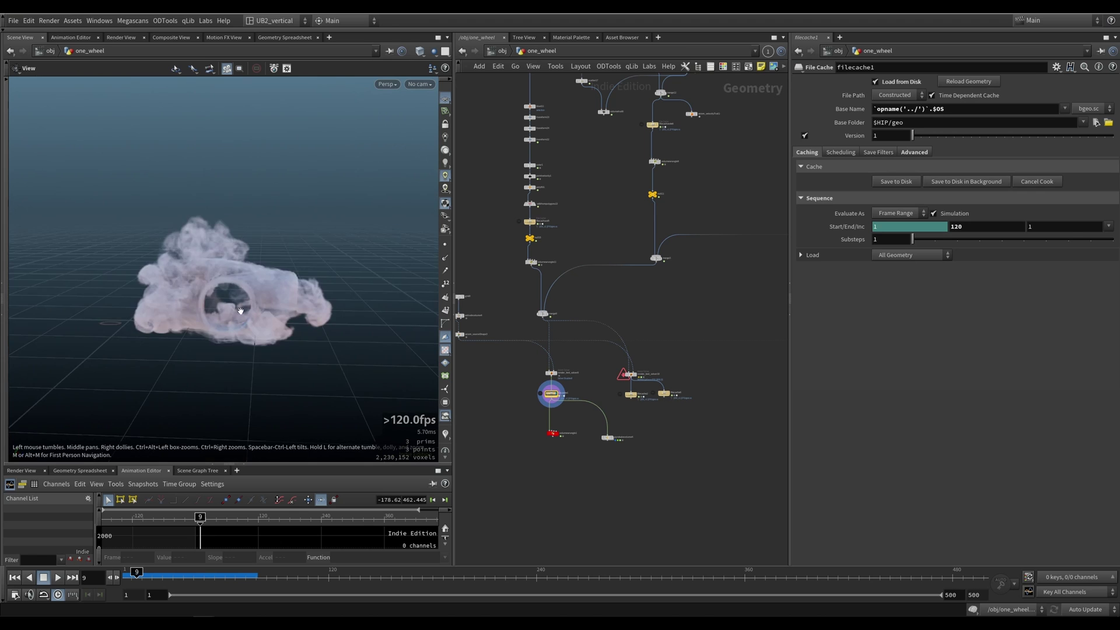
left_click_drag(237, 308, 220, 317)
key("Up")
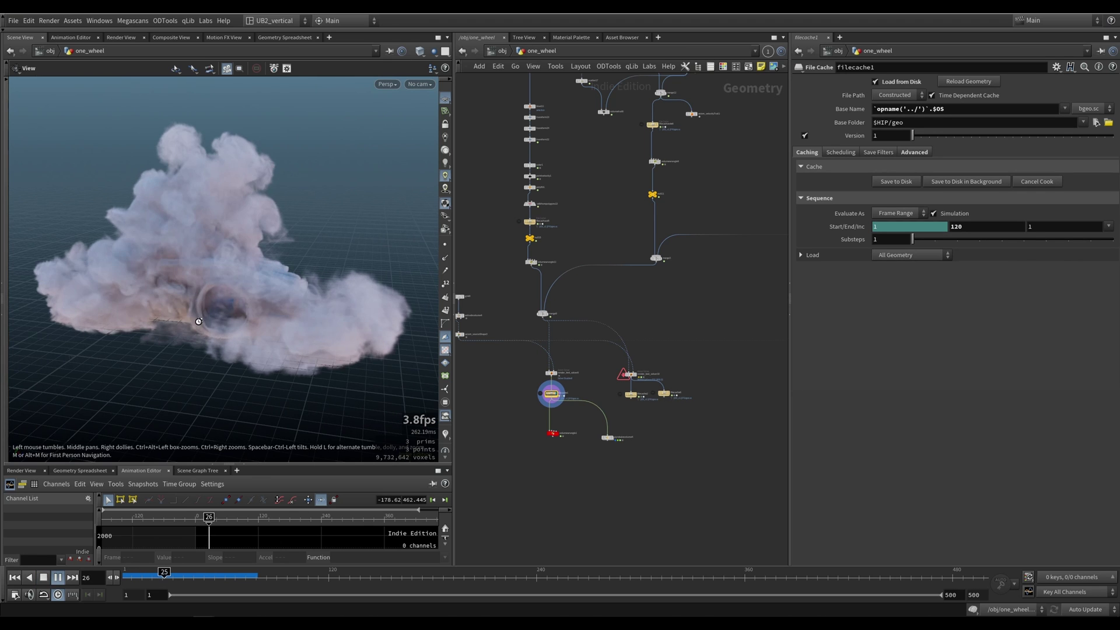
key("ctrl+Up")
Locate the second solver branch, display render_test_solver10, and inspect its Main solver settings.
scroll(532, 401, "up", 5)
middle_click_drag(543, 374, 578, 396)
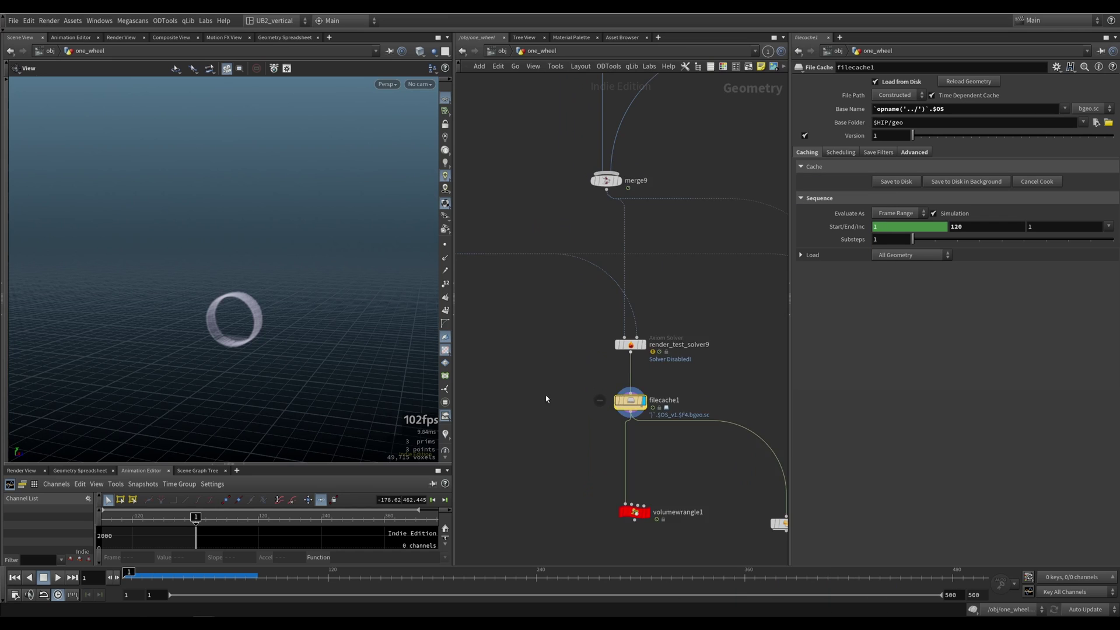
middle_click_drag(735, 372, 537, 360)
scroll(605, 363, "down", 2)
scroll(605, 363, "up", 3)
middle_click_drag(606, 385, 512, 386)
left_click_drag(723, 435, 648, 360)
key("Delete")
left_click_drag(564, 341, 556, 345)
key("shift+r")
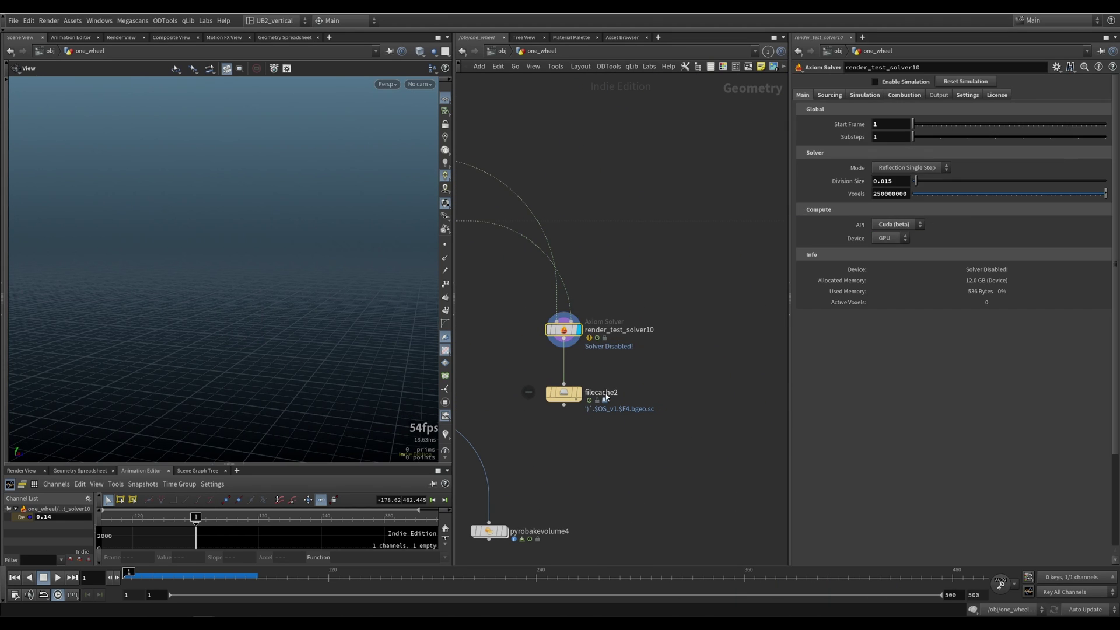
Display filecache6 to view the cached result of render_test_solver10 at frame 1.
left_click_drag(658, 372, 571, 402)
key("shift+r")
left_click(700, 393)
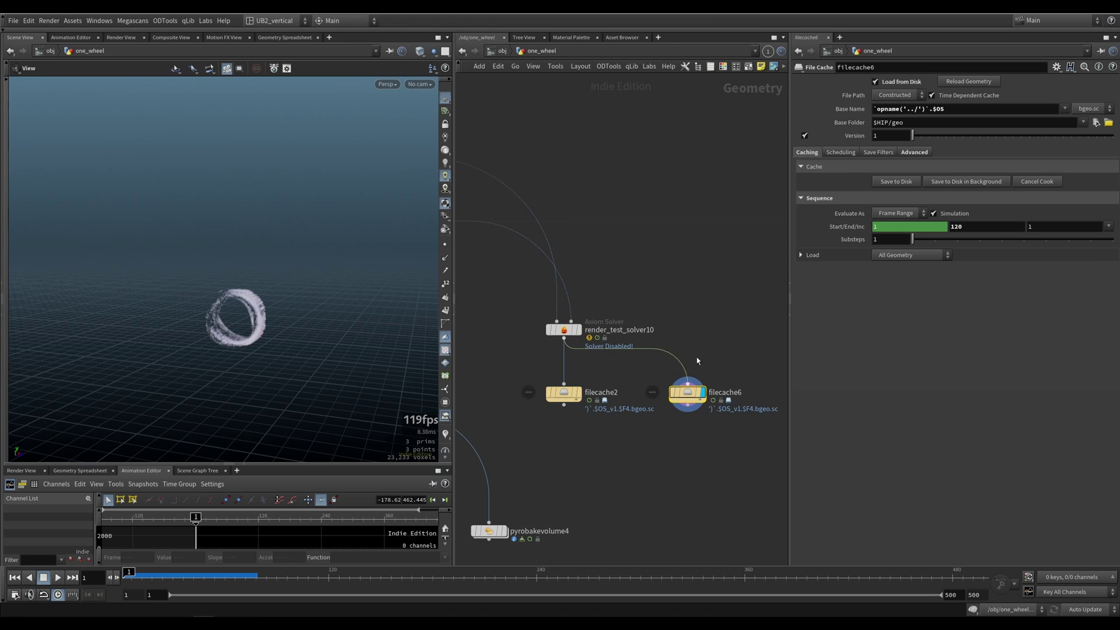
Display filecache2 and examine its cached smoke at frames 51 and 49 from several angles.
left_click(579, 392)
left_click_drag(182, 582, 209, 582)
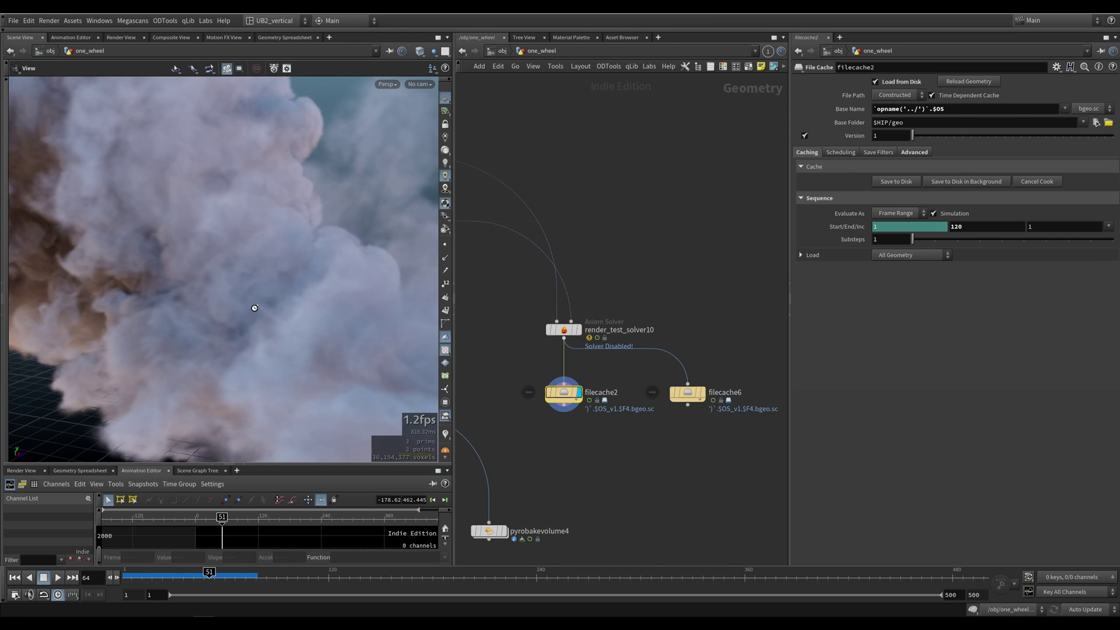
right_click_drag(253, 307, 97, 386)
left_click_drag(218, 303, 231, 331)
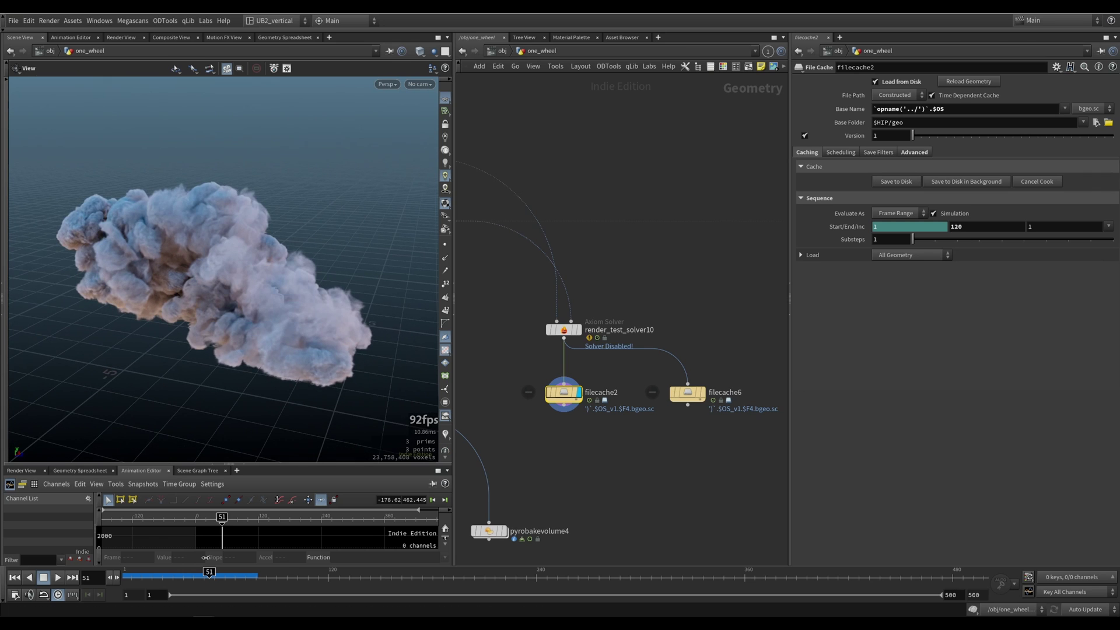
mouse_move(208, 578)
left_mouse_down()
mouse_move(175, 578)
mouse_move(208, 577)
left_mouse_up()
left_click_drag(246, 320, 280, 335)
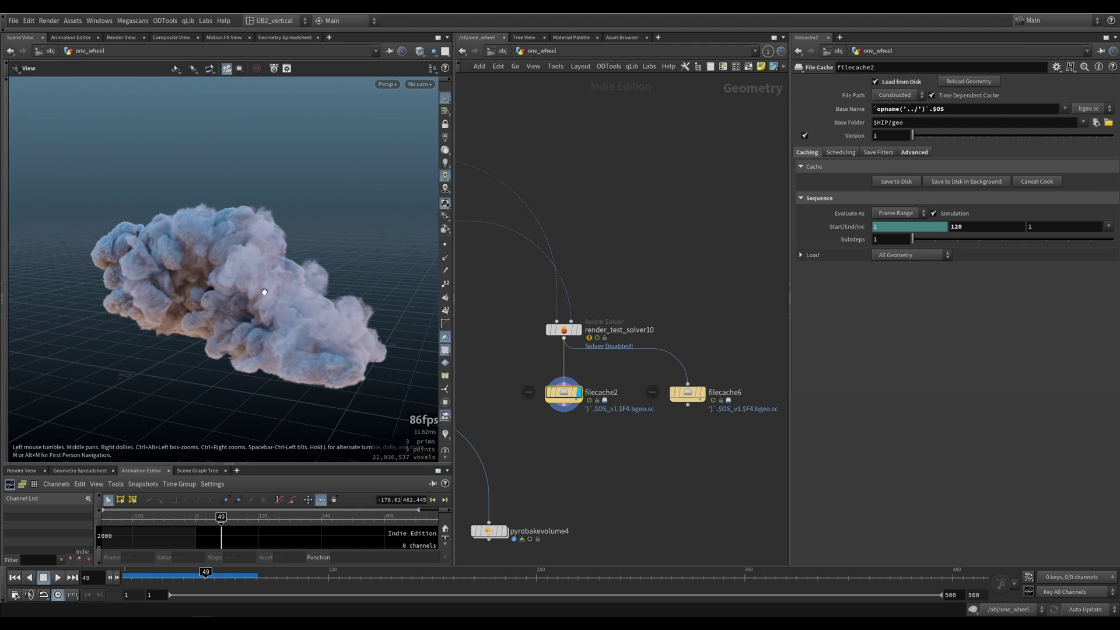
left_click_drag(264, 291, 288, 313)
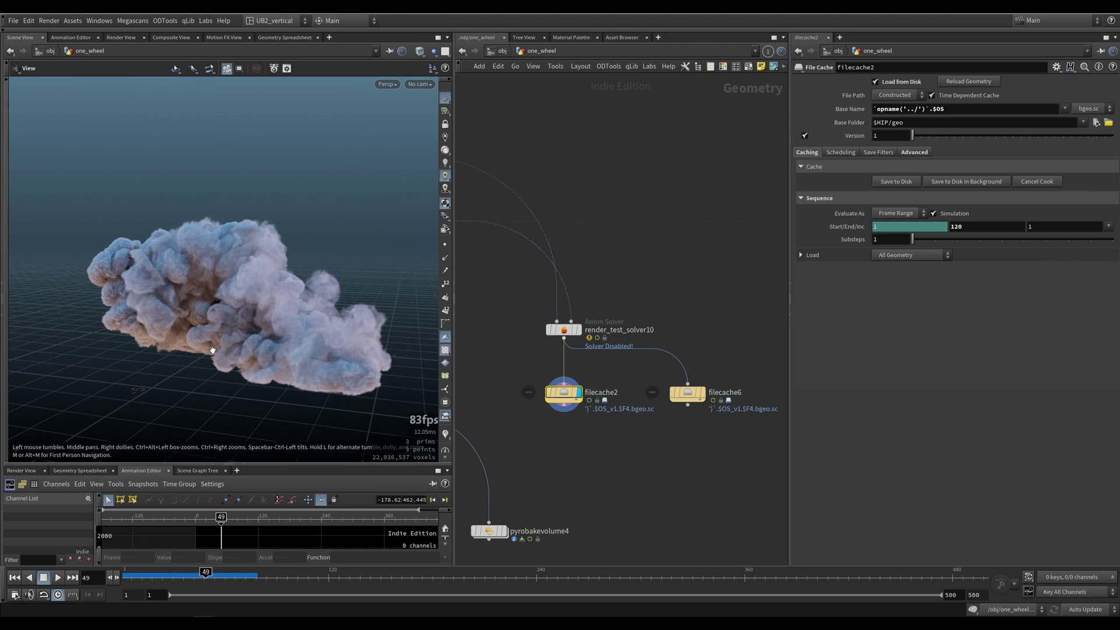
left_click_drag(212, 350, 262, 380)
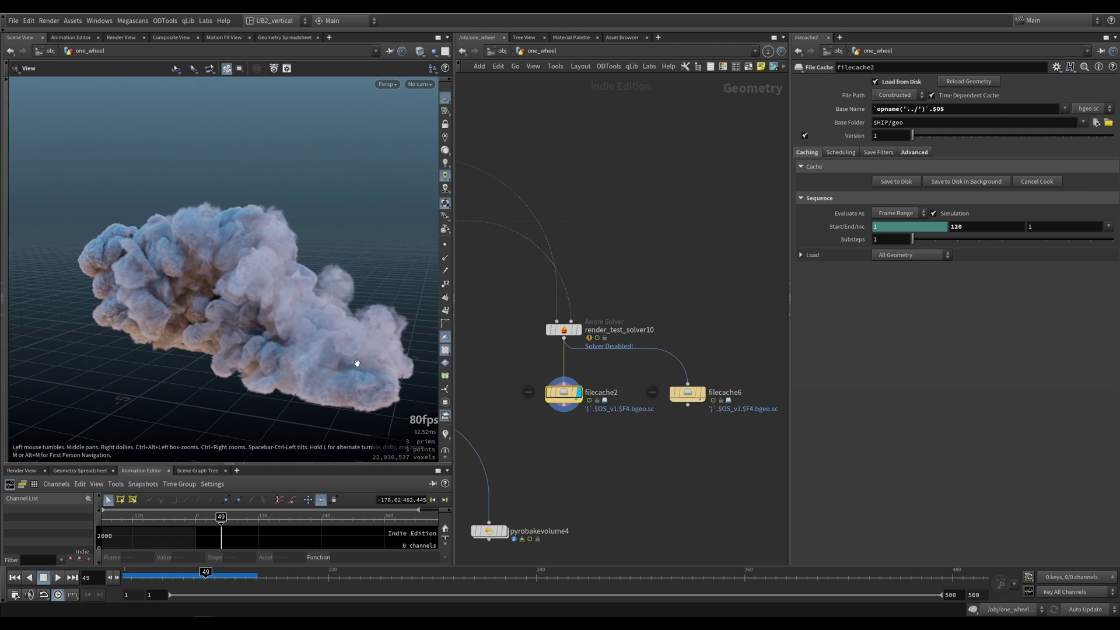
Save filecache6 to disk and interrupt the caching at around frame 31.
left_click(700, 393)
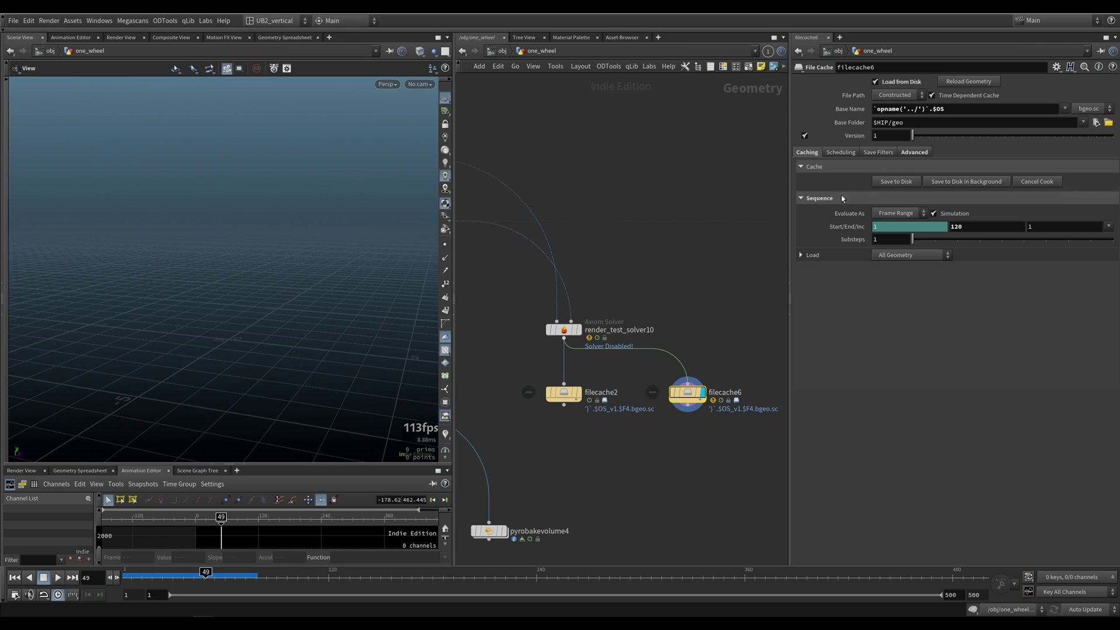
left_click(893, 184)
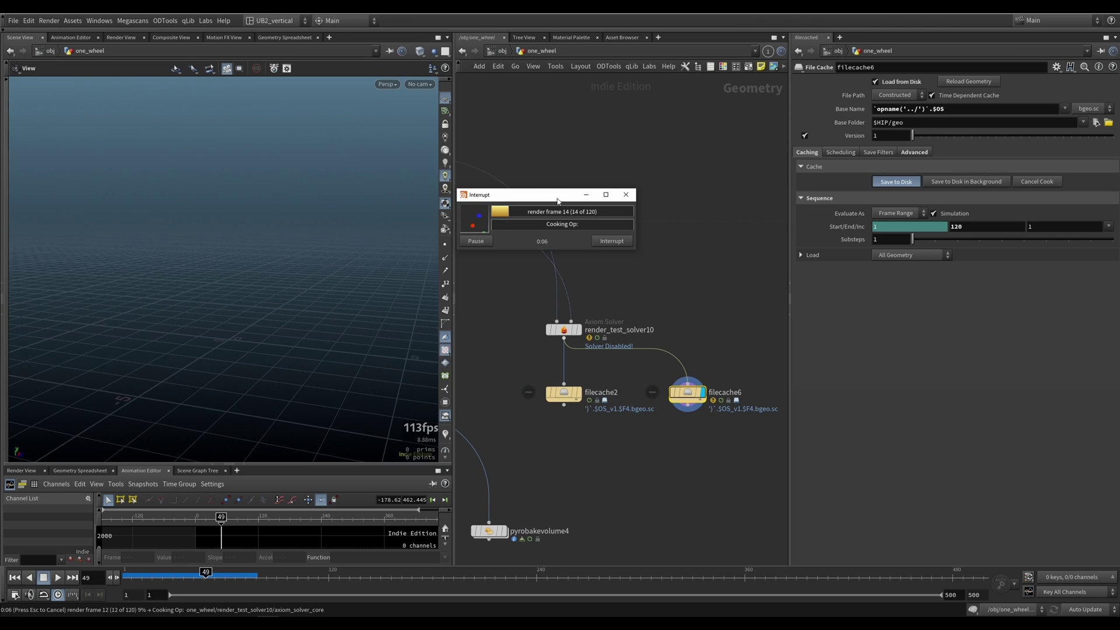
left_click_drag(557, 201, 622, 210)
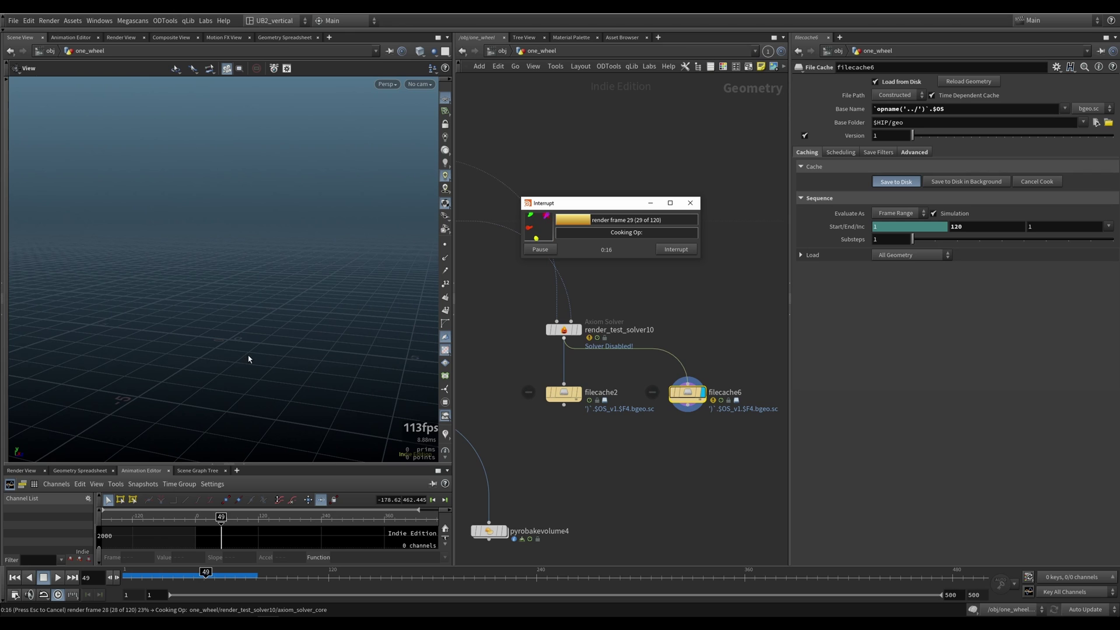
left_click(676, 250)
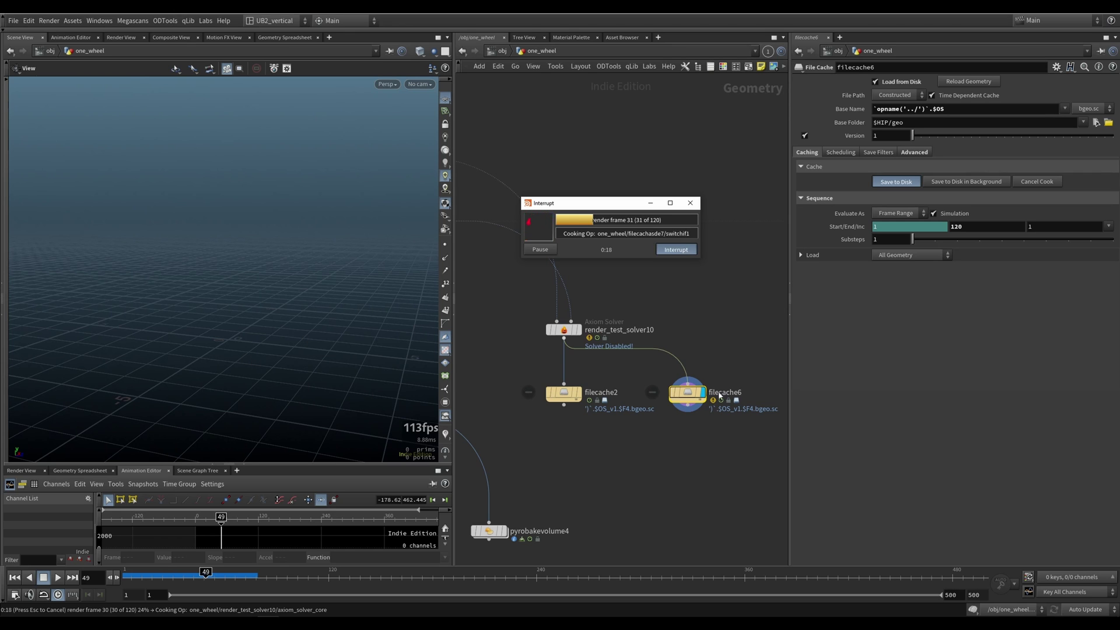
View filecache6's newly cached smoke at frame 28.
mouse_move(175, 582)
left_mouse_down()
mouse_move(162, 582)
mouse_move(214, 582)
mouse_move(141, 583)
mouse_move(170, 577)
left_mouse_up()
scroll(288, 333, "up", 3)
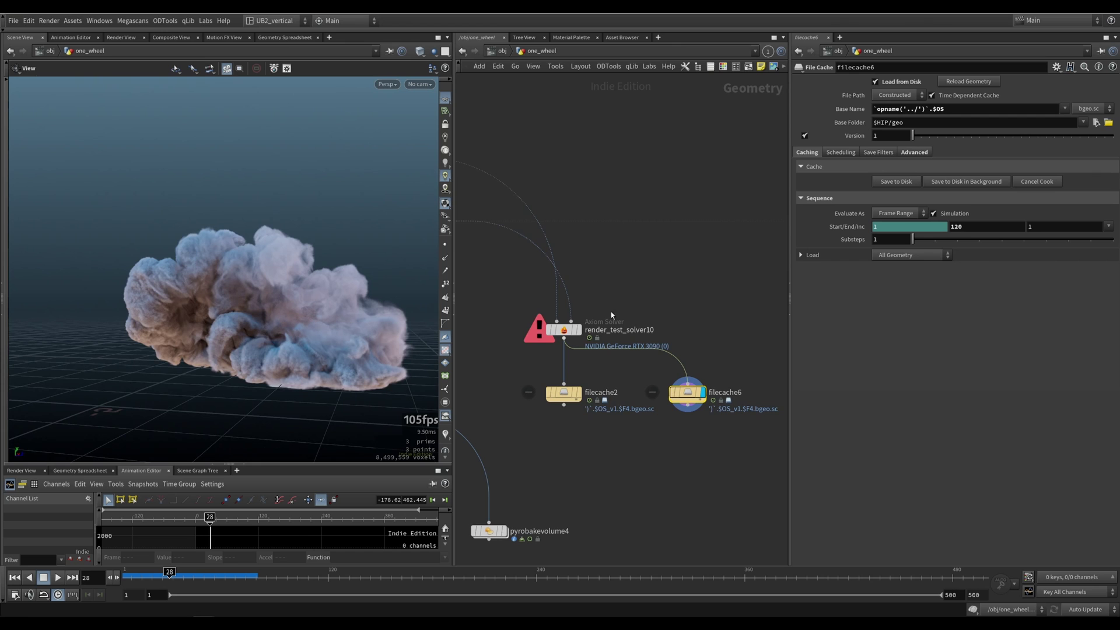
middle_click_drag(611, 311, 639, 319)
left_click_drag(592, 337, 592, 326)
middle_click_drag(659, 396, 622, 361)
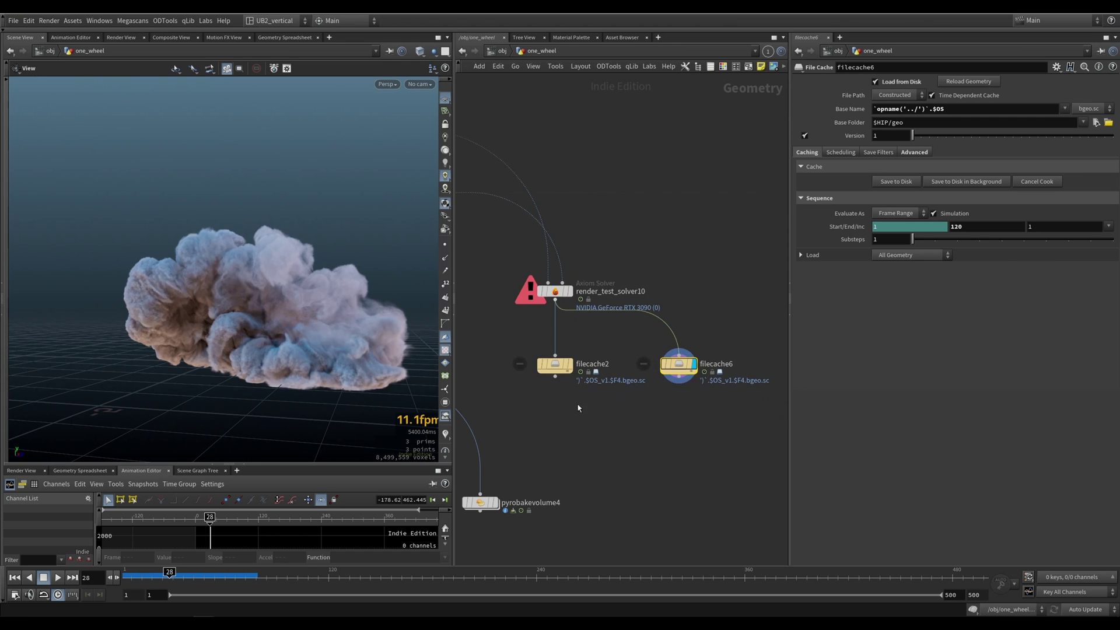
Display filecache1 for comparison at frame 28 and inspect render_test_solver9's Sourcing settings.
middle_click_drag(490, 382, 710, 379)
left_click(536, 358)
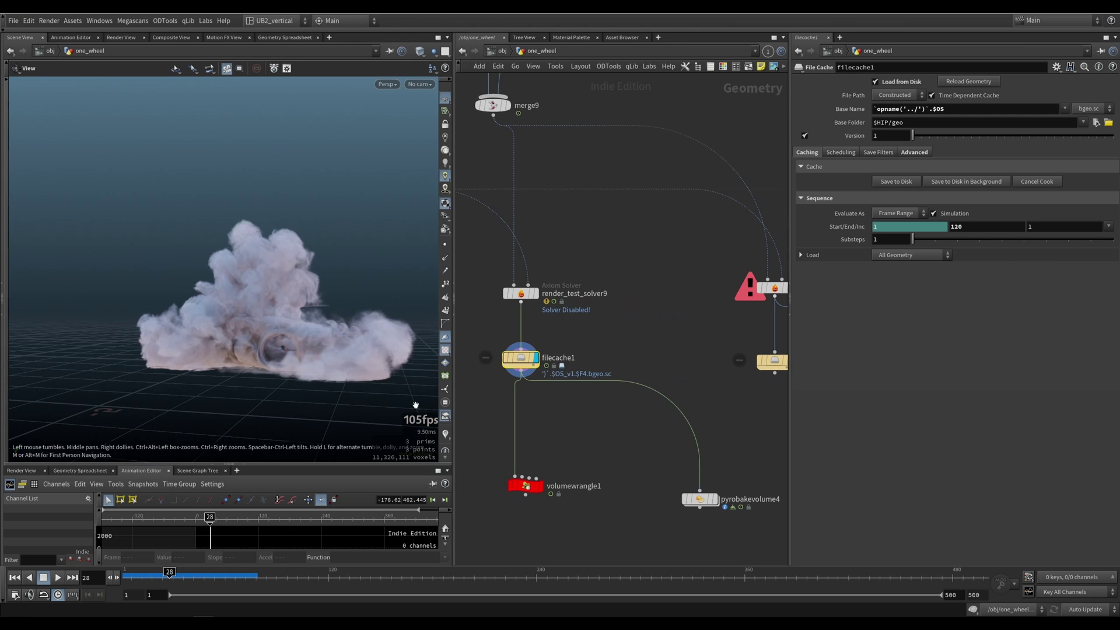
left_click(521, 293)
left_click_drag(370, 333, 272, 345)
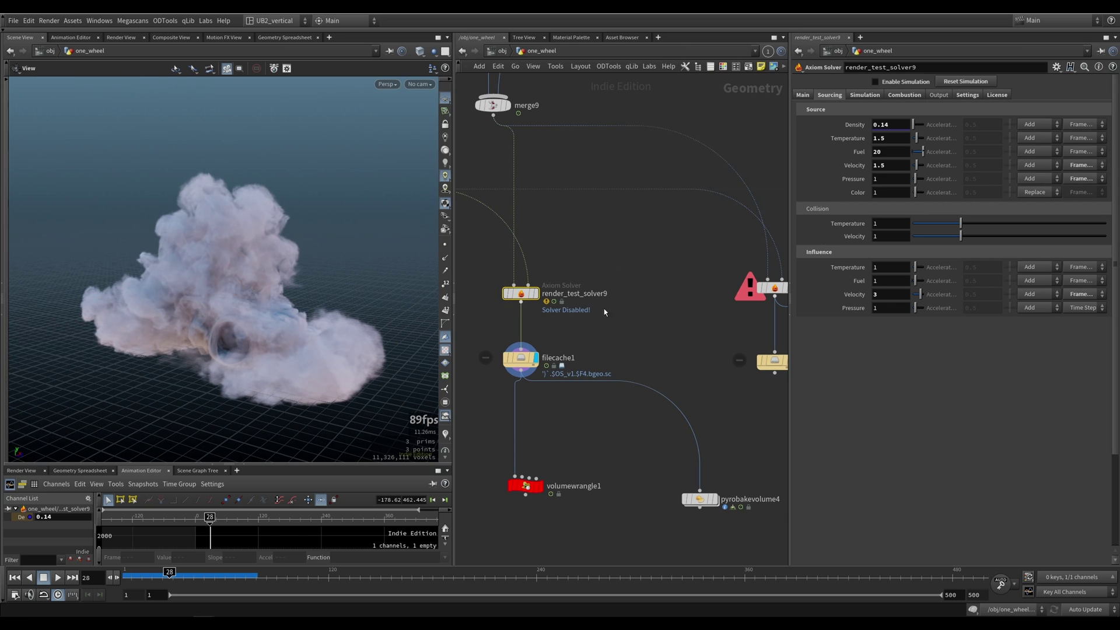
Examine filecache1's Pre-Render and Post-Render Python scripts that set render_test_solver9's enableSimulation to 1 and 0.
middle_click_drag(563, 280, 601, 286)
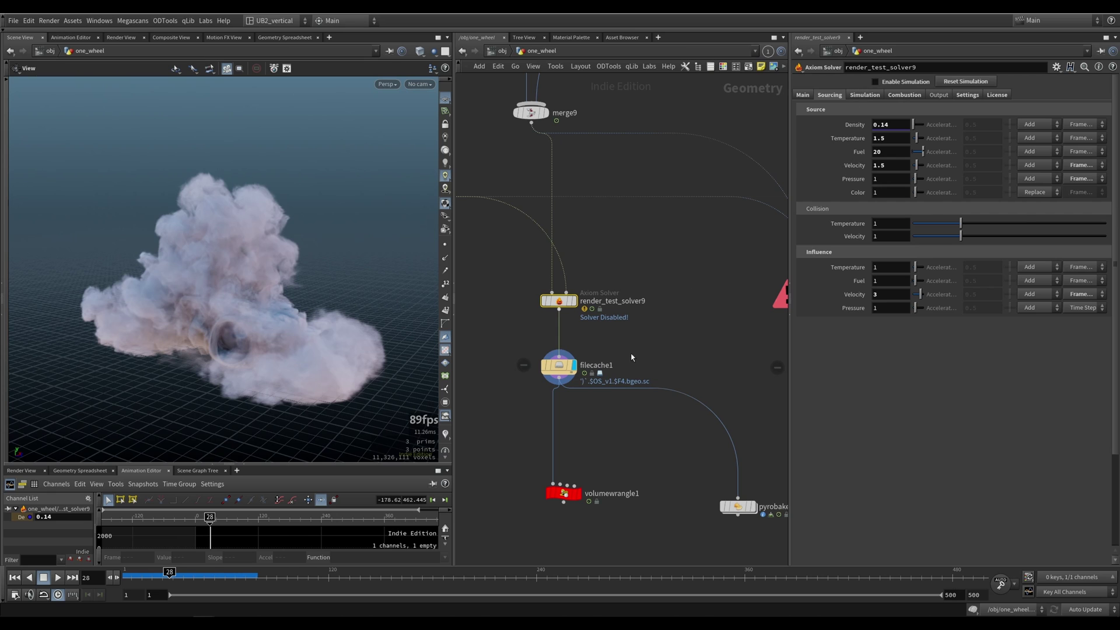
left_click(559, 366)
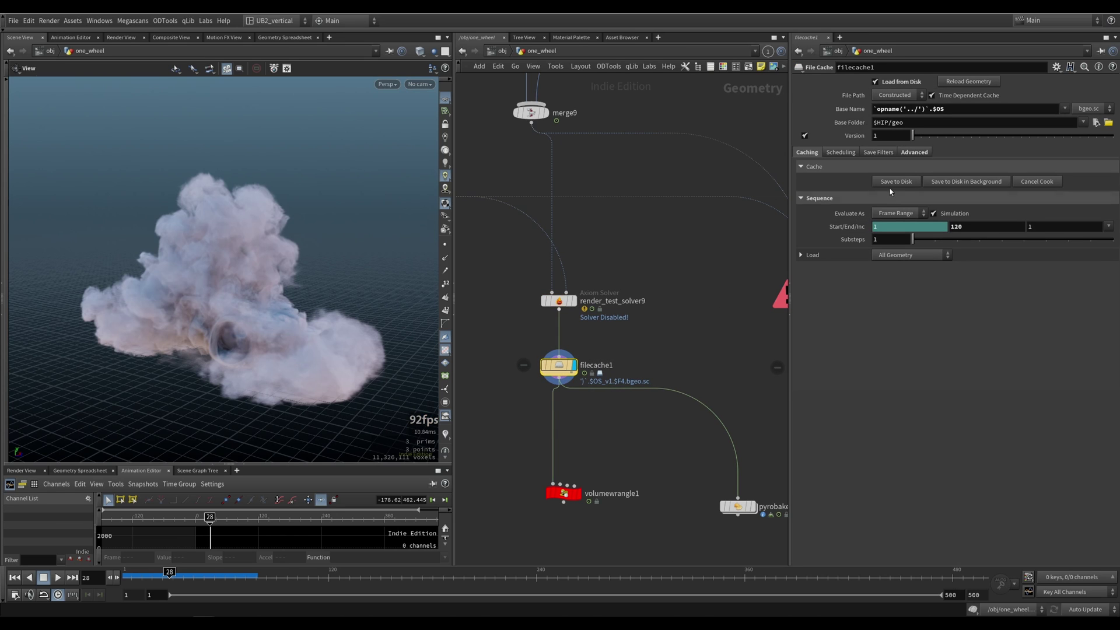
left_click(923, 156)
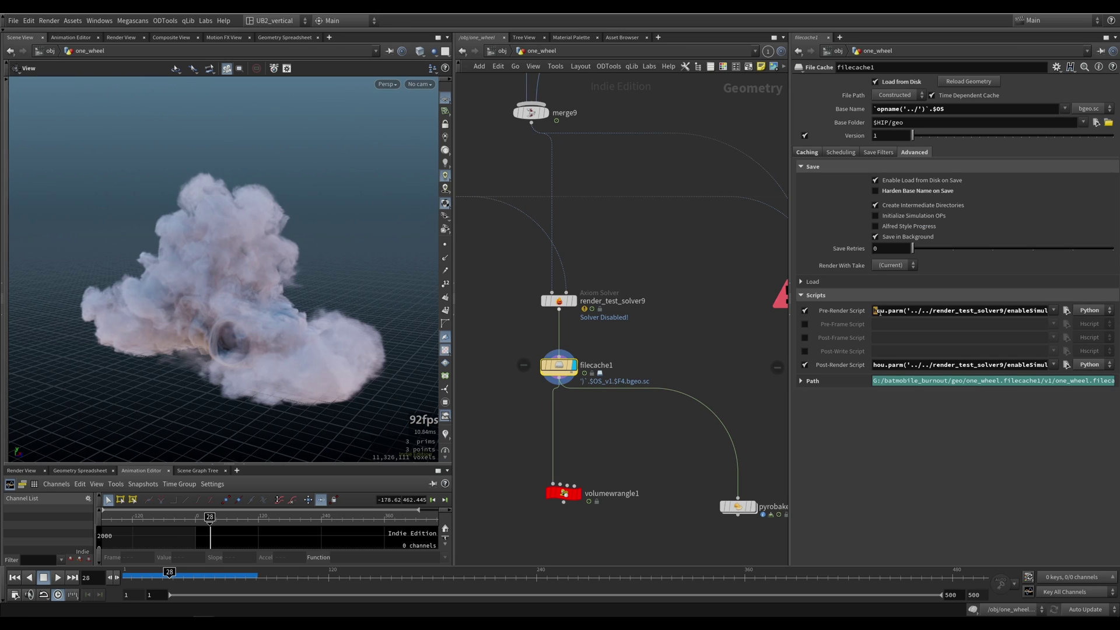
left_click_drag(880, 312, 1089, 313)
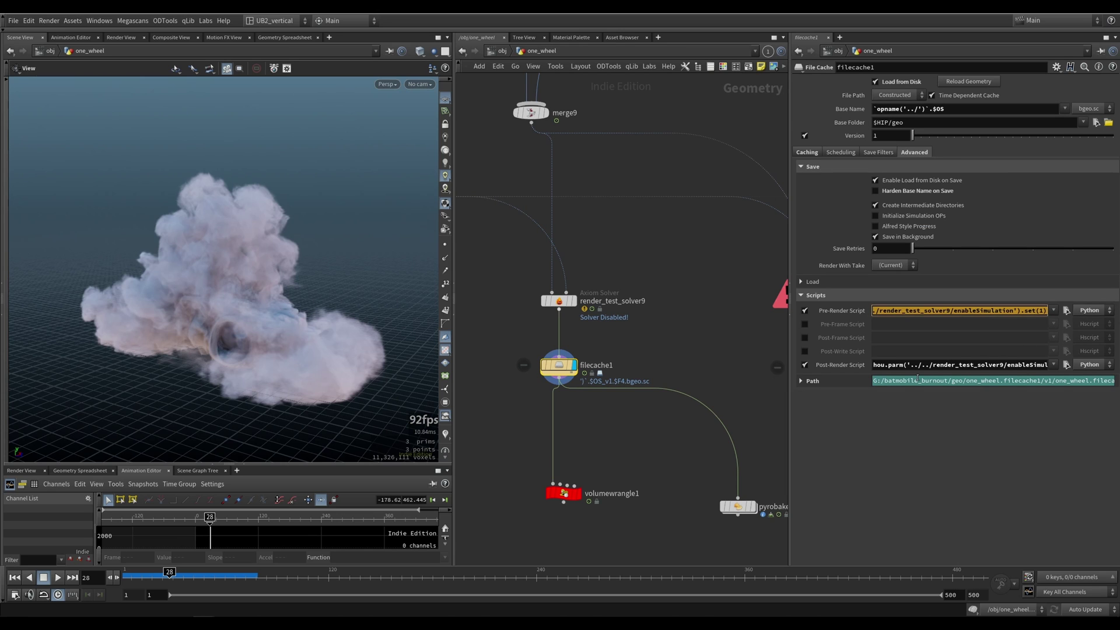
left_click(1021, 311)
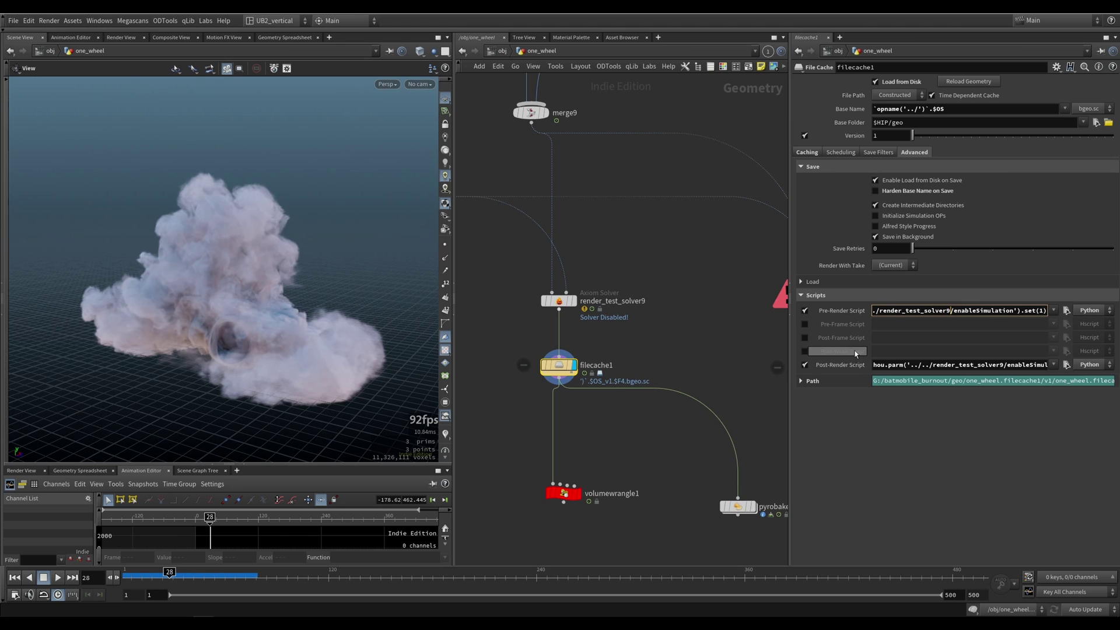
left_click_drag(932, 311, 1062, 322)
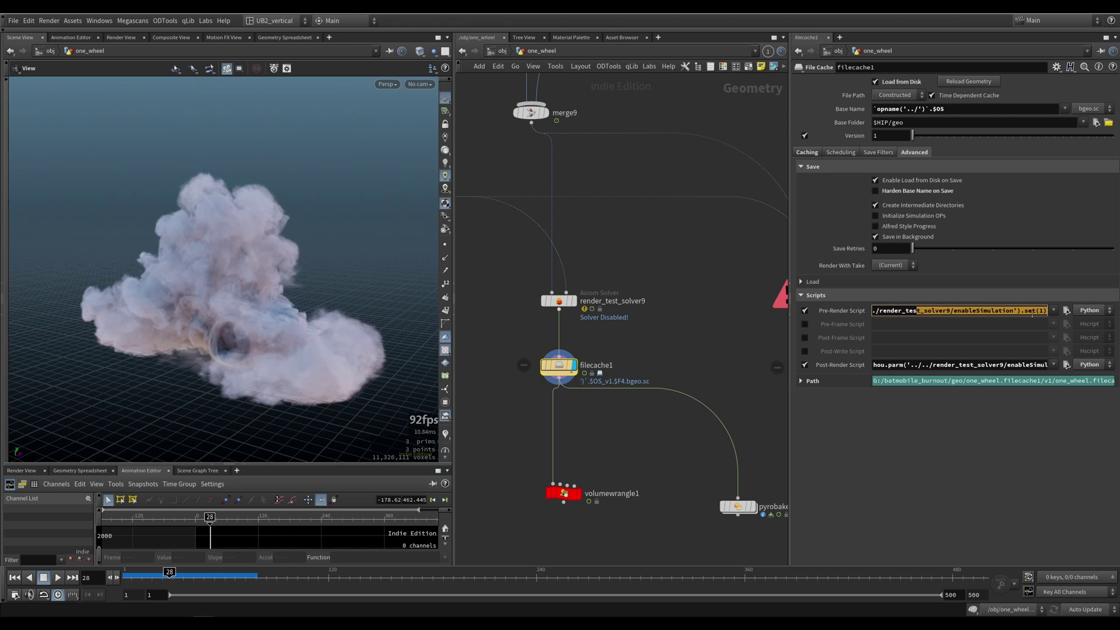
left_click(981, 314)
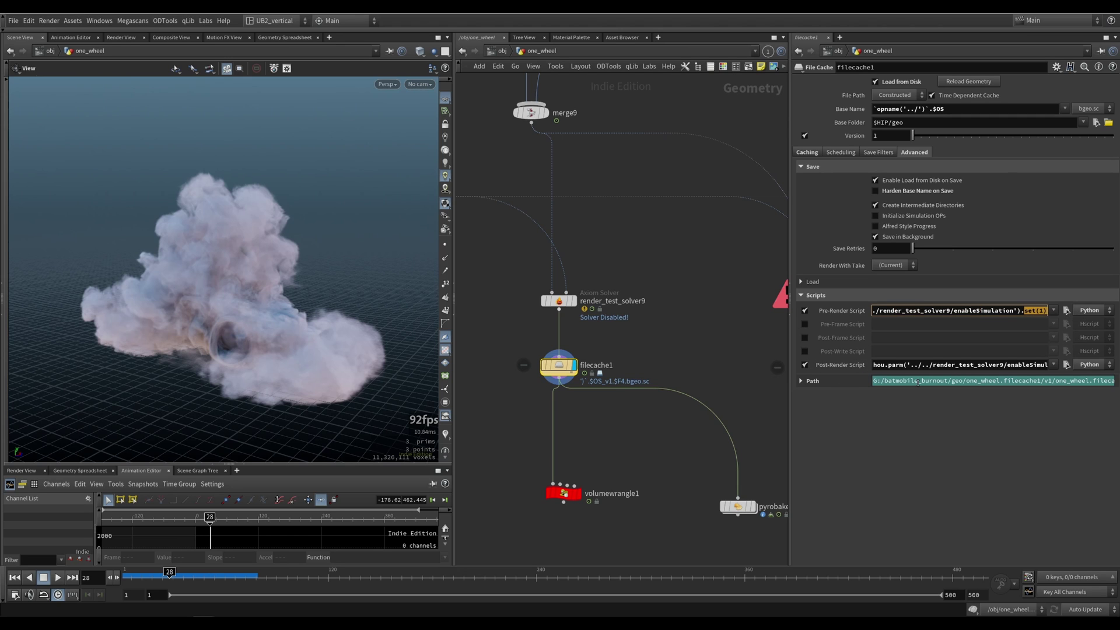
left_click_drag(932, 369, 1114, 375)
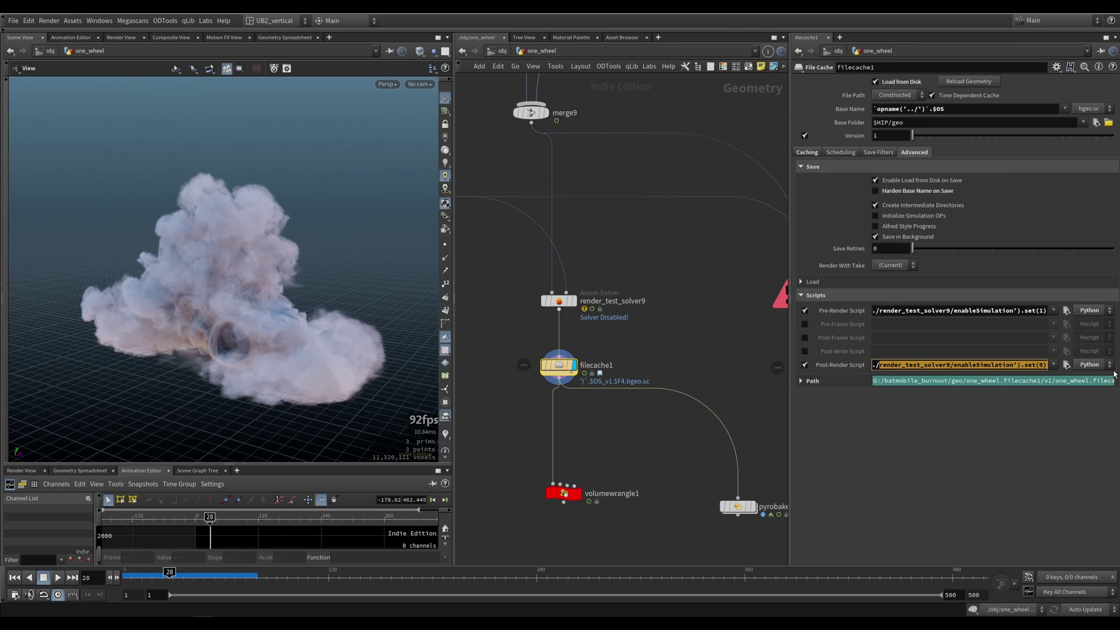
left_click(1021, 366)
Duplicate filecache1 beside the original, start saving the copy to disk and interrupt the caching at around frame 7.
left_click_drag(632, 275, 518, 323)
left_click_drag(617, 340, 524, 403)
left_click_drag(568, 369, 662, 369, "alt")
left_click_drag(695, 343, 637, 384)
left_click(807, 153)
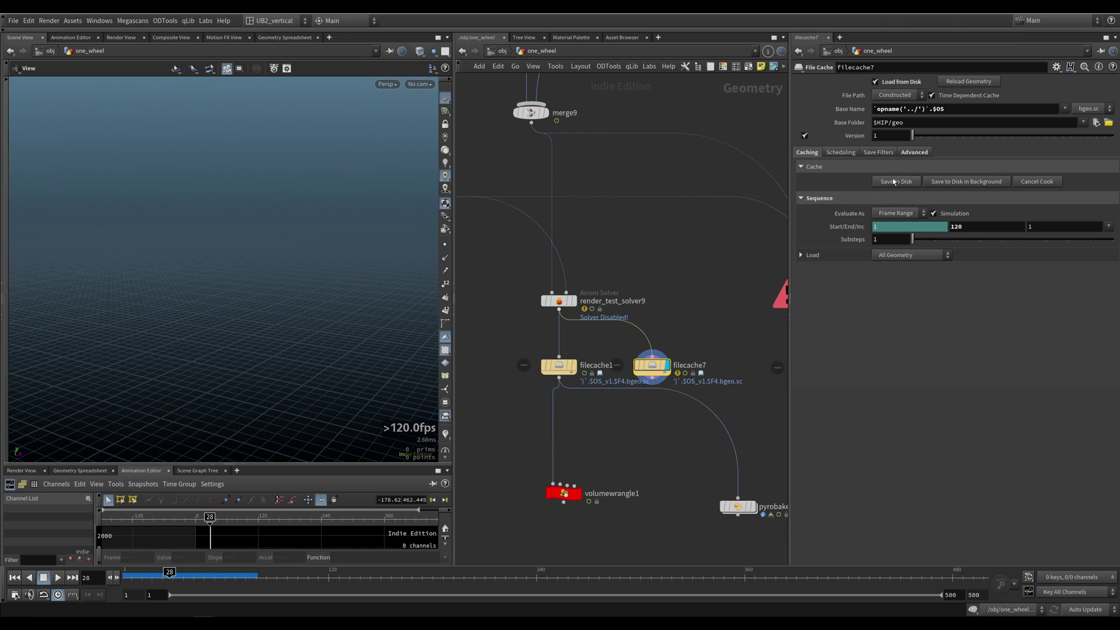
left_click(896, 182)
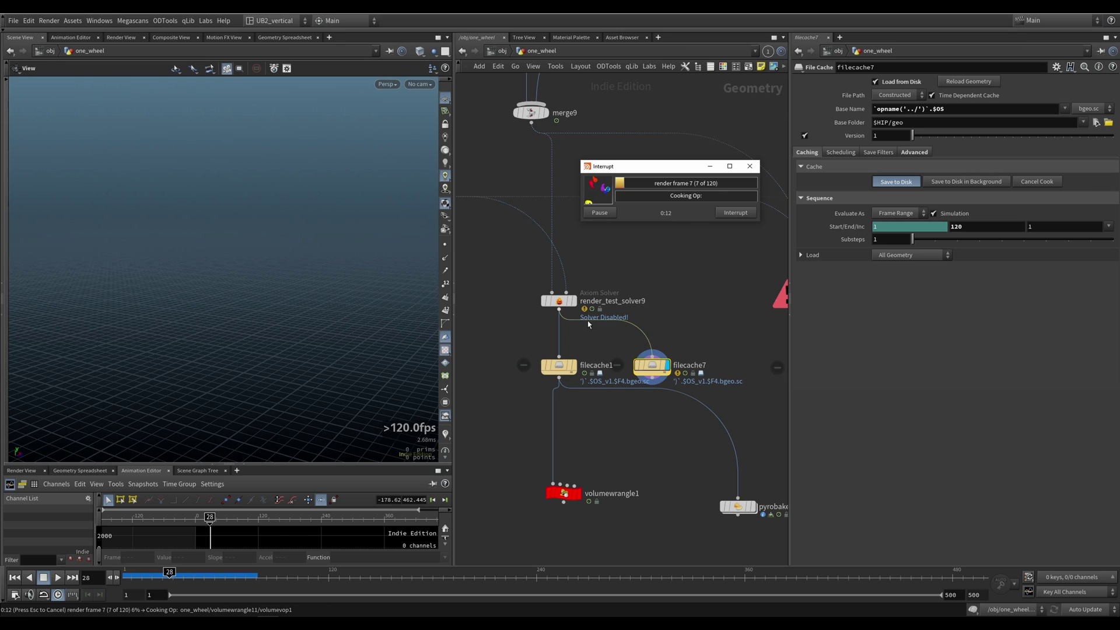
left_click(736, 212)
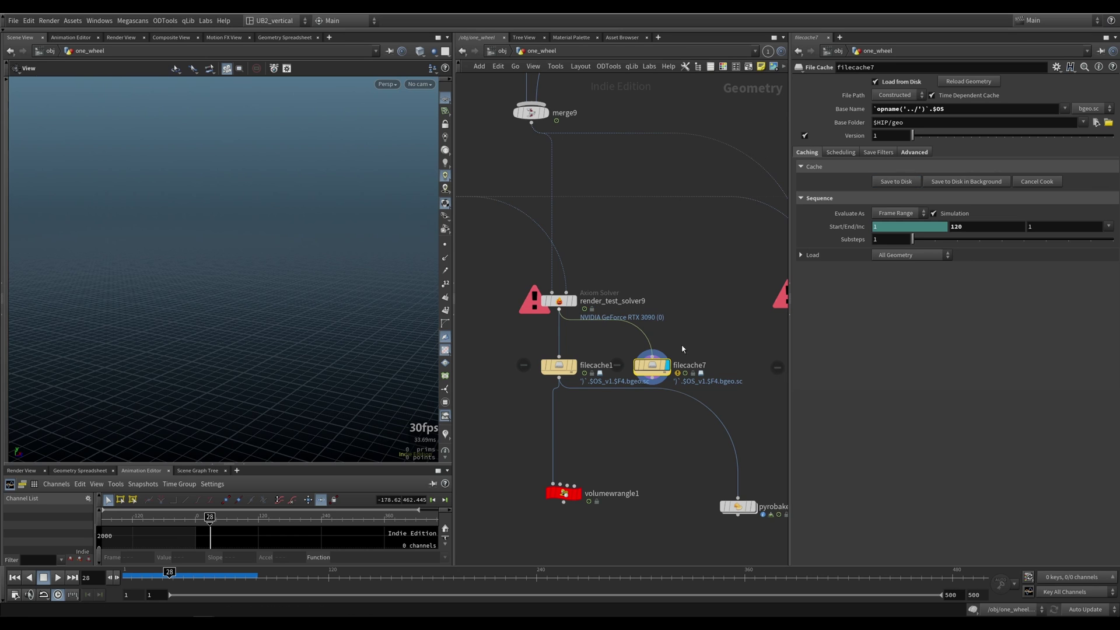
Display render_test_solver9 and delete the duplicated file cache.
left_click(555, 303)
left_click_drag(560, 305, 563, 302, "alt")
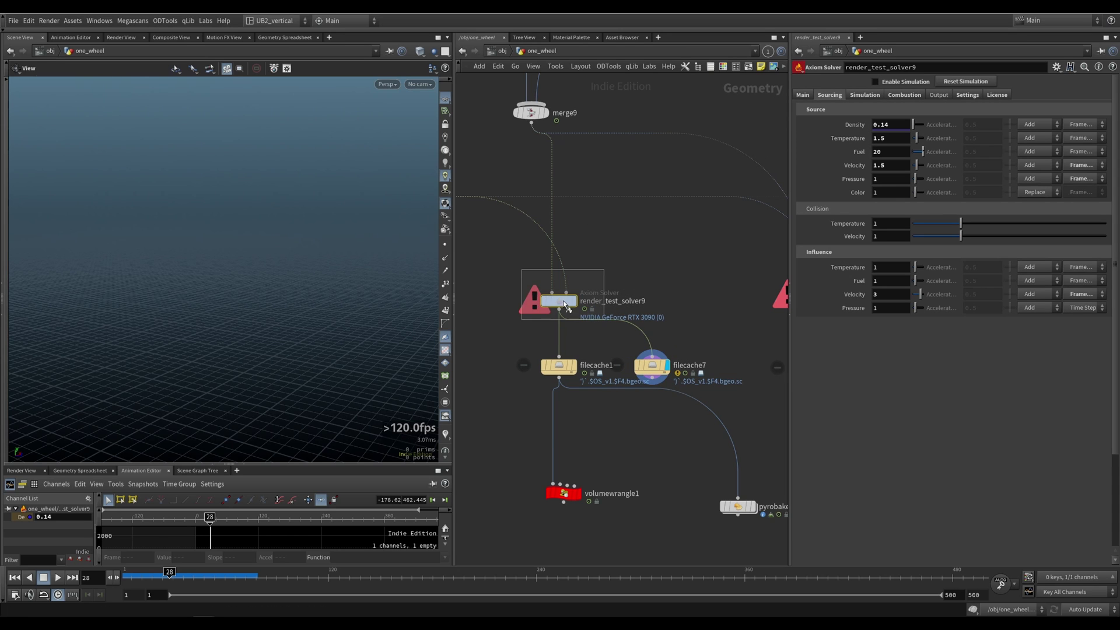
key("r")
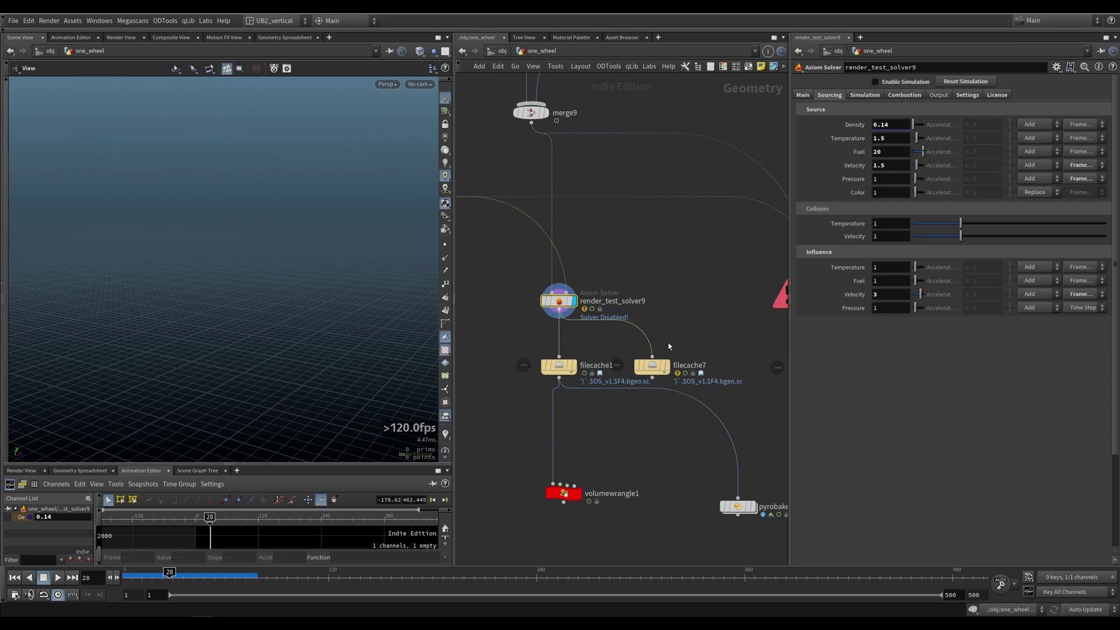
left_click_drag(719, 320, 633, 387)
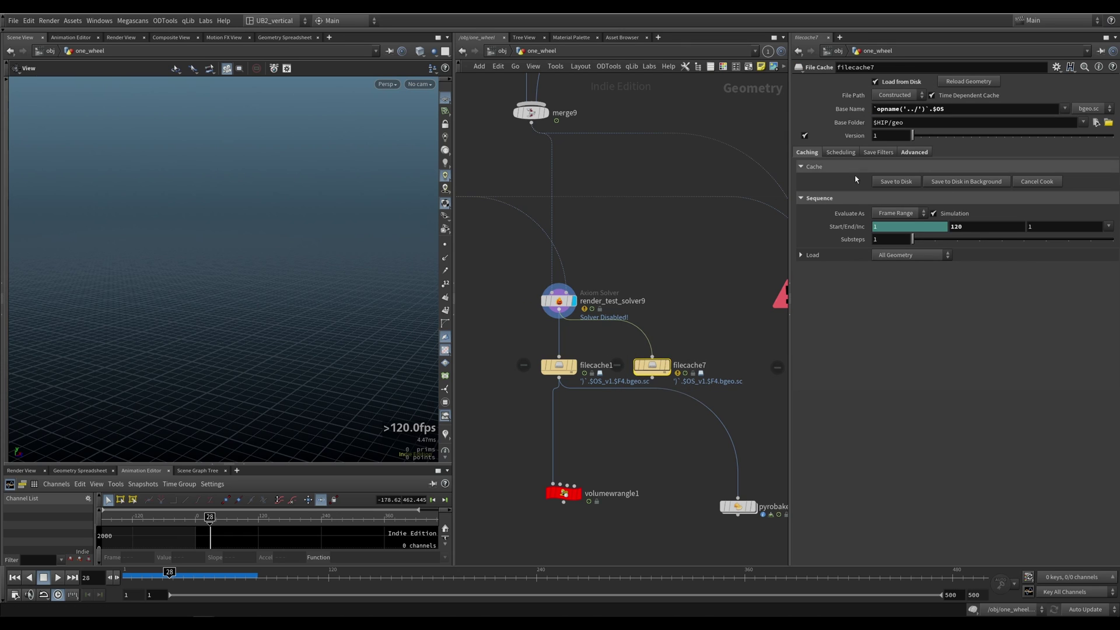
key("Delete")
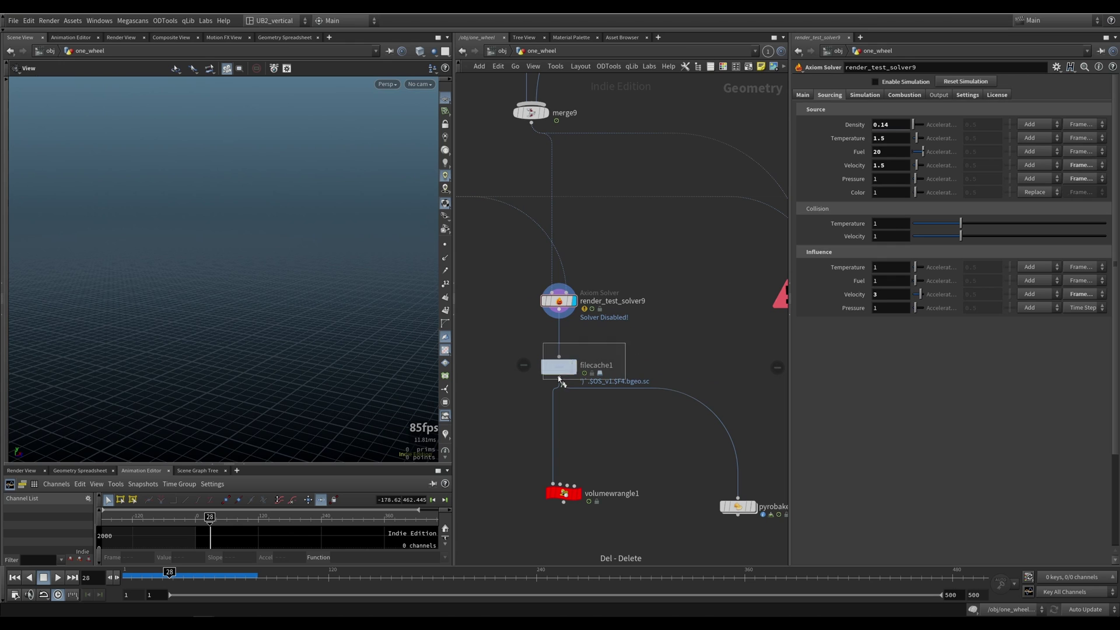
Display filecache1 followed by volumewrangle1, and view the wrangled smoke from a wider, lower angle.
left_click_drag(558, 378, 558, 379)
key("r")
left_click_drag(593, 455, 551, 509)
key("r")
right_click_drag(262, 338, 222, 385)
left_click_drag(222, 385, 402, 351)
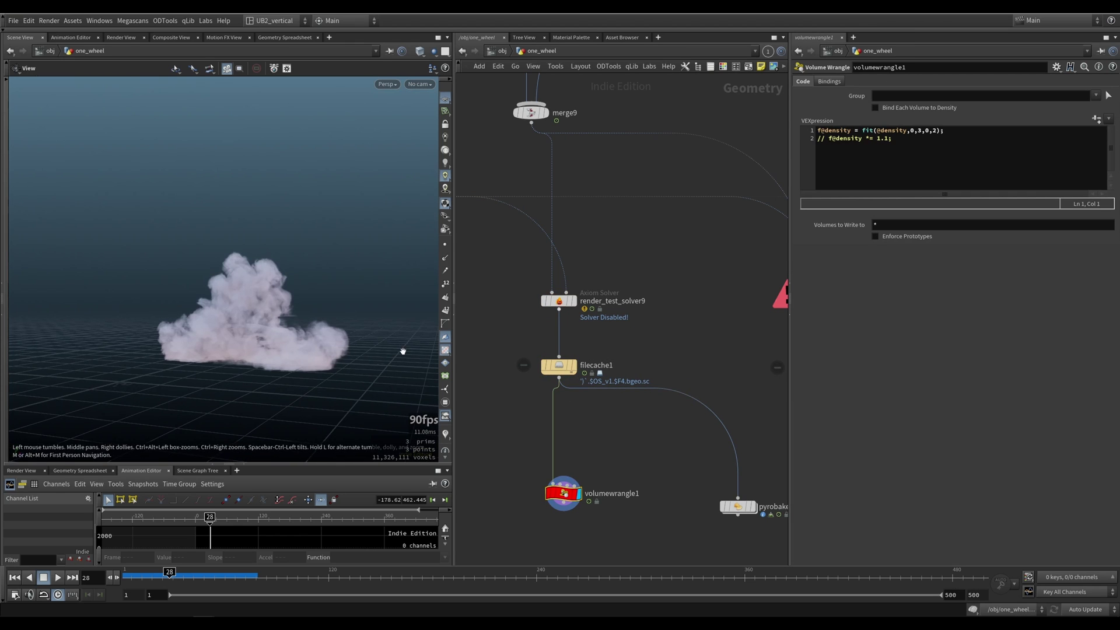
Look over the emitter, influence and separate solver branches of the network, and examine volumewrangle1's smoke from above.
scroll(583, 395, "down", 8)
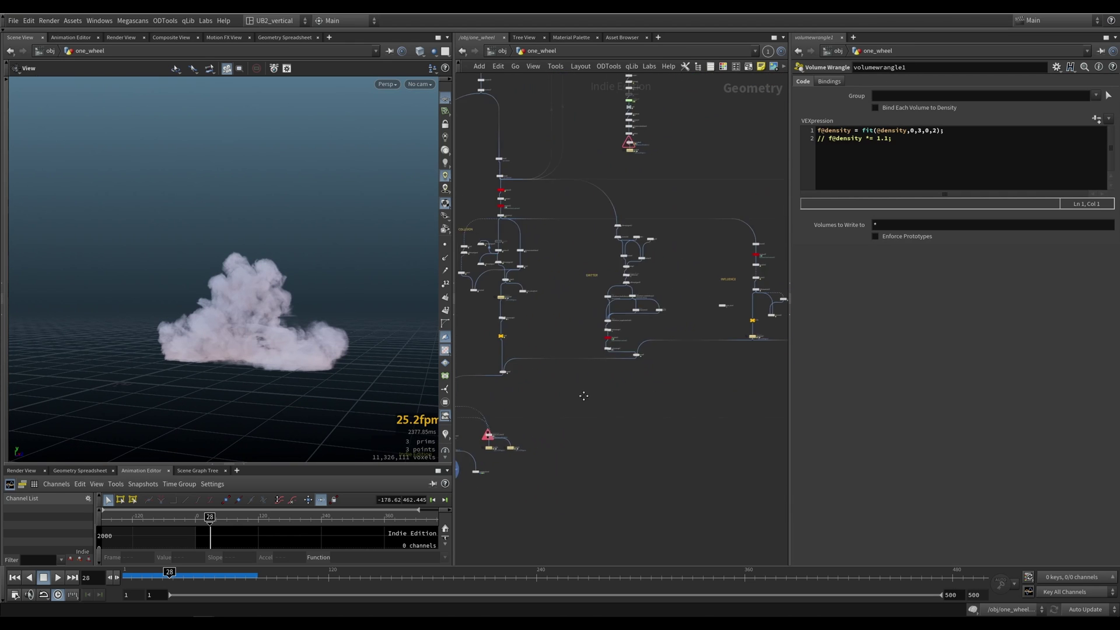
scroll(586, 396, "down", 5)
middle_click_drag(762, 389, 603, 382)
scroll(543, 383, "up", 5)
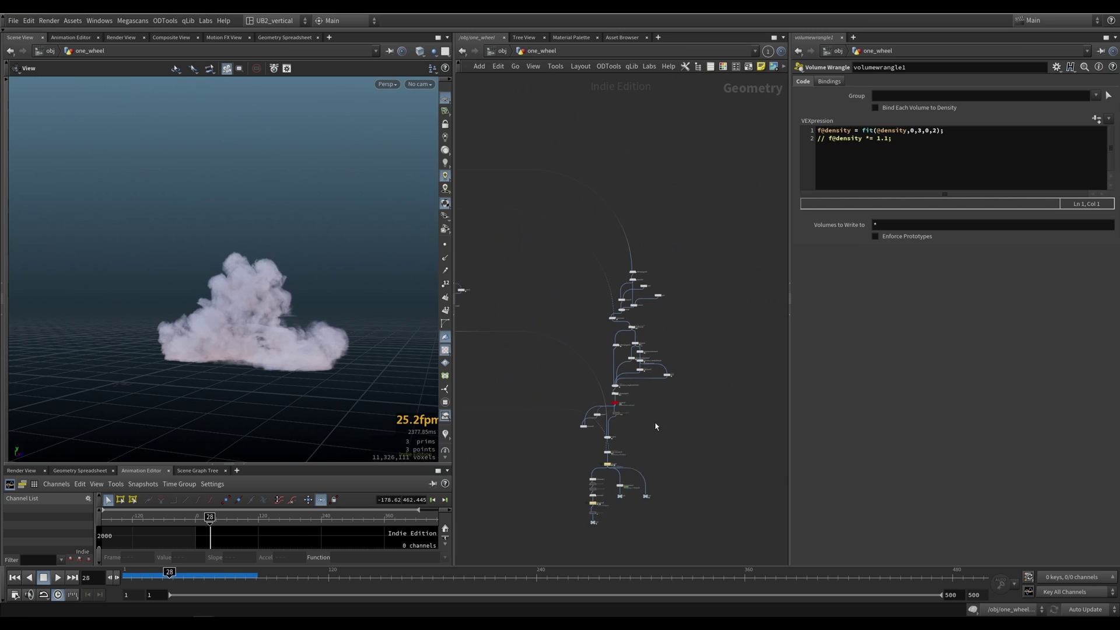
scroll(655, 426, "up", 8)
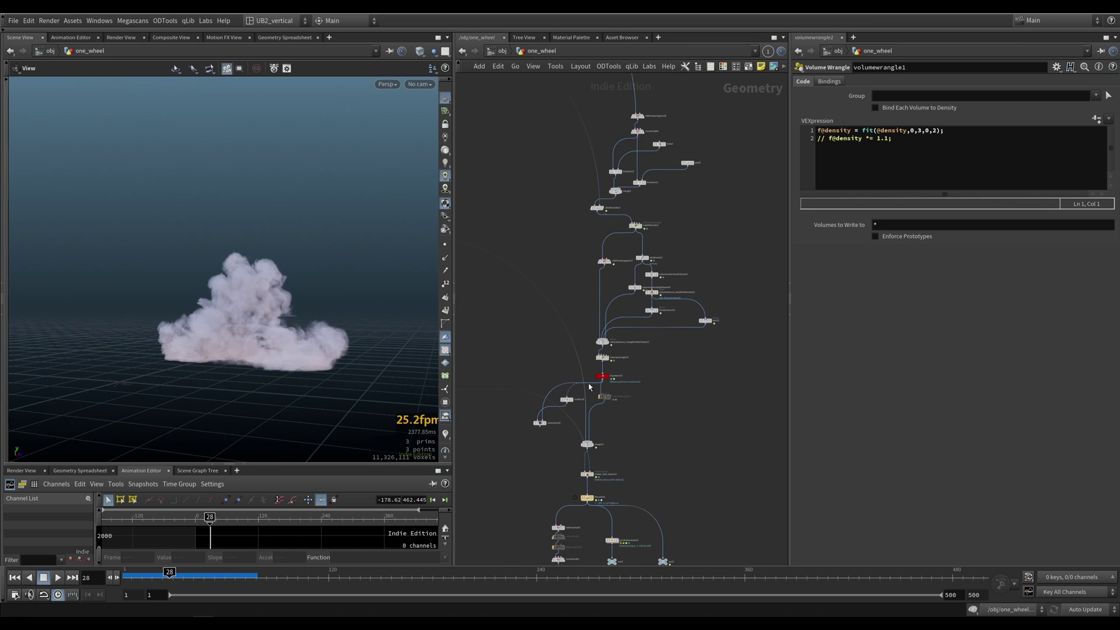
left_click_drag(262, 294, 311, 340)
scroll(310, 341, "up", 2)
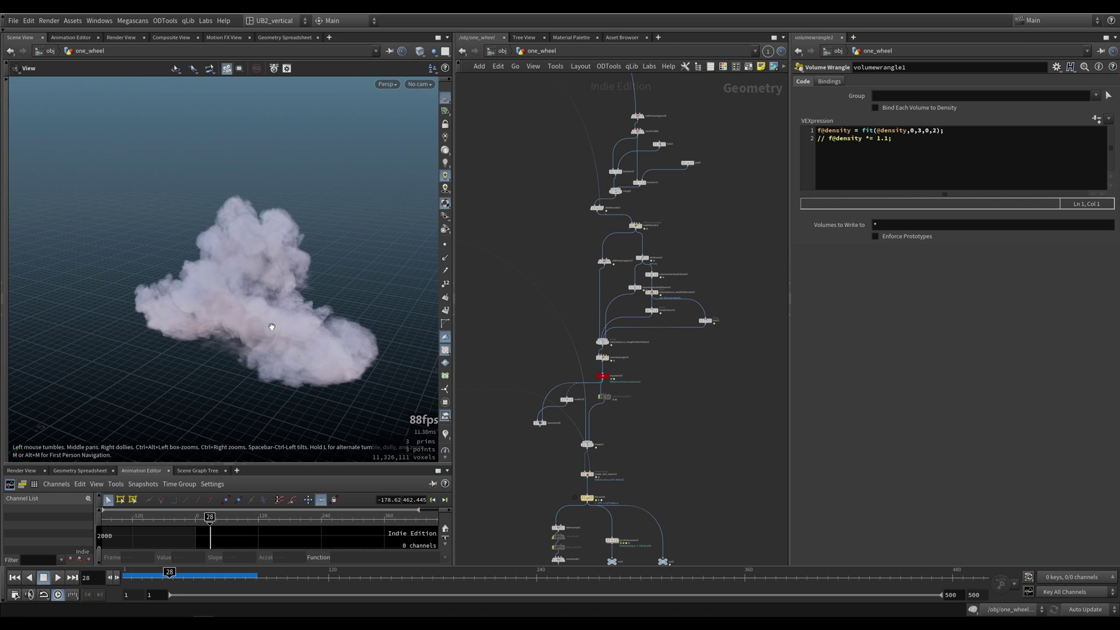
mouse_move(641, 408)
middle_mouse_down()
mouse_move(771, 378)
mouse_move(921, 385)
middle_mouse_up()
middle_click_drag(597, 391, 690, 417)
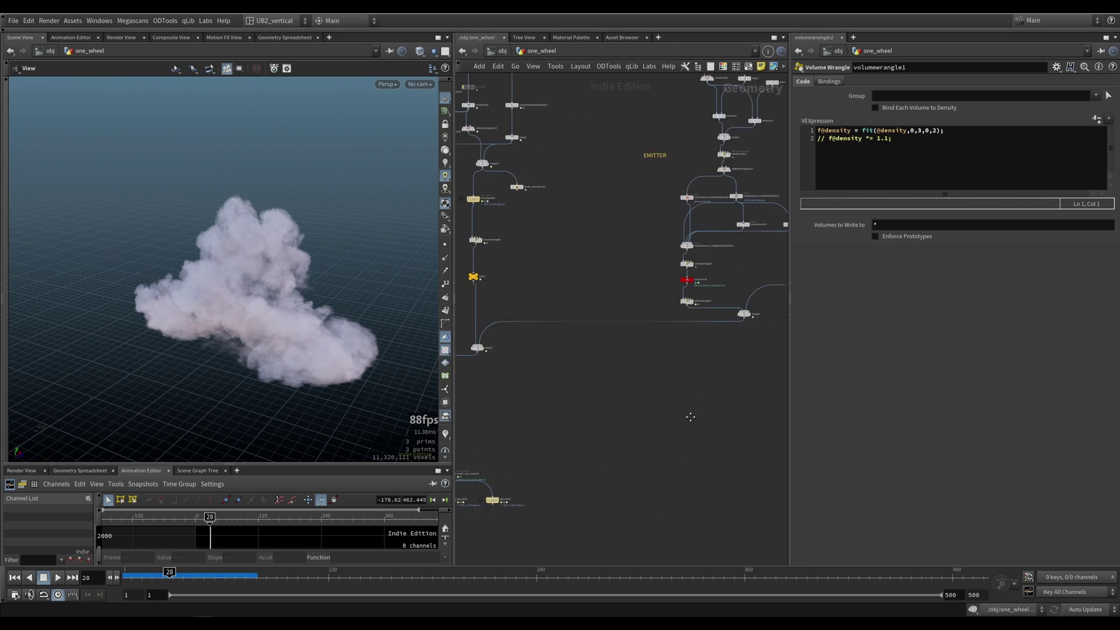
Display filecache1's cached smoke at frame 28 and examine it up close from a low angle.
mouse_move(494, 425)
middle_mouse_down()
mouse_move(651, 393)
mouse_move(690, 324)
middle_mouse_up()
scroll(606, 391, "up", 4)
middle_click_drag(617, 407, 640, 344)
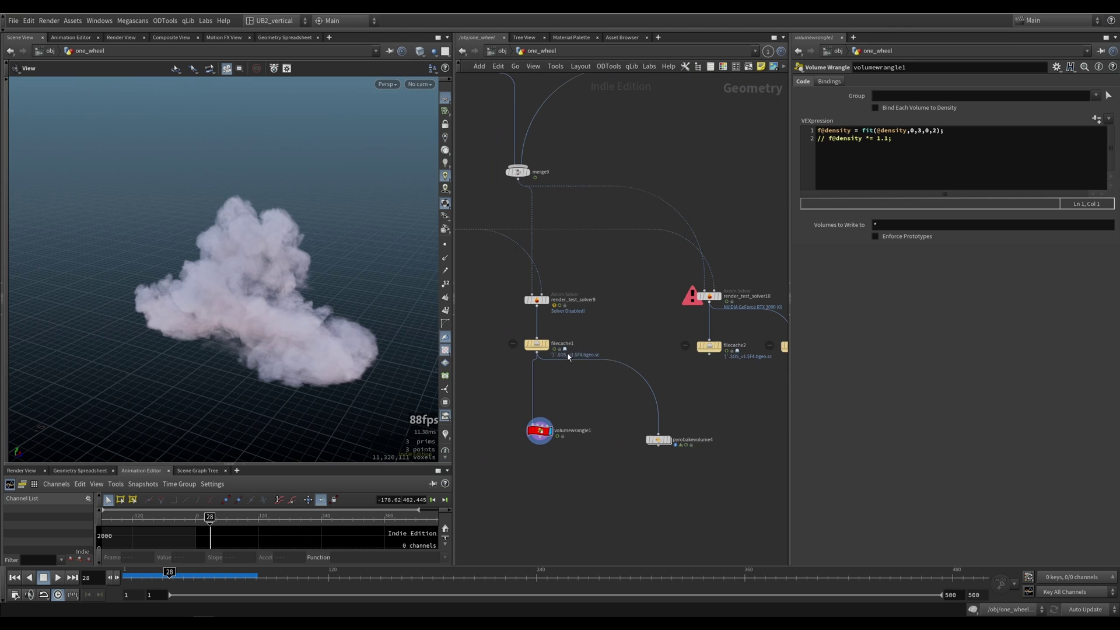
left_click(565, 344)
scroll(235, 343, "up", 4)
left_click_drag(235, 343, 237, 311)
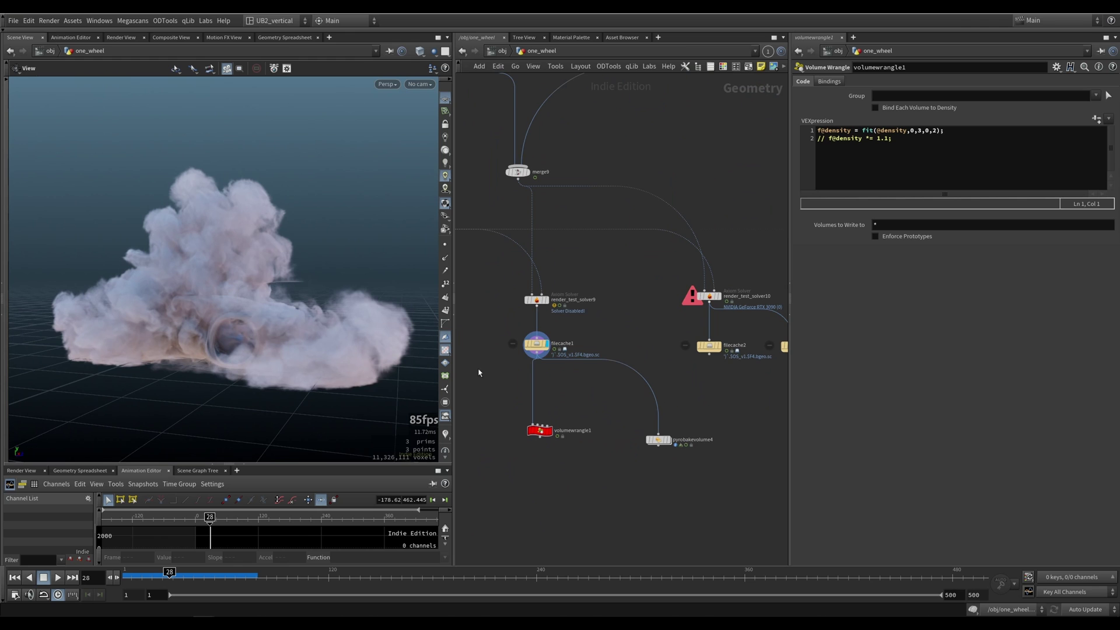
Display pyrobakevolume4's fire and raise its fire Intensity Scale, first to 500 and finally to 1500.
left_click(667, 439)
left_click_drag(304, 368, 292, 327)
scroll(293, 319, "up", 3)
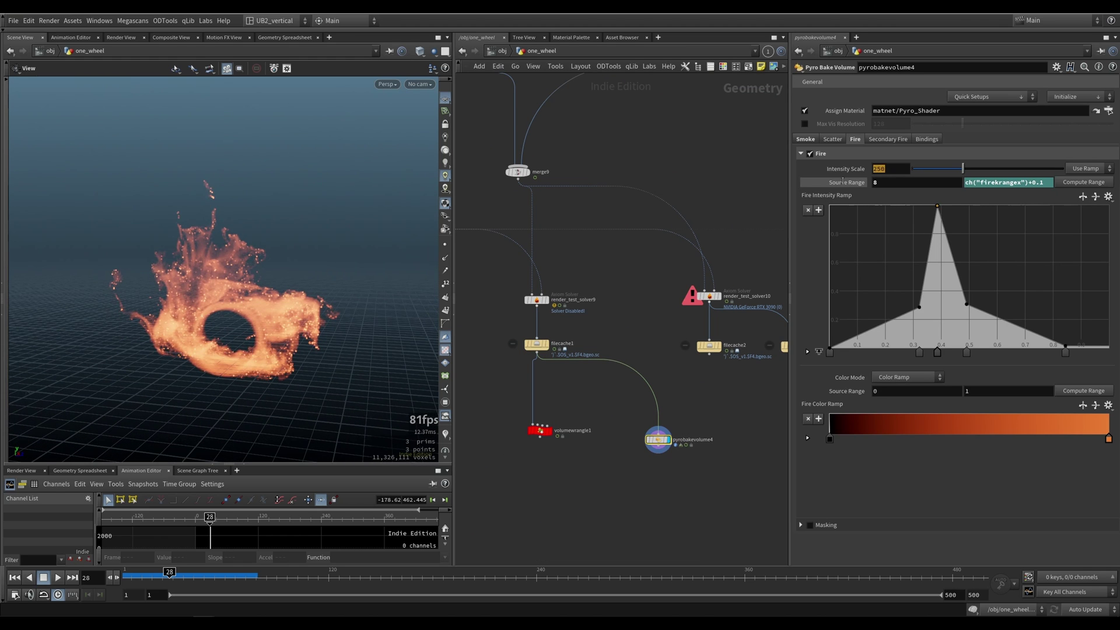
type("500")
key("Return")
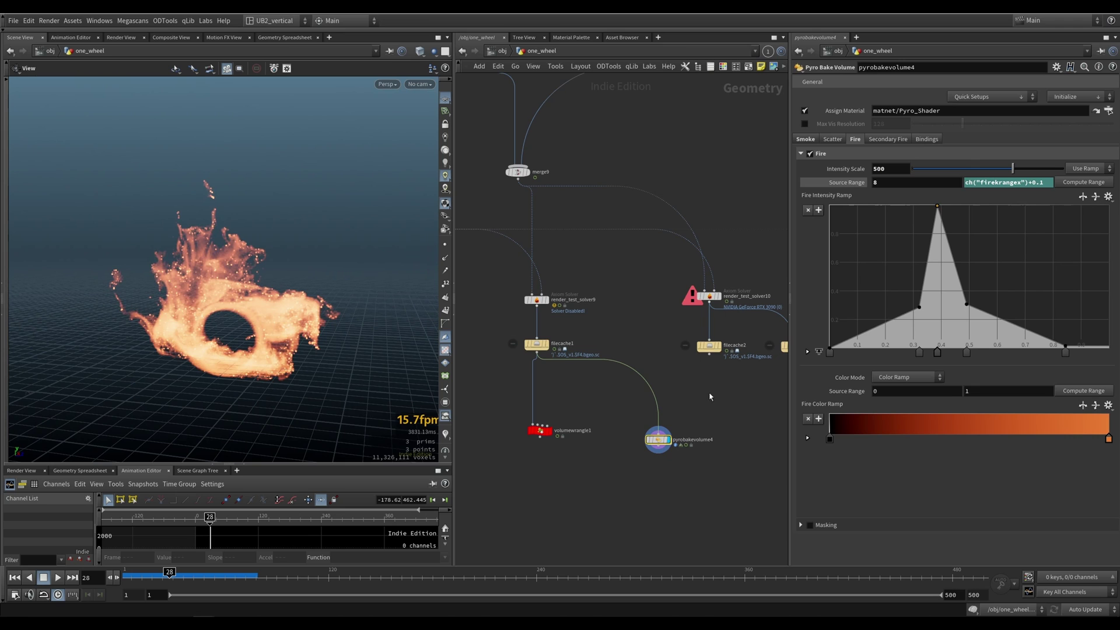
type("1500")
key("Return")
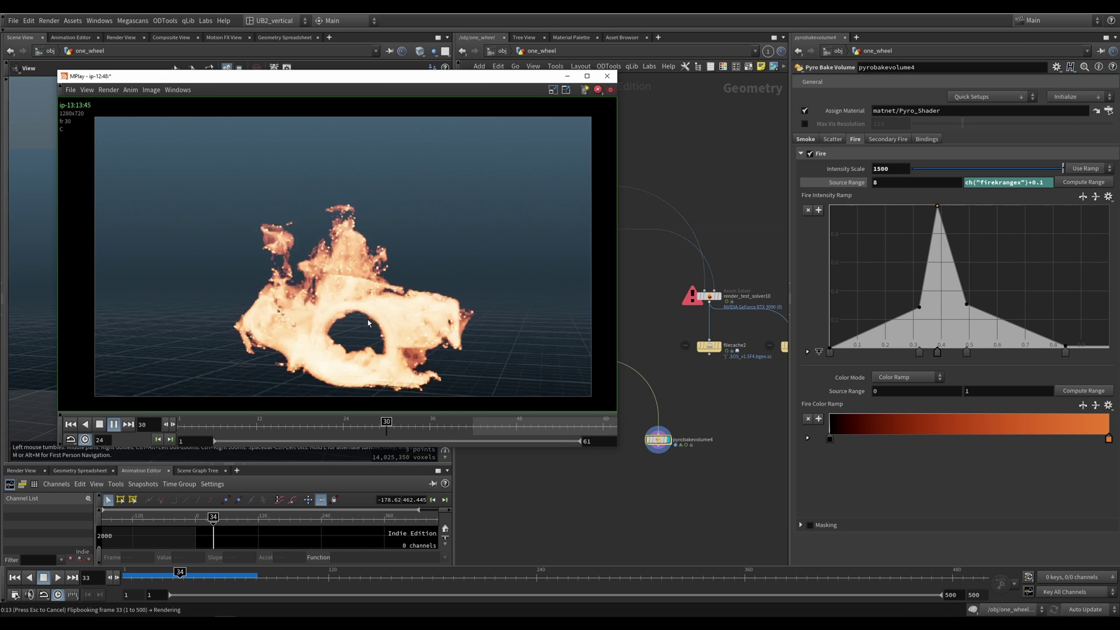
Review the fire flipbook in MPlay against the earlier smoke flipbook, and stop the flipbook rendering at around frame 58.
left_click_drag(255, 429, 196, 431)
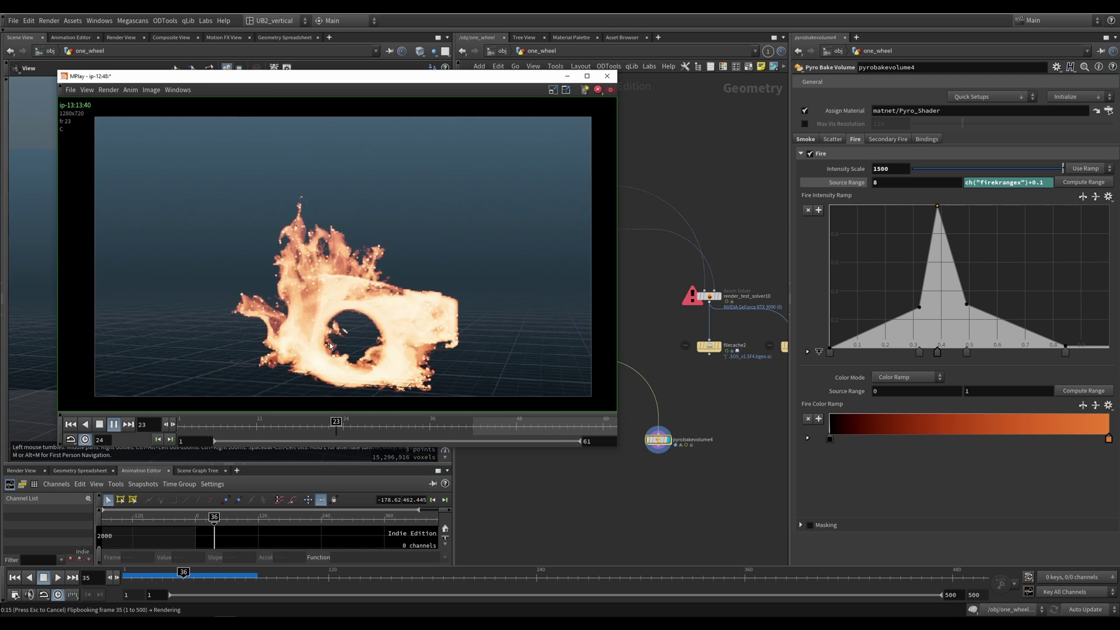
key("Up")
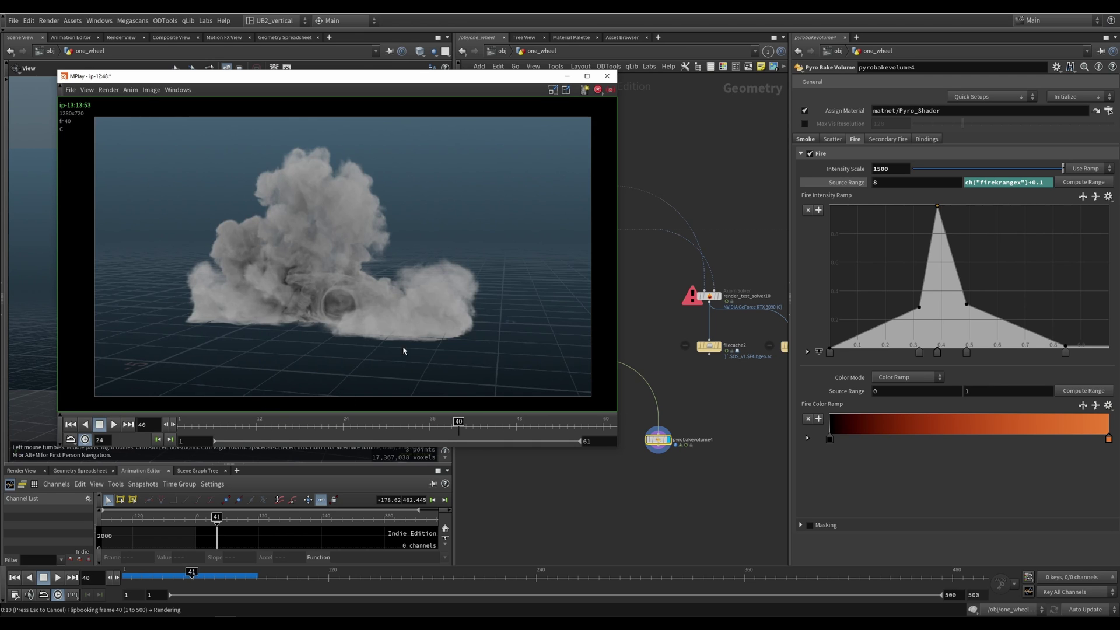
mouse_move(321, 431)
left_mouse_down()
mouse_move(364, 434)
mouse_move(321, 431)
left_mouse_up()
key("Up")
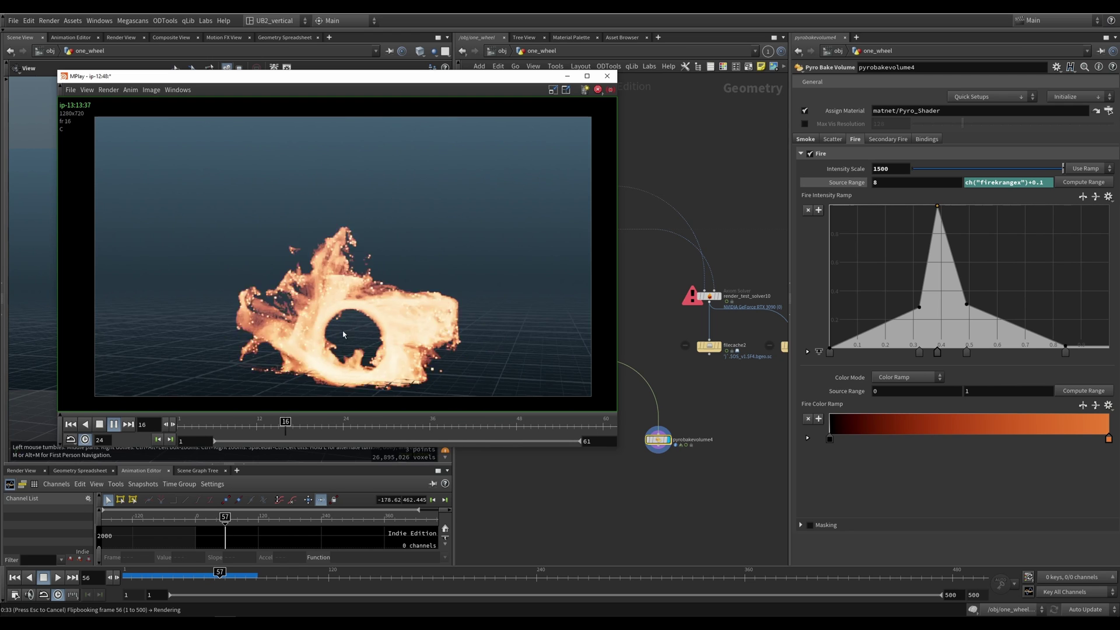
left_click(547, 484)
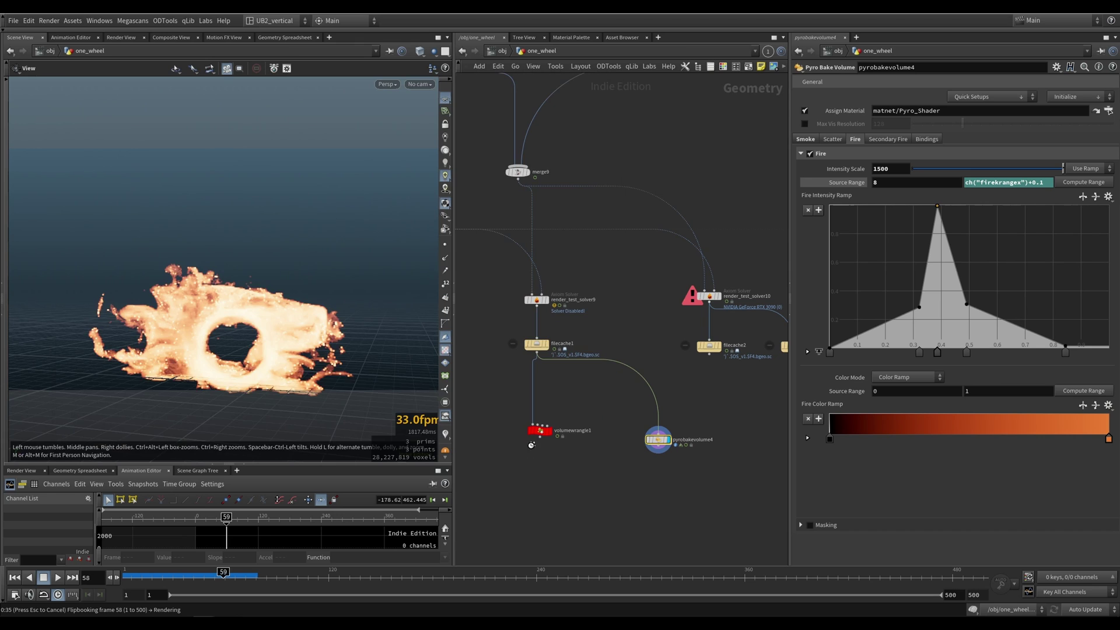
key("Escape")
Display attribtransfer2's ring geometry in the neighbouring emitter branch, followed by volumeSource_mergeEmitterFields12.
scroll(619, 461, "down", 5)
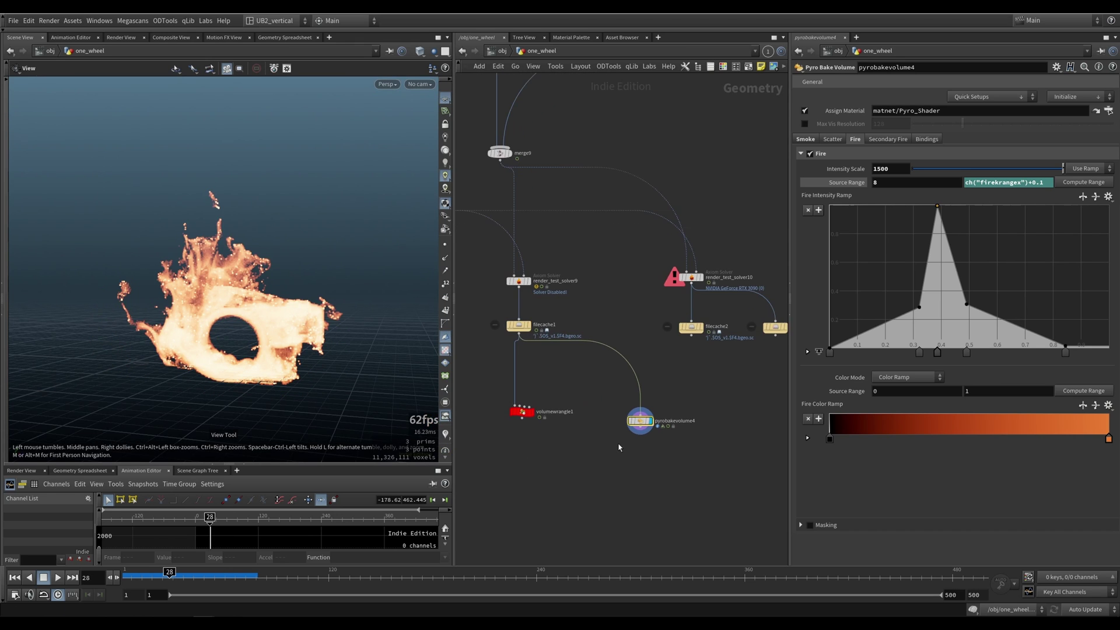
left_click_drag(630, 436, 622, 444)
middle_click_drag(622, 444, 564, 459)
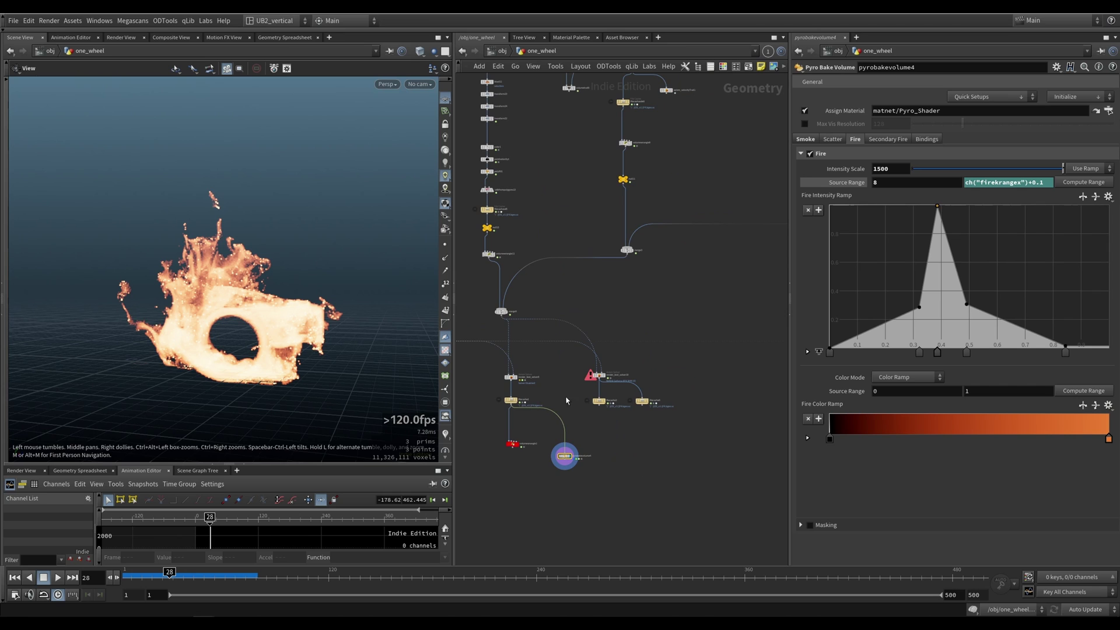
scroll(565, 403, "up", 3)
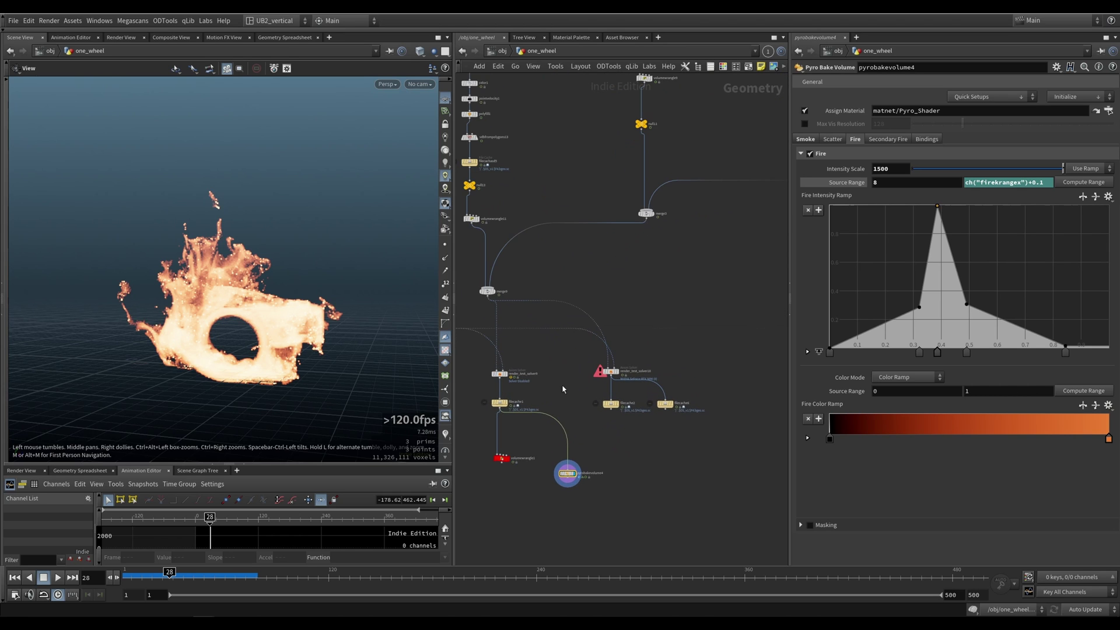
scroll(477, 451, "down", 10)
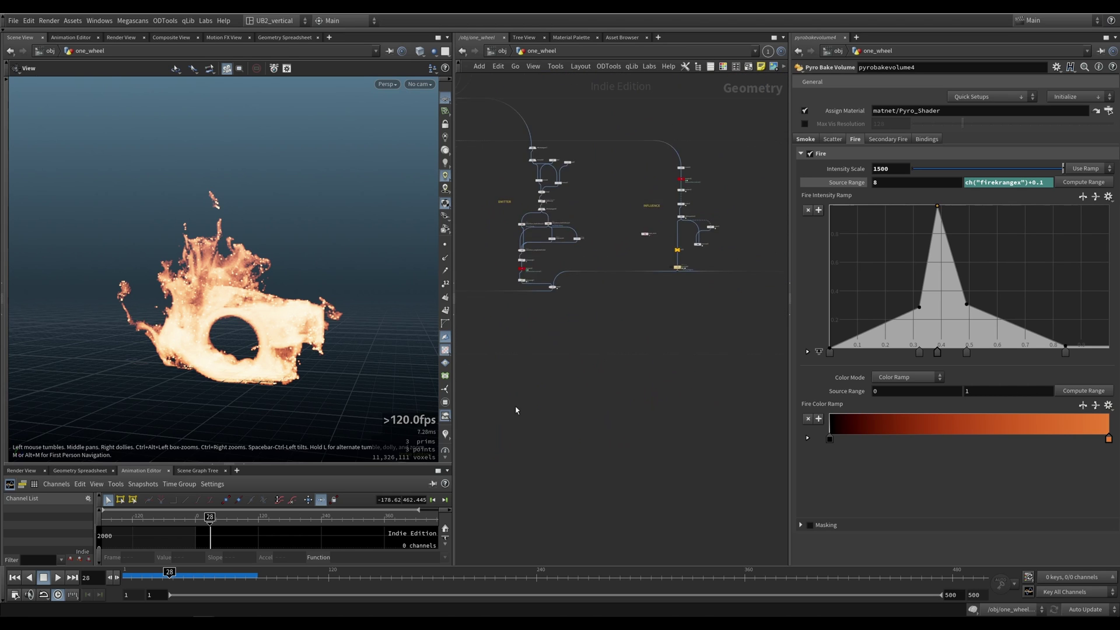
scroll(625, 351, "up", 5)
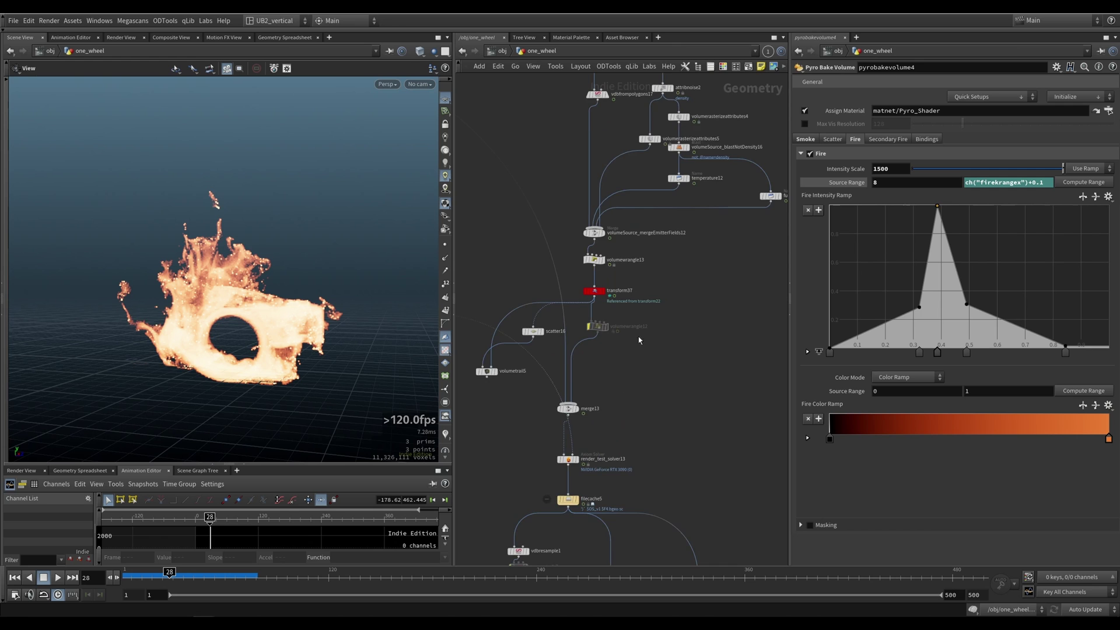
middle_click_drag(639, 340, 625, 500)
middle_click_drag(614, 170, 577, 342)
key("r")
left_click_drag(507, 318, 596, 379)
middle_click_drag(607, 490, 625, 381)
left_click_drag(539, 431, 628, 475)
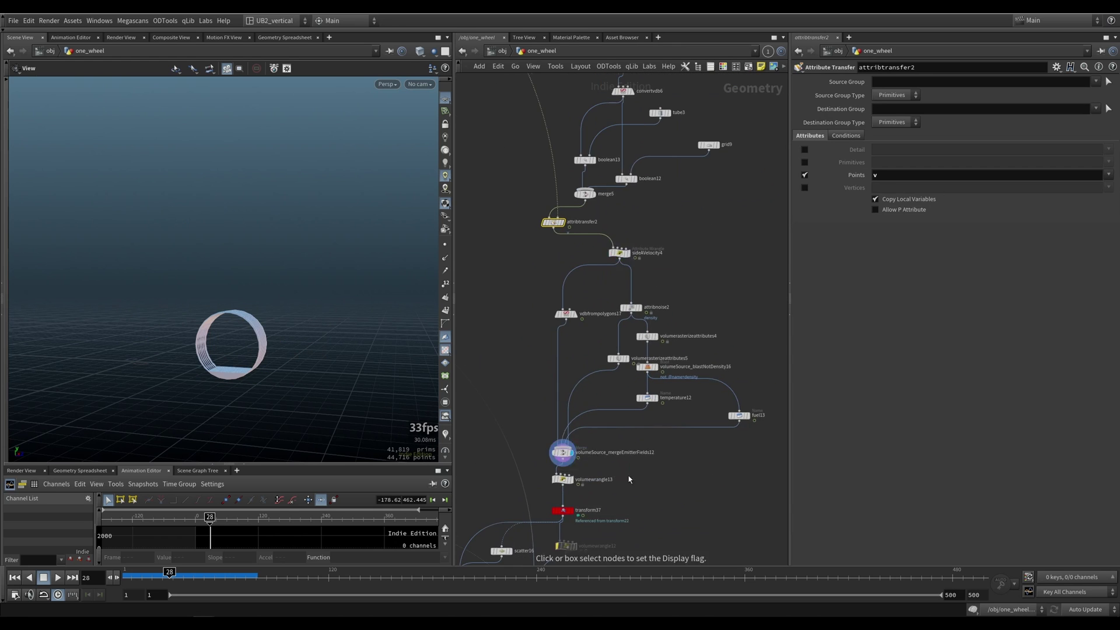
Display the successive stages below volumeSource_mergeEmitterFields12 down to filecache5's cached smoke, and move filecache5 slightly left of render_test_solver13.
middle_click_drag(624, 475, 671, 352)
key("r")
left_click_drag(669, 350, 630, 365)
key("r")
left_click_drag(675, 374, 622, 396)
middle_click_drag(634, 467, 652, 329)
key("r")
left_click_drag(664, 348, 569, 437)
key("r")
middle_click_drag(557, 434, 552, 392)
key("r")
left_click_drag(575, 396, 611, 426)
left_click(604, 415)
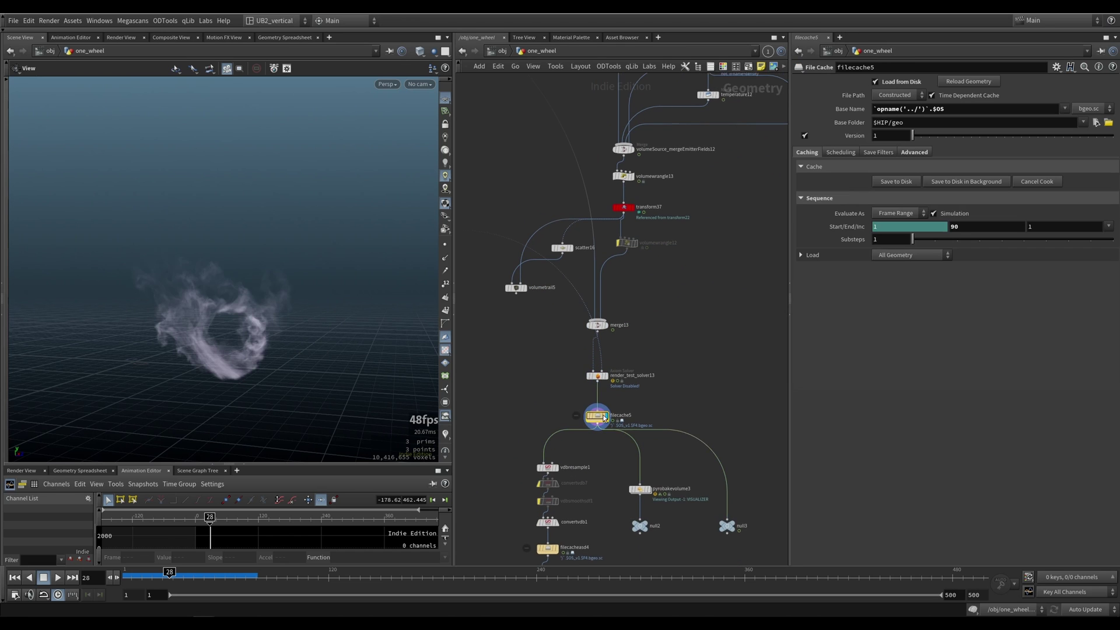
middle_click_drag(591, 422, 574, 398)
mouse_move(544, 373)
left_mouse_down()
mouse_move(599, 412)
mouse_move(560, 394)
left_mouse_up()
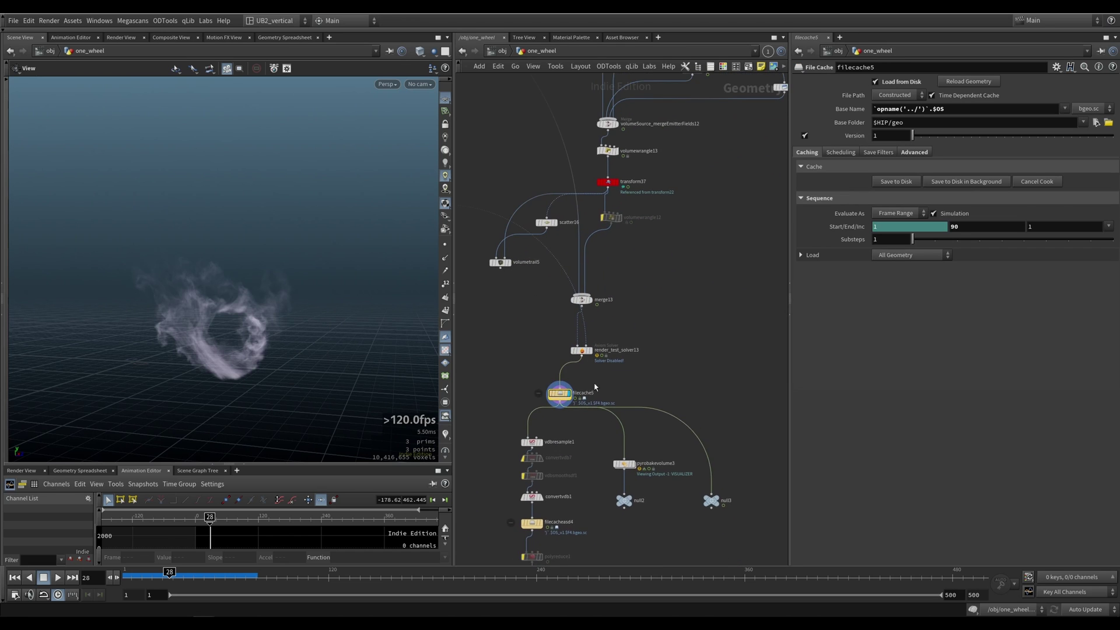
Review the Simulation and Combustion settings of render_test_solver13.
scroll(595, 387, "up", 2)
left_click(578, 342)
left_click(865, 97)
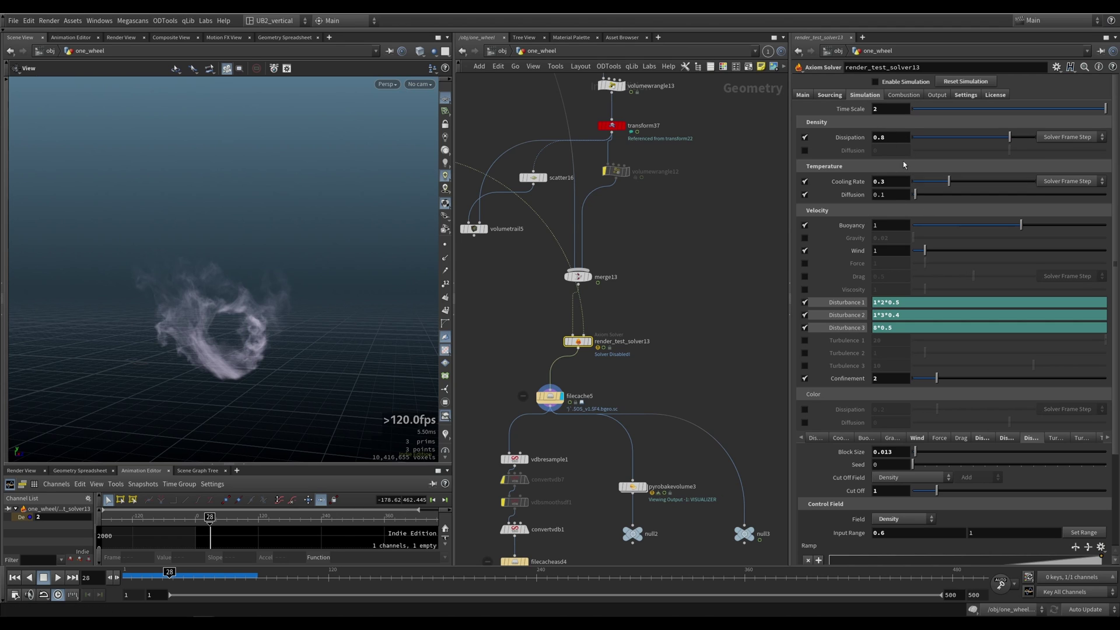
left_click(904, 95)
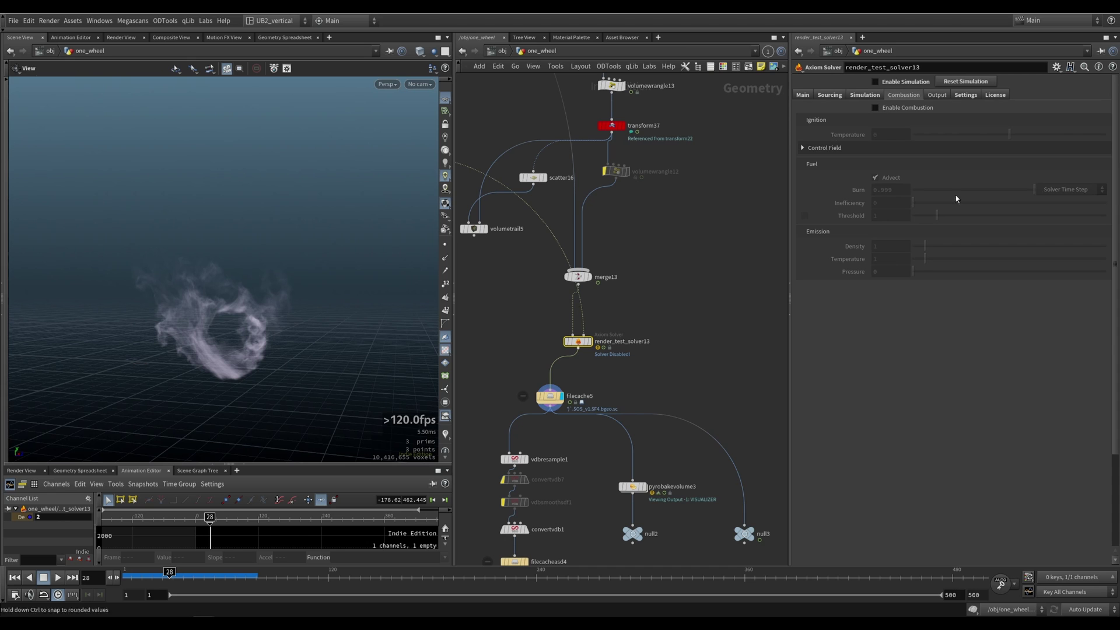
left_click(872, 96)
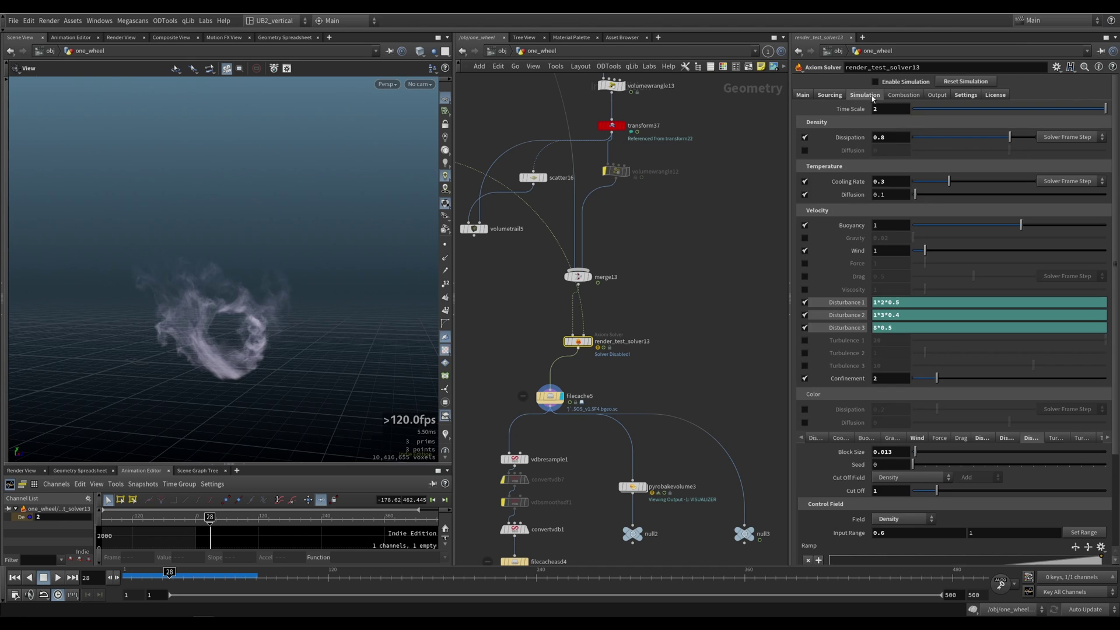
Select filecache5 and play its cached smoke from the first frame, stopping at frame 12.
middle_click_drag(584, 390, 614, 348)
left_click(581, 355)
middle_click_drag(607, 406, 592, 349)
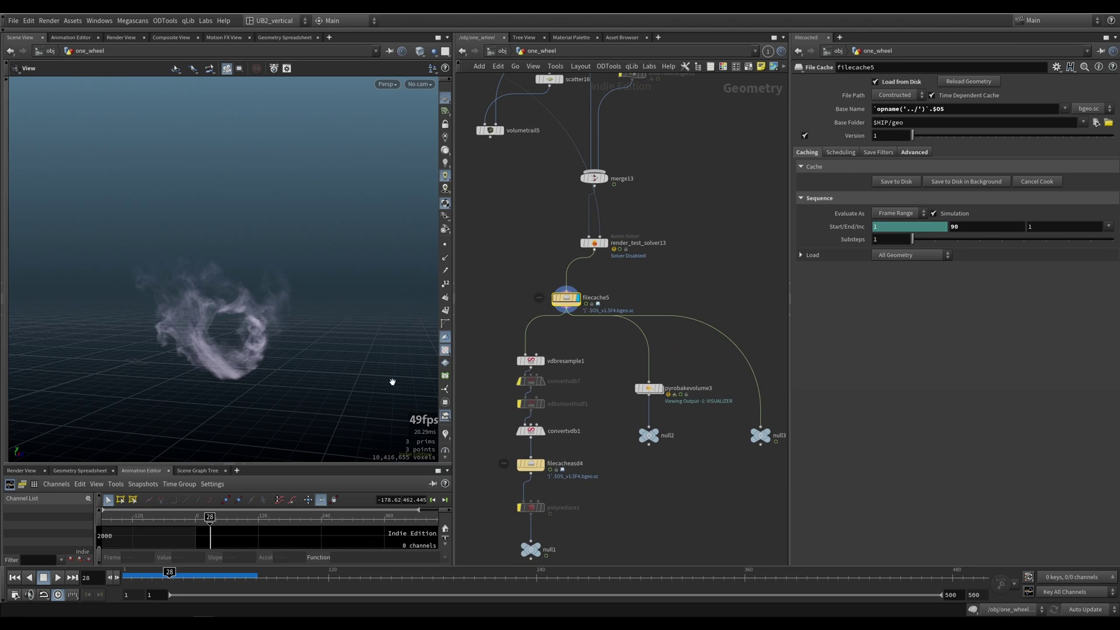
left_click_drag(247, 354, 271, 345)
key("ctrl+Up")
key("Up")
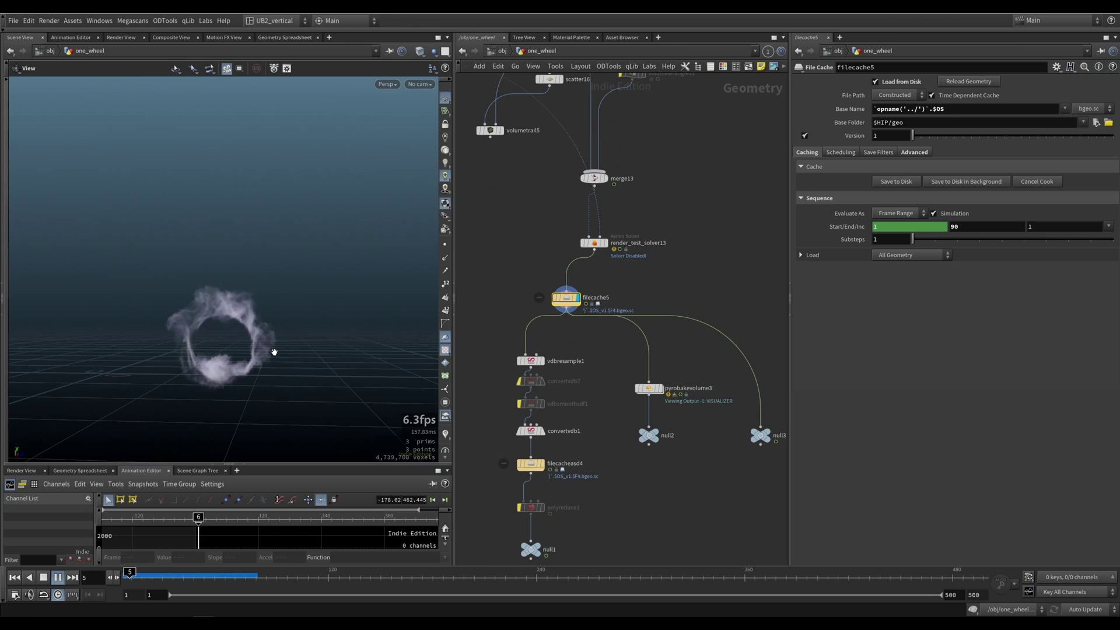
key("Up")
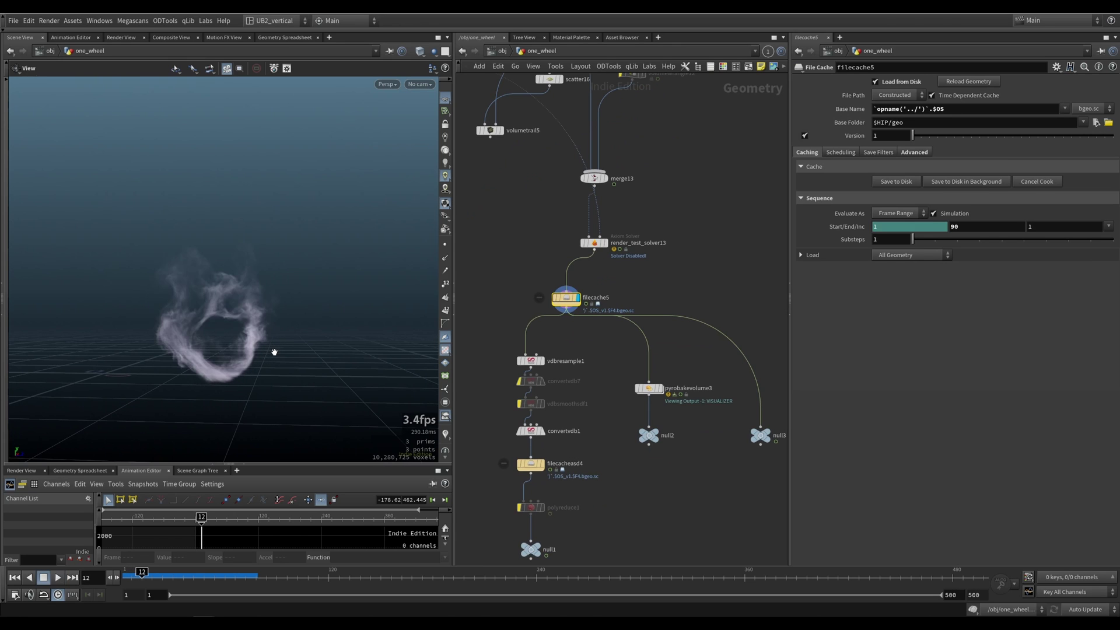
Examine the smoke ring from far away and up close, and continue playback to frame 21.
right_click_drag(155, 325, 120, 423)
middle_click_drag(190, 348, 226, 351)
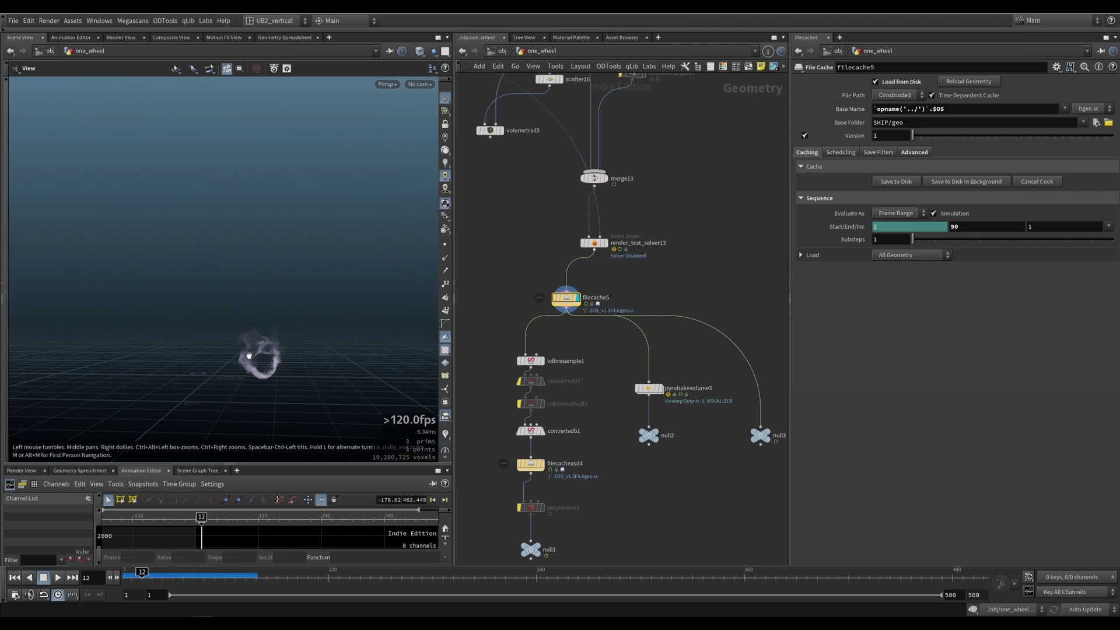
right_click_drag(248, 355, 298, 335)
left_click_drag(243, 345, 229, 341)
right_click_drag(247, 351, 266, 374)
left_click_drag(266, 375, 272, 354)
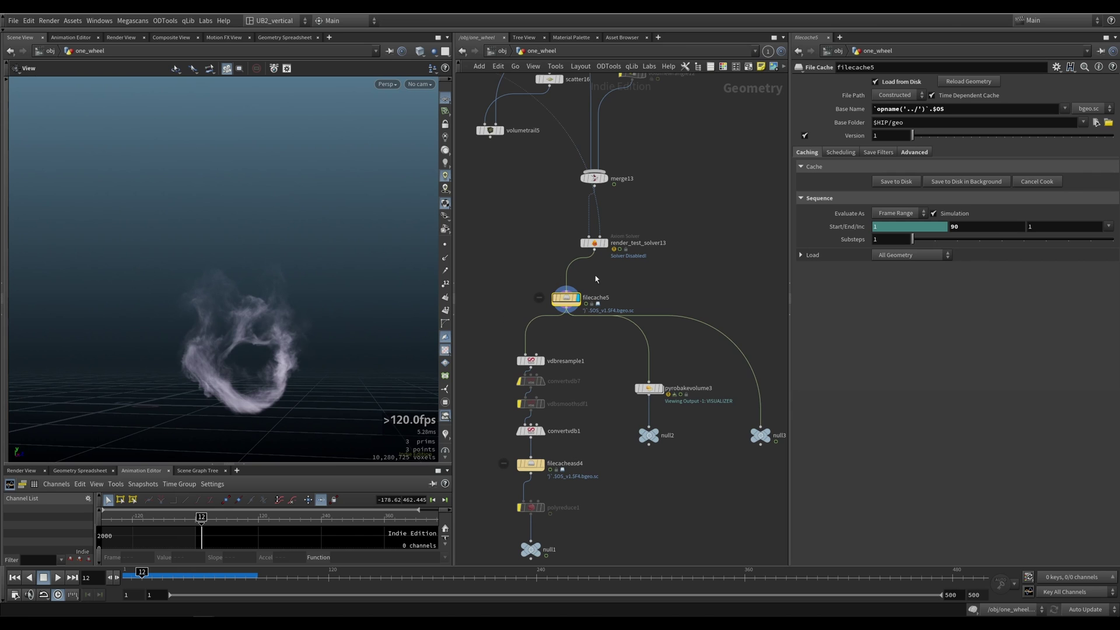
key("Up")
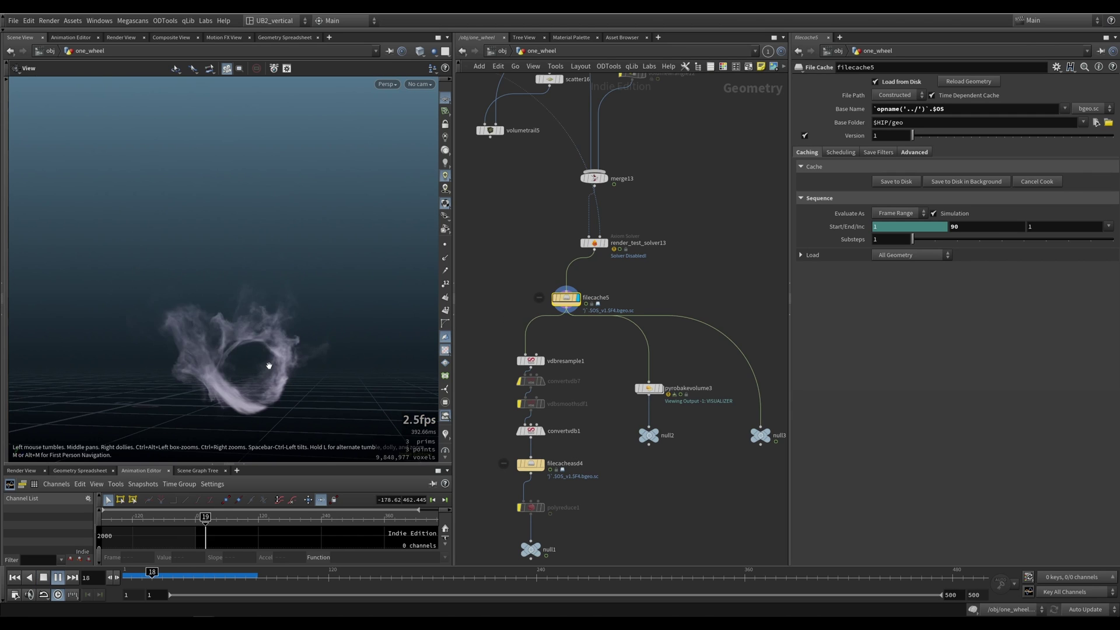
key("Up")
mouse_move(276, 353)
left_mouse_down()
mouse_move(252, 367)
mouse_move(273, 371)
left_mouse_up()
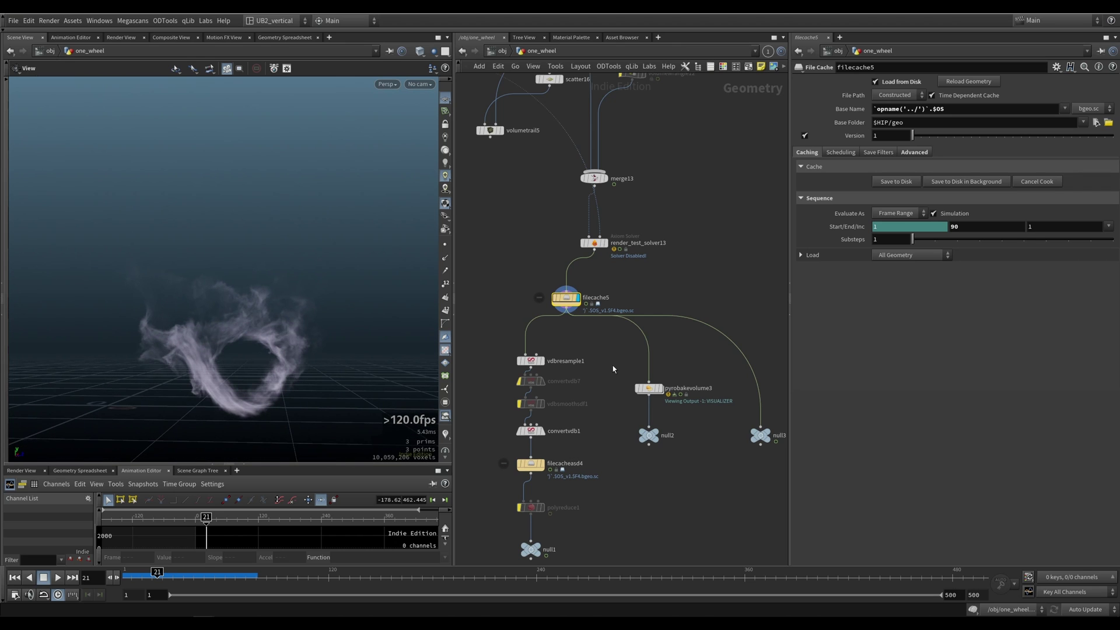
Display pyrobakevolume3's fire at frame 21, view it closer, and select the node to show its fire settings.
middle_click_drag(615, 387, 588, 368)
left_click(659, 388)
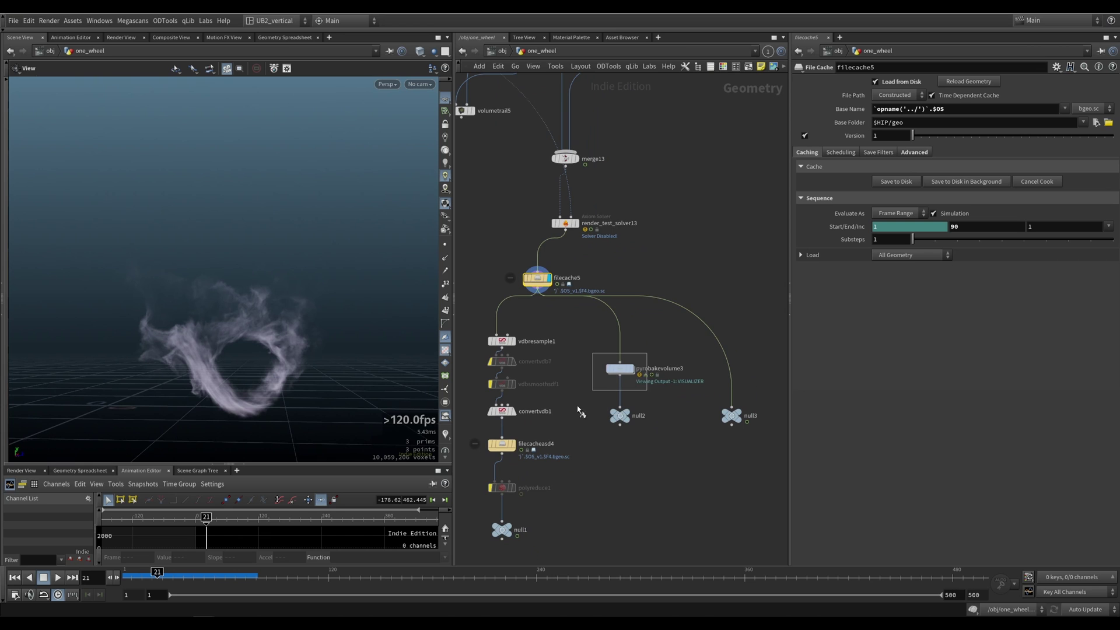
left_click_drag(591, 431, 638, 362)
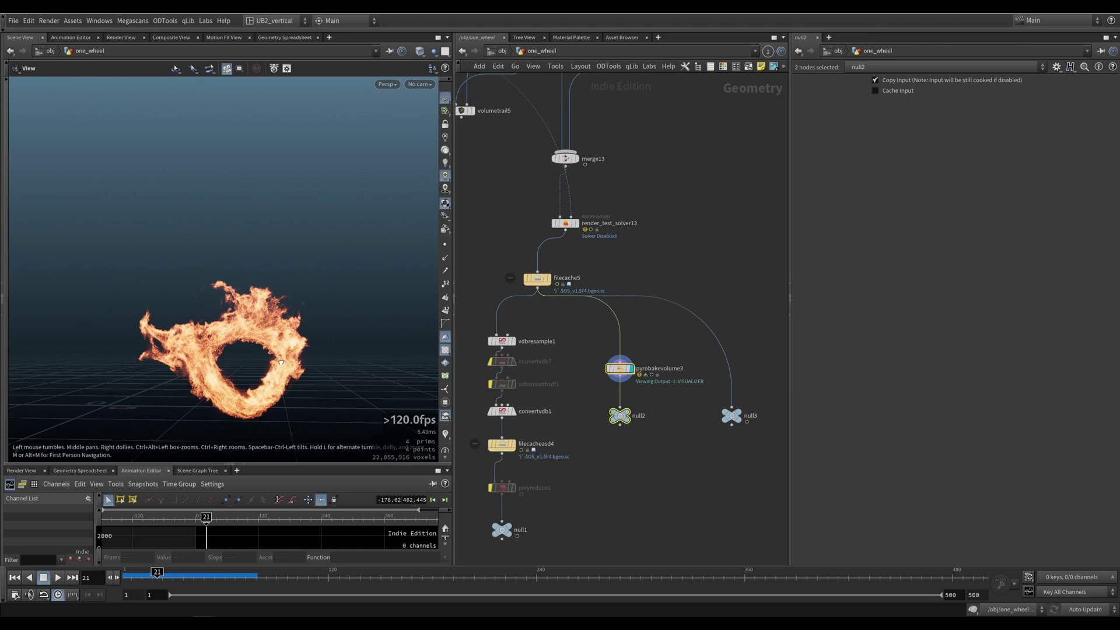
mouse_move(274, 379)
left_mouse_down()
mouse_move(236, 375)
mouse_move(282, 362)
left_mouse_up()
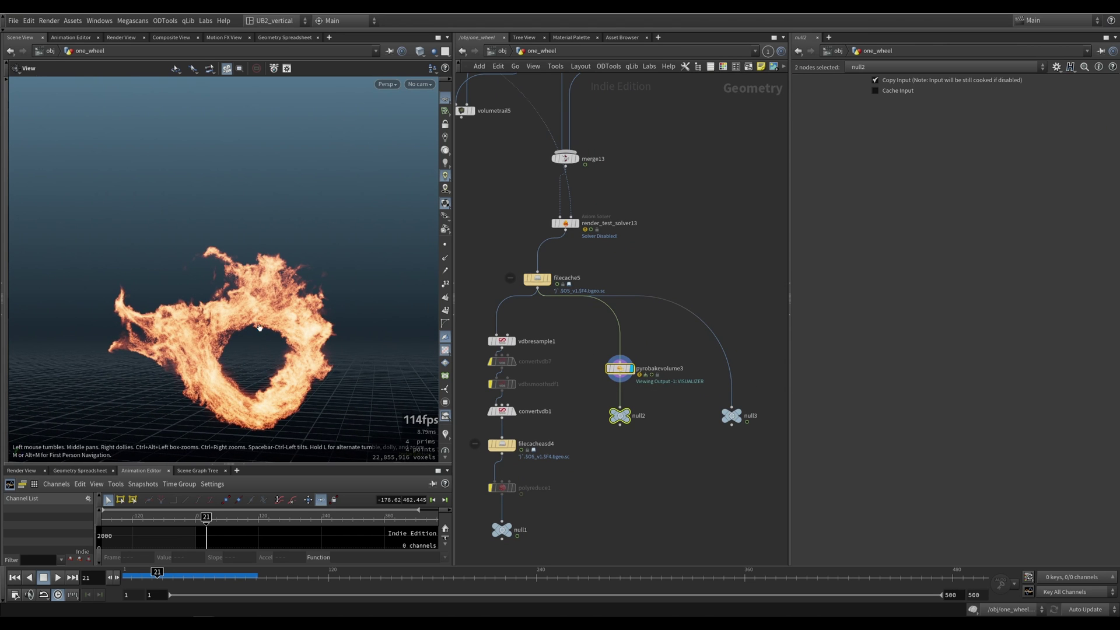
left_click(620, 369)
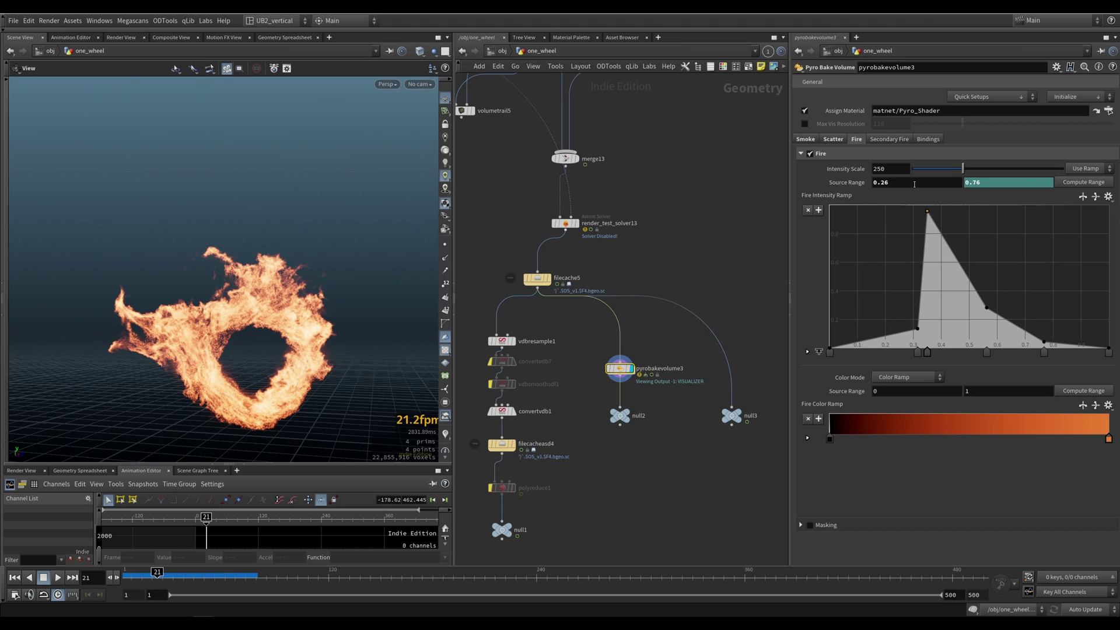
Try ch("firekrangex")+0.3 as the upper fire Source Range of pyrobakevolume3 and return the expression to ch("firekrangex")+0.5.
left_click(847, 183)
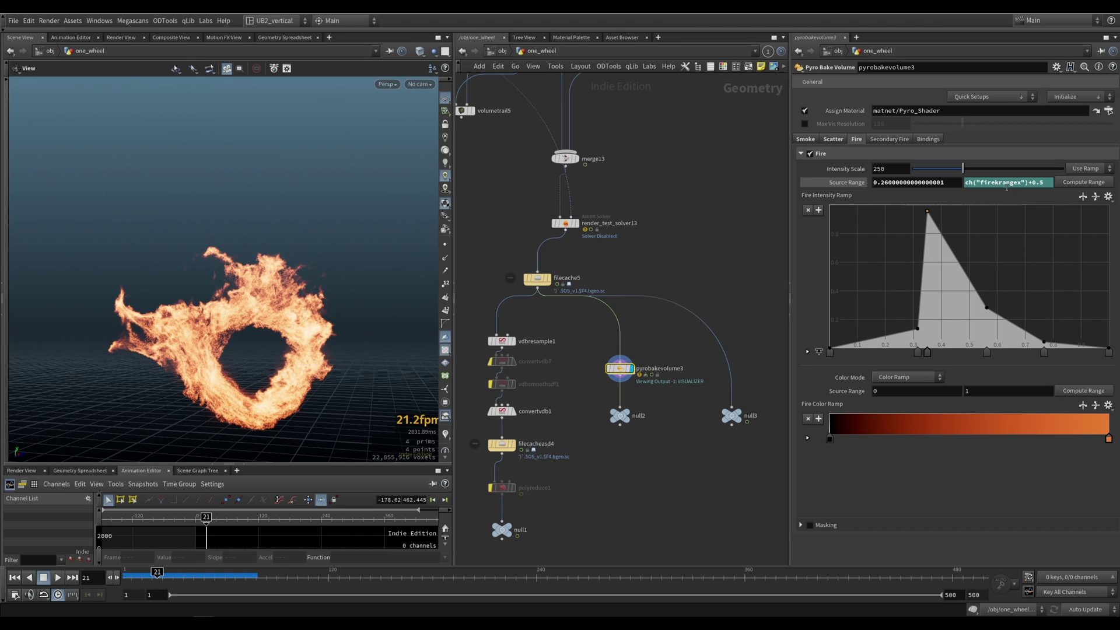
left_click(889, 182)
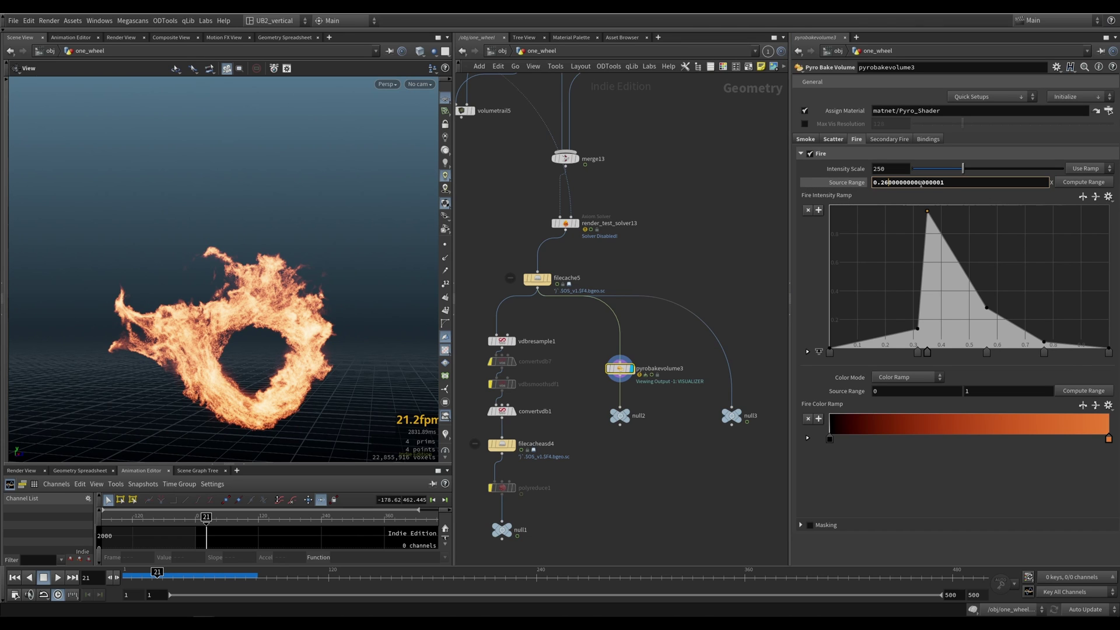
left_click(850, 183)
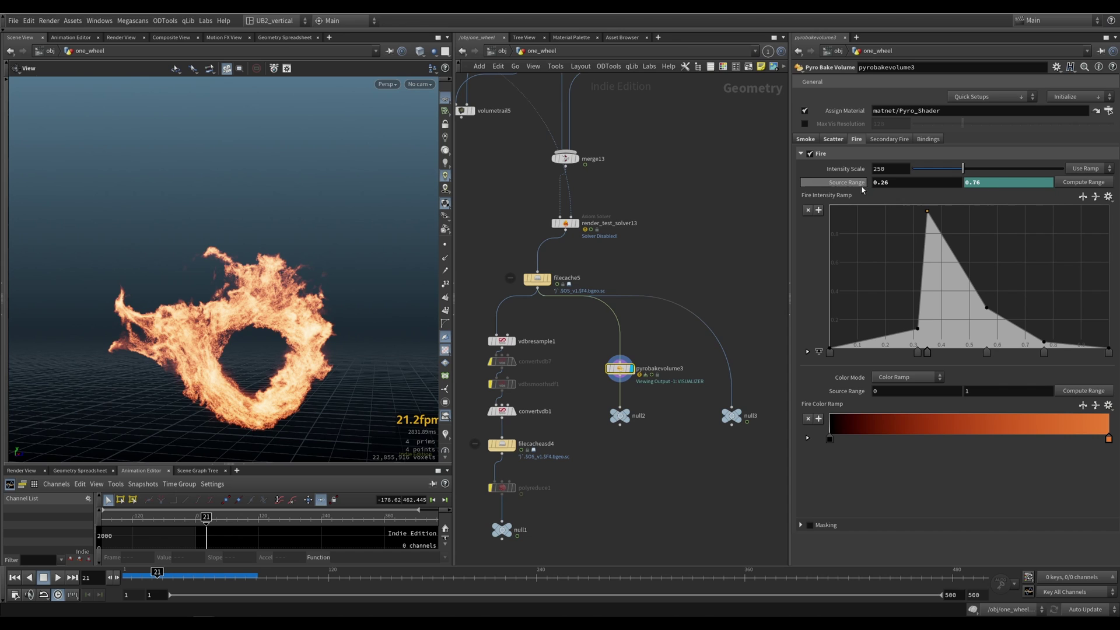
left_click(863, 185)
left_click(1042, 185)
key("BackSpace")
type("3")
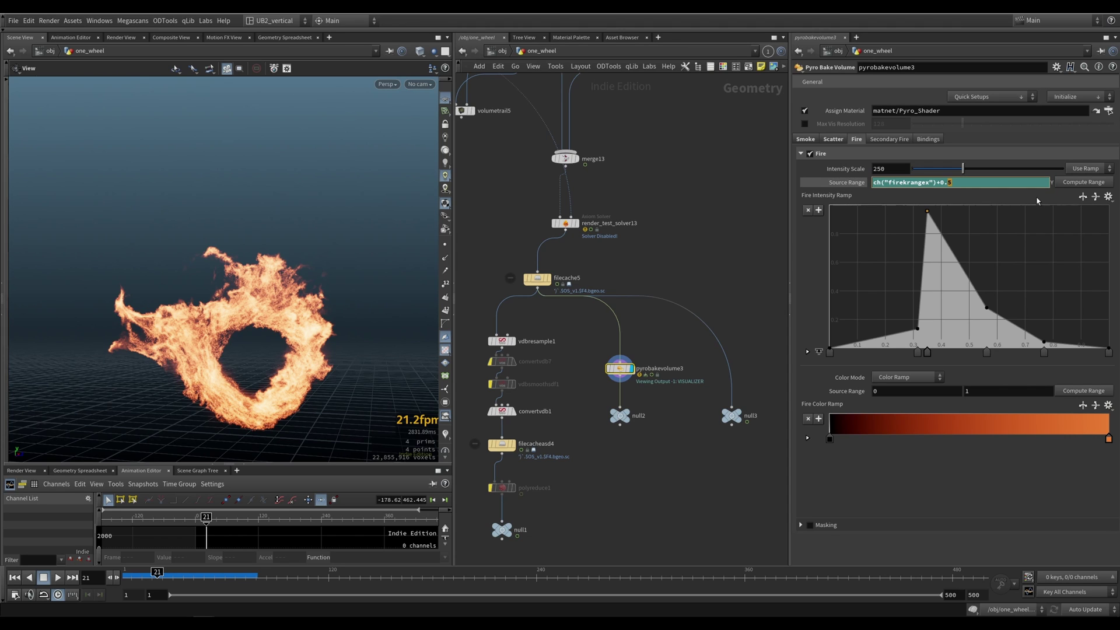
key("Return")
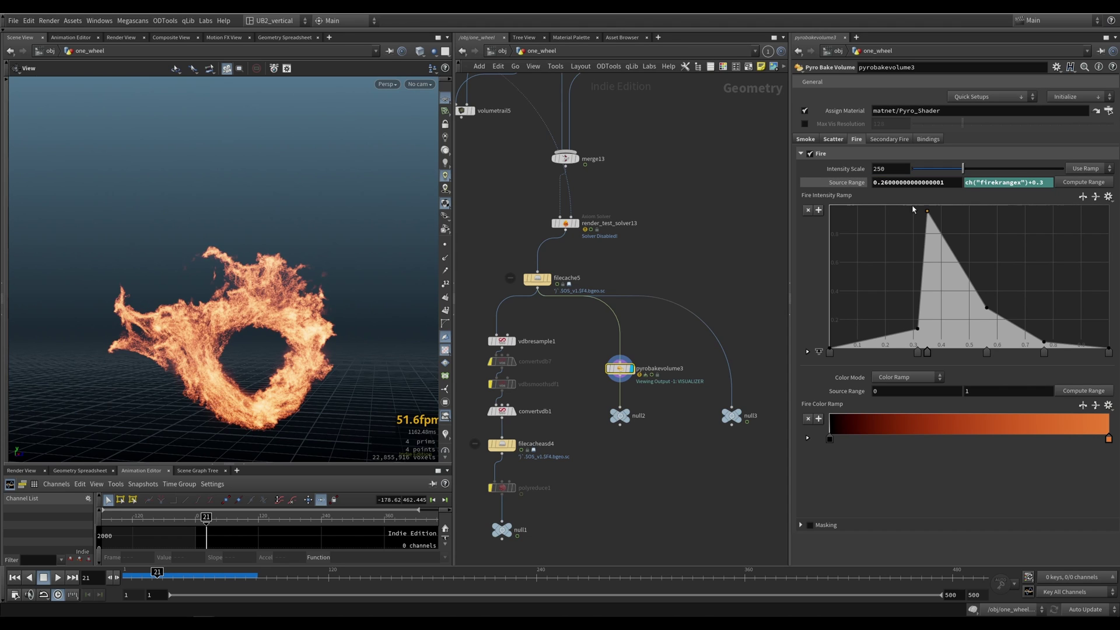
type("5")
key("Return")
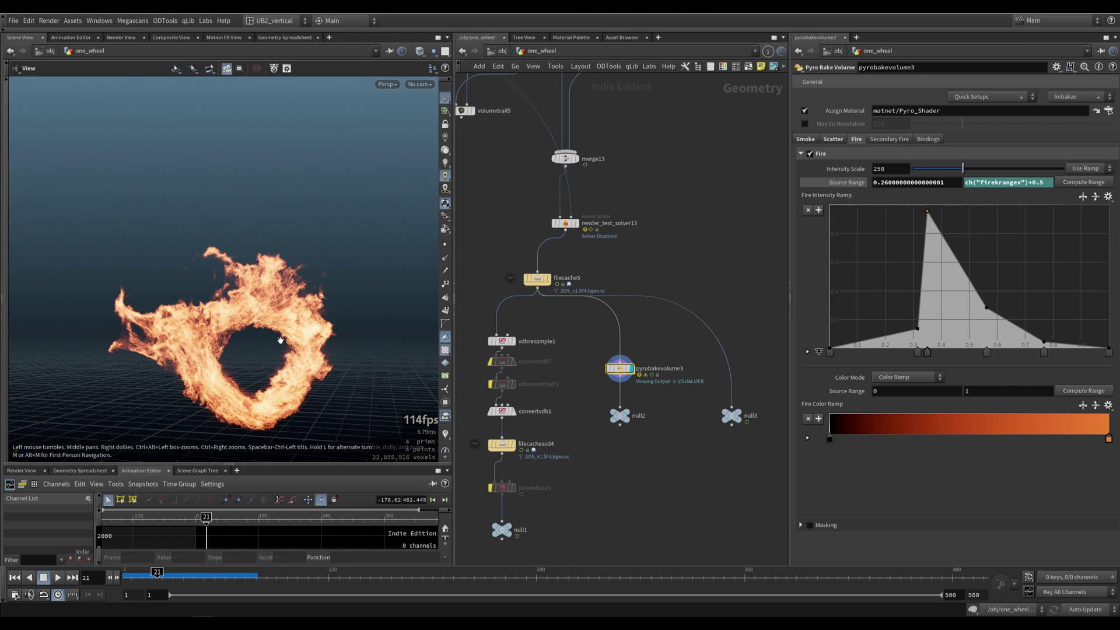
left_click(1038, 183)
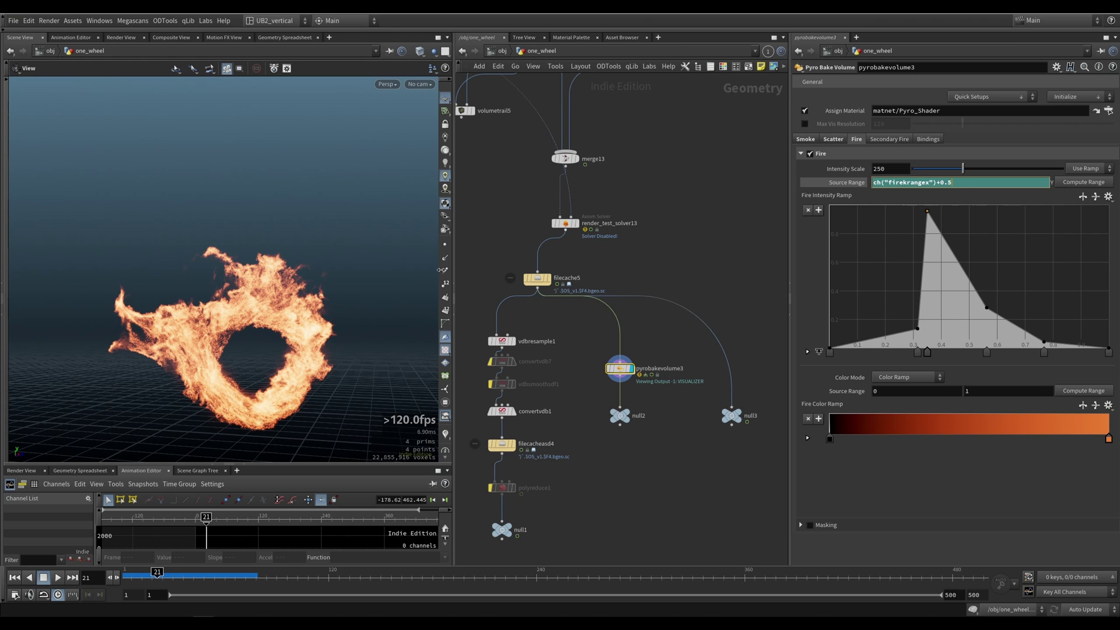
left_click(294, 350)
Examine the flame detail around the ring up close and from several angles.
right_click_drag(285, 313, 466, 270)
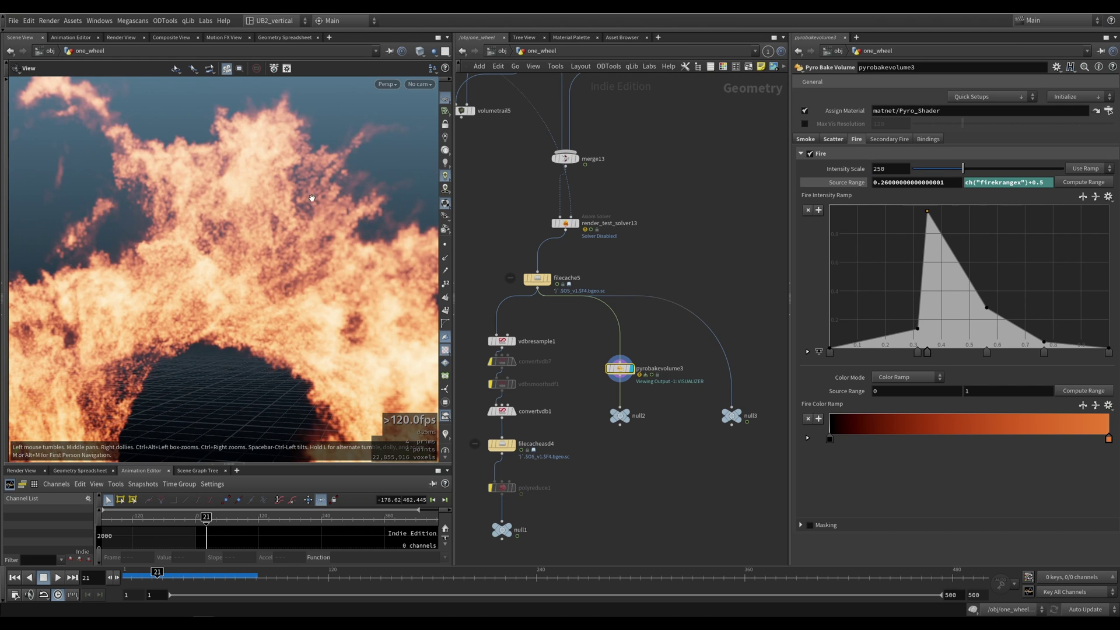
scroll(310, 203, "down", 5)
left_click_drag(302, 233, 326, 197)
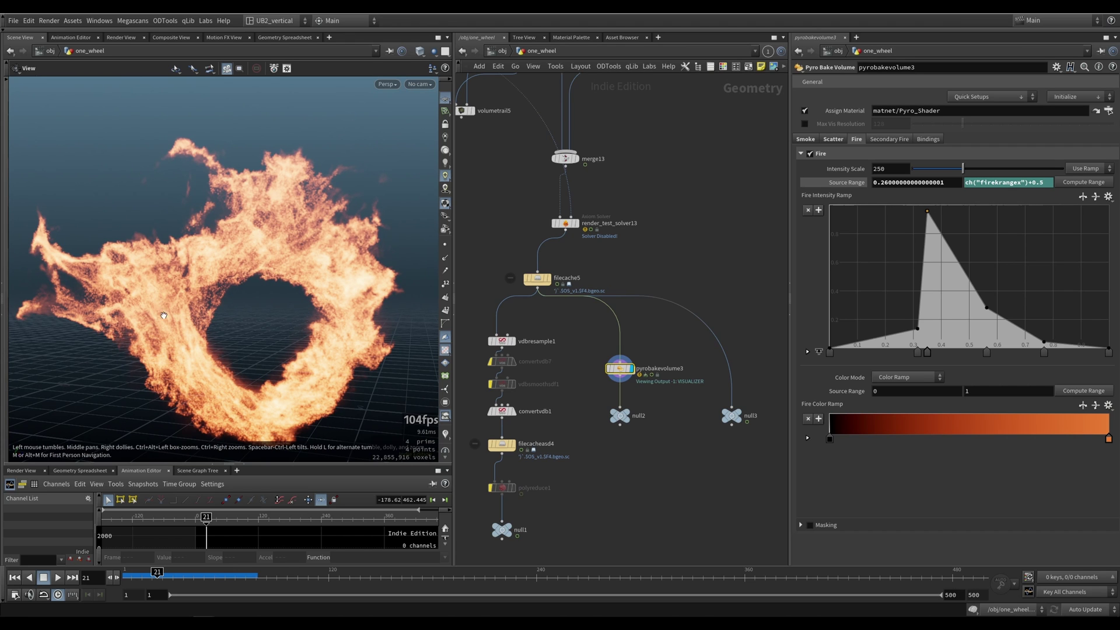
left_click_drag(186, 354, 179, 347)
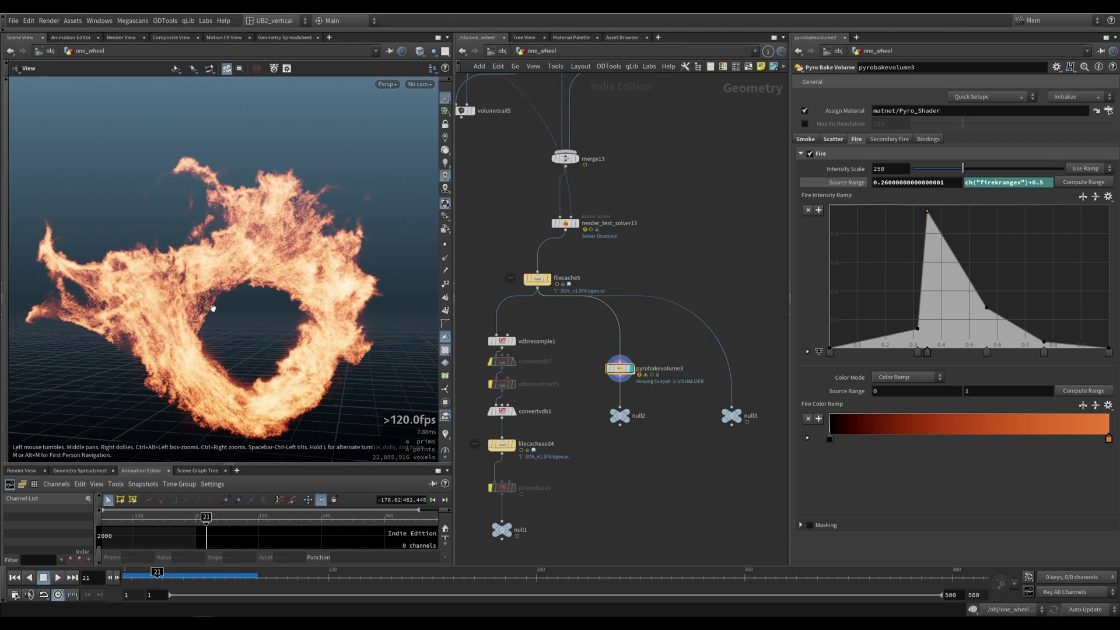
right_click_drag(213, 308, 214, 326)
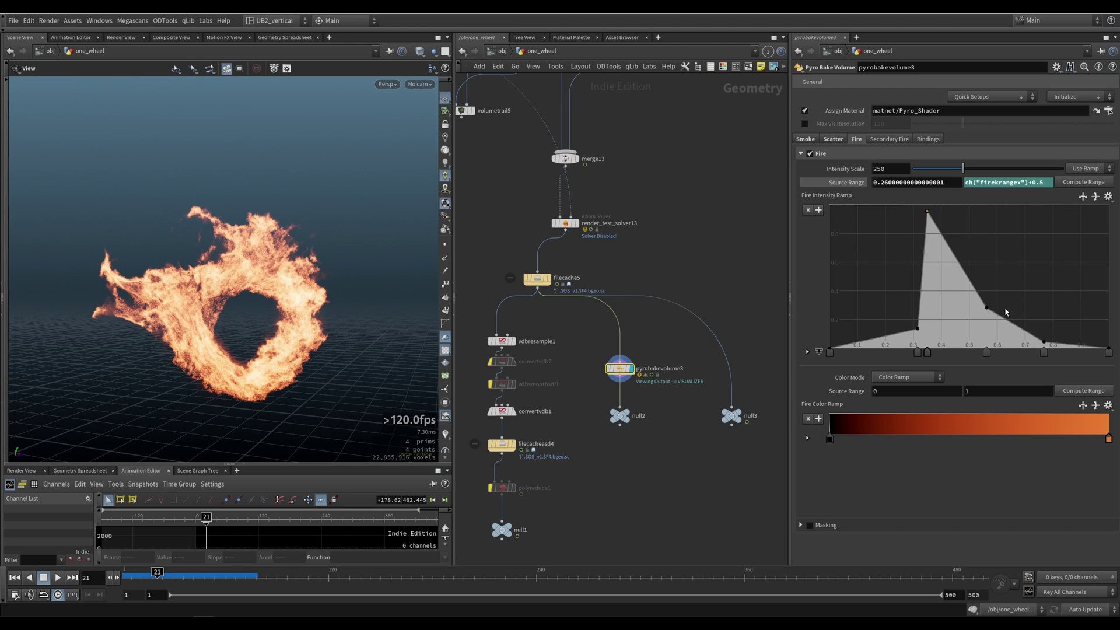
Apply the Linear preset to pyrobakevolume3's Fire Intensity Ramp and inspect the flames up close.
left_click(1108, 196)
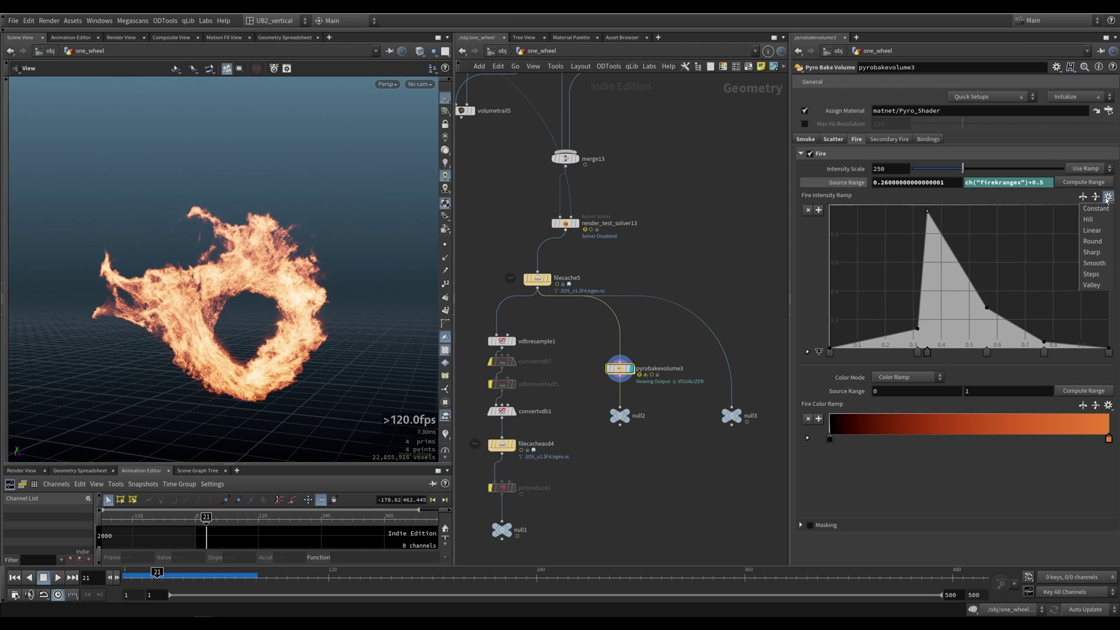
left_click(1097, 236)
left_click_drag(252, 354, 280, 344)
right_click_drag(281, 345, 274, 233)
left_click_drag(228, 214, 310, 288)
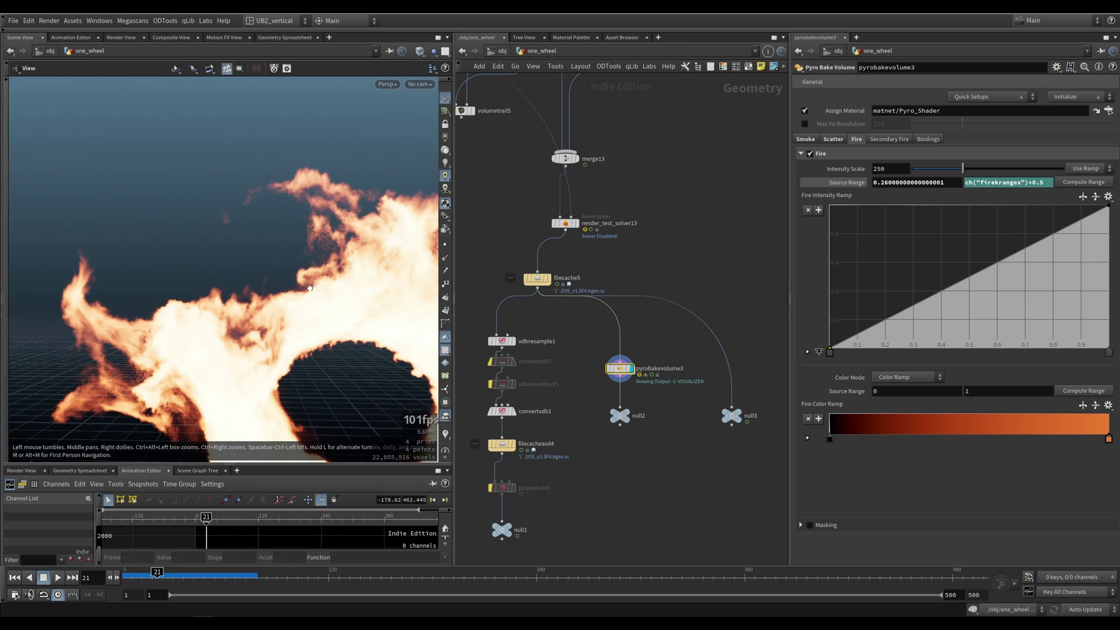
Examine the linear-ramp flames up close, then frame the whole ring and render a viewport flipbook of it.
left_click_drag(285, 236, 194, 277)
left_click_drag(265, 97, 245, 203)
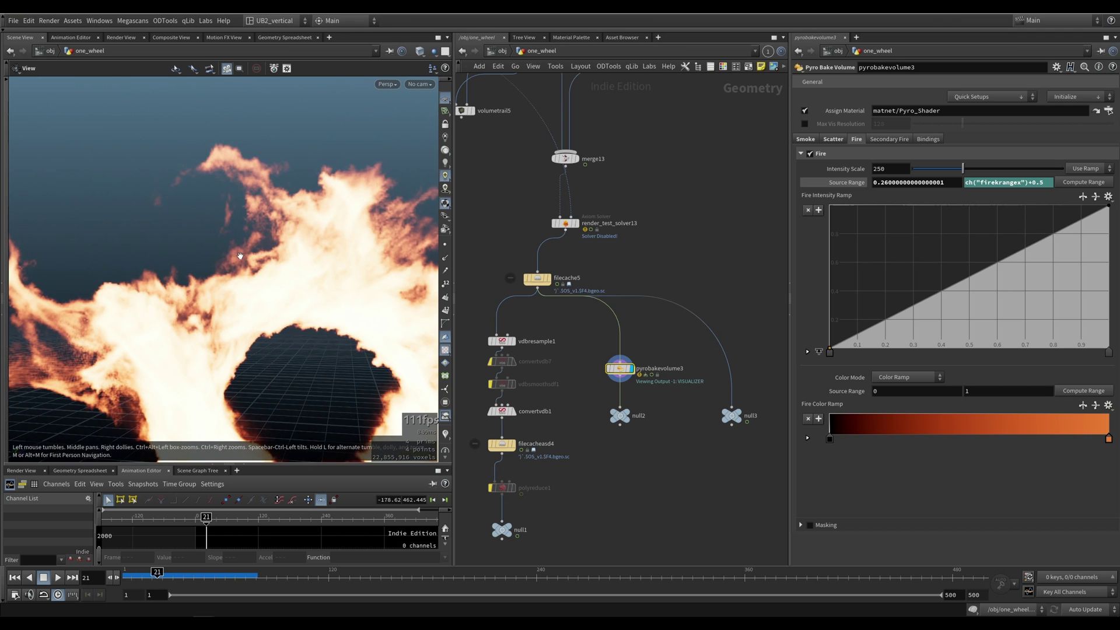
right_click_drag(250, 283, 255, 312)
left_click_drag(256, 312, 259, 301)
key("alt+f")
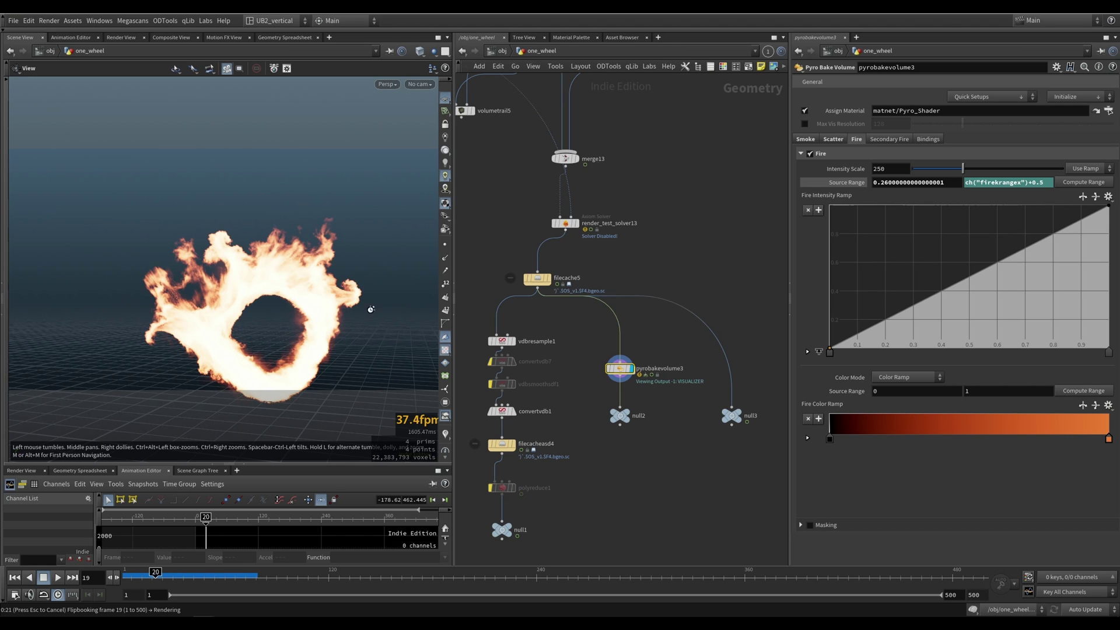
Scrub and play the rendered fire flipbooks in MPlay to compare the flame motion, then return to the scene.
left_click(230, 622)
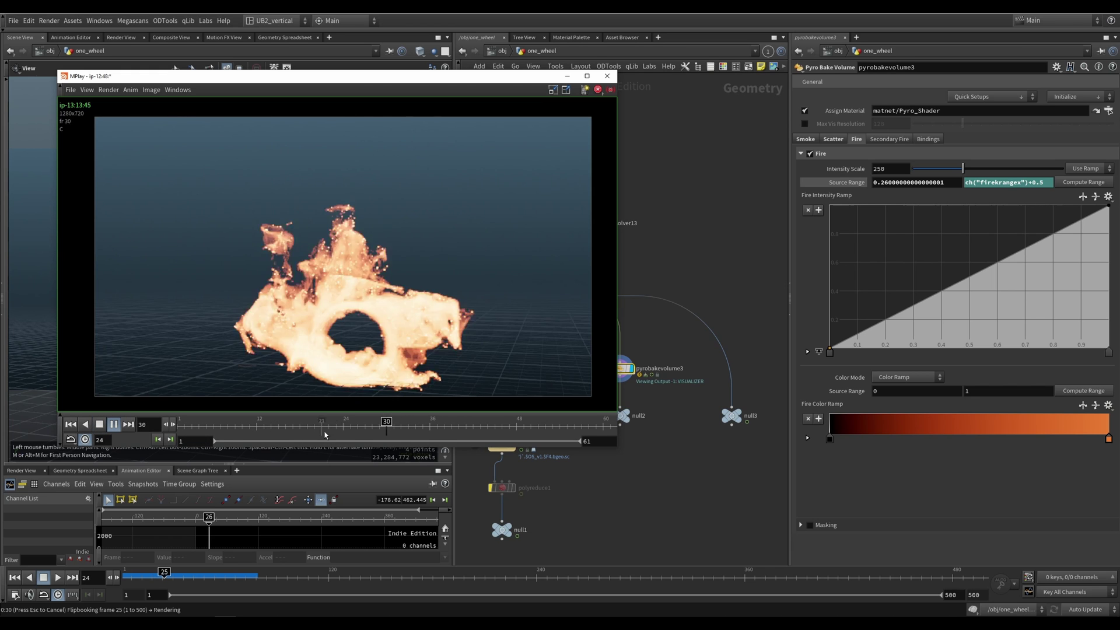
left_click(384, 430)
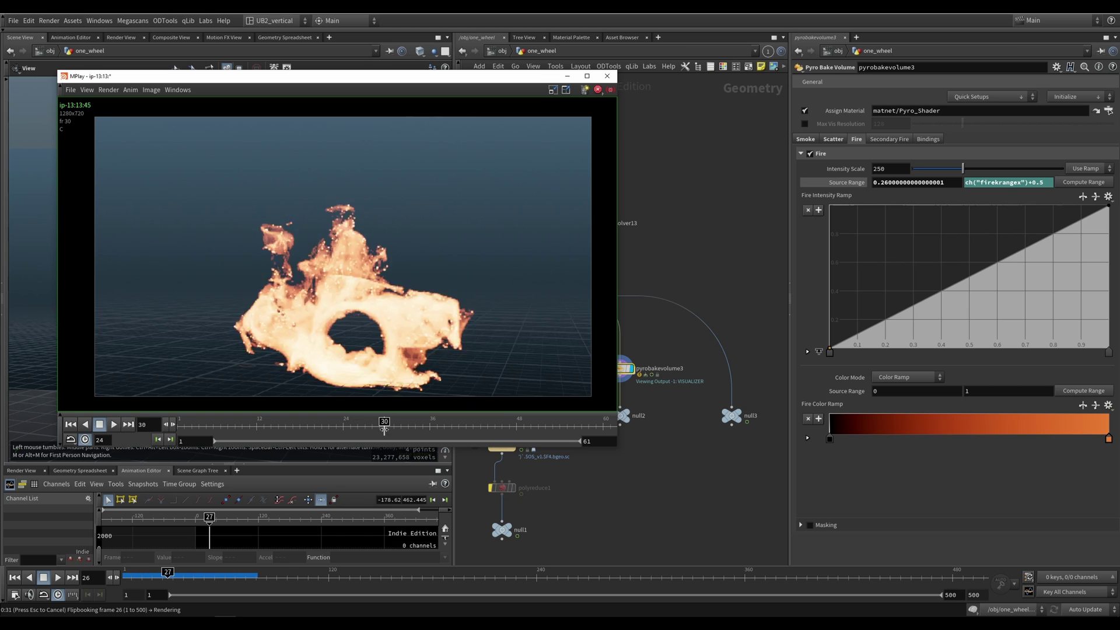
left_click_drag(385, 430, 251, 438)
key("Up")
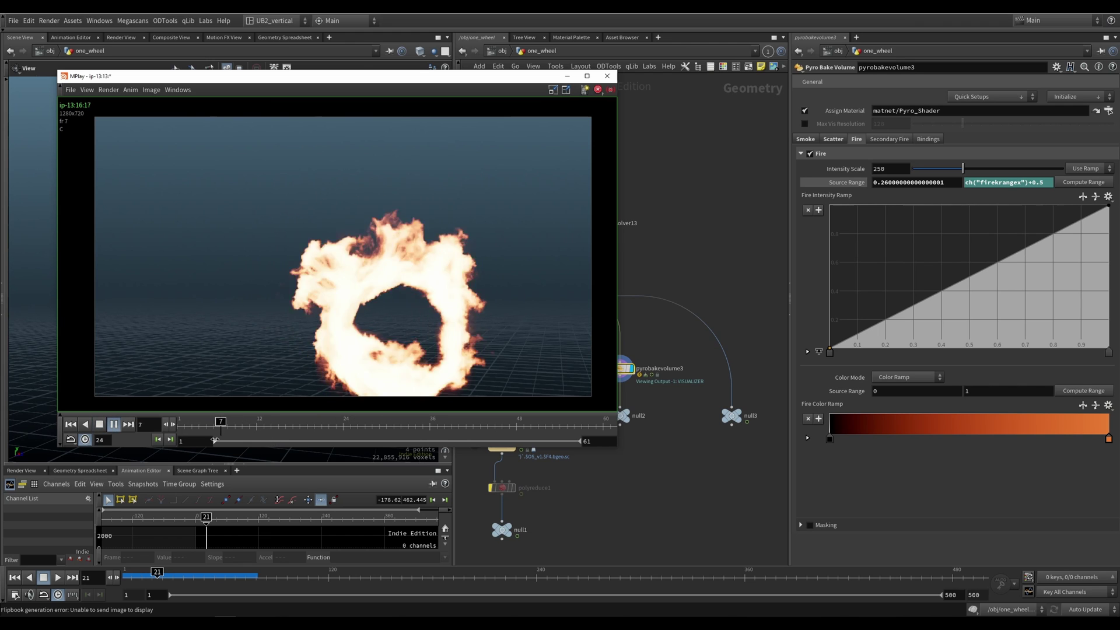
key("Up")
left_click(585, 505)
Shape pyrobakevolume3's Fire Intensity Ramp to peak at full value near 0.4 and fall to zero near 0.9.
left_click_drag(665, 342, 604, 376)
left_click(969, 277)
left_click_drag(938, 209, 942, 205)
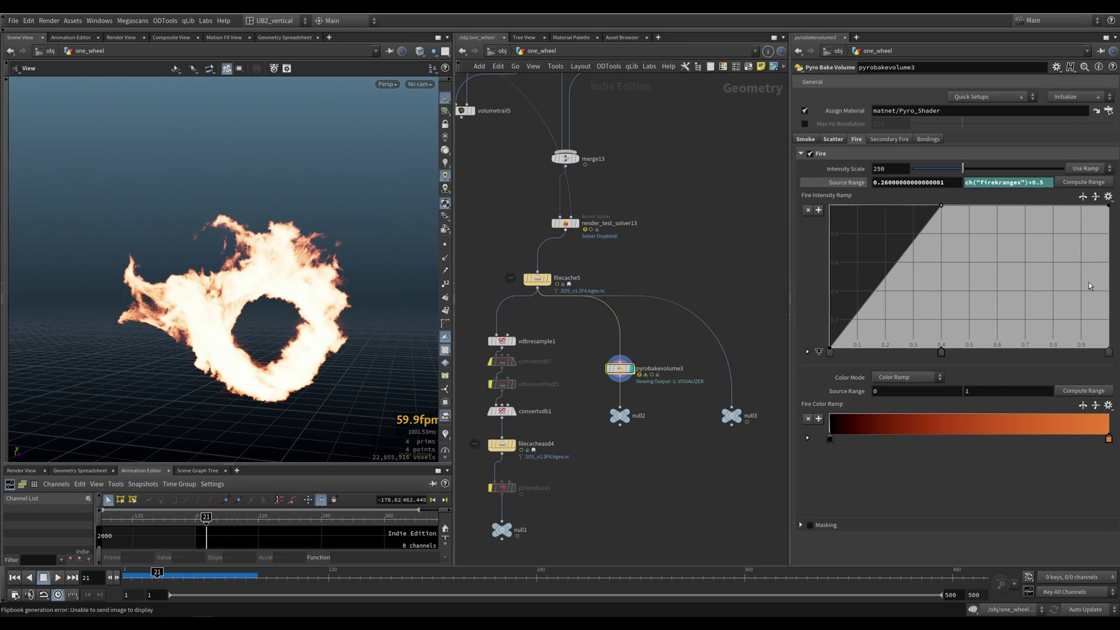
left_click_drag(1108, 206, 1107, 251)
left_click_drag(1084, 343, 1095, 368)
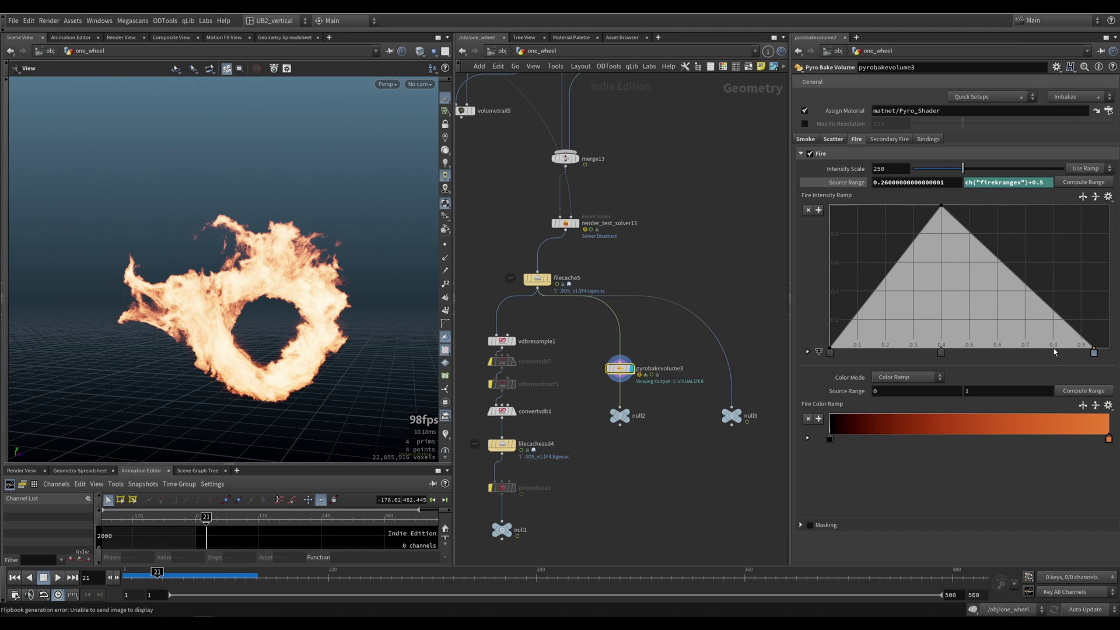
key("Delete")
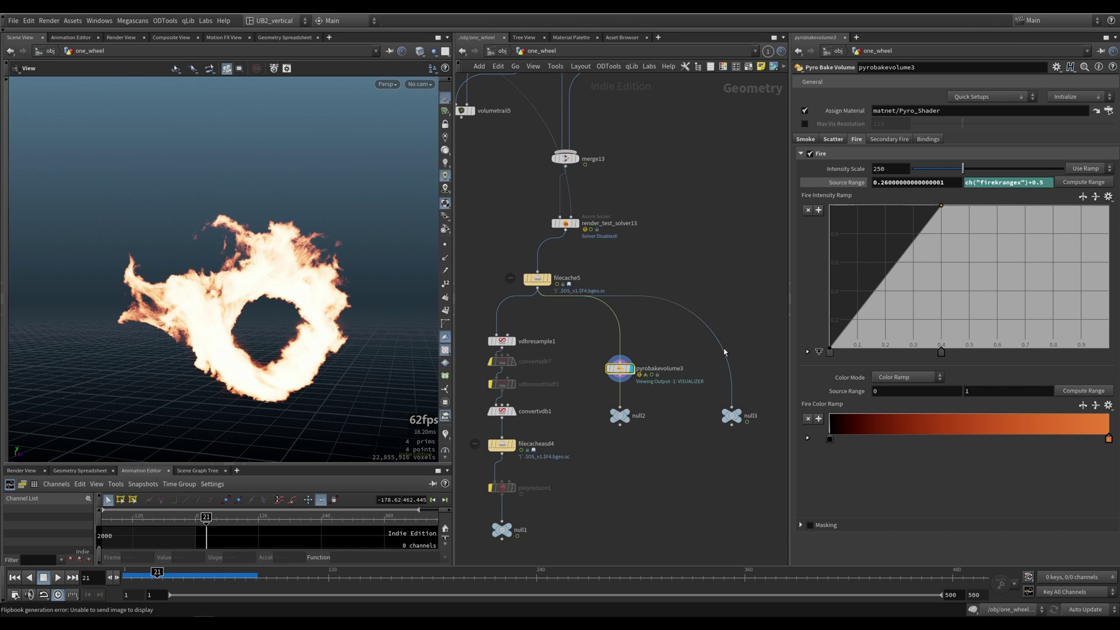
left_click(1099, 209)
left_click_drag(1076, 345, 1081, 351)
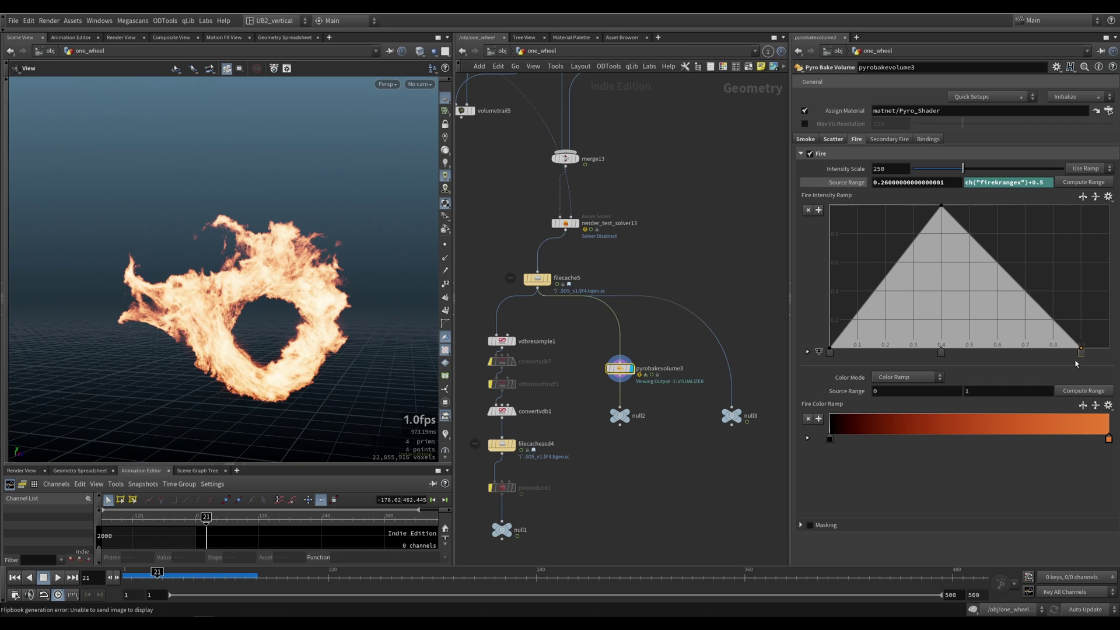
Narrow the Fire Intensity Ramp's peak by adding low points on both sides, at about 0.3 and 0.5.
left_click(1001, 279)
left_click_drag(968, 321, 968, 319)
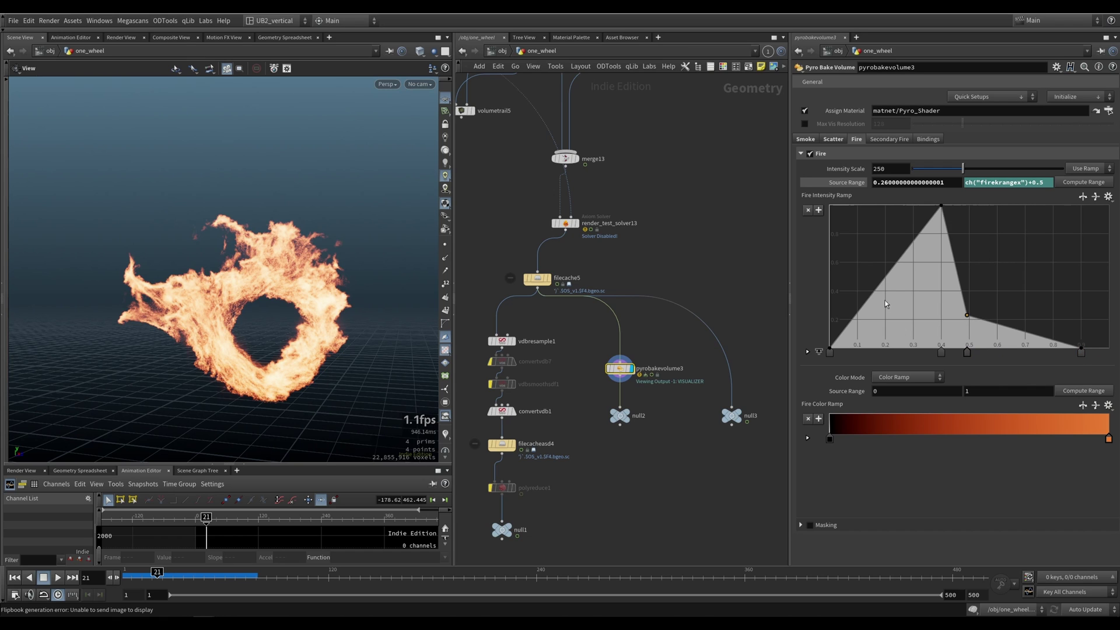
left_click(904, 307)
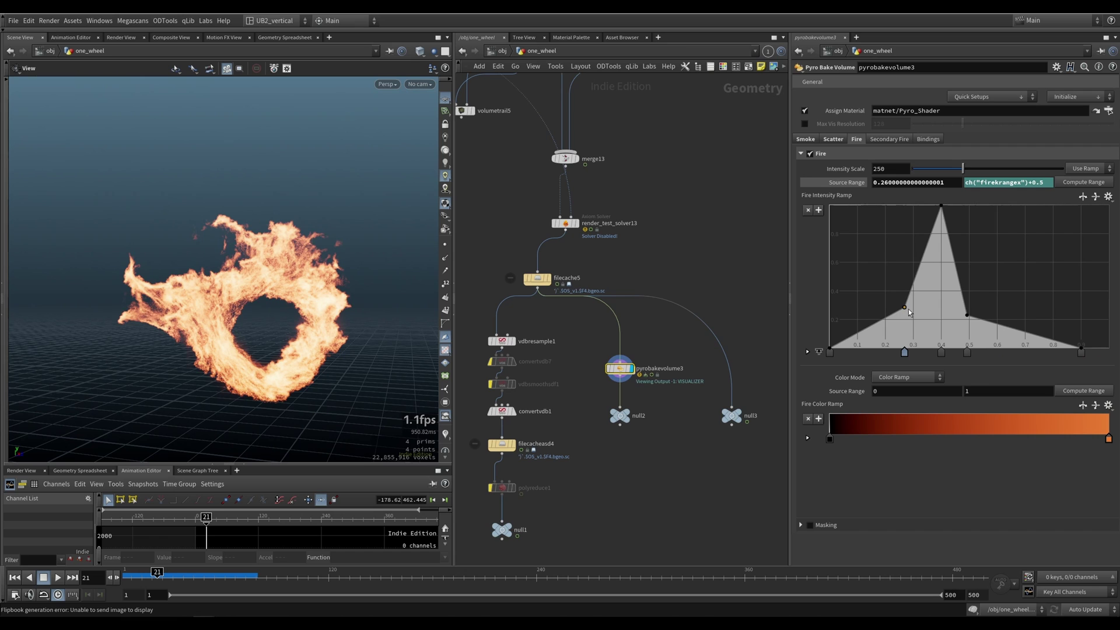
left_click_drag(908, 309, 908, 309)
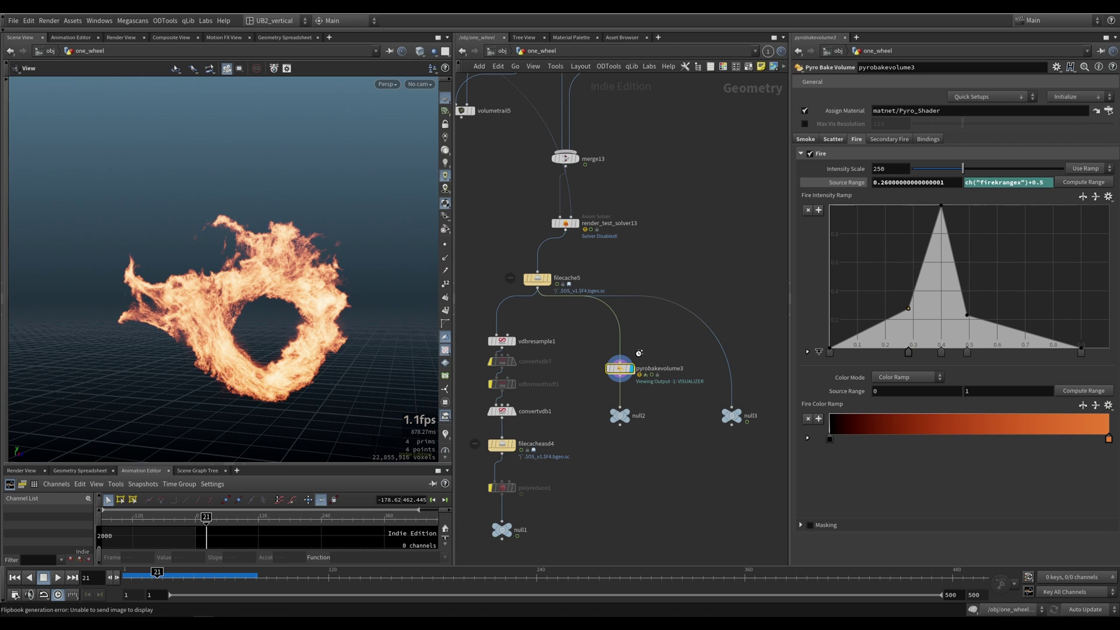
Render a new flipbook of the peaked-ramp fire and compare its playback with the earlier flipbook in MPlay.
key("alt+shift+f")
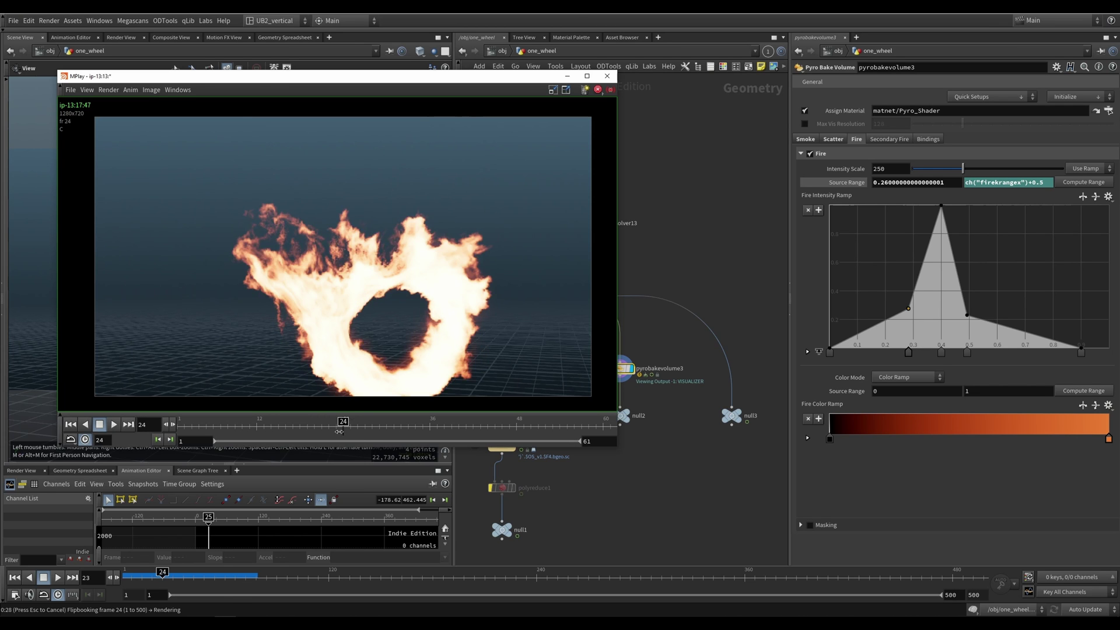
left_click_drag(340, 432, 187, 431)
key("Up")
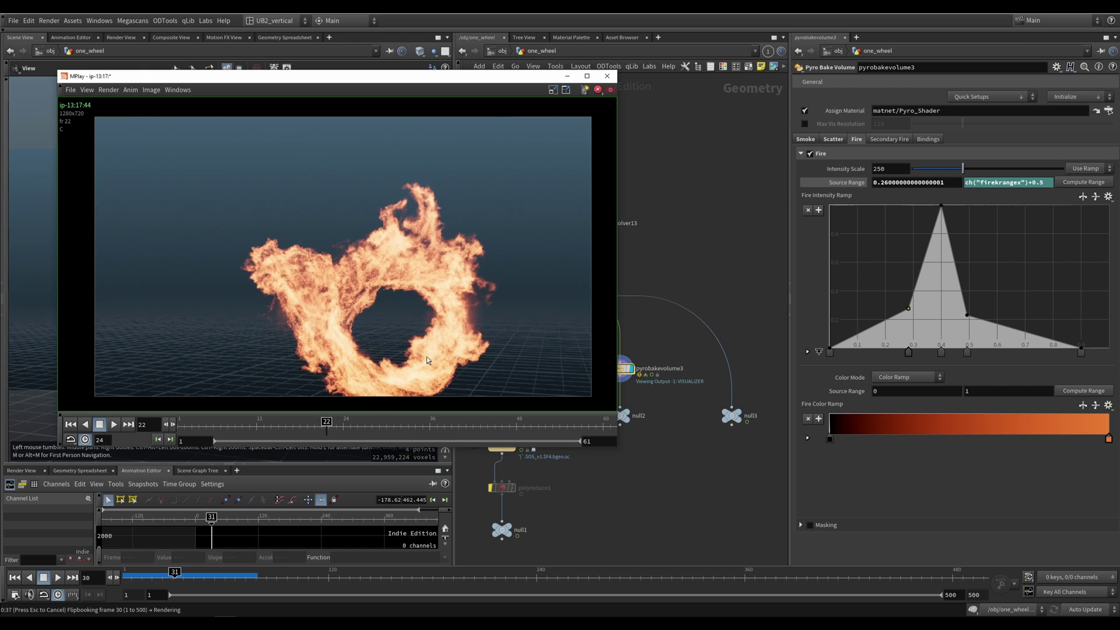
left_click(630, 435)
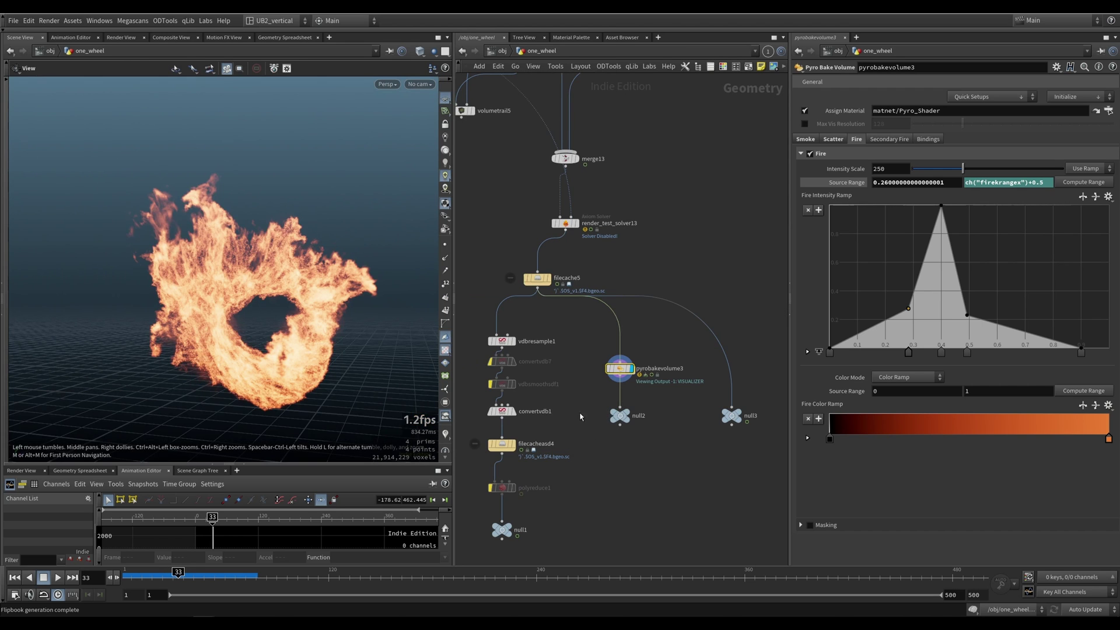
Display filecacheasd4's cached mesh at frame 35, and compare it with the null2 and pyrobakevolume3 outputs.
middle_click_drag(592, 397, 570, 401)
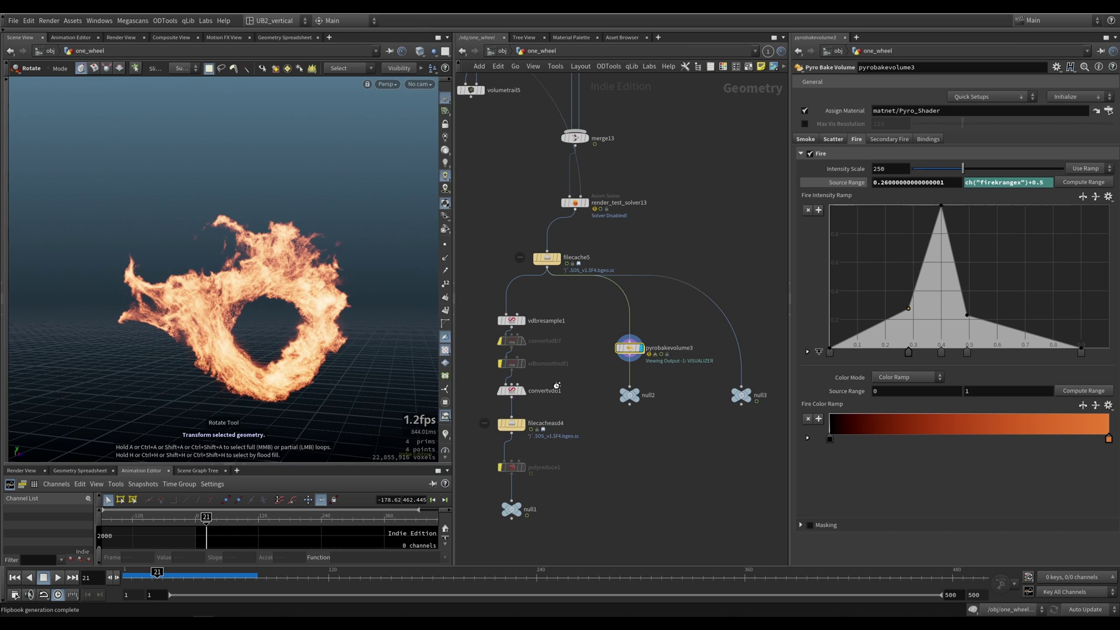
left_click(522, 391)
left_click(523, 423)
left_click_drag(159, 576, 182, 573)
middle_click_drag(603, 459, 606, 447)
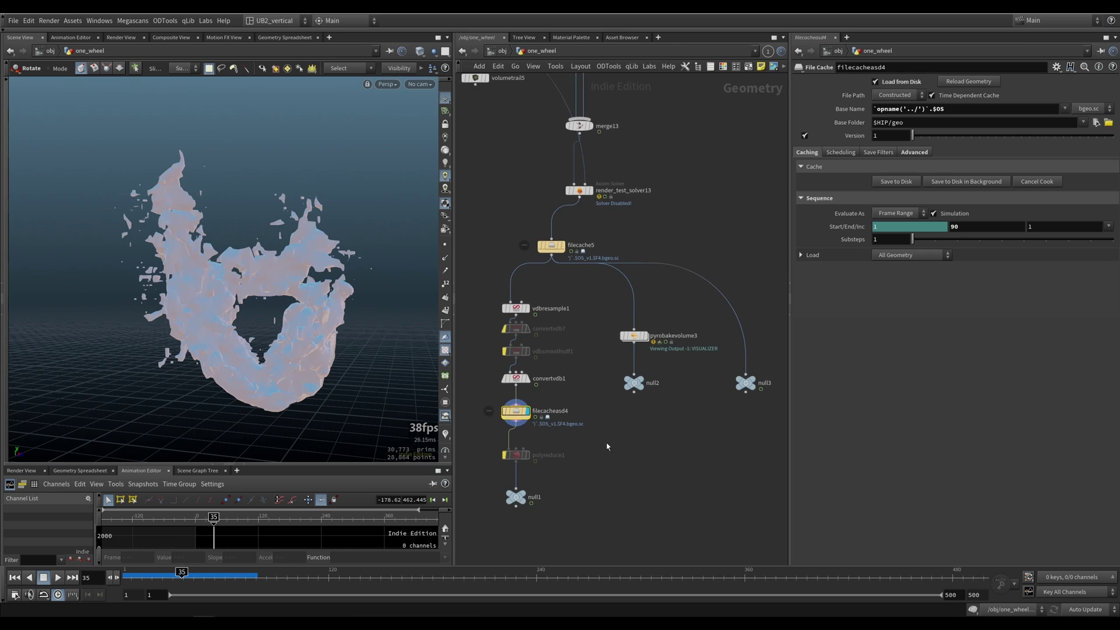
scroll(630, 411, "down", 4)
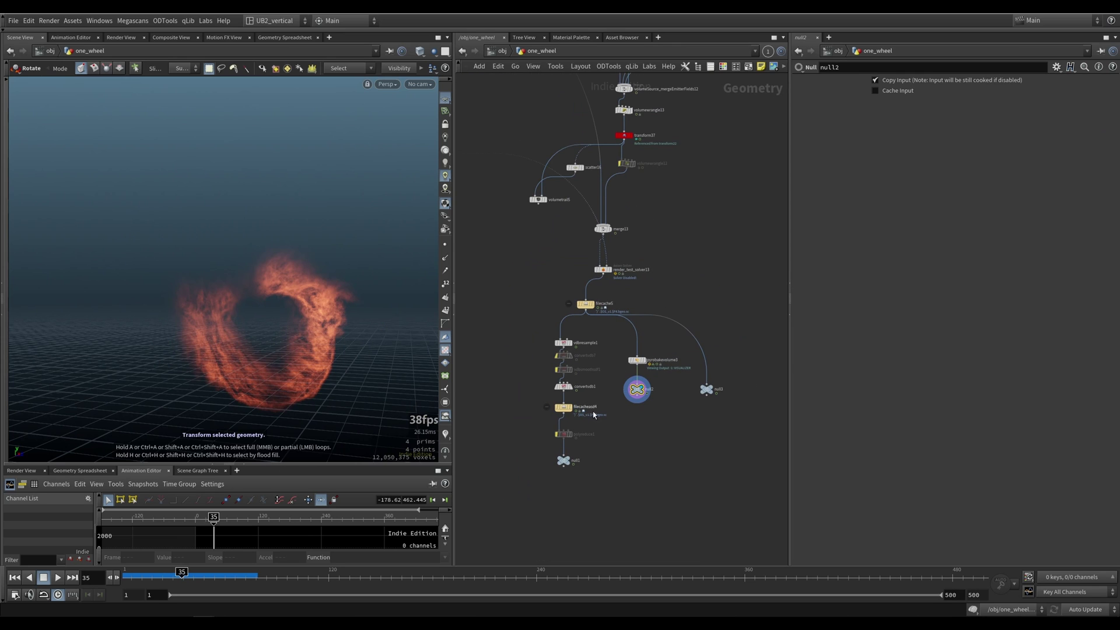
scroll(666, 414, "up", 4)
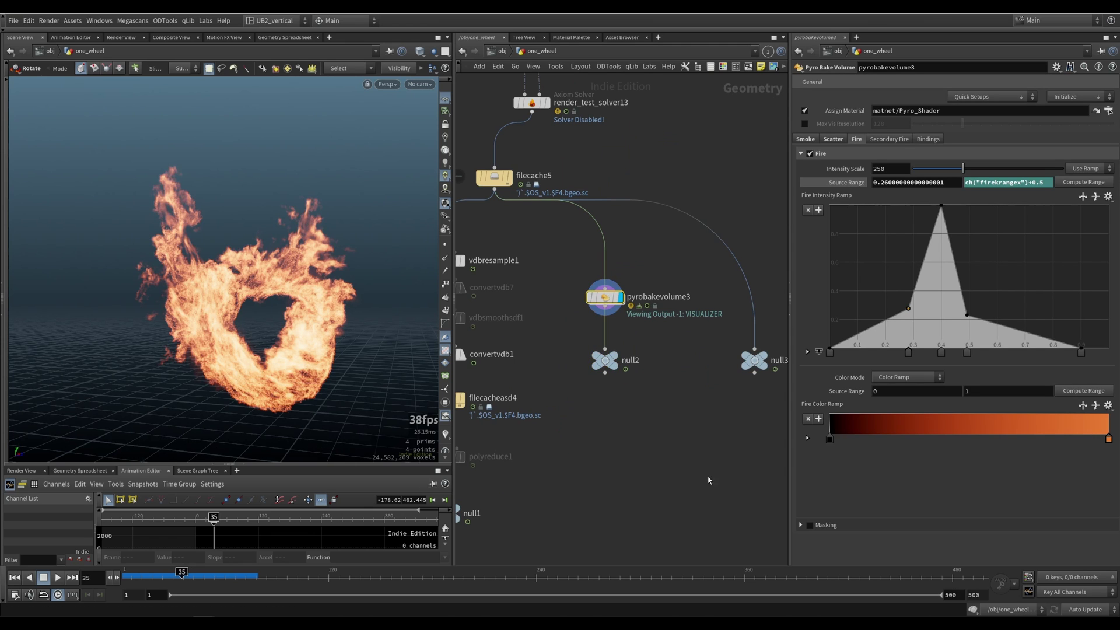
Switch to the back_burn network, display copytopoints1, and view its smoke from another angle and at frame 62.
scroll(708, 480, "down", 10)
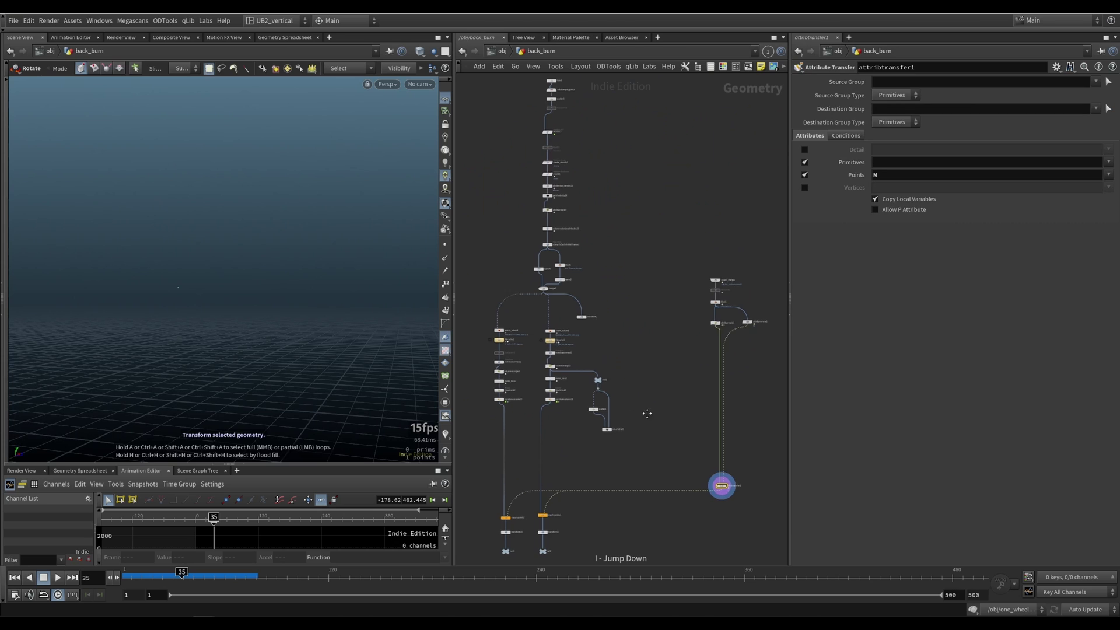
middle_click_drag(647, 414, 671, 291)
scroll(599, 391, "up", 5)
middle_click_drag(577, 399, 592, 367)
left_click_drag(587, 346, 510, 382)
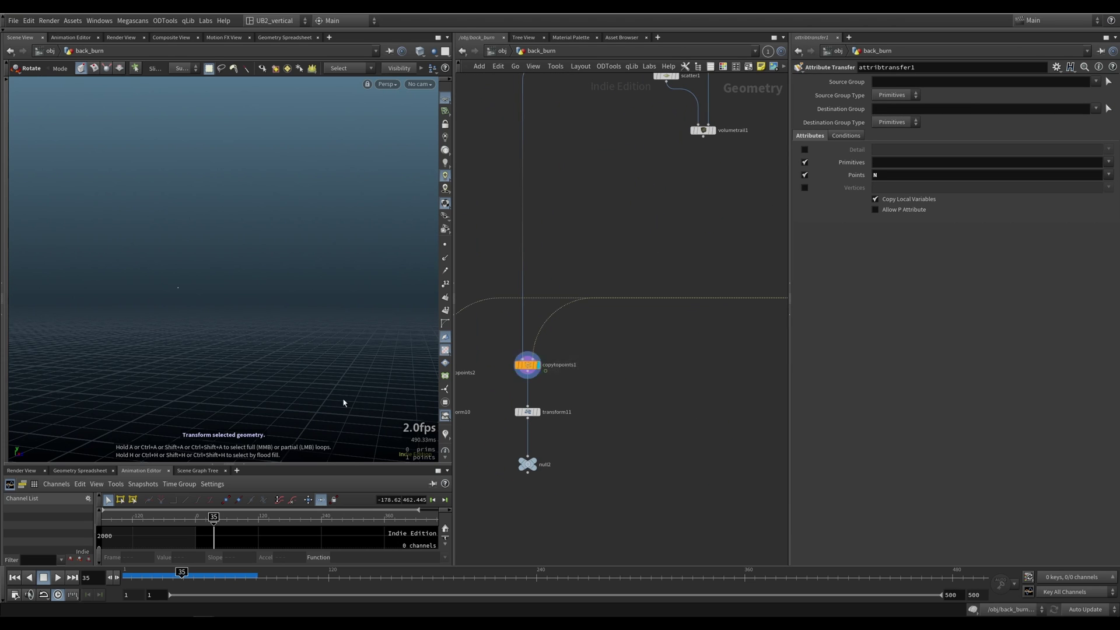
left_click_drag(275, 278, 317, 301, "alt")
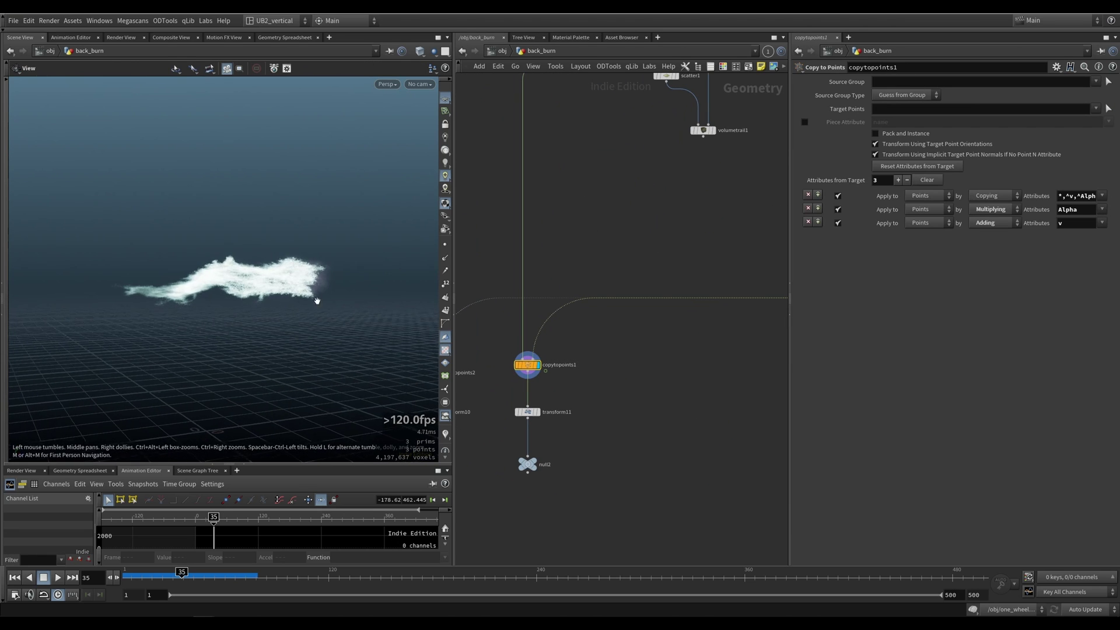
mouse_move(185, 578)
left_mouse_down()
mouse_move(226, 580)
mouse_move(170, 578)
left_mouse_up()
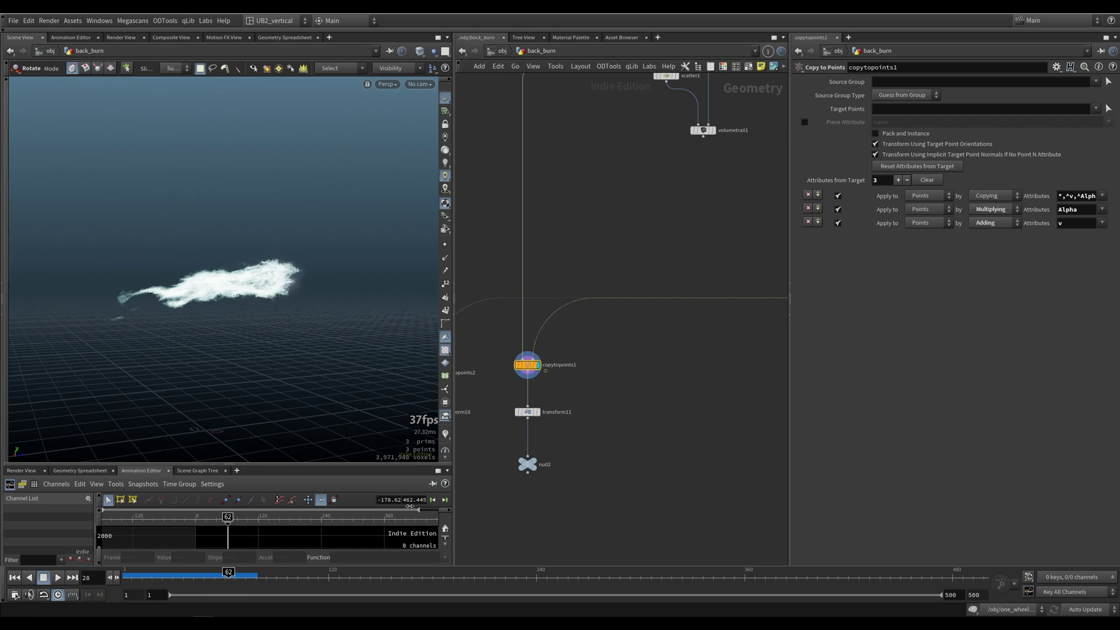
Display copytopoints2 and orbit around its fire trail to inspect it.
middle_click_drag(464, 376, 537, 371)
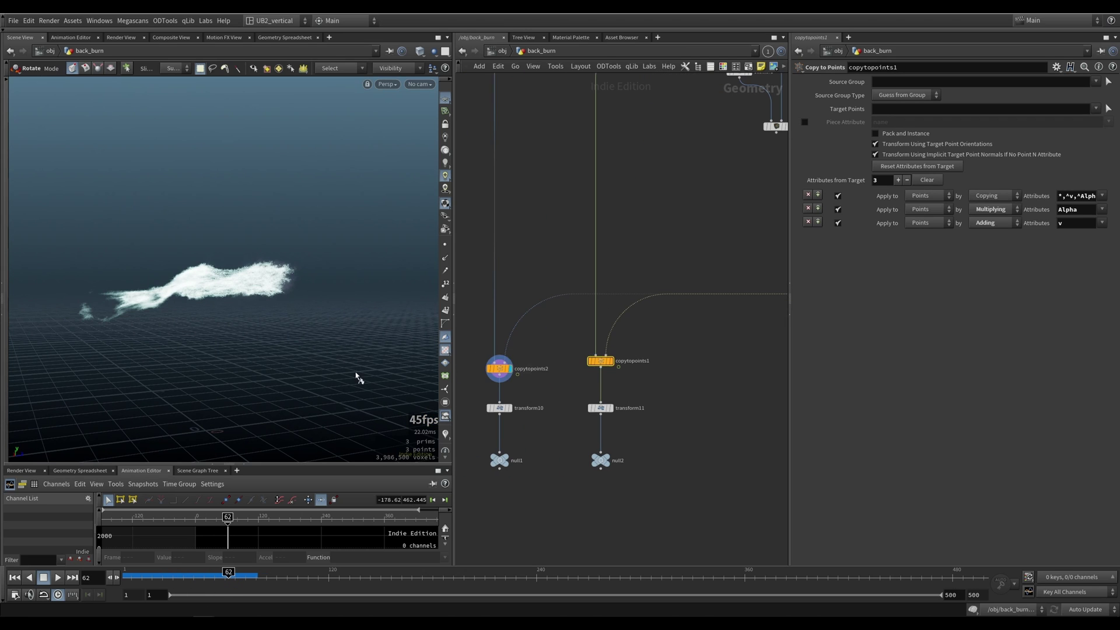
left_click(499, 368)
left_click_drag(236, 280, 270, 308, "alt")
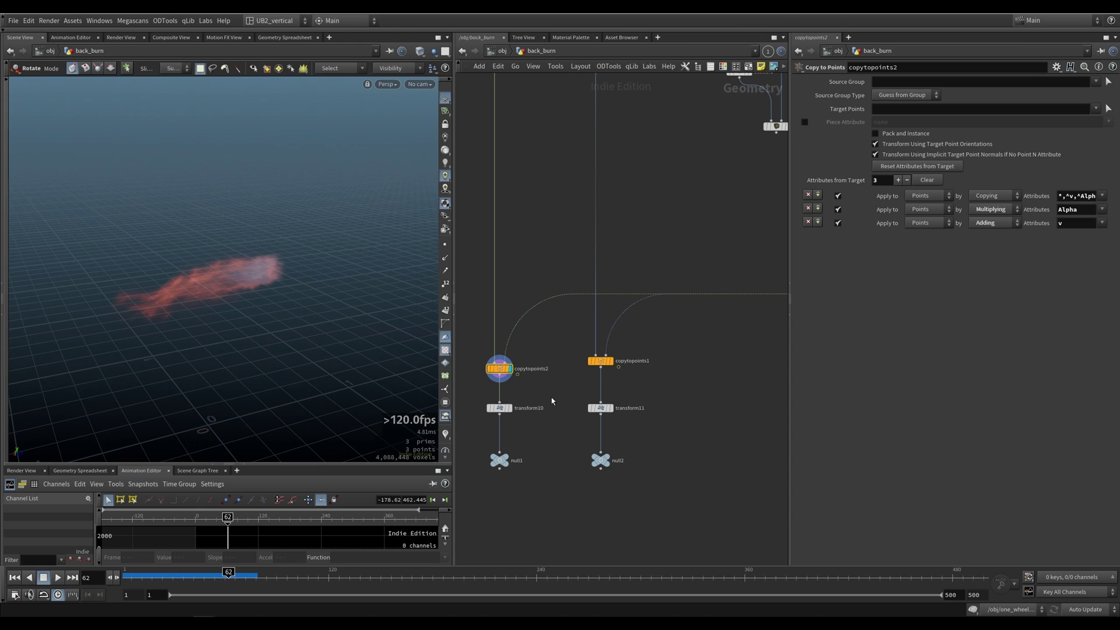
scroll(554, 400, "up", 2)
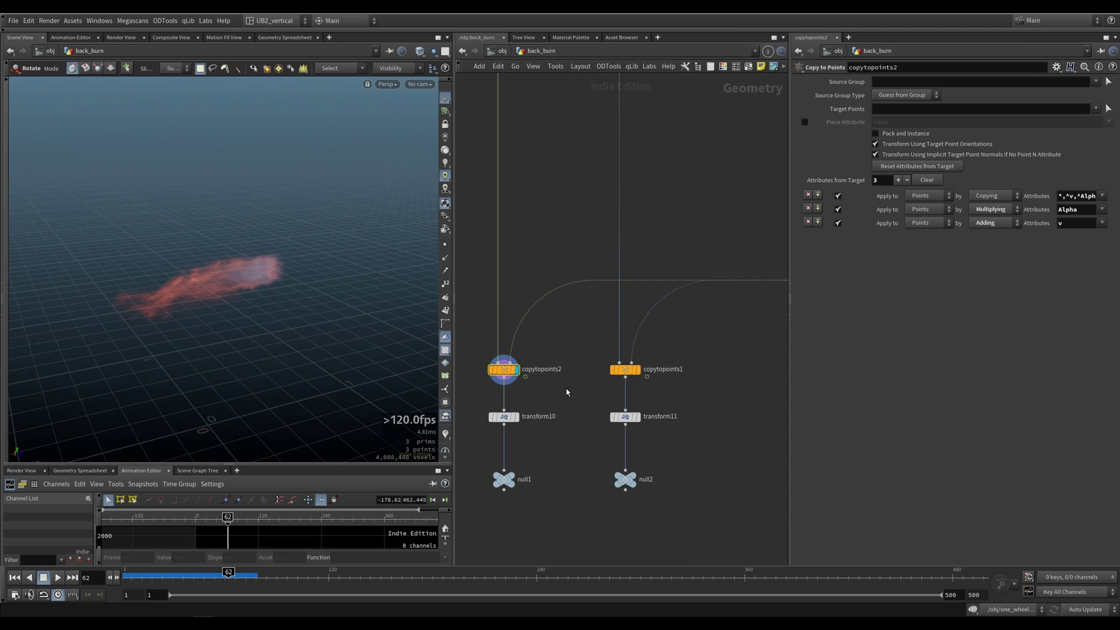
scroll(566, 392, "down", 2)
Compare the results and transform settings of transform10 and transform11.
left_click(519, 412)
left_click(616, 413)
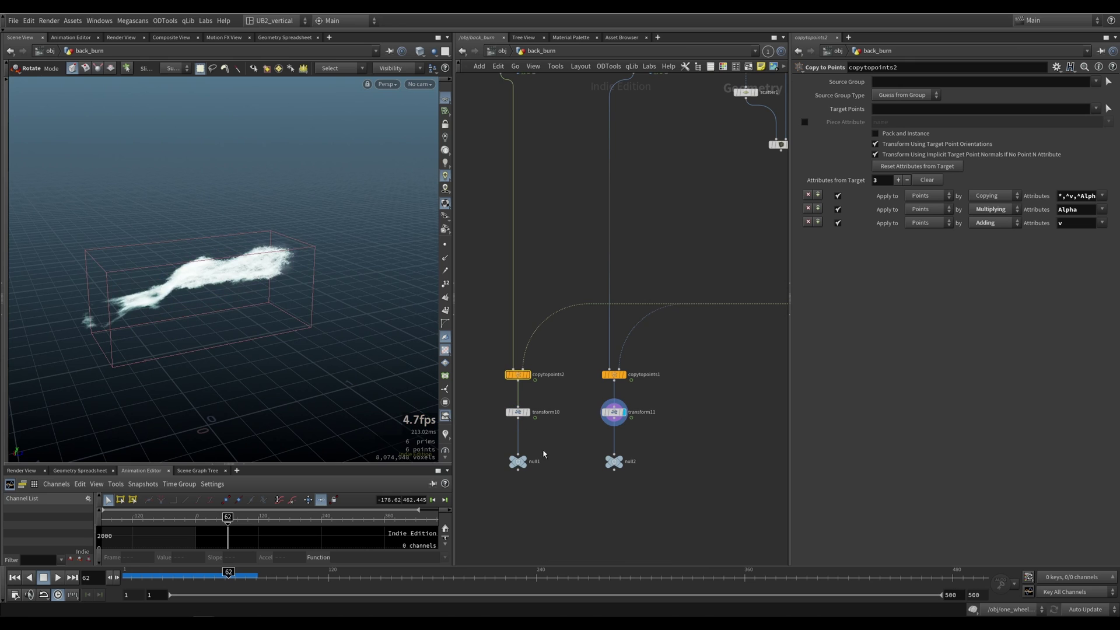
left_click(517, 413)
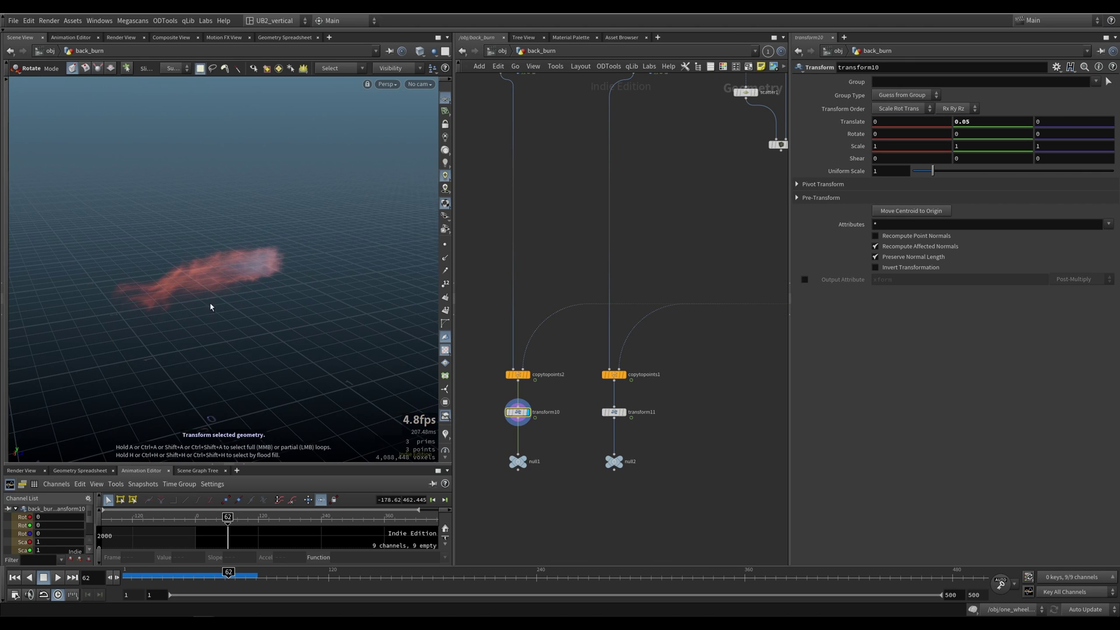
left_click(606, 407)
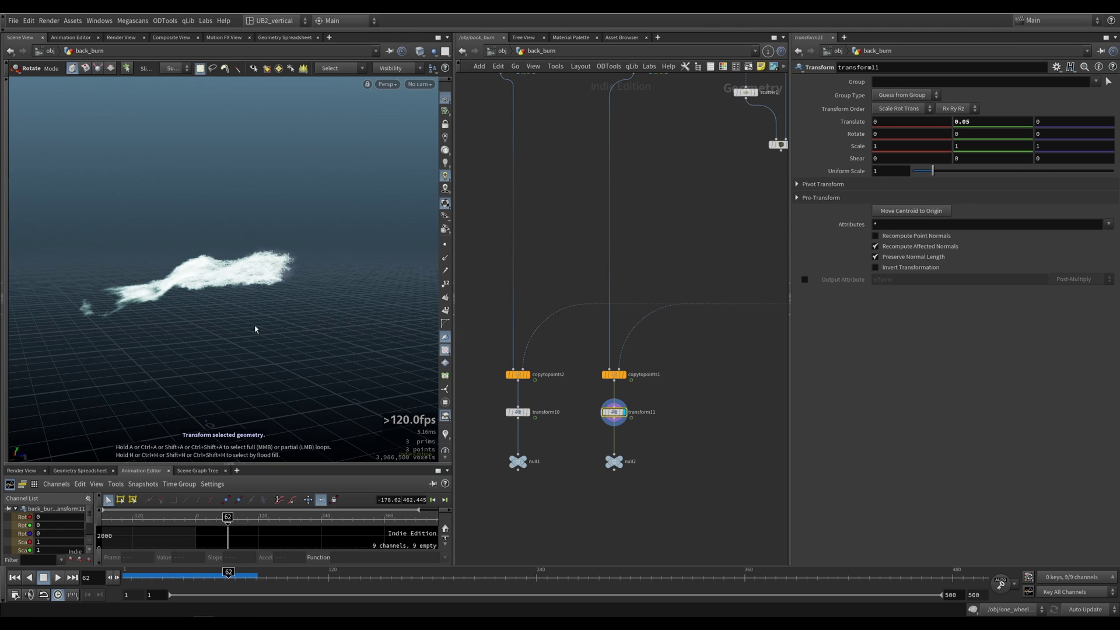
Display create_density1 near the start of the back_burn source chain, frame its points, and show NOISE12's settings.
scroll(645, 388, "down", 5)
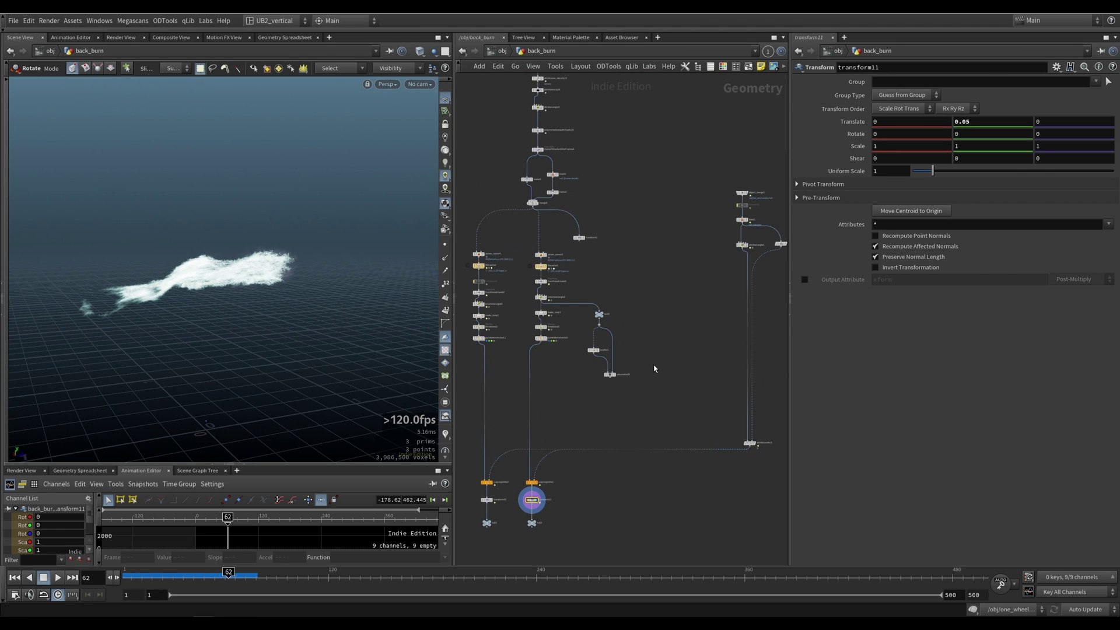
middle_click_drag(672, 308, 653, 425)
scroll(651, 409, "down", 5)
scroll(603, 298, "up", 10)
middle_click_drag(576, 310, 515, 502)
left_click_drag(508, 235, 551, 261)
key("r")
key("space+g")
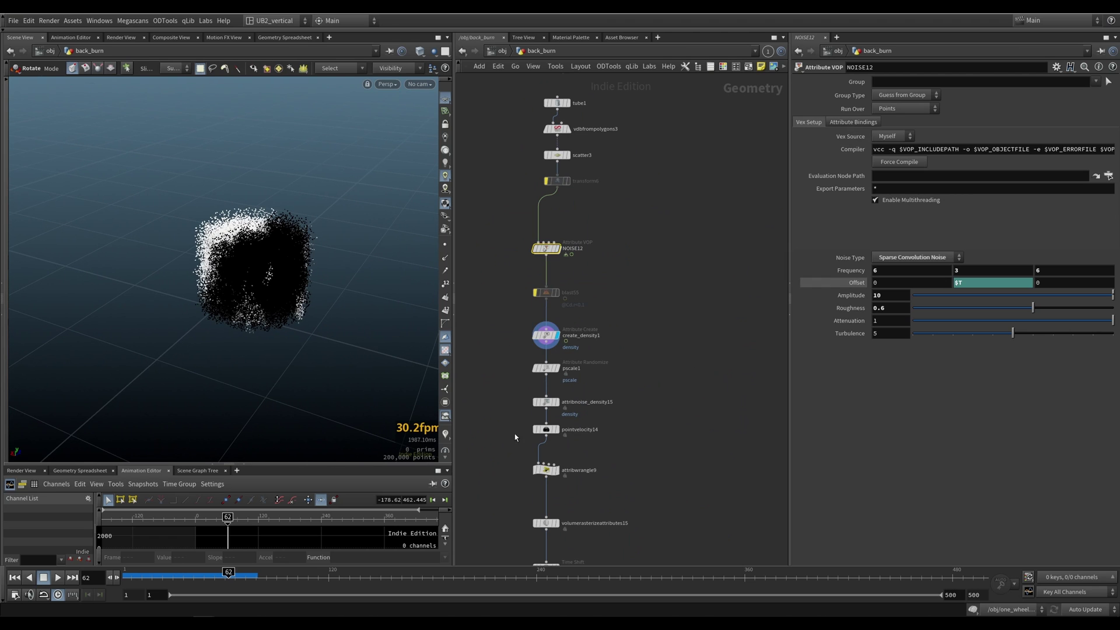
Follow the source chain down and display the volume produced by volumerasterizeattributes15.
middle_click_drag(515, 434, 536, 323)
key("r")
left_click_drag(529, 340, 575, 381)
left_click_drag(515, 392, 581, 432)
middle_click_drag(641, 430, 609, 362)
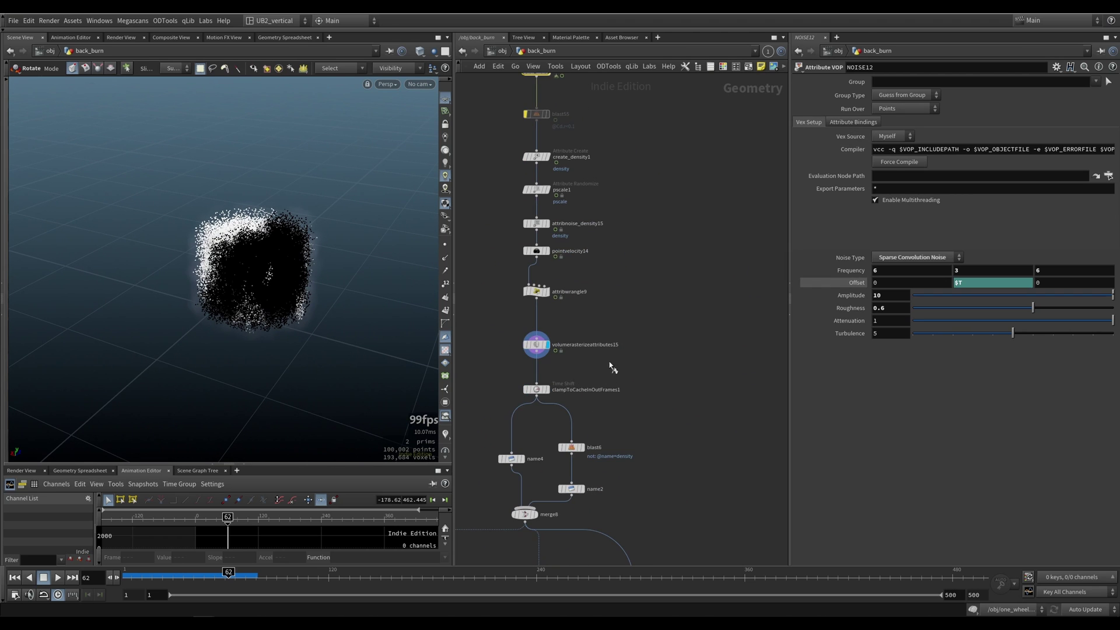
Step through clampToCacheInOutFrames1 and display the merge that combines the name4 and name2 branches.
left_click_drag(511, 380, 572, 414)
key("r")
middle_click_drag(593, 512, 610, 405)
left_click(551, 405)
left_click_drag(501, 399, 572, 429)
middle_click_drag(580, 495, 593, 376)
left_click_drag(545, 310, 548, 344)
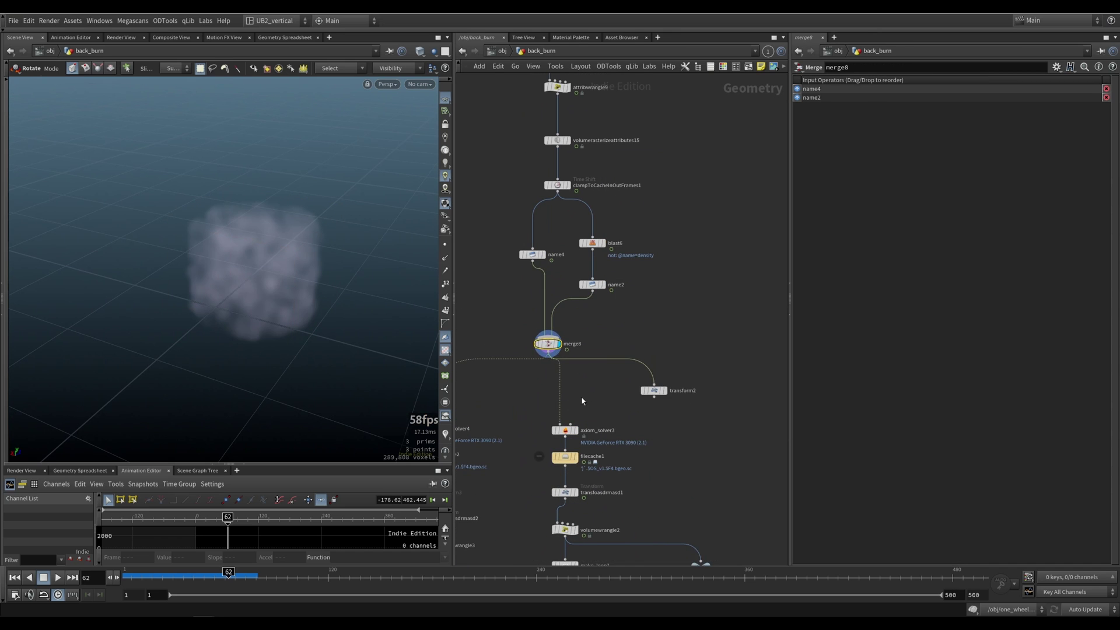
Show name2's density-to-temperature naming settings and examine the source chain from its start down to the Axiom solver.
middle_click_drag(613, 328, 607, 373)
scroll(597, 349, "up", 3)
left_click_drag(608, 338, 610, 258)
scroll(514, 318, "down", 6)
middle_click_drag(513, 319, 546, 437)
scroll(548, 429, "down", 2)
left_click_drag(580, 220, 633, 344)
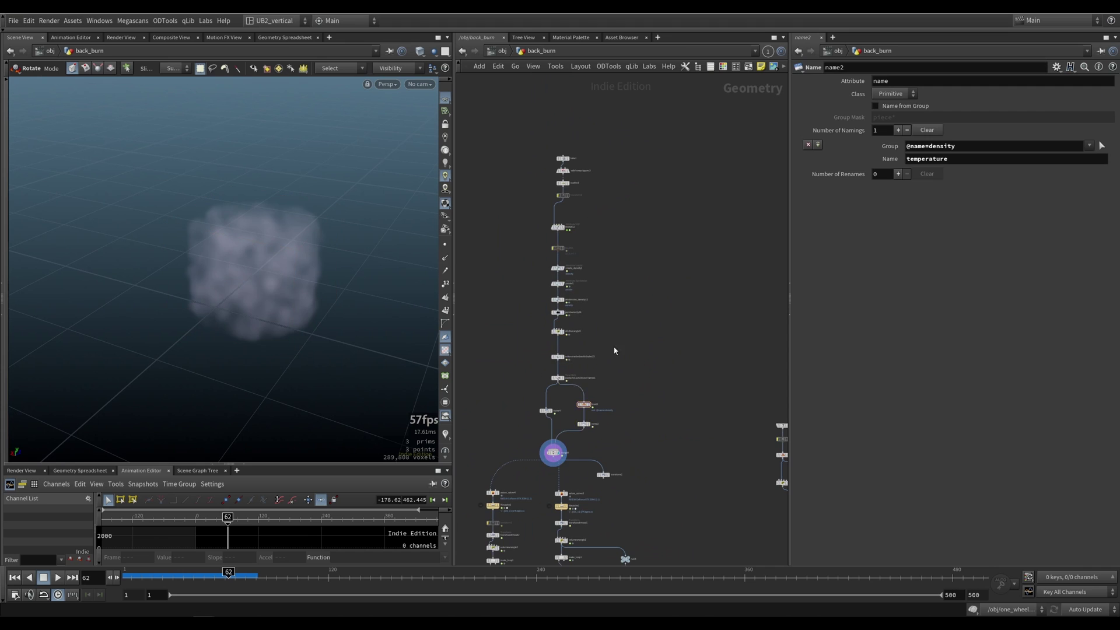
scroll(615, 348, "up", 2)
middle_click_drag(569, 354, 576, 321)
middle_click_drag(538, 490, 535, 427)
scroll(525, 425, "up", 2)
left_click_drag(563, 437, 563, 414)
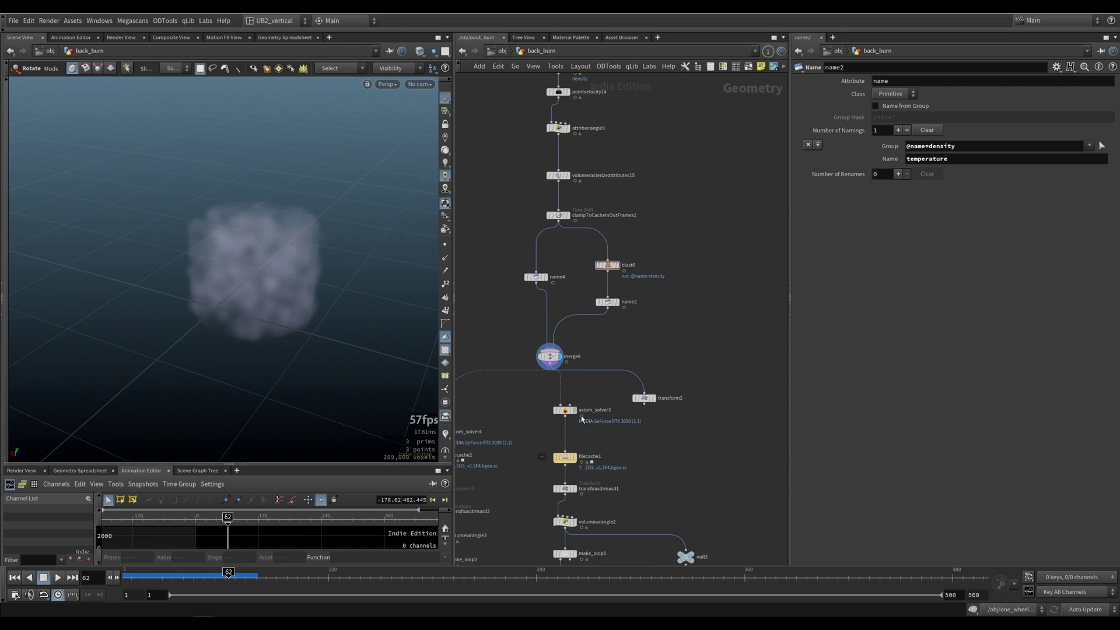
Display filecache1 below the Axiom solver, show its caching settings and examine the cached volume.
middle_click_drag(607, 418, 596, 401)
scroll(620, 398, "down", 2)
left_click(577, 430)
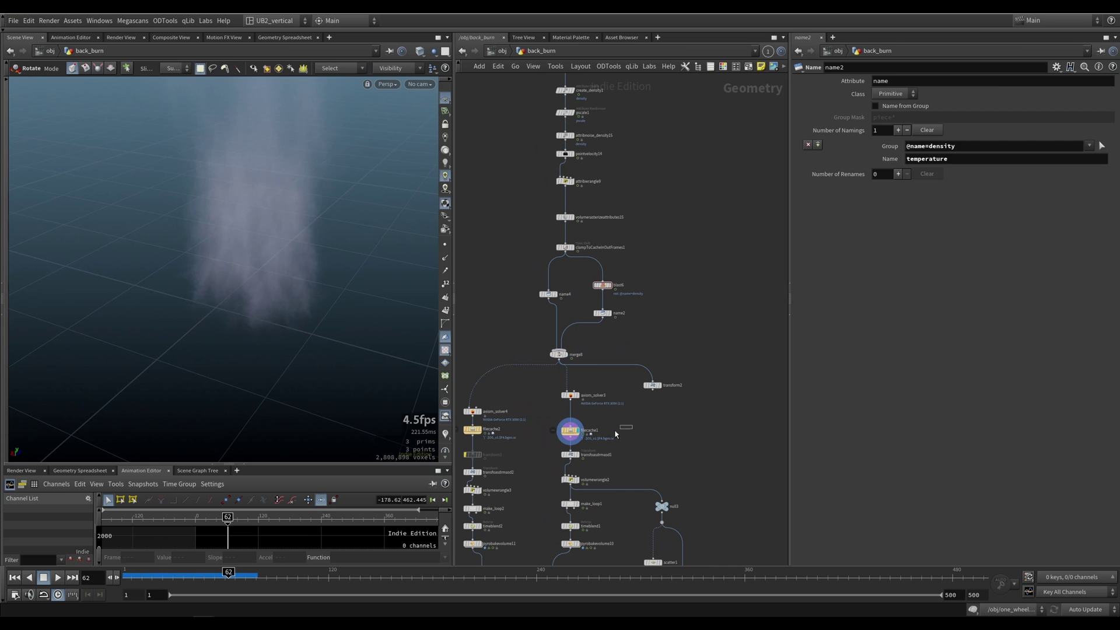
left_click(571, 431)
middle_click_drag(295, 306, 235, 404, "alt")
left_click_drag(235, 405, 217, 372, "alt")
right_click_drag(217, 371, 212, 338, "alt")
left_click_drag(211, 338, 258, 353, "alt")
Play filecache1's cached simulation from the first frame, stop it at frame 21 and examine the volume from other angles.
key("ctrl+Up")
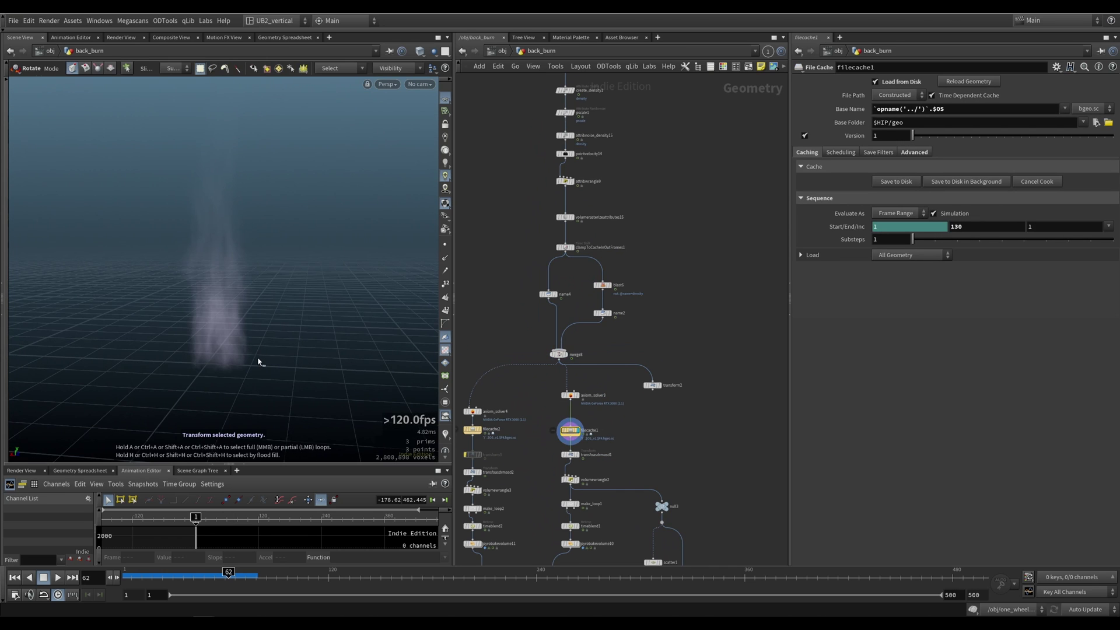
key("Up")
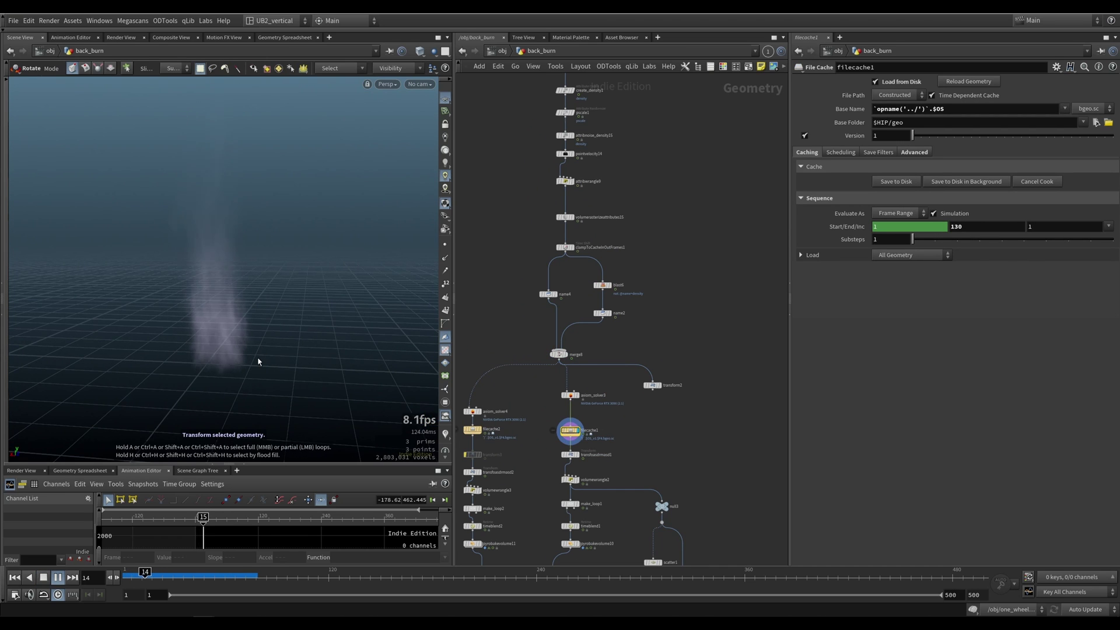
key("Up")
left_click_drag(185, 327, 202, 330, "alt")
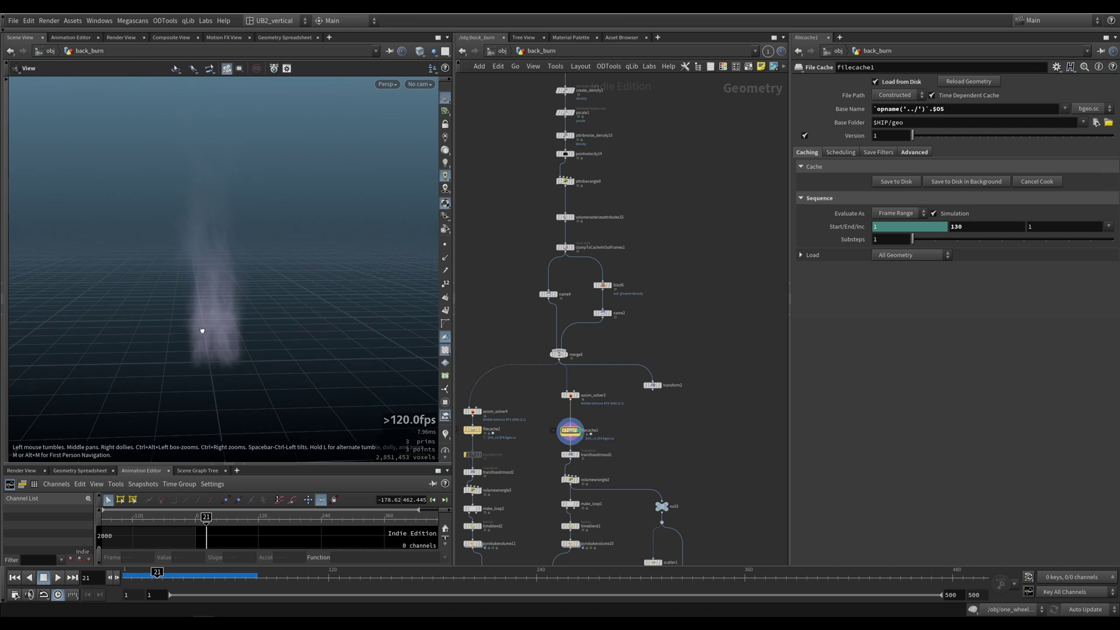
right_click_drag(203, 330, 215, 338, "alt")
left_click_drag(215, 338, 223, 329, "alt")
right_click_drag(223, 329, 200, 340, "alt")
middle_click_drag(201, 340, 176, 380, "alt")
Follow the chain down to copytopoints1, display its output and show its settings.
middle_click_drag(665, 449, 536, 278)
scroll(610, 313, "down", 5)
scroll(556, 387, "up", 5)
middle_click_drag(556, 386, 579, 408)
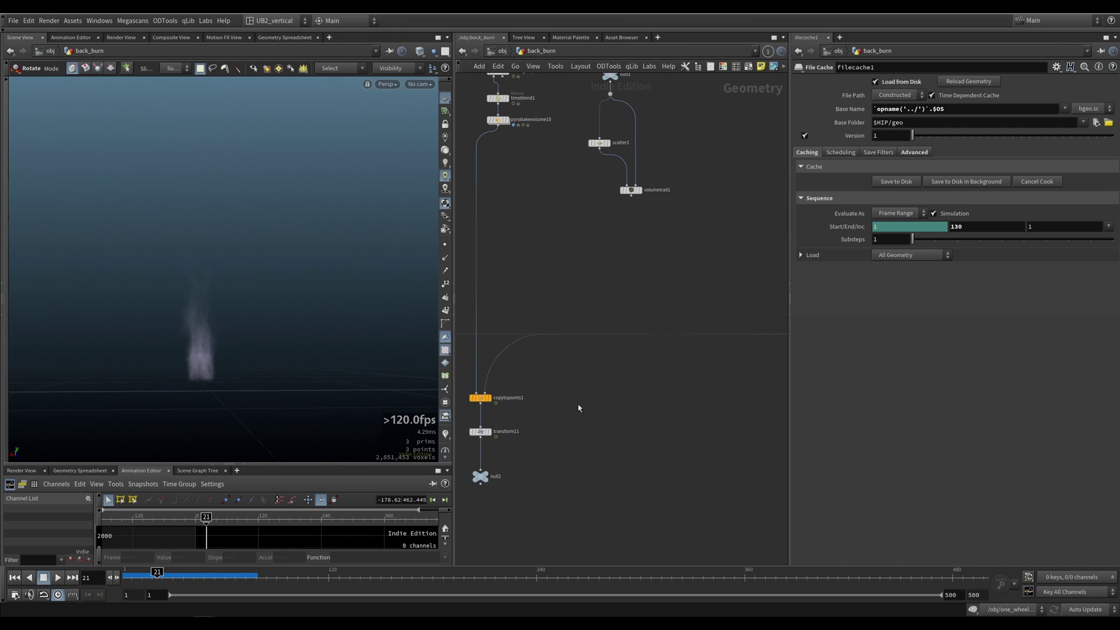
key("space+f")
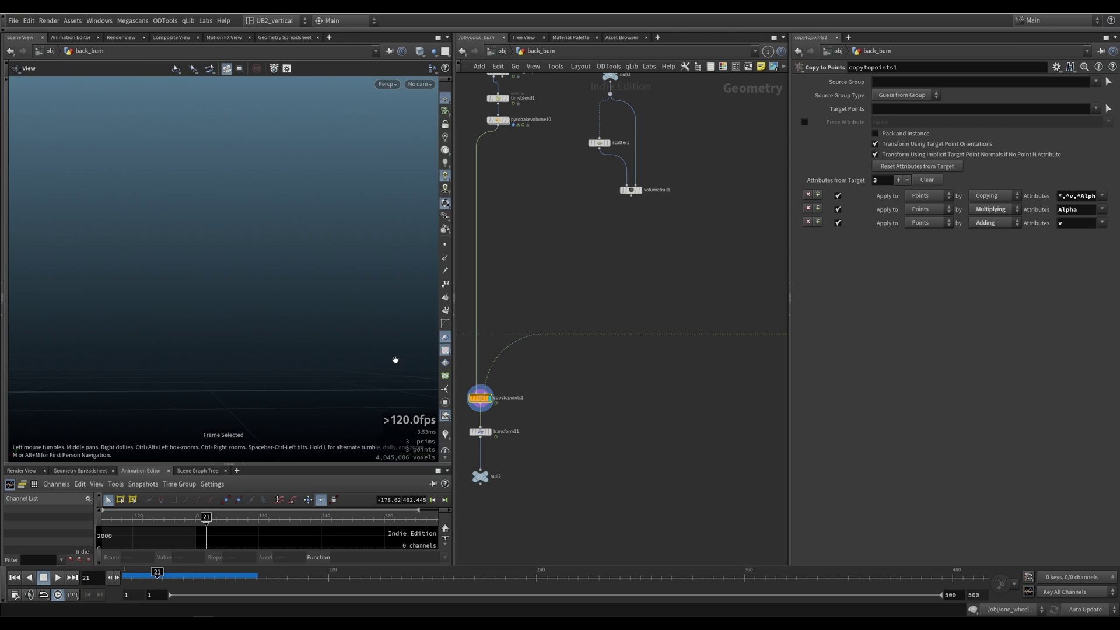
Turn on the template display of object_merge1 so the car geometry shows as reference.
middle_click_drag(782, 257, 578, 433)
scroll(598, 385, "down", 5)
scroll(586, 362, "up", 5)
left_click(688, 246)
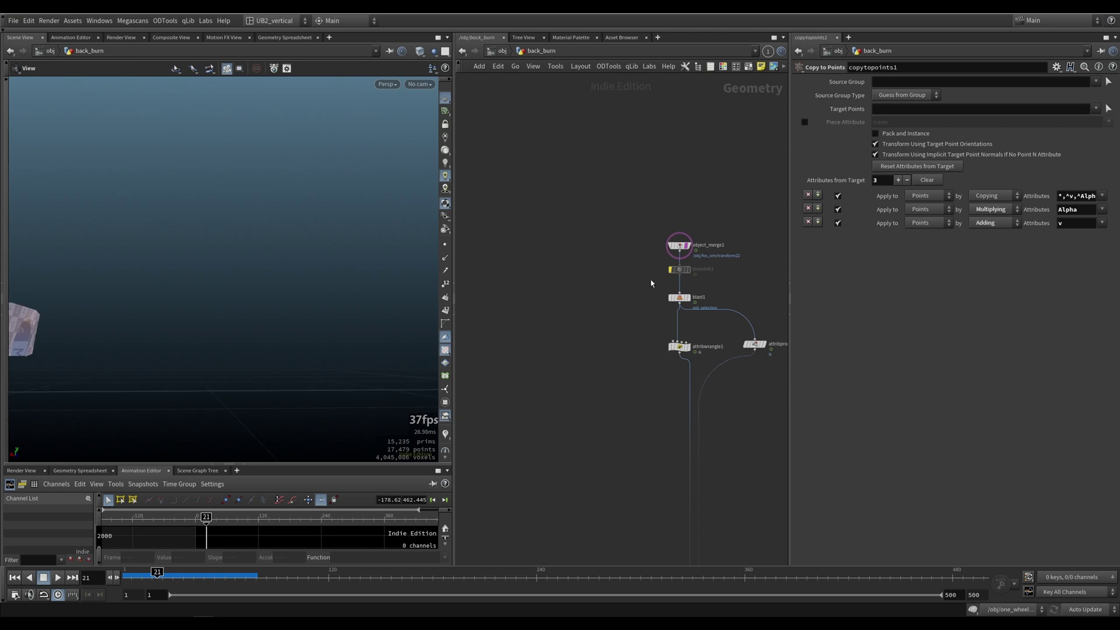
Frame the rear of the car with the exhaust flame and move the timeline to frame 41.
left_click_drag(98, 313, 183, 286)
scroll(183, 285, "up", 5)
middle_click_drag(182, 285, 253, 305)
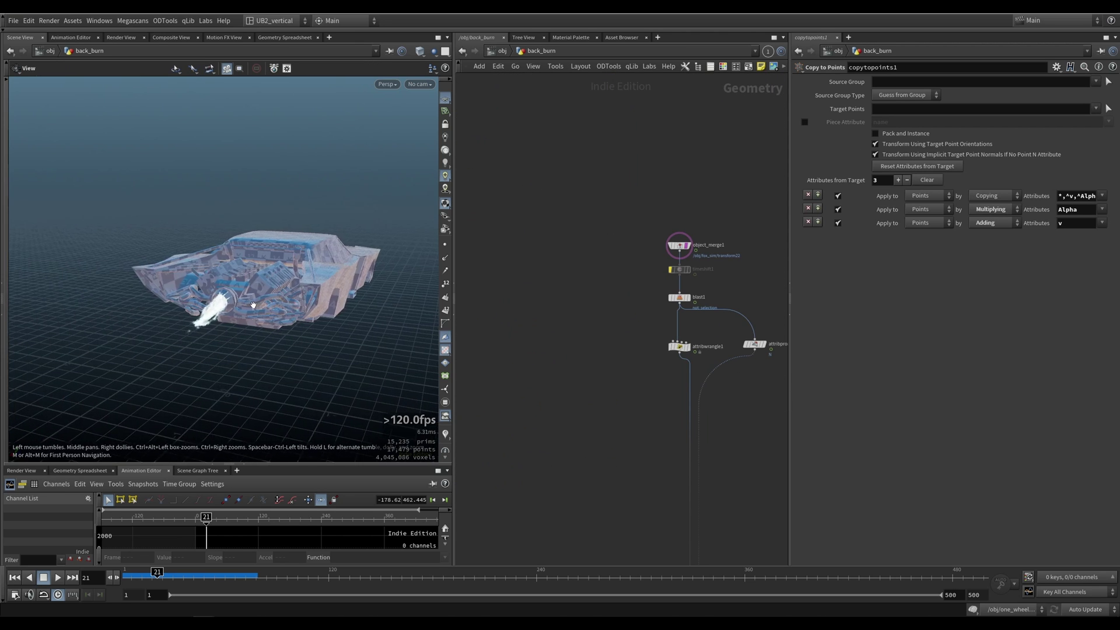
left_click_drag(252, 305, 222, 298)
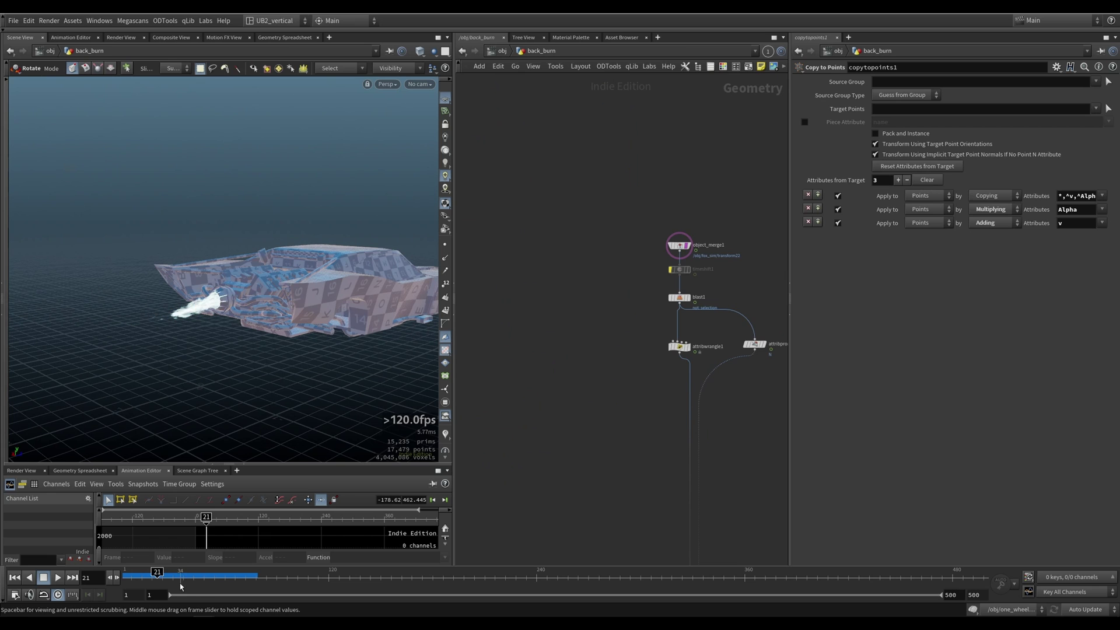
left_click_drag(192, 581, 193, 579)
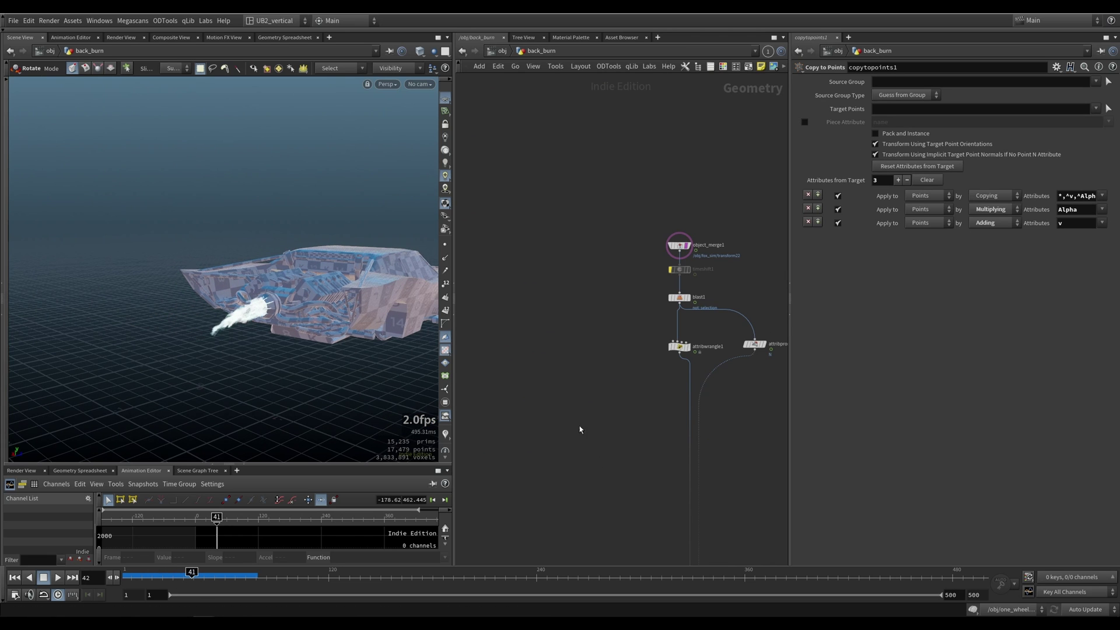
Display filecache1 again and examine where its volume sits relative to the car.
mouse_move(704, 365)
middle_mouse_down()
mouse_move(617, 383)
mouse_move(688, 351)
middle_mouse_up()
middle_click_drag(600, 292, 602, 341)
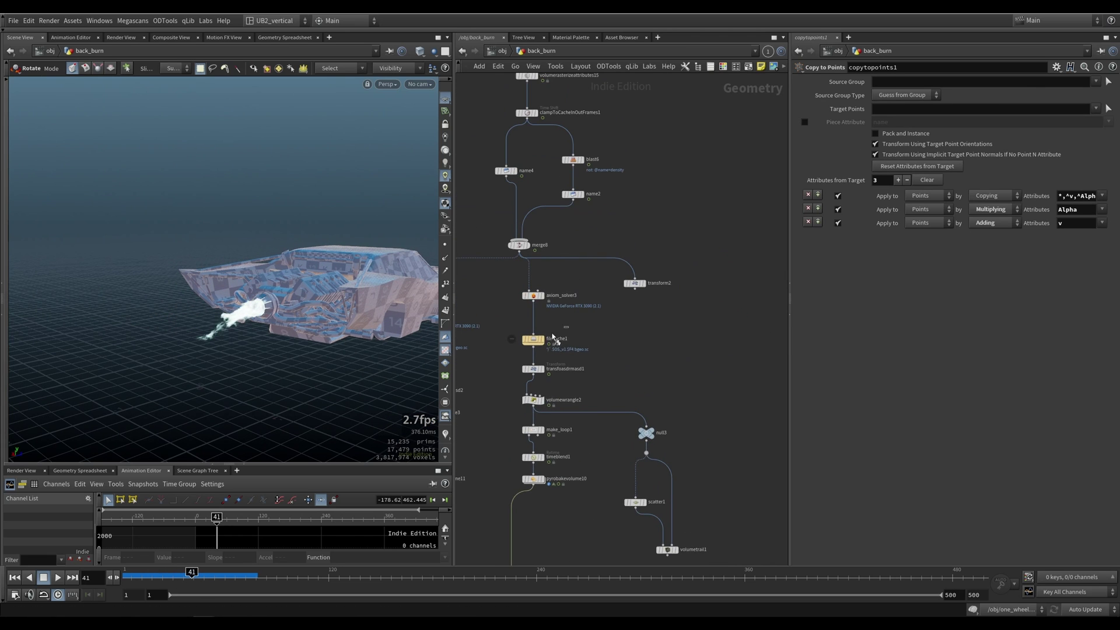
left_click(542, 339)
left_click_drag(170, 344, 315, 355, "alt")
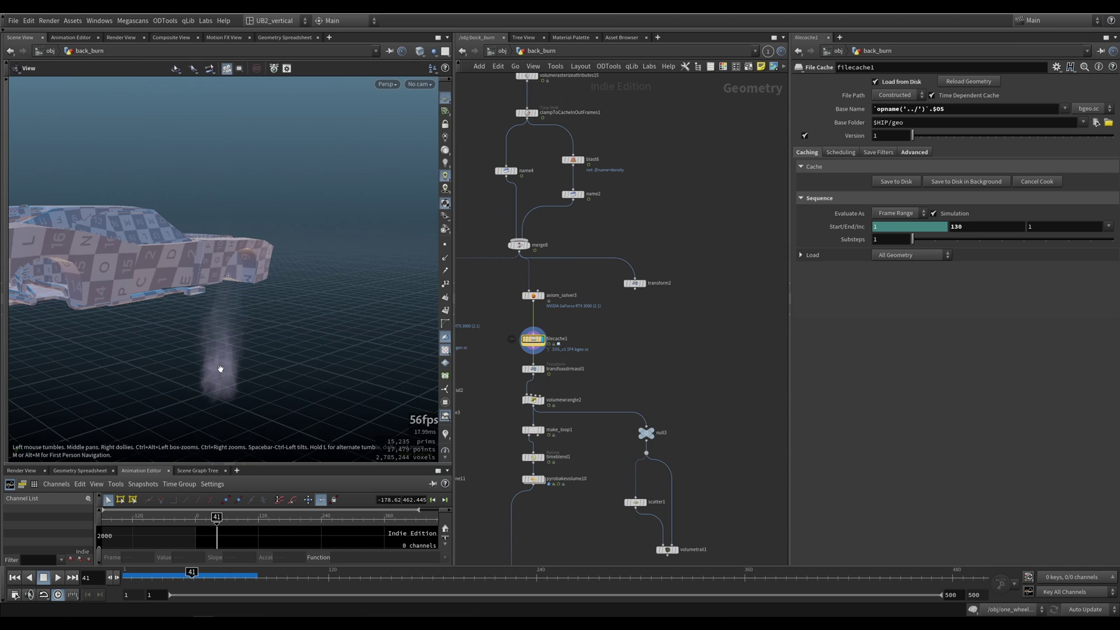
left_click_drag(220, 369, 76, 366)
Display pyrobakevolume10 against the car and show make_loop1's loop settings.
middle_click_drag(582, 482, 575, 414)
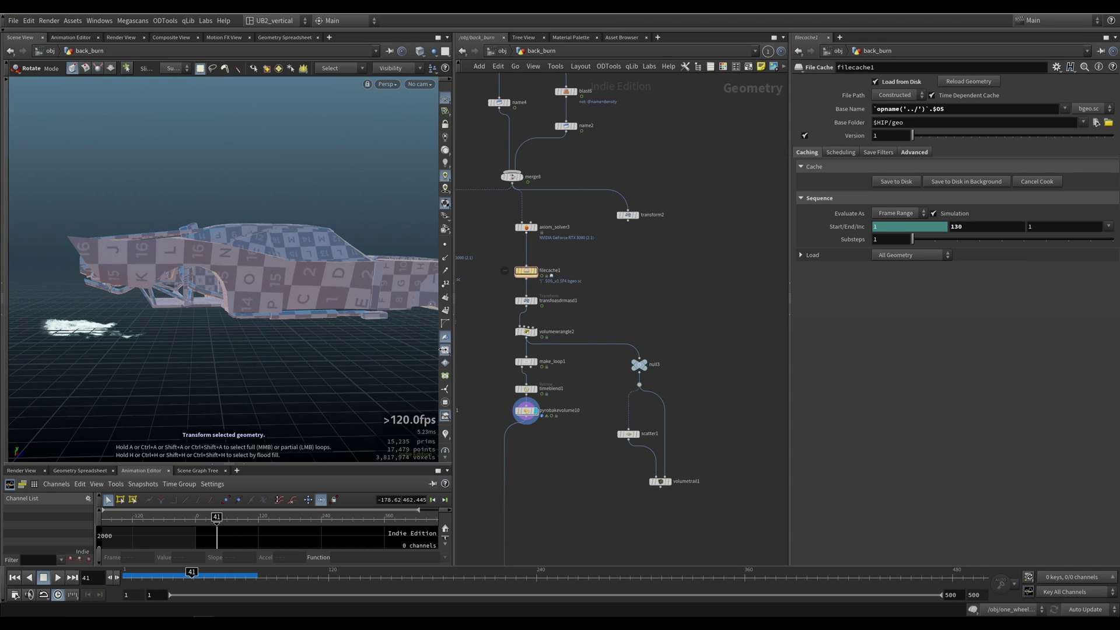
middle_click_drag(110, 337, 251, 344)
left_click_drag(251, 345, 327, 349)
scroll(506, 375, "up", 3)
left_click_drag(486, 342, 562, 380)
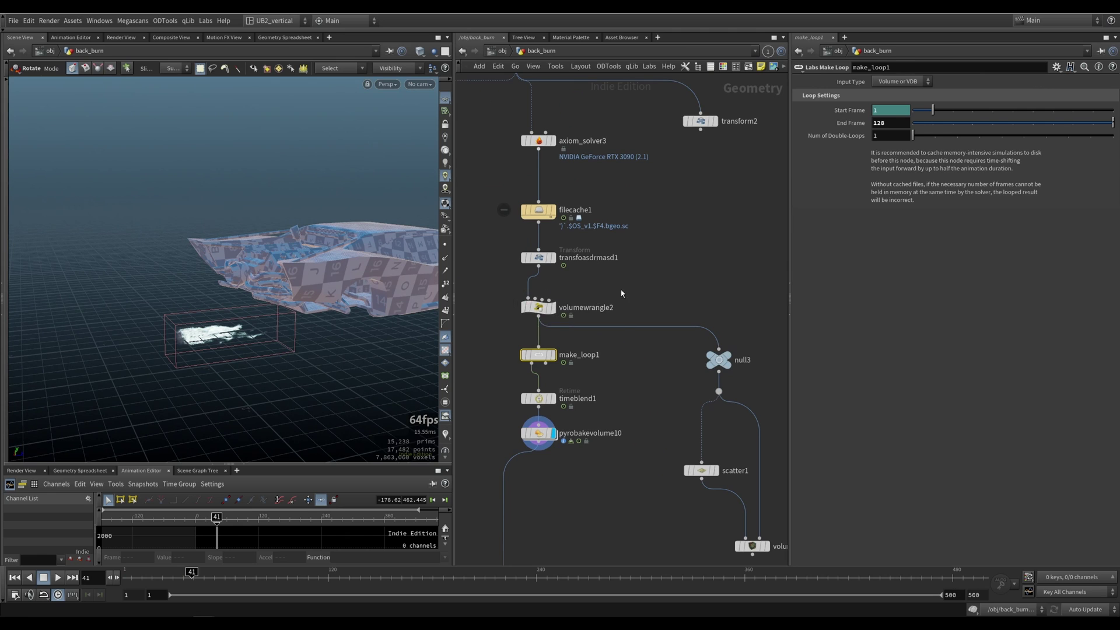
Show volumewrangle2's VEX code that multiplies the vel volume by the xform matrix.
left_click(592, 308)
middle_click_drag(593, 308, 577, 346)
middle_click_drag(600, 416, 578, 379)
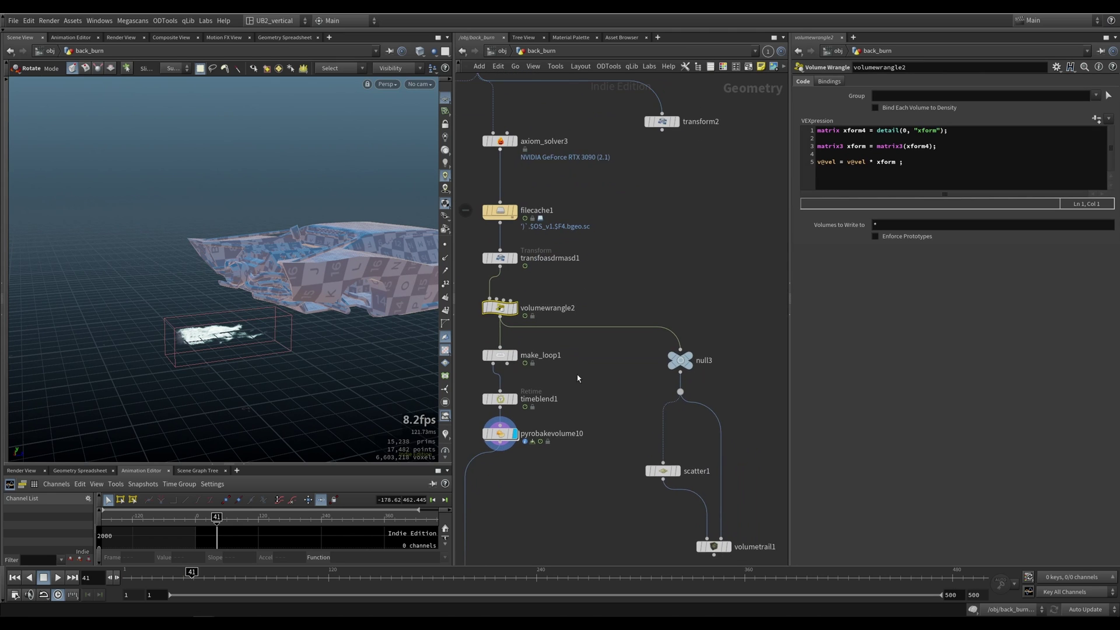
middle_click_drag(587, 309, 645, 307)
scroll(520, 335, "up", 2)
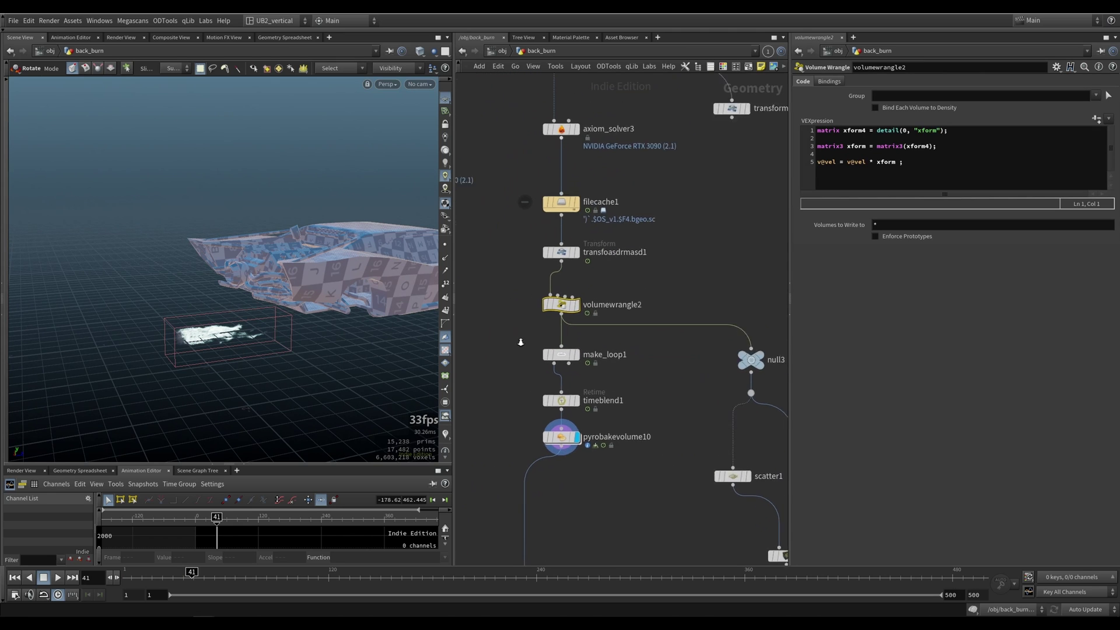
middle_click_drag(678, 386, 624, 378)
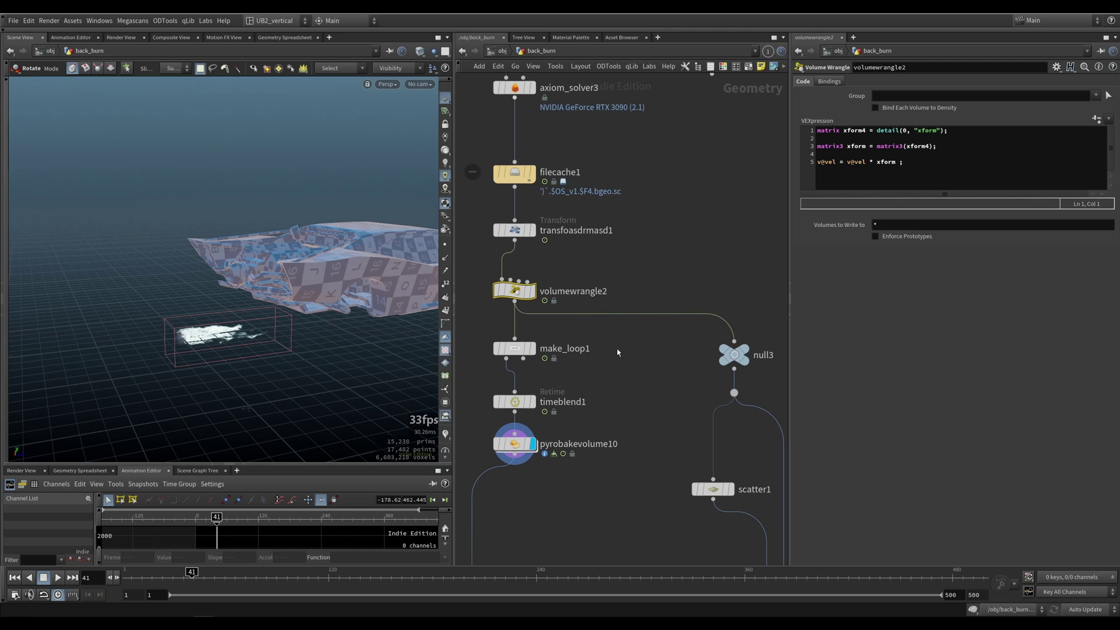
Display transfoasdrmasd1 below filecache1 and show its transform settings.
left_click(532, 231)
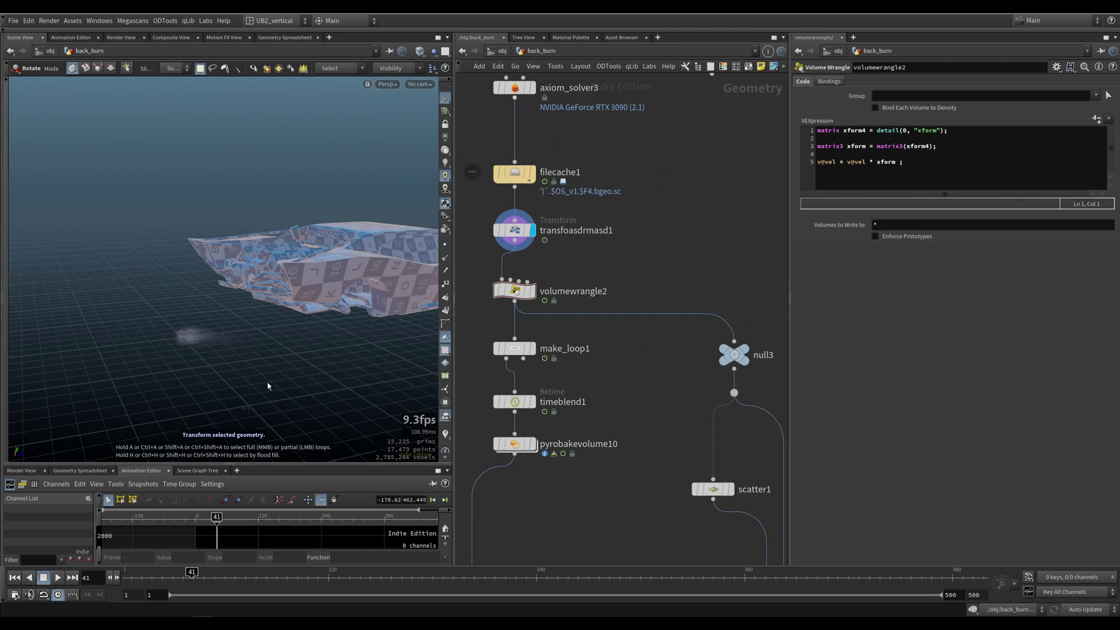
scroll(570, 251, "up", 3)
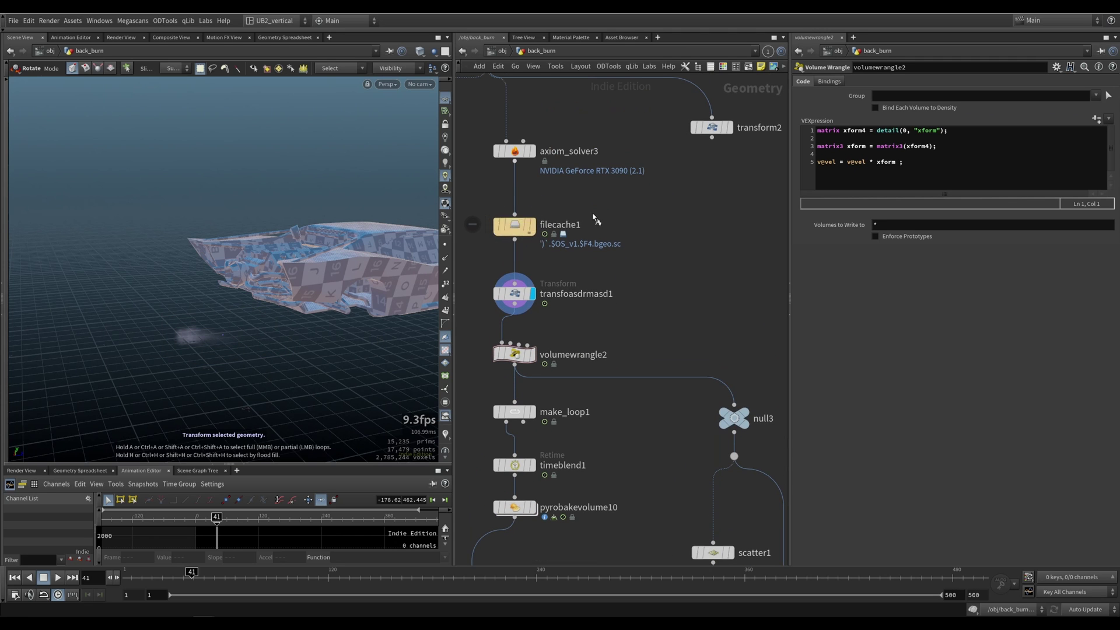
left_click(533, 226)
left_click(532, 293)
left_click(515, 293)
Bypass transfoasdrmasd1 to compare the volume without its transform.
scroll(215, 352, "up", 5)
left_click_drag(206, 296, 352, 278, "alt")
key("r")
key("b")
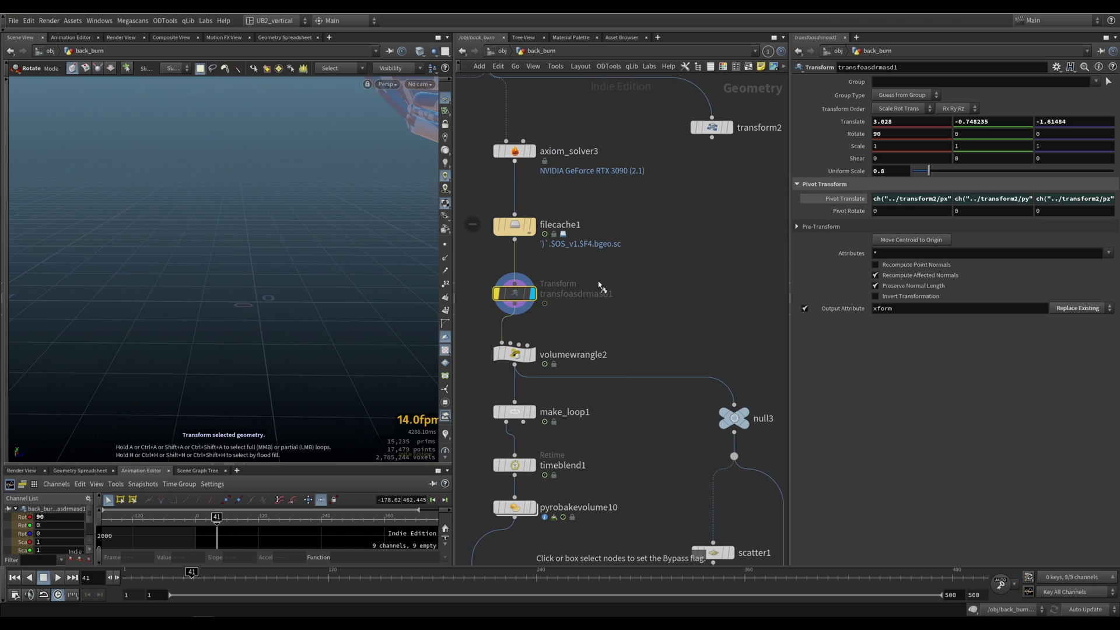
Turn off the template display of object_merge1 to hide the car geometry.
key("f")
scroll(750, 309, "down", 9)
middle_click_drag(749, 309, 499, 335)
scroll(598, 291, "up", 6)
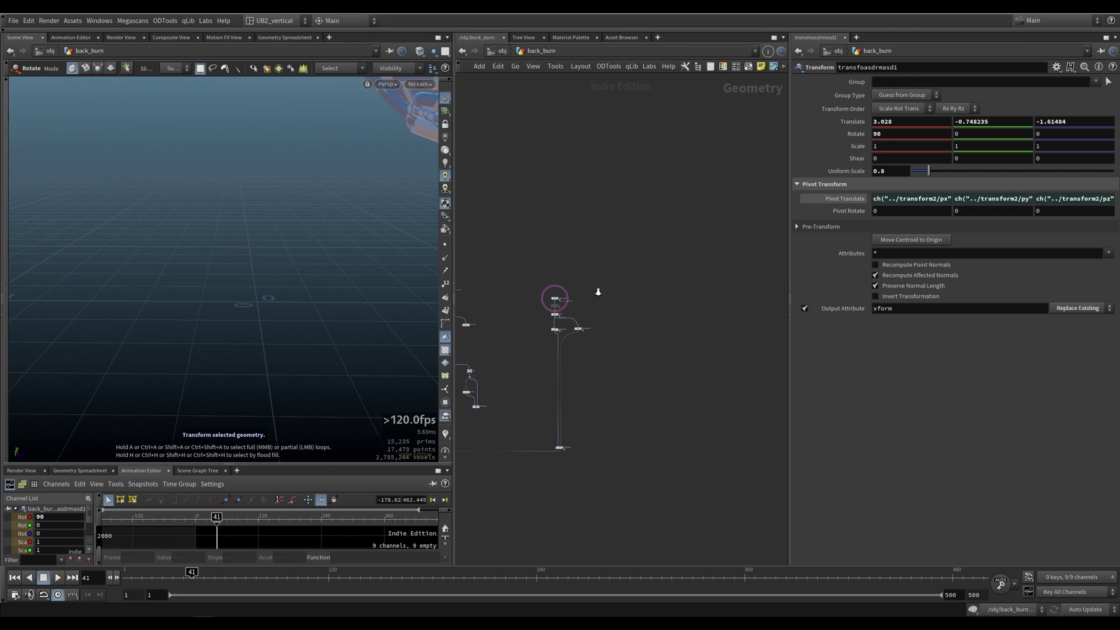
key("e")
left_click(509, 297)
Re-enable transfoasdrmasd1 and frame its transformed volume in the viewport.
key("f")
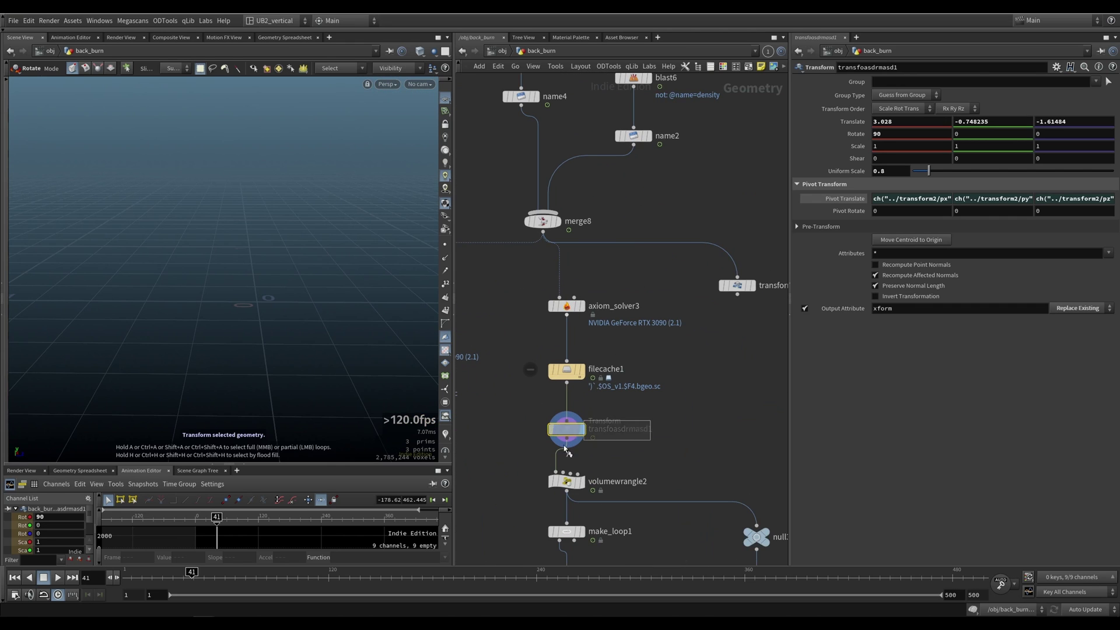
key("space+f")
right_click_drag(179, 307, 85, 380, "alt")
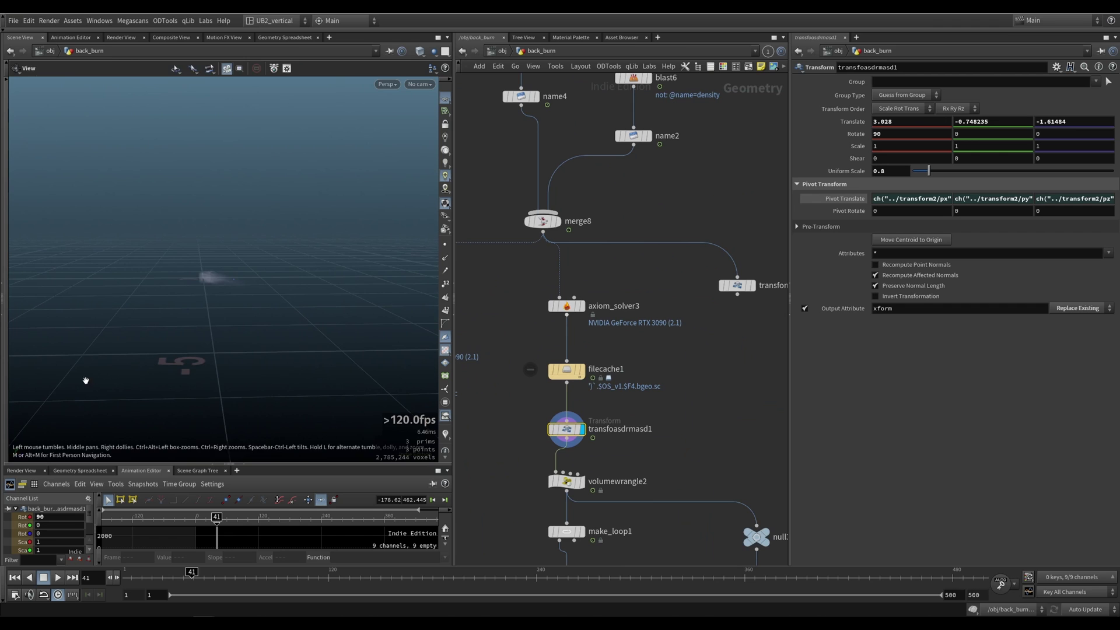
left_click(525, 452)
middle_click_drag(366, 304, 203, 348, "alt")
left_click_drag(203, 347, 225, 335, "alt")
key("q")
left_click(658, 426)
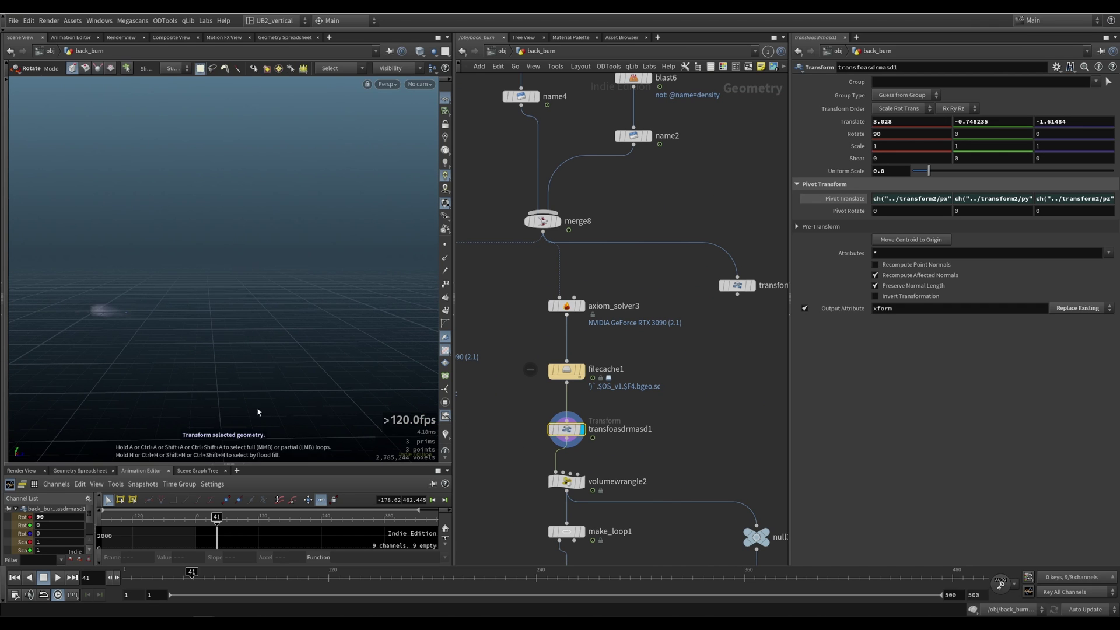
Examine transfoasdrmasd1's rotated volume up close from several angles.
middle_click_drag(258, 412, 336, 411, "alt")
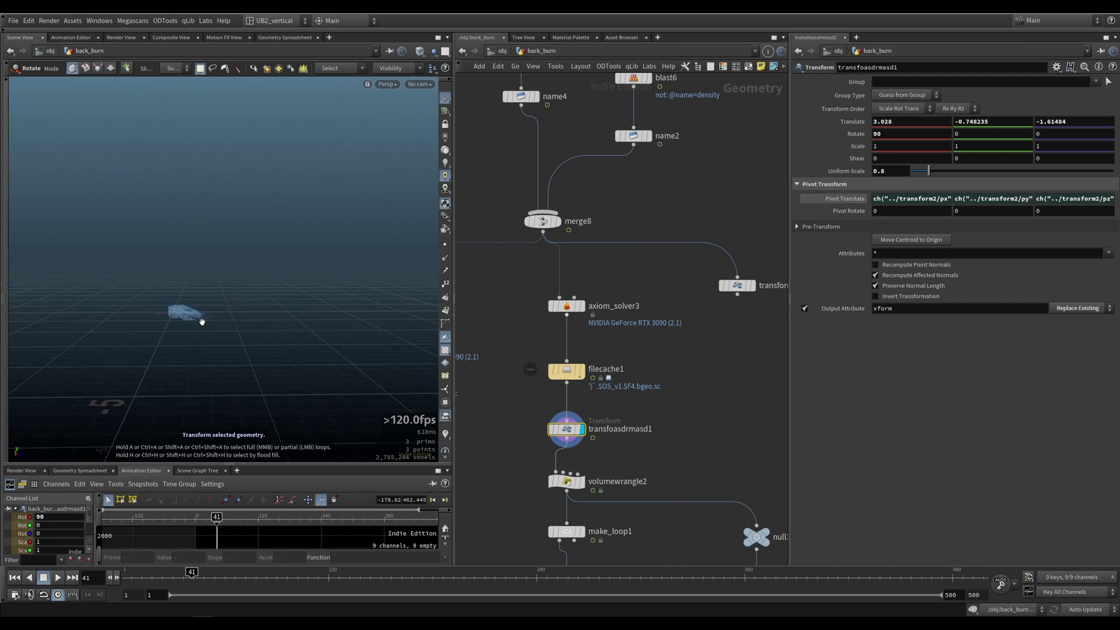
left_click_drag(201, 322, 162, 327, "alt")
right_click_drag(163, 327, 157, 304, "alt")
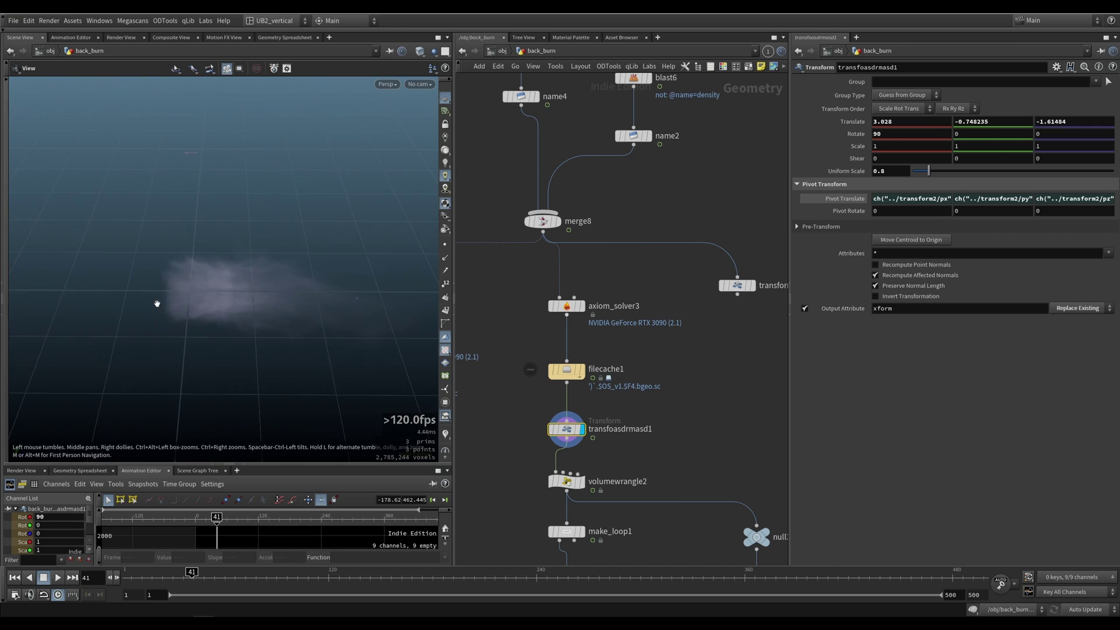
key("r")
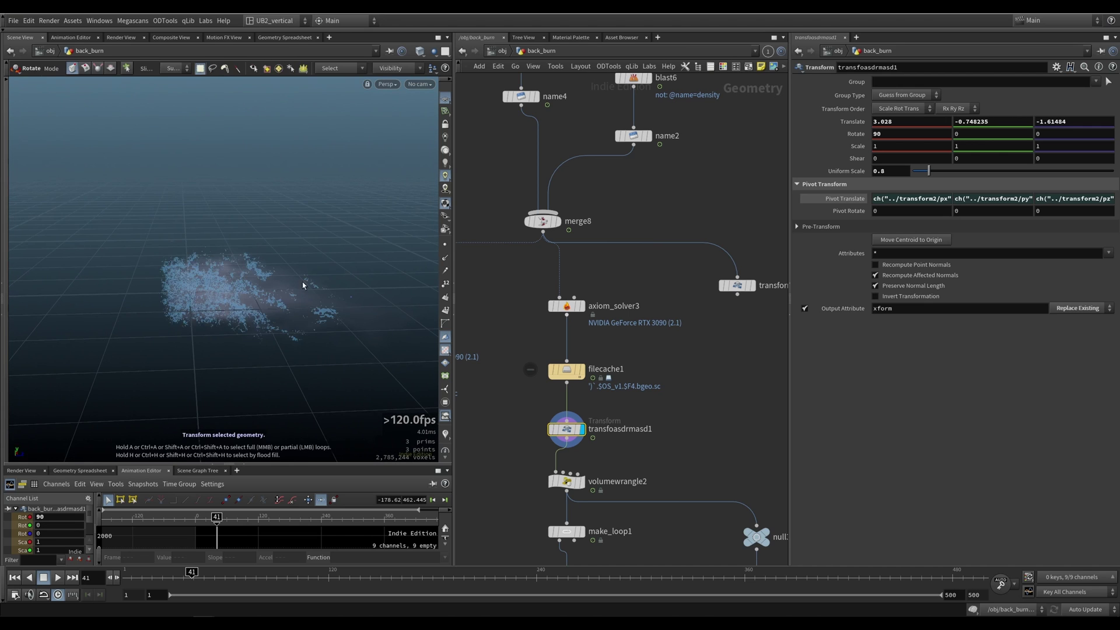
left_click_drag(259, 385, 290, 362, "alt")
Display volumetrail1's velocity trails and connect null3's input directly to transfoasdrmasd1's output.
middle_click_drag(646, 429, 597, 310)
middle_click_drag(635, 400, 547, 370)
key("r")
left_click(688, 482)
left_click_drag(497, 271, 495, 270)
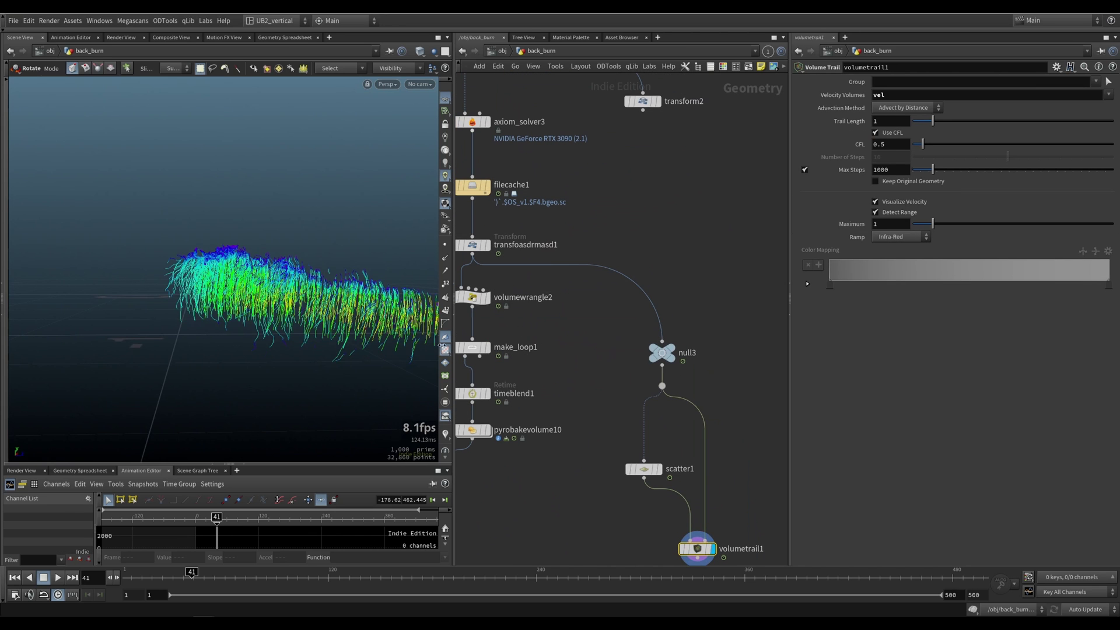
left_click_drag(201, 344, 282, 320, "alt")
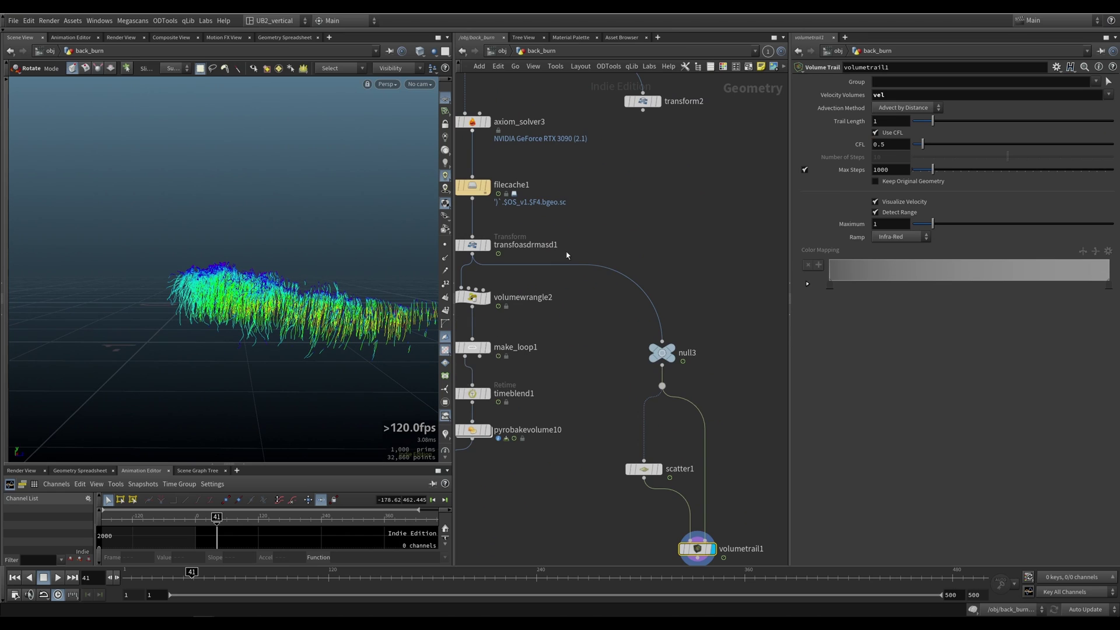
Check transfoasdrmasd1's xform output attribute and the detail(0, "xform") lookup in volumewrangle2's code.
middle_click_drag(547, 239, 582, 277)
left_click(601, 255)
left_click_drag(198, 314, 168, 327, "alt")
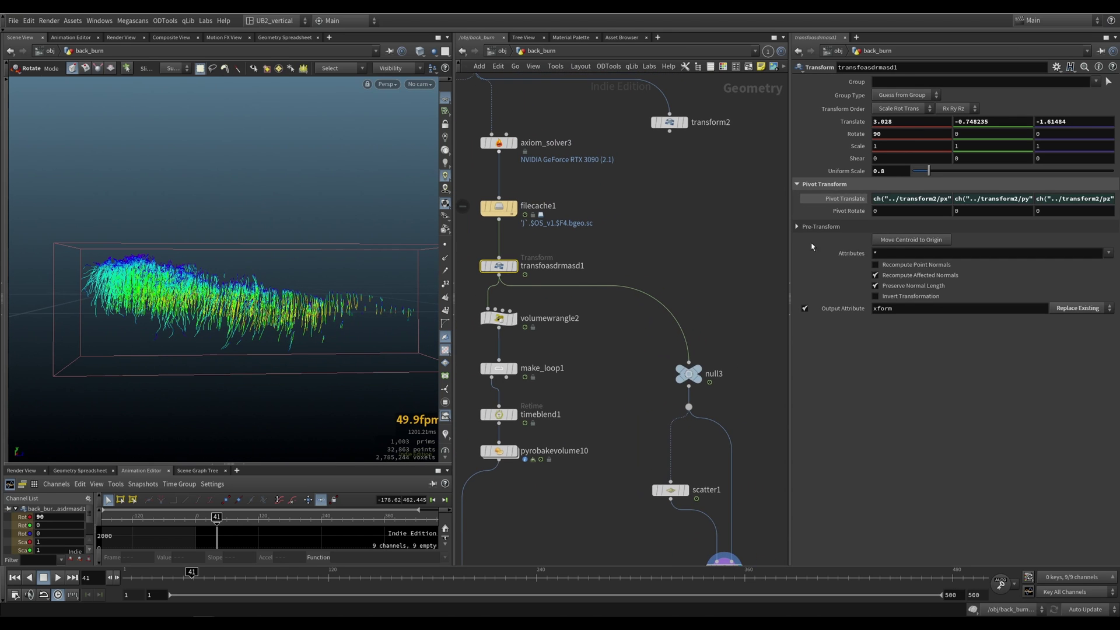
left_click(605, 282)
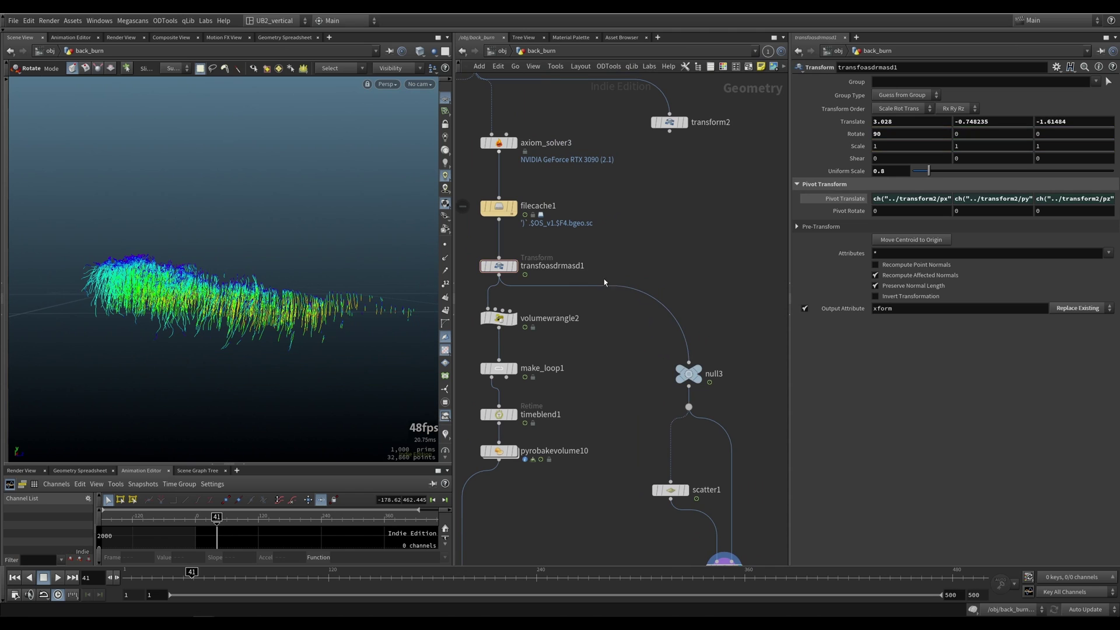
middle_click_drag(556, 285, 577, 287)
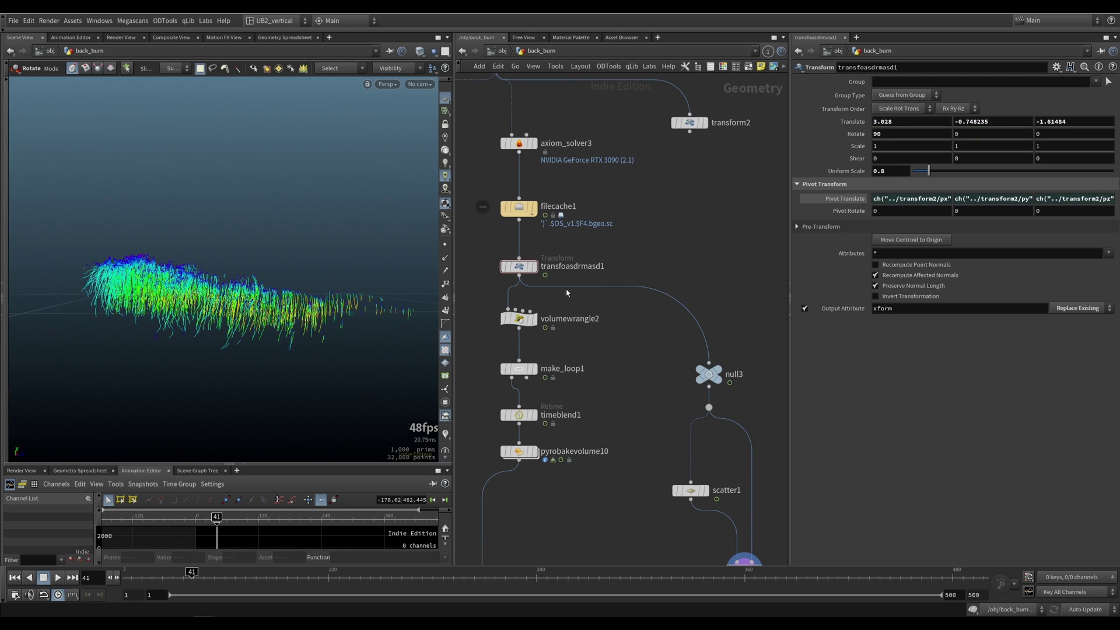
left_click(519, 319)
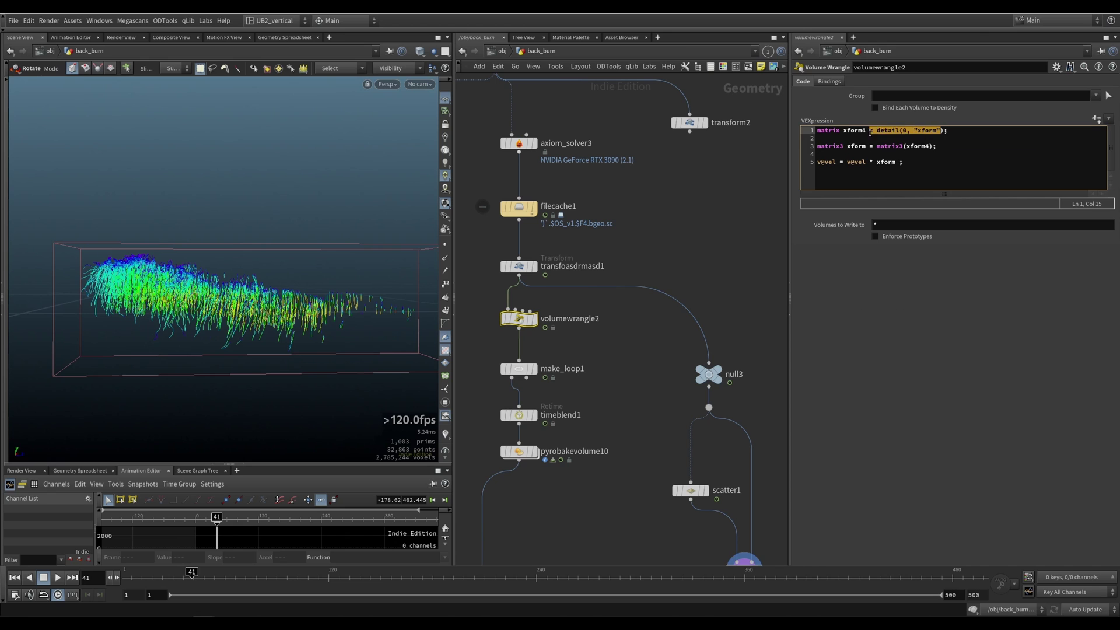
Display transfoasdrmasd1 and show the Geometry Spreadsheet in an enlarged lower pane.
left_click(520, 266)
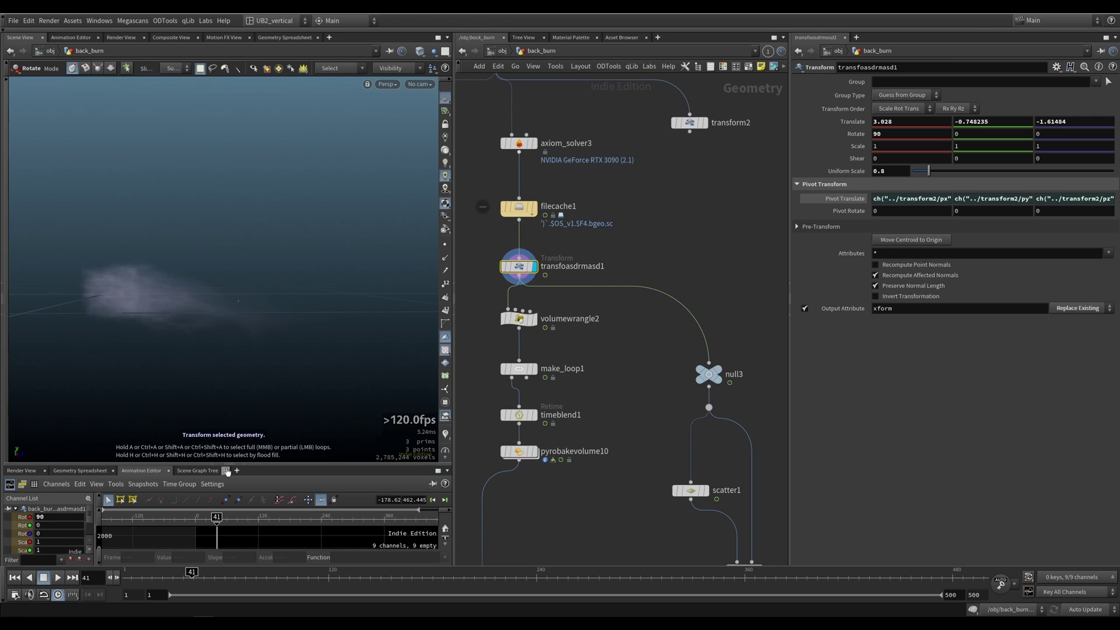
left_click_drag(232, 465, 232, 371)
left_click(80, 375)
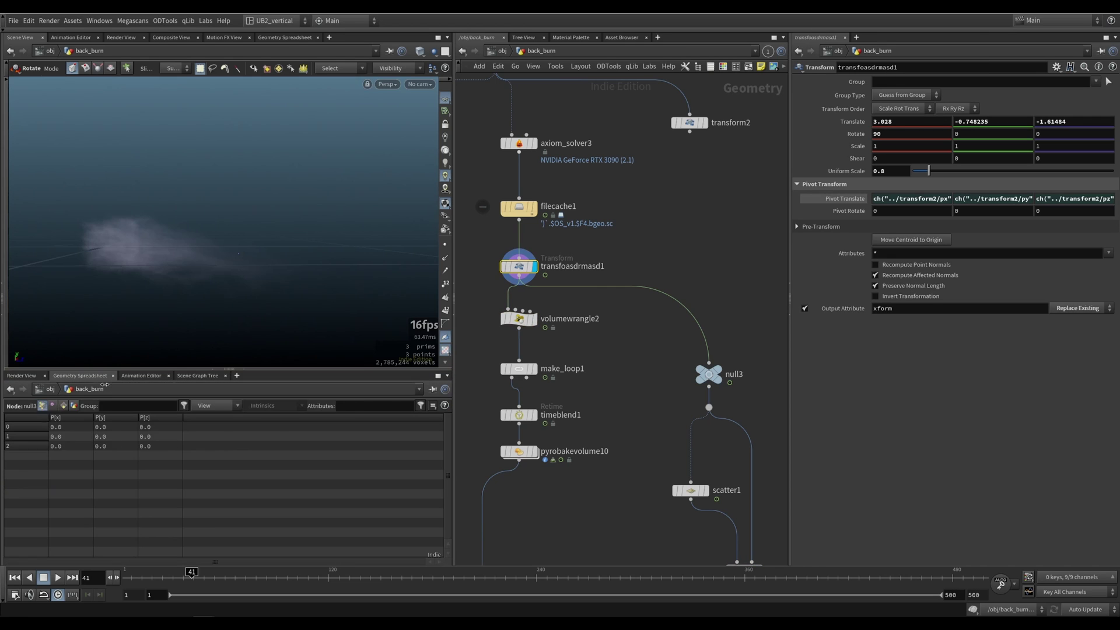
Check the xform matrix among transfoasdrmasd1's detail attributes, and display volumewrangle2 with its velocity rotation code.
left_click(107, 405)
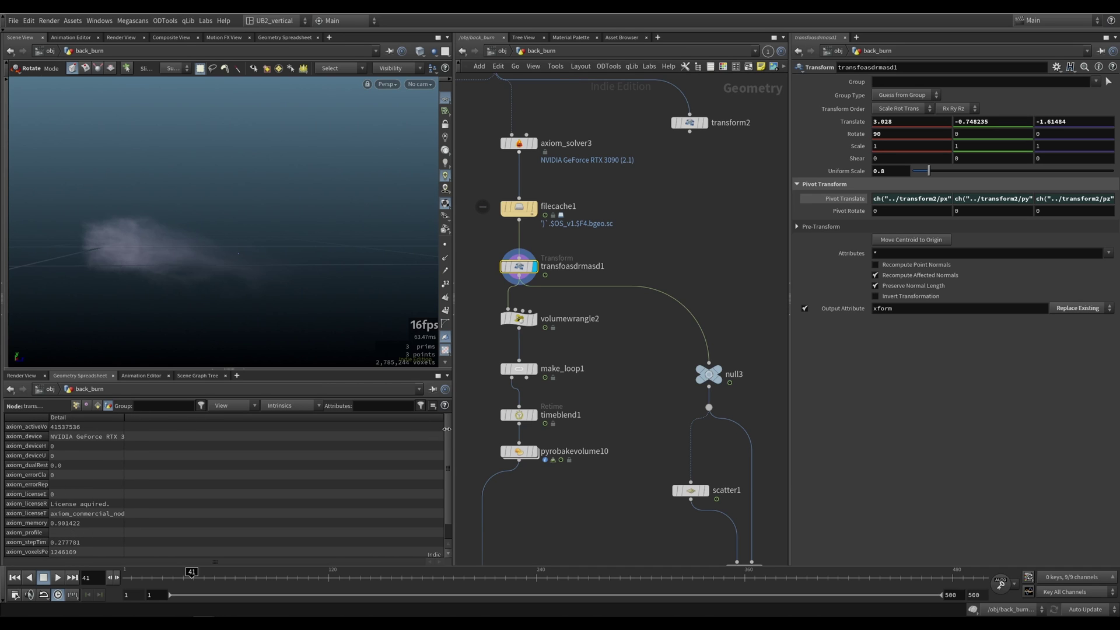
scroll(204, 551, "down", 2)
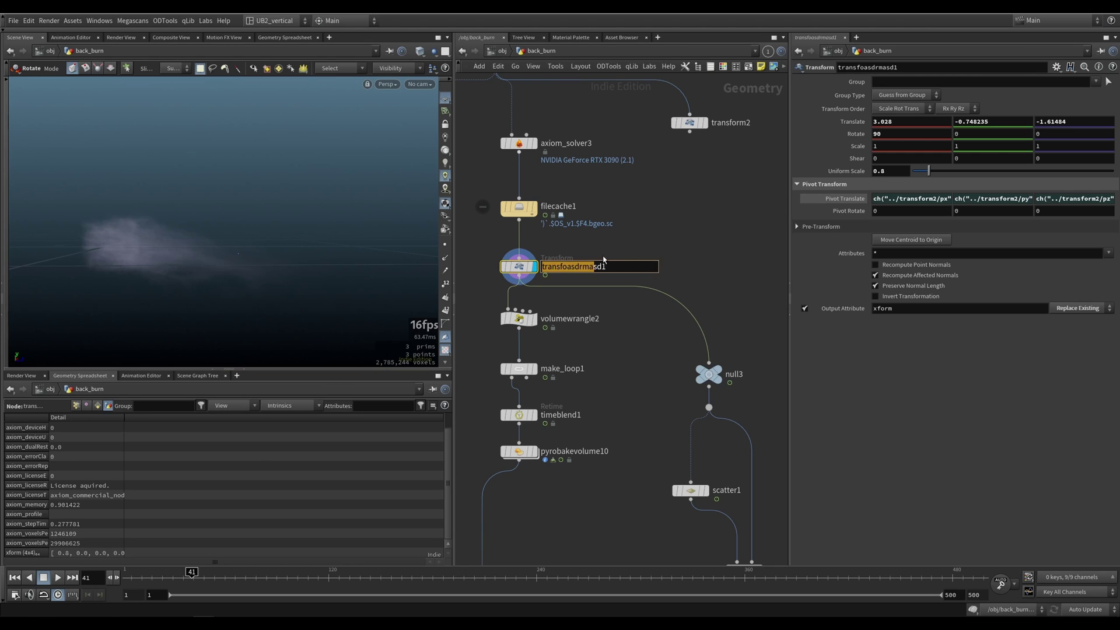
left_click(575, 318)
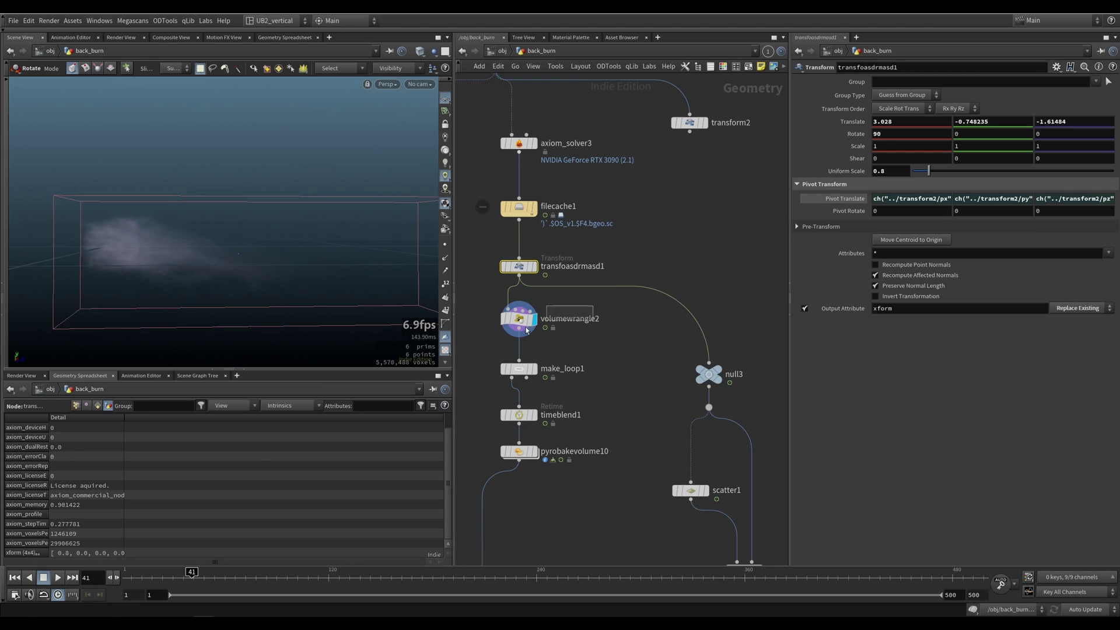
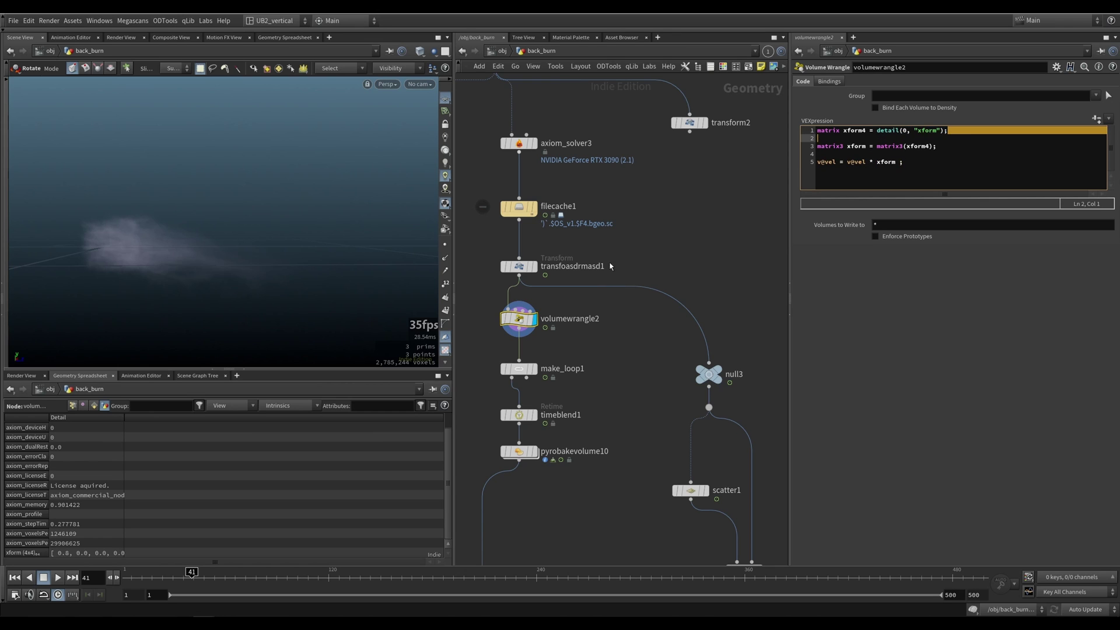
left_click(519, 266)
left_click(519, 319)
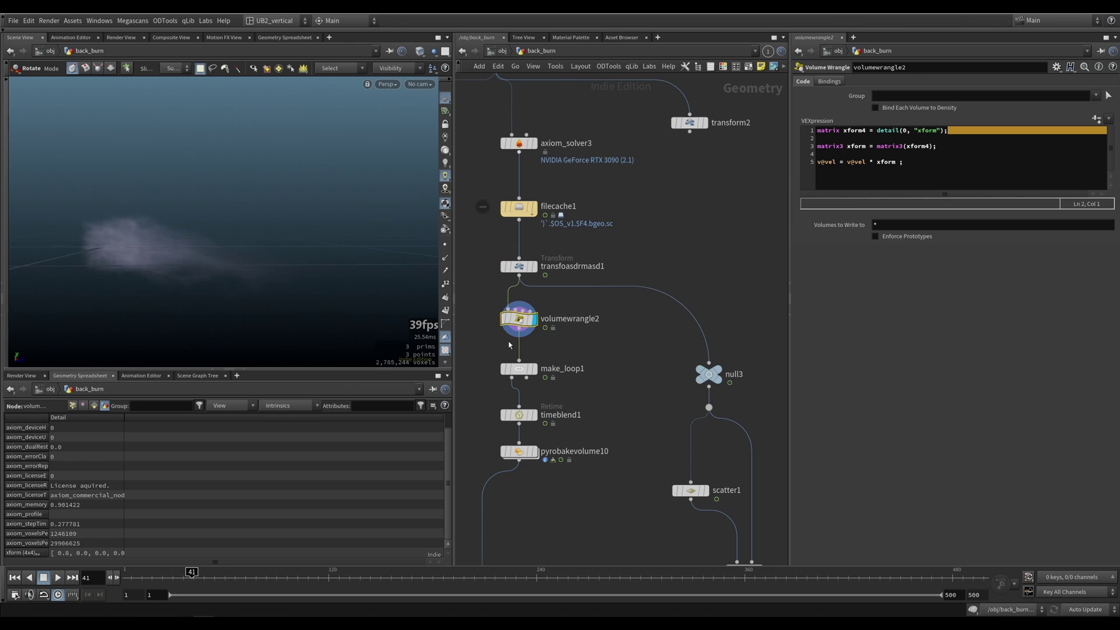
Connect null3's input to volumewrangle2's output and display volumetrail1's velocity trails for the corrected volume.
left_click_drag(509, 297, 511, 298)
left_click_drag(543, 336, 538, 335)
middle_click_drag(638, 435, 589, 262)
key("r")
left_click_drag(623, 388, 733, 437)
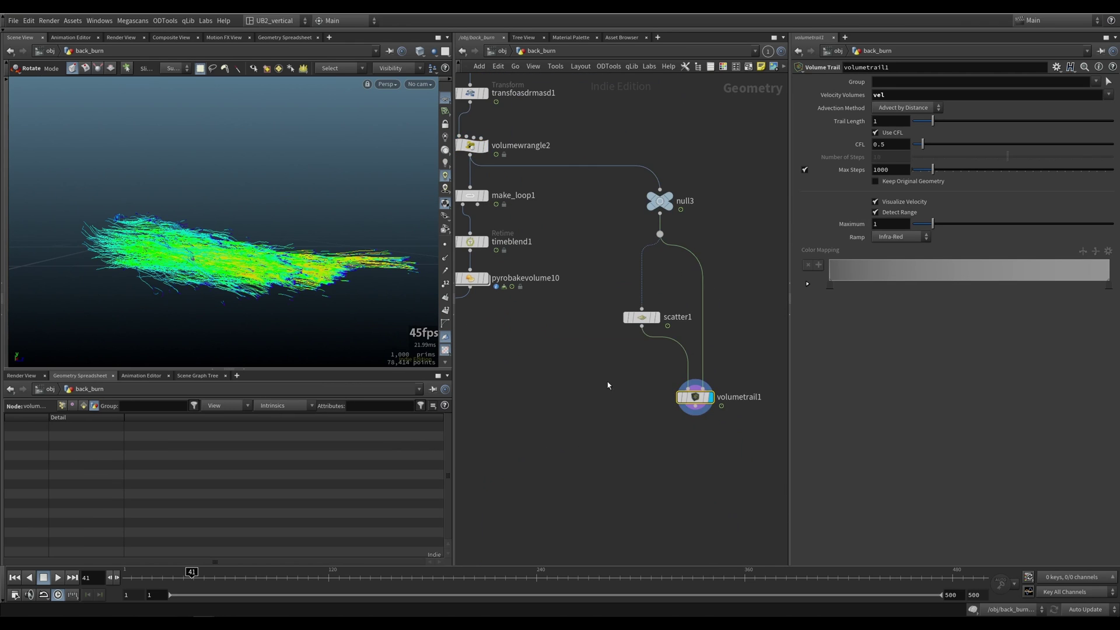
middle_click_drag(535, 164, 565, 280)
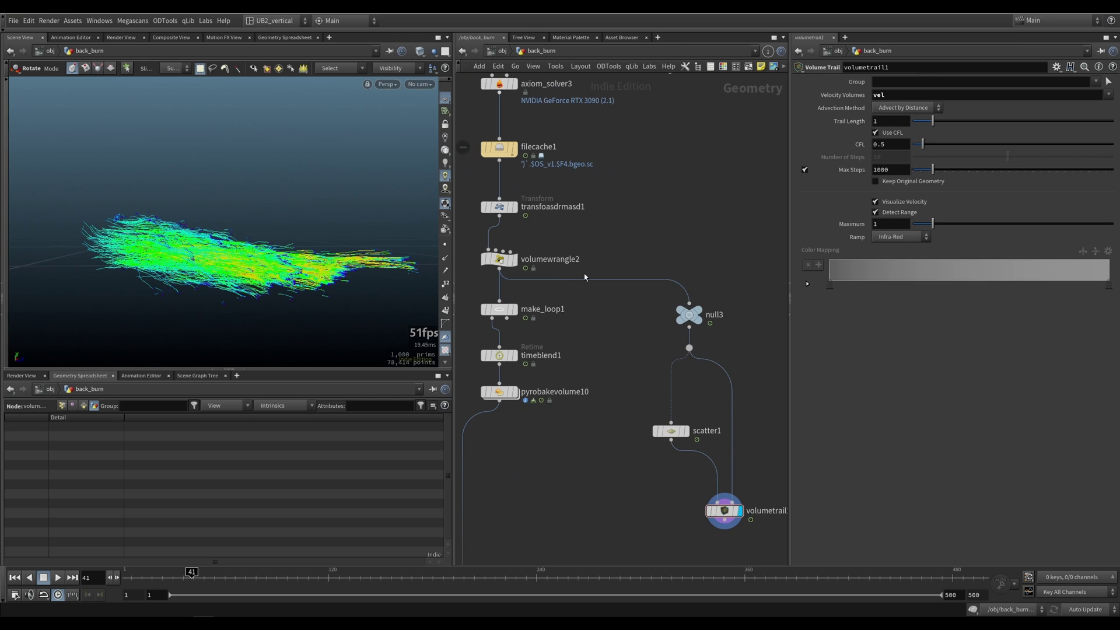
left_click_drag(524, 229, 506, 276)
mouse_move(207, 272)
left_mouse_down("alt")
mouse_move(215, 332)
mouse_move(205, 279)
left_mouse_up("alt")
middle_click_drag(530, 352, 556, 370)
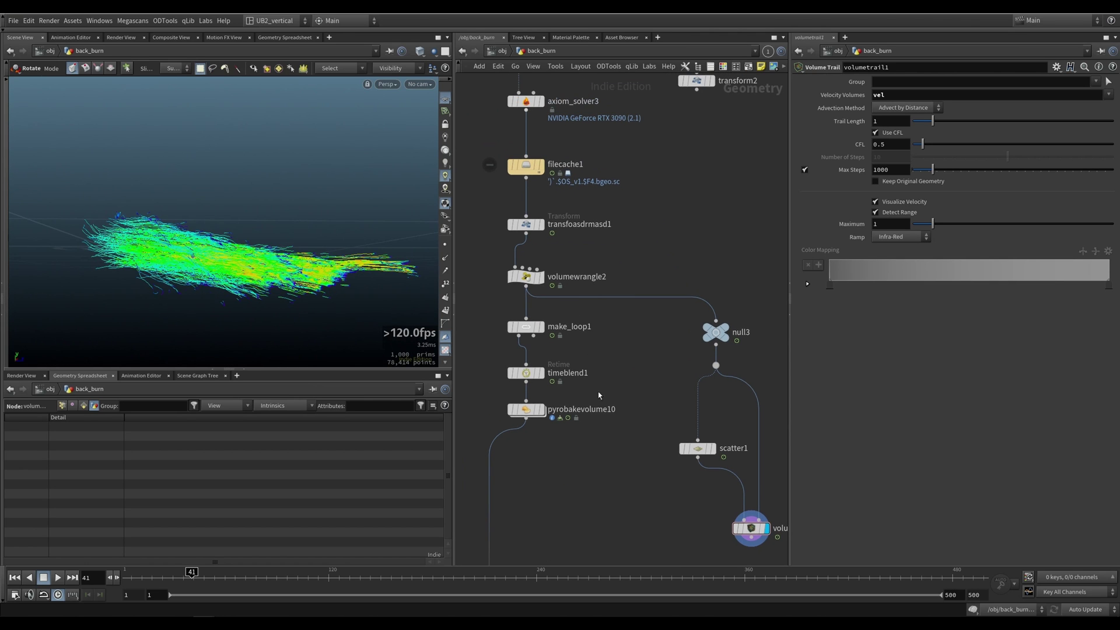
Display the pyrobakevolume10 smoke and the pyrobakevolume11 fire from several angles, and show pyrobakevolume11's Fire settings.
left_click(531, 413)
left_click_drag(327, 313, 67, 283, "alt")
left_click_drag(286, 275, 387, 288)
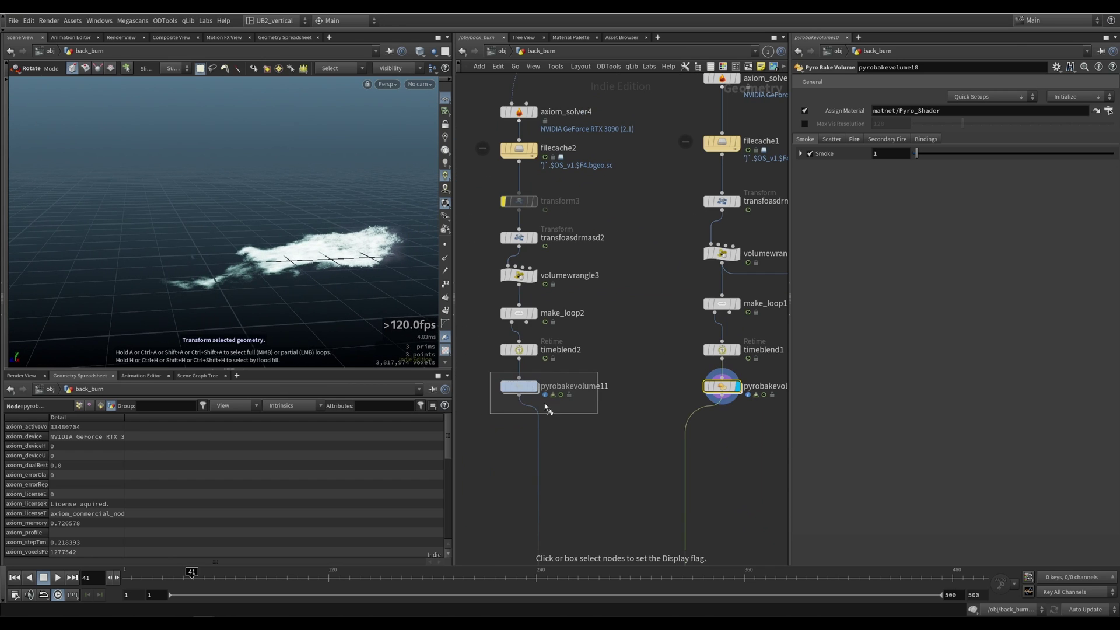
mouse_move(360, 292)
left_mouse_down("alt")
mouse_move(243, 260)
mouse_move(295, 280)
left_mouse_up("alt")
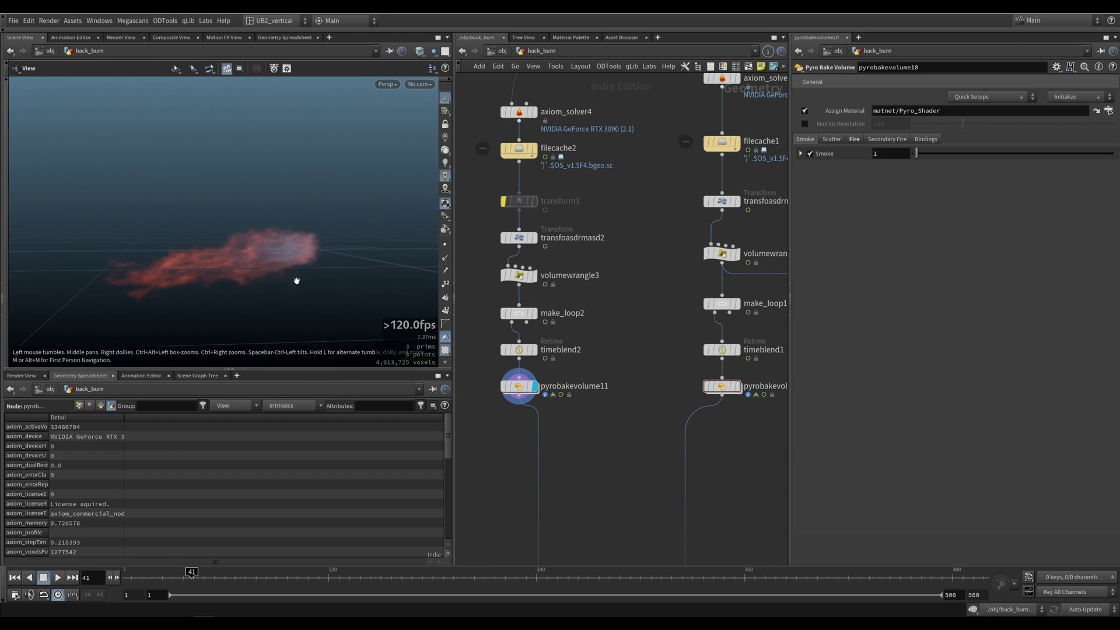
left_click_drag(596, 373, 468, 427)
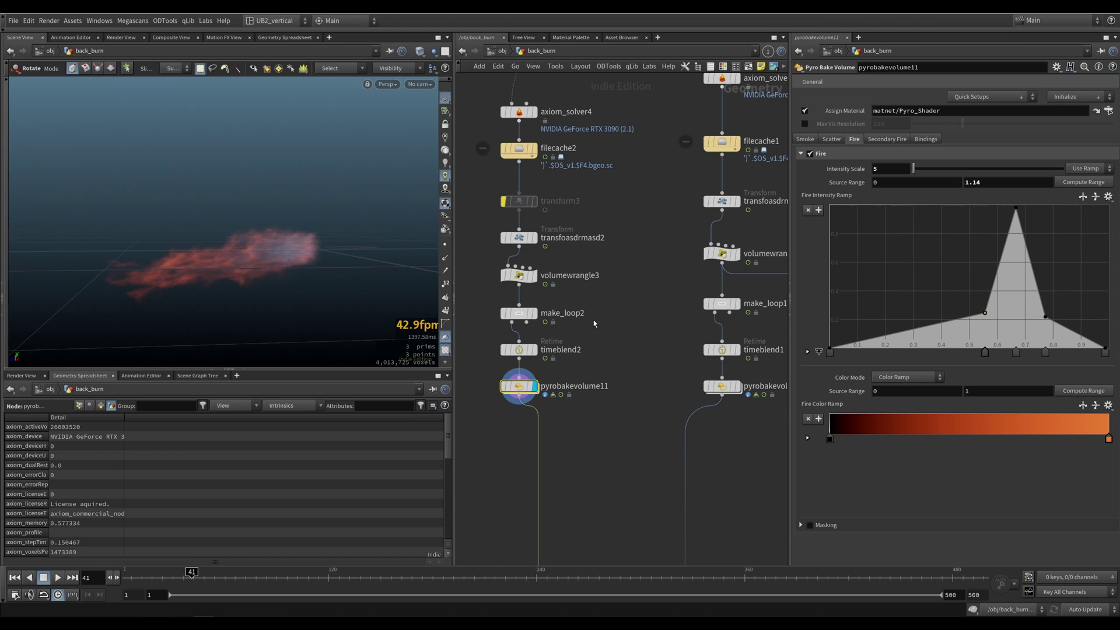
Display the attribute wrangle attribwrangle1 below the blast node in the back_burn network.
scroll(613, 310, "down", 10)
middle_click_drag(624, 343, 478, 443)
scroll(572, 385, "up", 7)
left_click(501, 388)
middle_click_drag(555, 159, 540, 408)
left_click(566, 330)
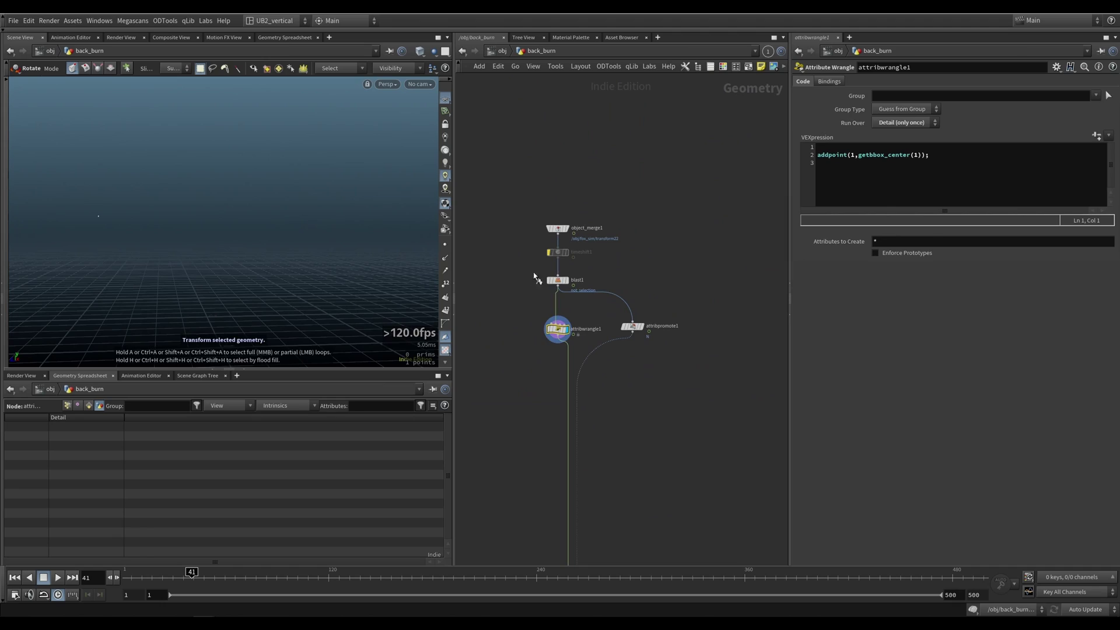
Display blast1 with the full car model shown as a template wireframe around the isolated exhaust piece.
left_click(559, 281)
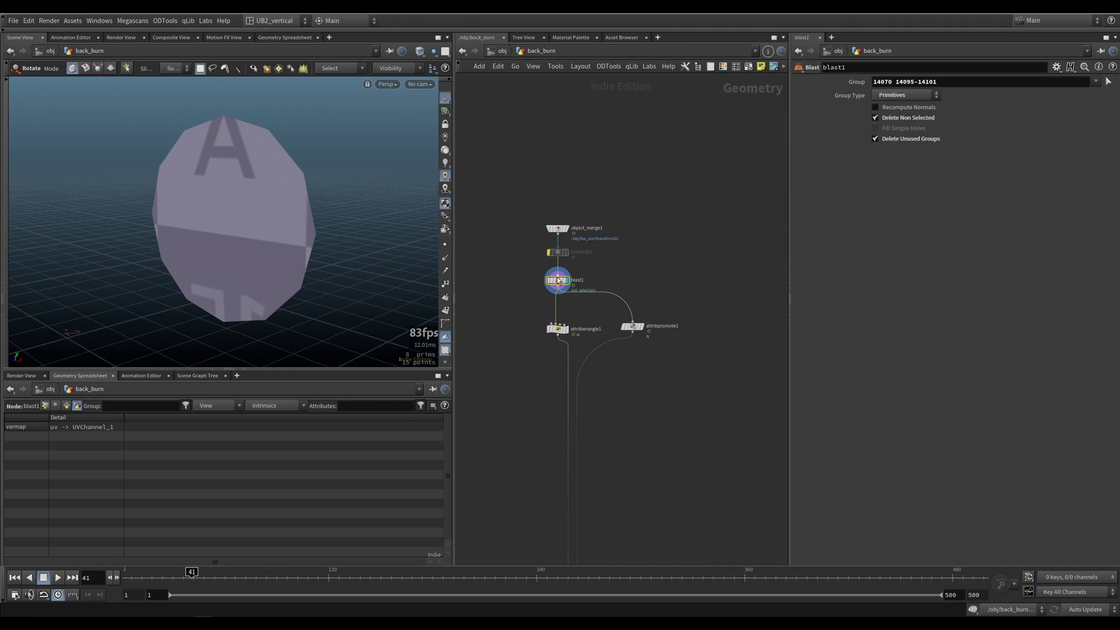
left_click(565, 253)
right_click_drag(234, 252, 131, 315, "alt")
left_click_drag(131, 315, 392, 213, "alt")
right_click_drag(240, 251, 346, 197, "alt")
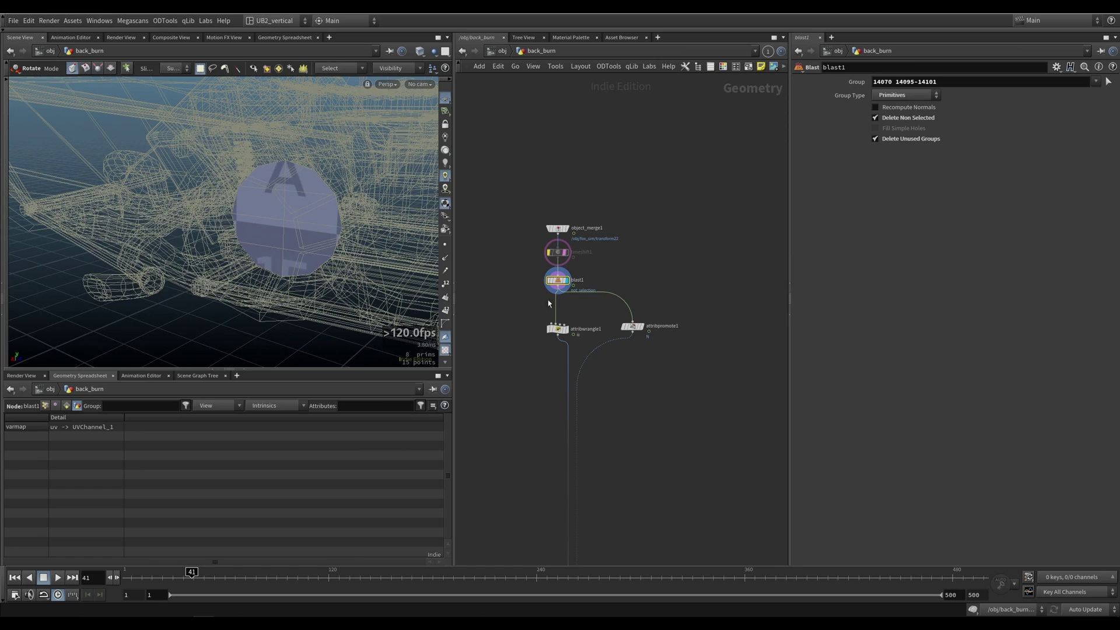
Display the centre point from attribwrangle1 against the car wireframe.
left_click_drag(525, 324, 571, 372)
mouse_move(308, 226)
left_mouse_down("alt")
mouse_move(457, 178)
mouse_move(292, 239)
left_mouse_up("alt")
middle_click_drag(525, 459, 585, 257)
scroll(555, 403, "down", 3)
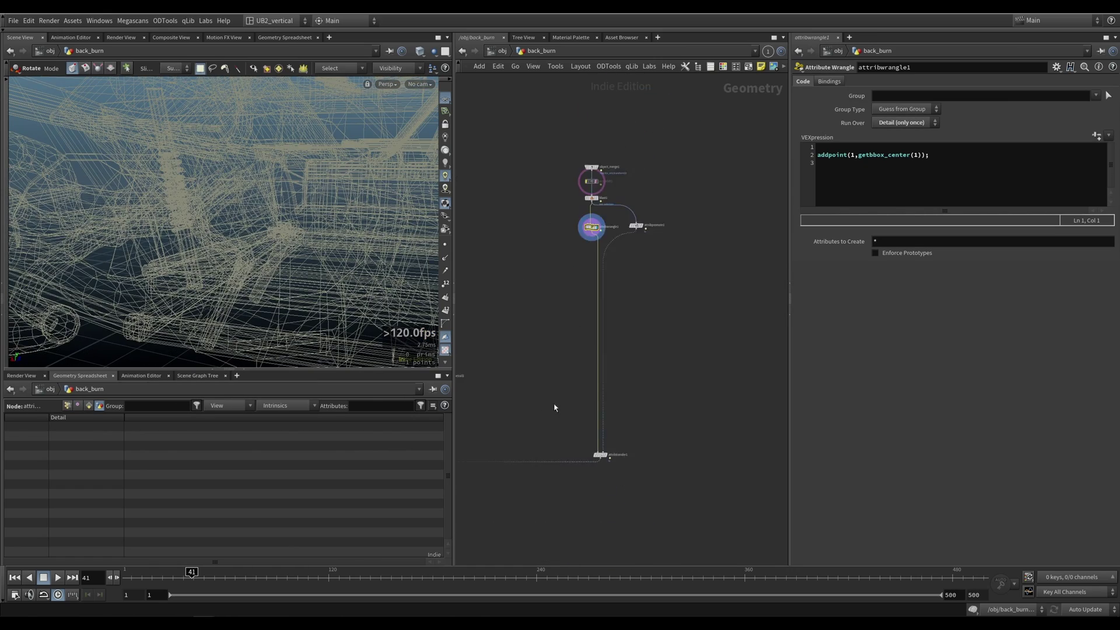
Display the attribute transfer node attribtransfer1 and show its parameters.
middle_click_drag(555, 408, 538, 327)
left_click_drag(543, 354, 607, 424)
key("r")
scroll(599, 355, "up", 6)
middle_click_drag(607, 287, 579, 469)
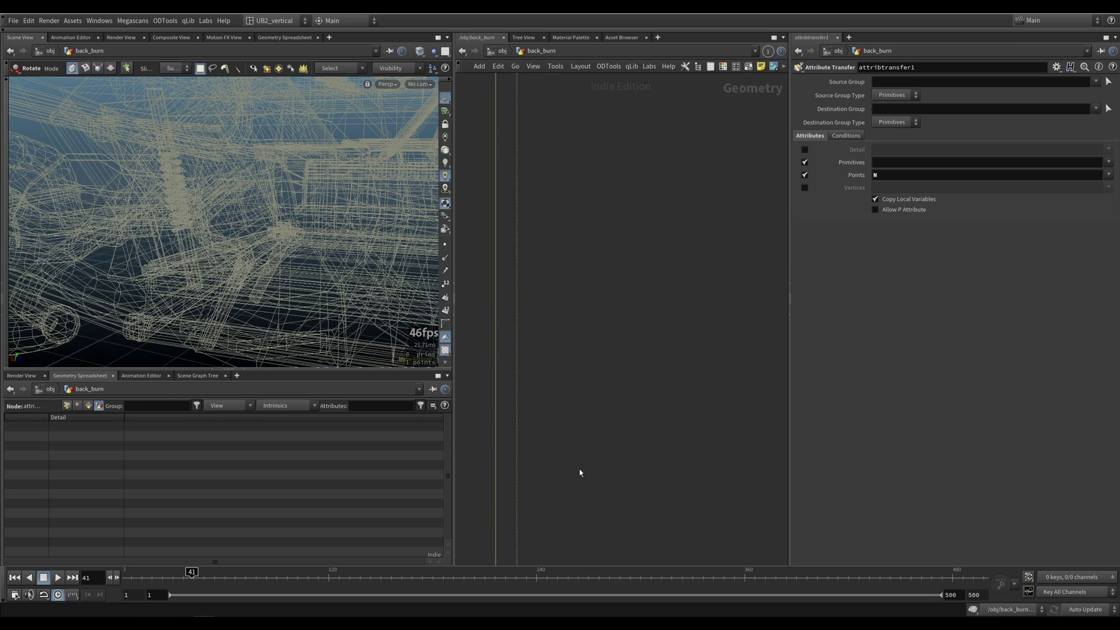
Display copytopoints1 and inspect the flame placed at the rear of the car.
middle_click_drag(626, 186, 626, 542)
scroll(638, 309, "down", 6)
middle_click_drag(560, 408, 711, 289)
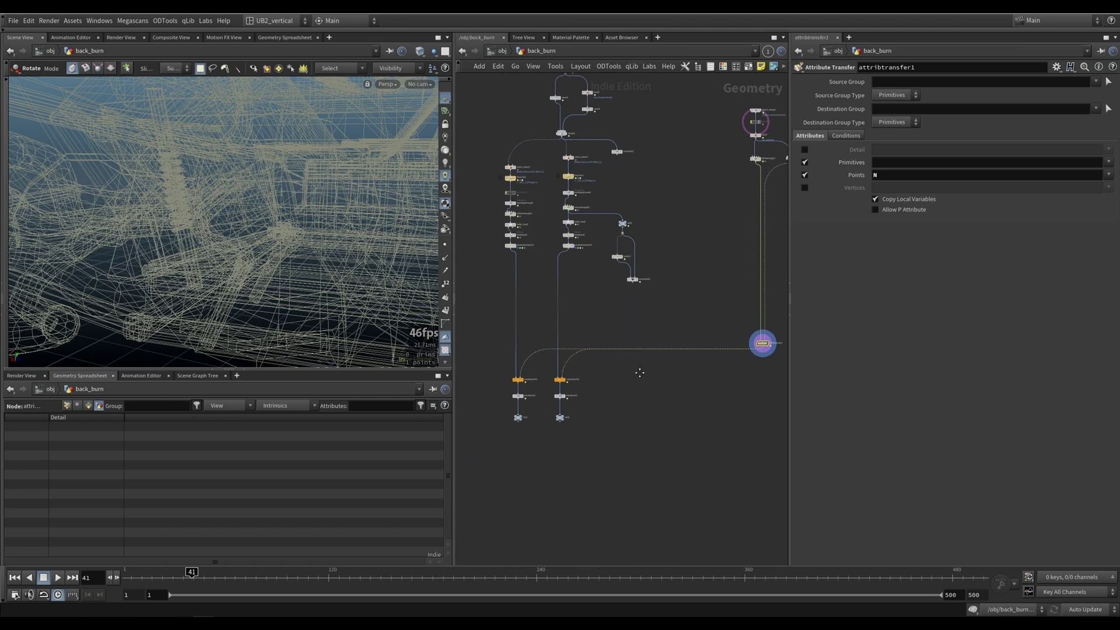
scroll(586, 377, "up", 5)
left_click(524, 391)
scroll(302, 236, "down", 5)
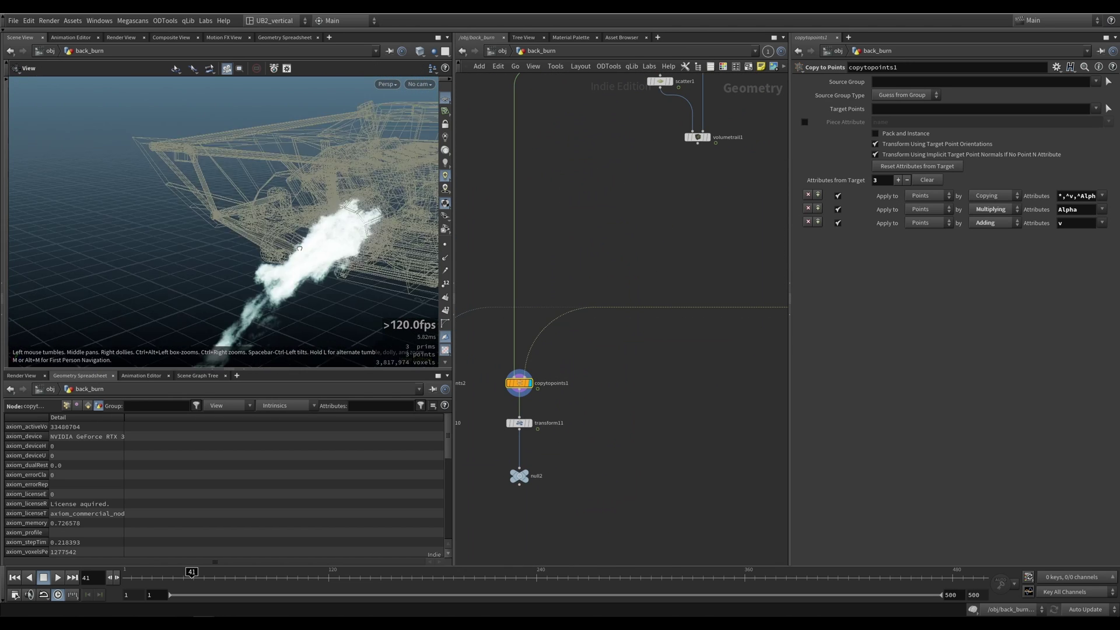
left_click_drag(301, 236, 354, 242, "alt")
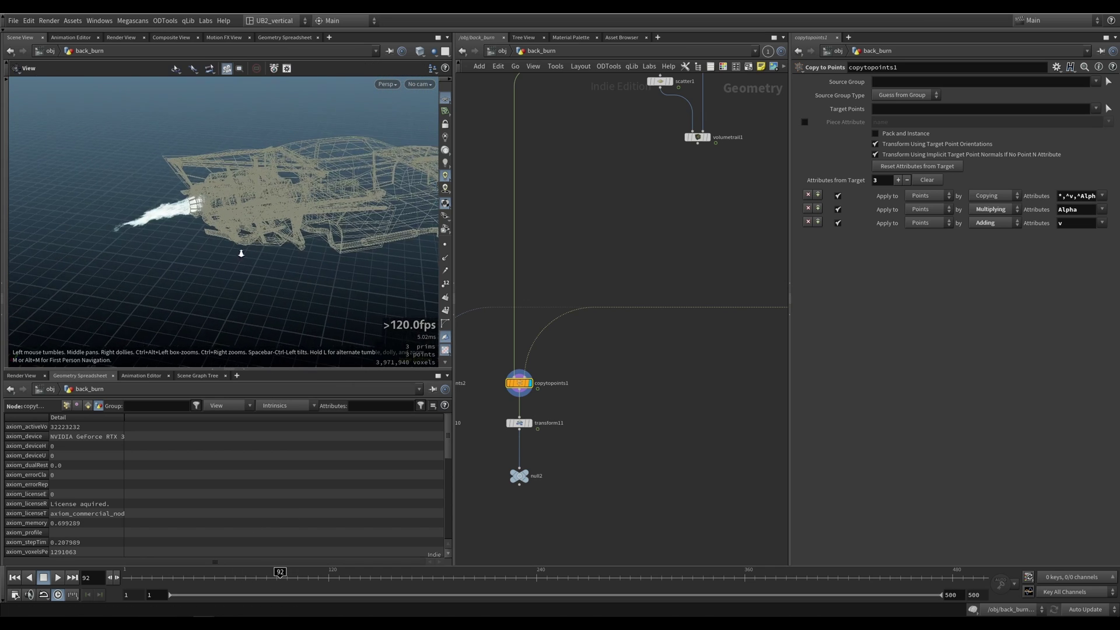
Leave the back_burn network and open the fox_sim network.
key("u")
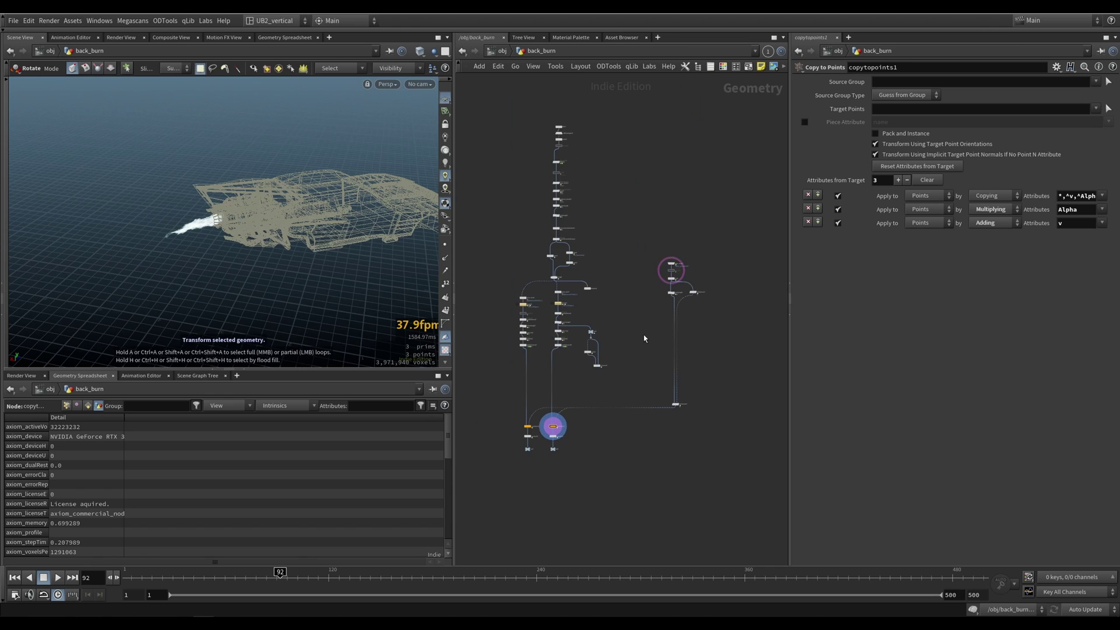
scroll(572, 332, "down", 2)
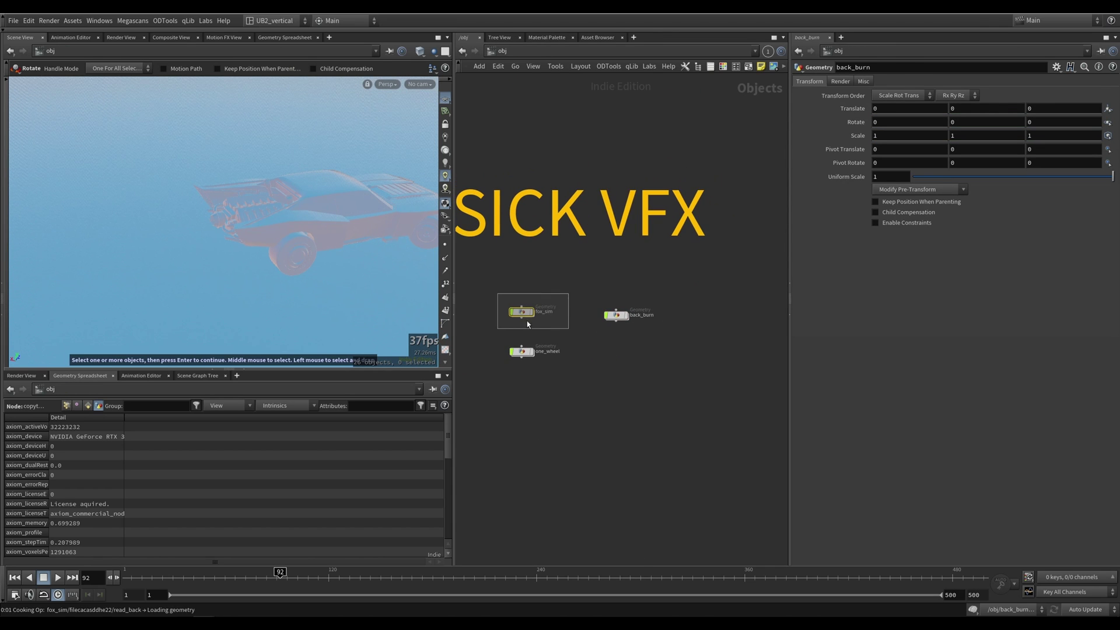
key("i")
scroll(667, 352, "down", 5)
middle_click_drag(706, 346, 661, 359)
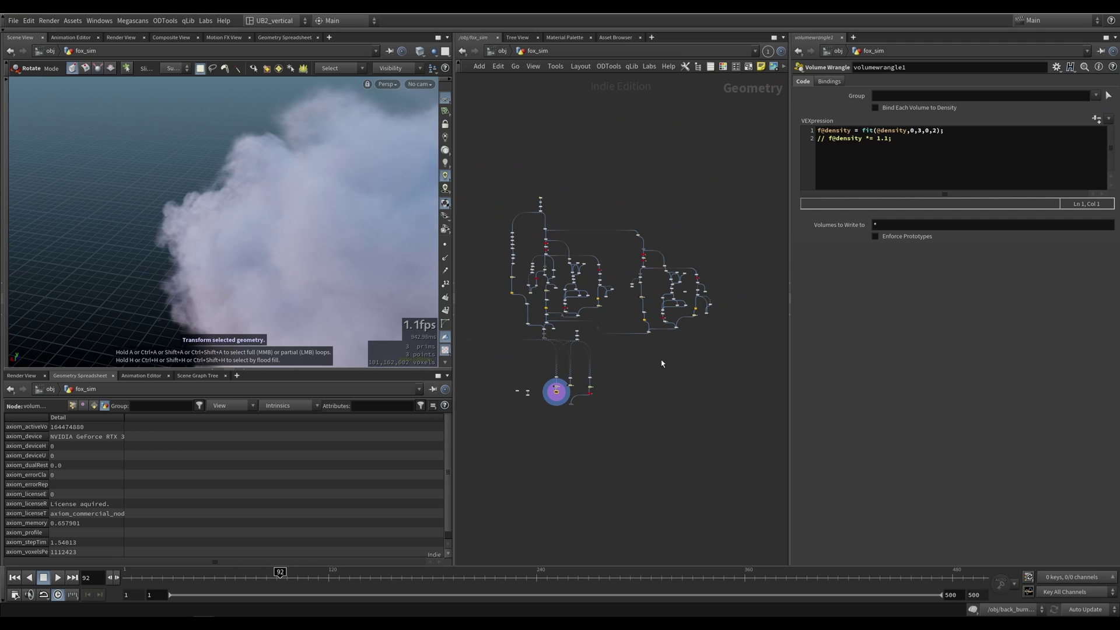
Inspect the displayed smoke cloud and show the main settings of render_test_solver9.
left_click_drag(285, 268, 216, 266, "alt")
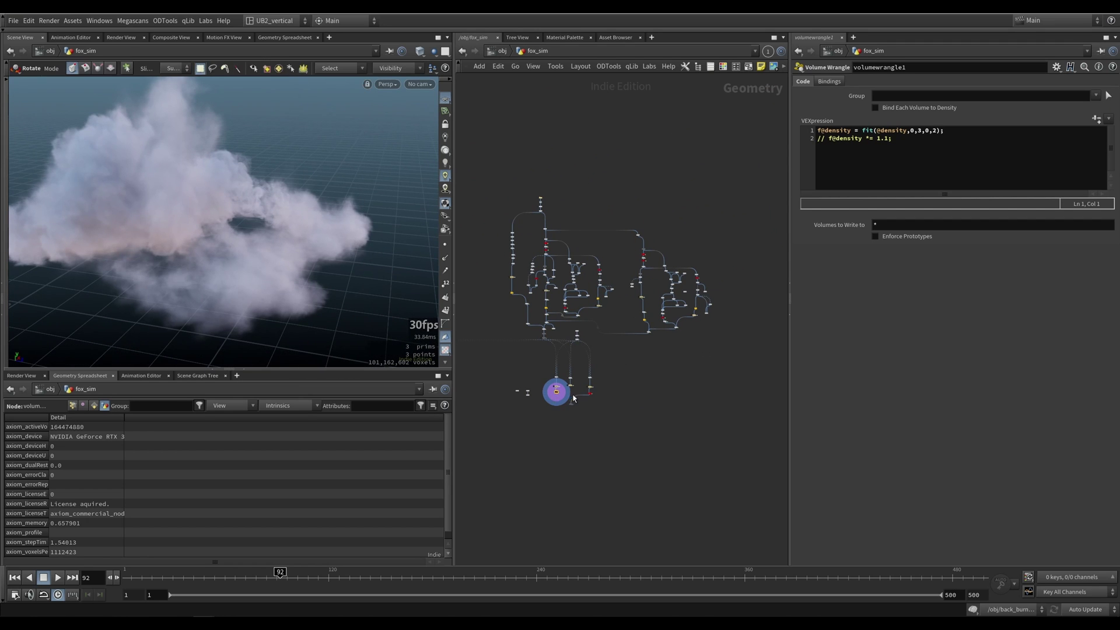
right_click_drag(562, 407, 626, 351)
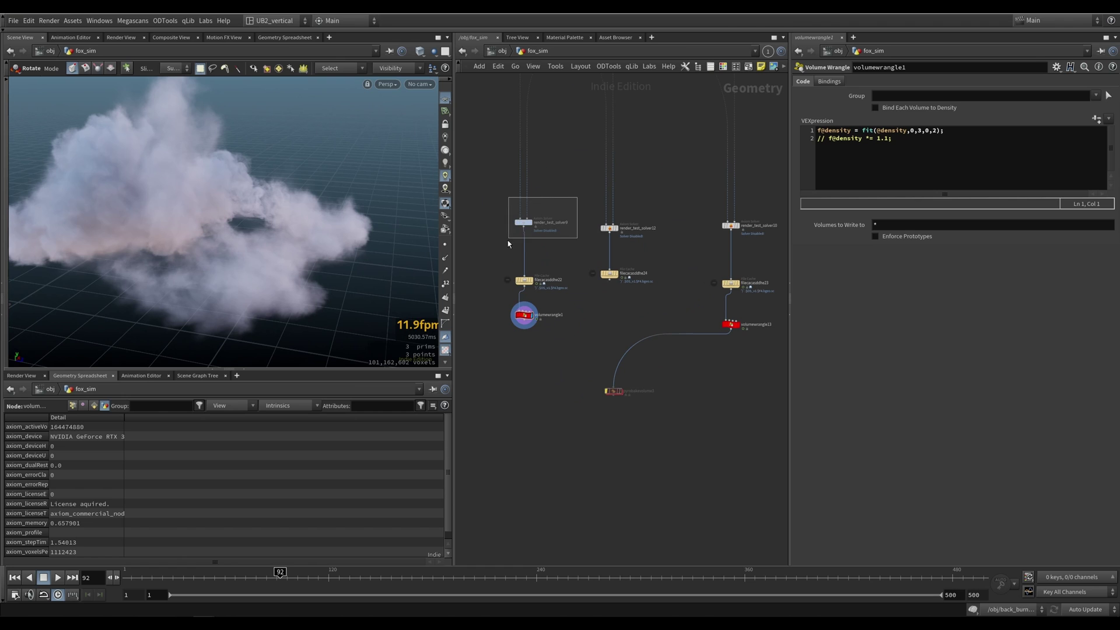
left_click_drag(508, 244, 508, 239)
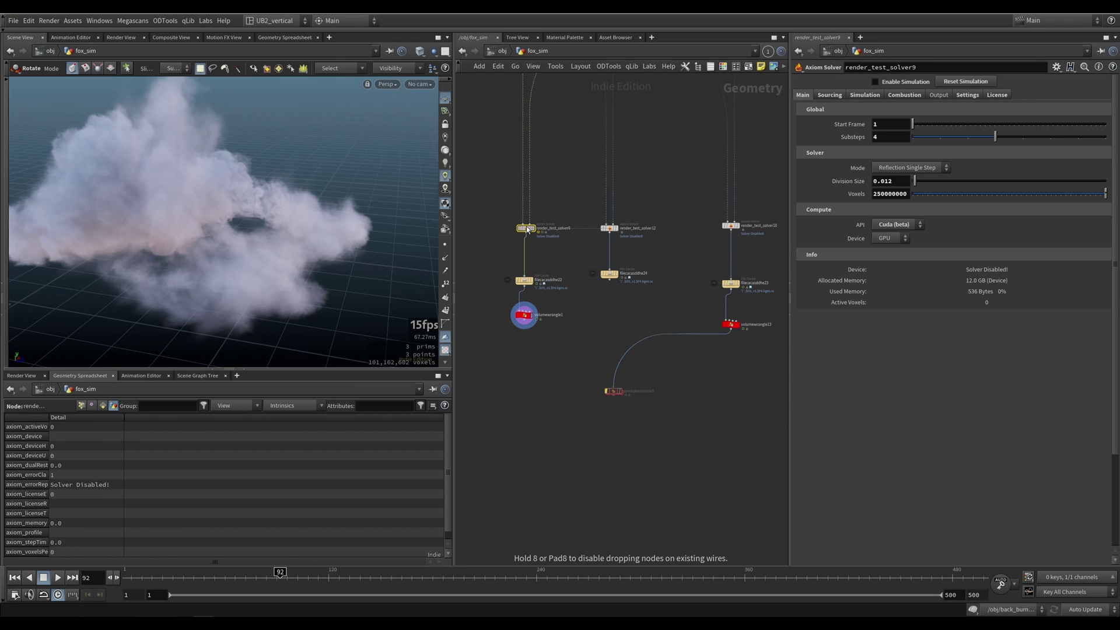
scroll(543, 250, "up", 2)
Show the sourcing settings of render_test_solver12 and inspect the smoke simulation.
left_click_drag(219, 281, 366, 276)
middle_click_drag(563, 260, 525, 297)
left_click_drag(652, 237, 557, 290)
middle_click_drag(633, 319, 534, 344)
left_click_drag(274, 289, 238, 236, "alt")
key("r")
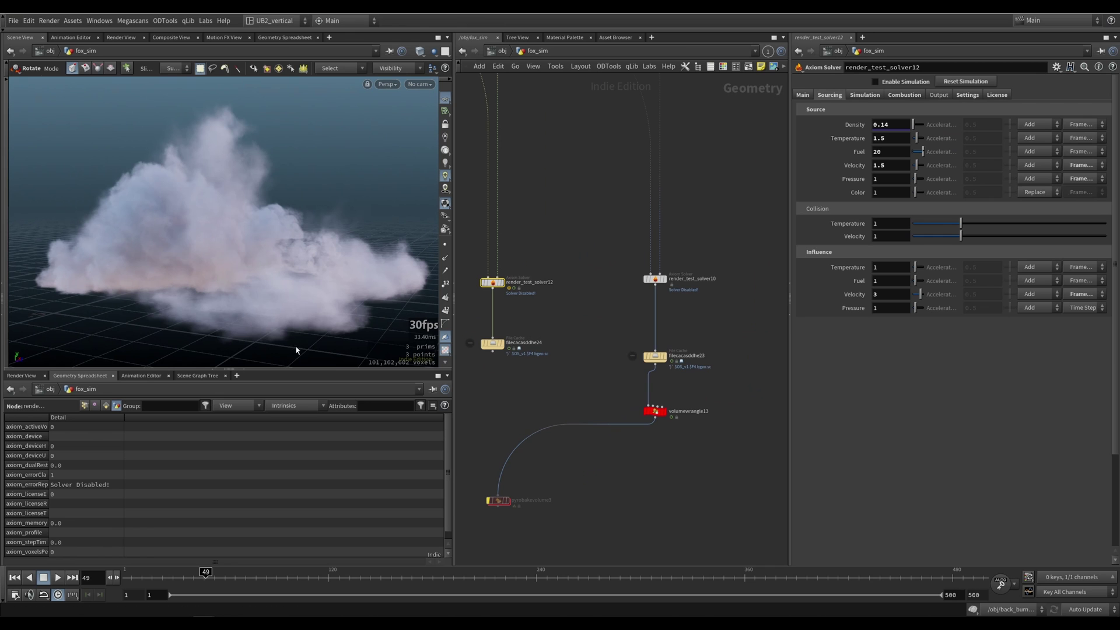
Step back to frame 47 and examine the smoke cloud from several angles.
key("Left")
key("Left")
key("Escape")
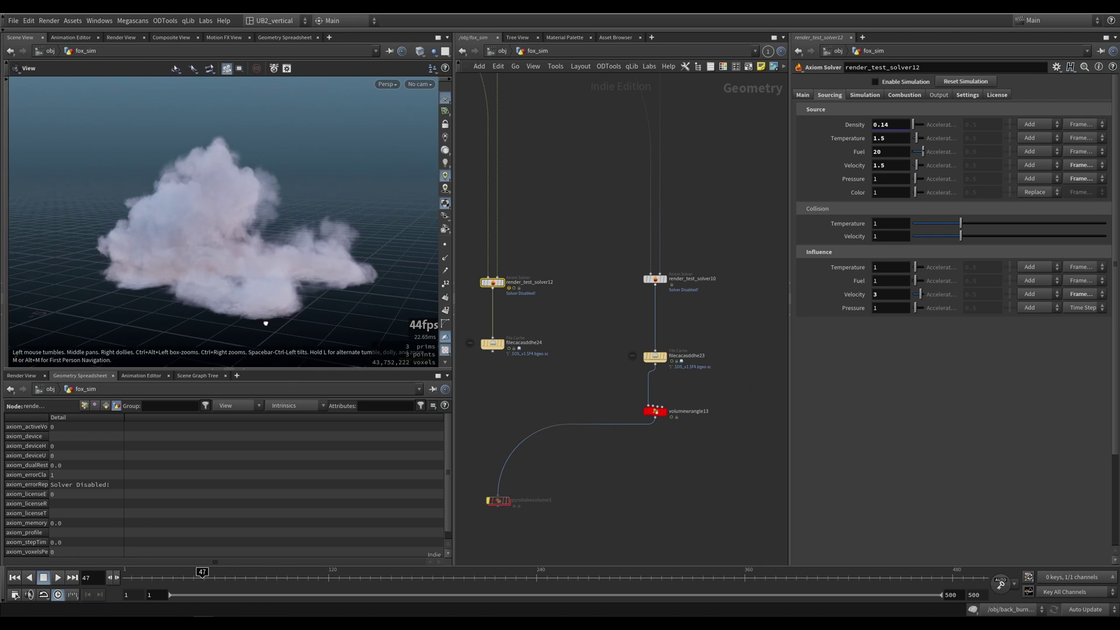
mouse_move(263, 323)
left_mouse_down()
mouse_move(262, 294)
mouse_move(252, 306)
left_mouse_up()
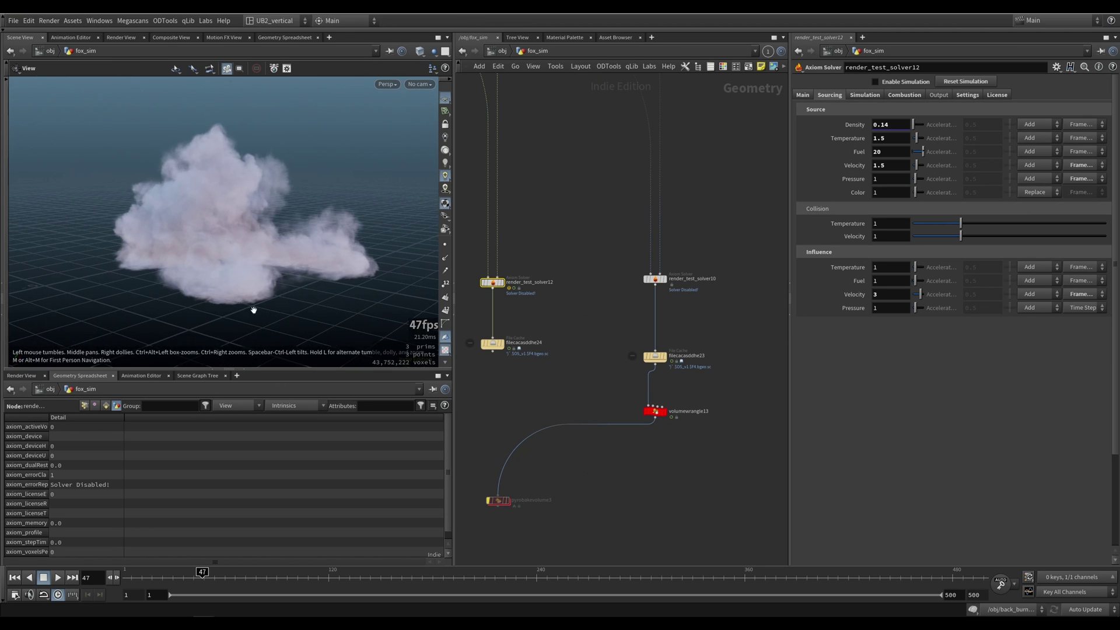
key("r")
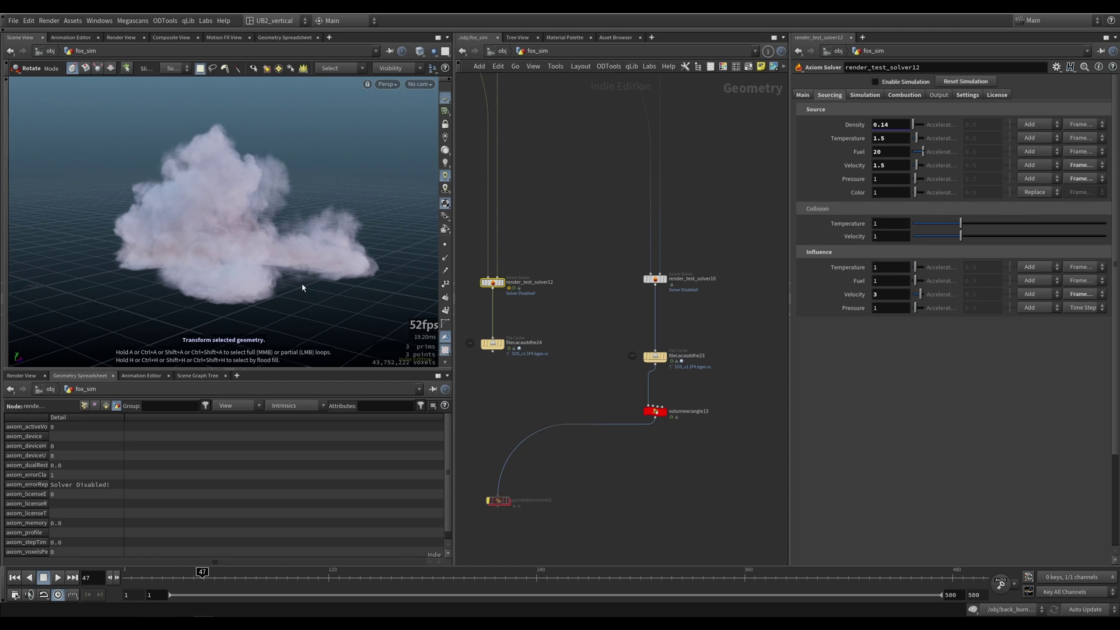
mouse_move(302, 287)
left_mouse_down("alt")
mouse_move(260, 263)
mouse_move(290, 290)
left_mouse_up("alt")
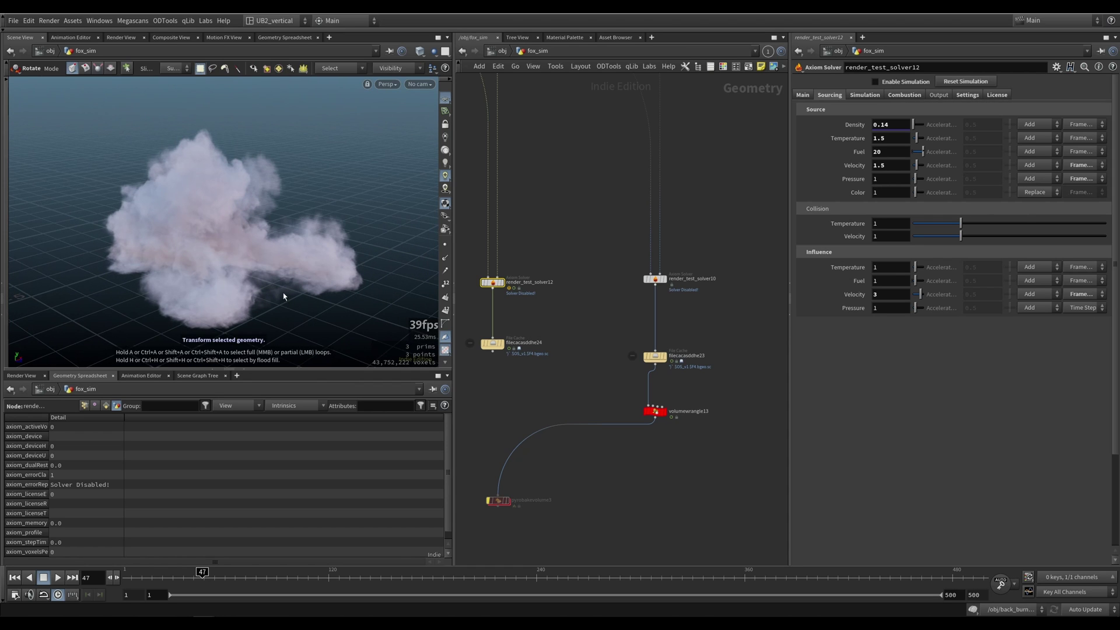
key("Escape")
left_click_drag(264, 258, 227, 250)
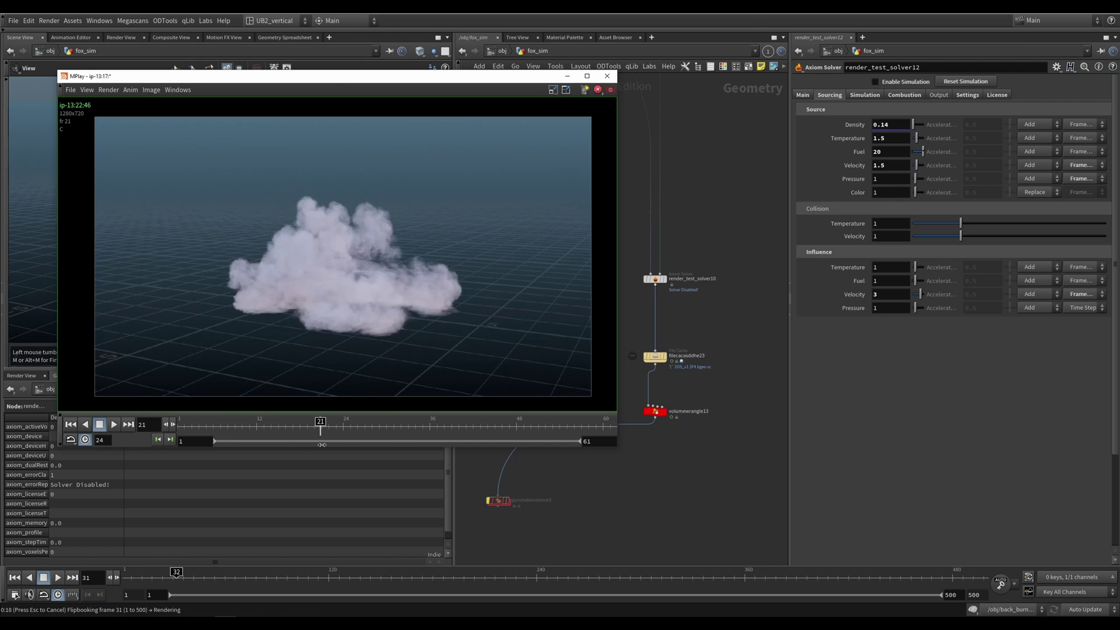
Play back the smoke simulation flipbook in MPlay, then dismiss it and cancel the flipbook rendering.
left_click_drag(390, 441, 236, 445)
key("Up")
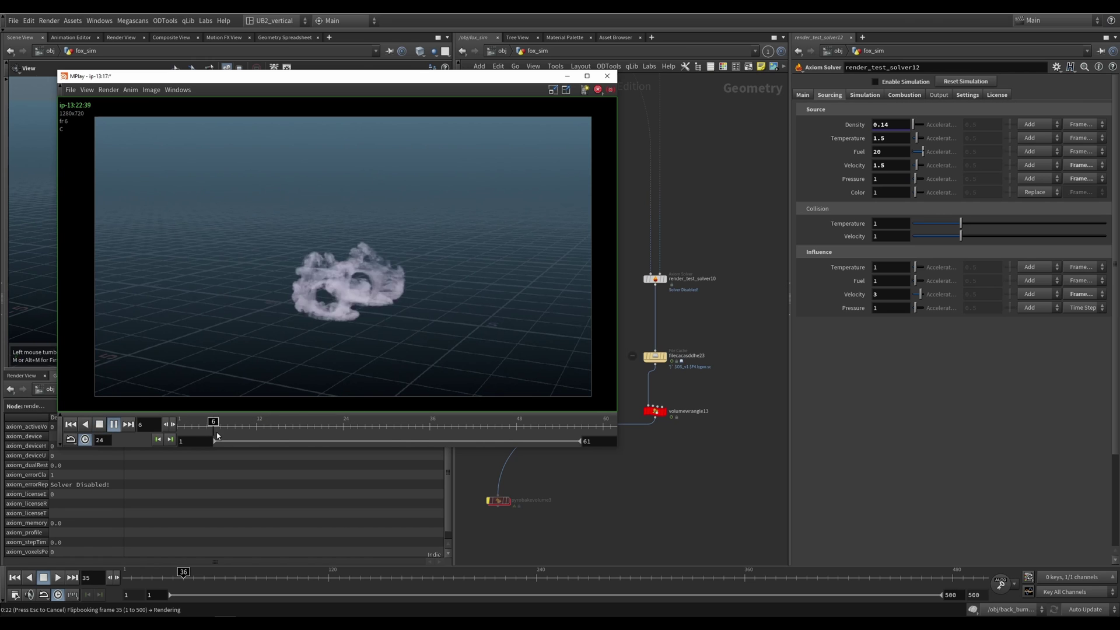
key("ctrl+Up")
key("Up")
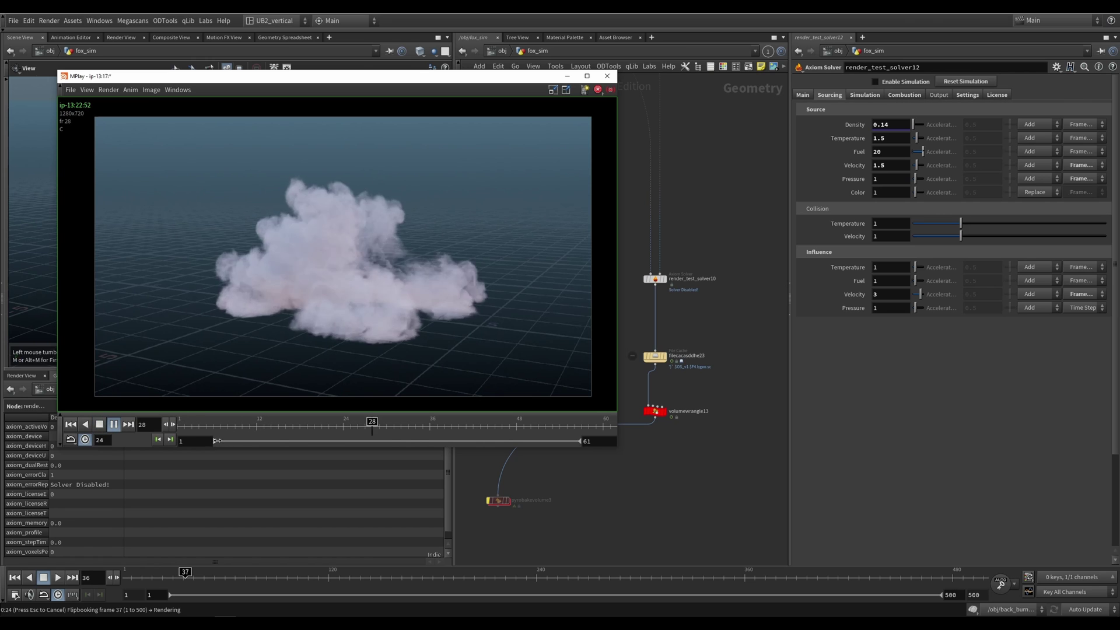
key("ctrl+Up")
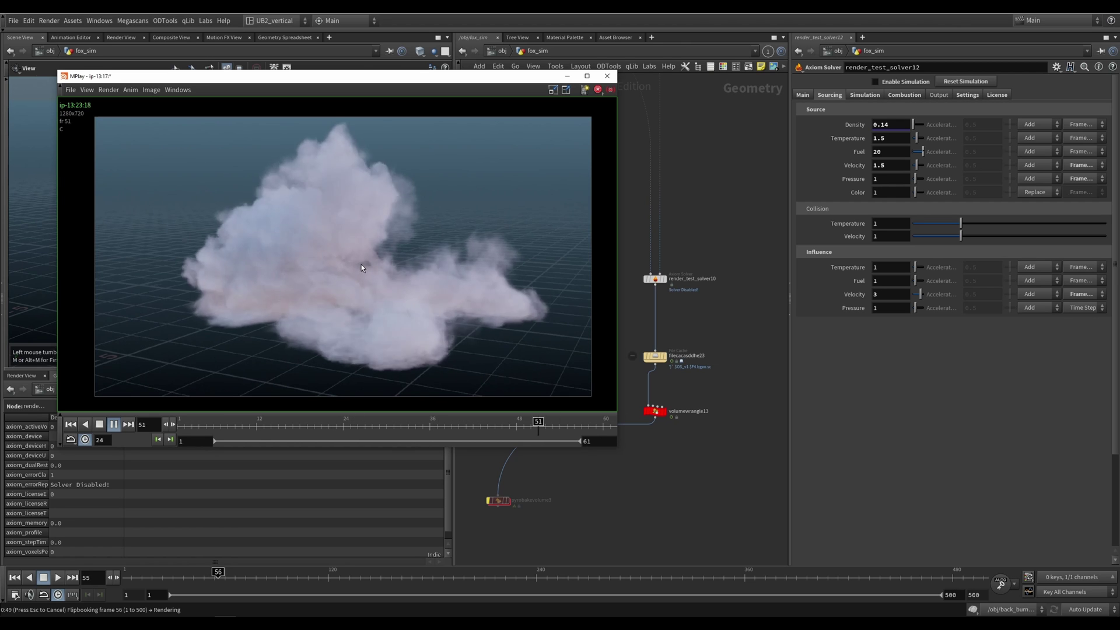
key("Up")
left_click(603, 464)
key("Escape")
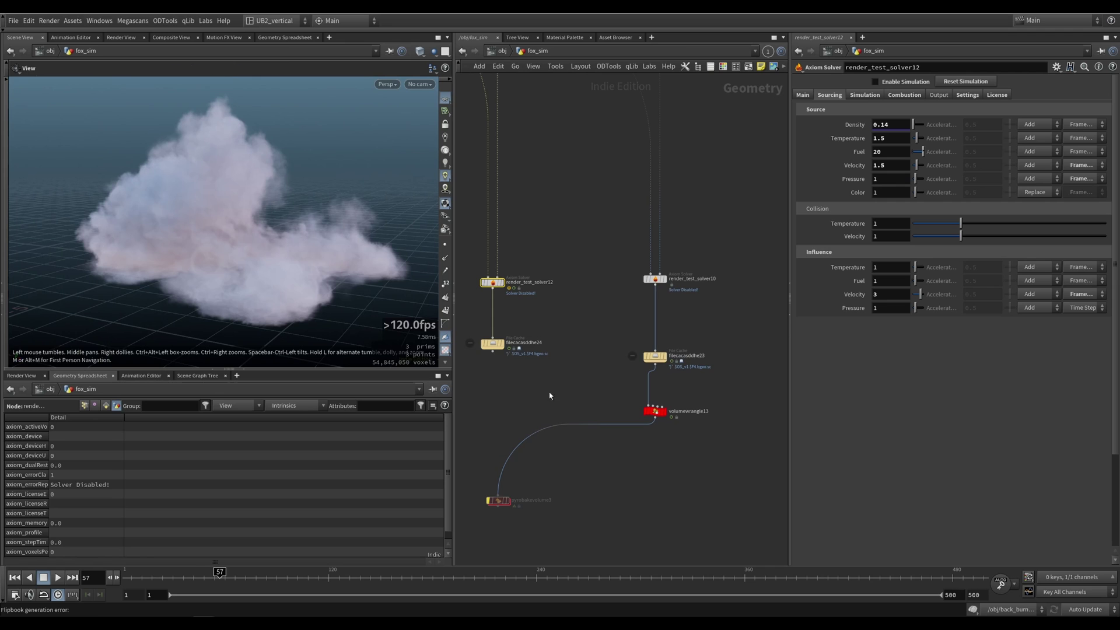
Return to the object level and show the camera settings of CT_CineMotion3 in the CAM group.
middle_click_drag(571, 319, 561, 334)
scroll(561, 334, "down", 8)
middle_click_drag(629, 357, 666, 265)
key("u")
scroll(665, 389, "down", 4)
left_click_drag(692, 296, 582, 433)
middle_click_drag(690, 329, 696, 291)
scroll(637, 366, "up", 7)
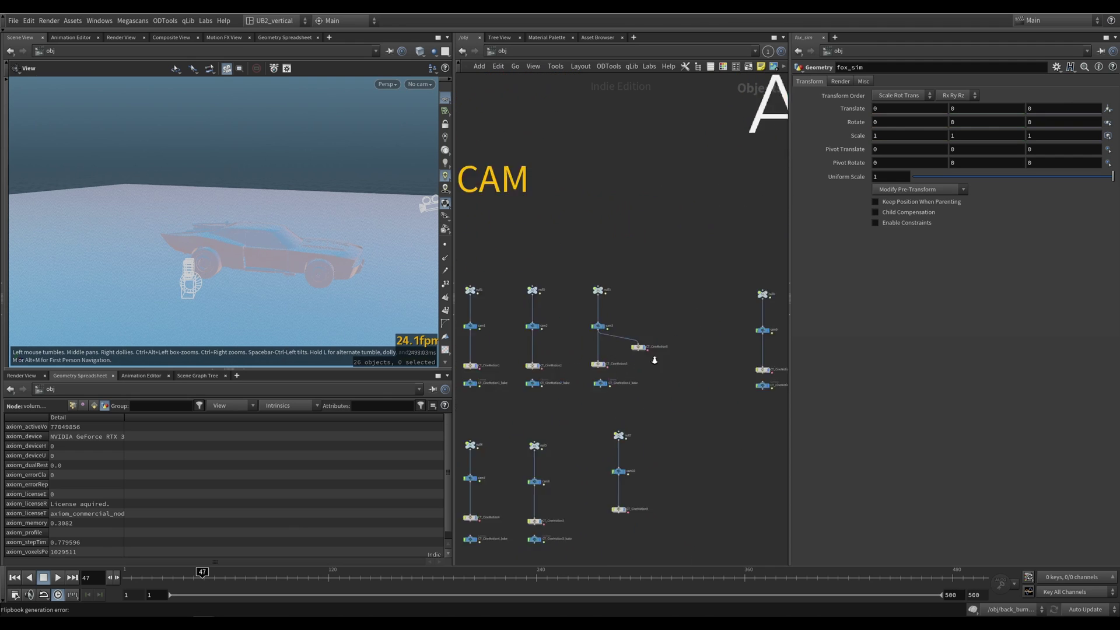
left_click_drag(515, 382, 515, 380)
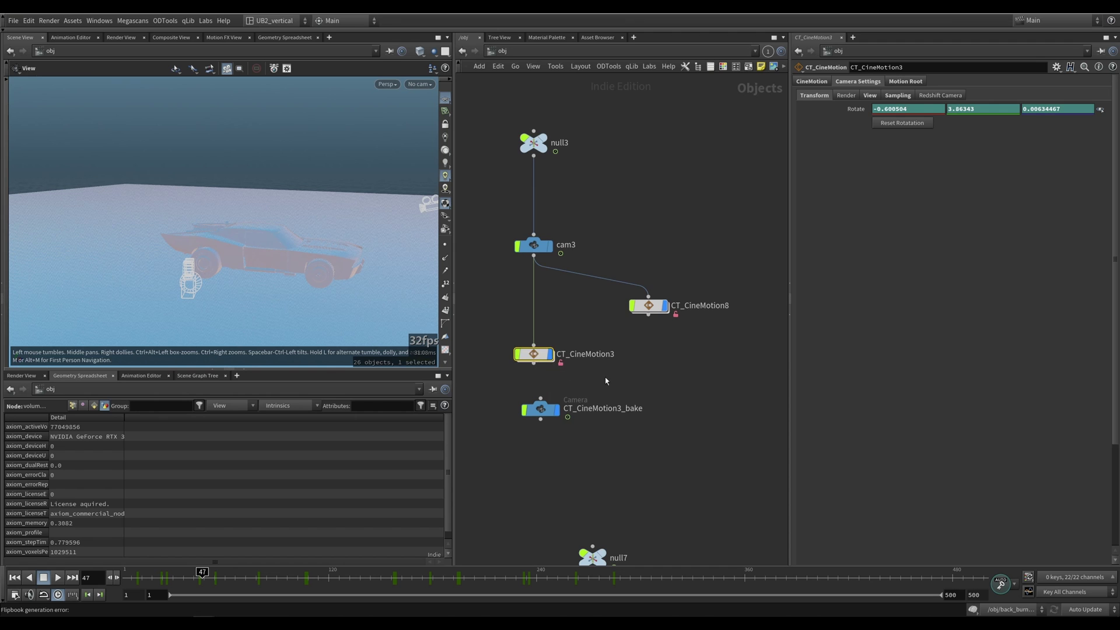
Examine the mantra_rend and LIGHTS node groups in the object network.
scroll(604, 377, "down", 8)
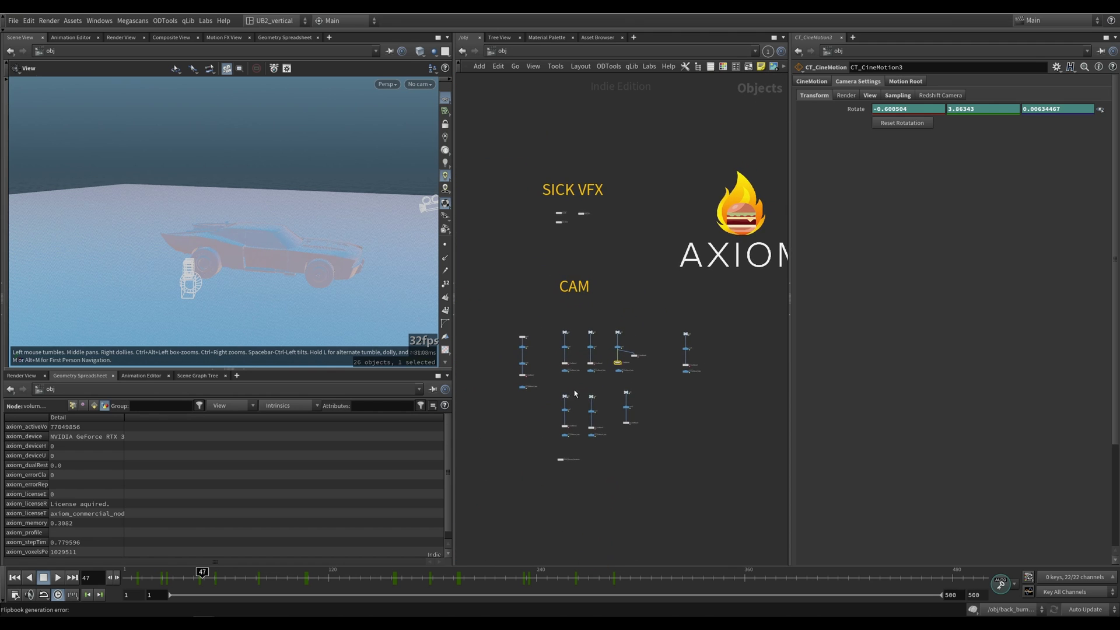
middle_click_drag(714, 299, 520, 357)
middle_click_drag(578, 399, 442, 307)
left_click_drag(697, 282, 528, 473)
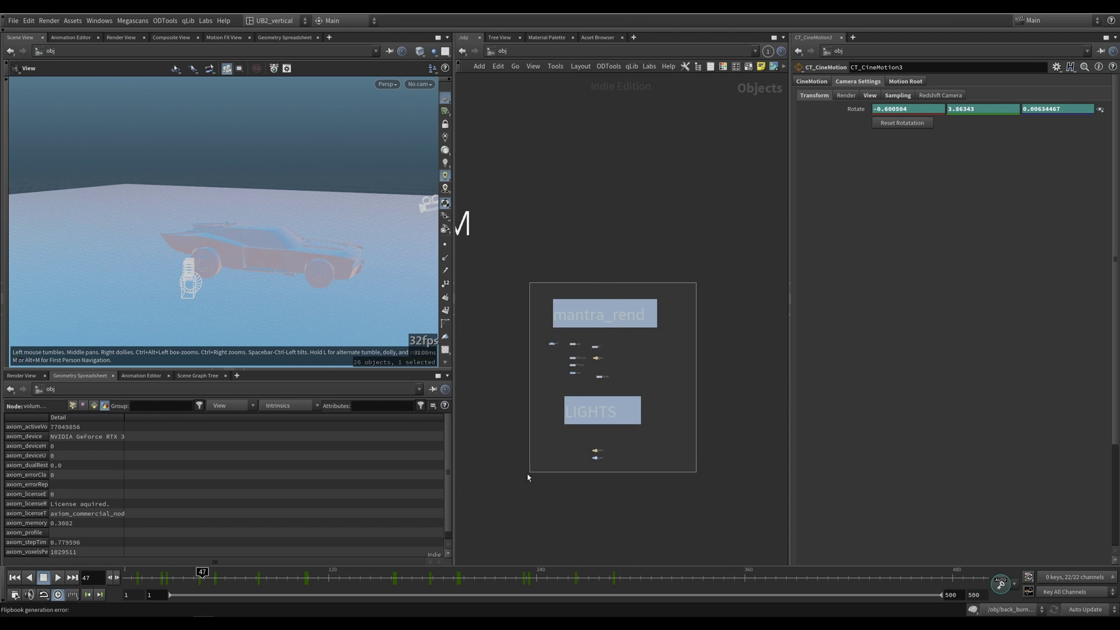
left_click(555, 371)
scroll(666, 333, "up", 5)
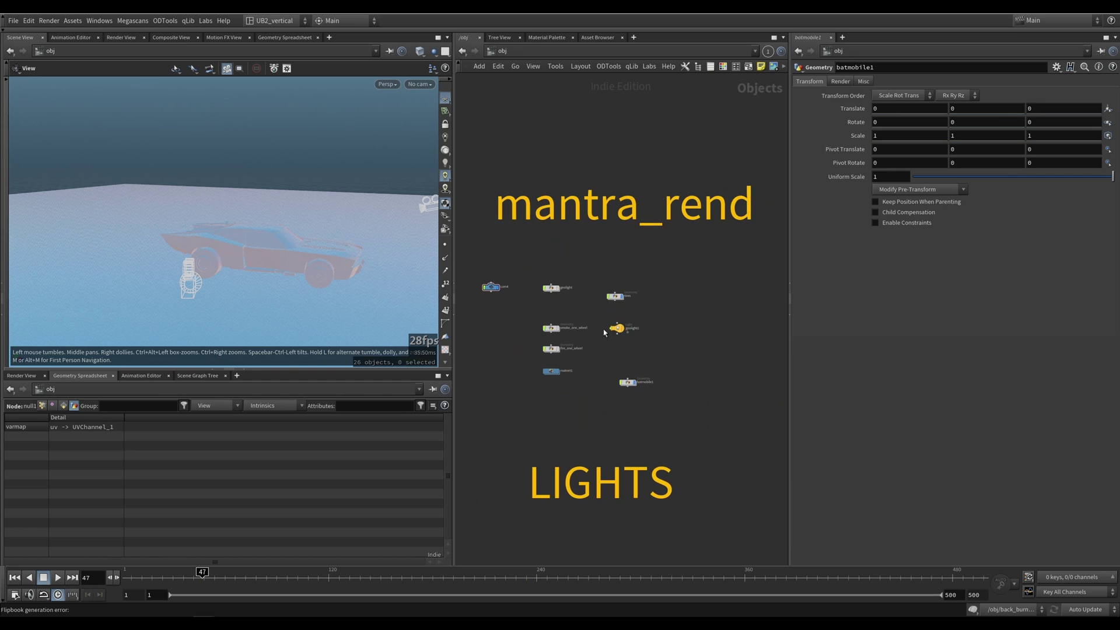
scroll(648, 315, "down", 5)
left_click_drag(722, 228, 545, 483)
left_click(531, 408)
Switch the network view from the object level to the stage context.
mouse_move(531, 369)
middle_mouse_down()
mouse_move(592, 380)
mouse_move(560, 403)
mouse_move(602, 399)
middle_mouse_up()
middle_click_drag(513, 342, 699, 421)
middle_click_drag(609, 380, 574, 328)
left_click(506, 51)
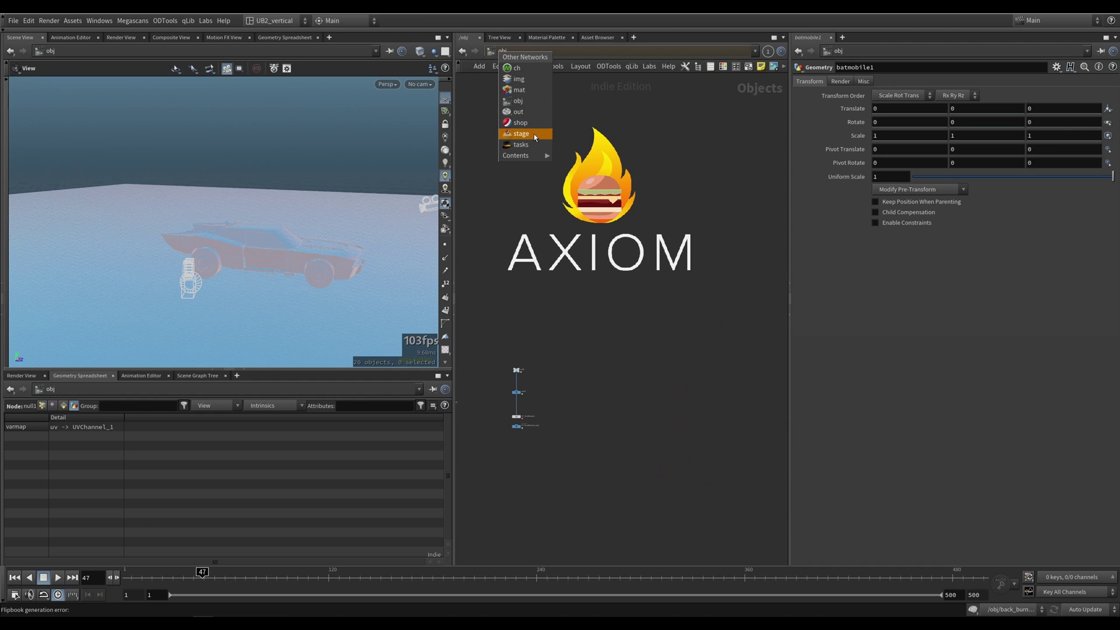
left_click(532, 134)
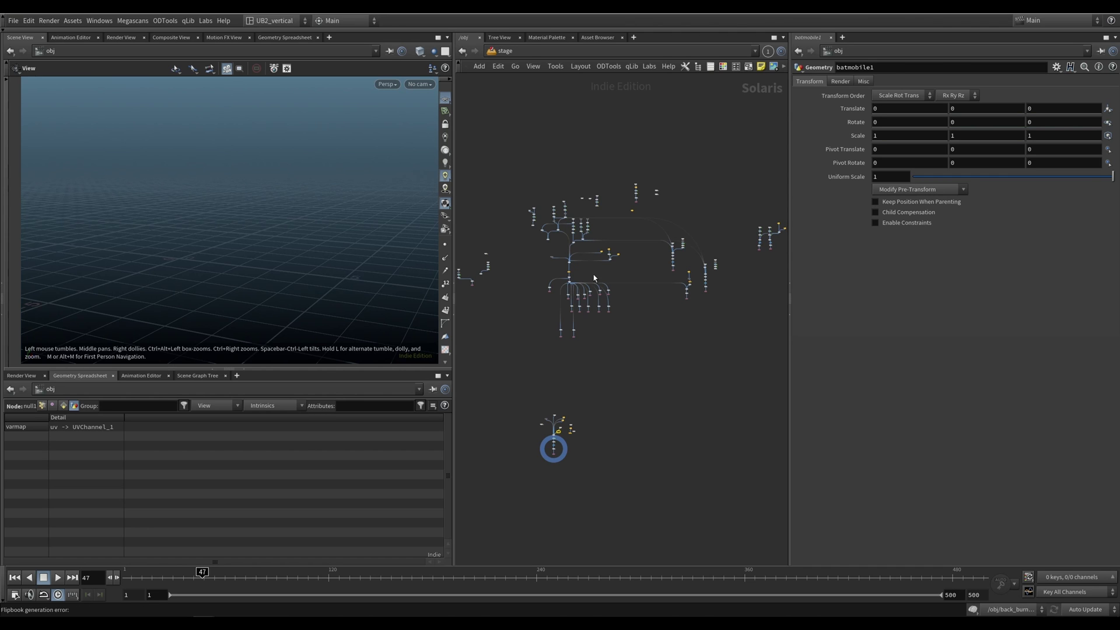
Display the lightlinker1 node below merge1 in the Solaris network.
right_click(607, 328)
right_click_drag(603, 318, 660, 308)
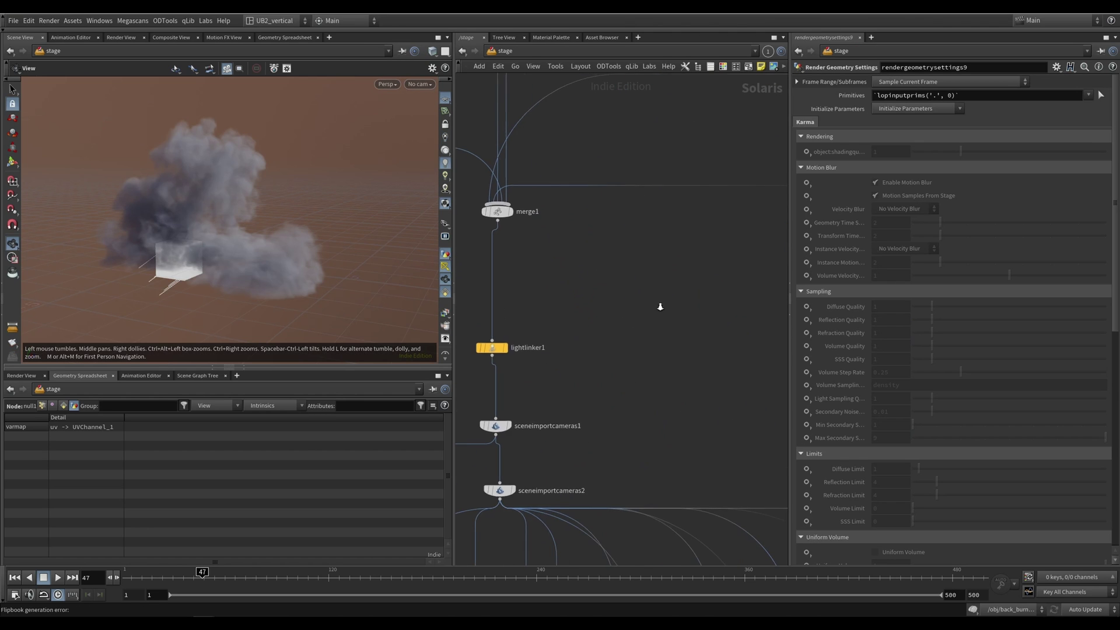
key("r")
left_click_drag(580, 317, 484, 362)
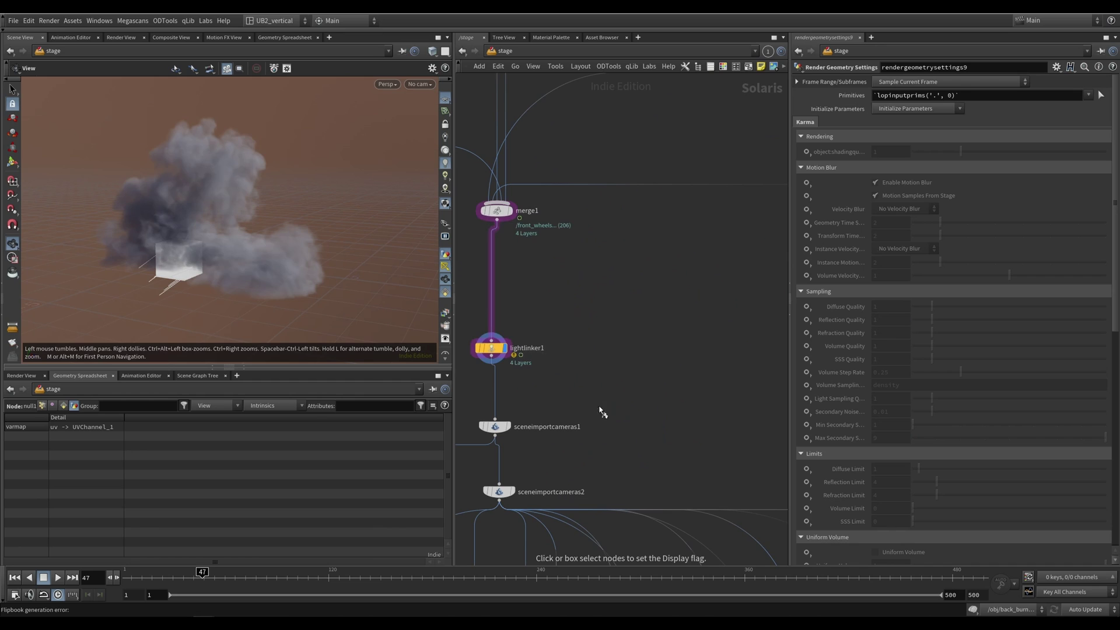
Display karmarendersettings3 and show its Karma render settings.
middle_click_drag(612, 406, 645, 291)
middle_click_drag(627, 459, 658, 331)
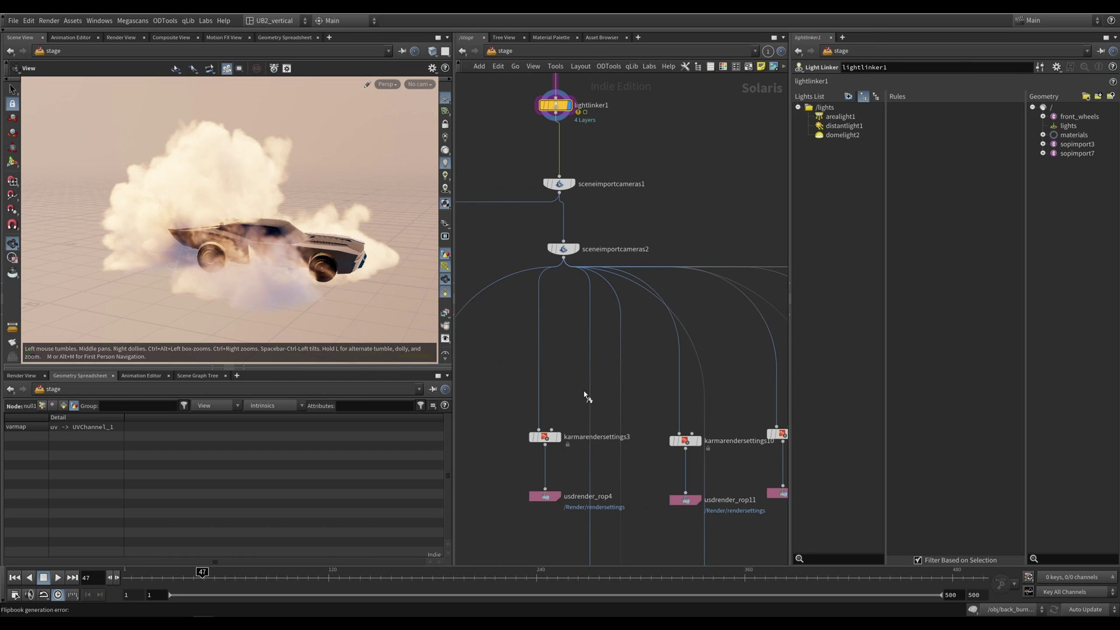
left_click(545, 437)
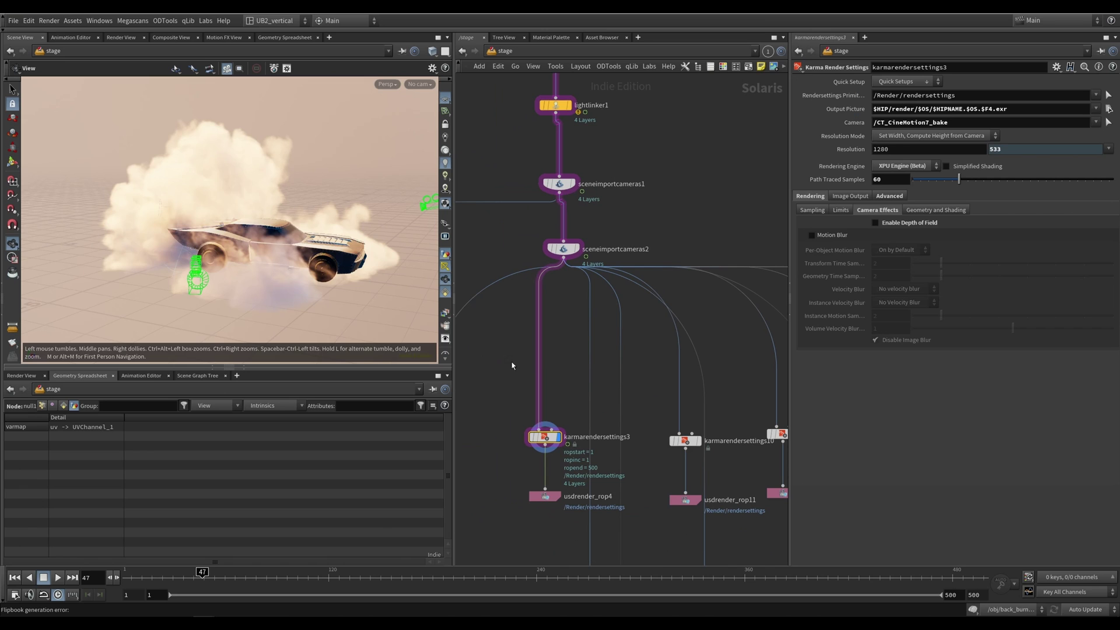
Show the SOP Import parameters of the bypassed blue_flame and red_flame nodes in the Solaris network.
scroll(505, 445, "down", 4)
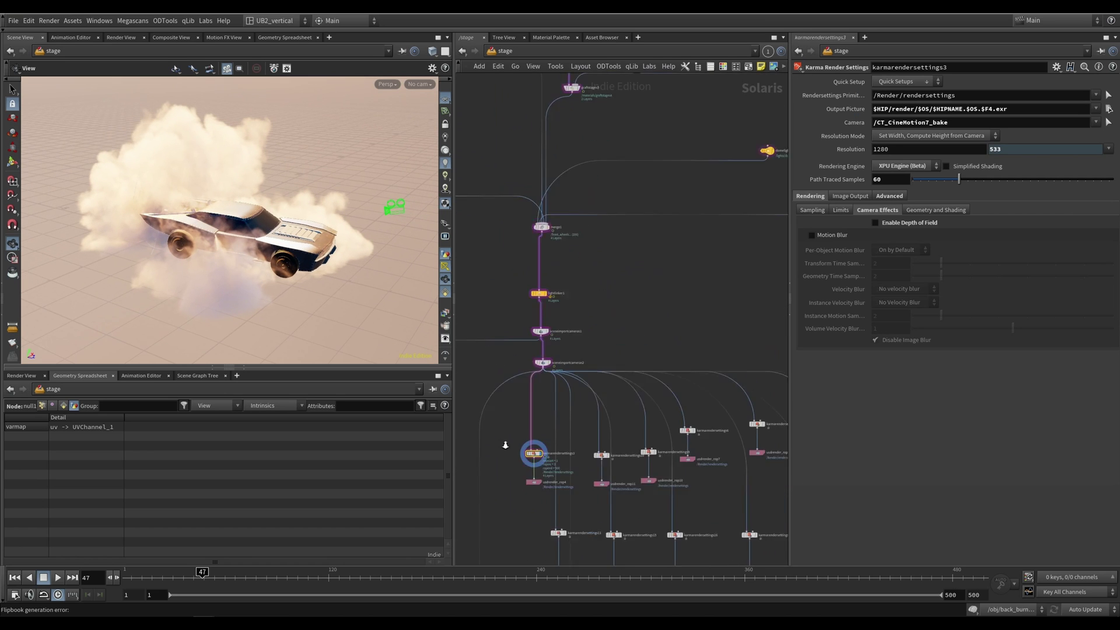
scroll(505, 446, "down", 2)
middle_click_drag(601, 330, 563, 421)
middle_click_drag(585, 368, 565, 465)
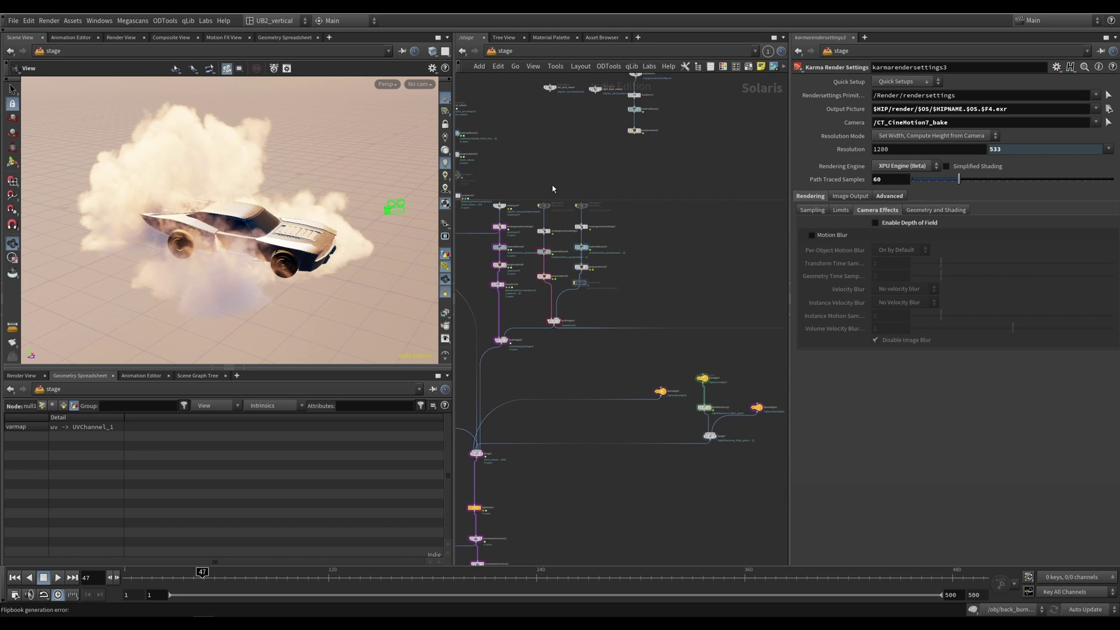
scroll(553, 188, "up", 6)
left_click(537, 239)
left_click_drag(623, 281, 629, 286)
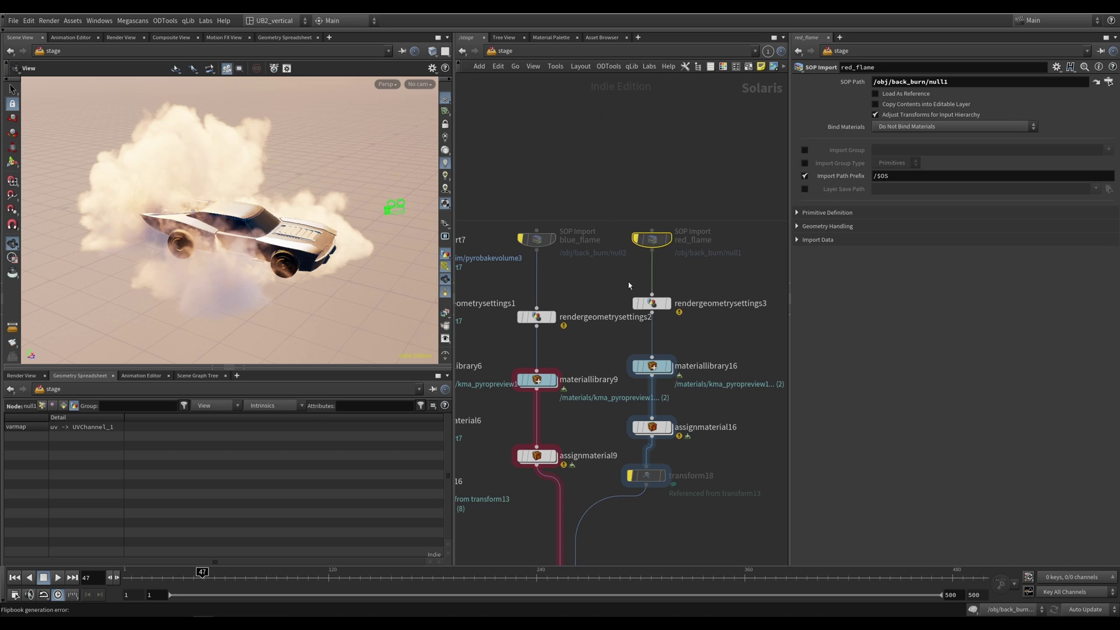
Select the blue_flame and red_flame branches down to graftstages4, and clear the selection.
scroll(603, 272, "down", 4)
left_click_drag(687, 198, 607, 468)
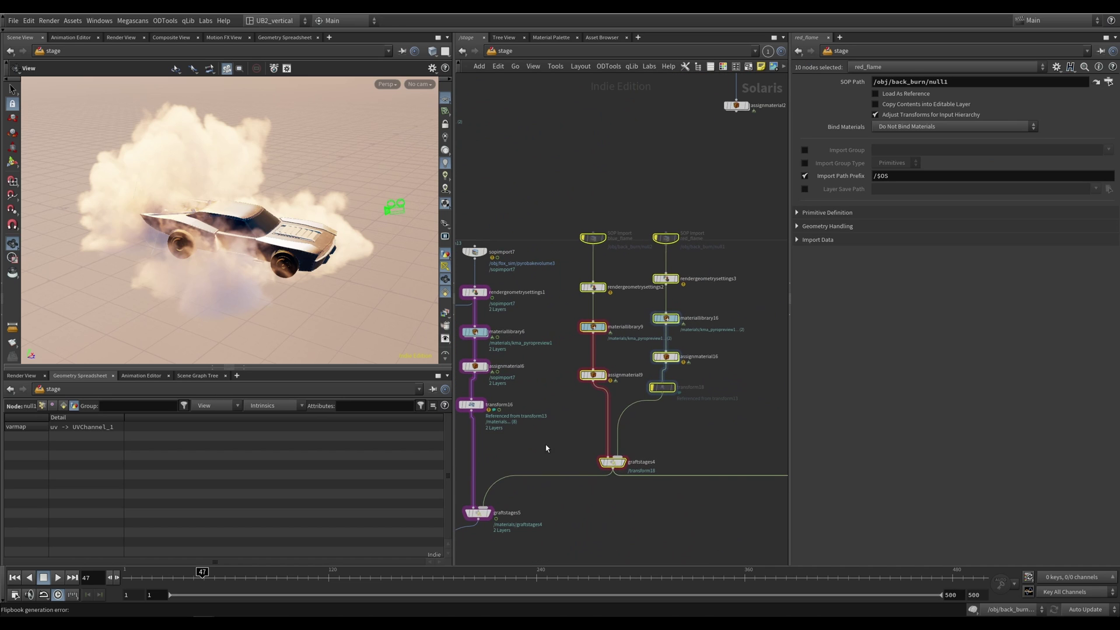
left_click(550, 445)
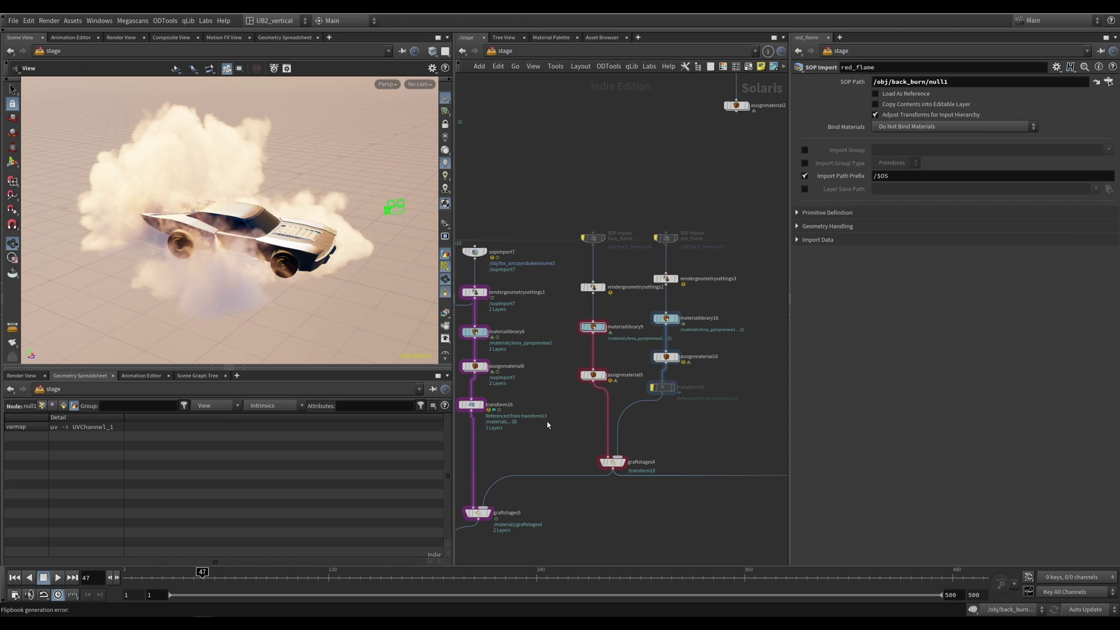
left_click_drag(609, 262, 574, 304)
Open materiallibrary9 and review the Fire settings of kma_pyropreview1 and pyroadvancedshader1.
double_click(593, 326)
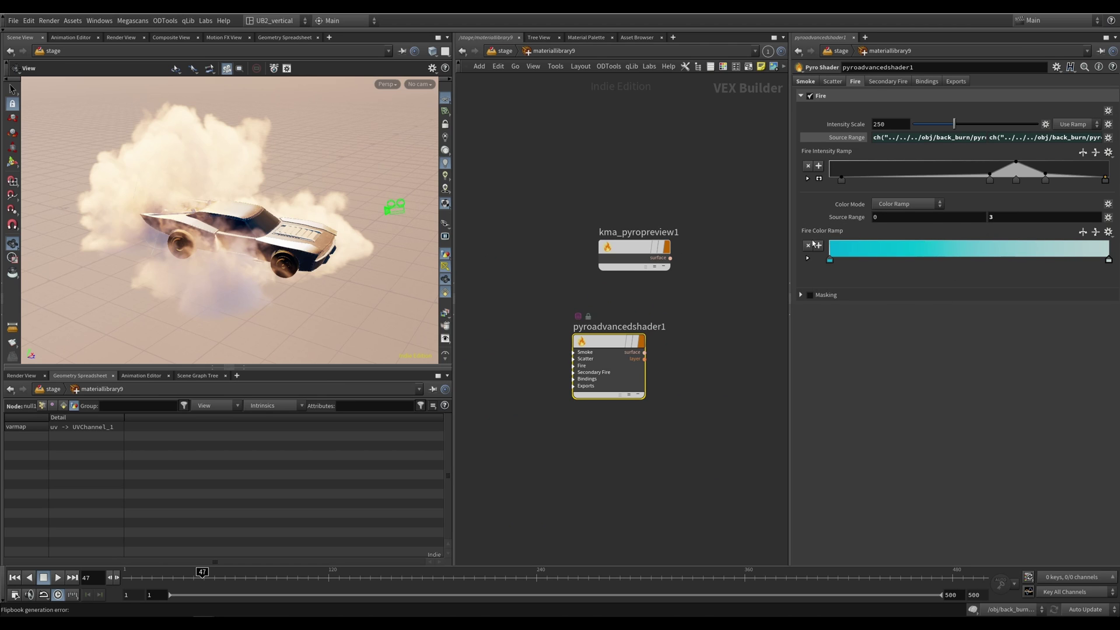
left_click_drag(688, 233, 627, 239)
left_click(690, 313)
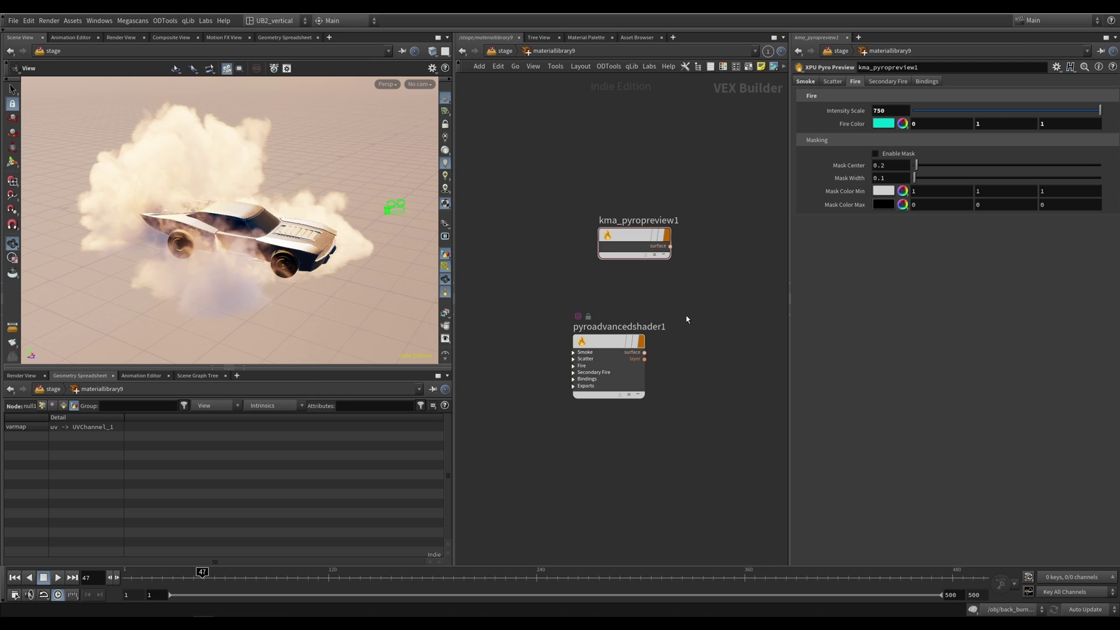
left_click_drag(712, 309, 525, 429)
left_click(525, 429)
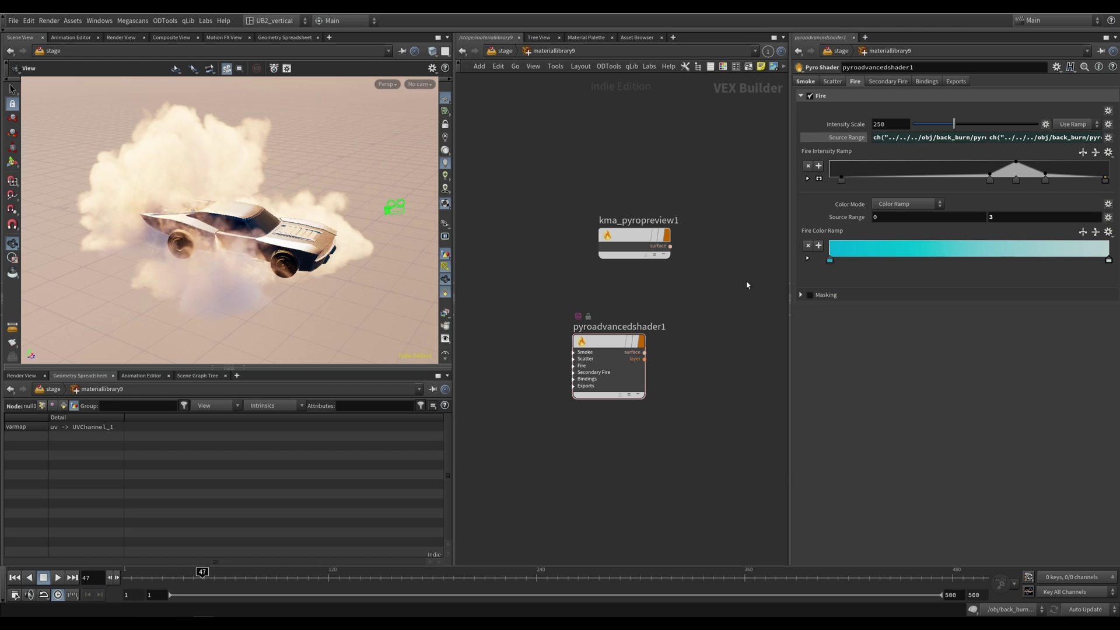
Return to the stage network, select karmarendersettings3 and render the car and smoke in the viewport with Karma.
key("u")
right_click_drag(616, 390, 608, 463)
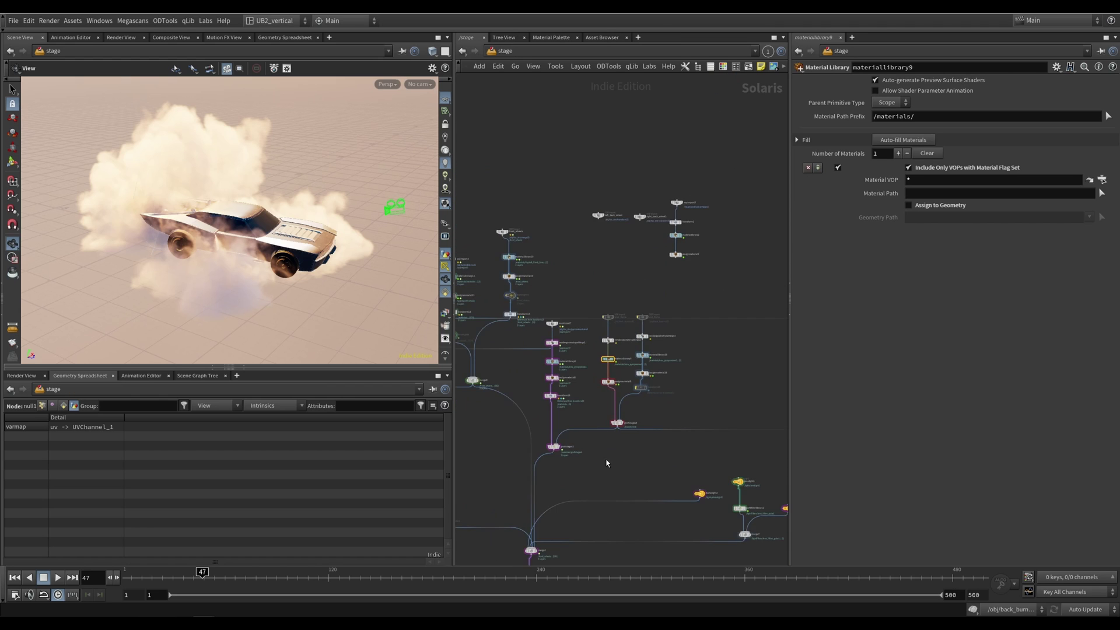
middle_click_drag(607, 463, 648, 357)
middle_click_drag(564, 463, 571, 399)
right_click_drag(571, 400, 595, 393)
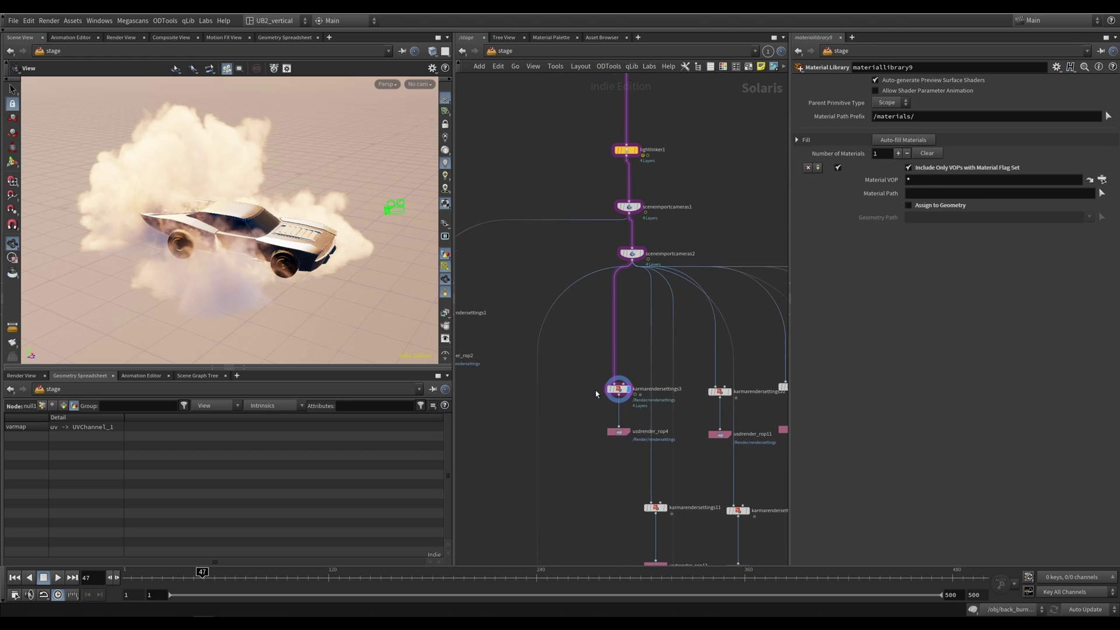
left_click_drag(589, 374, 630, 435)
left_click_drag(621, 392, 602, 390)
left_click(636, 378)
key("alt+2")
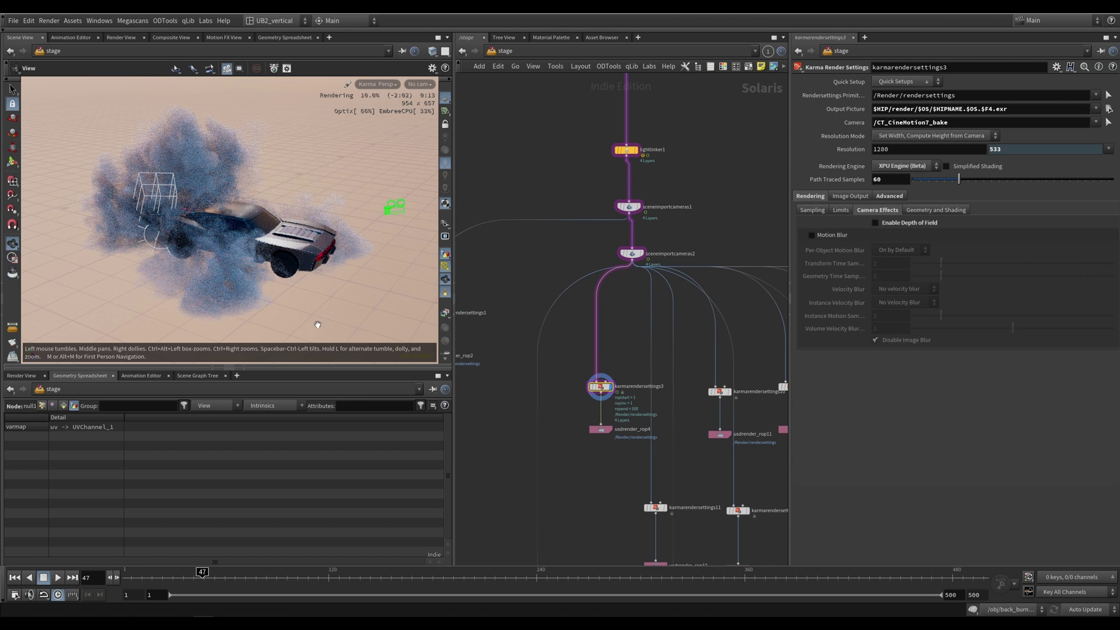
left_click_drag(288, 243, 244, 267)
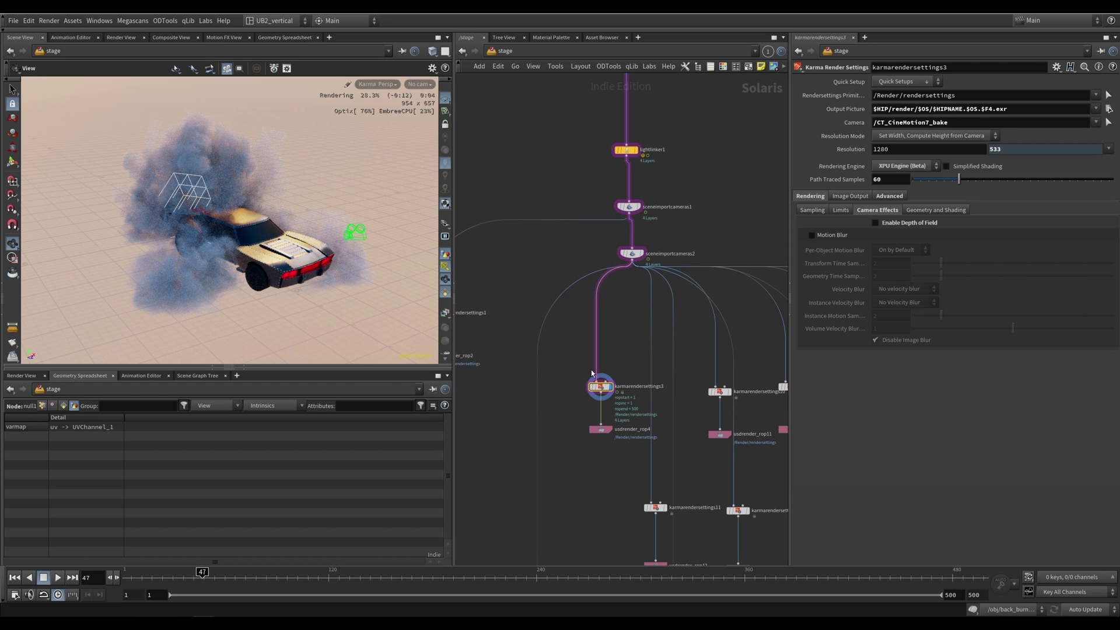
Set the Volume Limit in the rendering limits of karmarendersettings3 to 3.
left_click(847, 197)
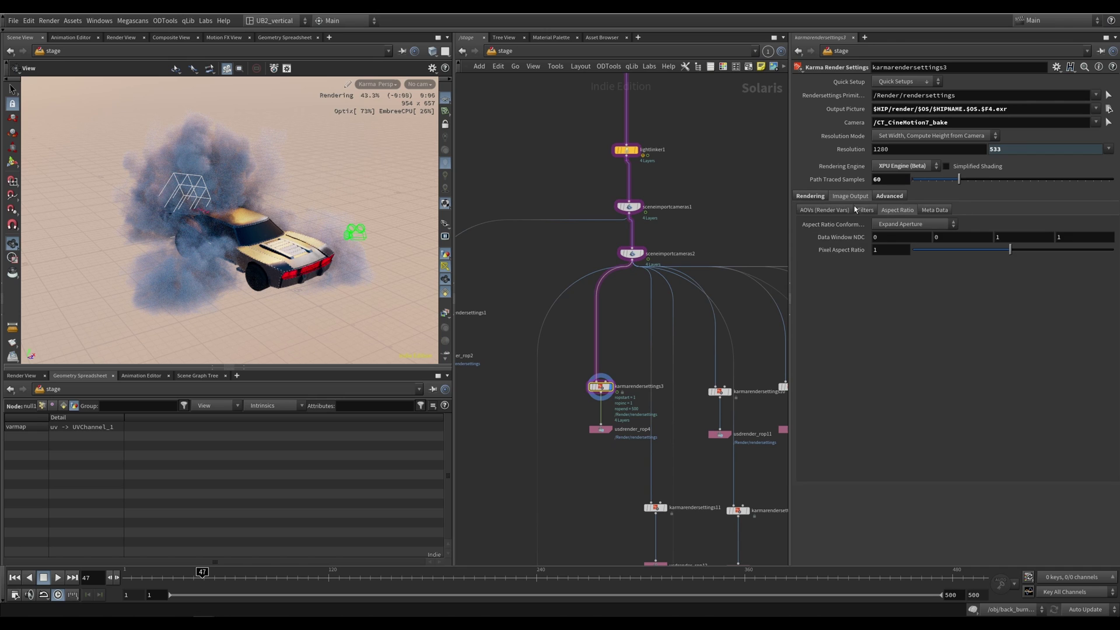
left_click(895, 201)
left_click(812, 199)
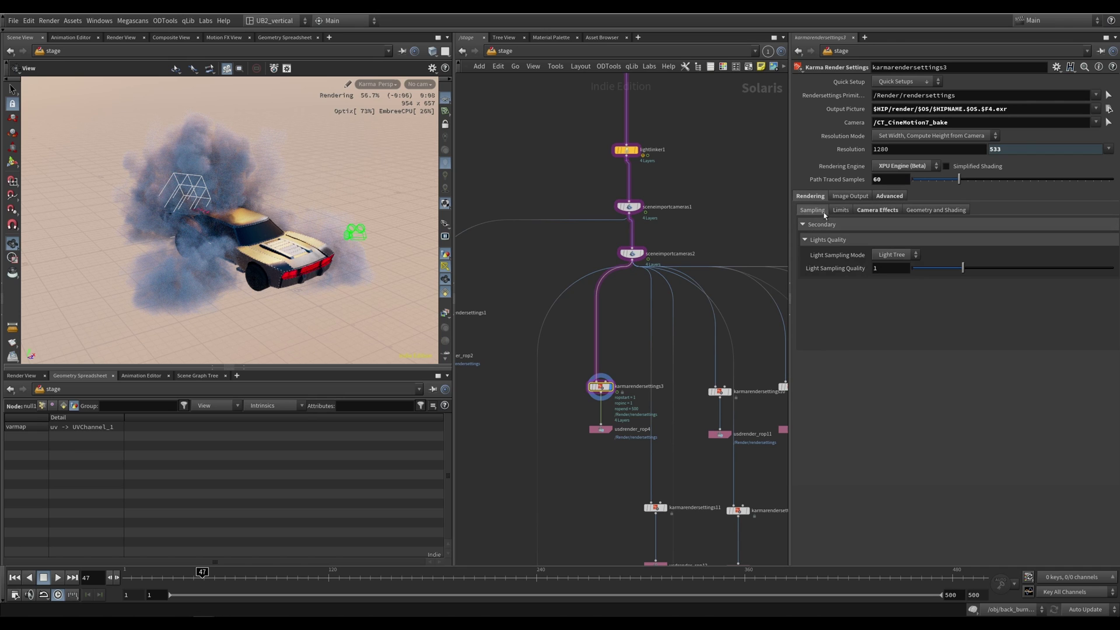
left_click(841, 210)
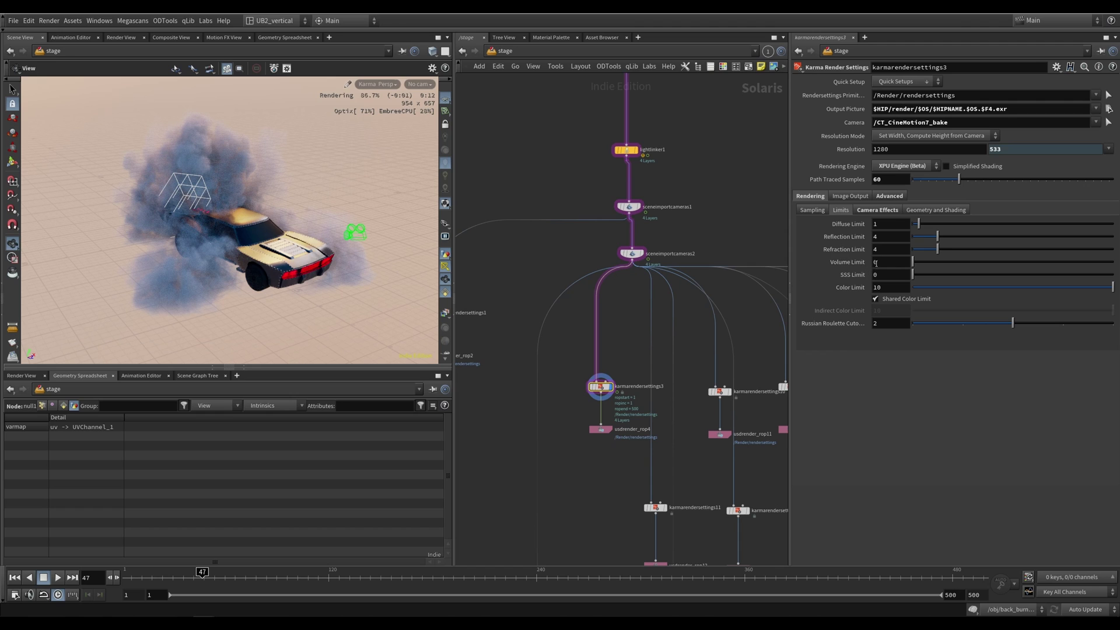
left_click_drag(881, 264, 808, 278)
type("3")
key("Return")
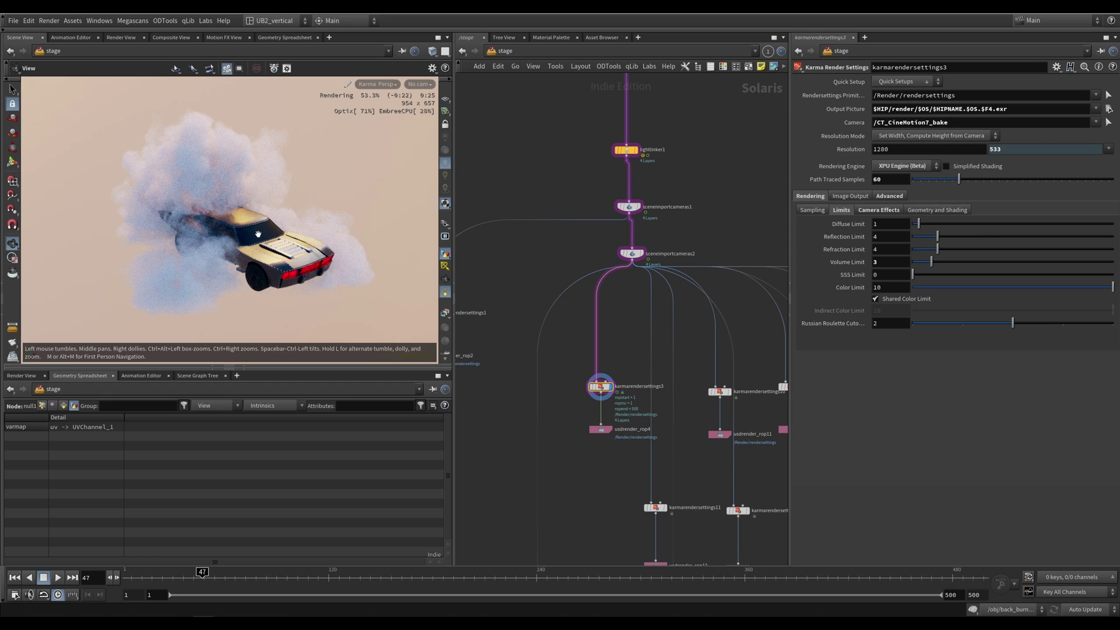
Switch the viewport from Karma back to the standard renderer and locate the separate merge10 render chain in the network.
key("alt+1")
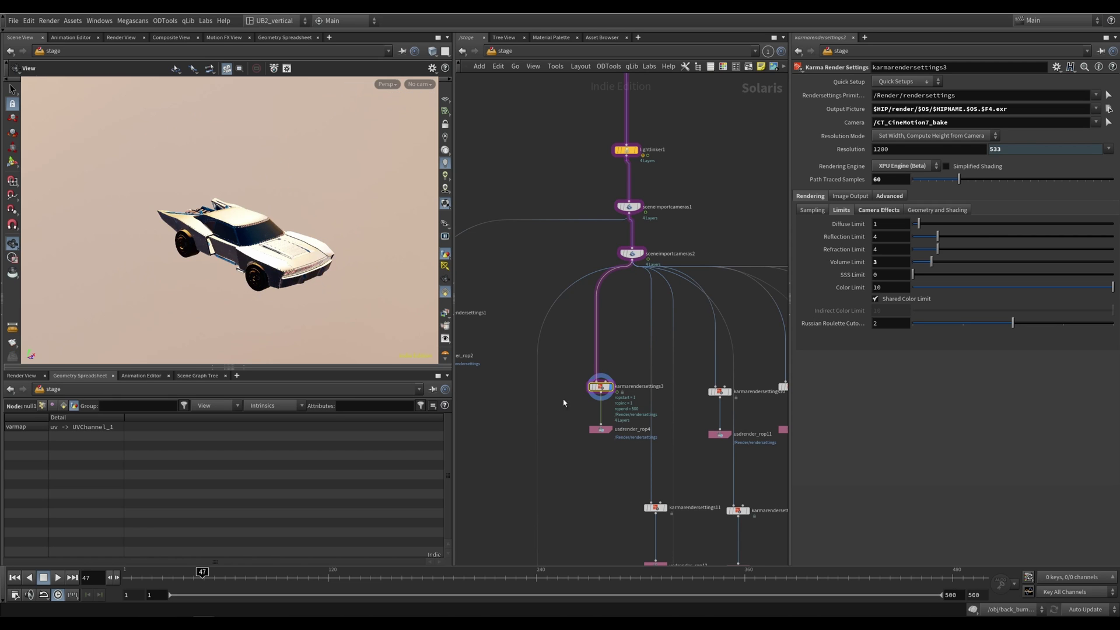
right_click_drag(577, 395, 532, 442)
middle_click_drag(560, 338, 574, 398)
scroll(599, 457, "up", 2)
scroll(563, 420, "up", 2)
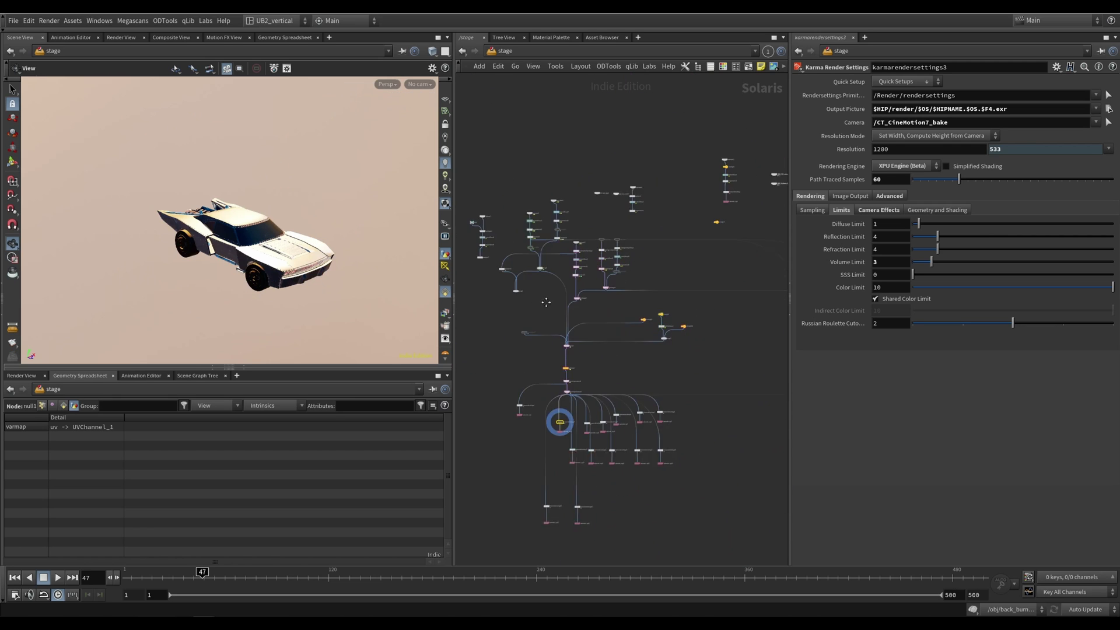
scroll(538, 407, "up", 2)
scroll(682, 325, "up", 4)
scroll(682, 325, "down", 5)
middle_click_drag(696, 335, 566, 338)
scroll(565, 338, "up", 2)
scroll(707, 310, "up", 2)
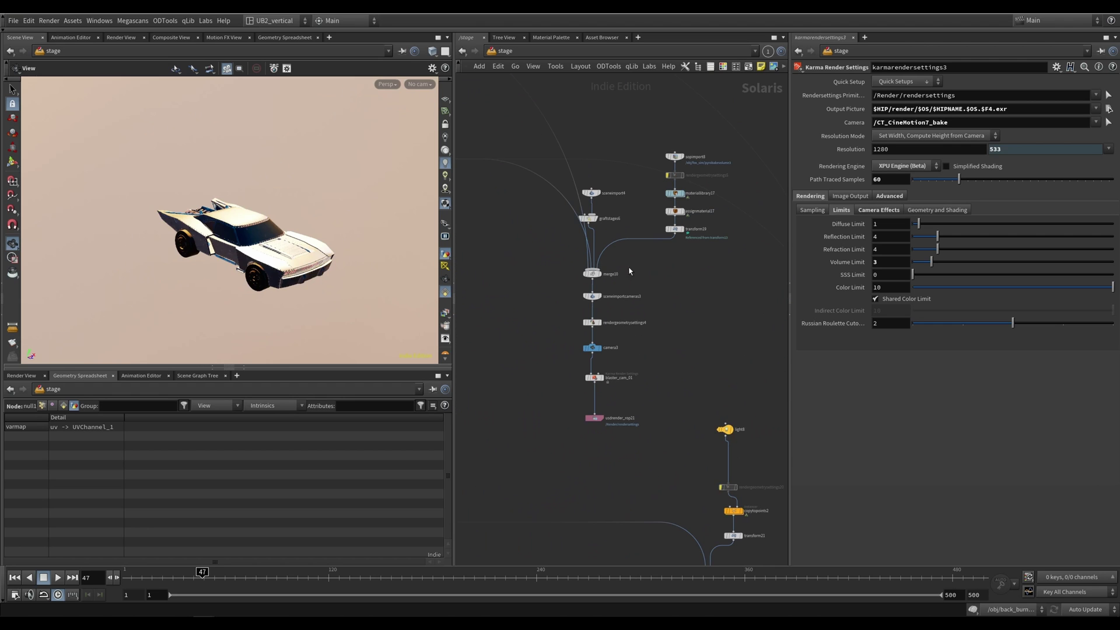
Inspect merge10 and display camera3 further down its chain, looking through that camera in the viewport.
left_click(597, 274)
middle_click_drag(552, 286, 541, 309)
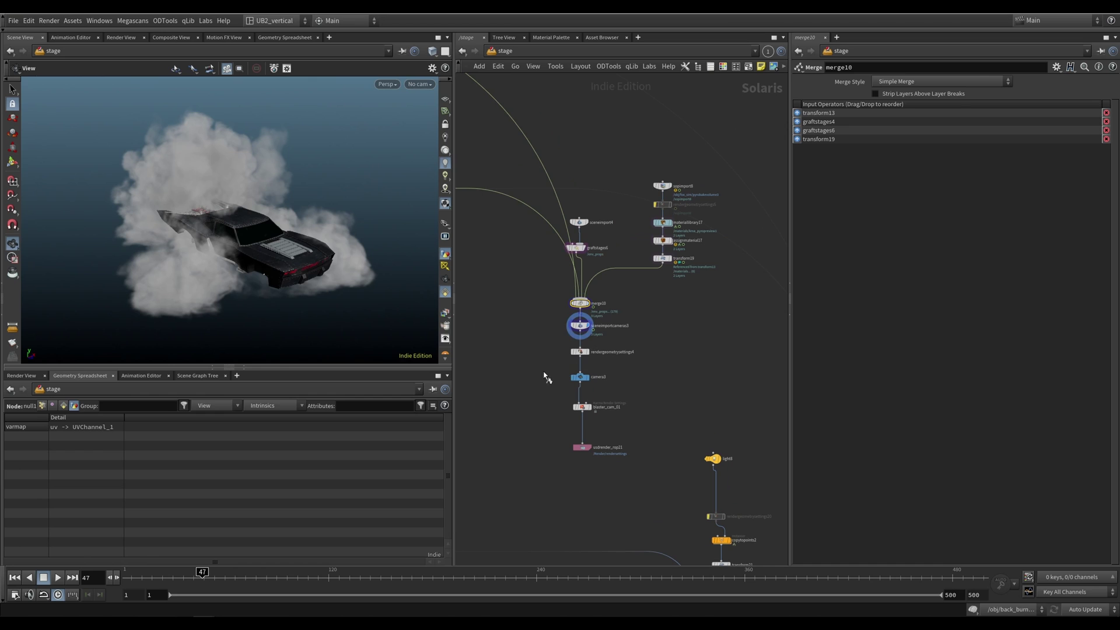
left_click(579, 378)
left_click_drag(579, 381, 407, 341)
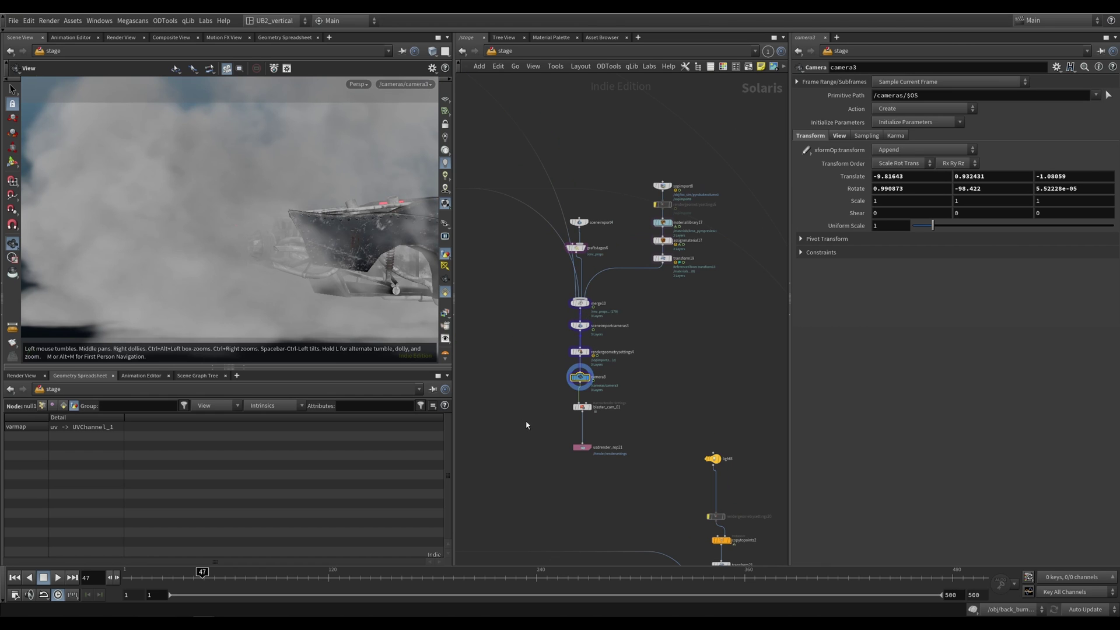
Return to the main Solaris tree and display the front_wheels SOP Import.
scroll(536, 388, "down", 5)
middle_click_drag(479, 426, 637, 351)
scroll(682, 332, "down", 3)
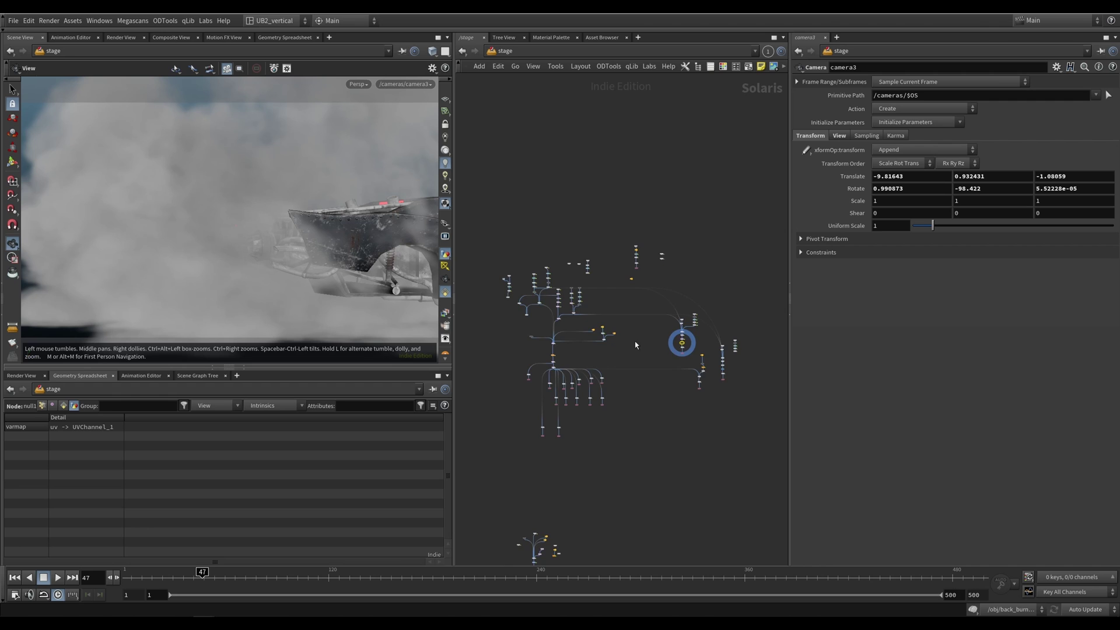
scroll(565, 349, "up", 4)
left_click_drag(654, 182, 483, 511)
scroll(581, 219, "up", 5)
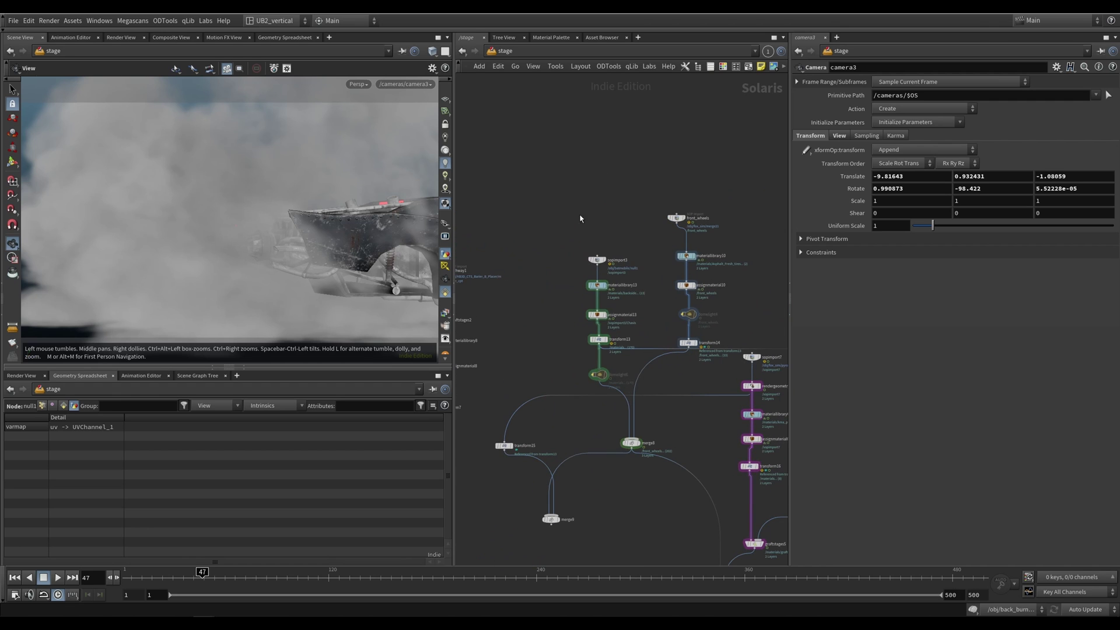
left_click(597, 260)
left_click(676, 218)
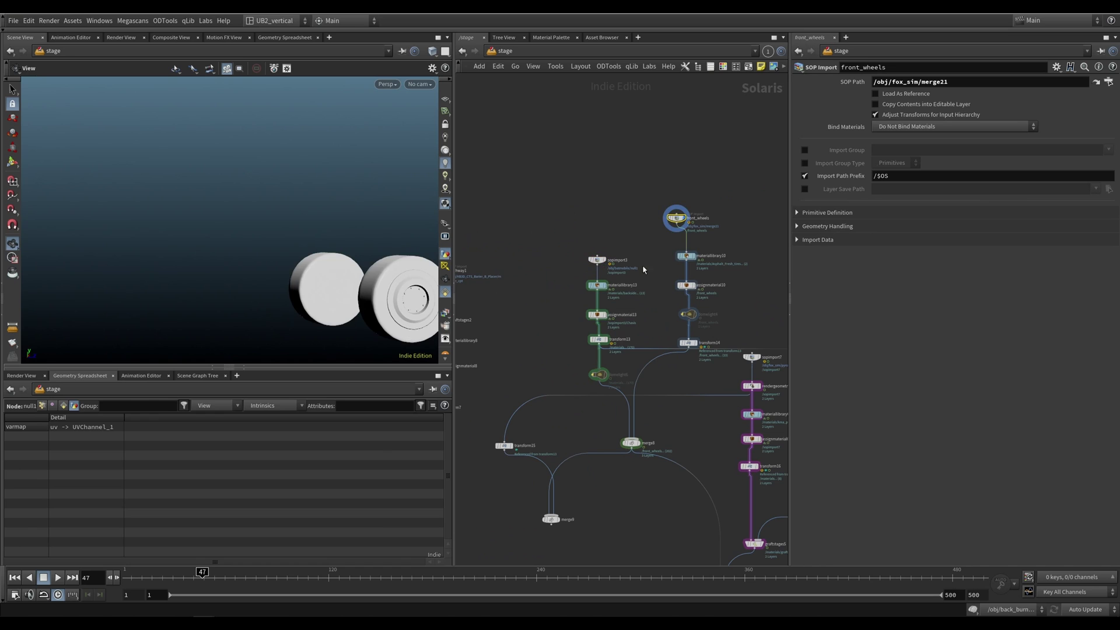
Display the sopimport7 smoke volume and reframe the viewport to show the whole cloud.
middle_click_drag(678, 282, 573, 231)
left_click(647, 305)
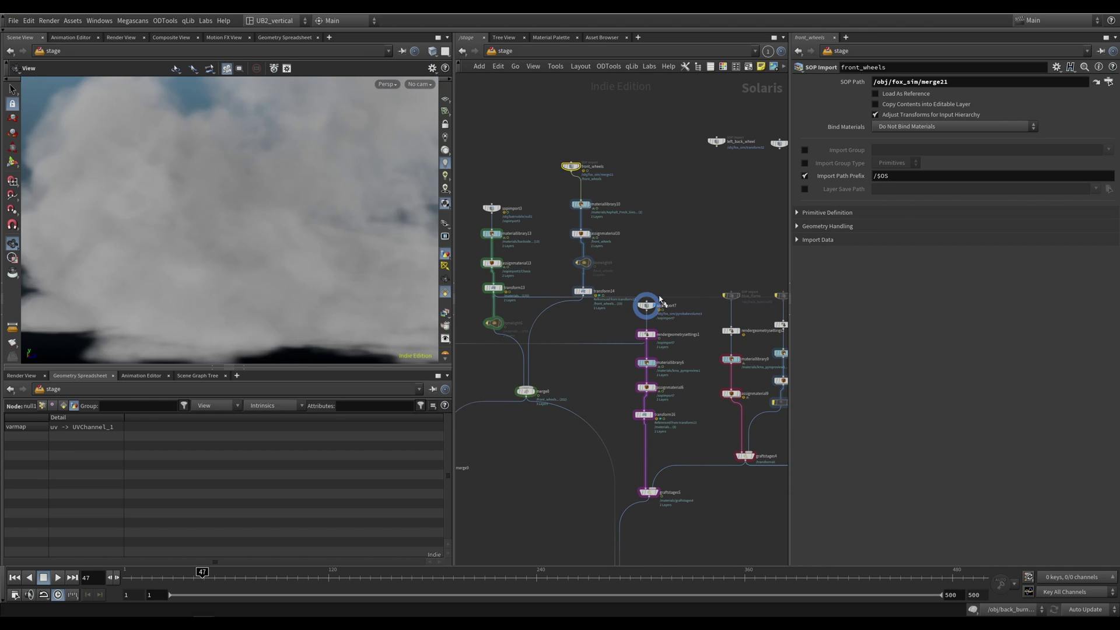
middle_click_drag(244, 308, 250, 281)
right_click_drag(218, 345, 314, 291)
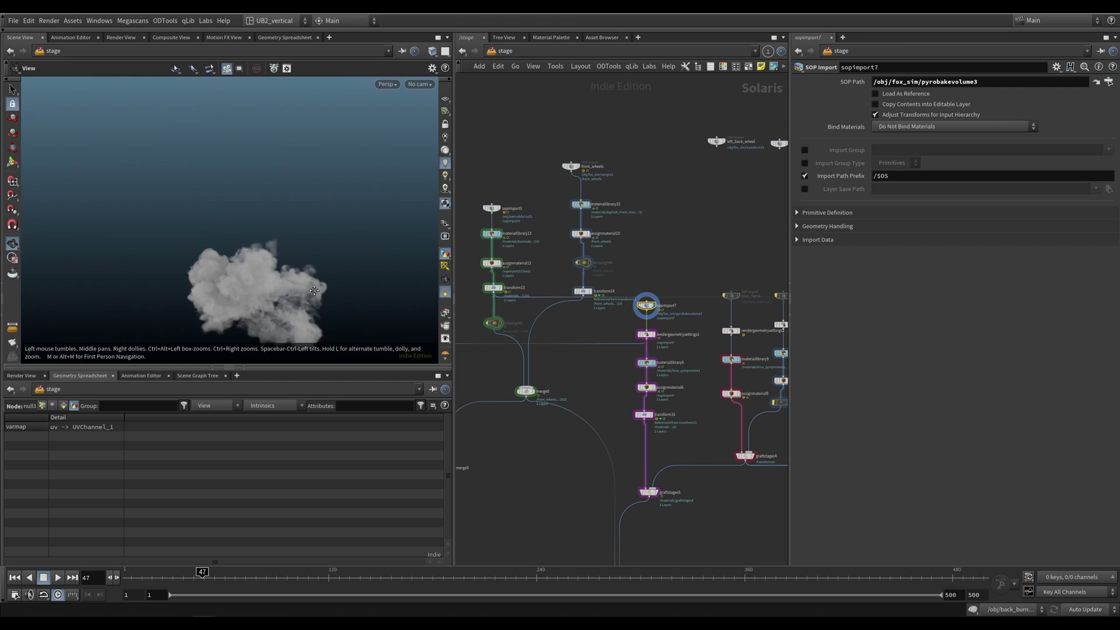
left_click_drag(314, 290, 275, 263)
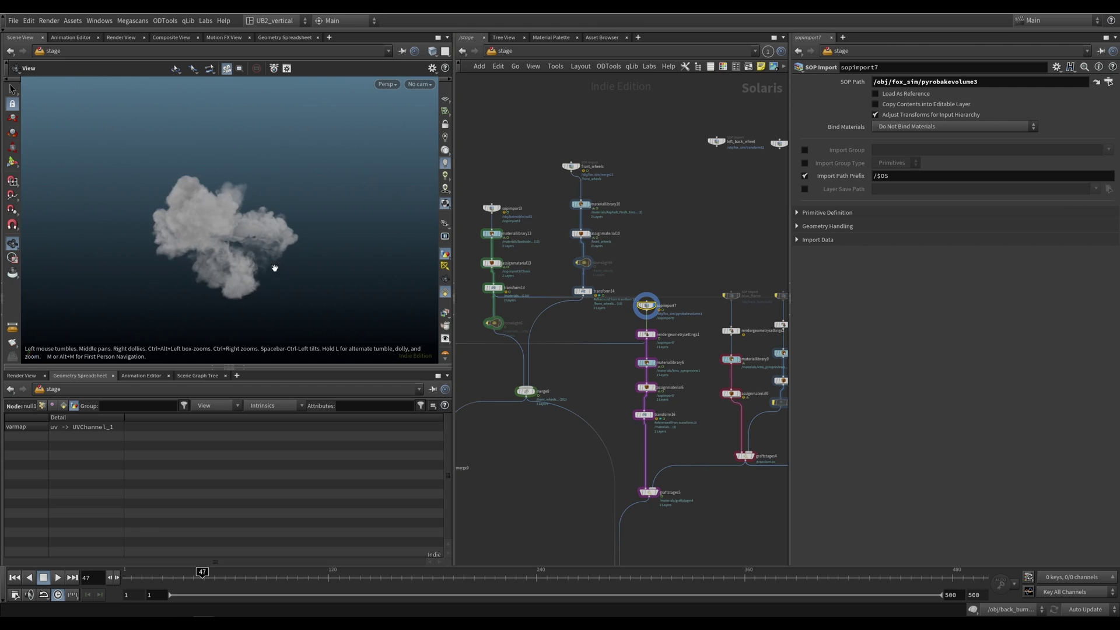
Display the graftstages4 node that joins the two flame branches.
left_click_drag(686, 146, 488, 537)
middle_click_drag(740, 455, 642, 428)
left_click_drag(694, 419, 624, 447)
key("r")
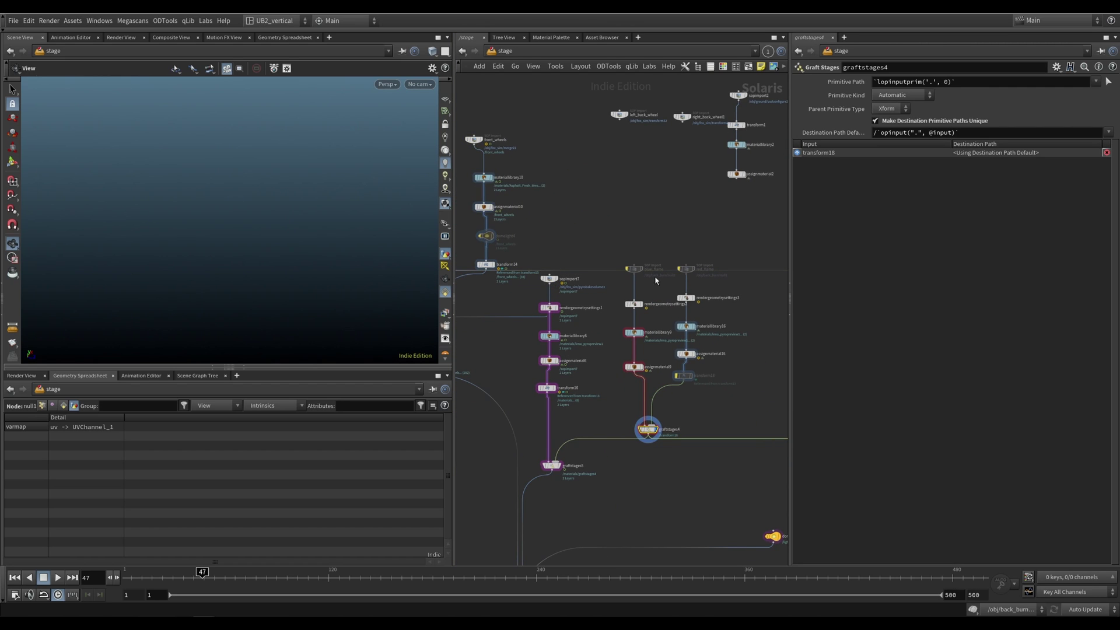
Temporarily enable the blue_flame and red_flame imports to view the flames up close, and bypass them again.
key("b")
left_click_drag(628, 245, 675, 281)
left_click_drag(703, 252, 673, 285)
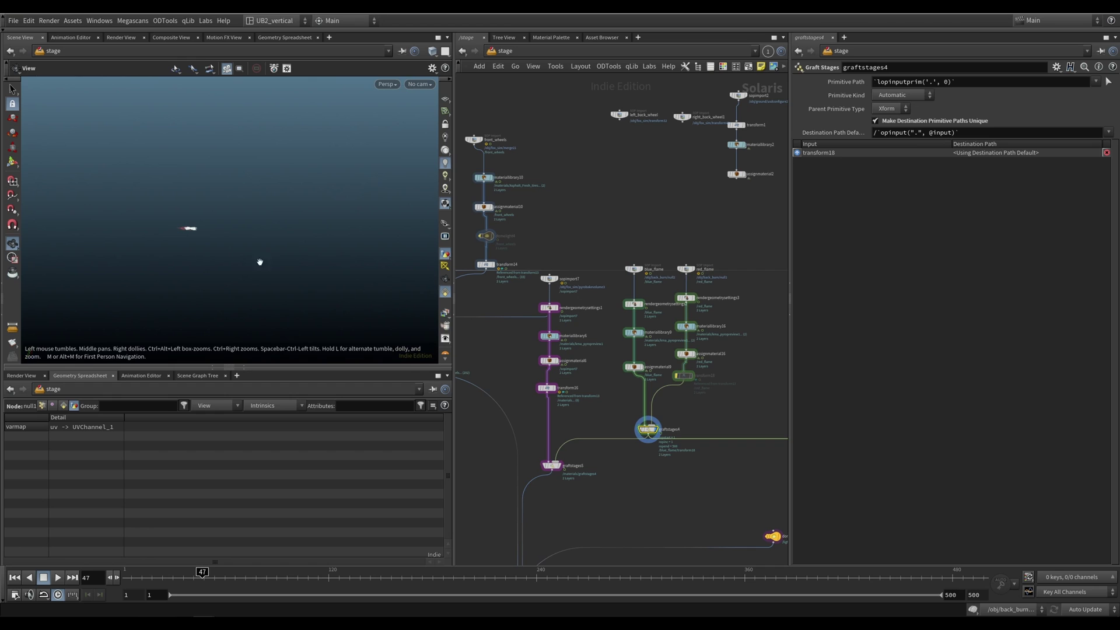
right_click_drag(177, 225, 292, 202)
right_click_drag(76, 237, 113, 247)
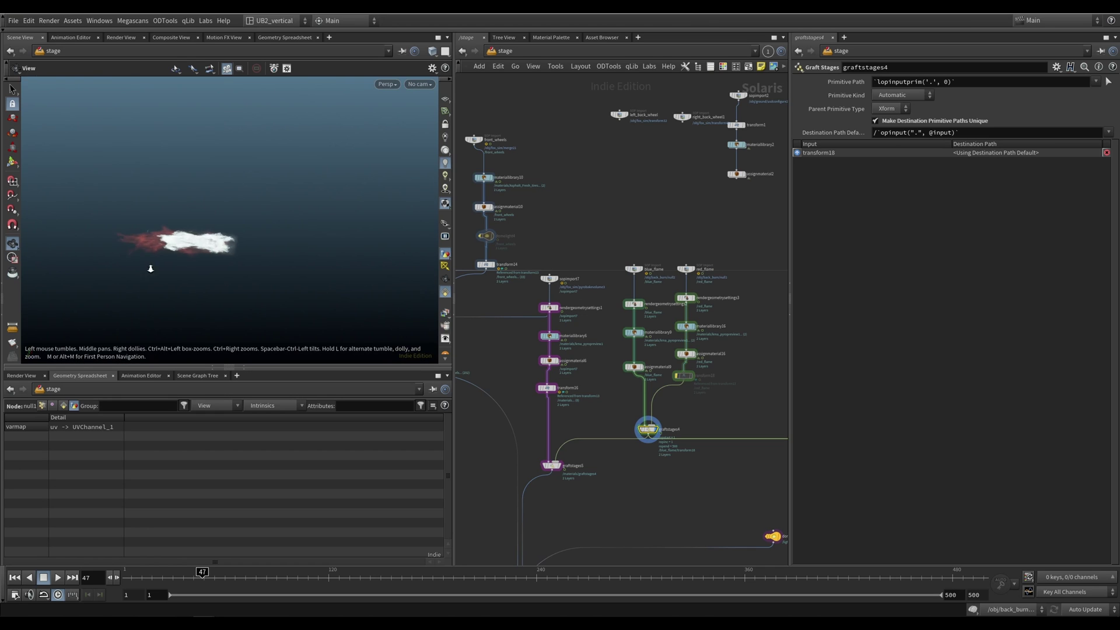
key("b")
left_click_drag(730, 254, 617, 288)
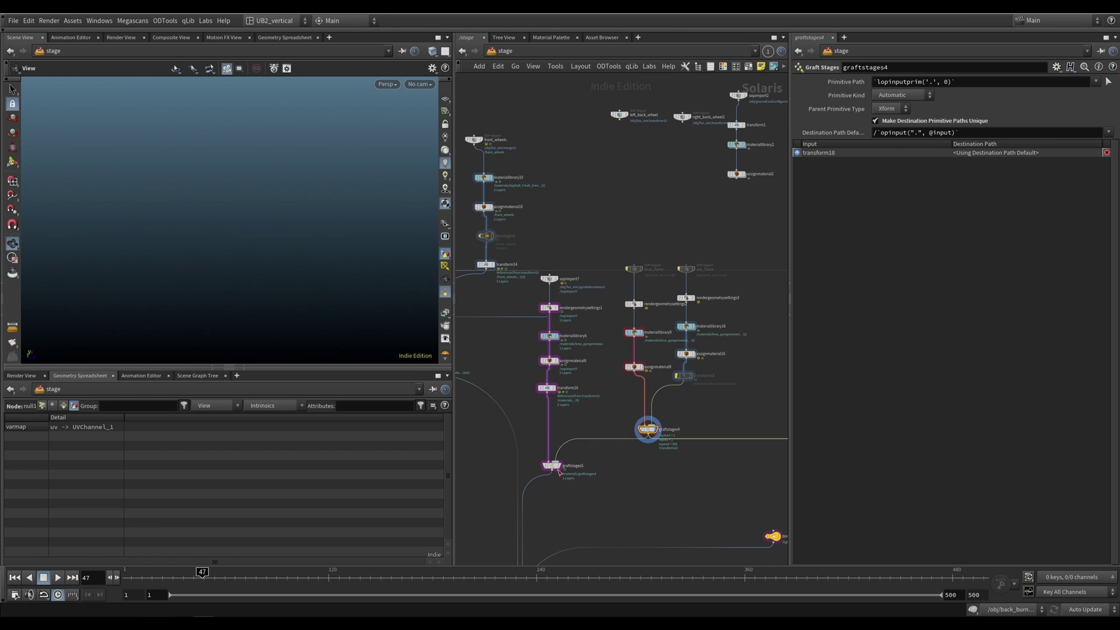
Display merge1 and reframe the viewport on the full car with its smoke.
key("r")
left_click(557, 469)
middle_click_drag(532, 508, 588, 307)
key("r")
left_click_drag(533, 413, 587, 447)
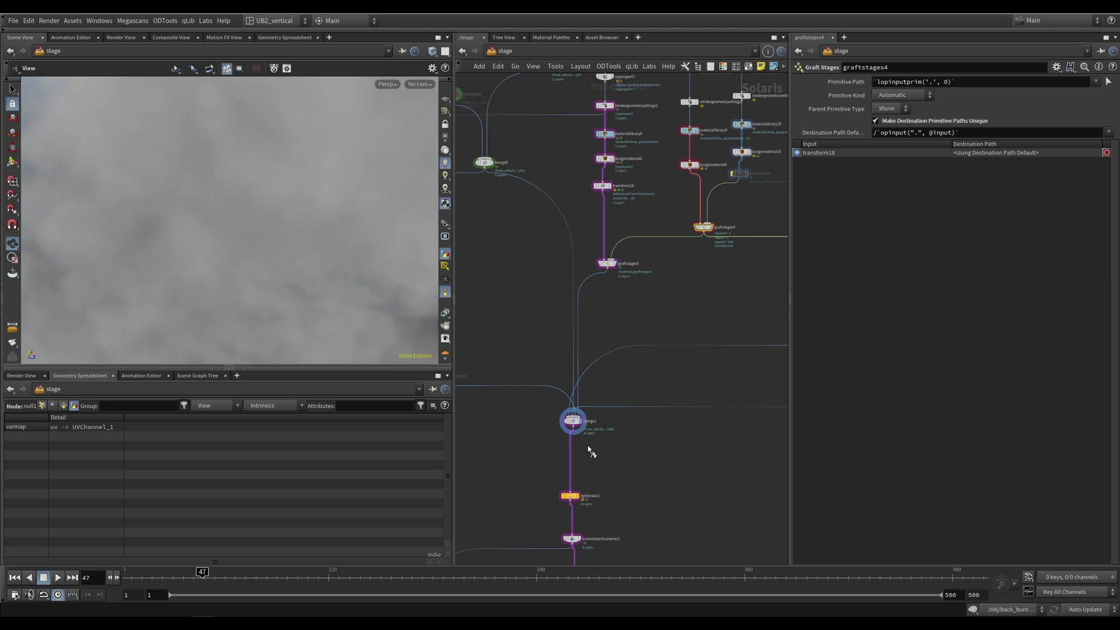
left_click(573, 420)
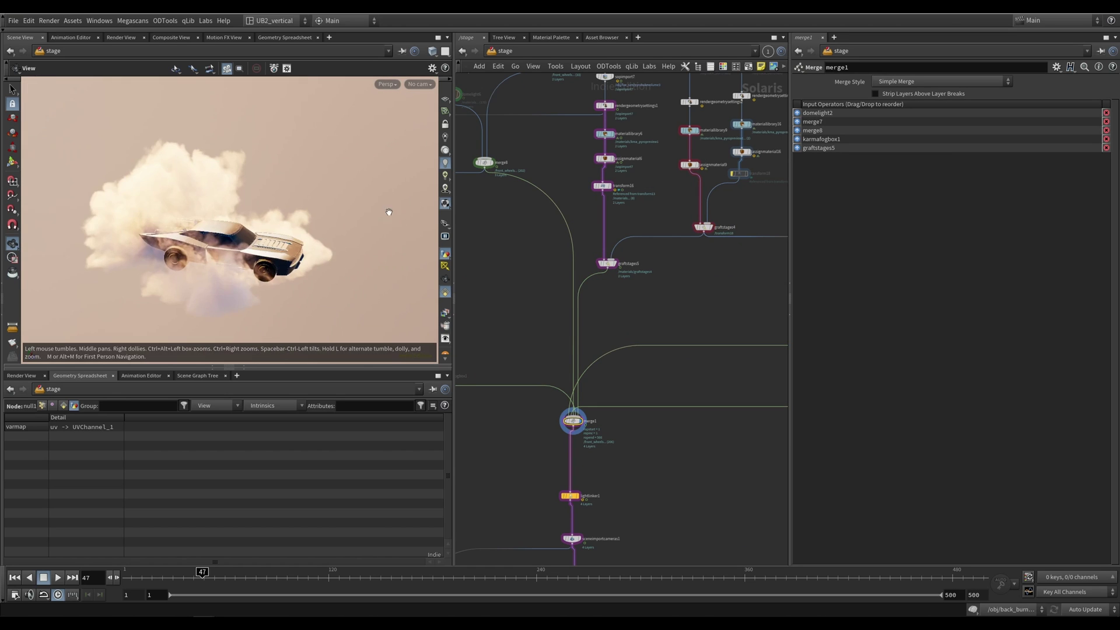
scroll(390, 212, "up", 2)
left_click_drag(389, 212, 364, 230)
Look over the separate node groups beside the main Solaris network.
scroll(525, 309, "down", 8)
middle_click_drag(508, 320, 622, 323)
left_click_drag(595, 294, 535, 373)
middle_click_drag(545, 308, 585, 316)
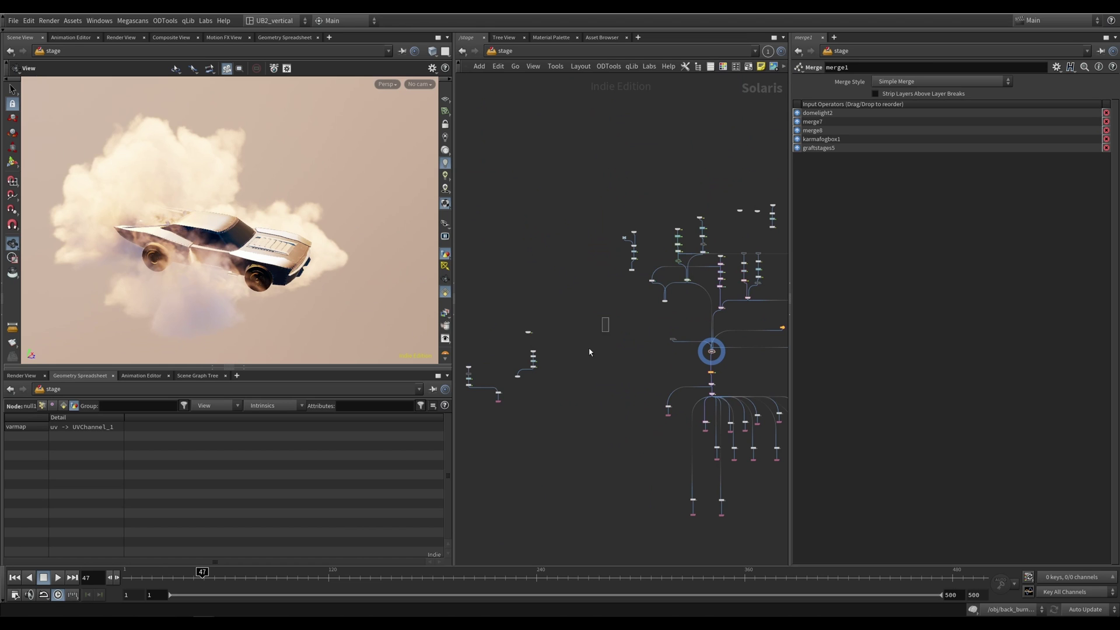
middle_click_drag(616, 325, 632, 328)
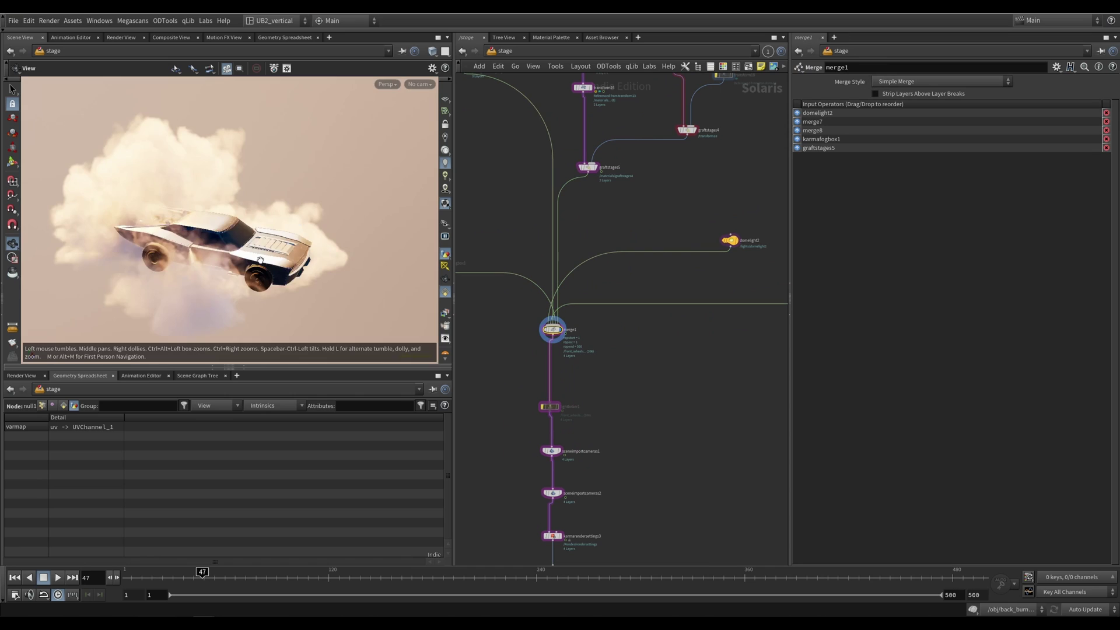
Look at the car within its smoke up close and survey the whole Solaris network.
left_click_drag(275, 256, 222, 252)
scroll(222, 252, "up", 5)
scroll(654, 361, "down", 5)
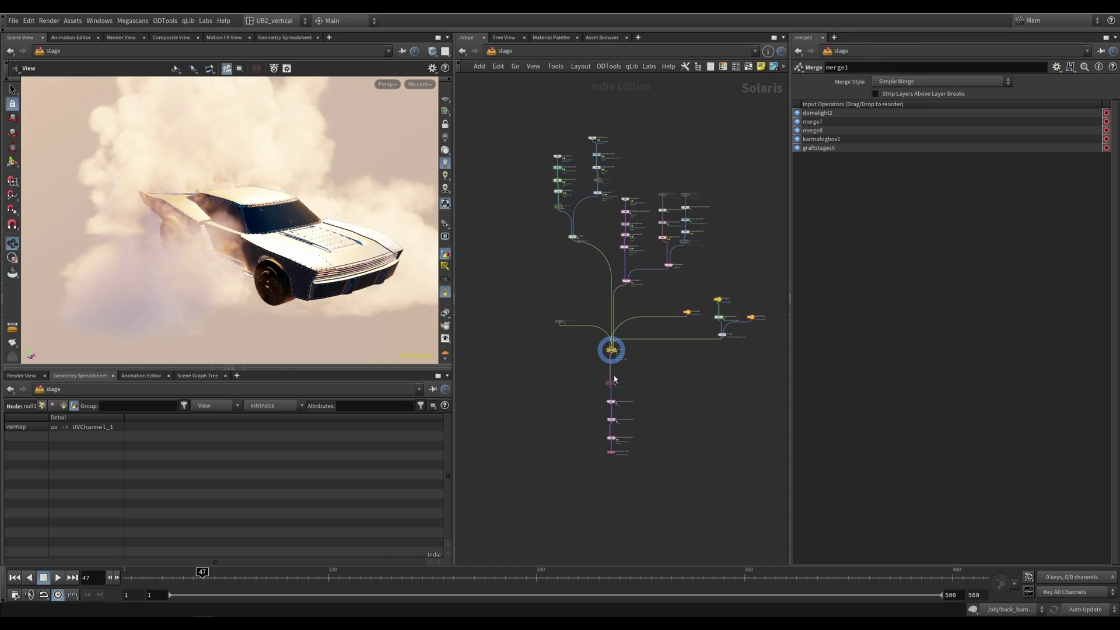
middle_click_drag(666, 264, 624, 302)
left_click(614, 415)
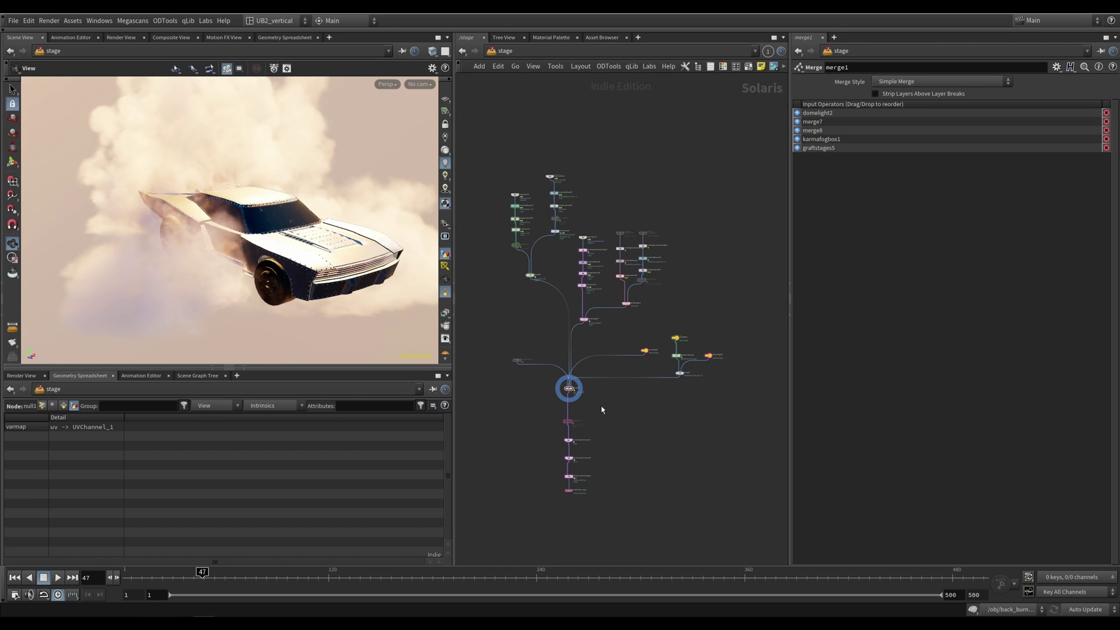
Go up to the object level and orbit around the car.
key("u")
key("1")
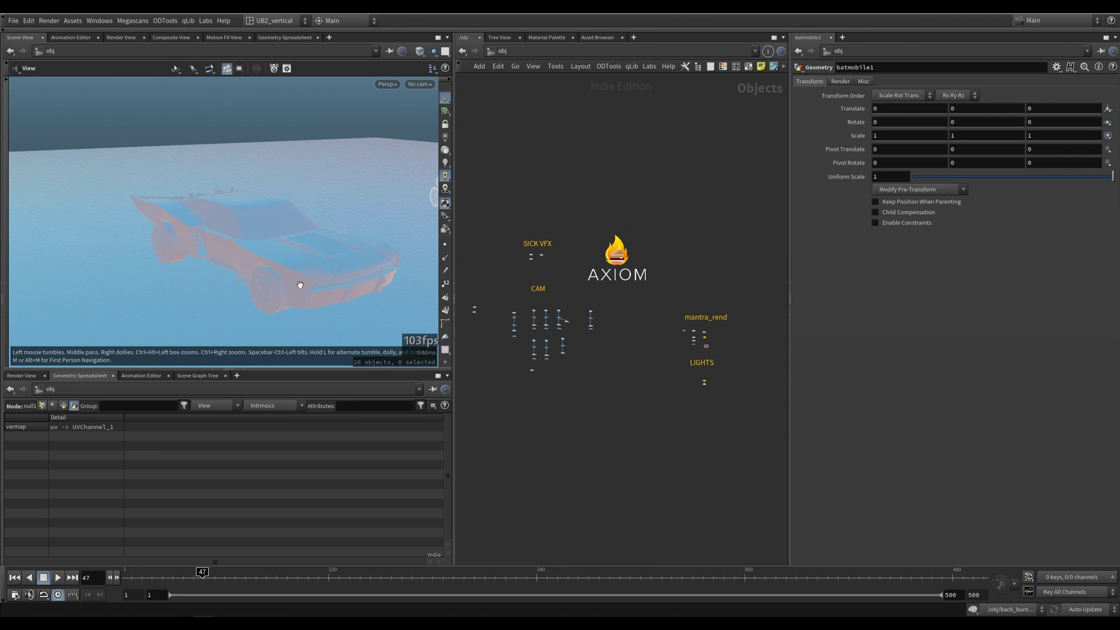
left_click_drag(295, 282, 248, 277)
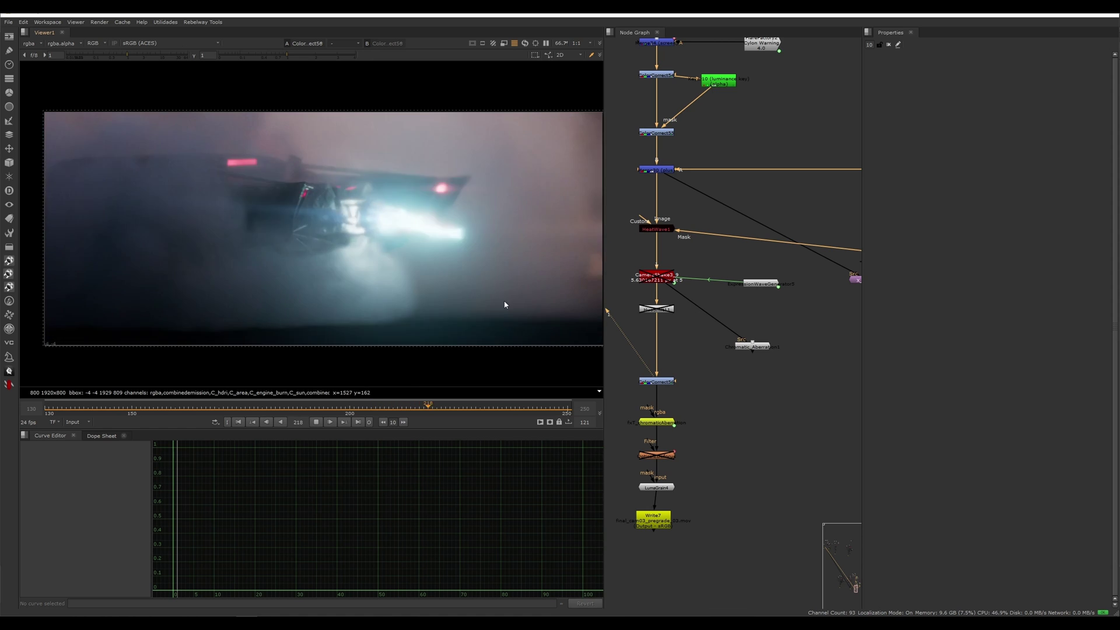
Switch to Nuke and look over the compositing graph up to the render passes under Read31.
scroll(735, 389, "down", 3)
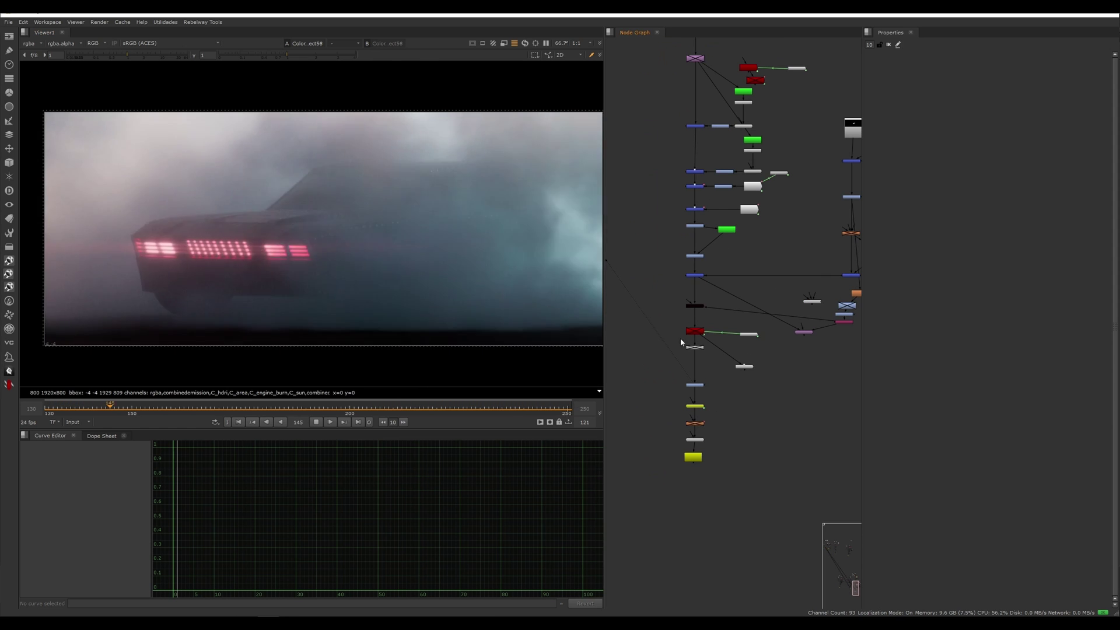
scroll(673, 316, "down", 6)
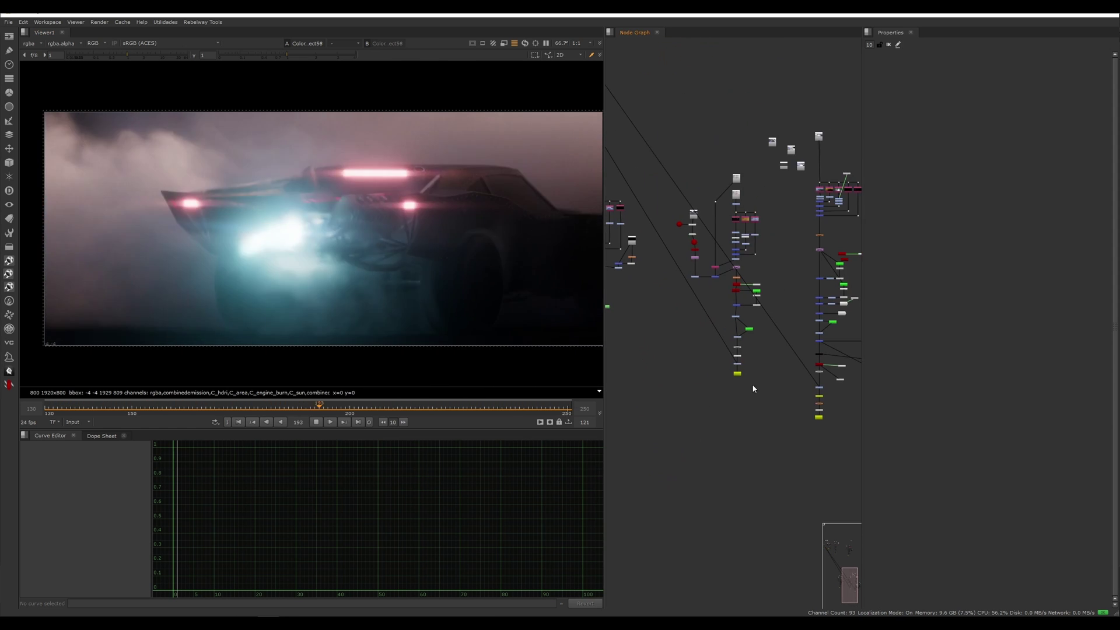
left_click_drag(809, 305, 785, 193)
scroll(817, 250, "up", 5)
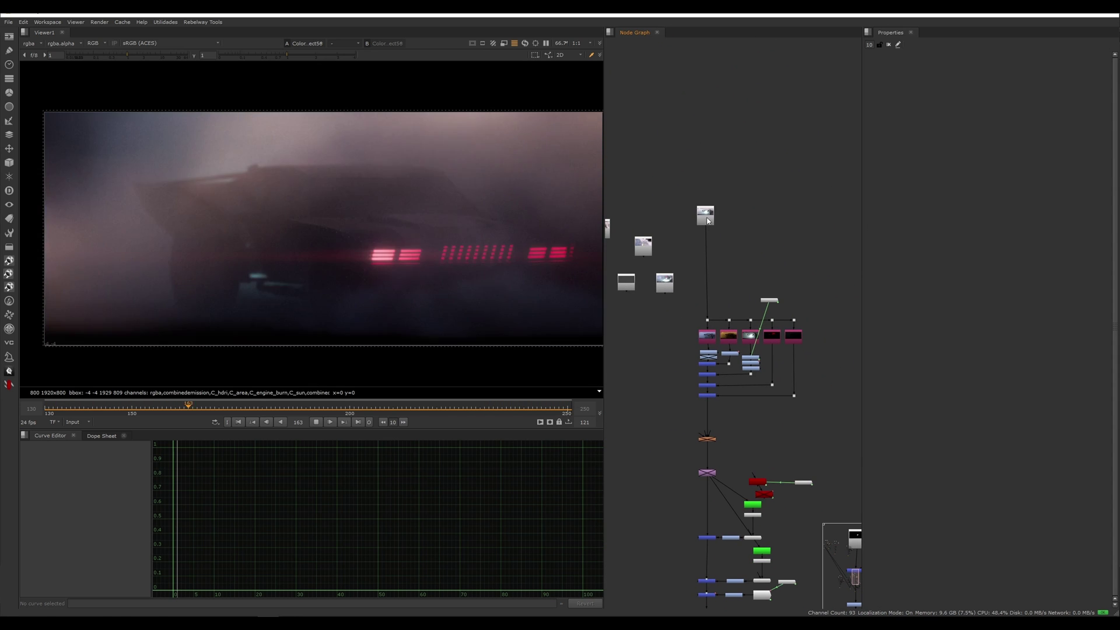
scroll(722, 312, "up", 4)
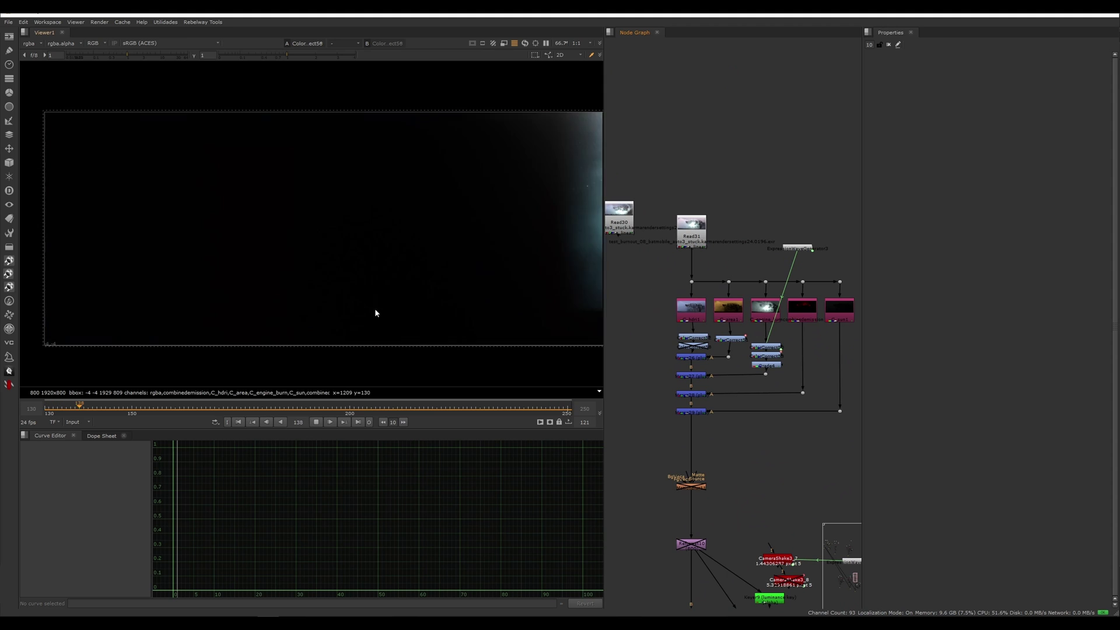
Show the raw Read31 render in the viewer, watch it play, and stop the playback.
middle_click_drag(369, 297, 351, 298)
left_click(691, 237)
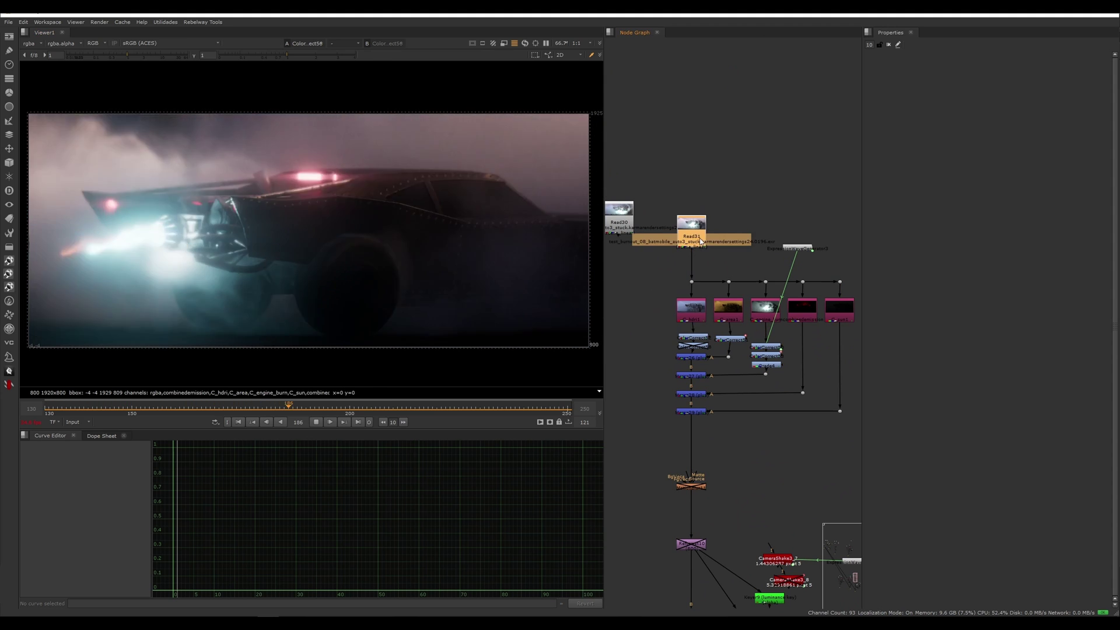
key("1")
left_click(697, 254)
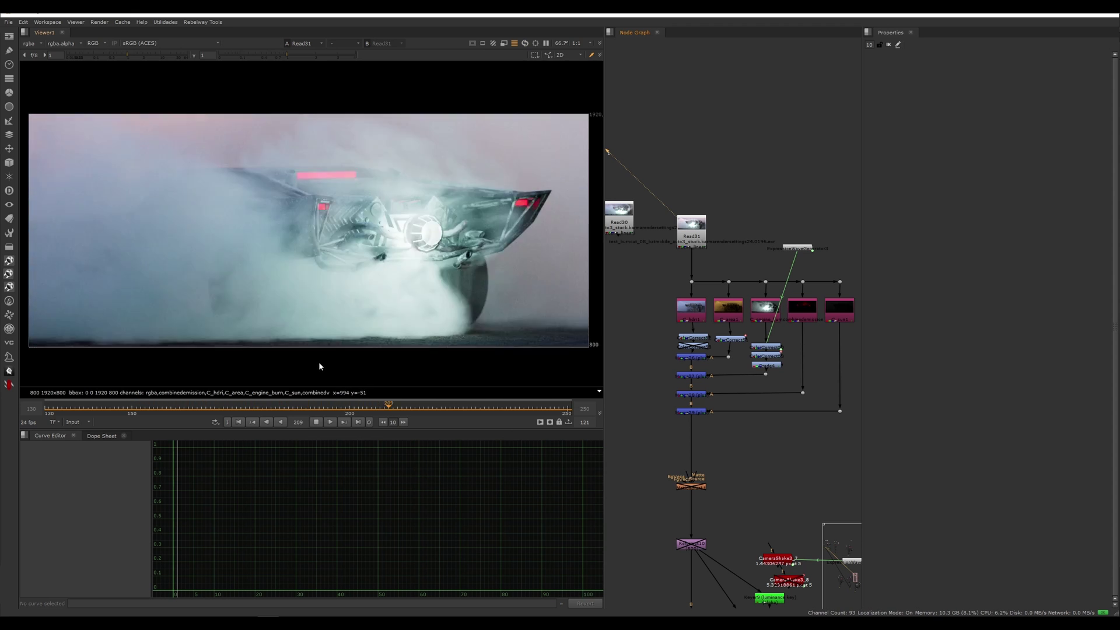
left_click(316, 422)
Switch back to Houdini and open the fox_sim geometry network under SICK VFX.
mouse_move(209, 621)
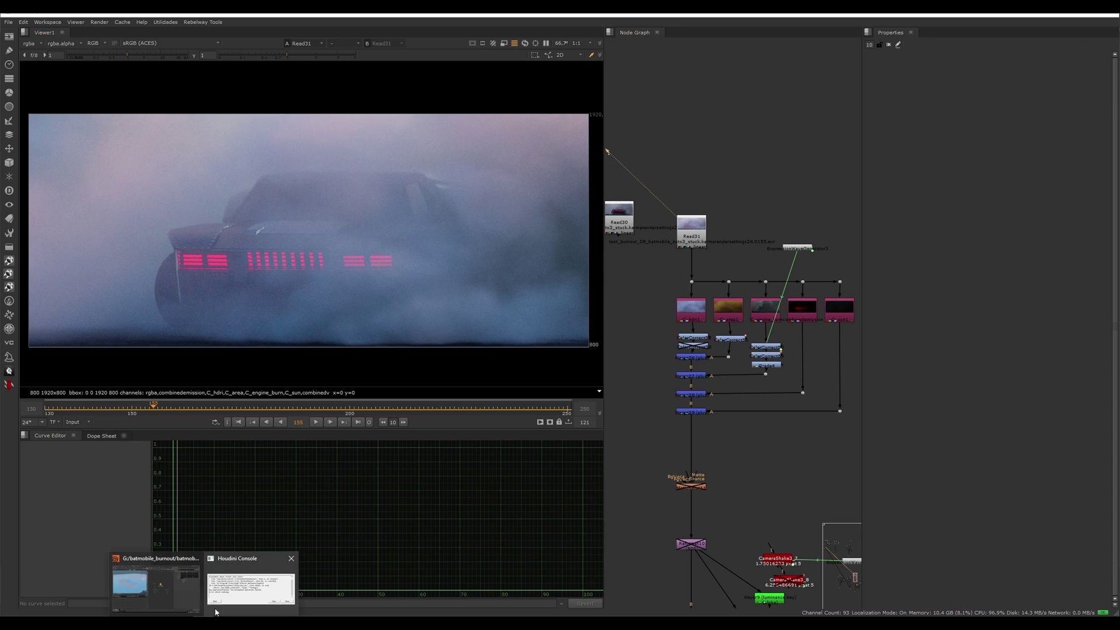
left_click(174, 586)
scroll(565, 271, "up", 5)
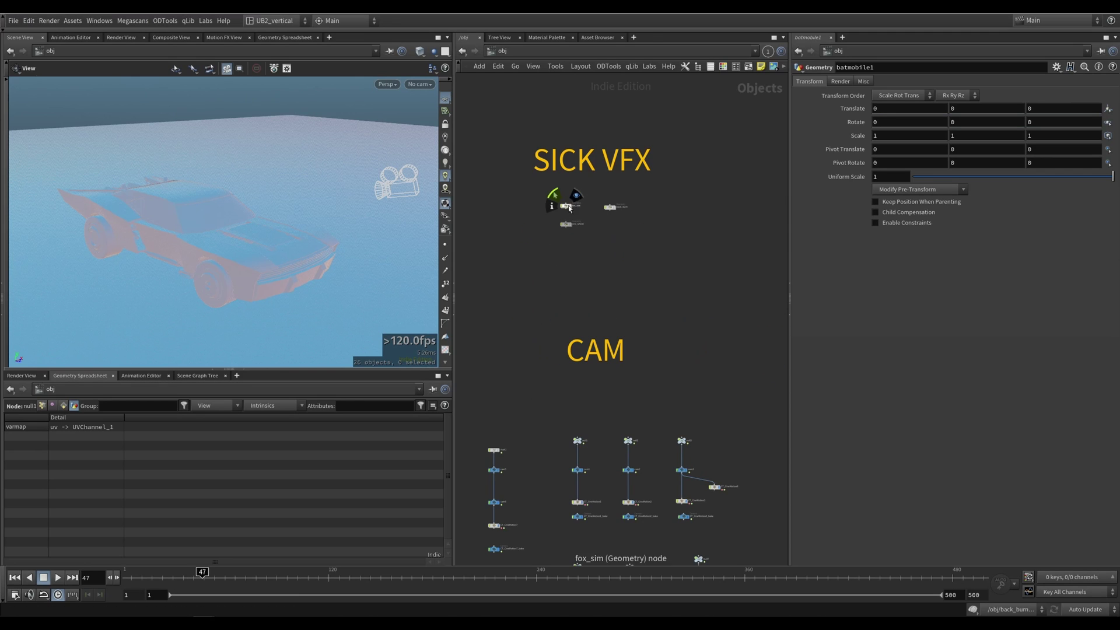
double_click(567, 206)
scroll(655, 347, "up", 5)
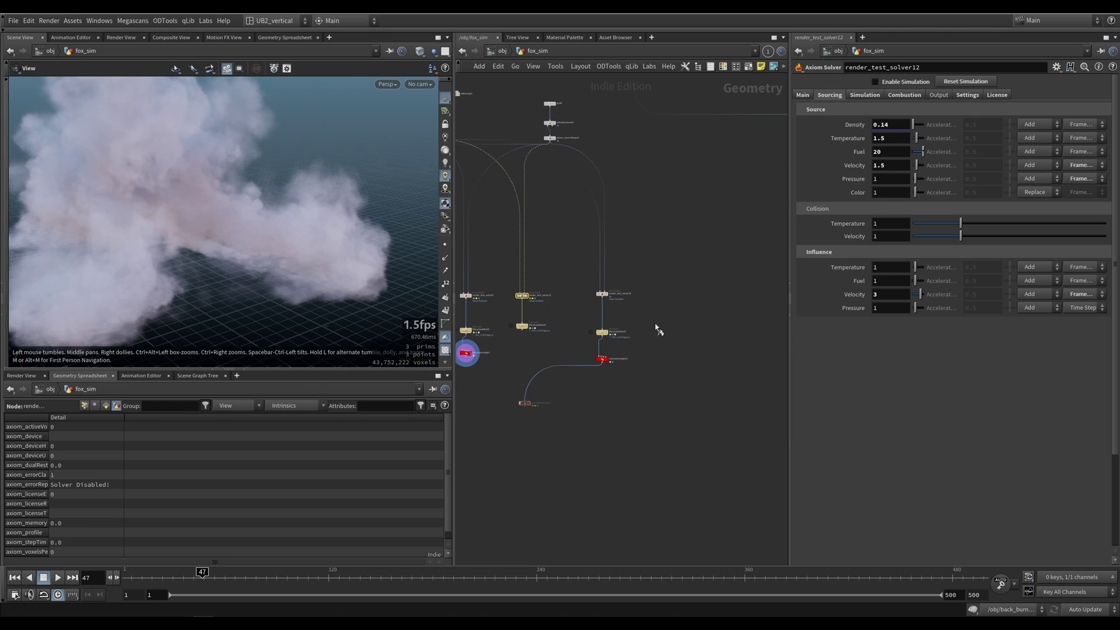
Display the volumewrangle13 node and orbit around its smoke.
key("r")
left_click(602, 332)
left_click_drag(650, 353, 564, 379)
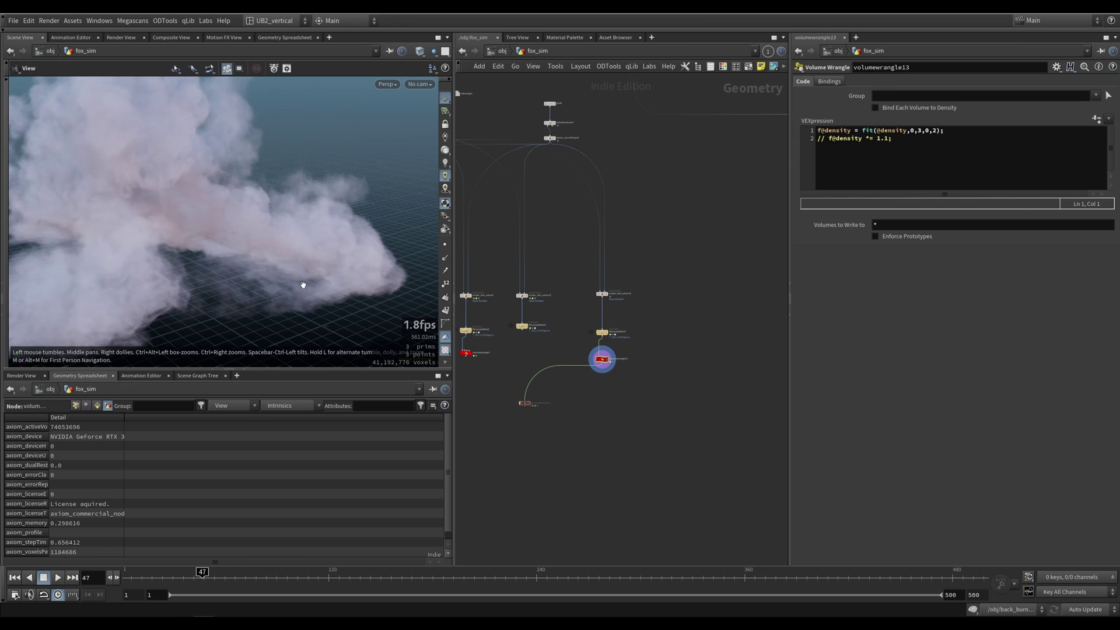
Review the caching settings of filecacasddhe22 and the density code in volumewrangle13.
left_click(466, 331)
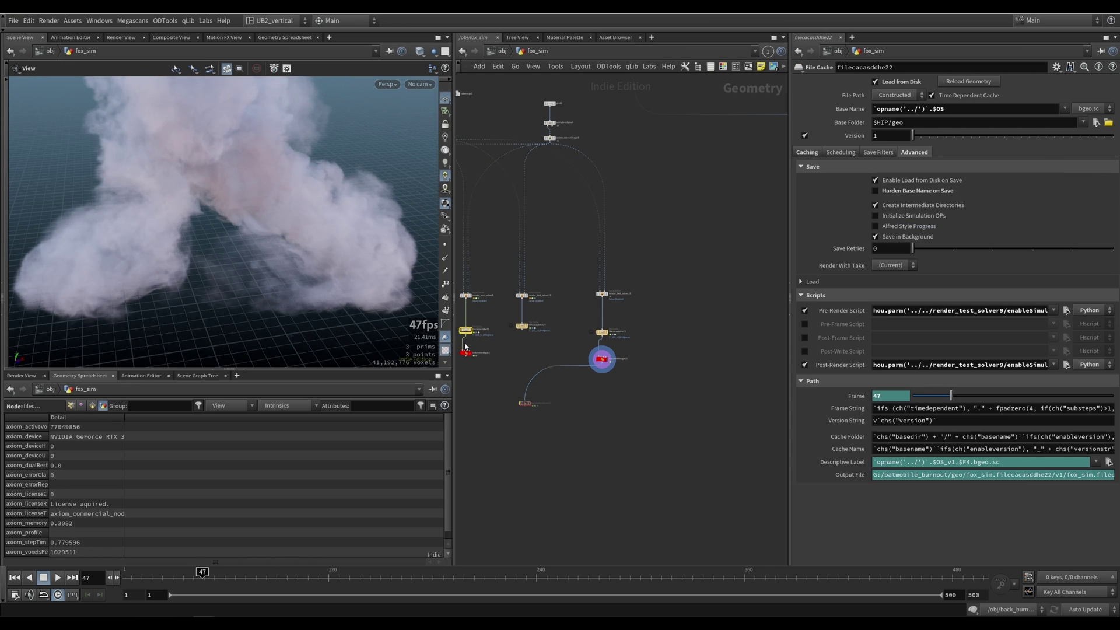
middle_click_drag(486, 324, 511, 330)
left_click(807, 153)
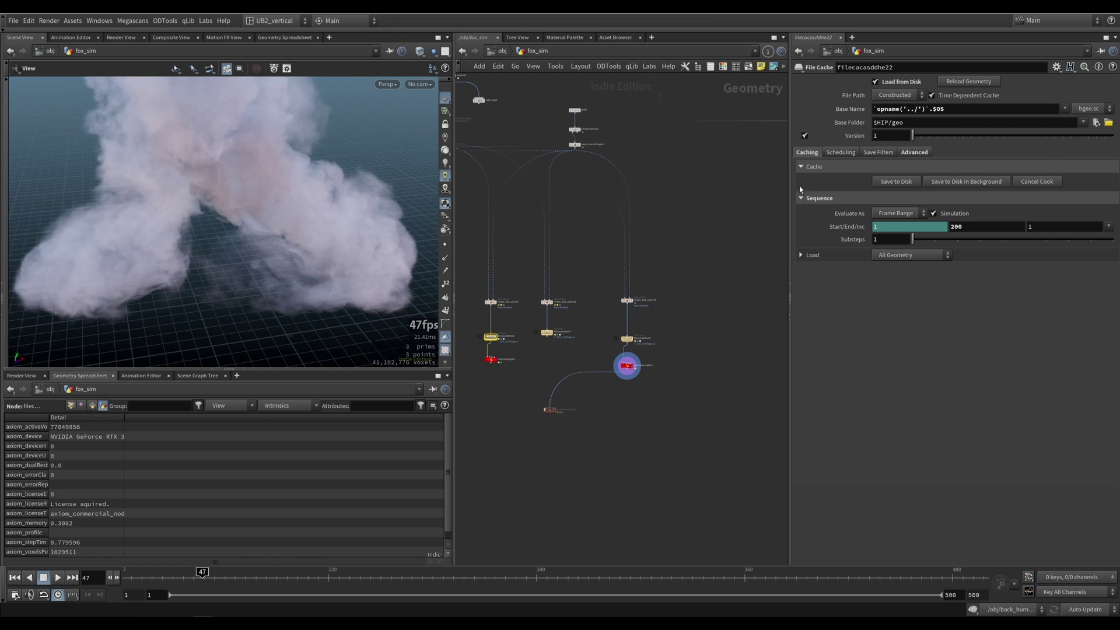
left_click(627, 367)
middle_click_drag(632, 374, 627, 377)
Display the filecacasddhe24 cache at frame 200 and examine its smoke from several angles.
left_click_drag(569, 319, 524, 346)
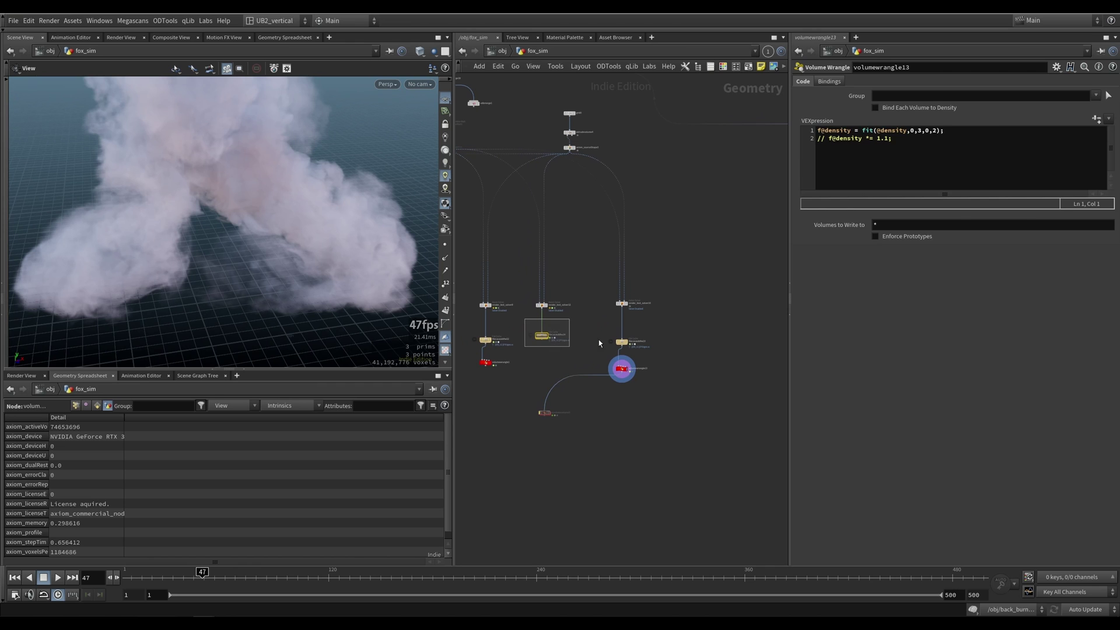
left_click_drag(599, 343, 601, 345)
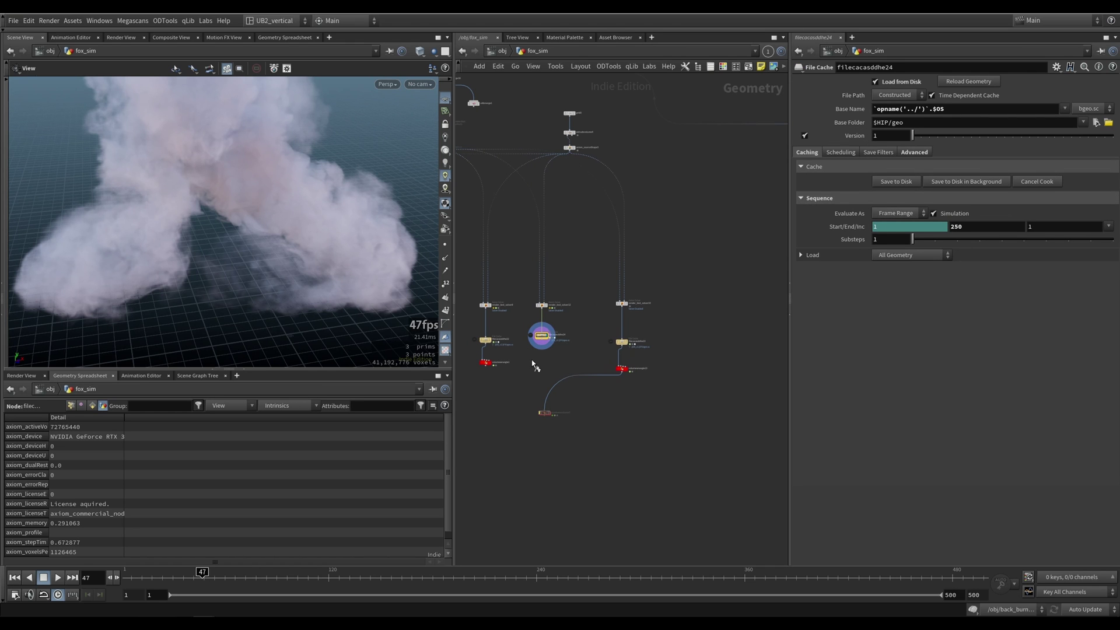
scroll(343, 237, "down", 5)
left_click_drag(342, 238, 239, 419)
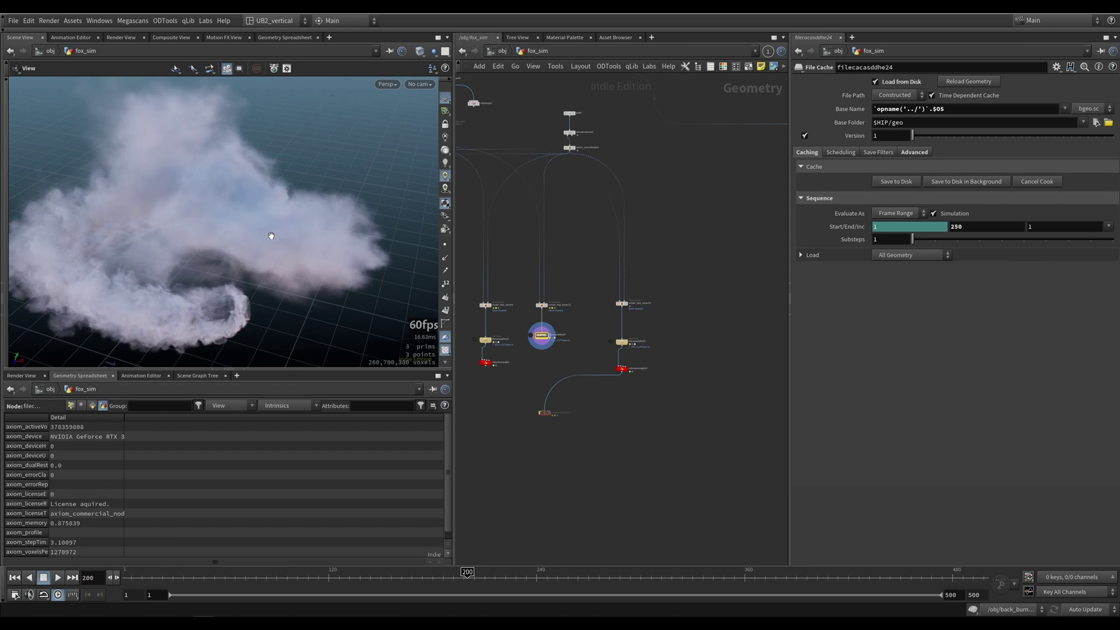
left_click_drag(227, 274, 239, 350)
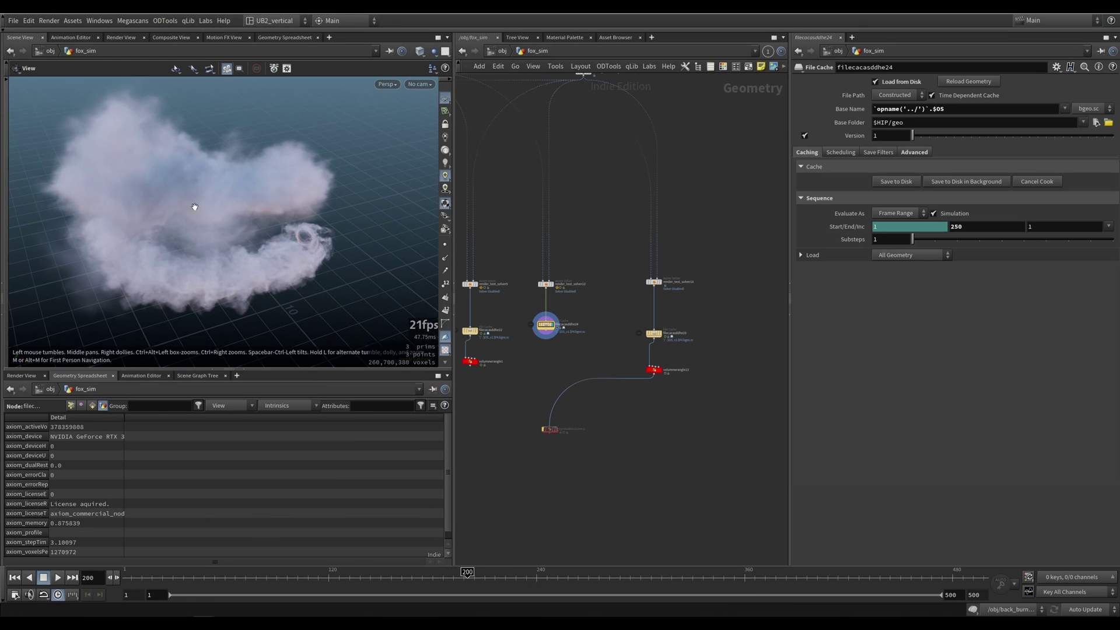
left_click_drag(195, 207, 203, 270)
Compare the smoke of filecacasddhe22 at frame 200 with that of filecacasddhe23 at frame 133.
middle_click_drag(498, 330, 530, 325)
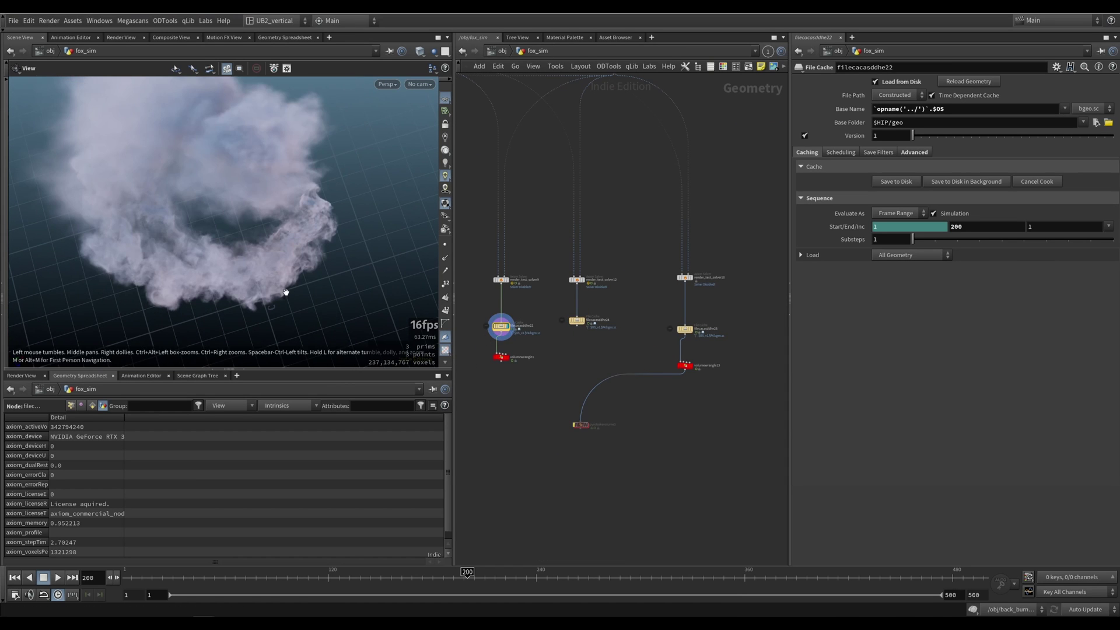
left_click_drag(285, 292, 254, 269)
left_click(691, 330)
left_click(685, 329)
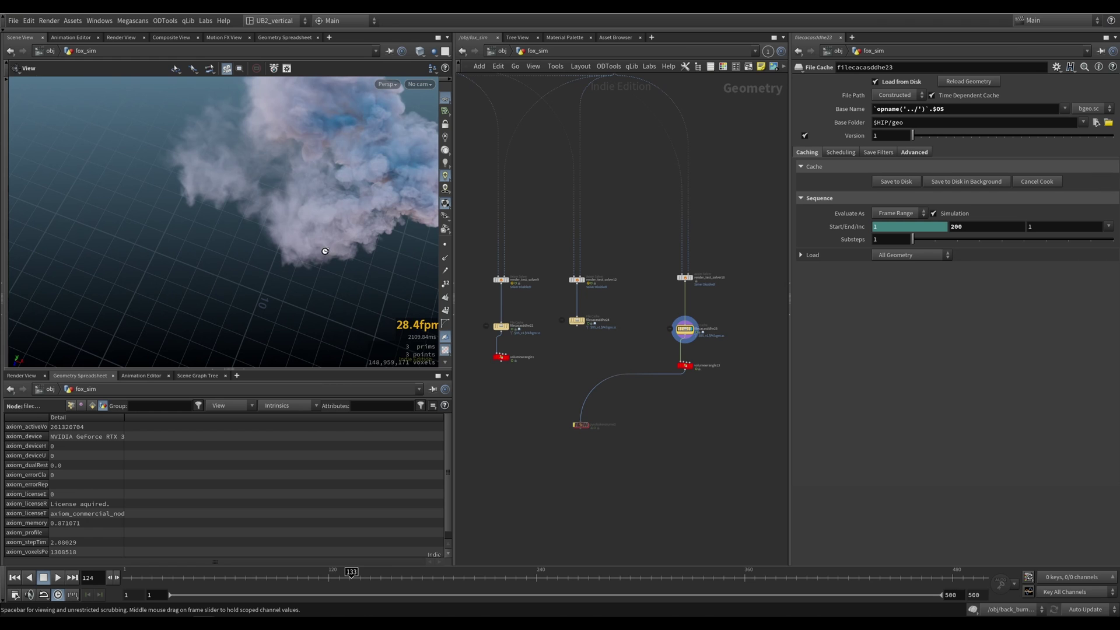
left_click_drag(328, 258, 268, 303)
Display the null13 node below the file cache in the car volume branch.
scroll(555, 262, "down", 5)
middle_click_drag(525, 262, 595, 397)
scroll(557, 251, "down", 1)
middle_click_drag(551, 239, 548, 317)
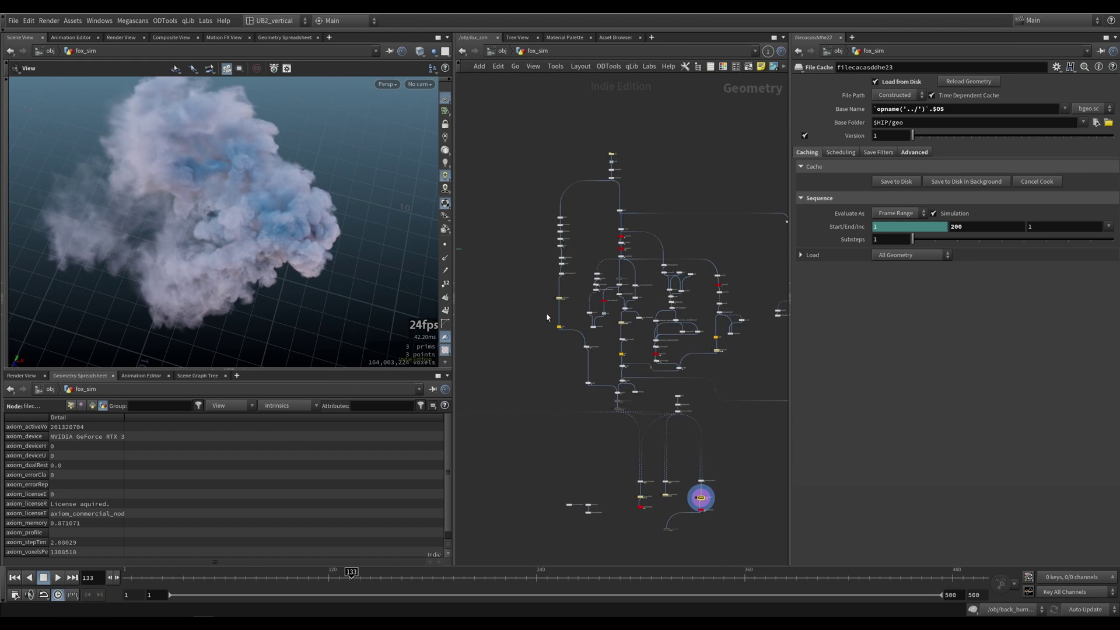
scroll(549, 315, "up", 6)
left_click(625, 338)
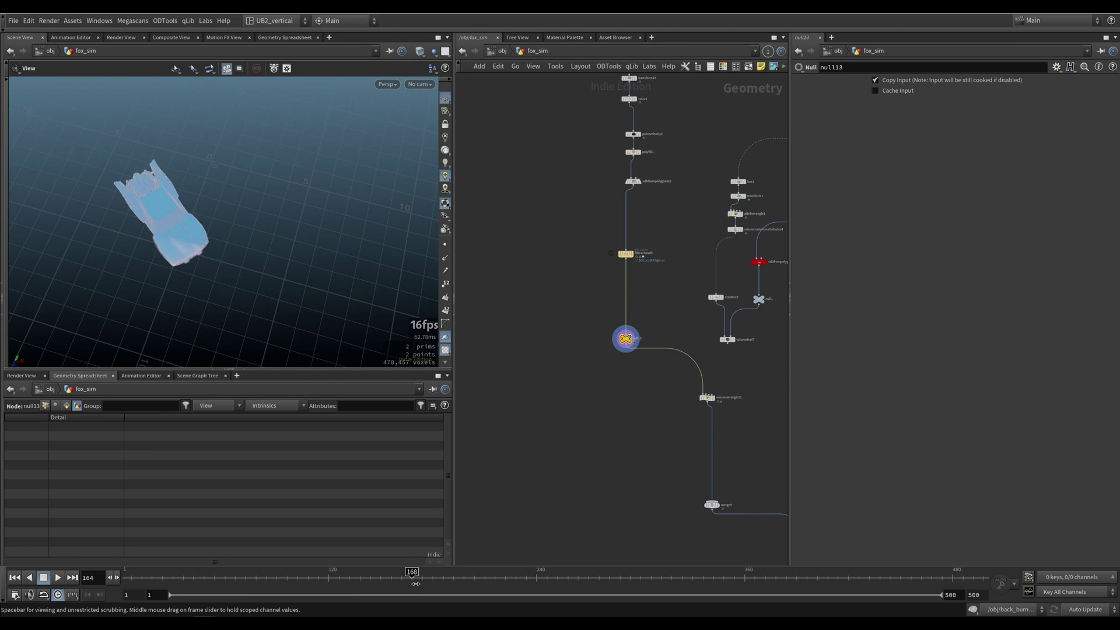
Scrub through the car volume's motion, stop at frame 192, and reframe the car.
mouse_move(445, 602)
left_mouse_down()
mouse_move(510, 604)
mouse_move(405, 608)
mouse_move(521, 618)
mouse_move(502, 607)
left_mouse_up()
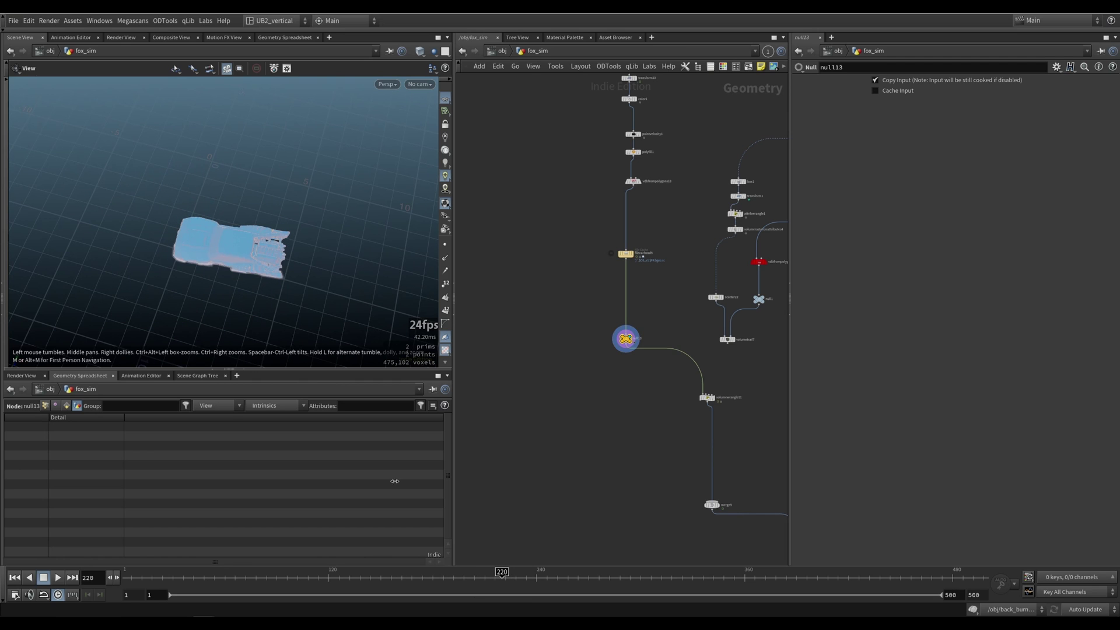
mouse_move(432, 581)
left_mouse_down()
mouse_move(337, 583)
mouse_move(453, 583)
left_mouse_up()
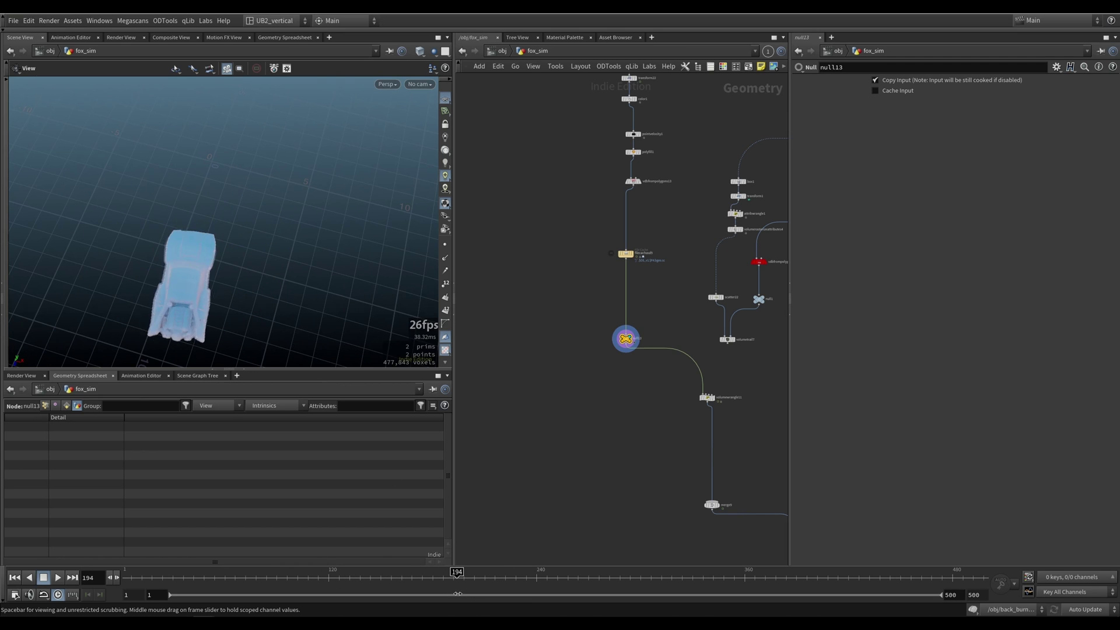
left_click_drag(197, 311, 149, 233)
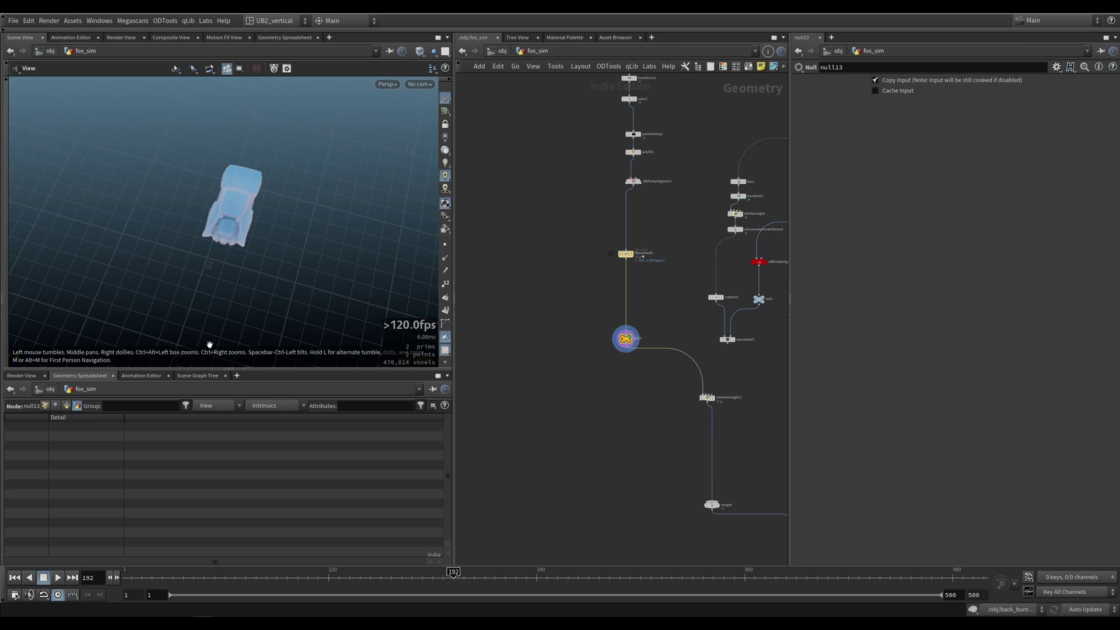
Look over the three Axiom solver and file cache branches and view the car volume from behind.
mouse_move(565, 469)
middle_mouse_down()
mouse_move(540, 391)
mouse_move(470, 292)
middle_mouse_up()
mouse_move(647, 499)
middle_mouse_down()
mouse_move(540, 422)
mouse_move(457, 303)
middle_mouse_up()
middle_click_drag(608, 458, 566, 403)
scroll(566, 406, "up", 3)
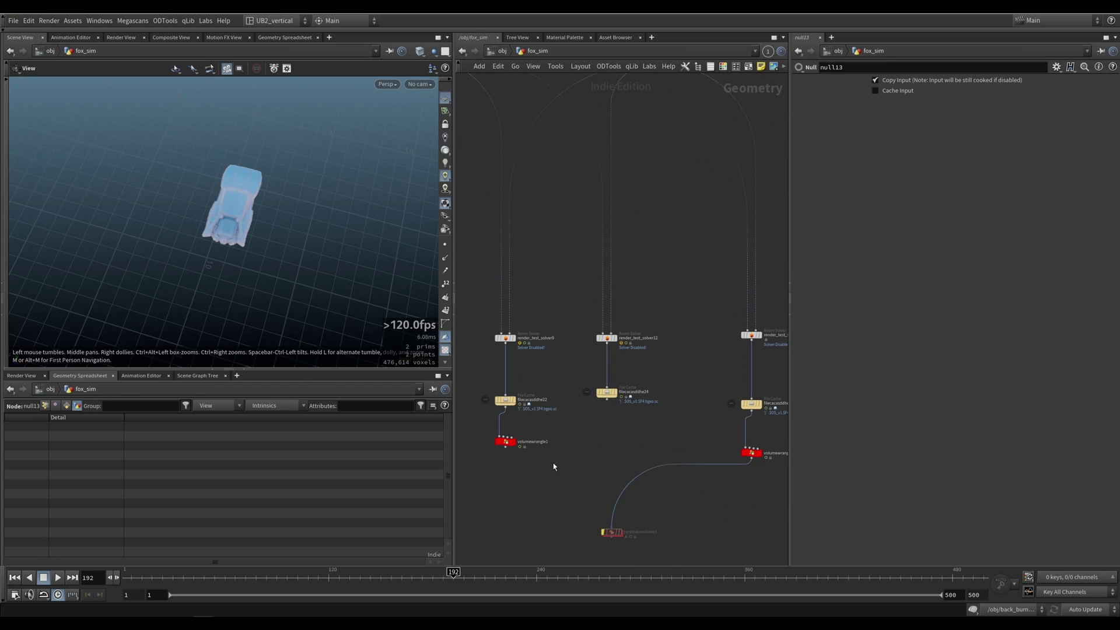
left_click_drag(244, 240, 213, 260)
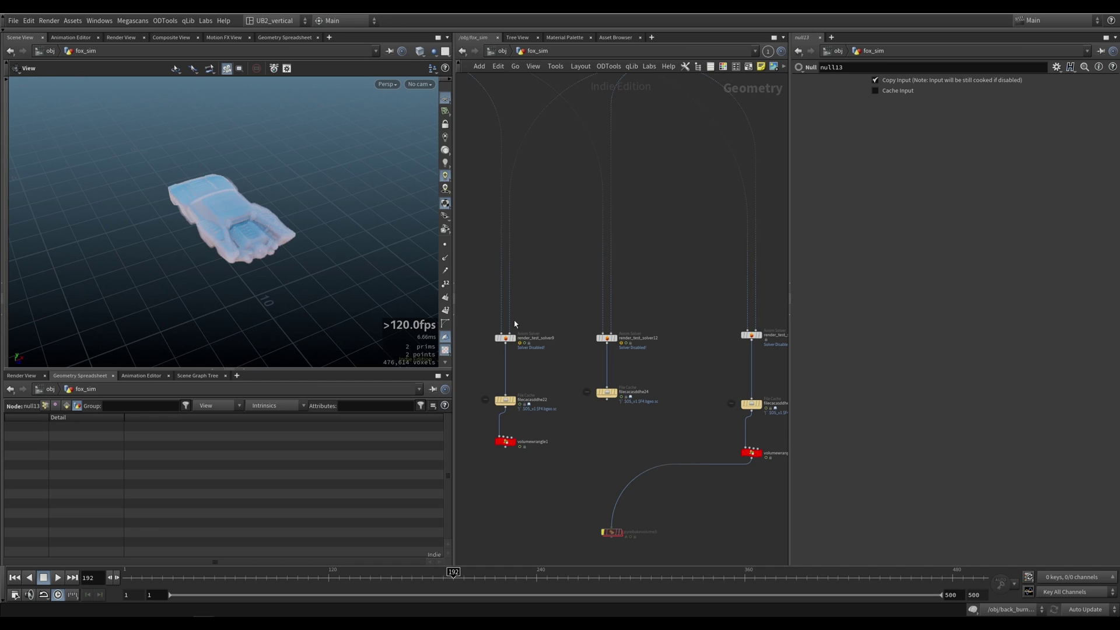
scroll(549, 302, "down", 4)
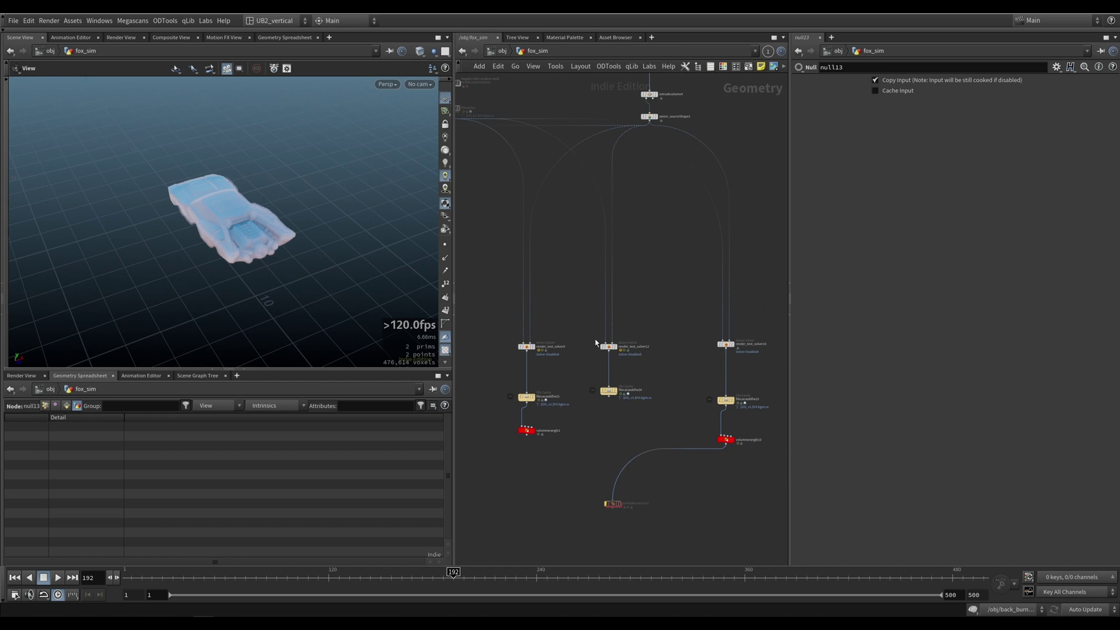
scroll(551, 355, "up", 2)
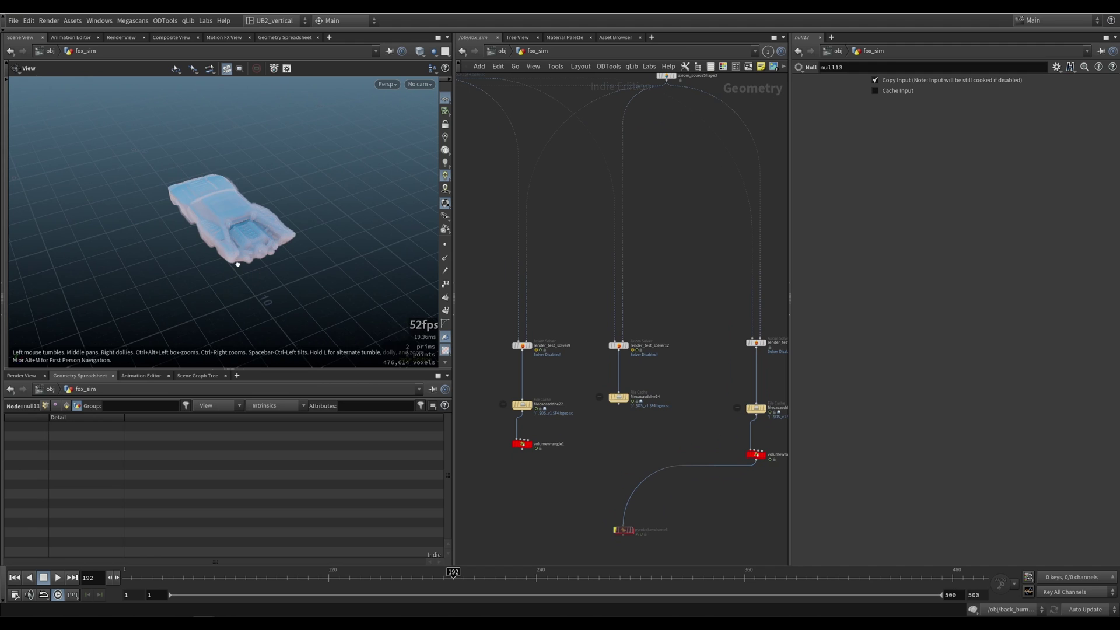
left_click_drag(238, 265, 253, 303)
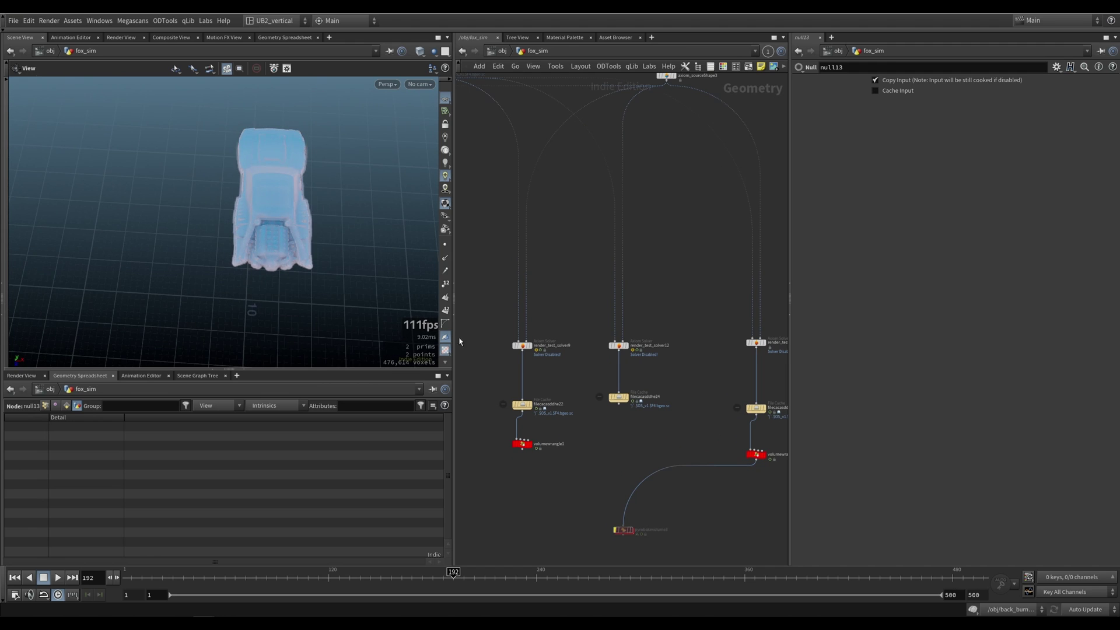
Survey the entire fox_sim network and look at the three solver branches again.
key("h")
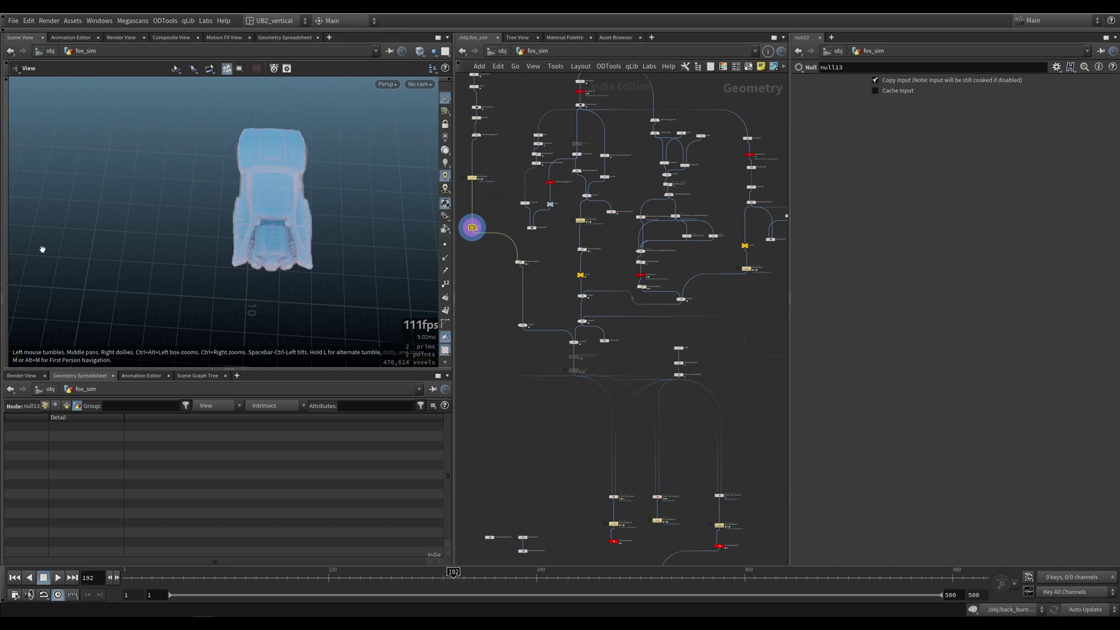
scroll(506, 404, "up", 10)
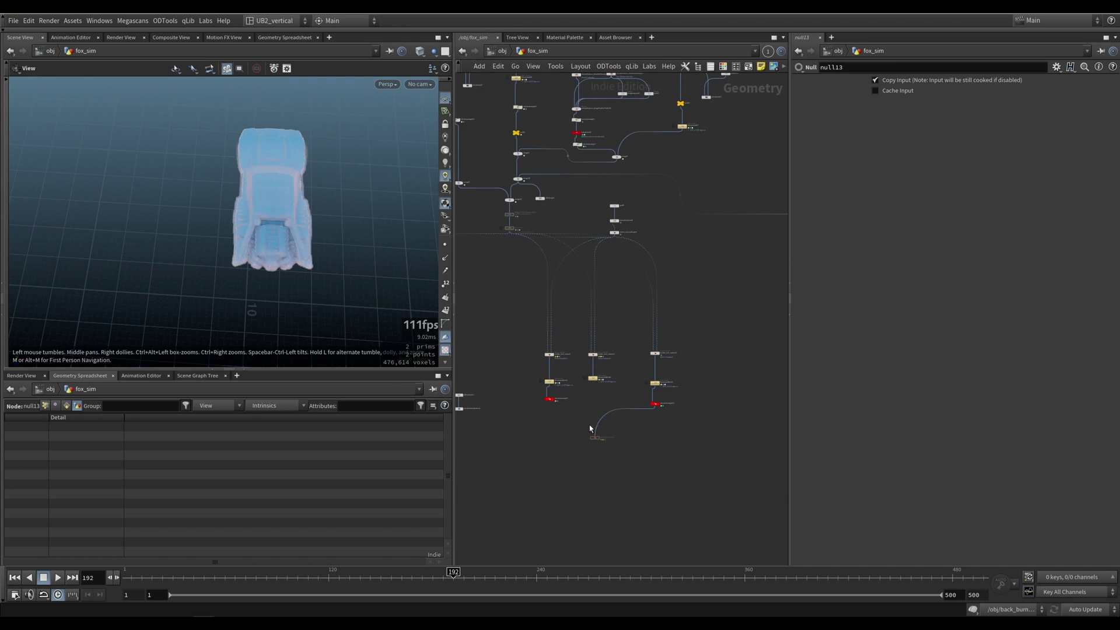
left_click_drag(513, 398, 514, 402)
middle_click_drag(593, 396, 556, 374)
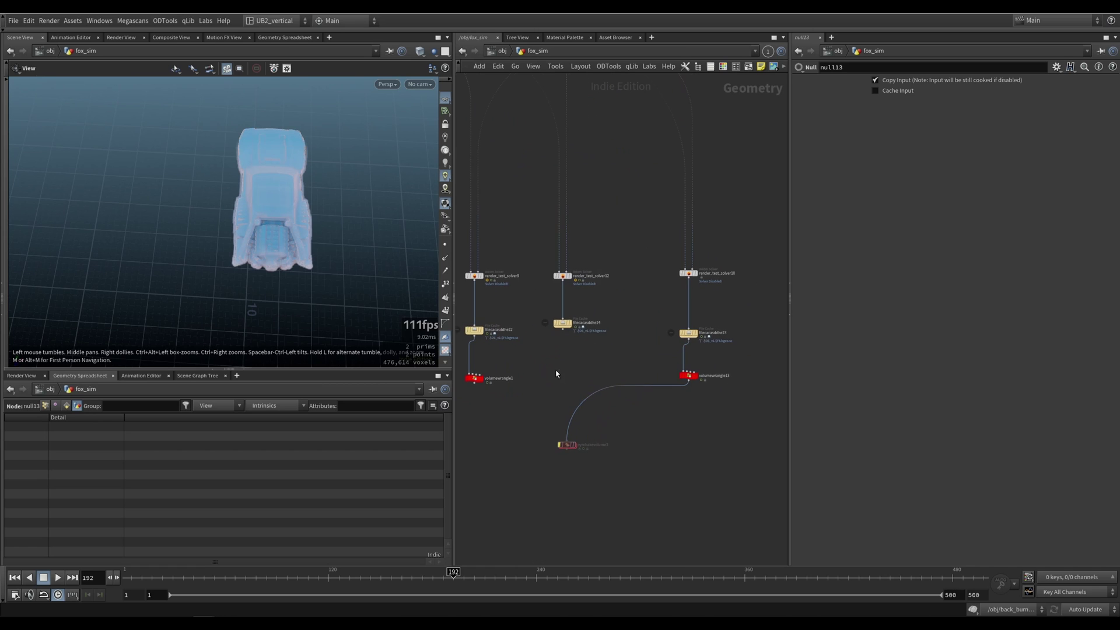
left_click_drag(532, 366, 492, 402)
middle_click_drag(517, 376, 544, 370)
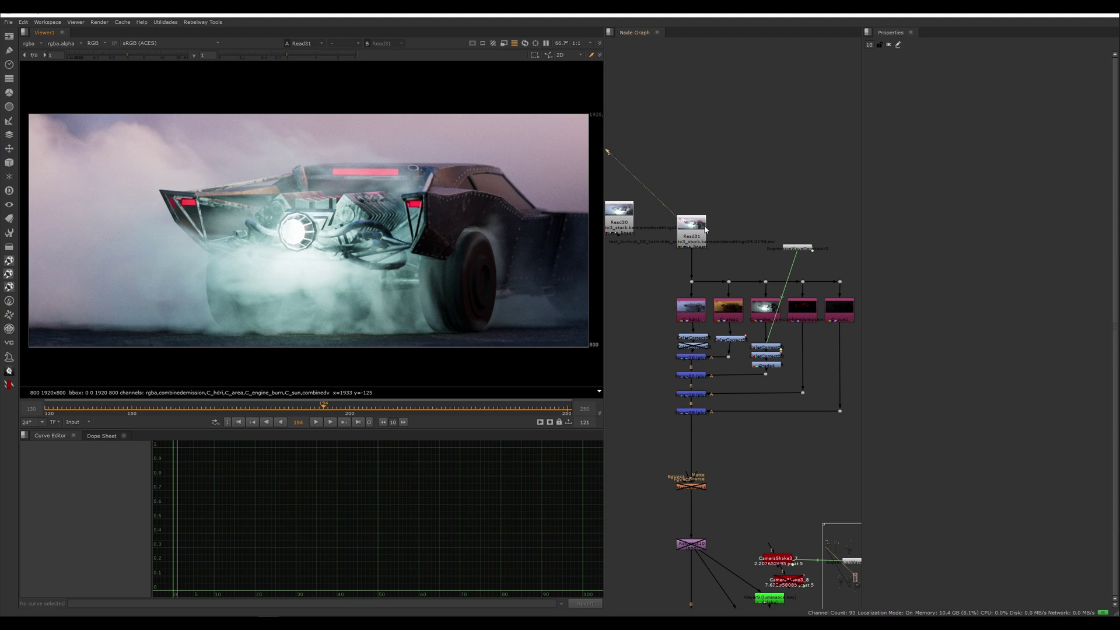
In Nuke, move the Read31 node up above the light-pass splits and display the last merge of the light passes.
left_click_drag(705, 230, 694, 215)
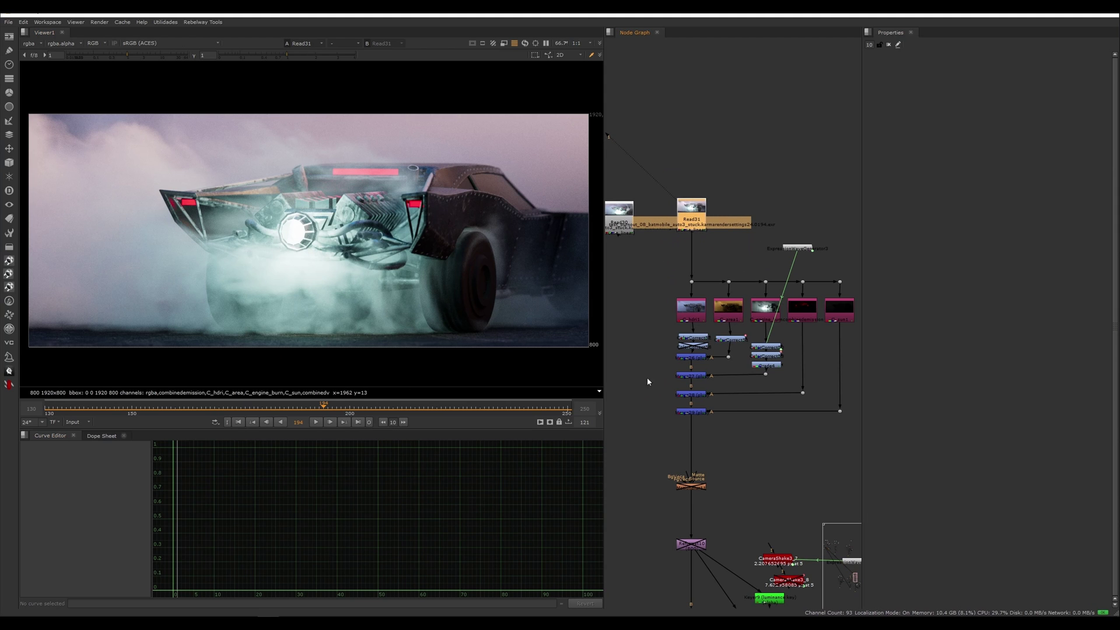
left_click(654, 427)
left_click(691, 413)
key("1")
left_click(673, 432)
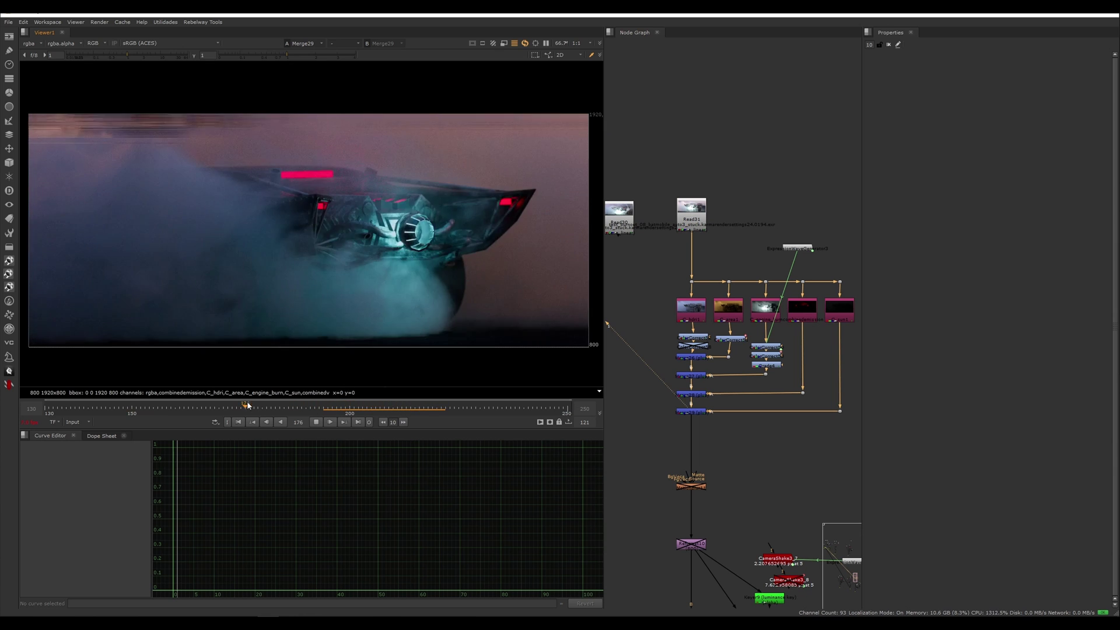
Compare the raw Read31 render with the output of the last light-pass merge.
left_click(692, 210)
key("1")
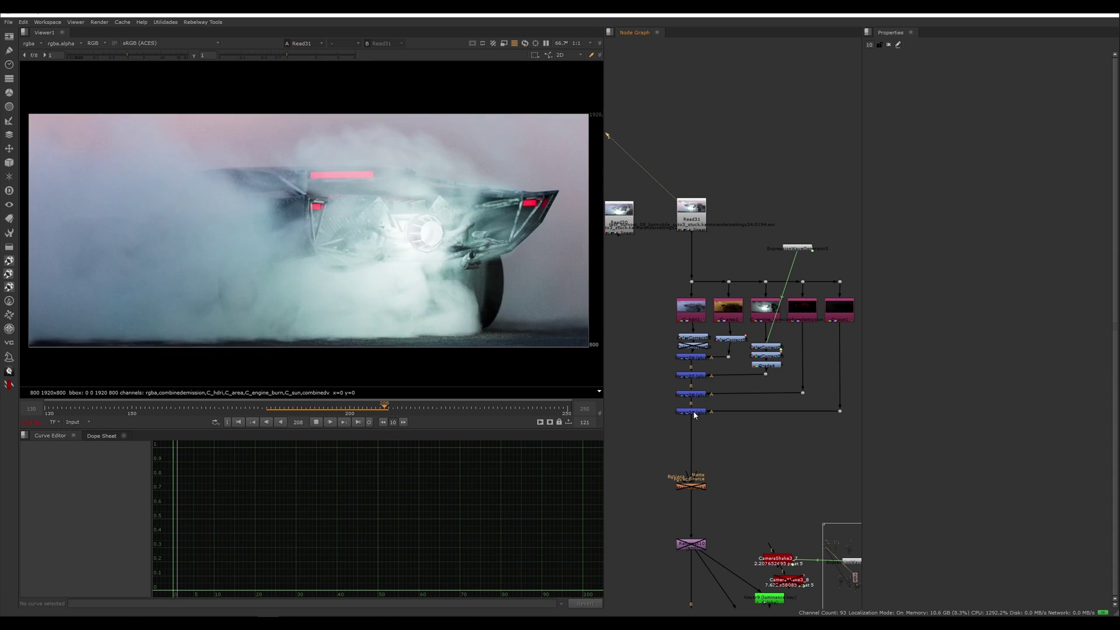
left_click(693, 413)
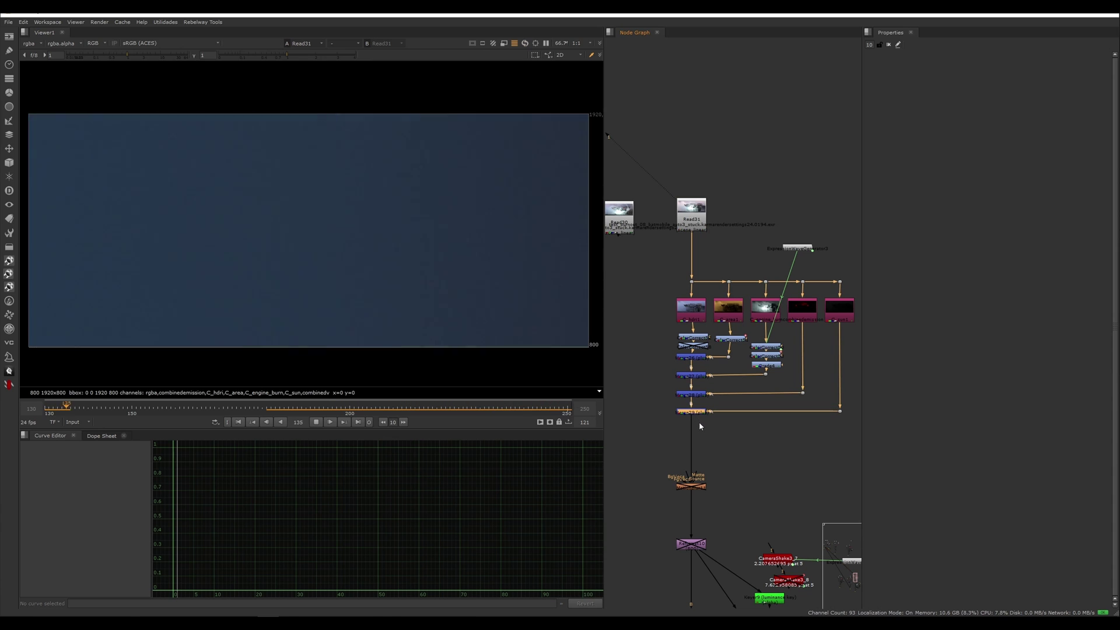
key("1")
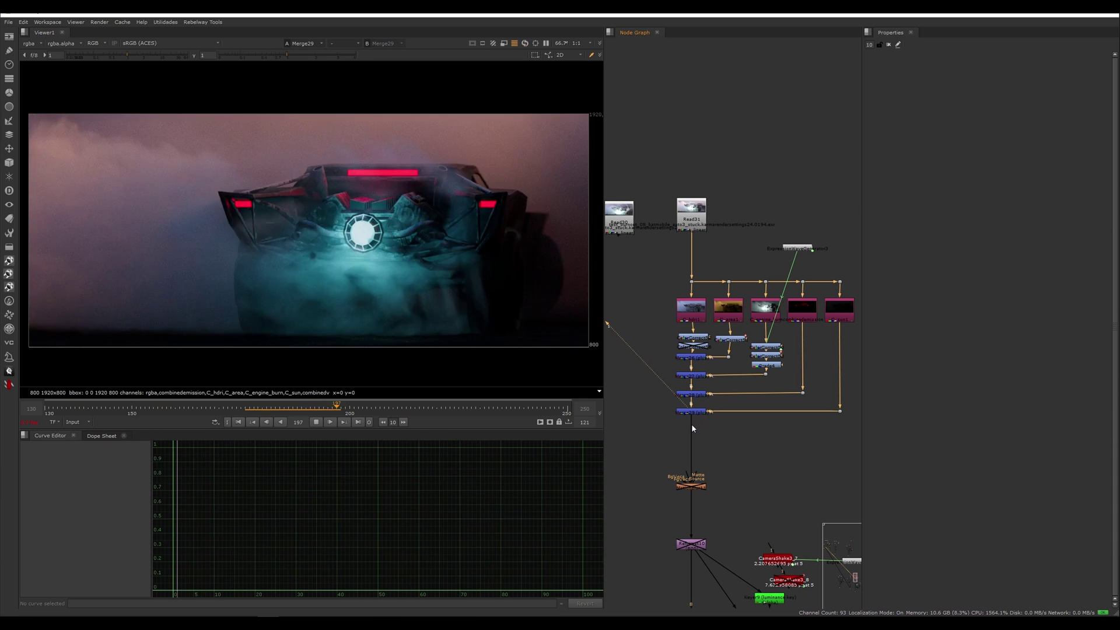
Display Merge31, stop playback on a rear view of the car, and display the Keyer9 node.
middle_click_drag(777, 483, 722, 244)
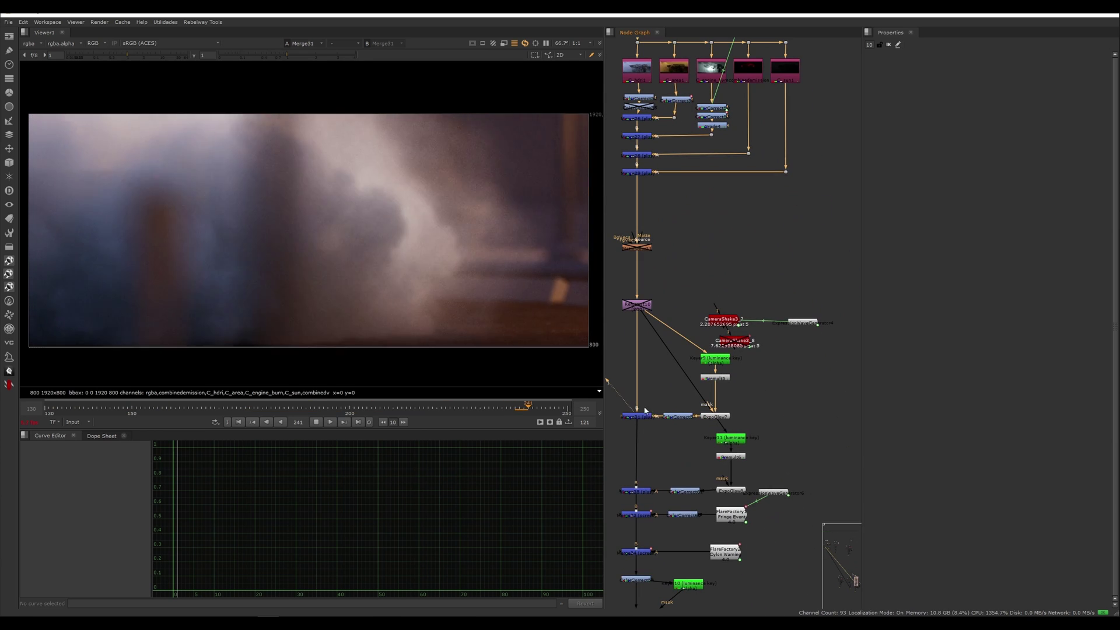
left_click(642, 416)
key("1")
left_click(316, 422)
left_click_drag(319, 408, 329, 406)
key("1")
left_click(736, 391)
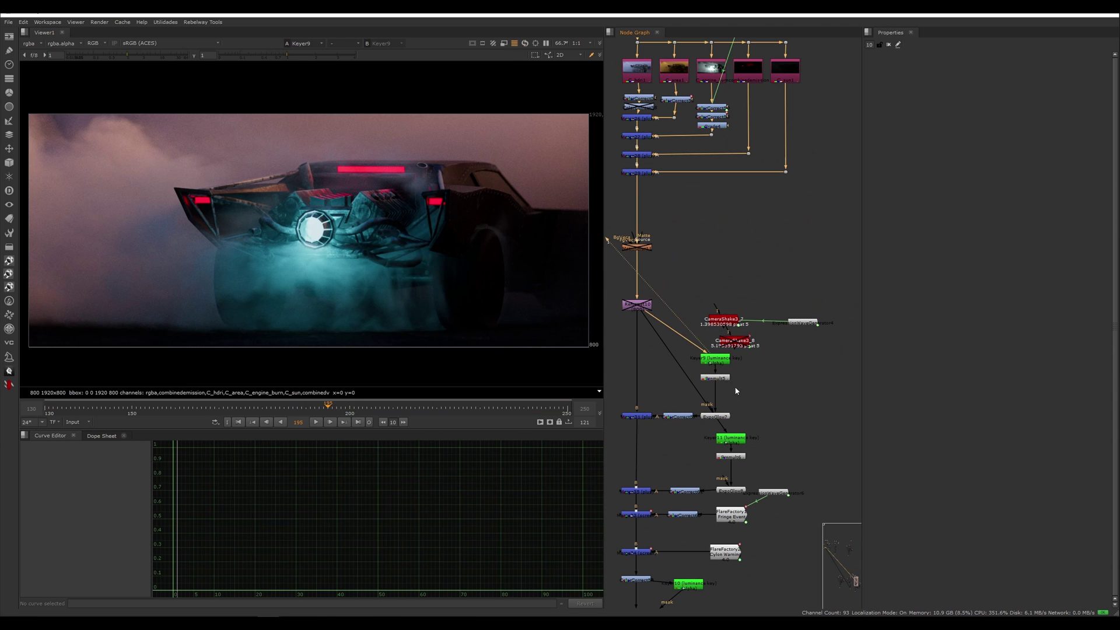
Move the two CameraShake nodes and their connected wave generator up, clear of the Keyer9 branch.
left_click_drag(860, 292, 718, 345)
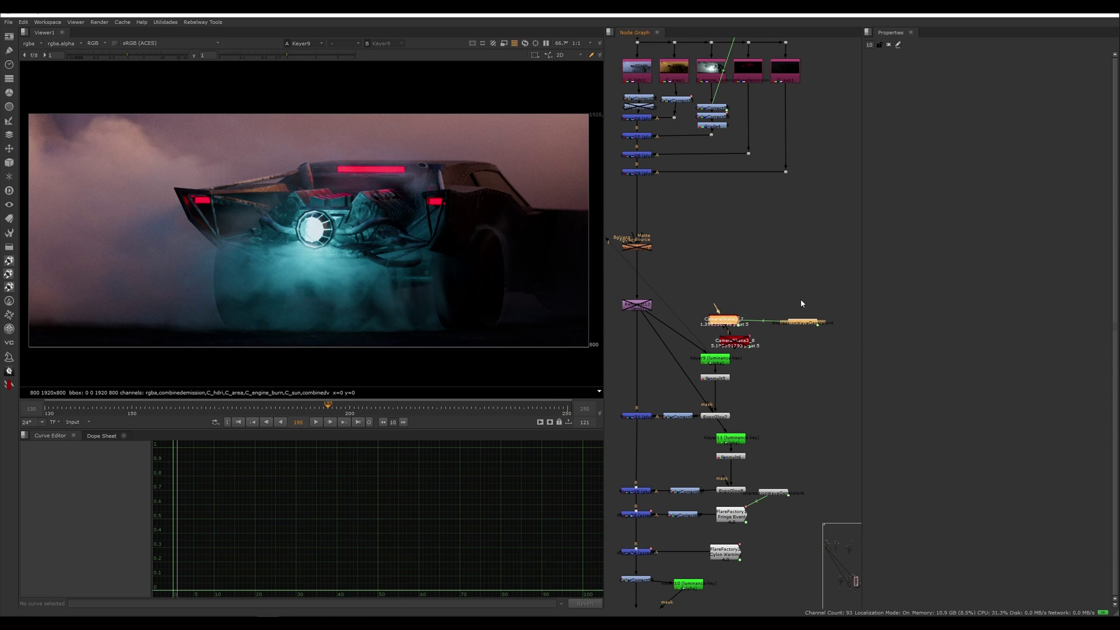
left_click_drag(821, 267, 758, 267)
left_click(736, 315)
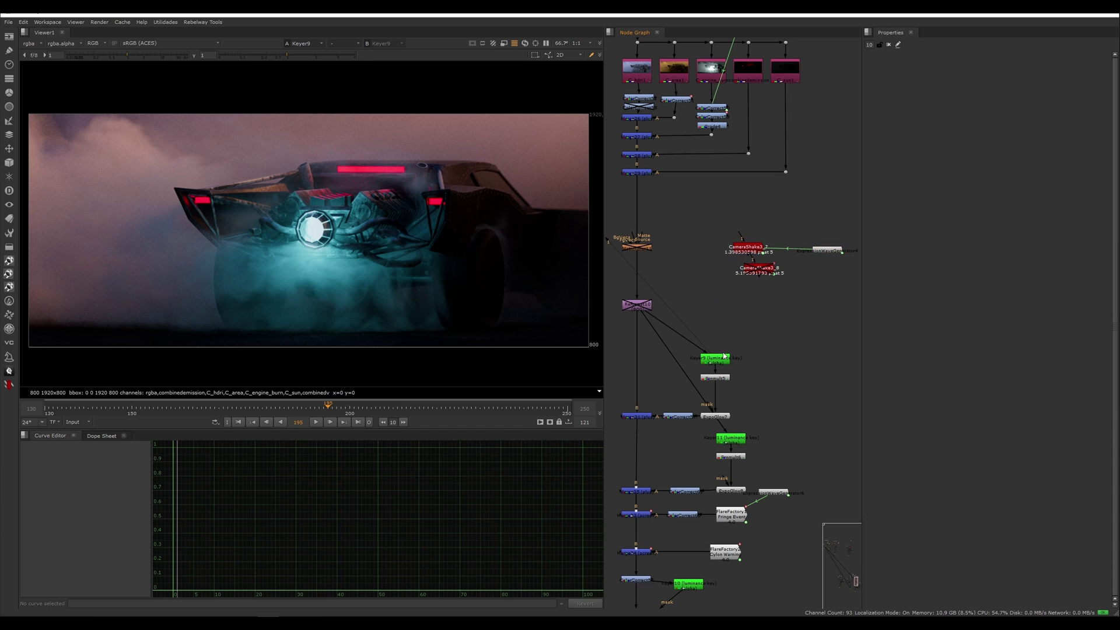
Inspect the alpha matte of Keyer9's luminance key and the colour output of Premult5.
left_click(723, 358)
key("f")
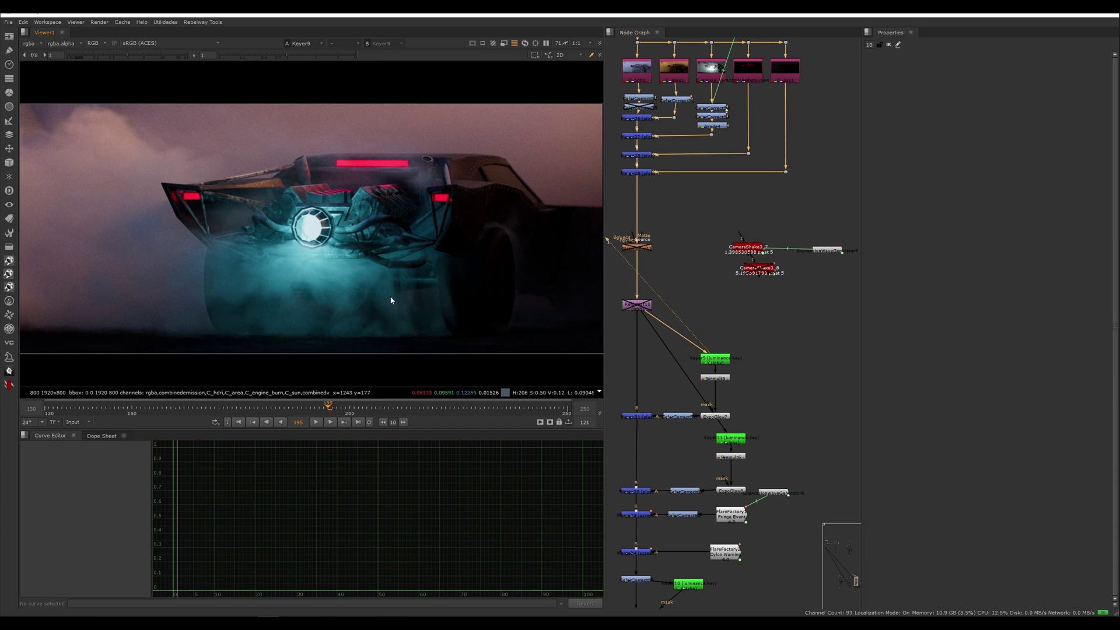
key("a")
key("1")
left_click(723, 394)
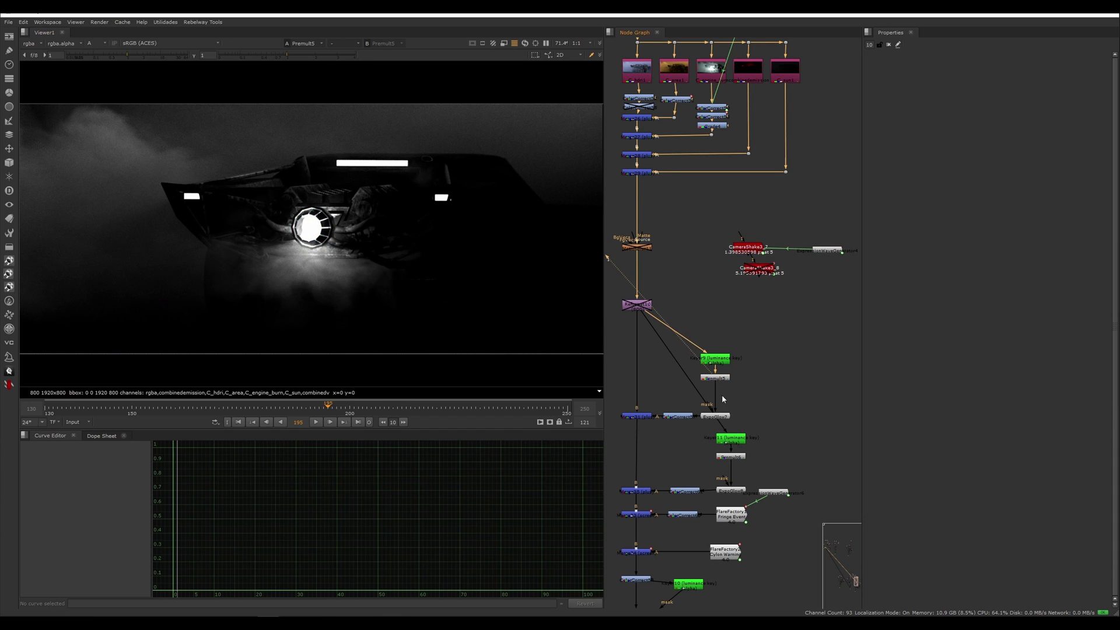
key("a")
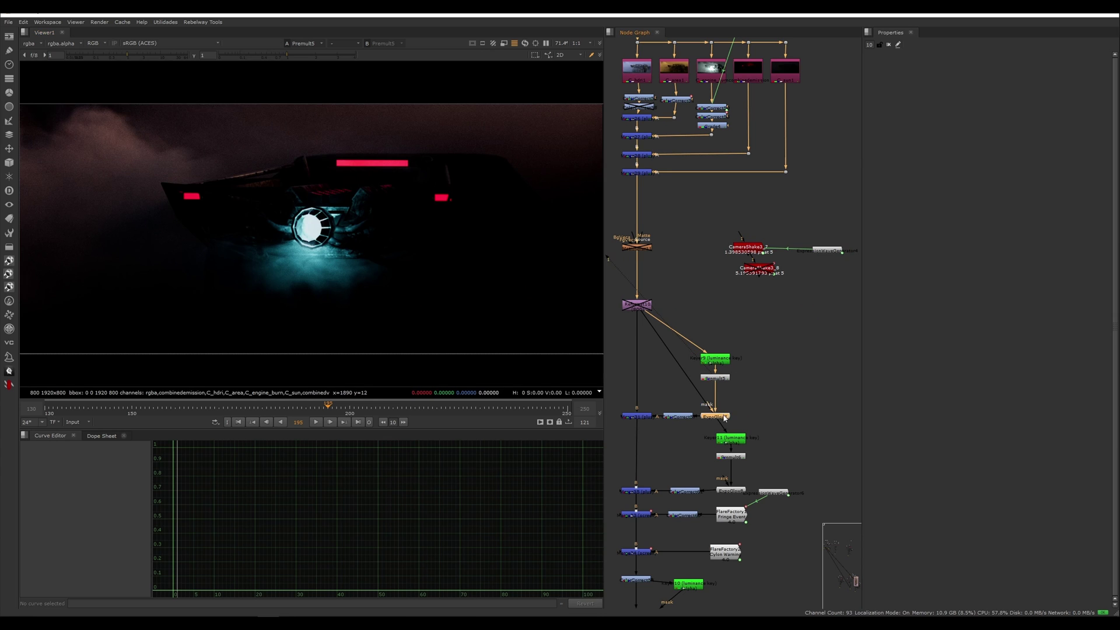
Display ExpoGlow7 and check its glow on several frames, ending at frame 193.
key("1")
left_click(704, 407)
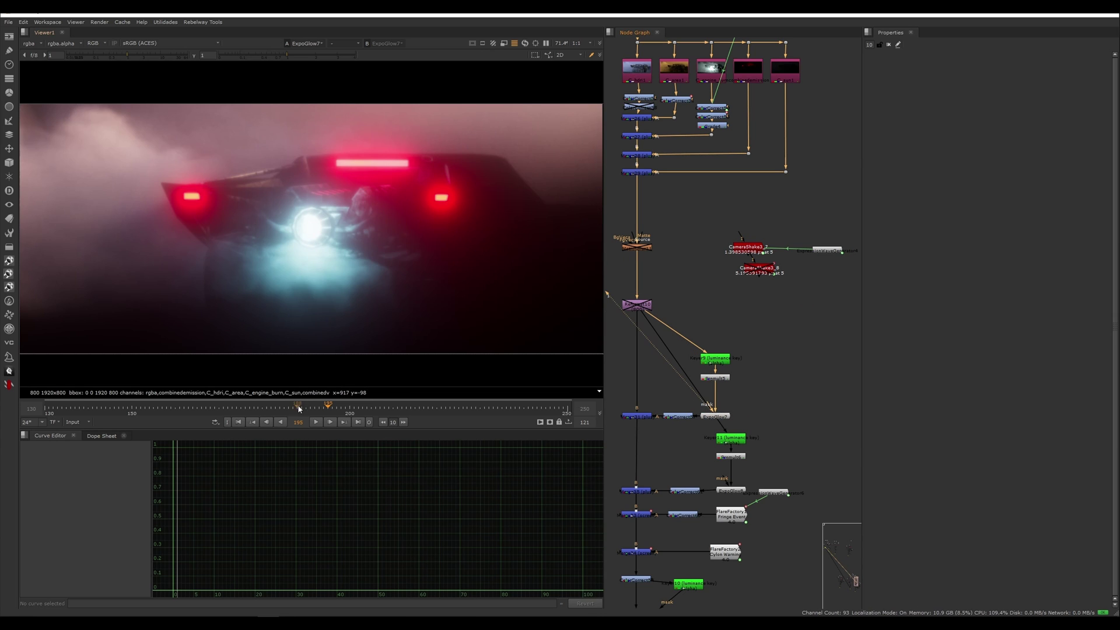
left_click(354, 408)
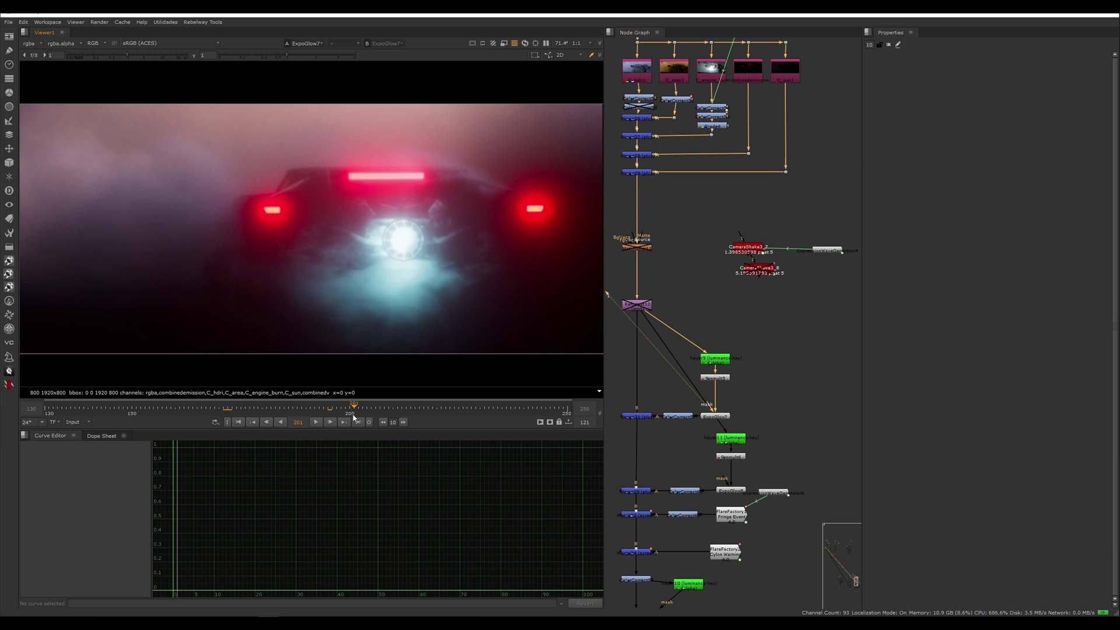
left_click(319, 407)
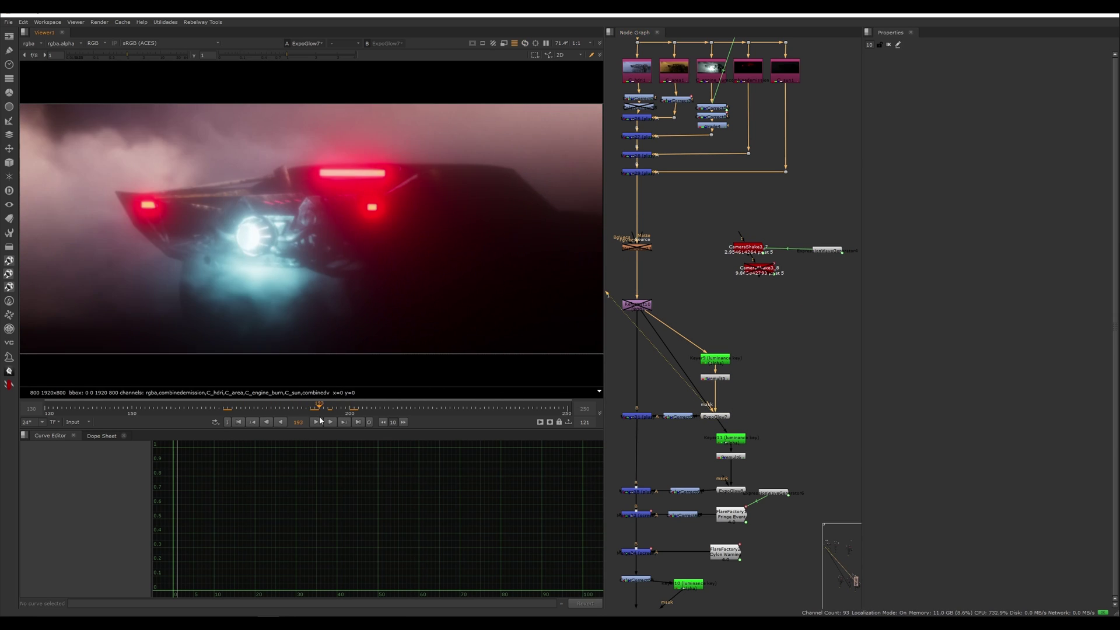
Display ColorCorrect57 and compare the tail-light glow with the node disabled and enabled.
left_click(679, 417)
key("1")
middle_click_drag(673, 417, 689, 370)
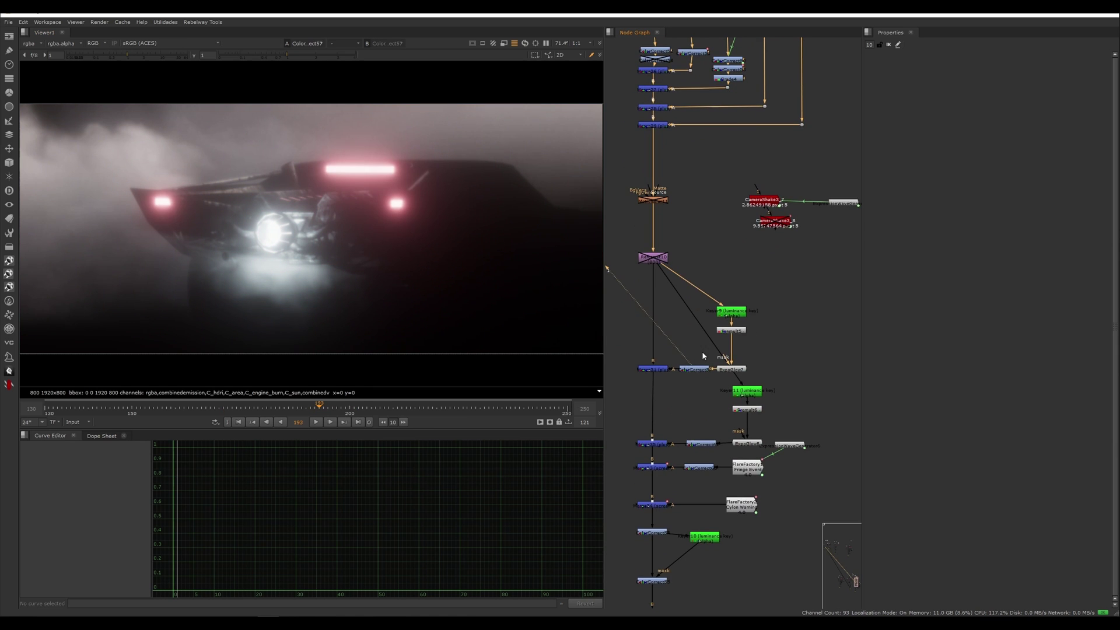
scroll(702, 352, "up", 3)
key("d")
scroll(430, 166, "up", 5)
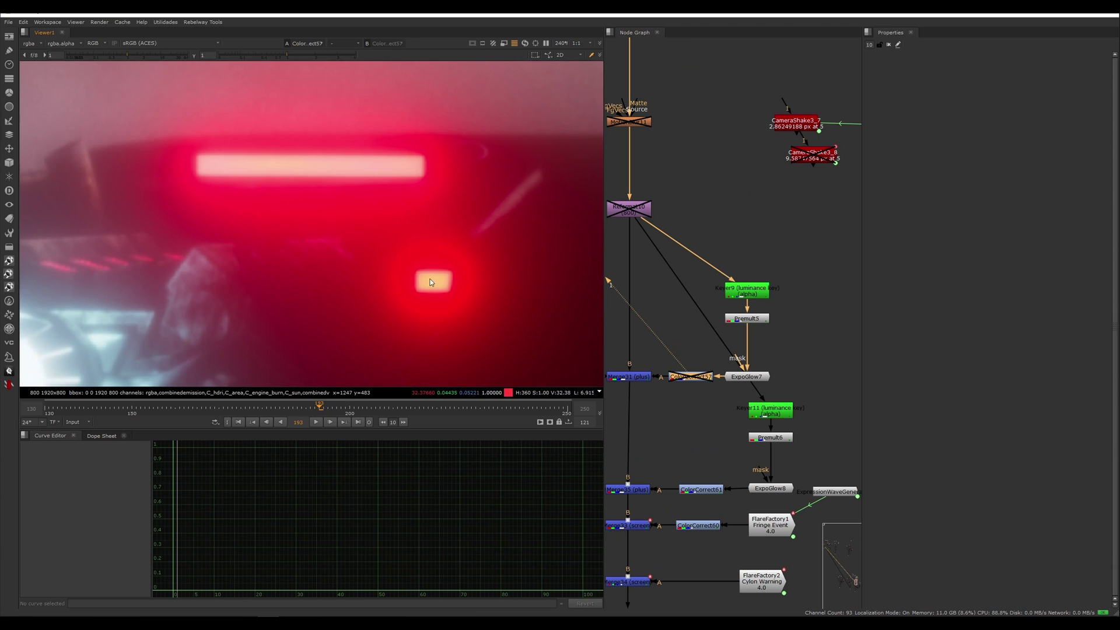
scroll(431, 281, "up", 5)
key("d")
scroll(427, 291, "down", 6)
scroll(442, 290, "up", 6)
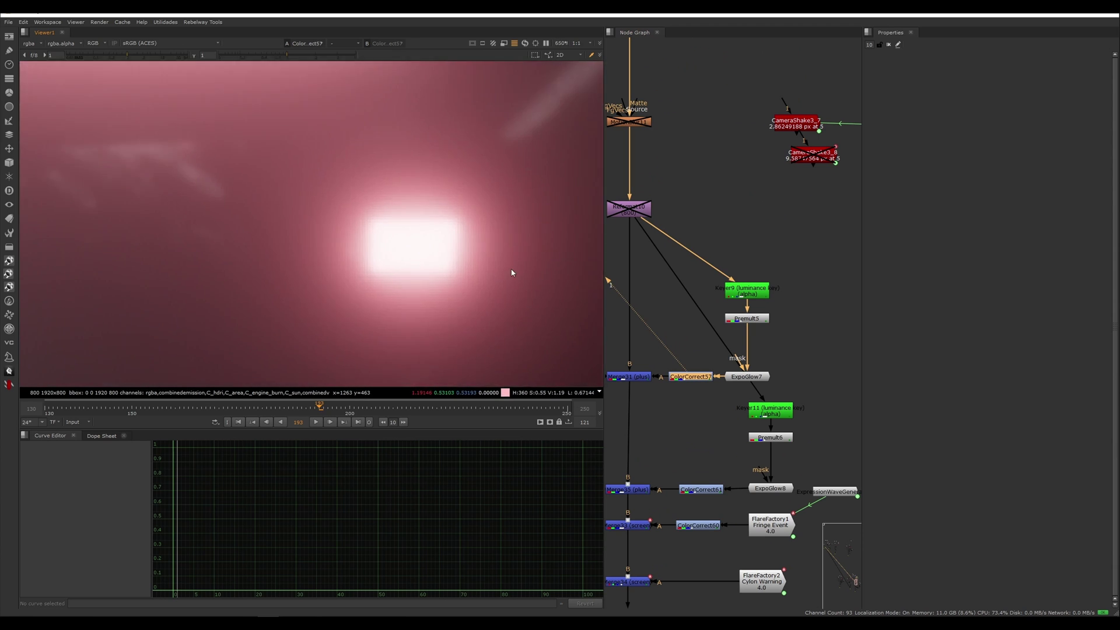
Toggle ColorCorrect57 repeatedly to examine the small tail light close up, leaving the node enabled.
key("d")
key("d")
key("d")
key("d")
key("d")
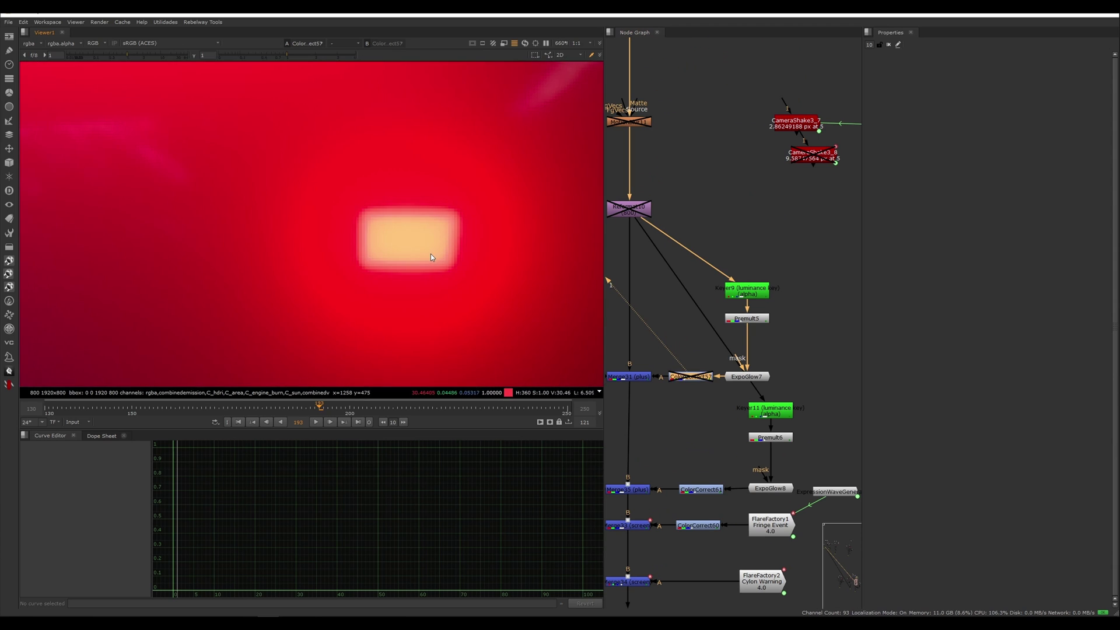
key("d")
scroll(379, 263, "down", 10)
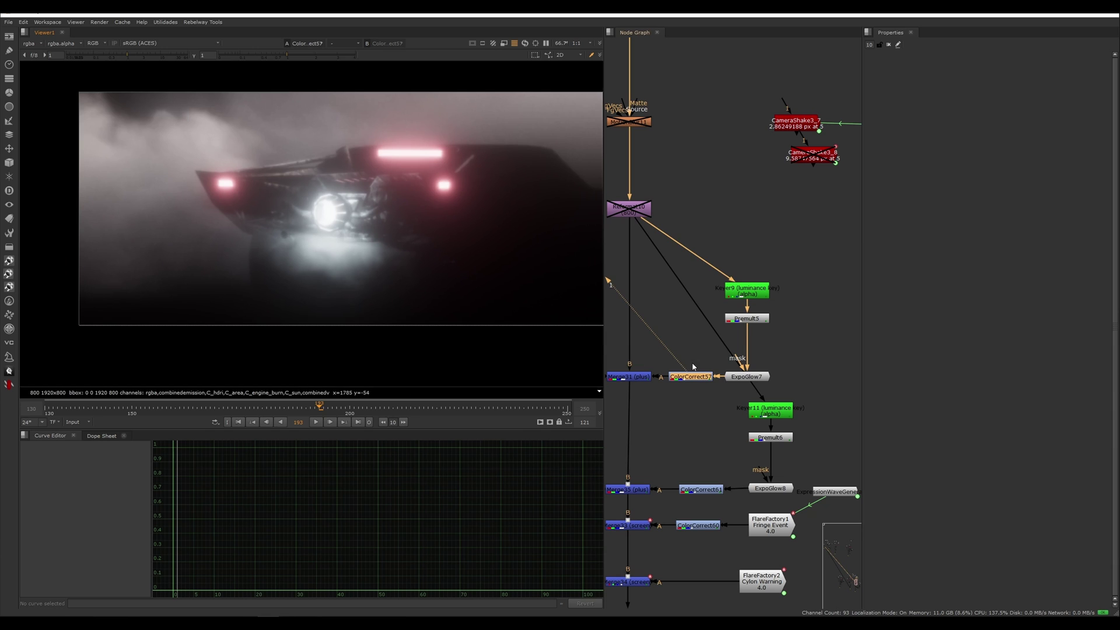
Compare the glow across the whole car with ColorCorrect57 switched off and on.
left_click_drag(705, 355, 690, 388)
left_click(694, 376)
middle_click_drag(694, 374, 682, 374)
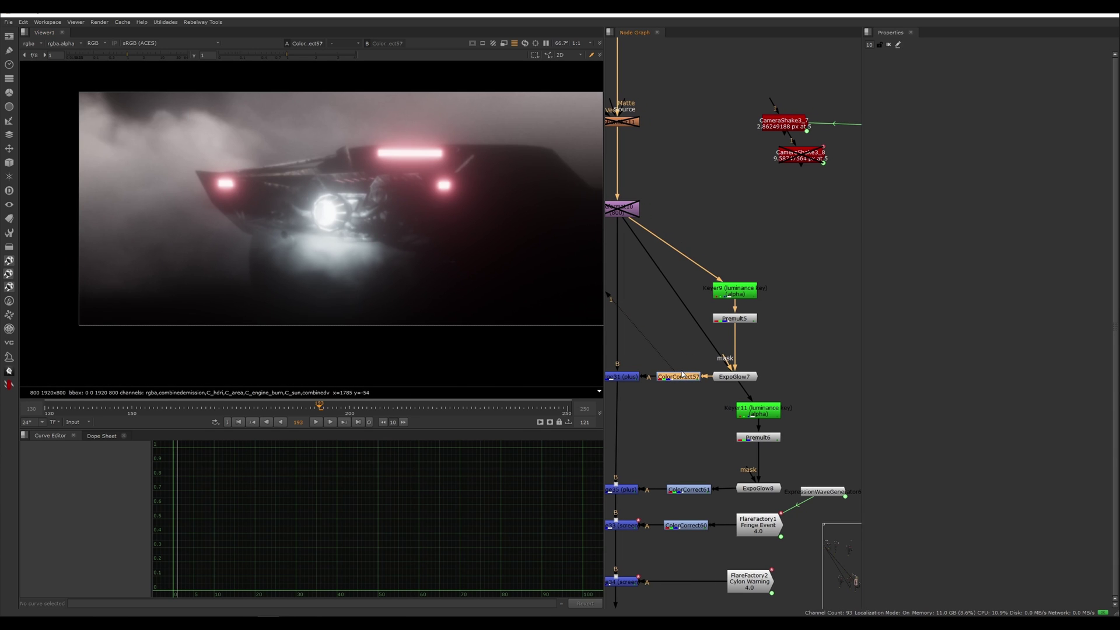
key("d")
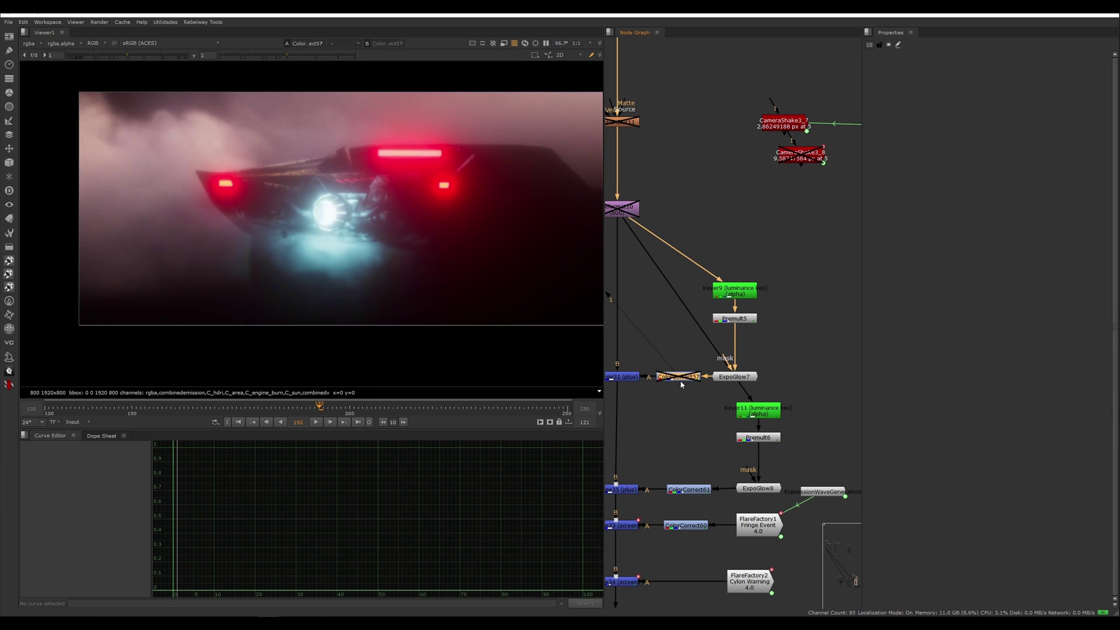
key("d")
key("d")
key("d")
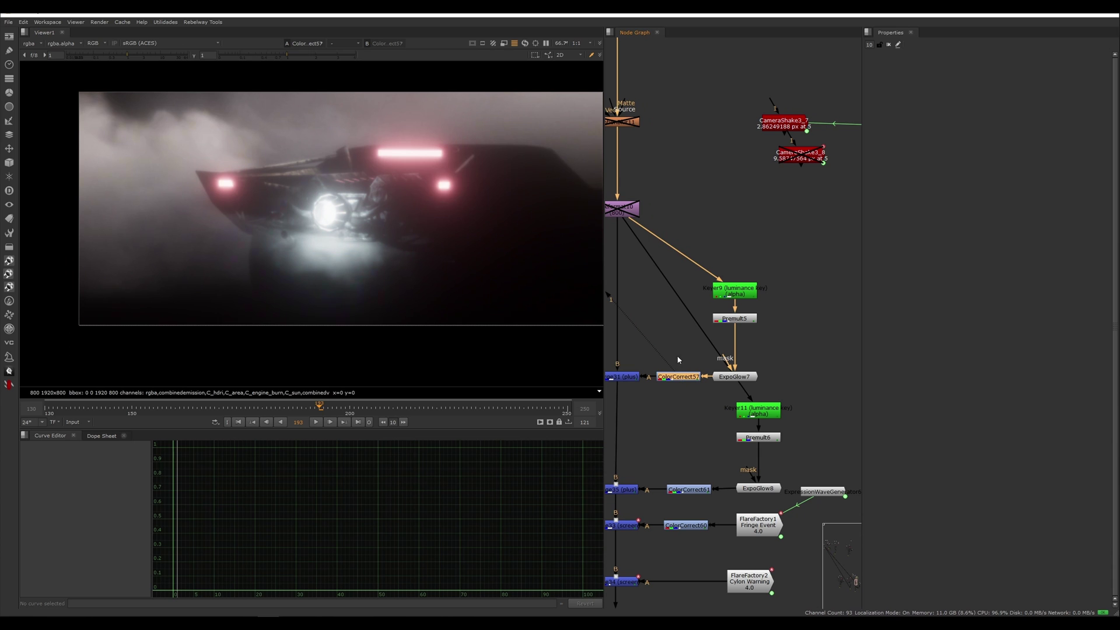
key("d")
Examine the tail-light bar and engine burner glow close up, then disable ColorCorrect57 for comparison.
scroll(418, 157, "up", 7)
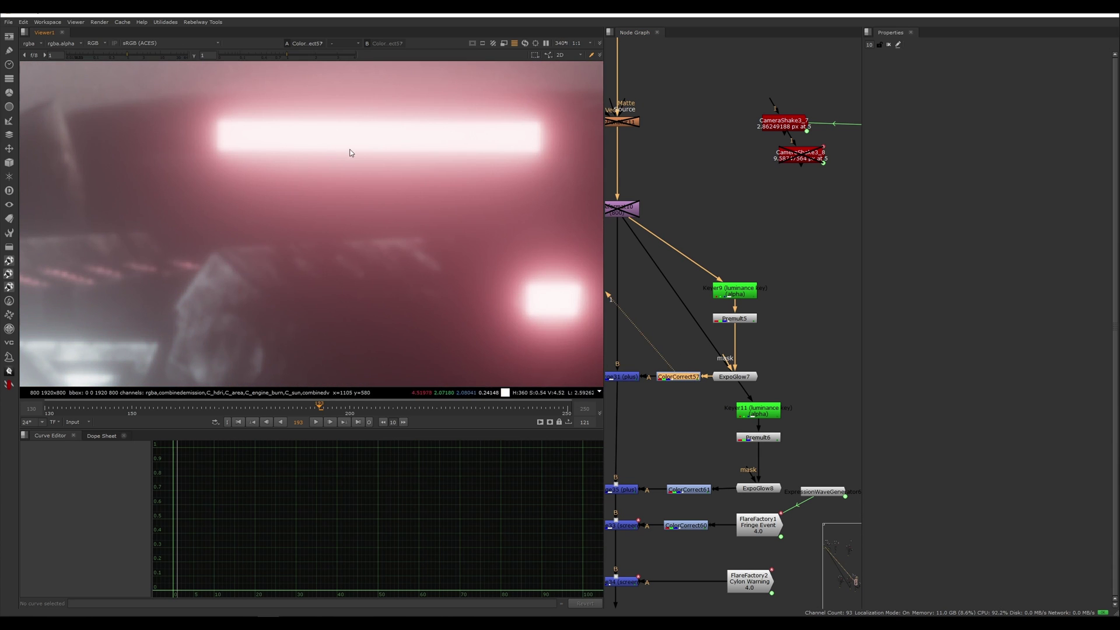
scroll(366, 172, "down", 6)
scroll(277, 267, "up", 6)
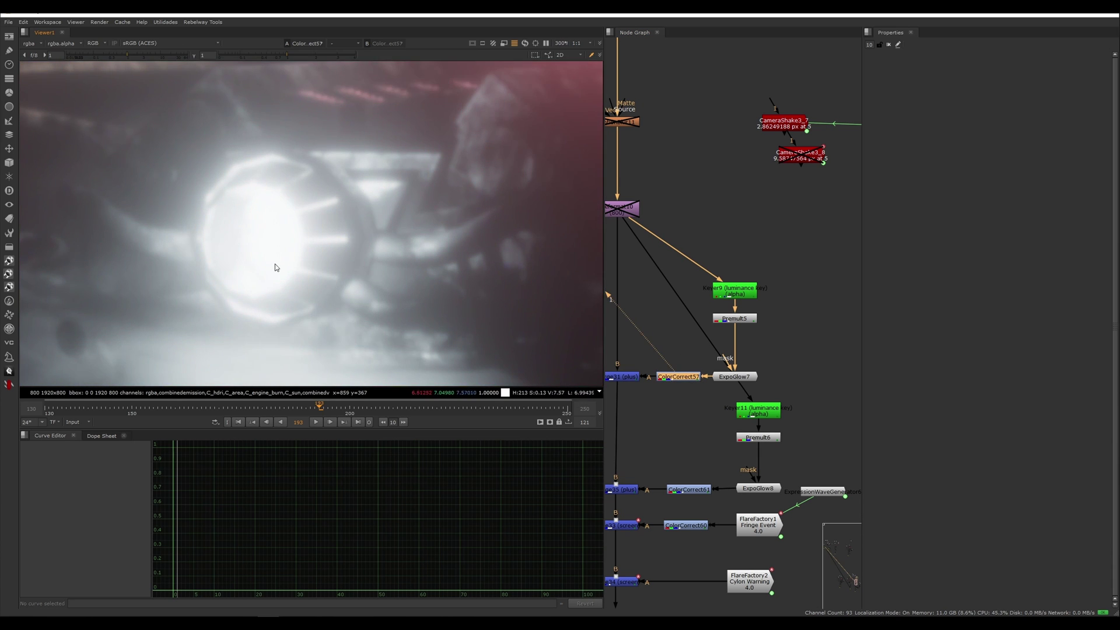
key("d")
scroll(251, 271, "down", 8)
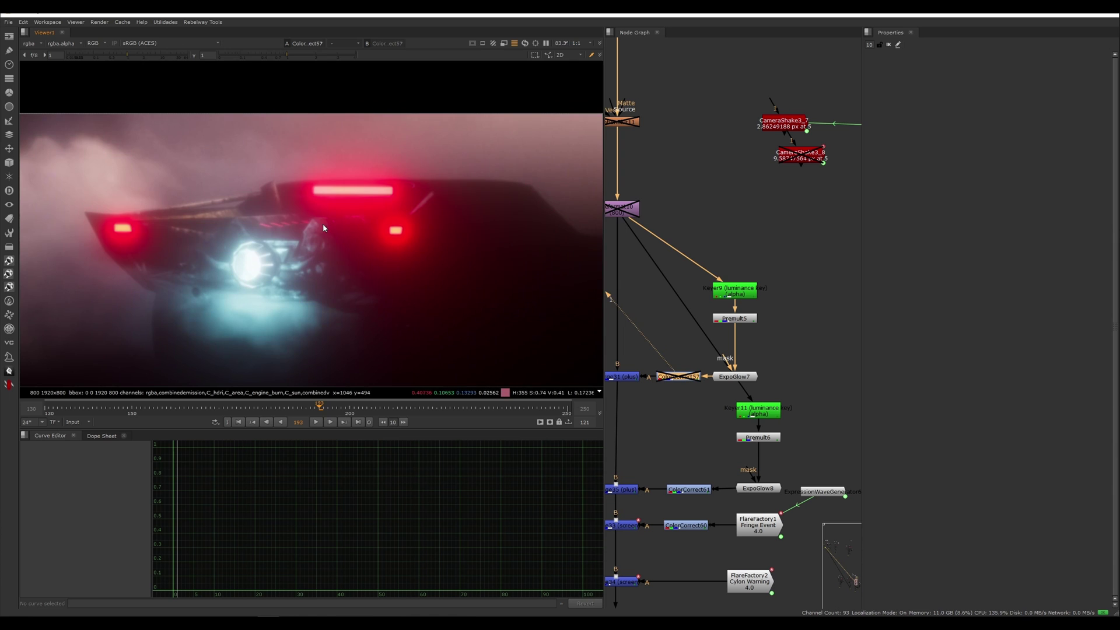
Inspect the outer tail light's glow without ColorCorrect57, then re-enable the node and check the light again.
scroll(146, 210, "up", 7)
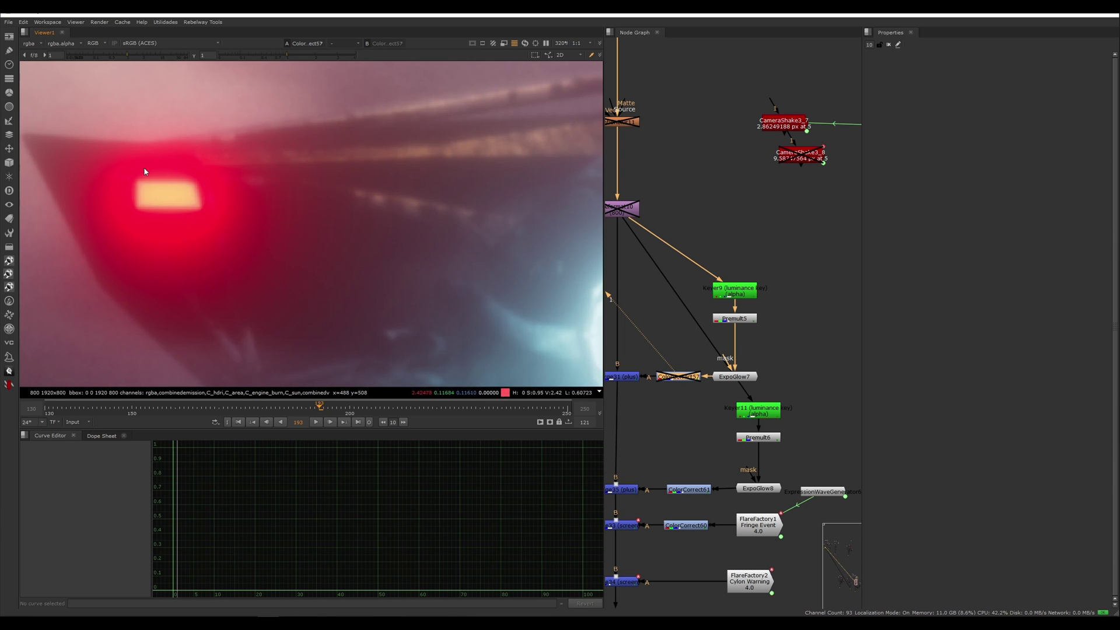
scroll(145, 175, "down", 5)
scroll(222, 256, "up", 1)
key("d")
scroll(187, 209, "up", 3)
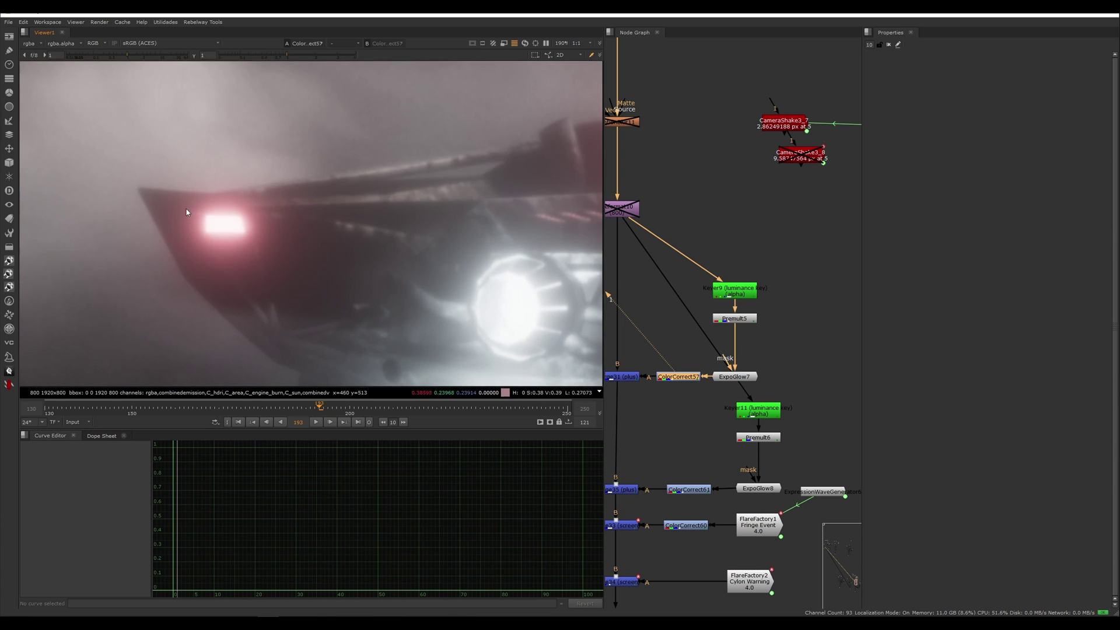
scroll(291, 248, "down", 7)
Display Merge31 and toggle it repeatedly to compare the car with and without the added glow, leaving it enabled.
left_click(629, 377)
key("1")
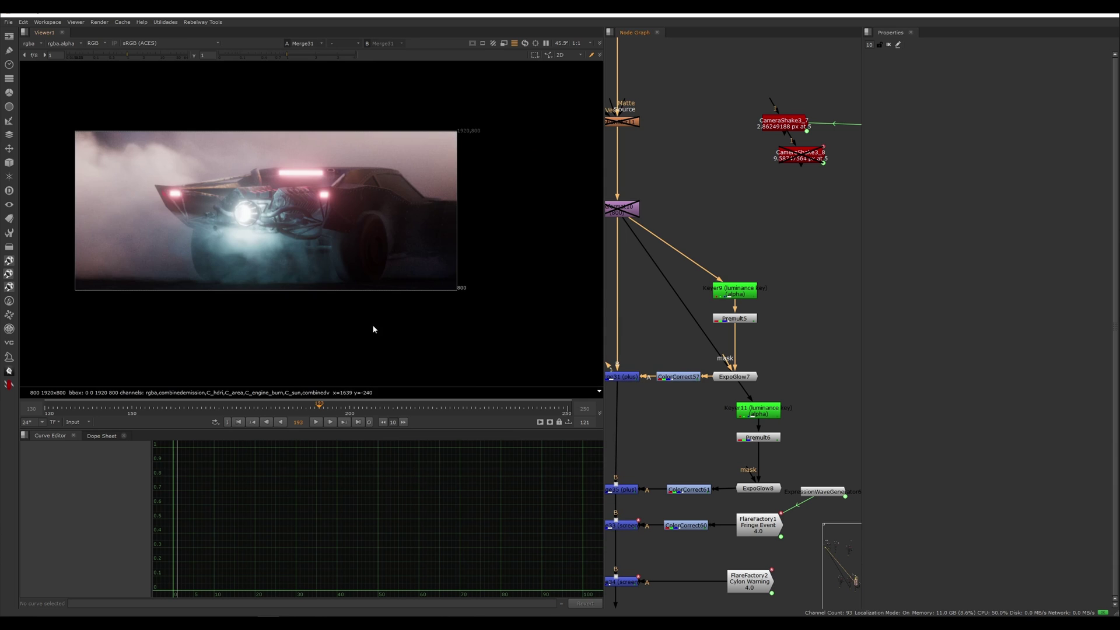
middle_click_drag(646, 328, 697, 320)
left_click(679, 371)
key("d")
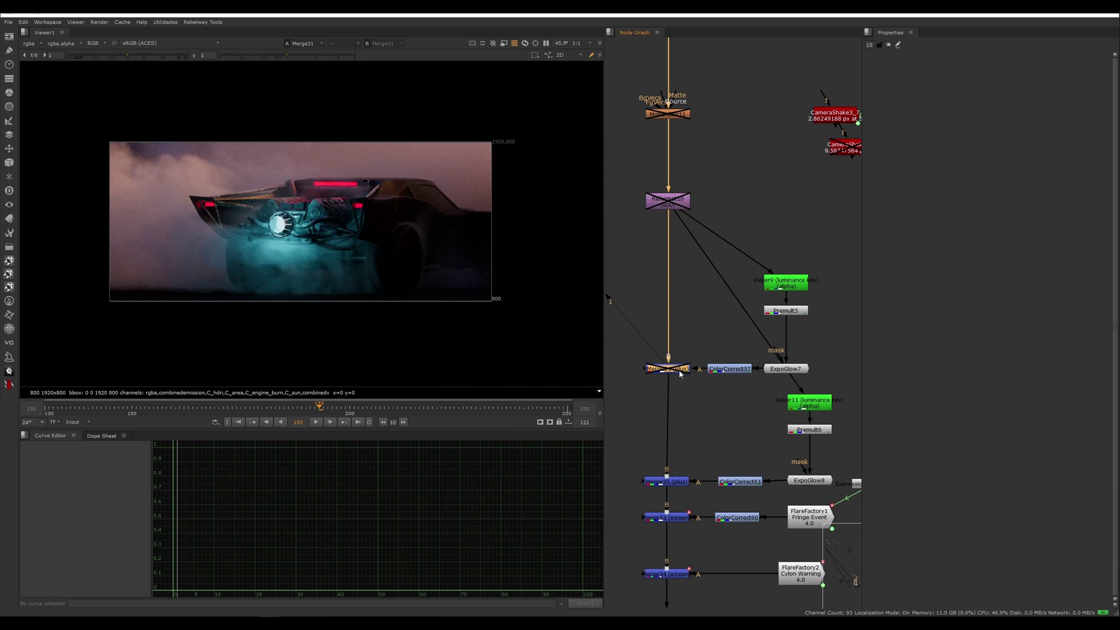
key("d")
scroll(334, 219, "up", 1)
key("d")
key("d")
key("d")
key("d")
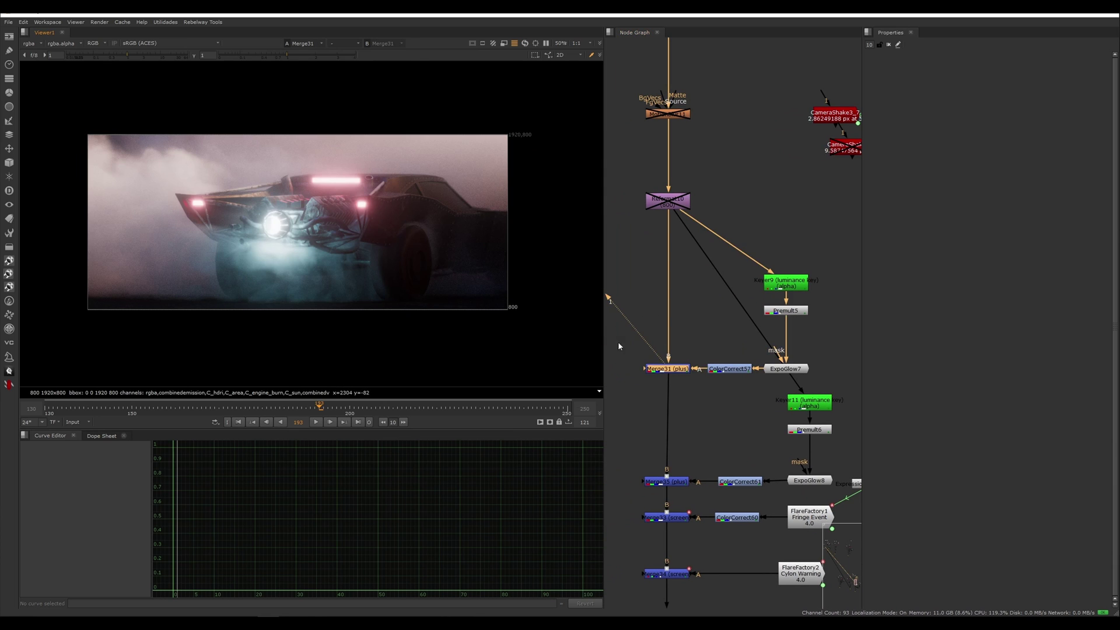
View the second glow branch node by node: Keyer11, Premult6, ExpoGlow8 and ColorCorrect61.
middle_click_drag(618, 341, 605, 236)
left_click(671, 377)
middle_click_drag(682, 369, 727, 351)
left_click(733, 296)
key("1")
left_click(732, 324)
key("1")
left_click(734, 374)
key("1")
left_click(725, 365)
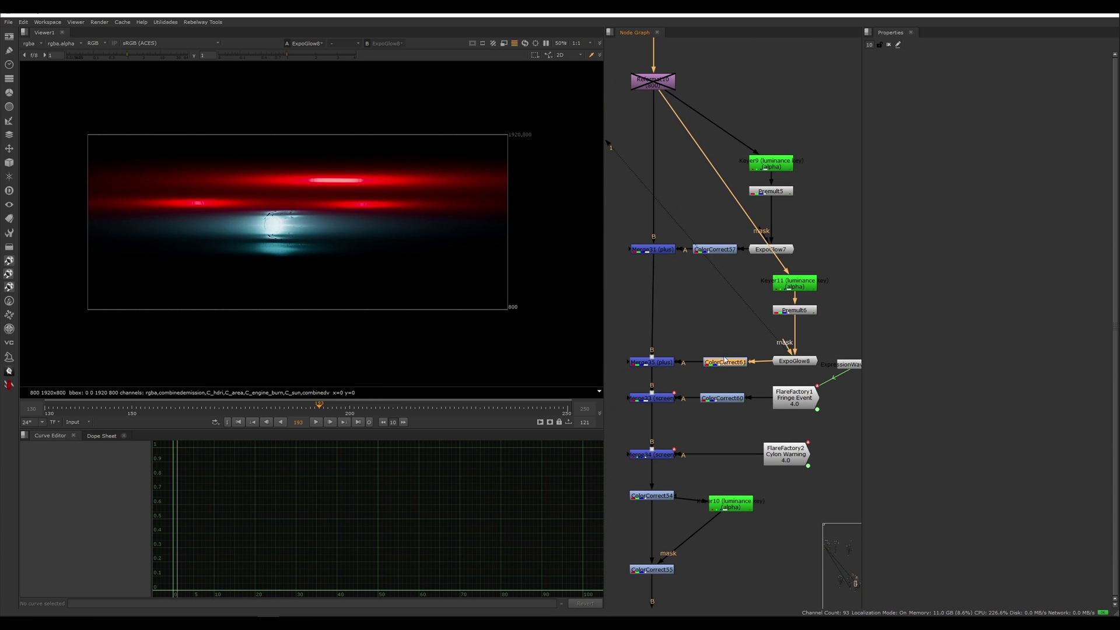
key("1")
Display Merge35, examine the car's glow close up, and toggle the merge off and on for comparison.
left_click(656, 362)
key("1")
scroll(388, 185, "up", 3)
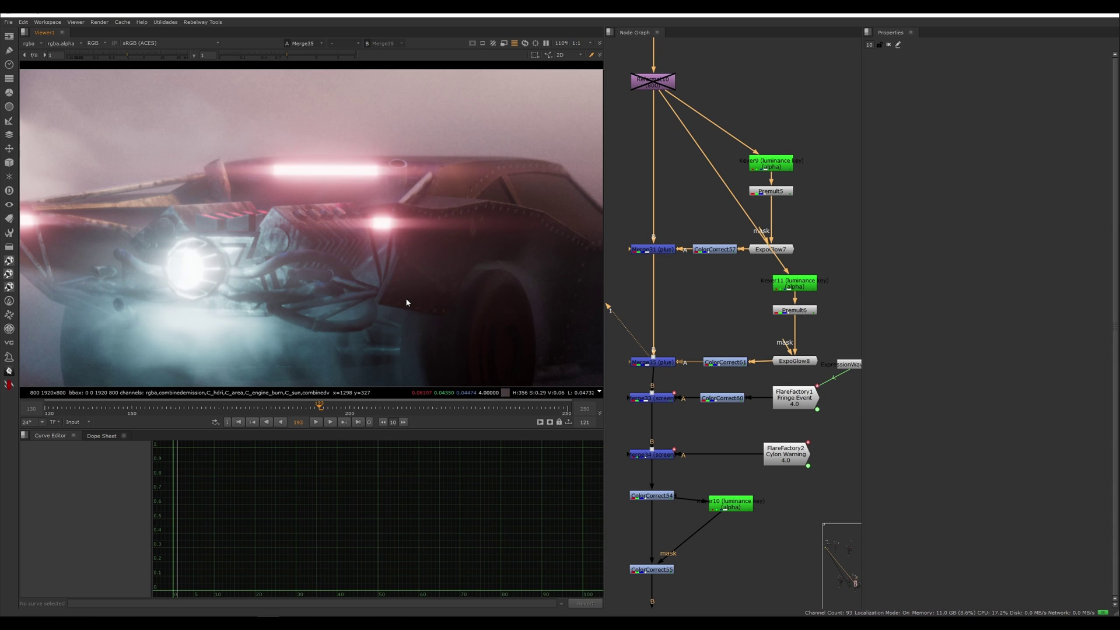
scroll(407, 300, "down", 3)
left_click(657, 363)
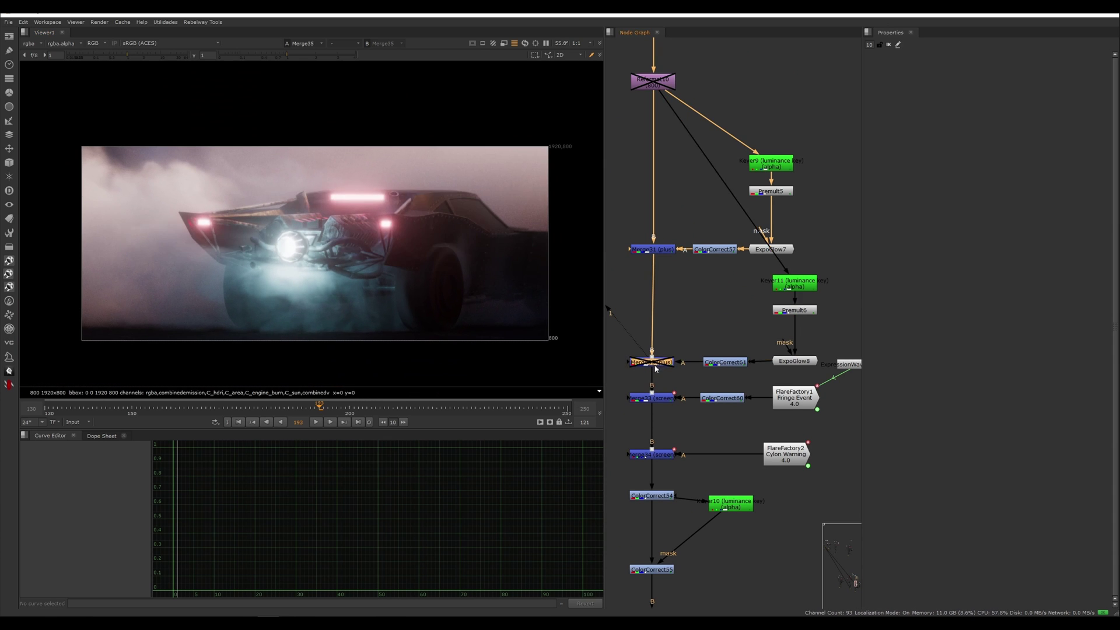
middle_click_drag(677, 396, 656, 361)
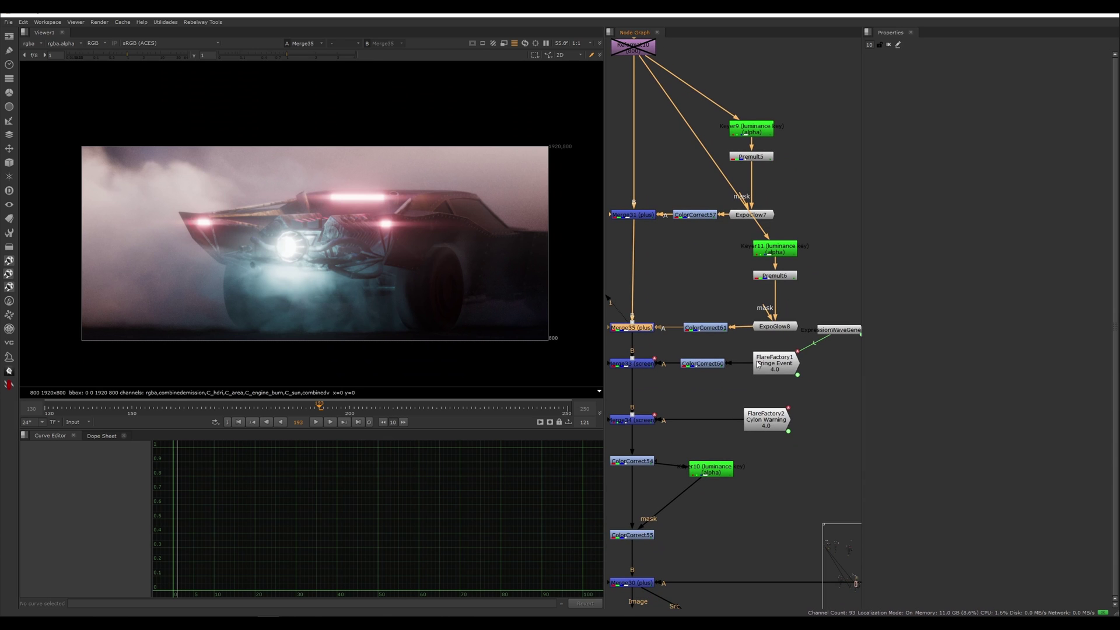
View the Fringe Event flare branch node by node: FlareFactory1, ColorCorrect60 and Merge33.
left_click(758, 364)
key("1")
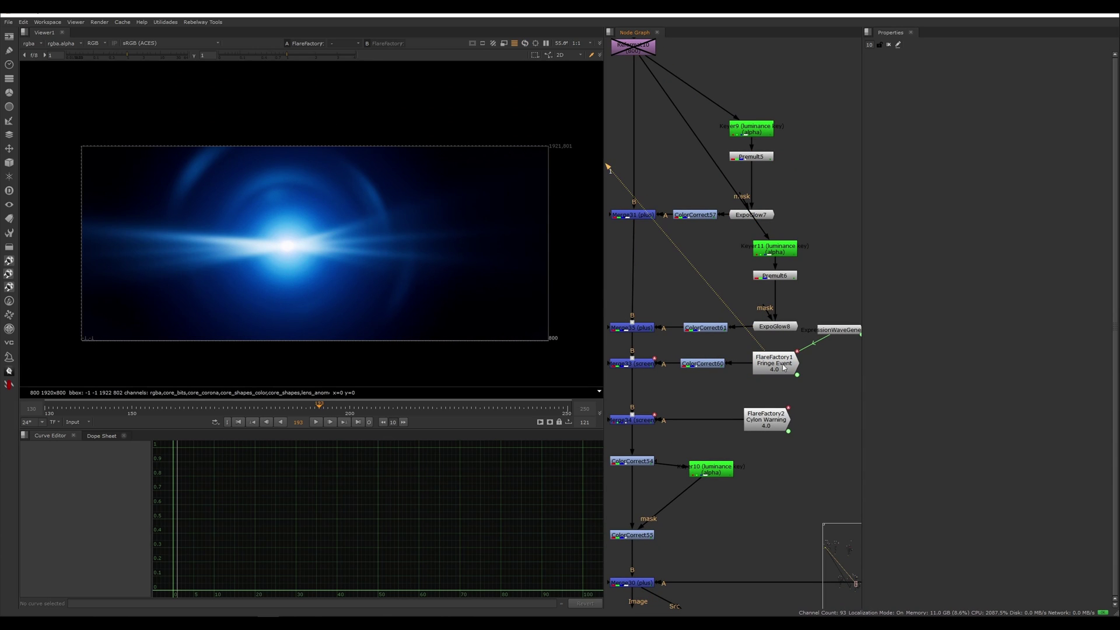
scroll(732, 345, "up", 3)
left_click(787, 372)
left_click(694, 362)
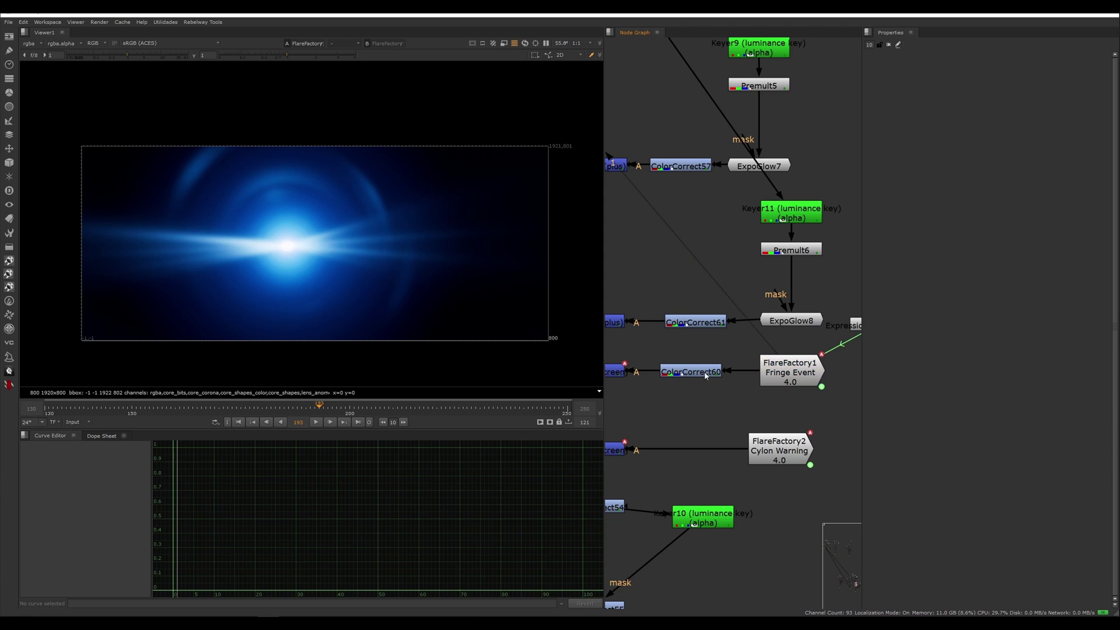
left_click(697, 370)
key("1")
middle_click_drag(688, 352, 696, 351)
left_click(696, 352)
middle_click_drag(613, 375, 667, 365)
left_click(667, 365)
key("1")
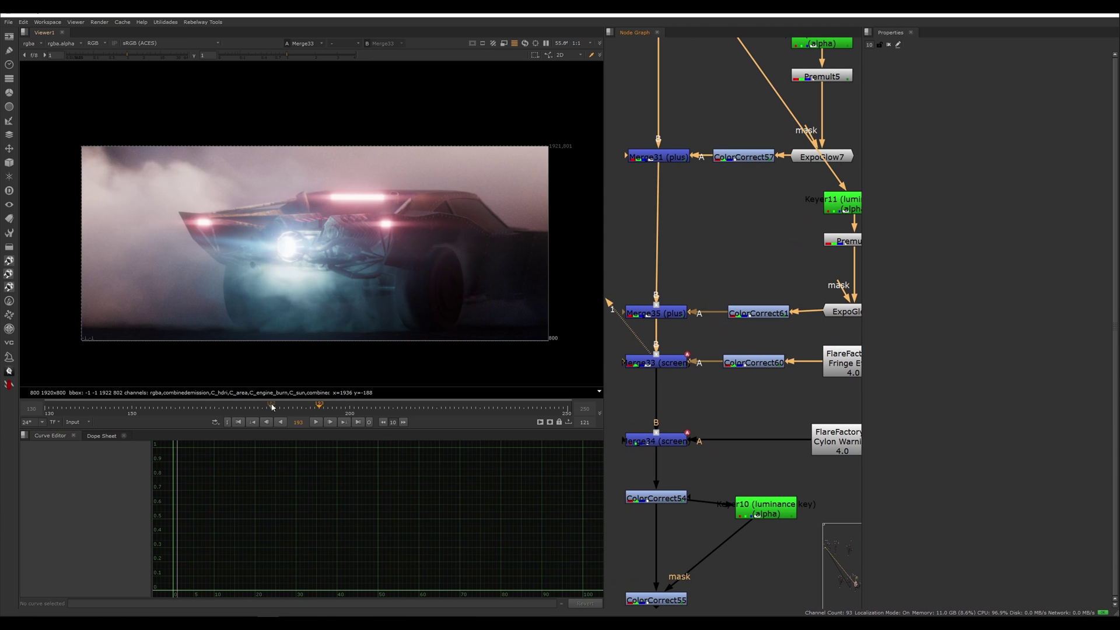
Check the Merge33 engine flare at several frames, examining the car's rear view close up at frame 200.
left_click_drag(323, 411, 352, 414)
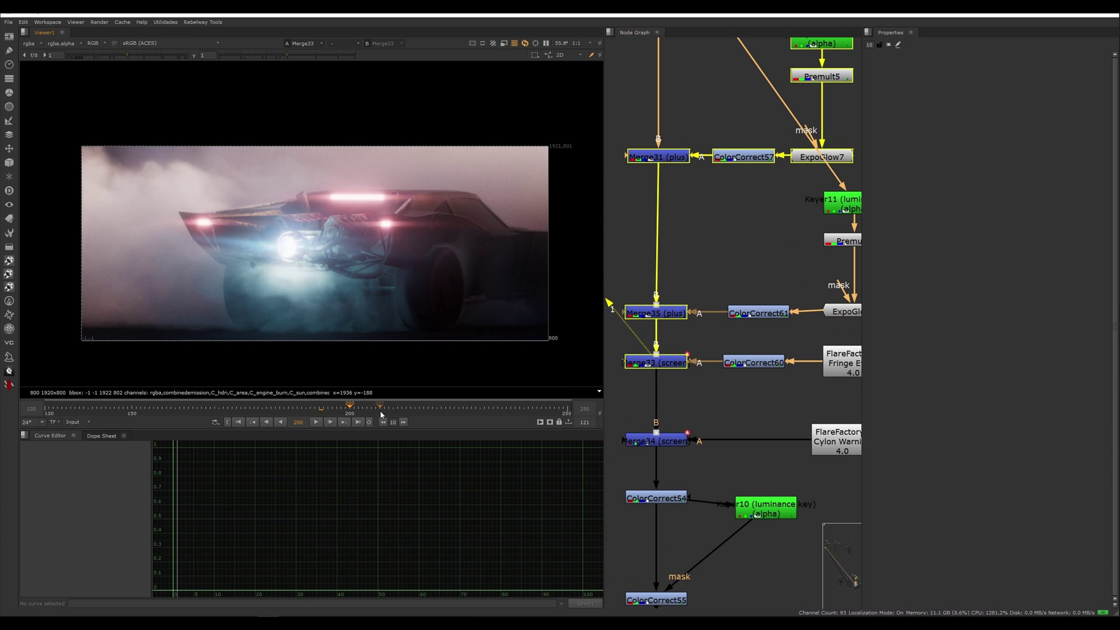
left_click(385, 412)
left_click(188, 410)
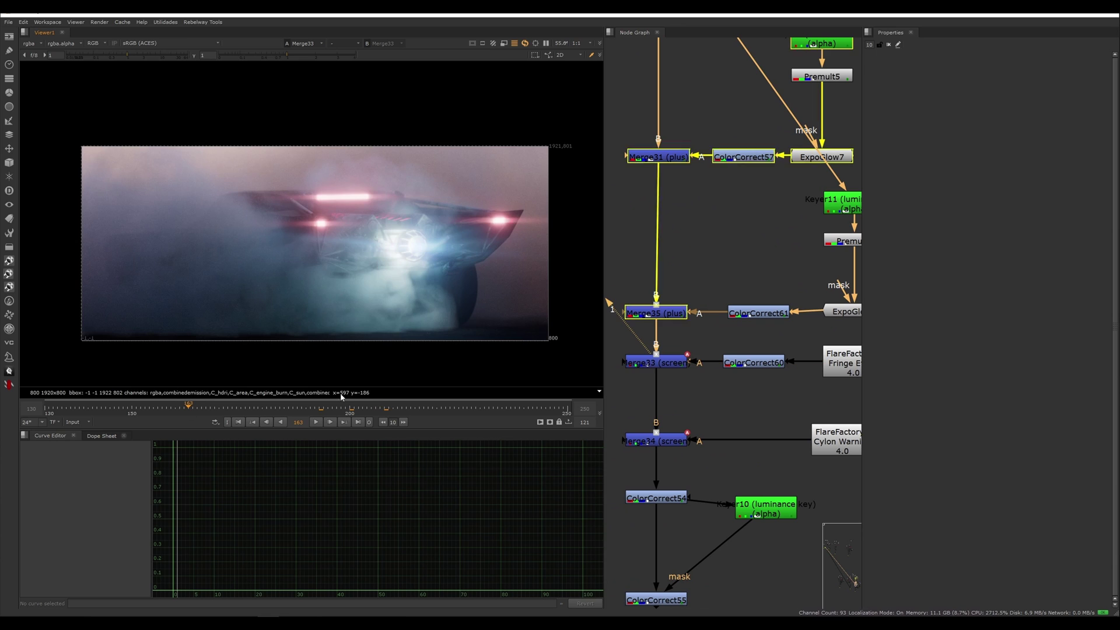
left_click(289, 412)
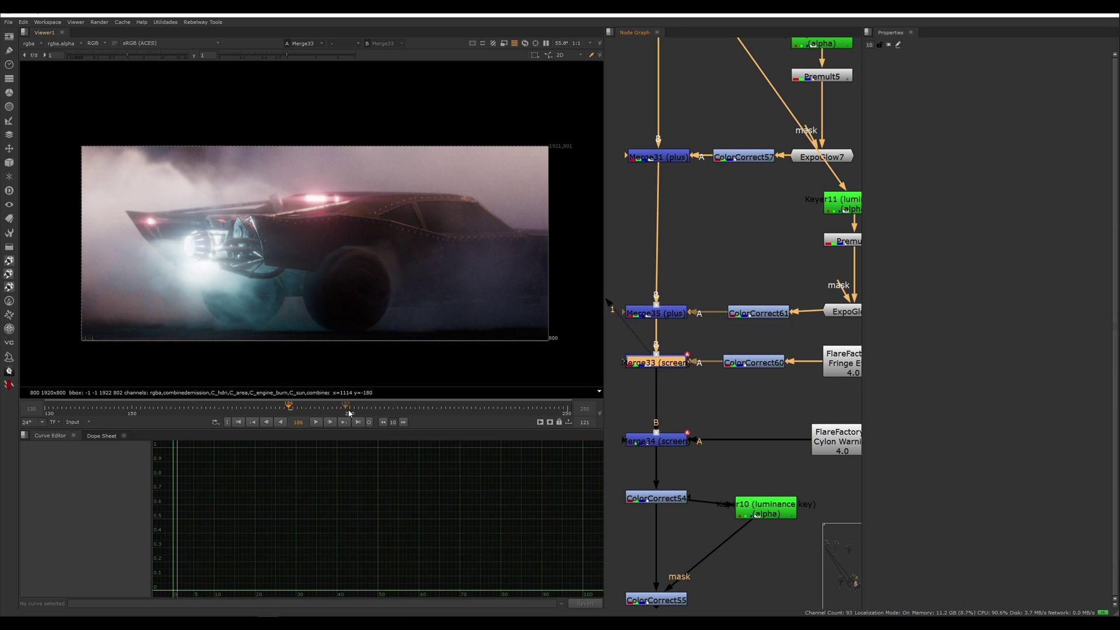
left_click(349, 412)
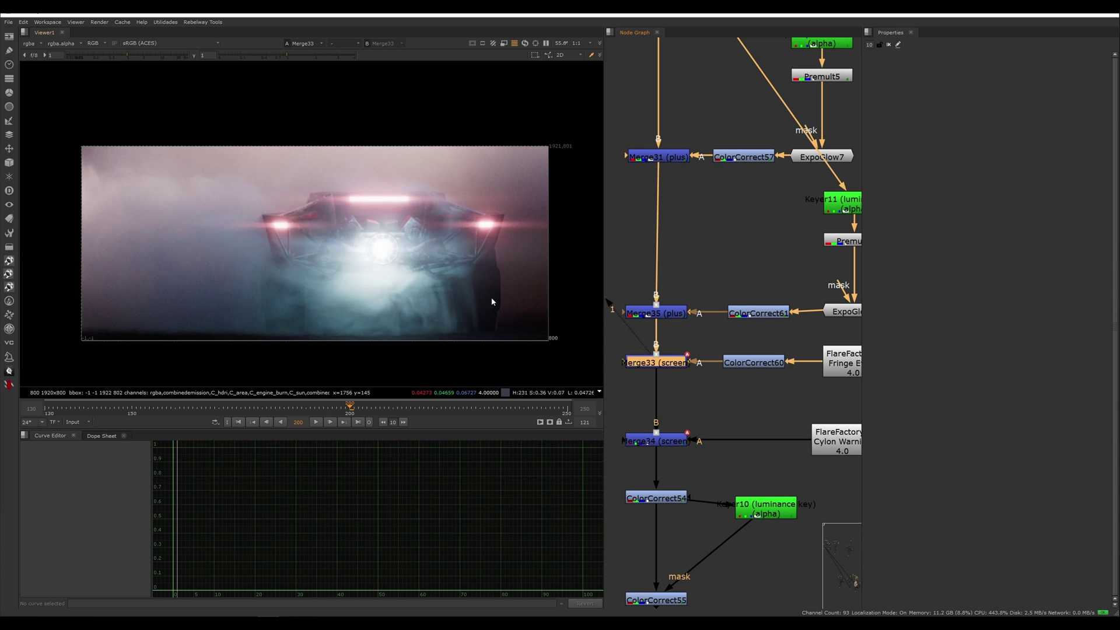
scroll(423, 250, "up", 2)
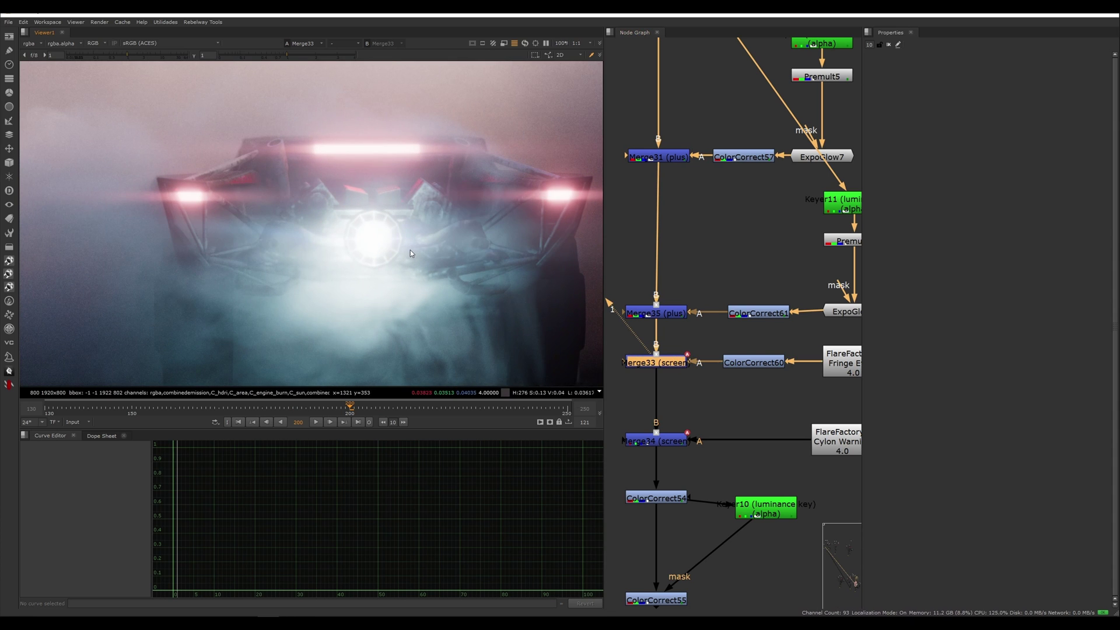
scroll(417, 239, "down", 3)
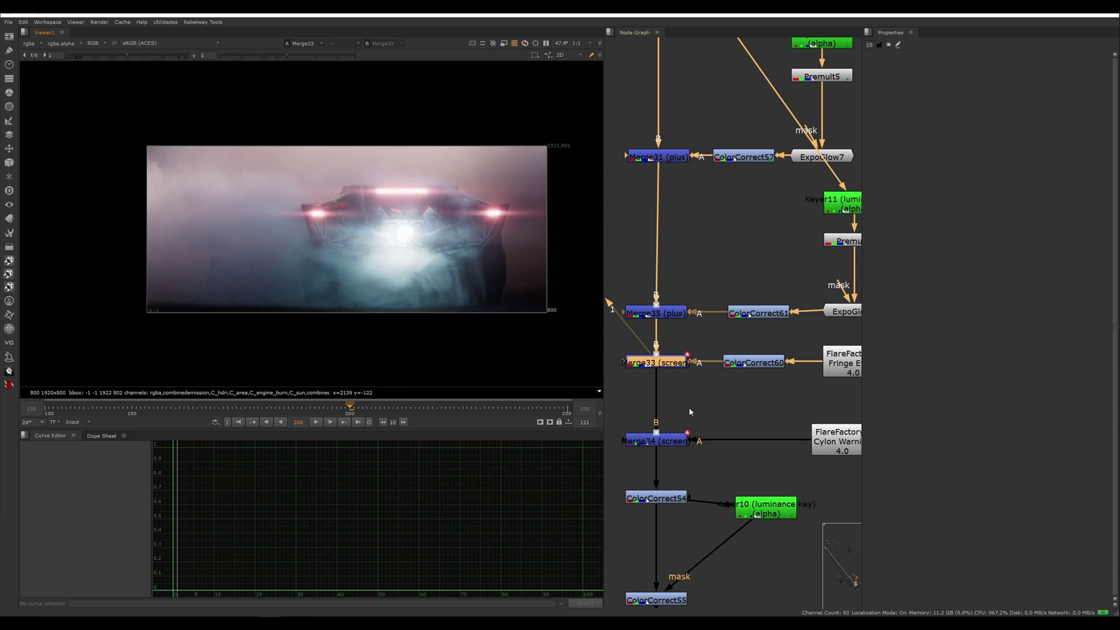
Display Merge34, view its FlareFactory2 Cylon Warning input, and return to the Merge34 result.
middle_click_drag(689, 412, 671, 333)
left_click(653, 363)
key("1")
middle_click_drag(403, 249, 353, 252)
scroll(350, 250, "up", 2)
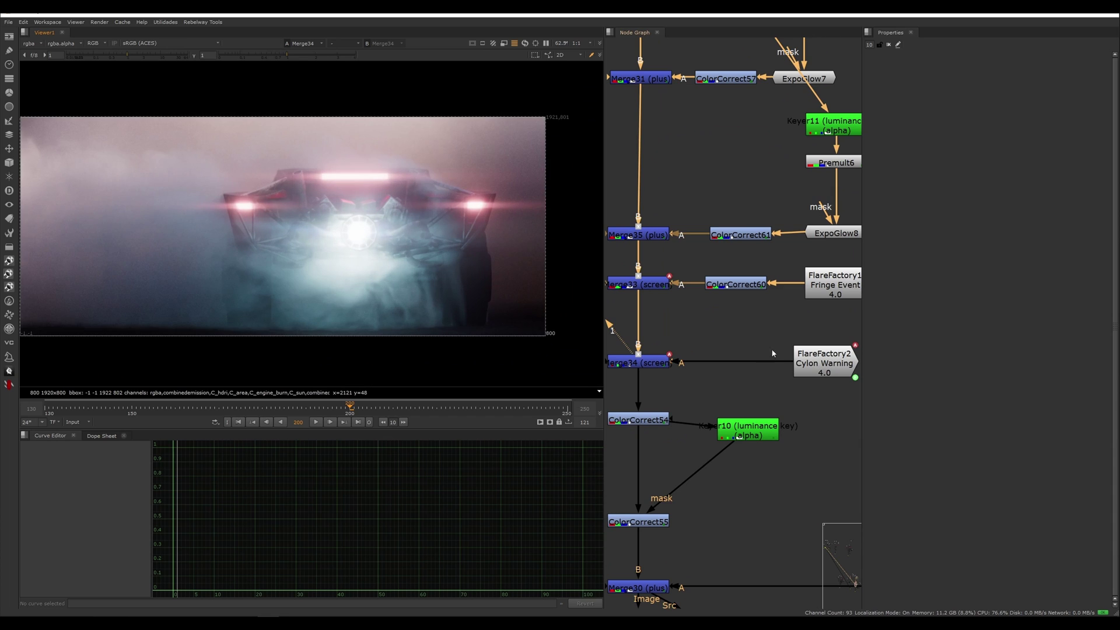
left_click(814, 361)
key("1")
left_click(654, 365)
key("1")
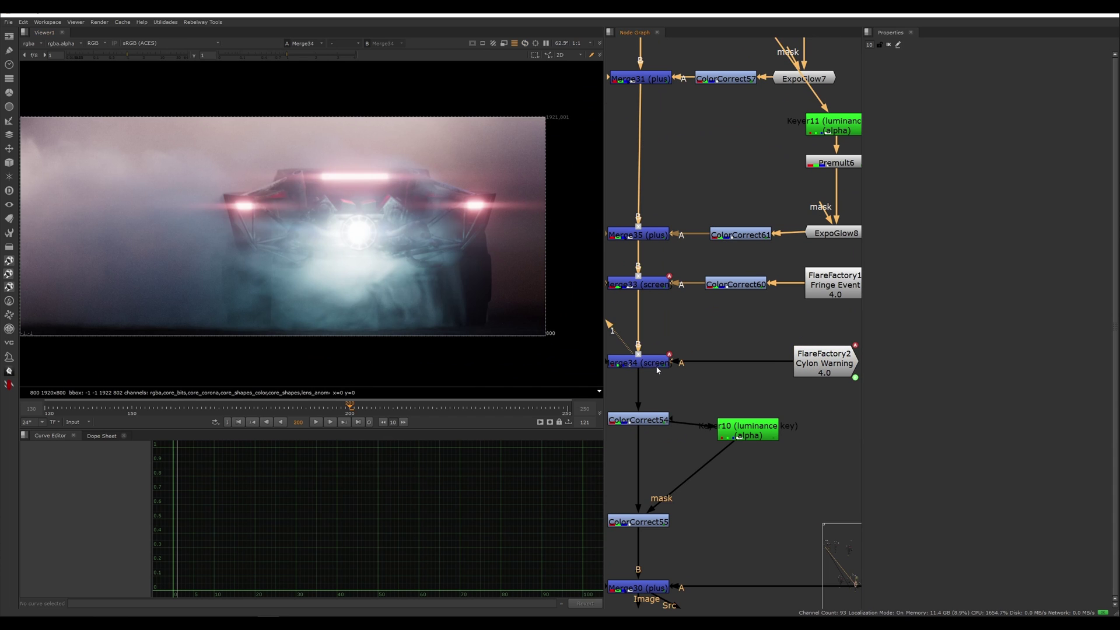
Toggle Merge34 off and on at different frames to compare the car with and without the second flare.
left_click(655, 365)
key("d")
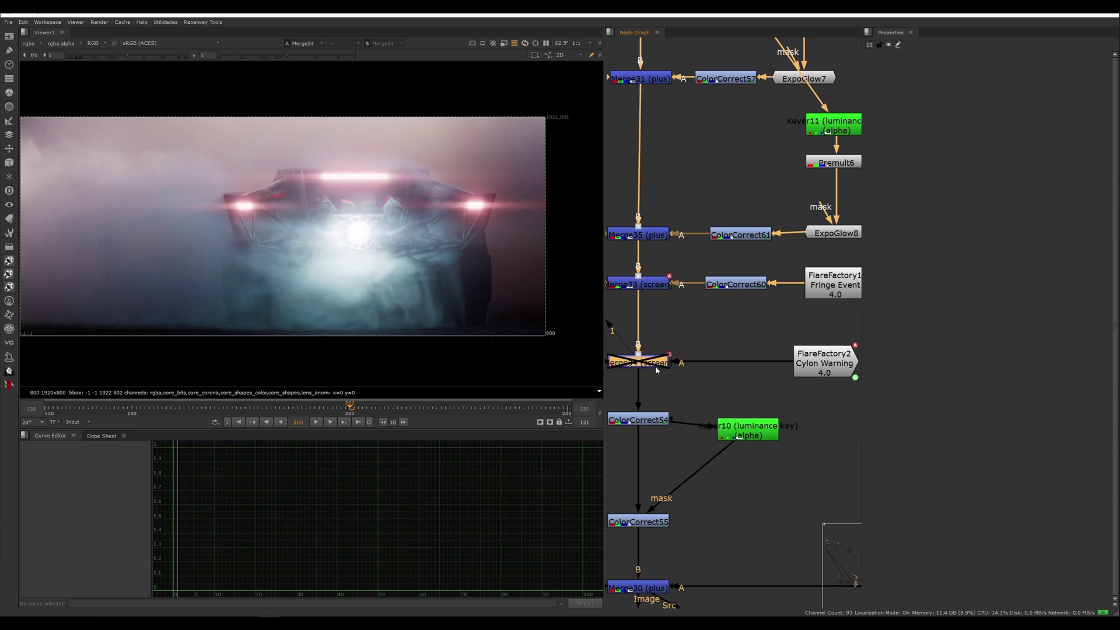
left_click_drag(380, 408, 272, 407)
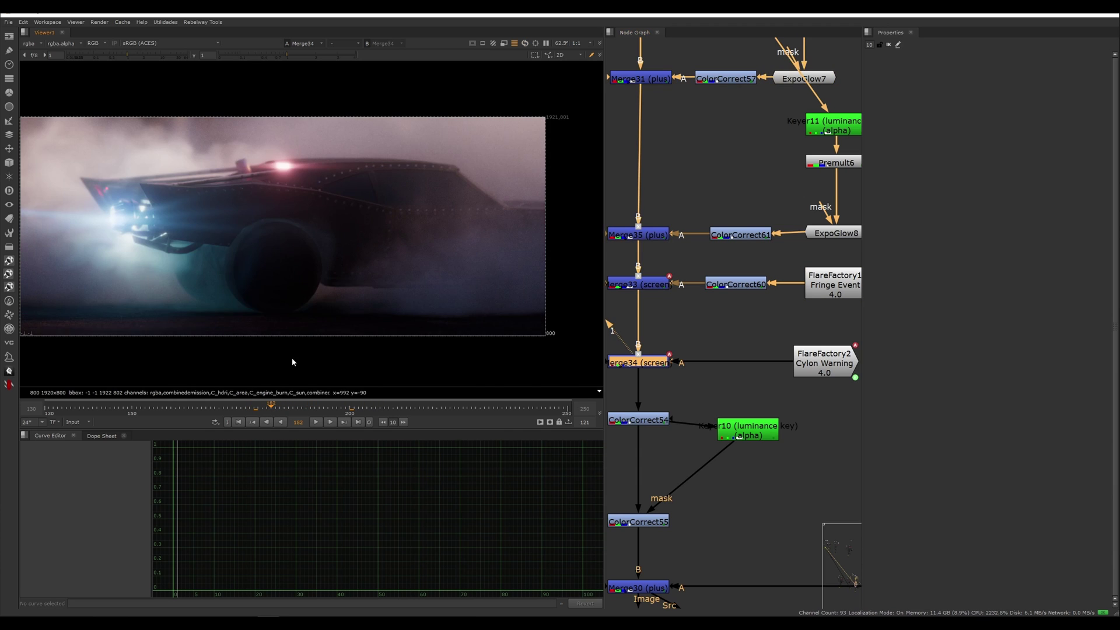
middle_click_drag(222, 295, 286, 320)
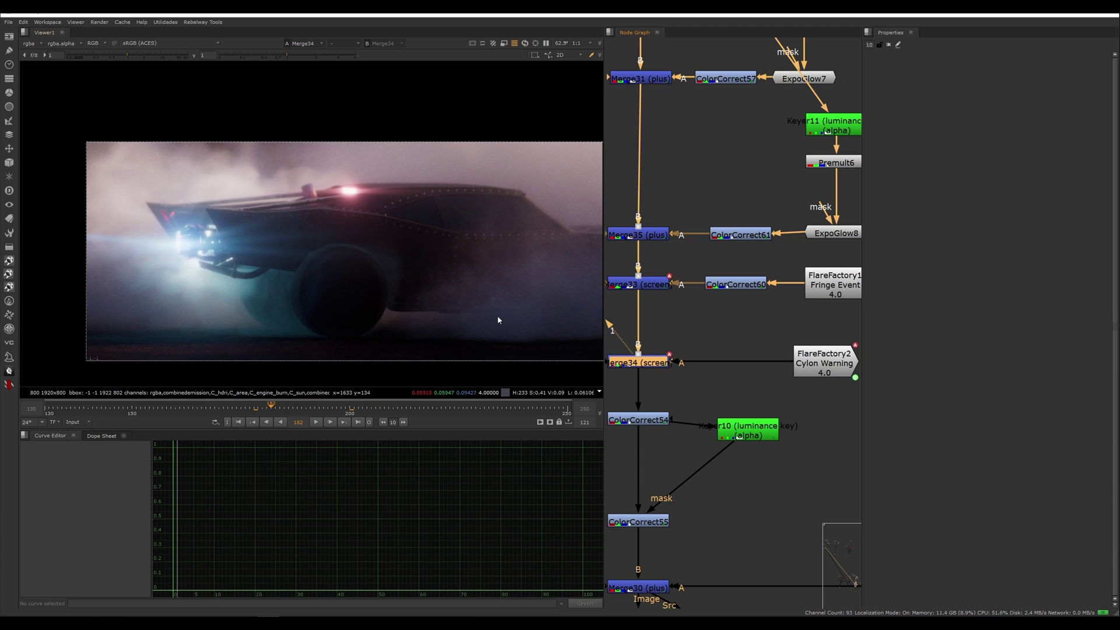
key("d")
key("d")
key("d")
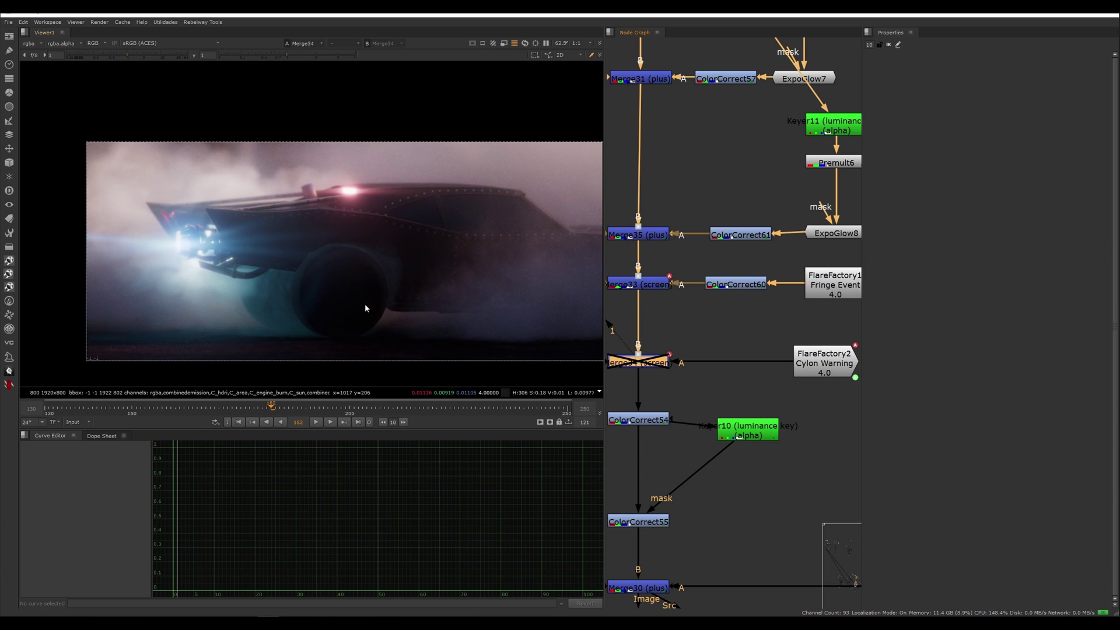
key("d")
View FlareFactory2's red streaks across several frames and return to the Merge34 result.
left_click(804, 365)
key("1")
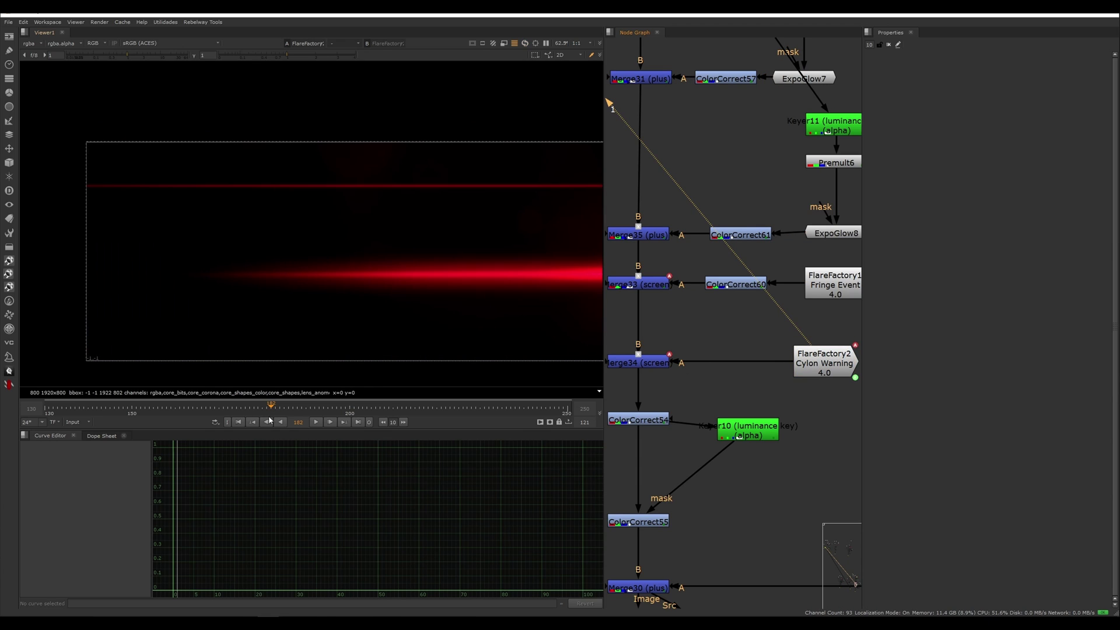
middle_click_drag(447, 313, 415, 299)
scroll(404, 298, "down", 3)
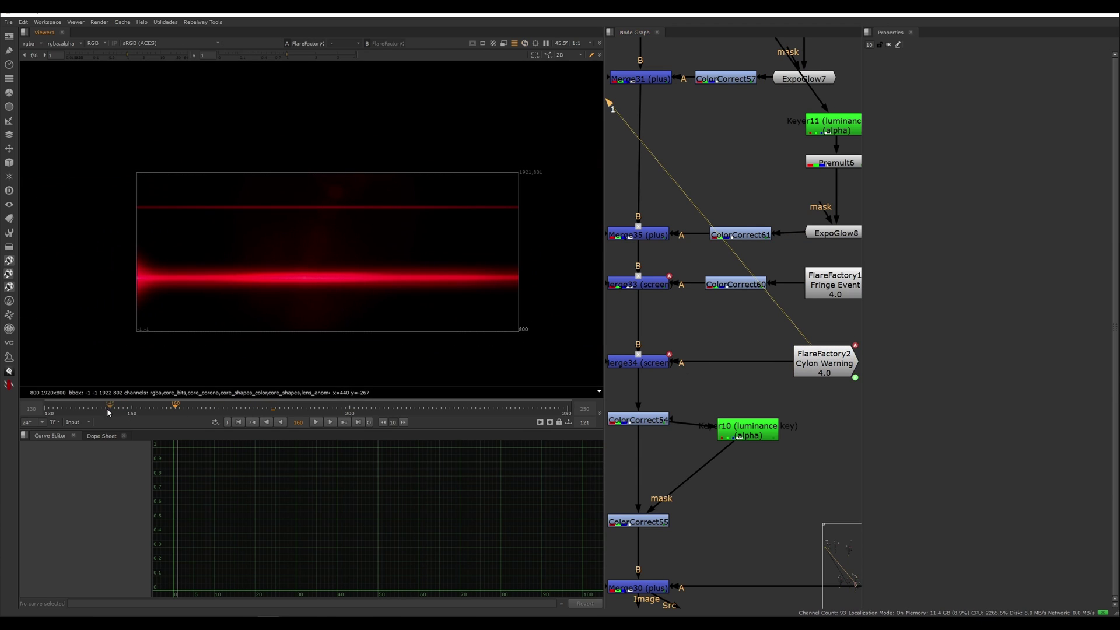
left_click(101, 410)
left_click_drag(127, 408, 258, 410)
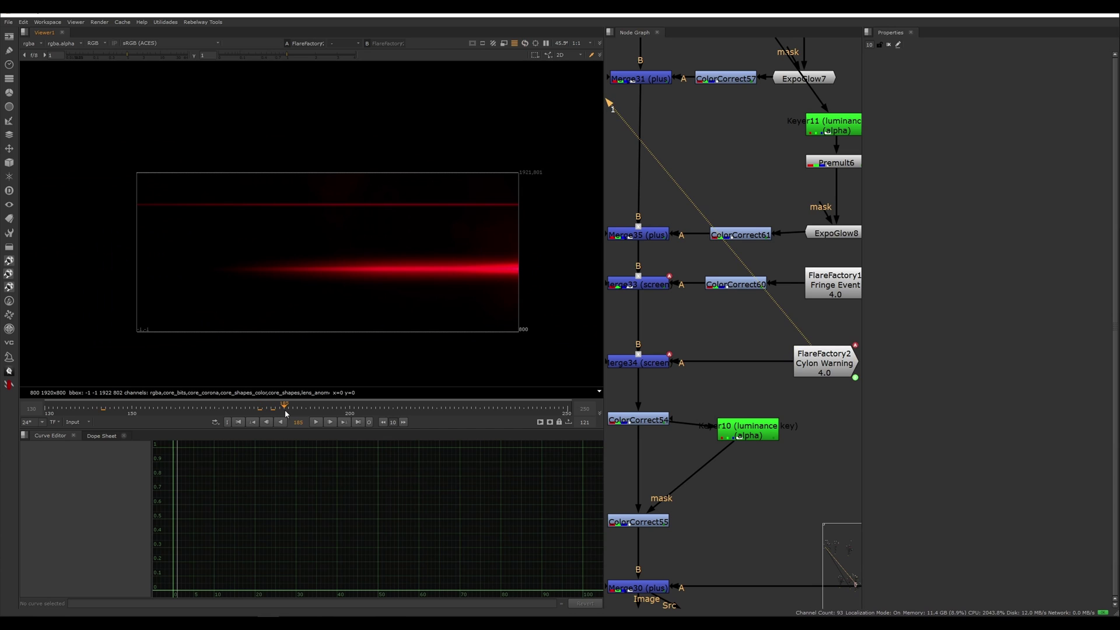
left_click(638, 358)
key("1")
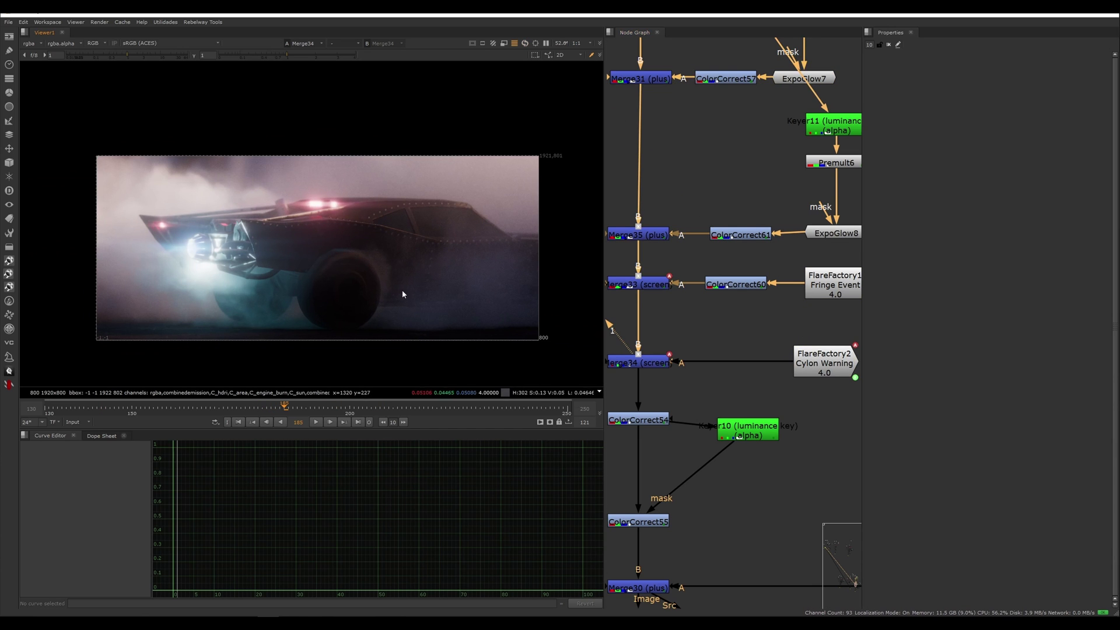
Display ColorCorrect54 and toggle it repeatedly to compare the render with and without the correction.
middle_click_drag(727, 388, 743, 331)
left_click(657, 367)
key("1")
middle_click_drag(680, 390, 681, 363)
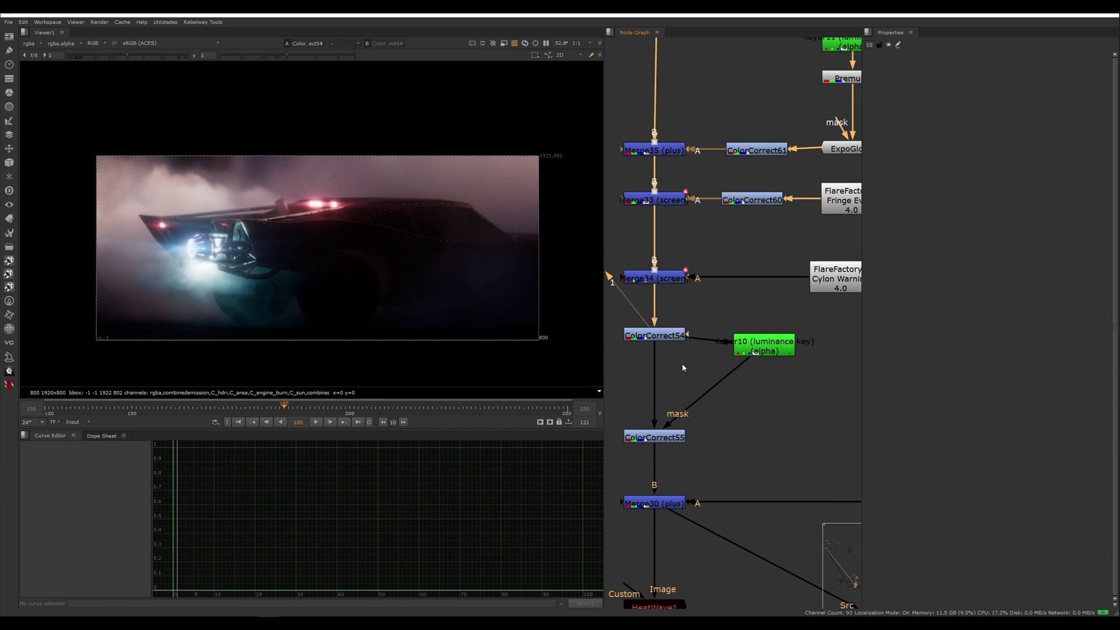
left_click(667, 339)
key("d")
key("d")
key("d")
key("d")
key("d")
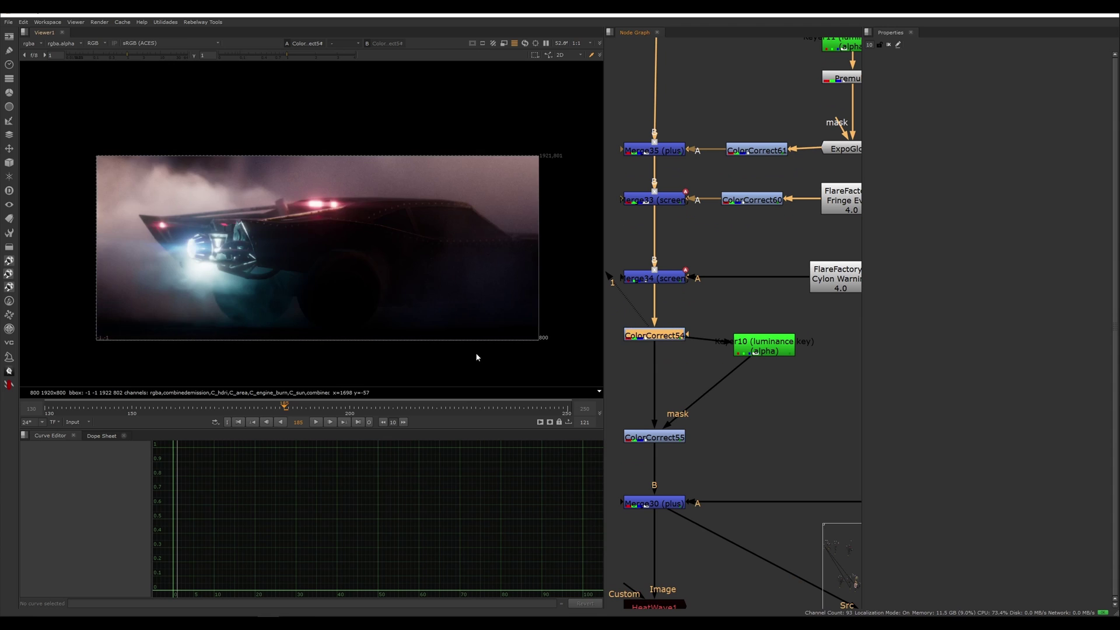
Examine the car close up with ColorCorrect54 disabled, check an earlier frame, and re-enable the node.
scroll(463, 307, "up", 3)
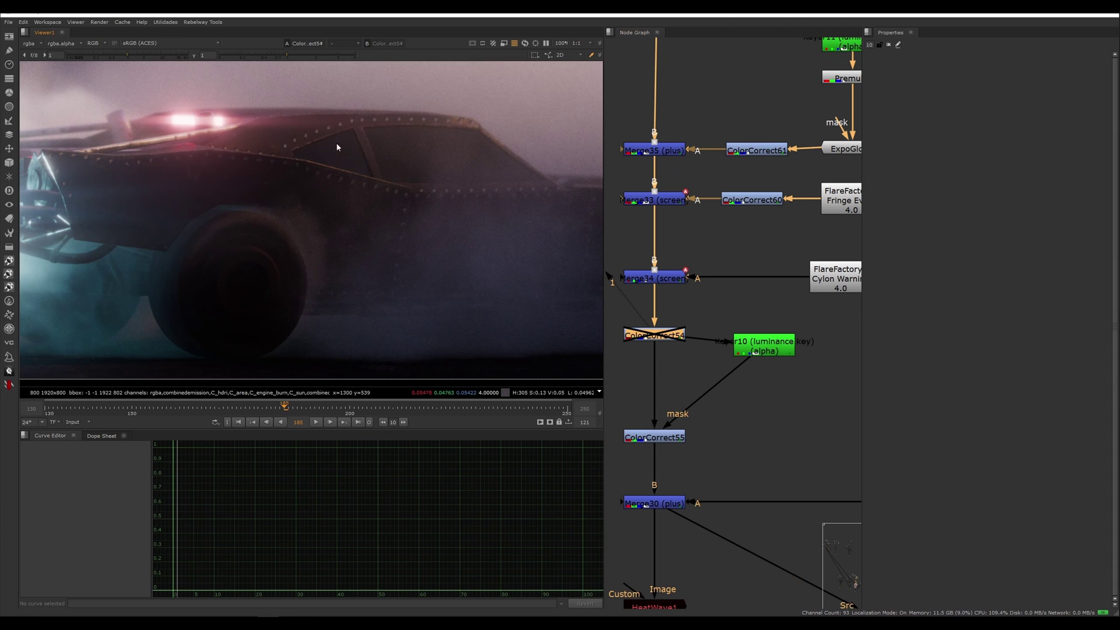
left_click(250, 408)
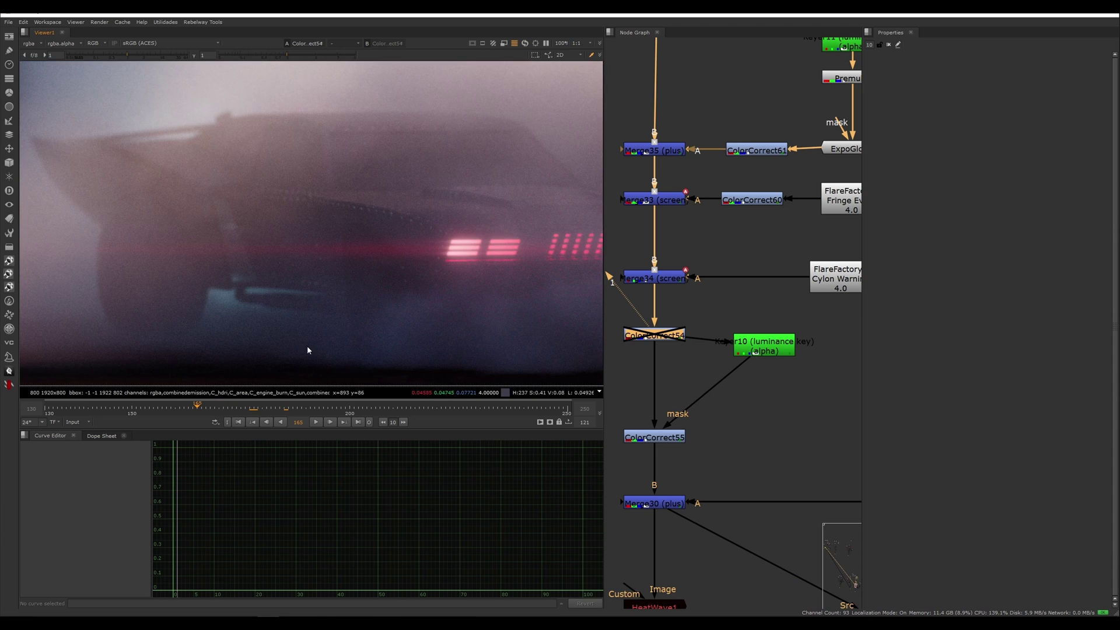
scroll(342, 313, "down", 3)
key("d")
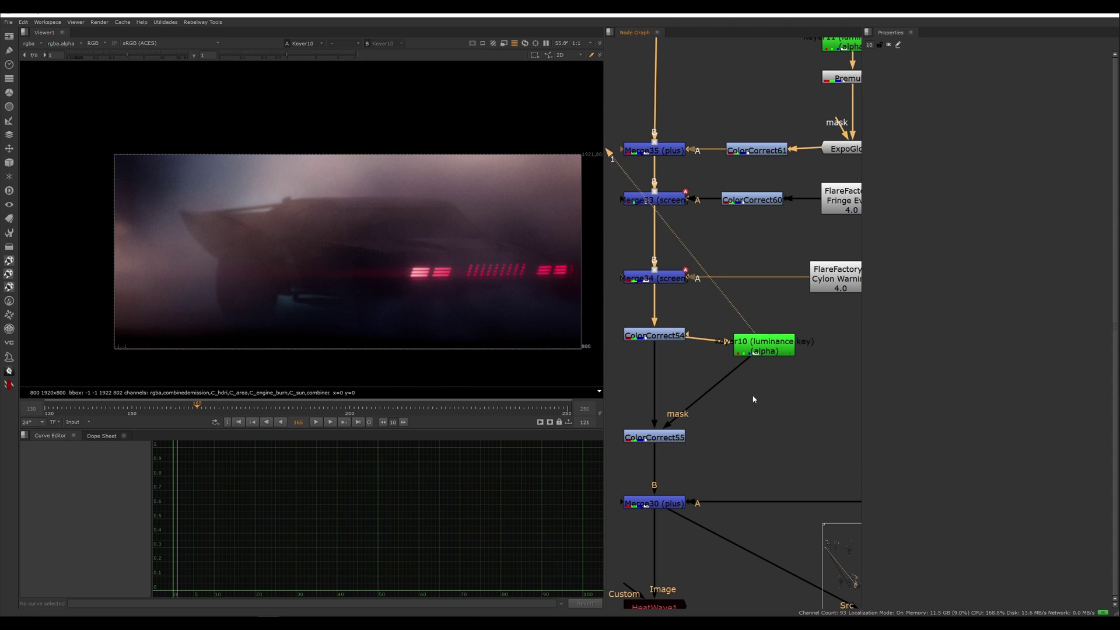
View the Keyer10 luminance key's alpha channel and examine the mask around the lights.
middle_click_drag(729, 374, 693, 326)
left_click(739, 303)
left_click_drag(739, 302, 742, 303)
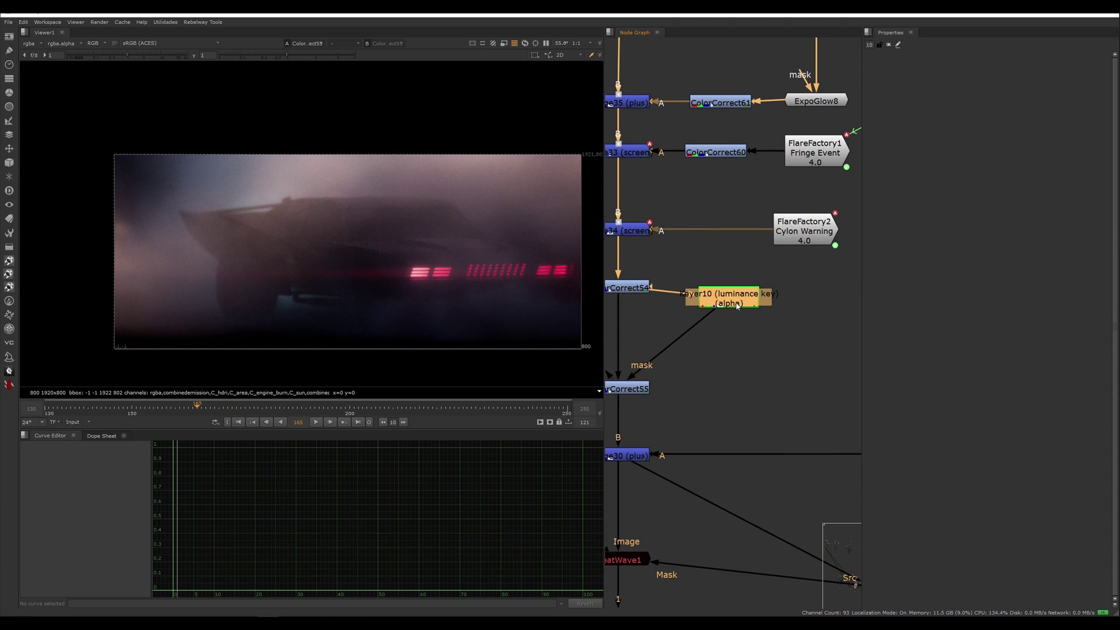
key("1")
key("a")
scroll(468, 286, "up", 2)
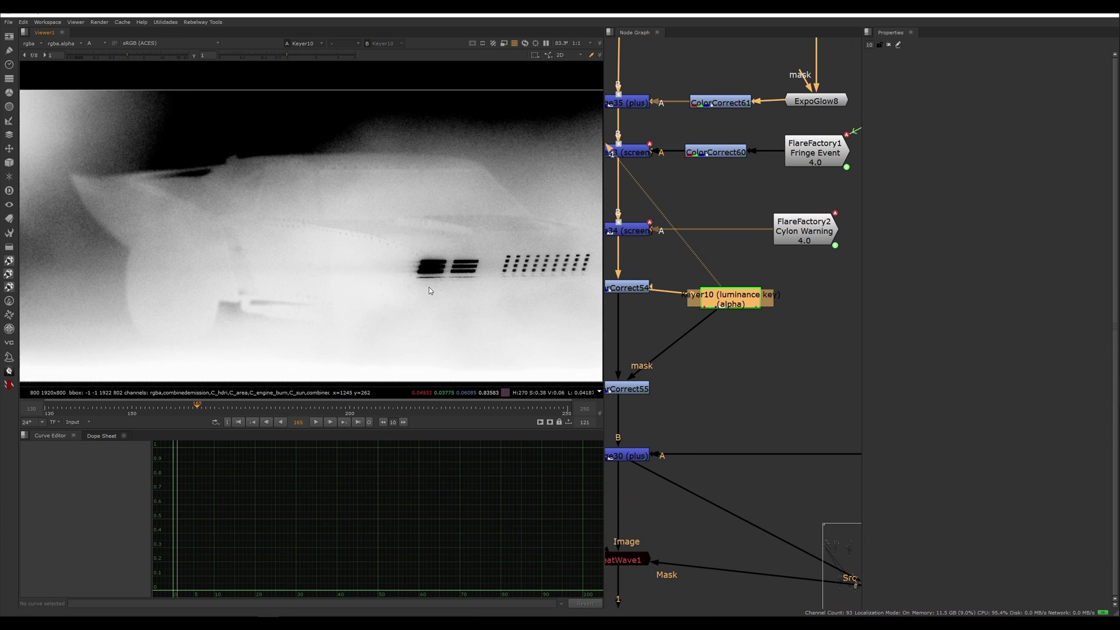
scroll(470, 317, "down", 2)
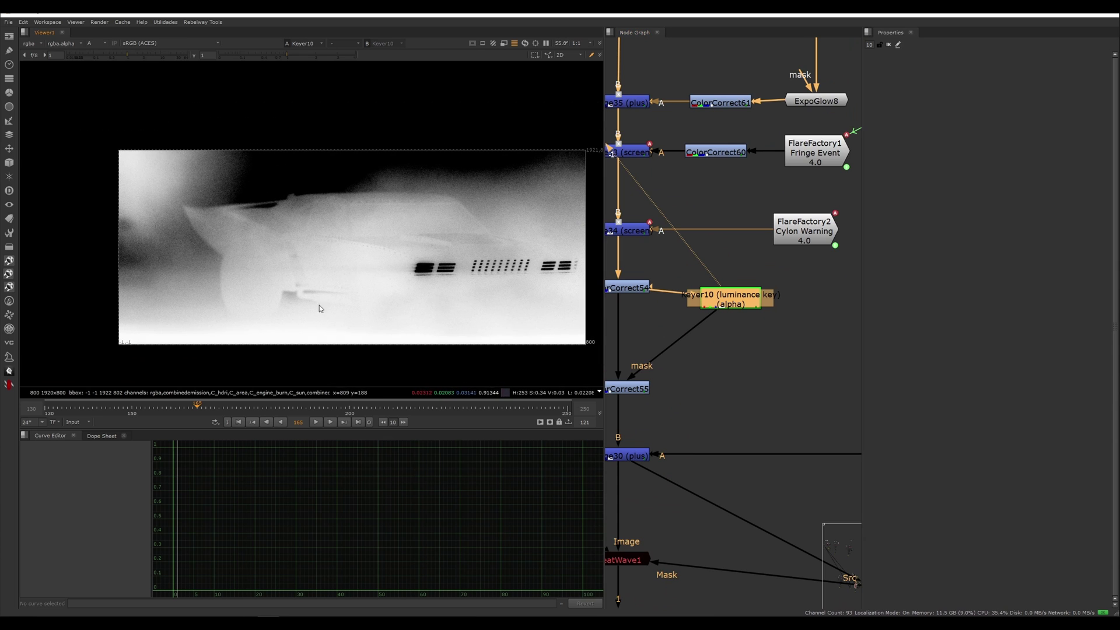
Display ColorCorrect55 and switch the viewer from the alpha channel back to full colour.
left_click(641, 389)
key("1")
key("Tab")
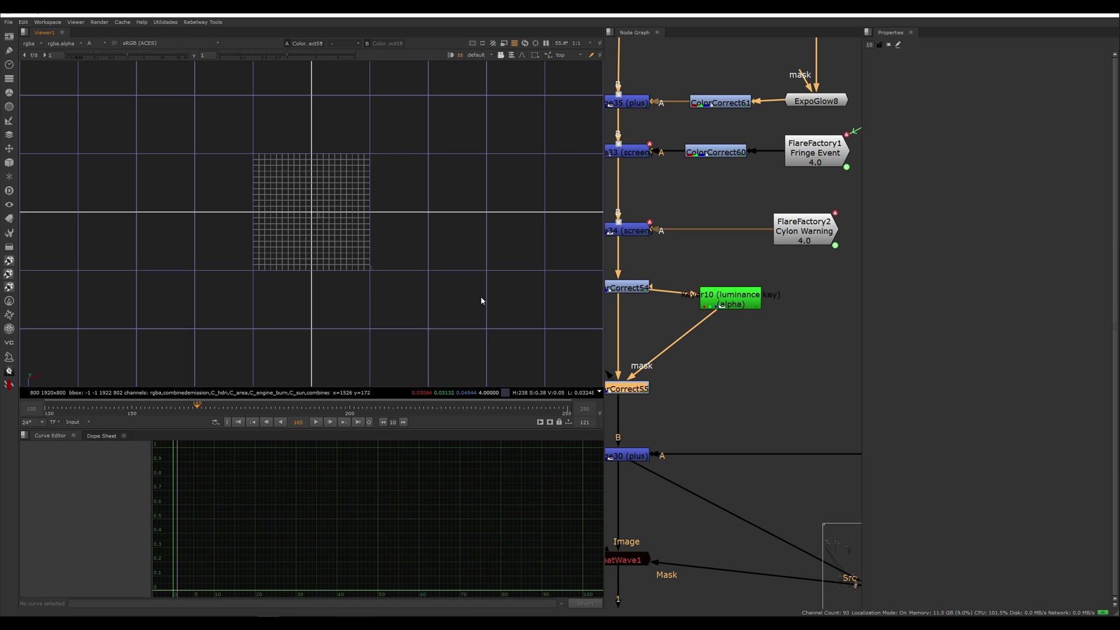
key("Tab")
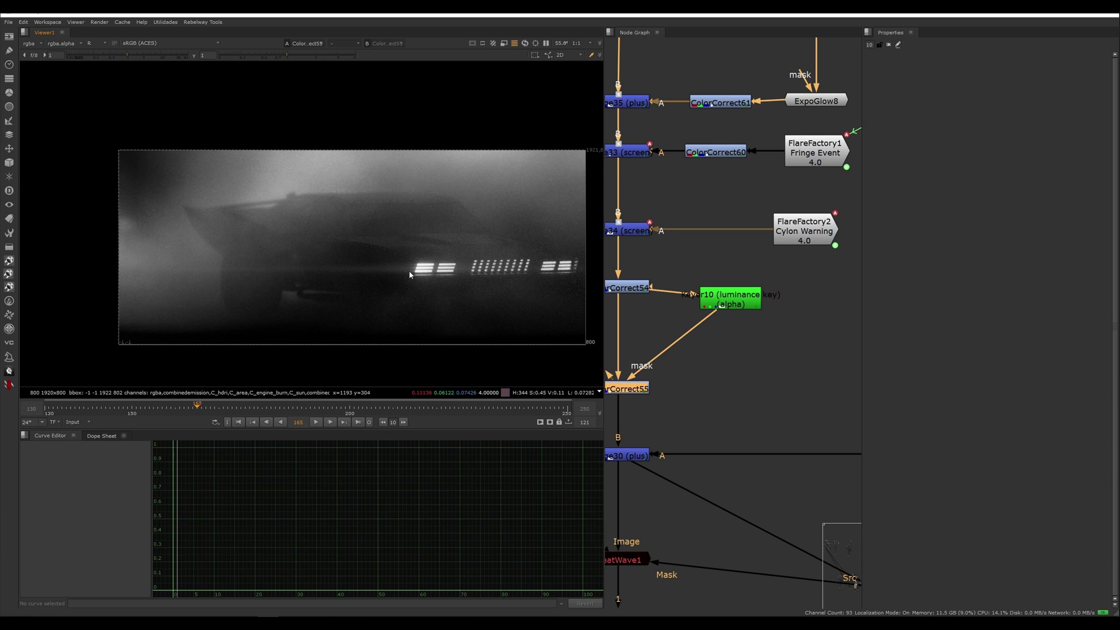
key("a")
scroll(410, 270, "up", 2)
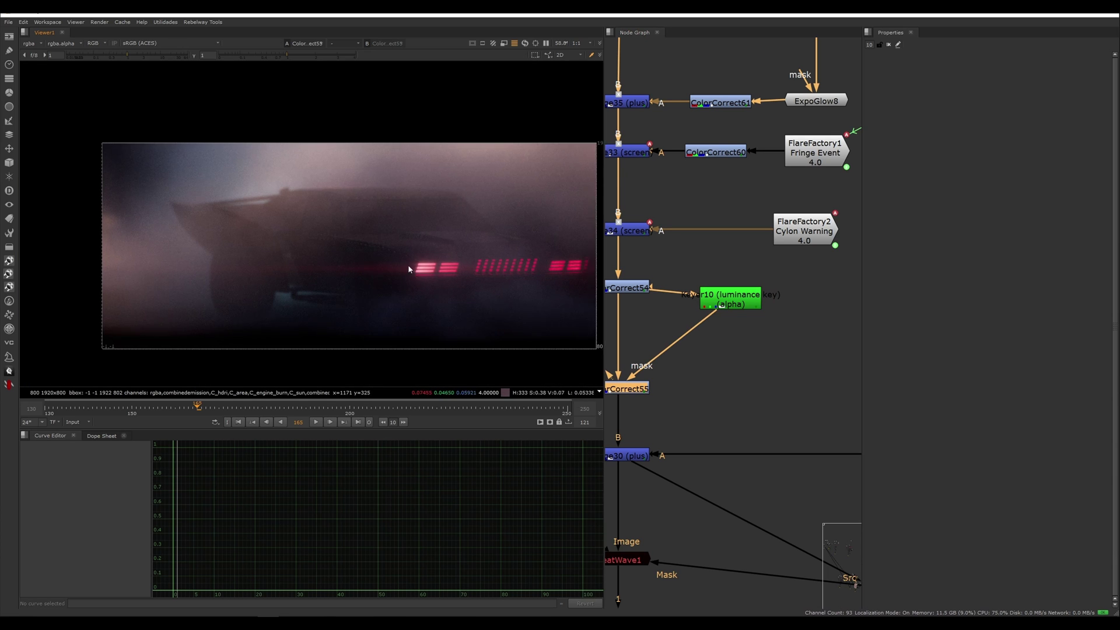
Open ColorCorrect55's properties, set its master gain to 4, and examine the lights close up.
double_click(639, 390)
left_click_drag(1021, 136, 1087, 132)
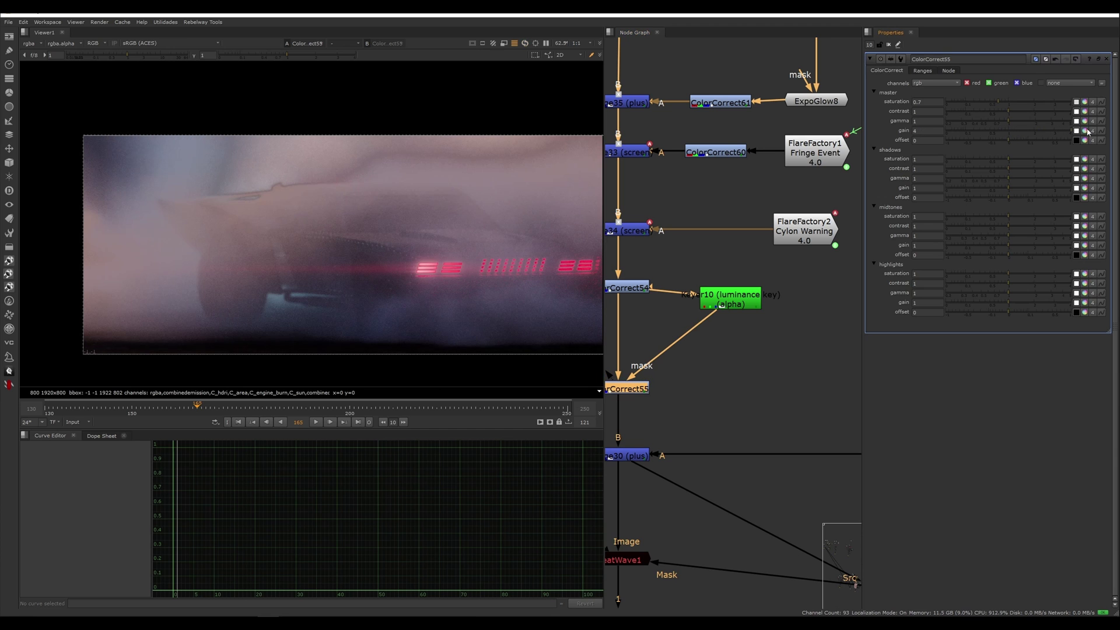
scroll(447, 283, "up", 5)
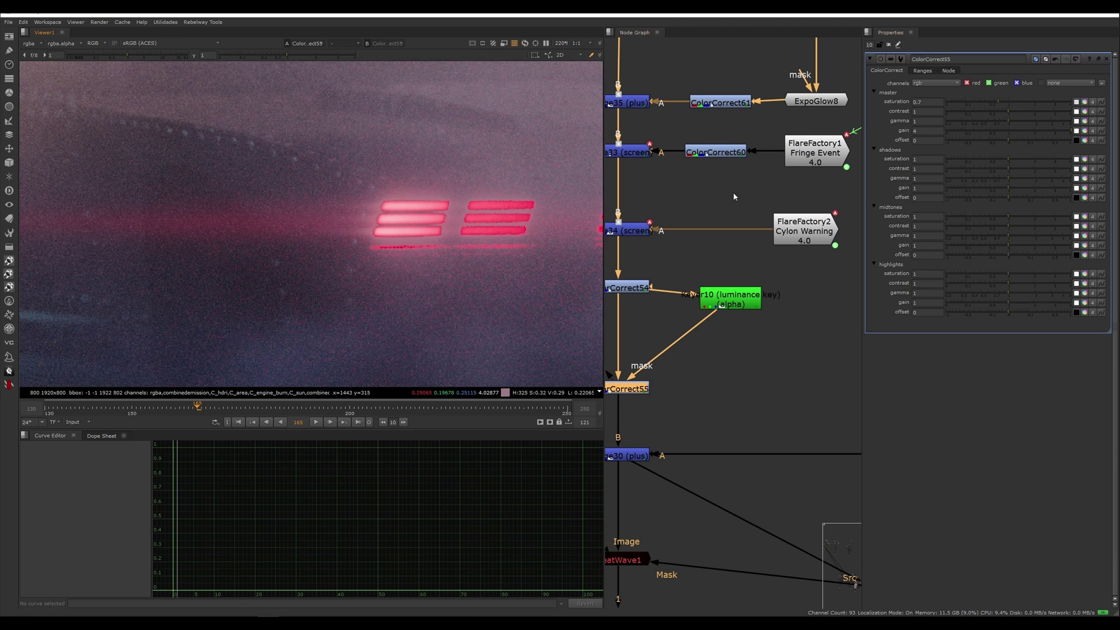
Undo the last master gain changes on ColorCorrect55.
key("ctrl+z")
key("ctrl+z")
scroll(350, 272, "down", 5)
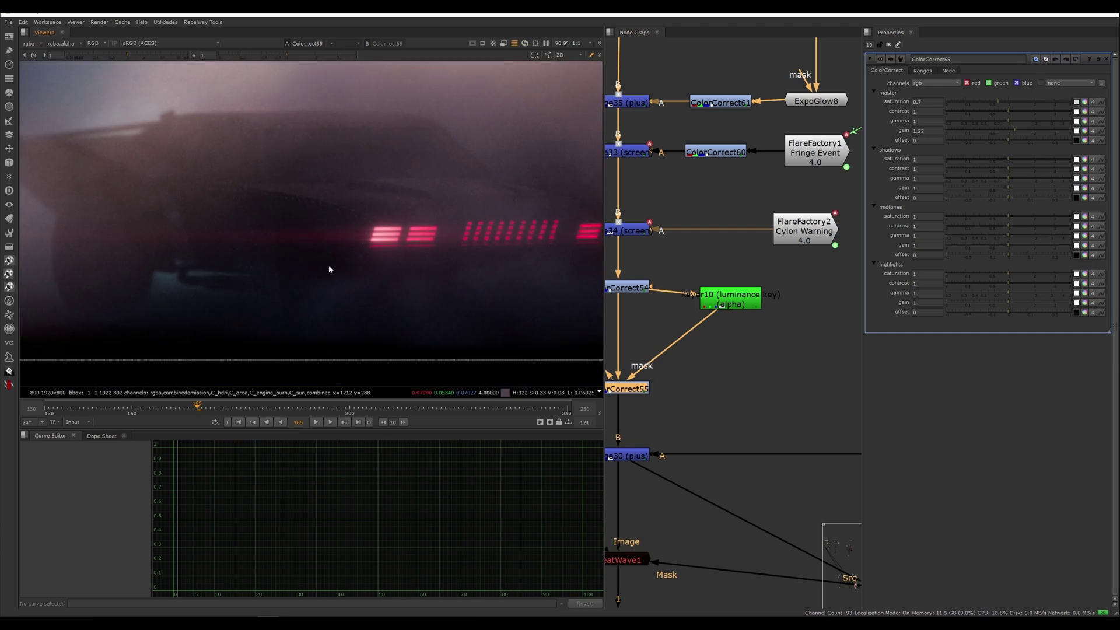
Compare ColorCorrect54 with ColorCorrect55 in the viewer, check frame 183, and open ColorCorrect55's properties.
left_click(632, 288, "ctrl+shift")
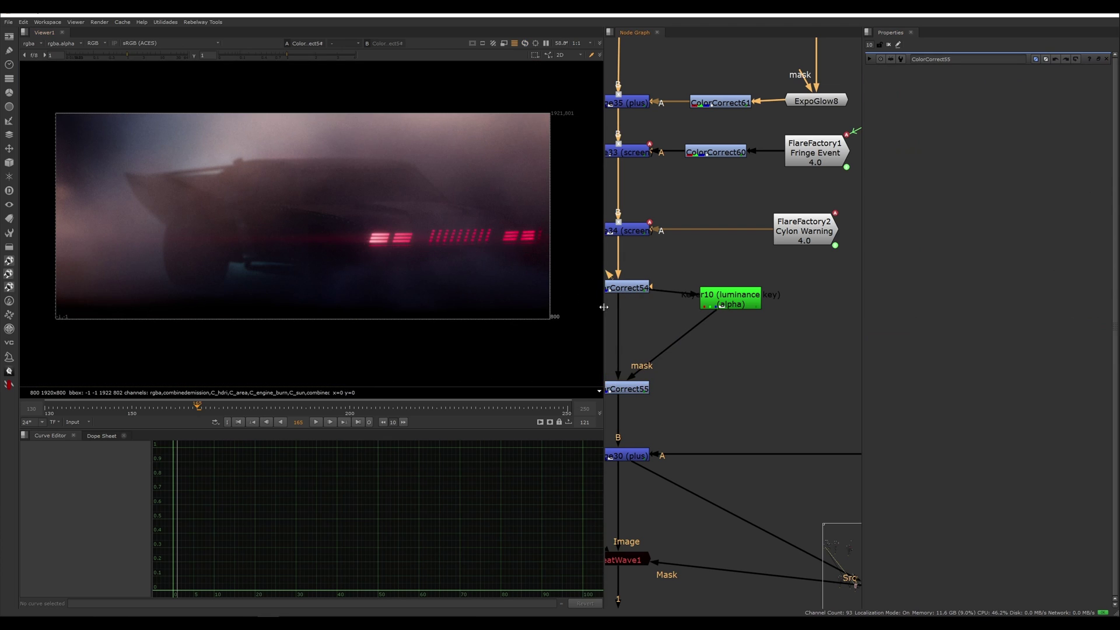
left_click(627, 394, "ctrl+shift")
left_click(275, 412)
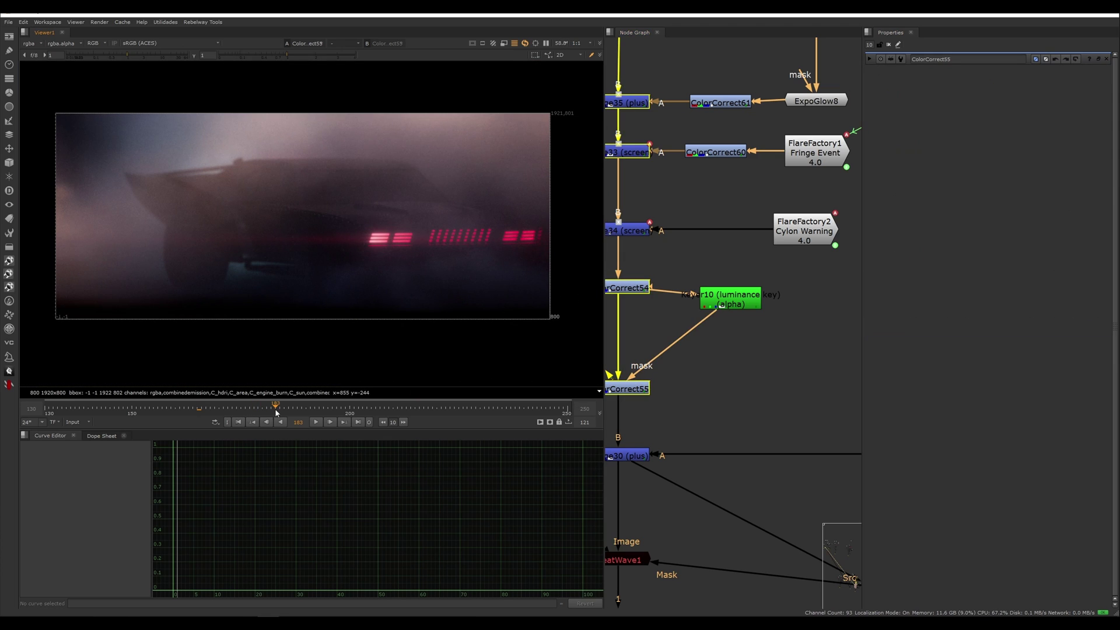
double_click(639, 392)
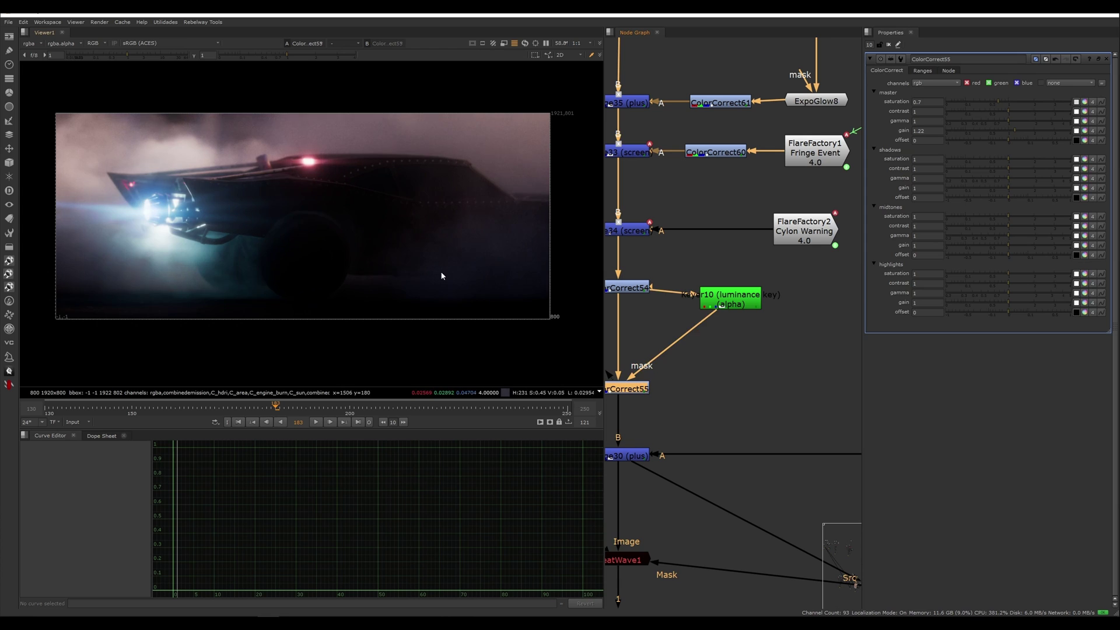
scroll(449, 262, "up", 5)
scroll(448, 264, "down", 4)
Display Merge30 to check the car composite with the engine flames added.
middle_click_drag(725, 386, 743, 244)
left_click(654, 315, "ctrl+shift")
scroll(385, 263, "down", 3)
View the Read29 flame render by itself, and its Merge32 combination with Read32.
scroll(739, 305, "down", 5)
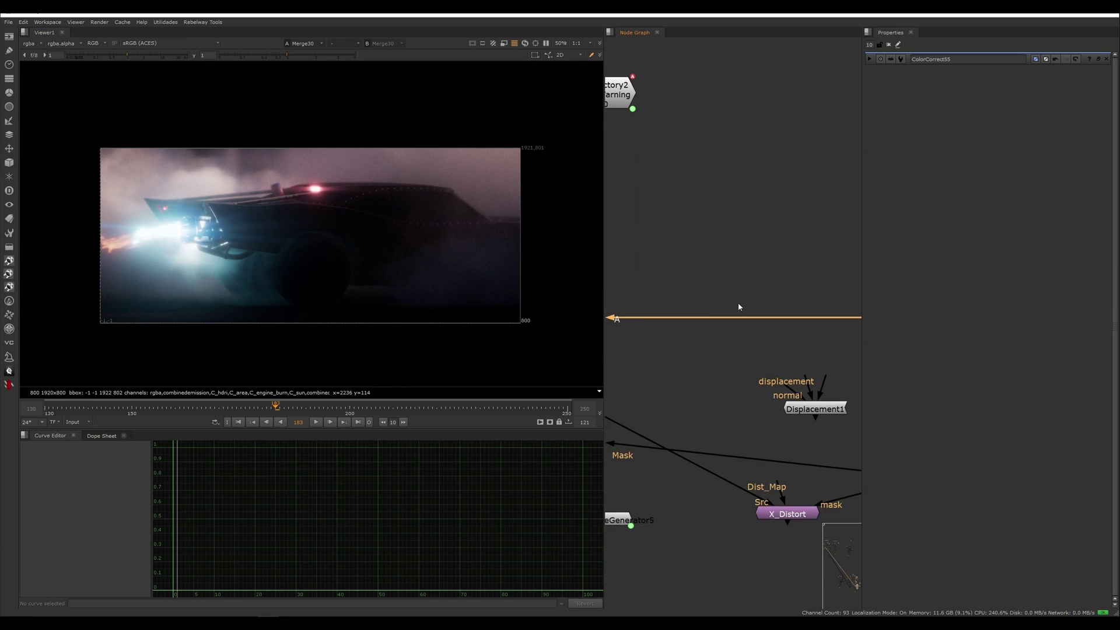
left_click(724, 148)
key("1")
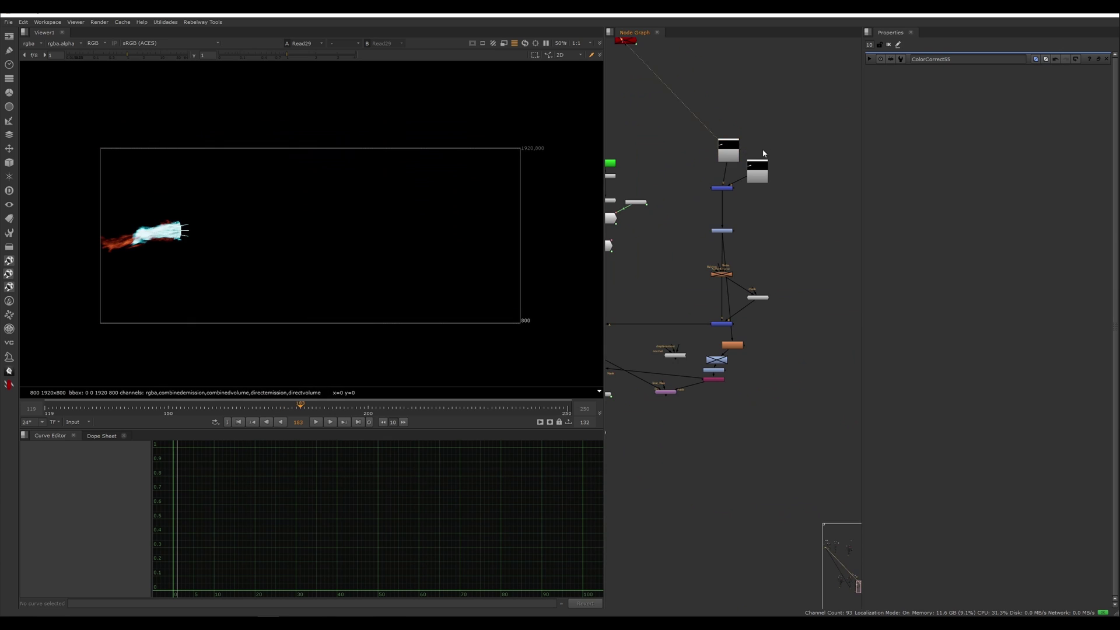
scroll(758, 146, "up", 3)
left_click(694, 224)
key("1")
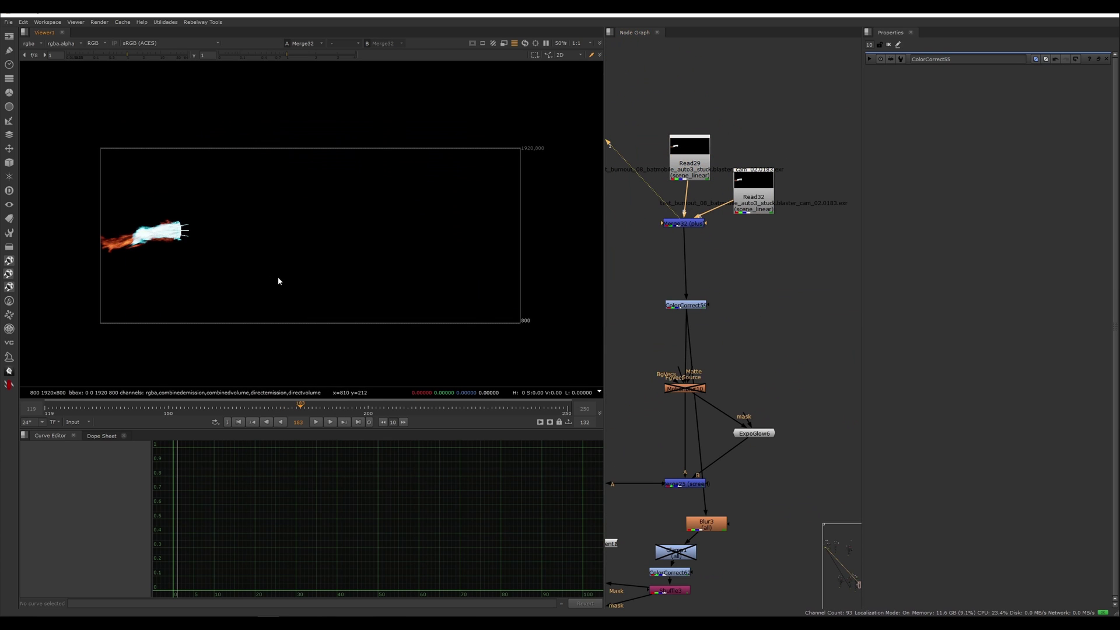
Play back the Merge32 flame pass, restart it from an earlier frame, and examine the flames close up.
key("l")
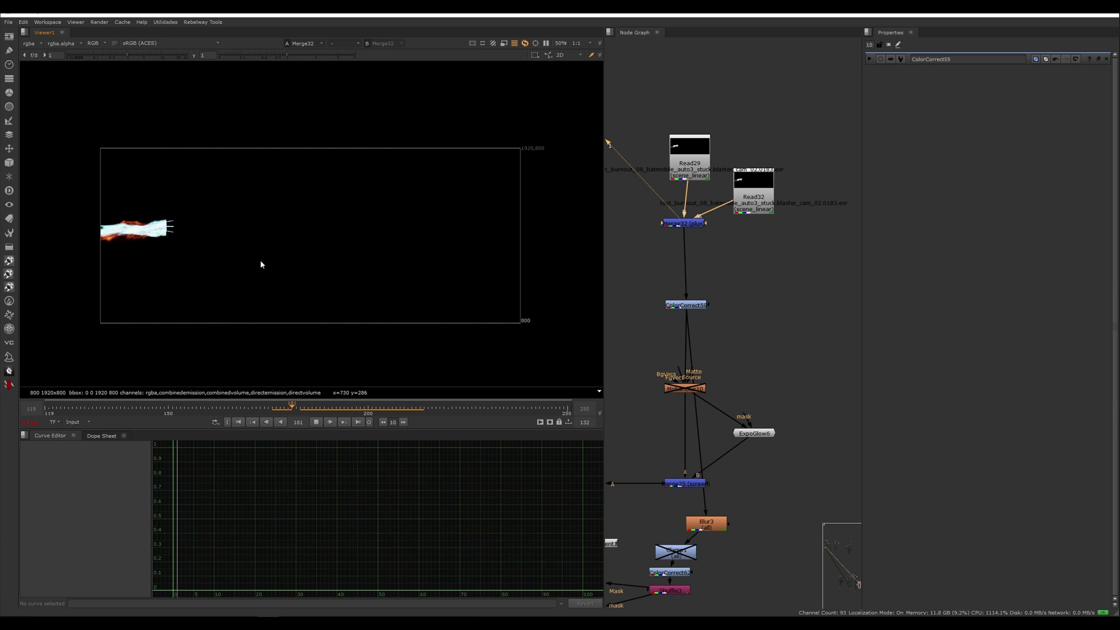
scroll(224, 278, "up", 1)
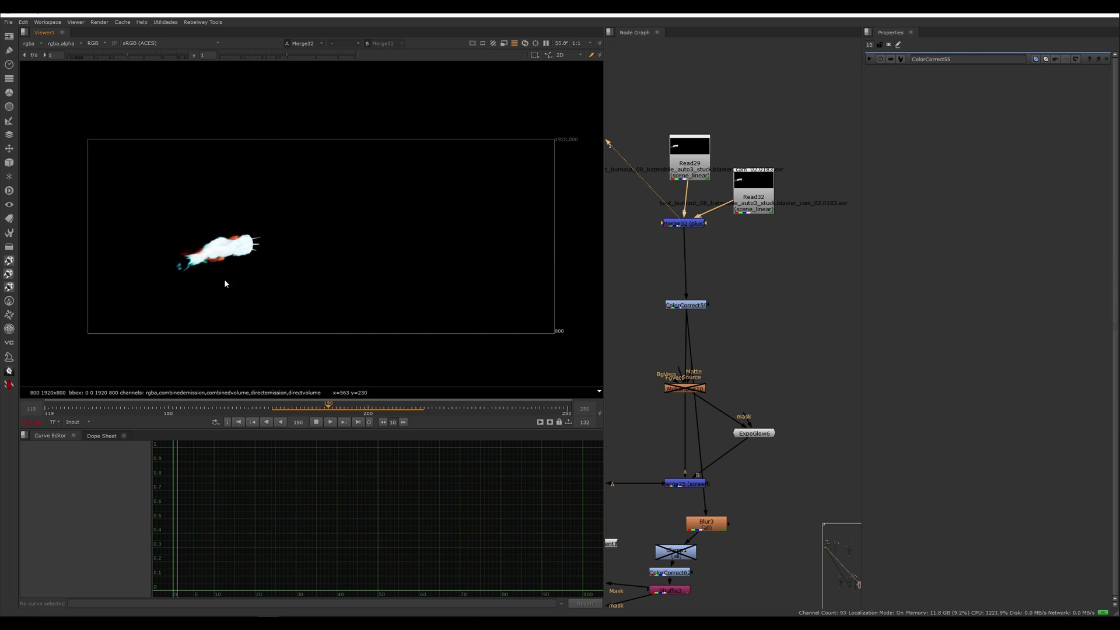
left_click(273, 414)
key("k")
scroll(273, 256, "up", 5)
key("l")
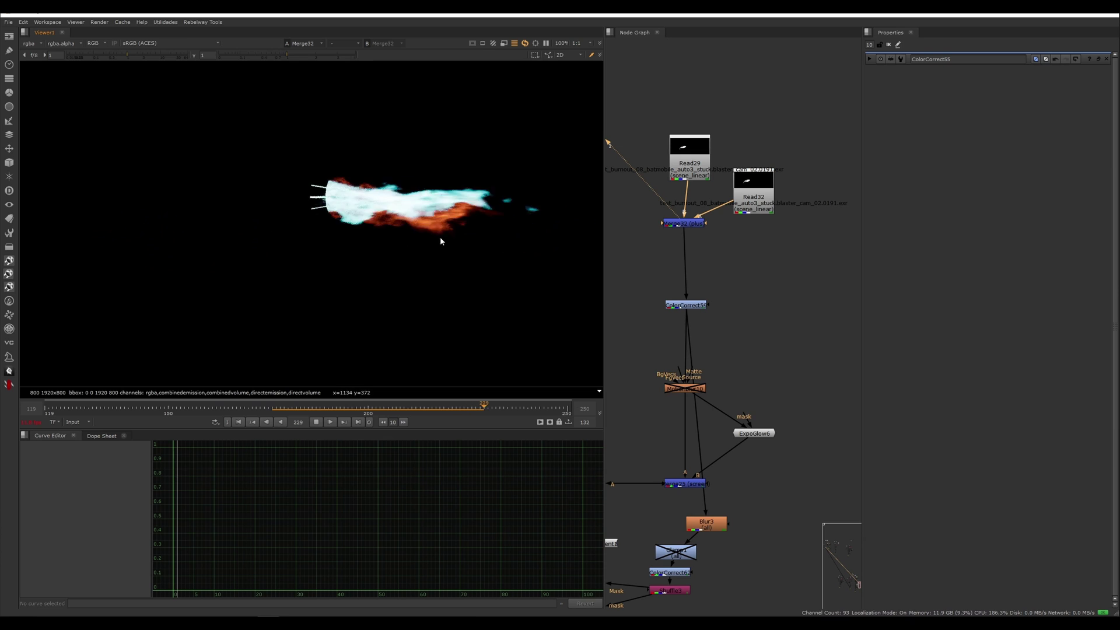
scroll(408, 263, "down", 5)
scroll(385, 264, "up", 3)
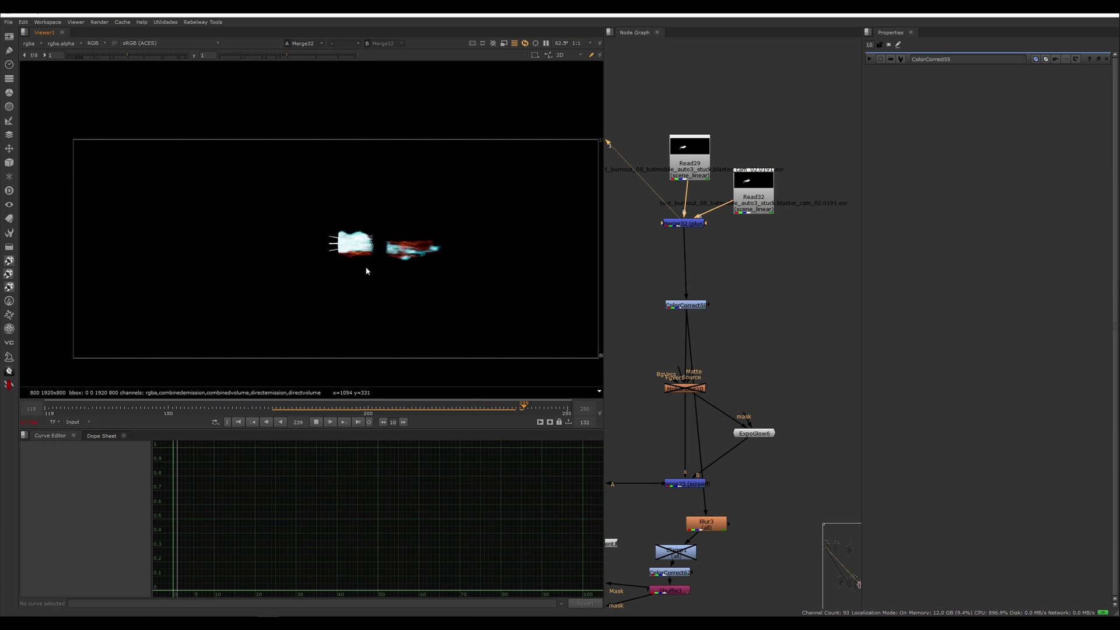
left_click(270, 414)
key("k")
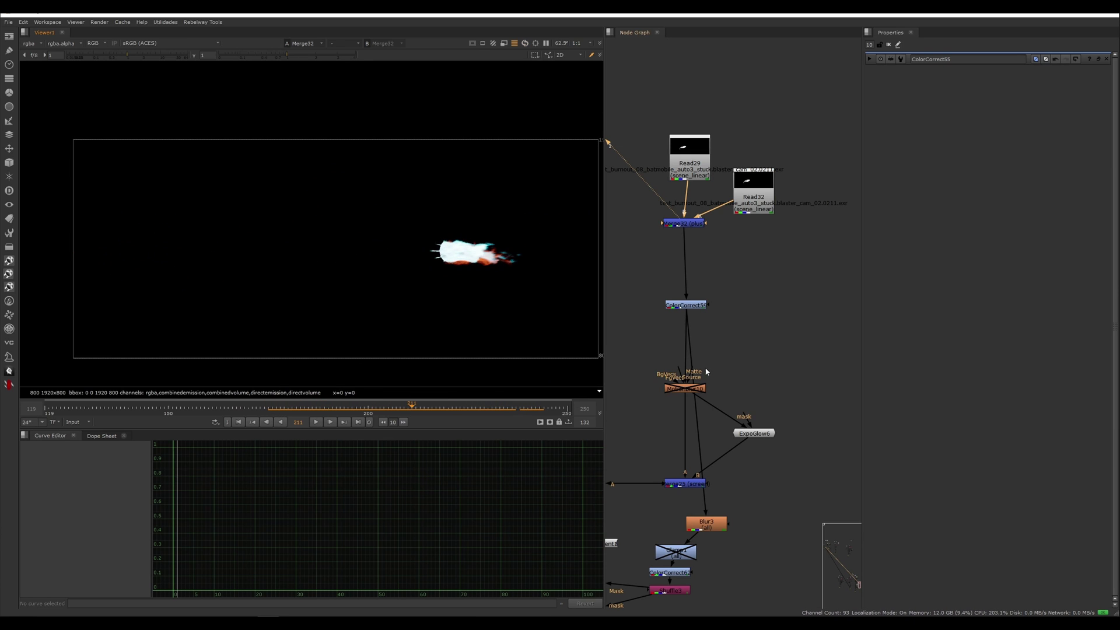
Move the disabled vector-input node below ColorCorrect59 aside and display ColorCorrect59 in the viewer.
left_click_drag(686, 395, 648, 380)
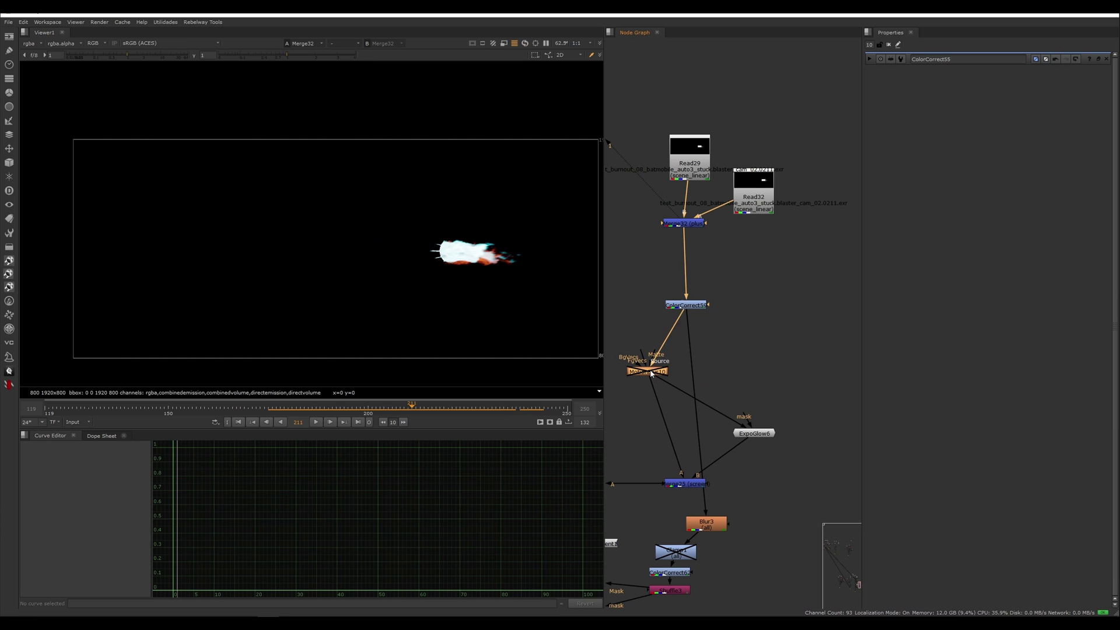
left_click(693, 308)
key("1")
scroll(648, 344, "up", 2)
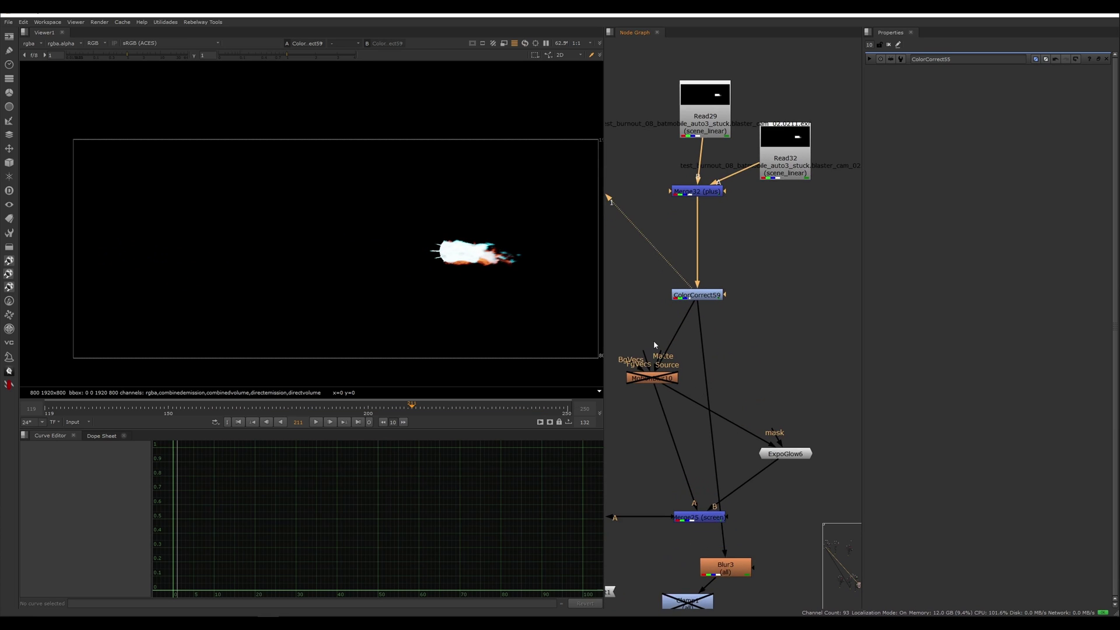
left_click(664, 379)
middle_click_drag(632, 321, 744, 287)
scroll(786, 278, "down", 2)
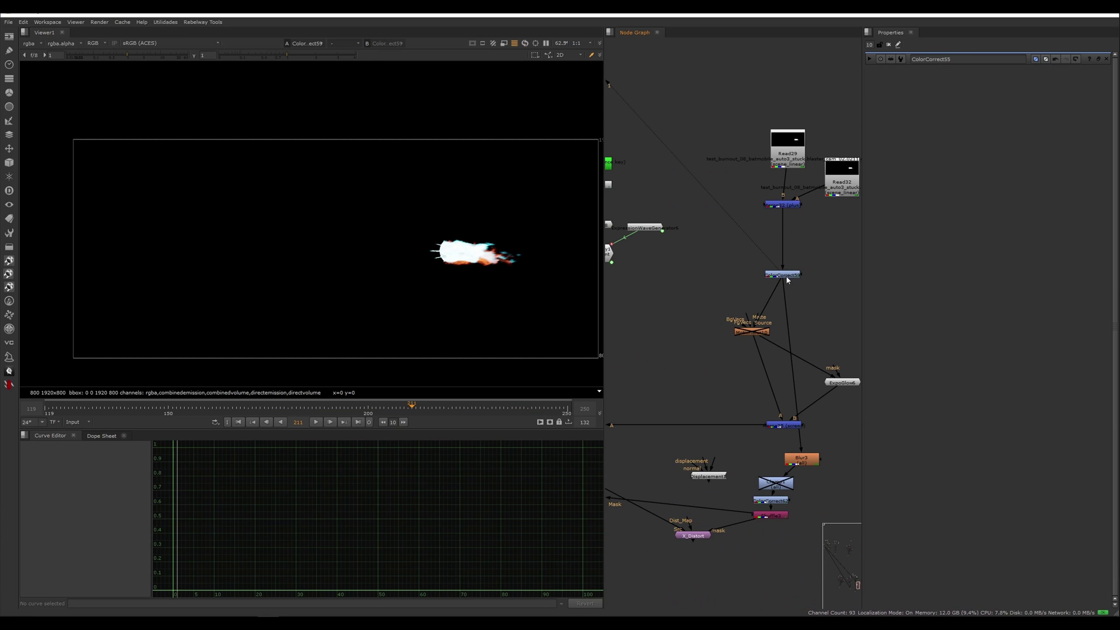
View the ExpoGlow6 result and the screen merge that combines the glow with the flames.
left_click(840, 382)
key("1")
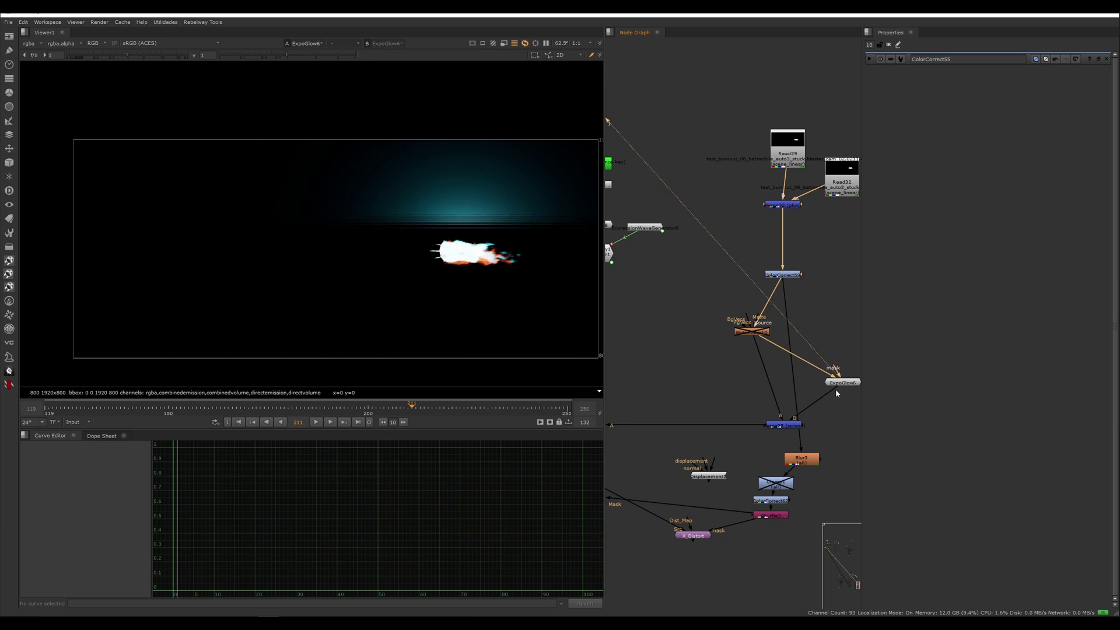
middle_click_drag(750, 381, 787, 331)
left_click(704, 406)
key("1")
left_click(694, 410)
Display Merge30 and play the car composite with the glowing flames, stopping at frame 187.
middle_click_drag(683, 384, 778, 359)
left_click(637, 361)
key("1")
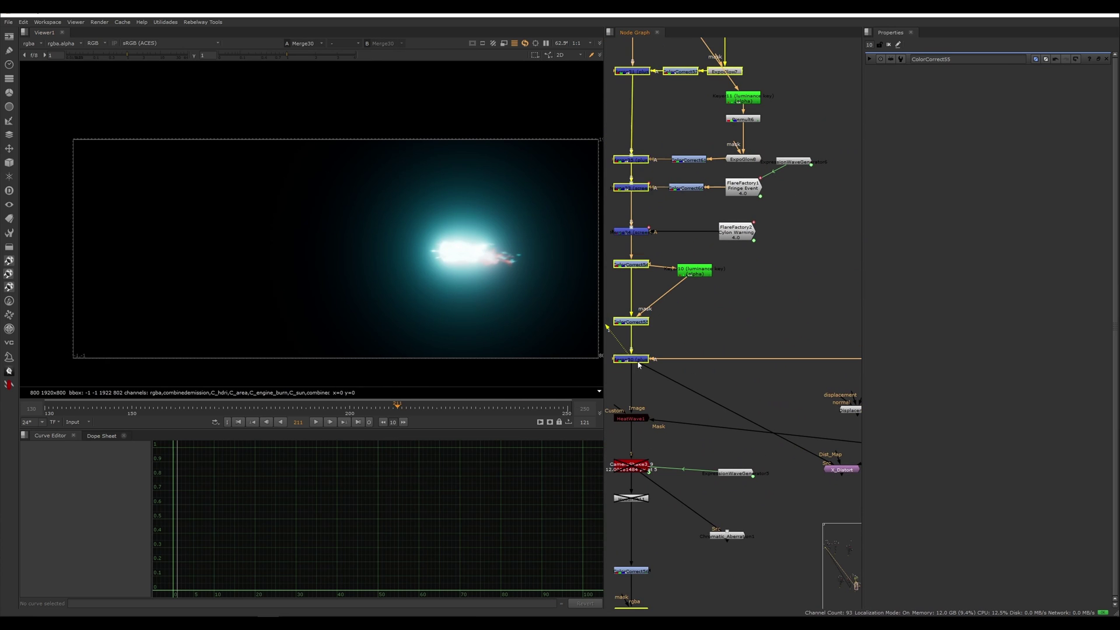
key("l")
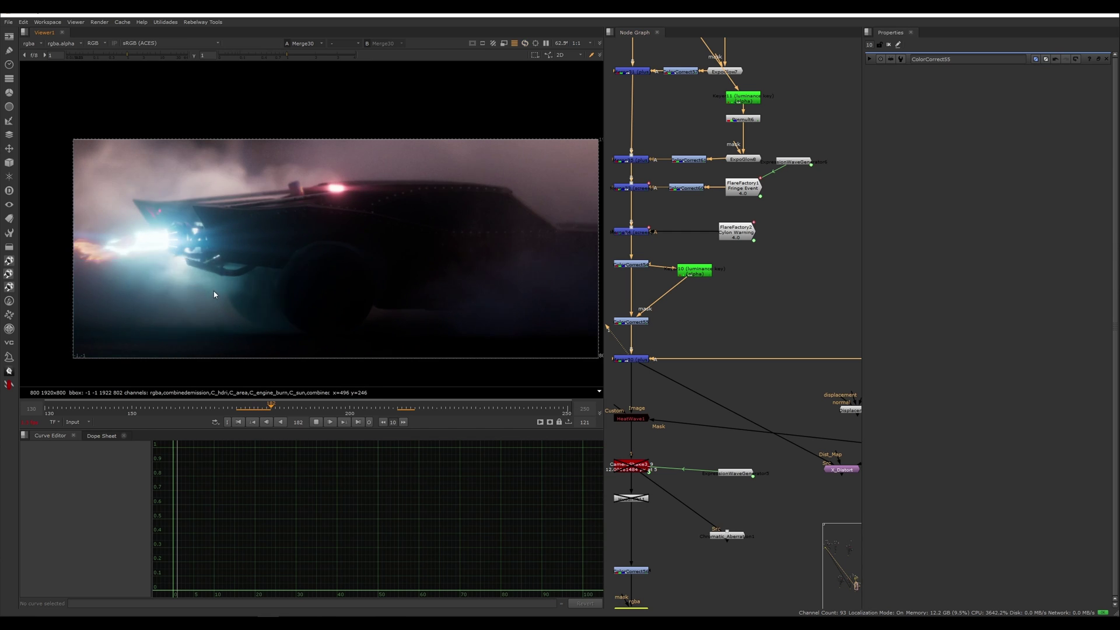
left_click(315, 422)
Display HeatWave1 and examine the heat distortion around the engine flames close up.
middle_click_drag(708, 423, 720, 338)
scroll(687, 338, "up", 4)
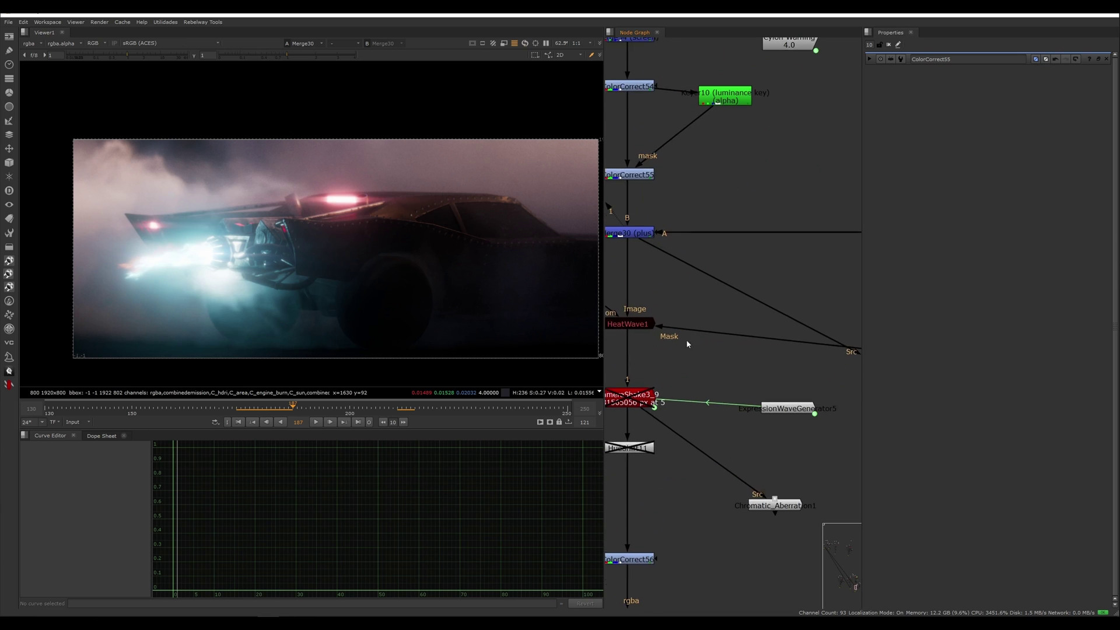
left_click(643, 327)
key("1")
scroll(273, 278, "up", 3)
middle_click_drag(197, 261, 258, 260)
left_click(636, 327)
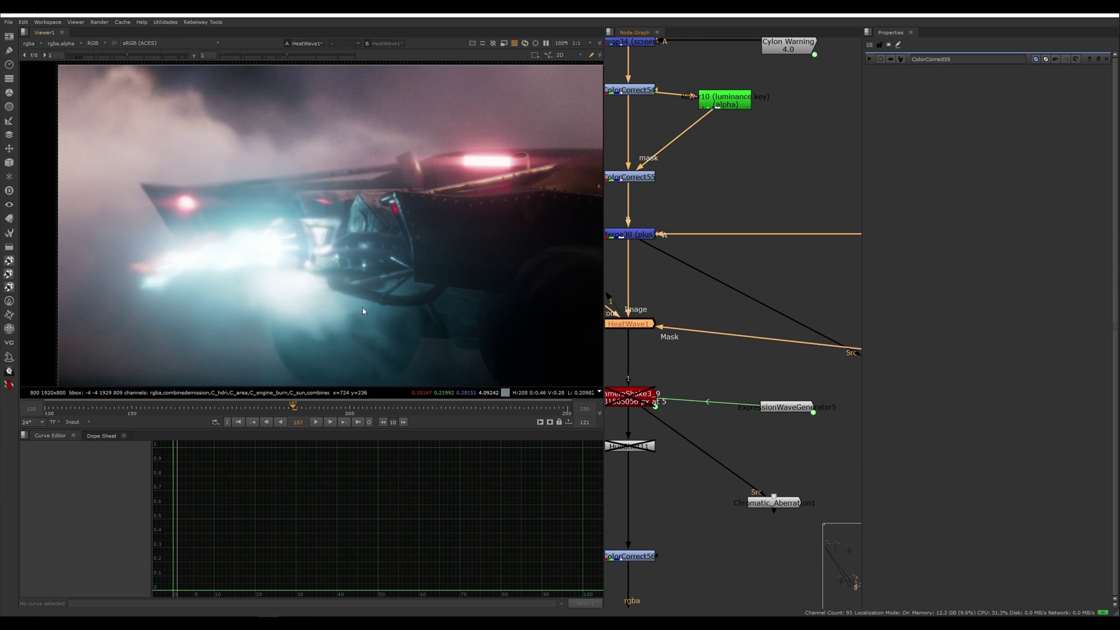
scroll(254, 262, "down", 4)
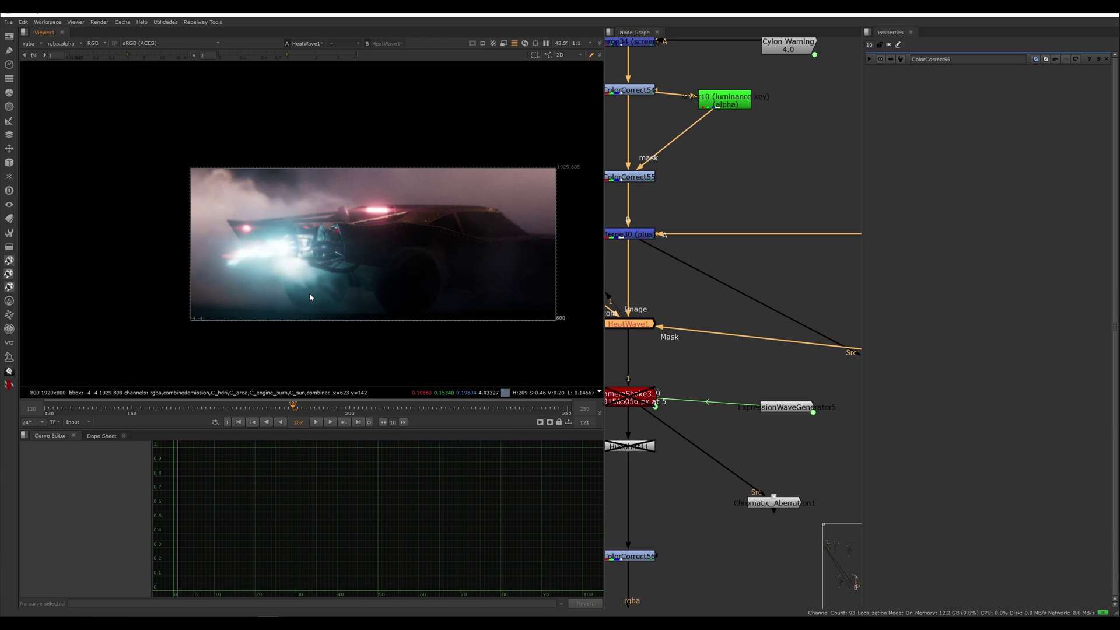
Find ColorCorrect56 below HeatWave1 in the node tree and display its result.
scroll(683, 359, "down", 3)
scroll(673, 324, "up", 2)
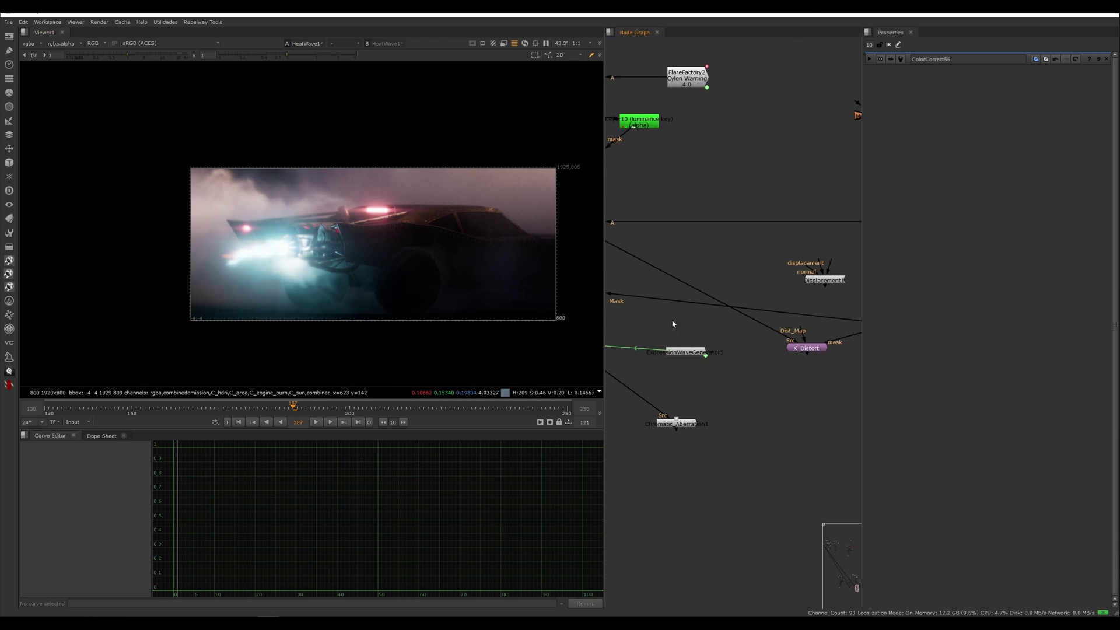
middle_click_drag(744, 392, 847, 315)
left_click(669, 393)
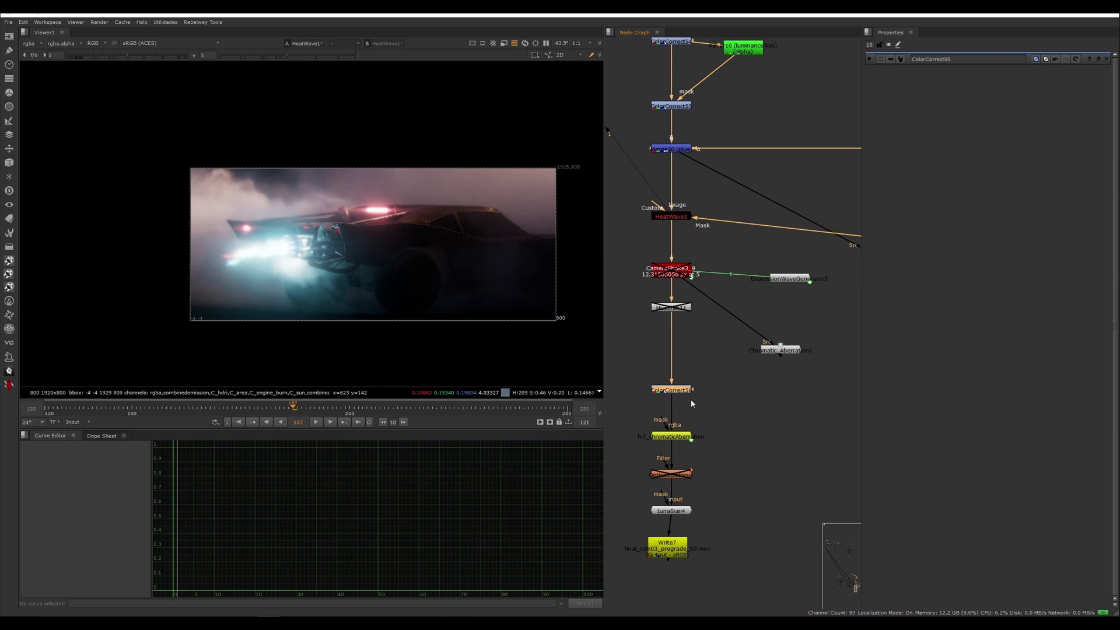
key("1")
scroll(707, 431, "up", 2)
left_click(733, 424)
Display fxT_chromaticAberration, examine the tail light close up with the node disabled, and re-enable it.
scroll(712, 424, "up", 2)
left_click(674, 444)
key("1")
left_click(713, 428)
scroll(214, 266, "up", 4)
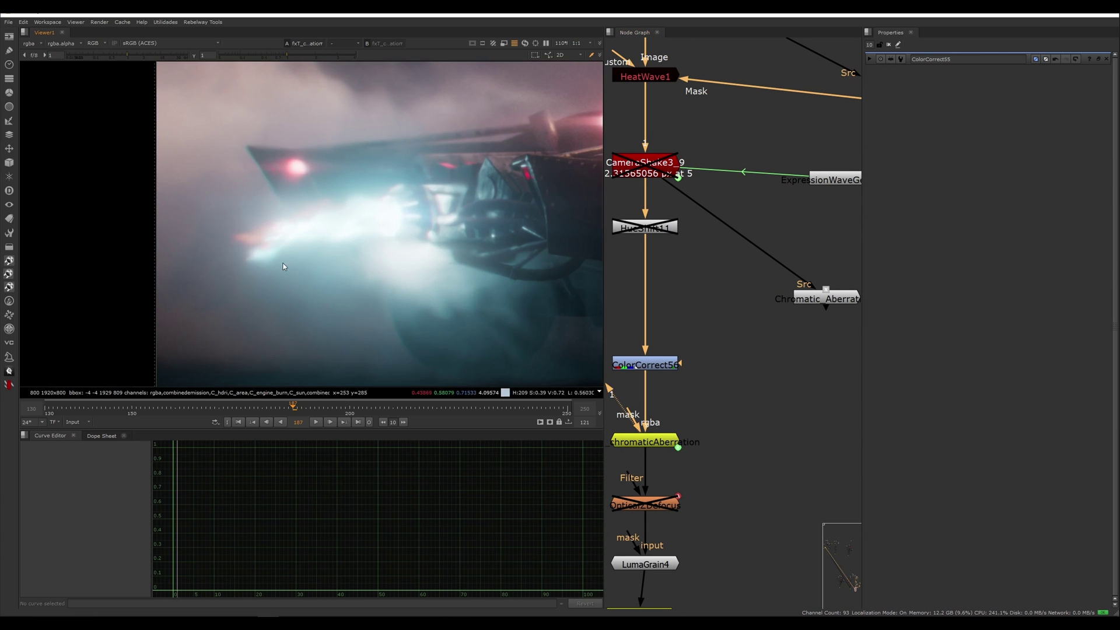
middle_click_drag(255, 171, 242, 171)
scroll(243, 172, "up", 5)
key("d")
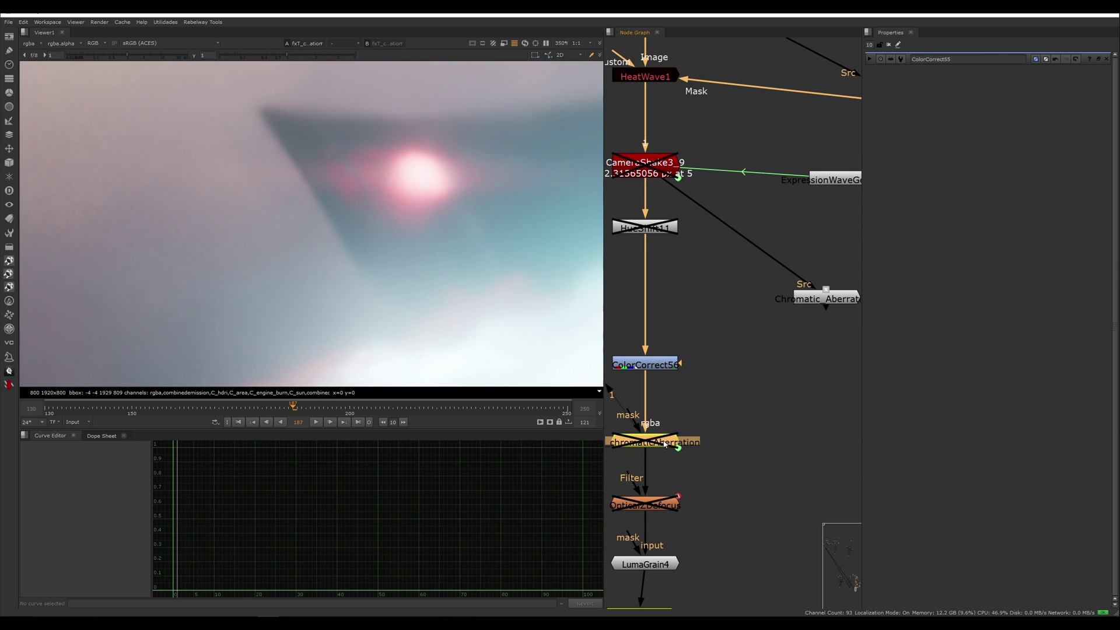
scroll(381, 230, "down", 5)
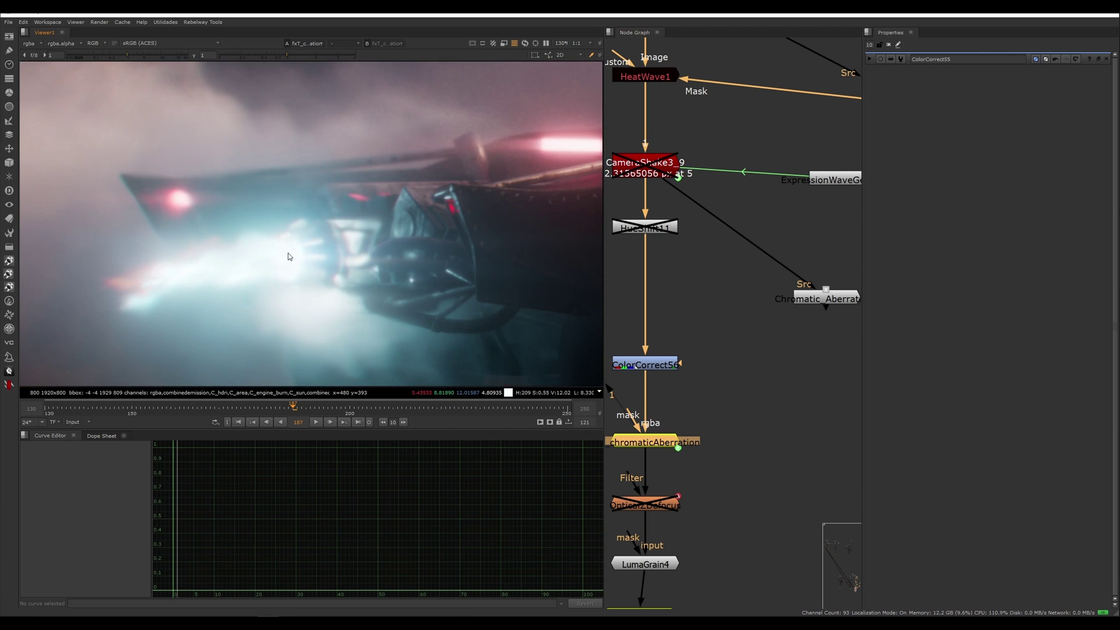
scroll(409, 272, "down", 3)
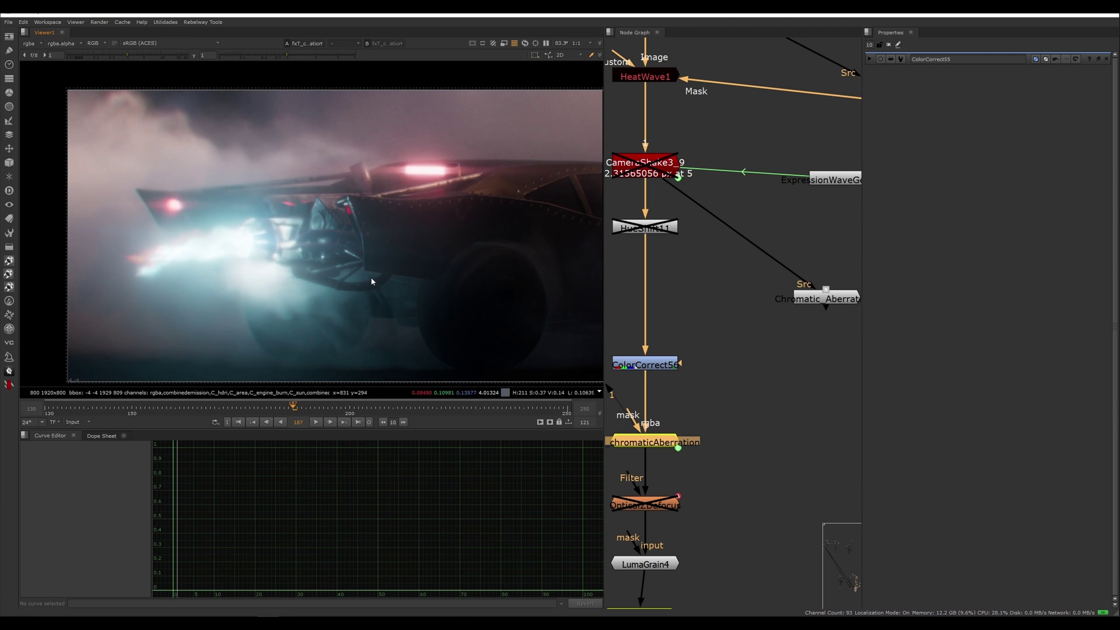
Move ColorCorrect56 and fxT_chromaticAberration further up in the node tree.
left_click_drag(648, 366, 647, 329)
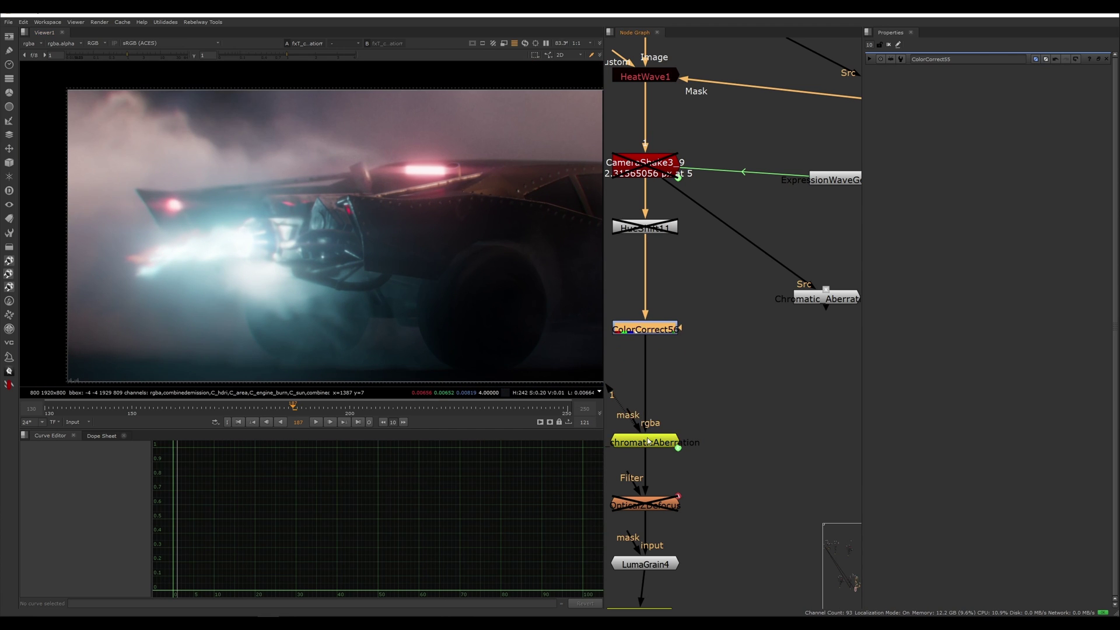
left_click_drag(648, 443, 648, 401)
left_click_drag(655, 329, 656, 315)
left_click_drag(659, 402, 659, 400)
Toggle fxT_chromaticAberration off and on to compare the colour fringing on the car's tail and roof edges.
scroll(176, 221, "up", 6)
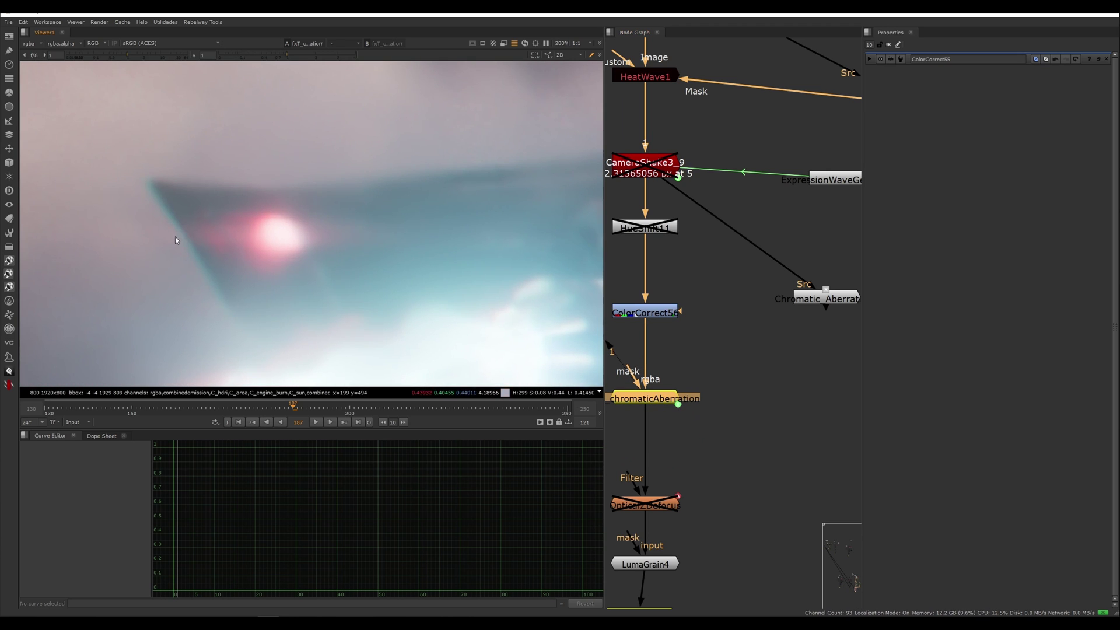
scroll(239, 290, "down", 3)
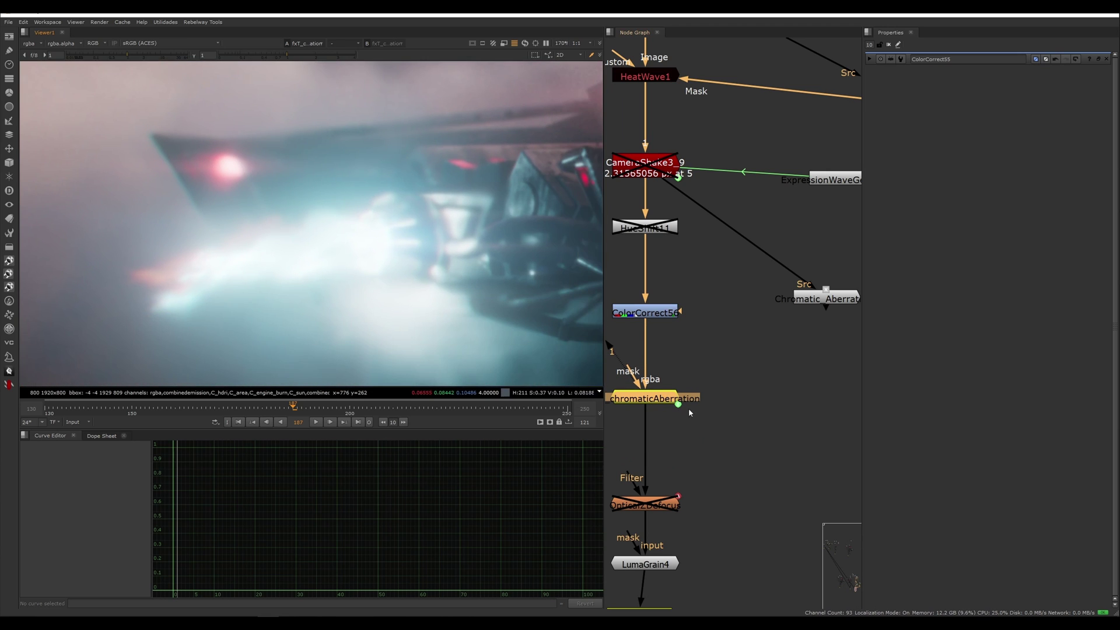
key("d")
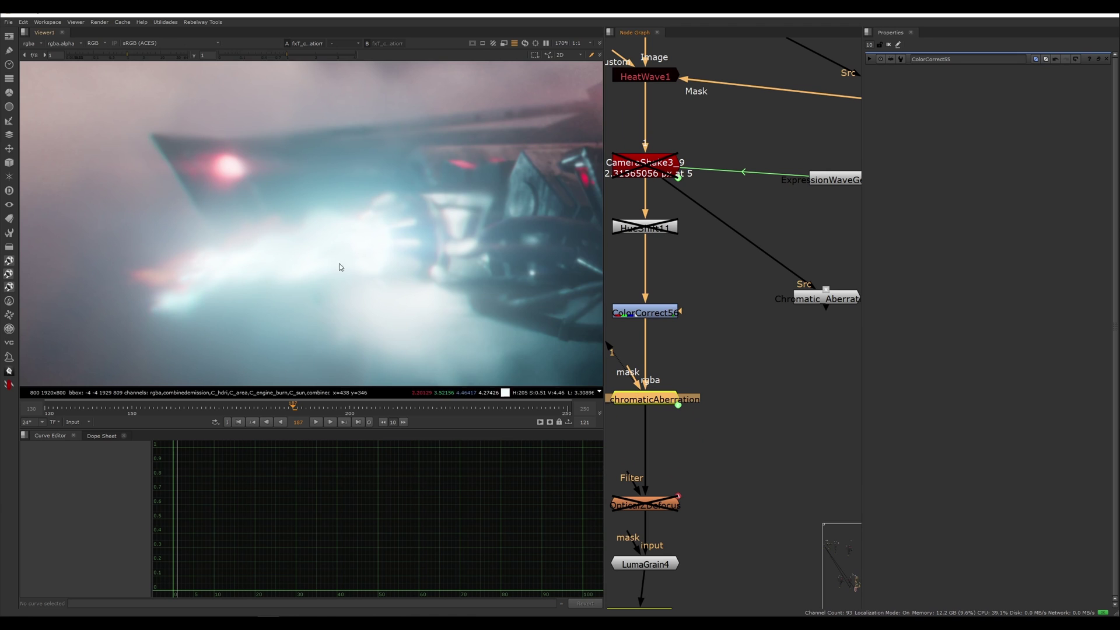
scroll(216, 268, "down", 4)
scroll(499, 194, "up", 7)
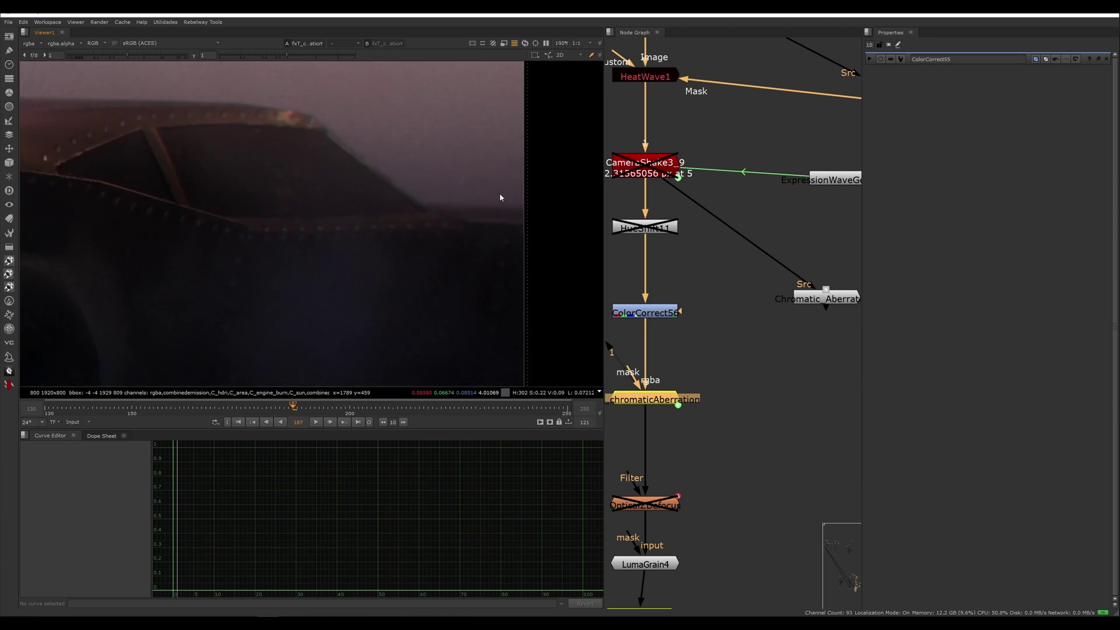
key("d")
scroll(344, 298, "down", 8)
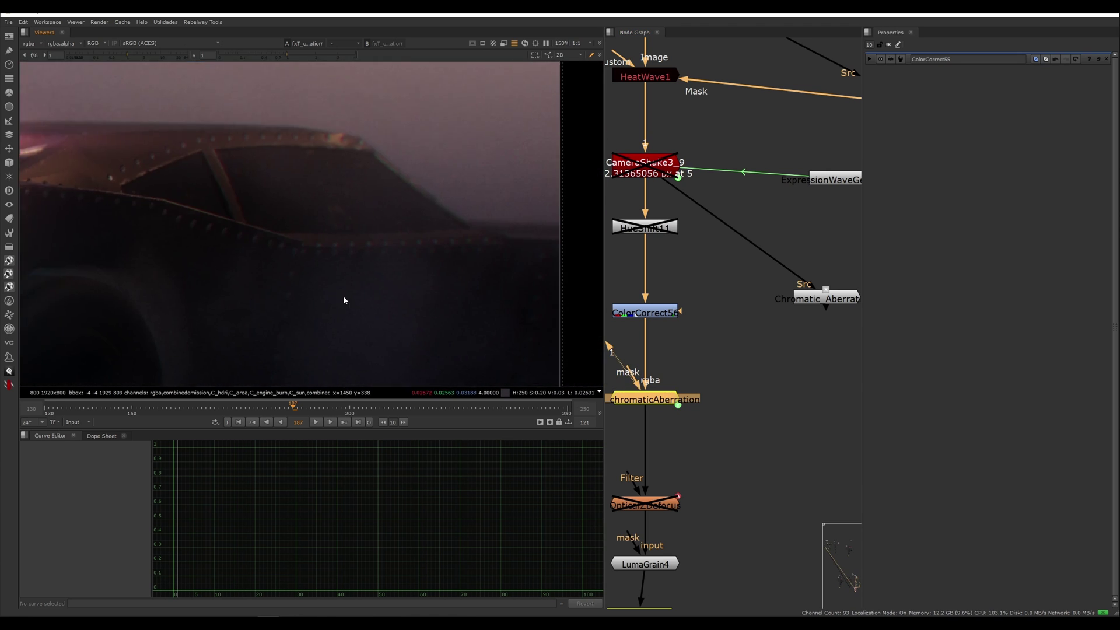
middle_click_drag(370, 299, 323, 251)
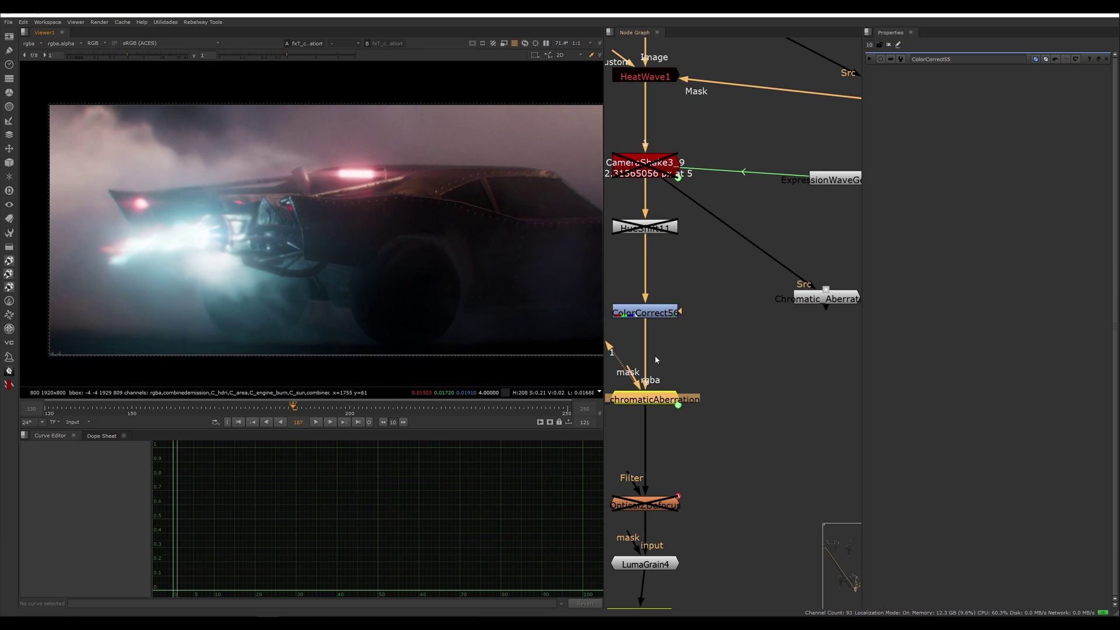
Move the optical defocus node up, enable and display it, and go to frame 157.
middle_click_drag(681, 504, 710, 372)
mouse_move(684, 377)
left_mouse_down()
mouse_move(686, 332)
mouse_move(685, 354)
left_mouse_up()
key("1")
left_click(164, 411)
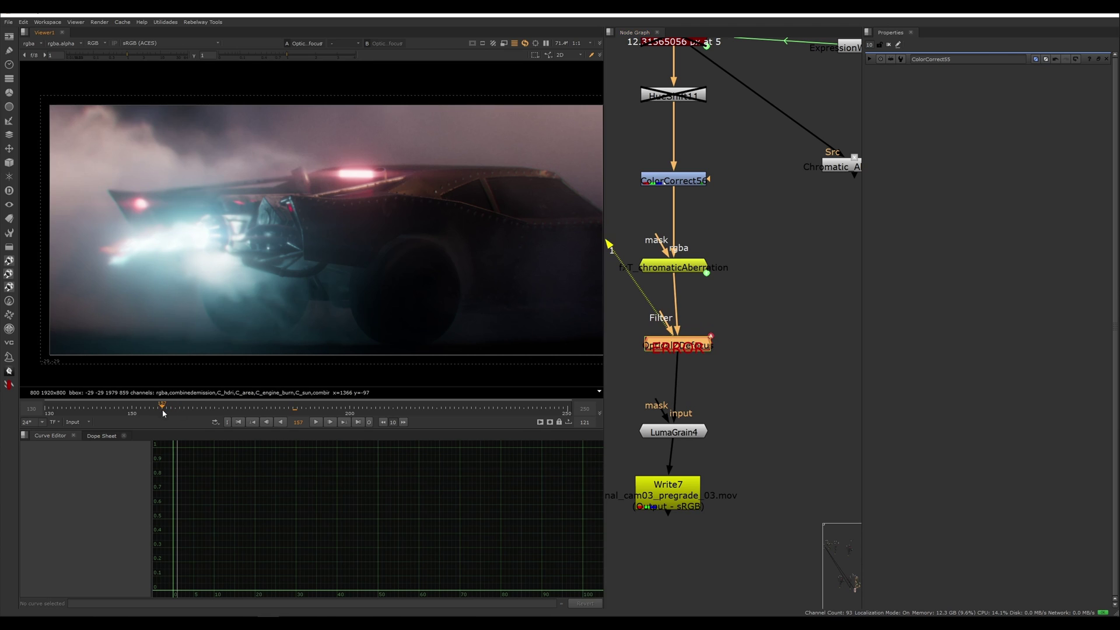
Review the optical defocus at frames 139, 147 and 142, toggle the node off and on, and go to frame 151.
left_click(84, 411)
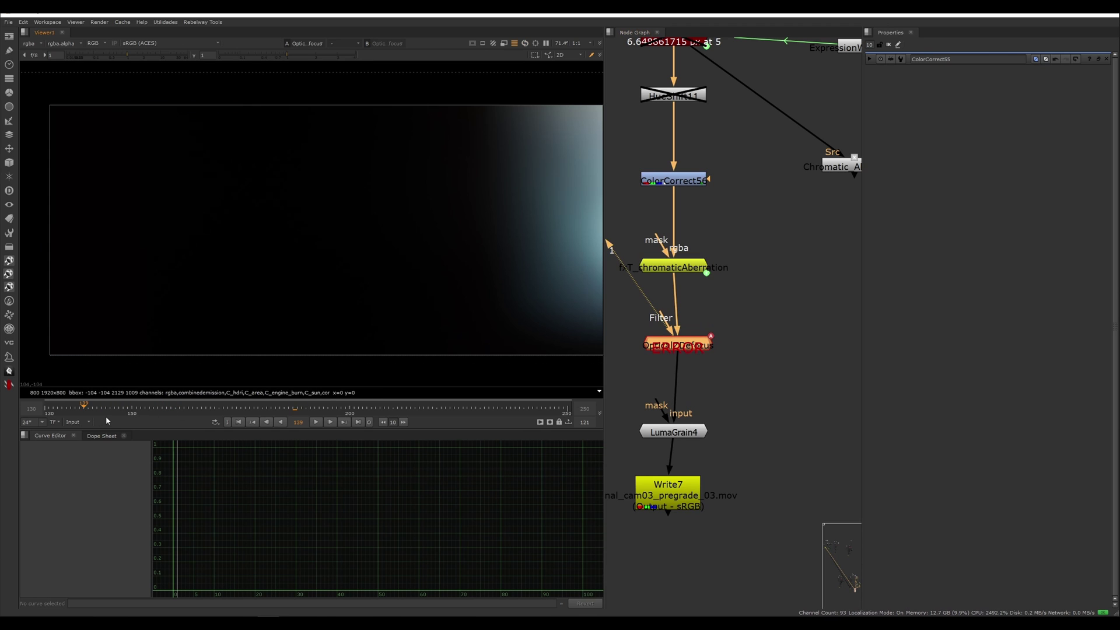
left_click(118, 407)
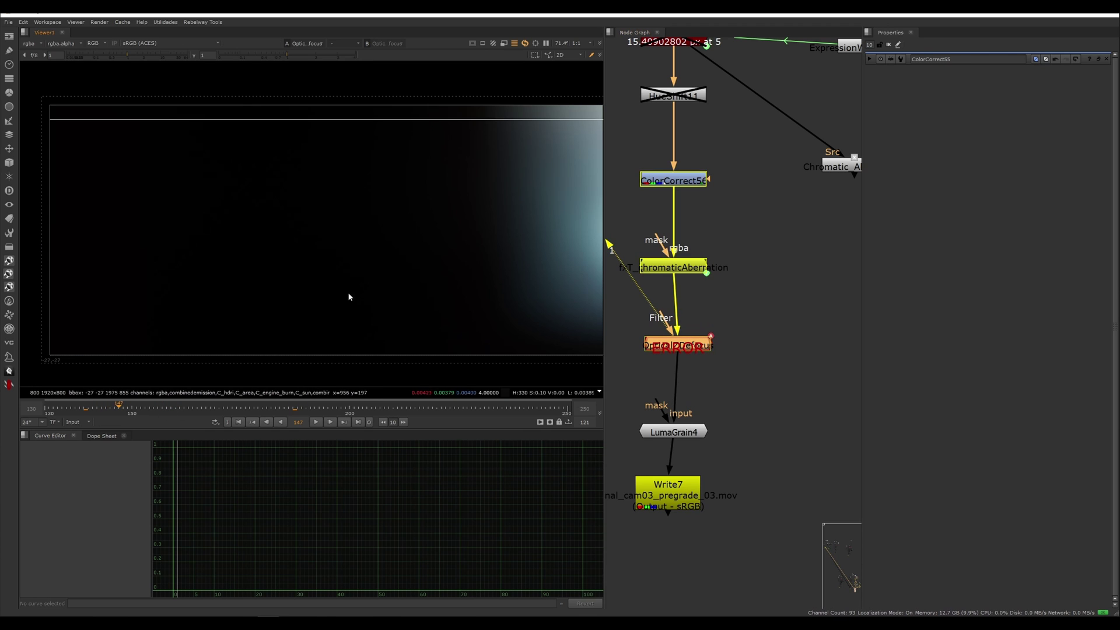
left_click(97, 407)
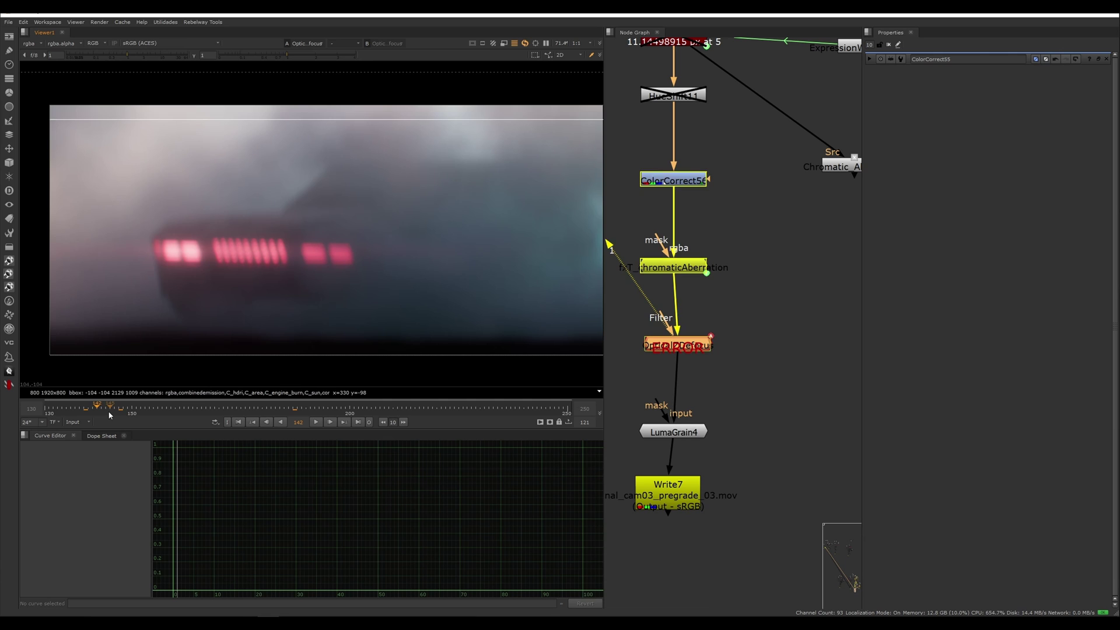
left_click(673, 348)
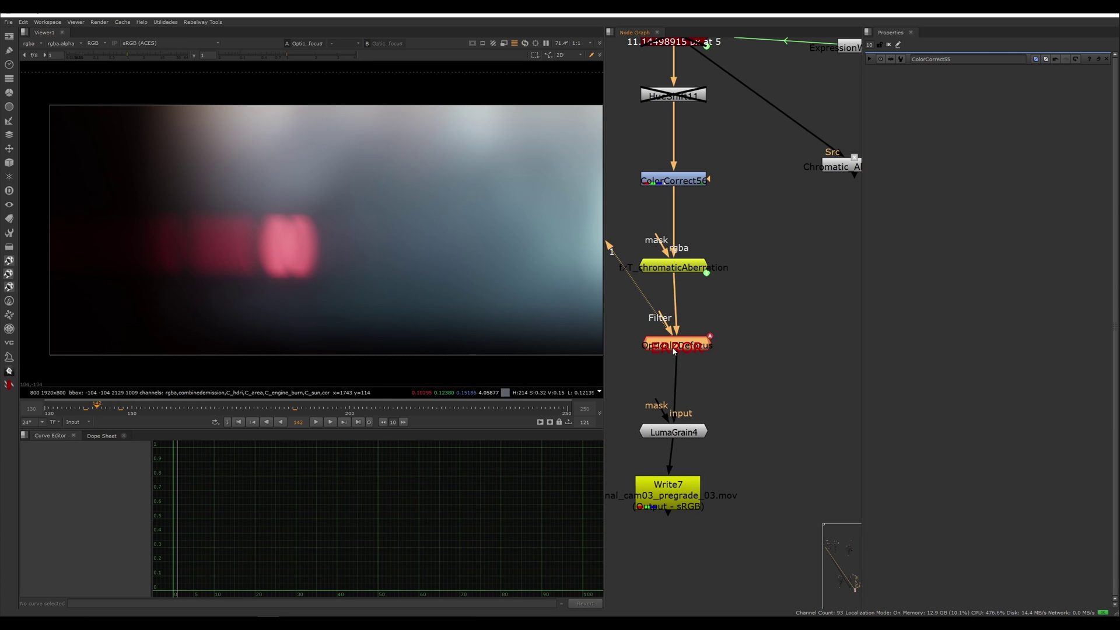
key("d")
key("d")
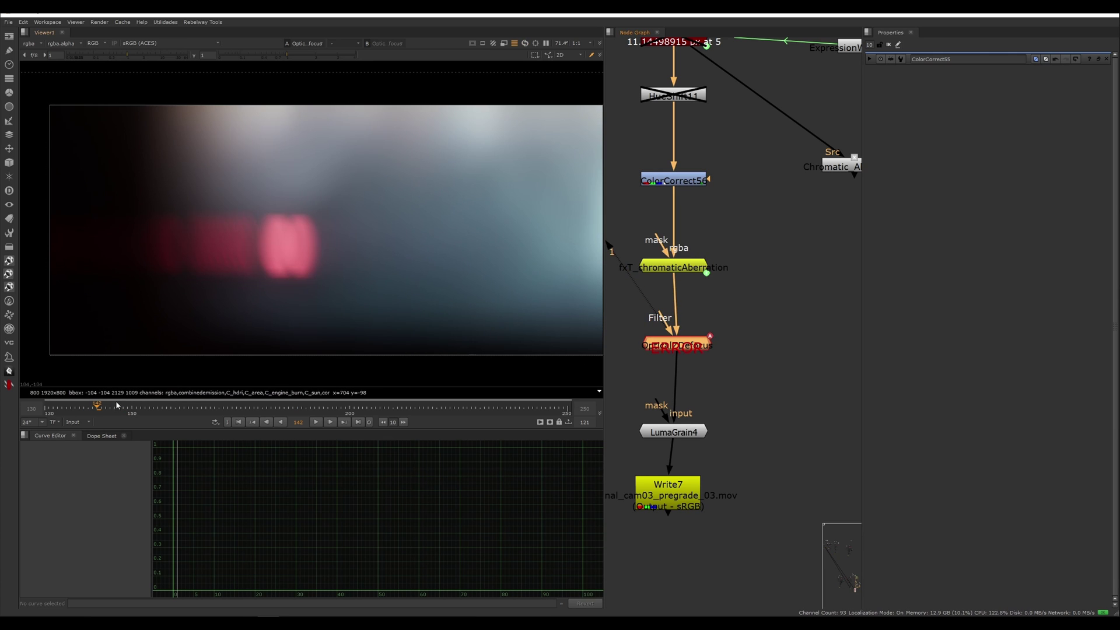
left_click(136, 408)
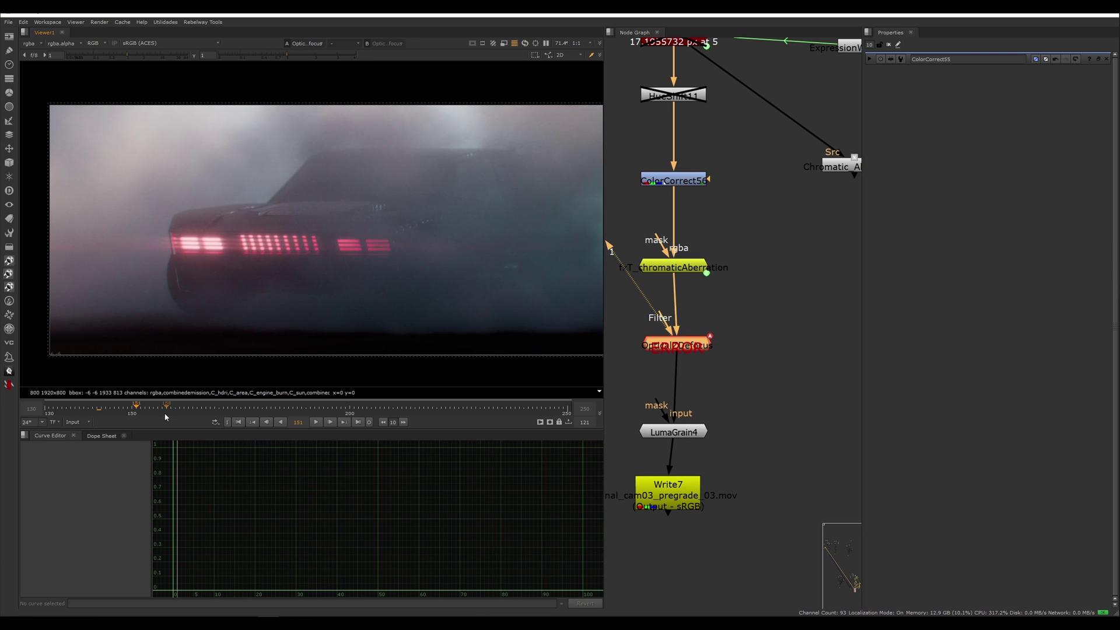
Display LumaGrain4 and toggle it off and on to compare the film grain around the tail lights close up.
left_click(672, 432)
key("1")
scroll(370, 259, "up", 5)
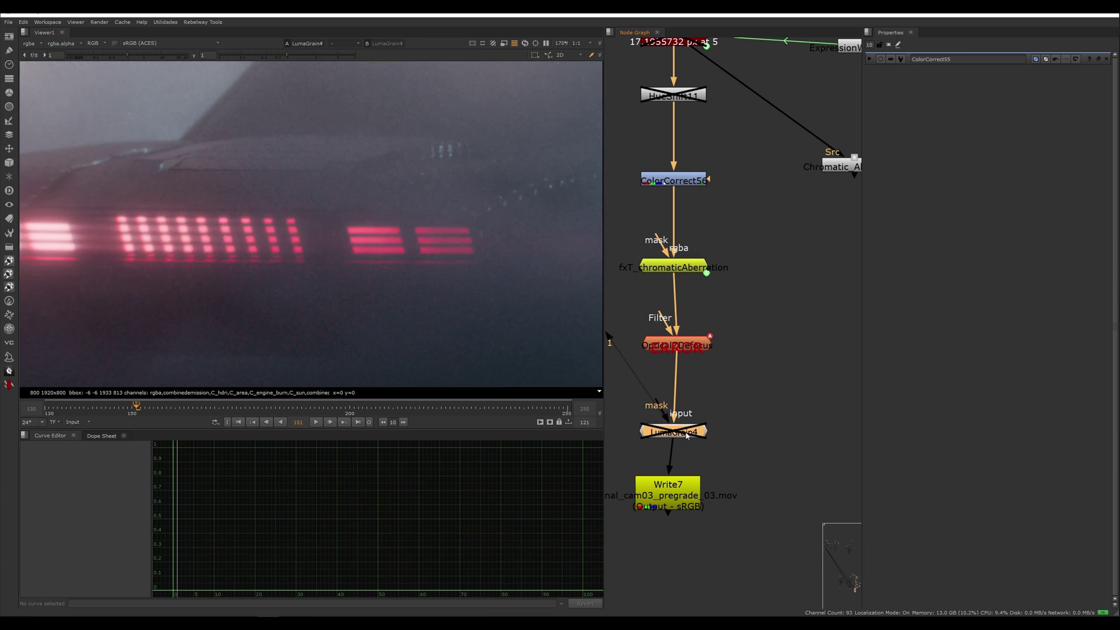
scroll(327, 269, "down", 8)
scroll(327, 269, "down", 1)
scroll(312, 270, "up", 3)
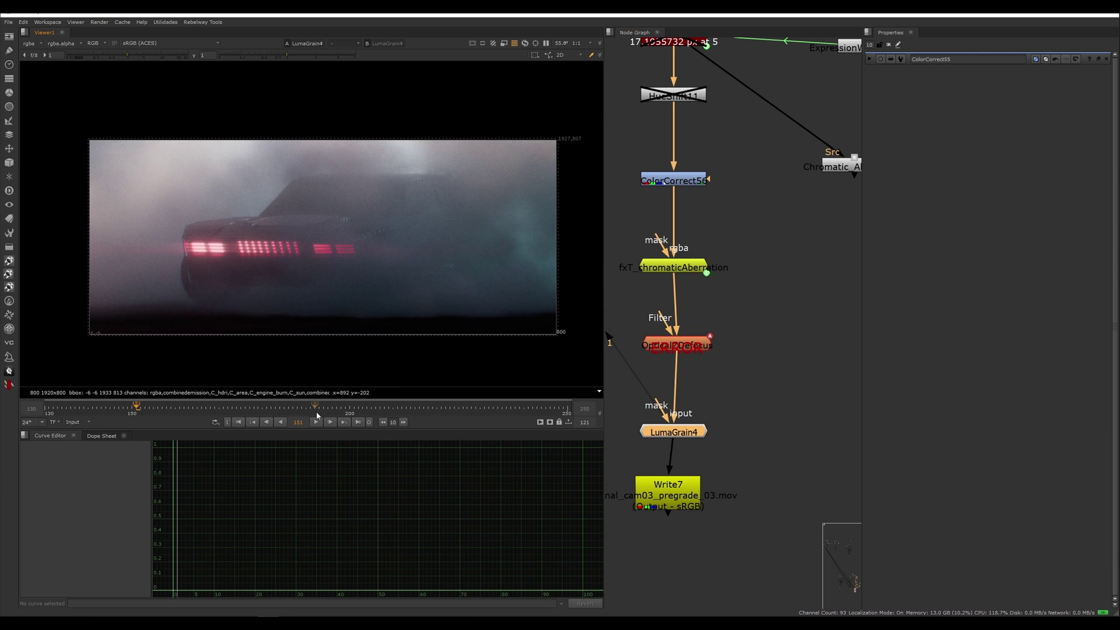
Go to frame 174, and on to frame 193 to examine the composited shot with the grain applied.
scroll(679, 483, "down", 6)
left_click(238, 408)
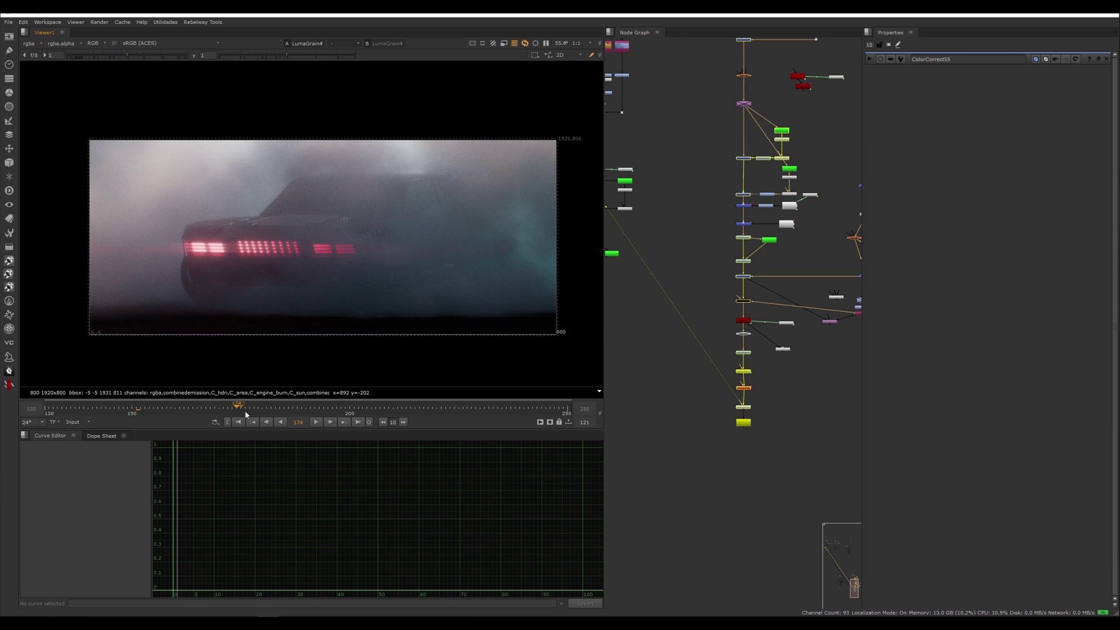
left_click(317, 422)
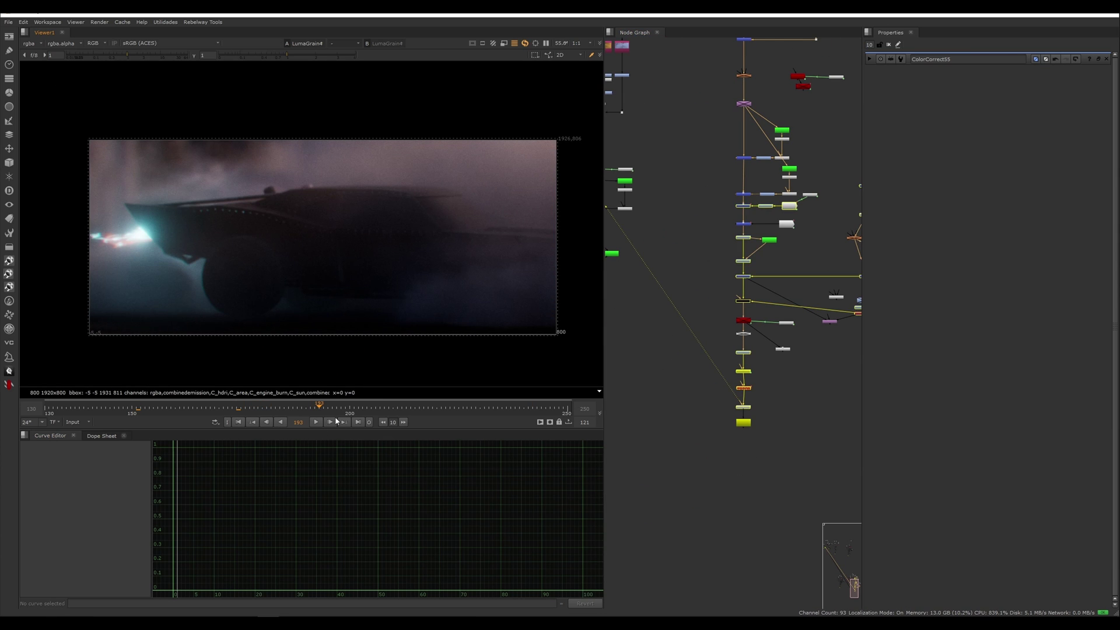
left_click(320, 413)
Display the raw render Read31 for comparison and switch the viewer back to LumaGrain4.
middle_click_drag(701, 191, 629, 422)
key("2")
middle_click_drag(639, 551, 642, 377)
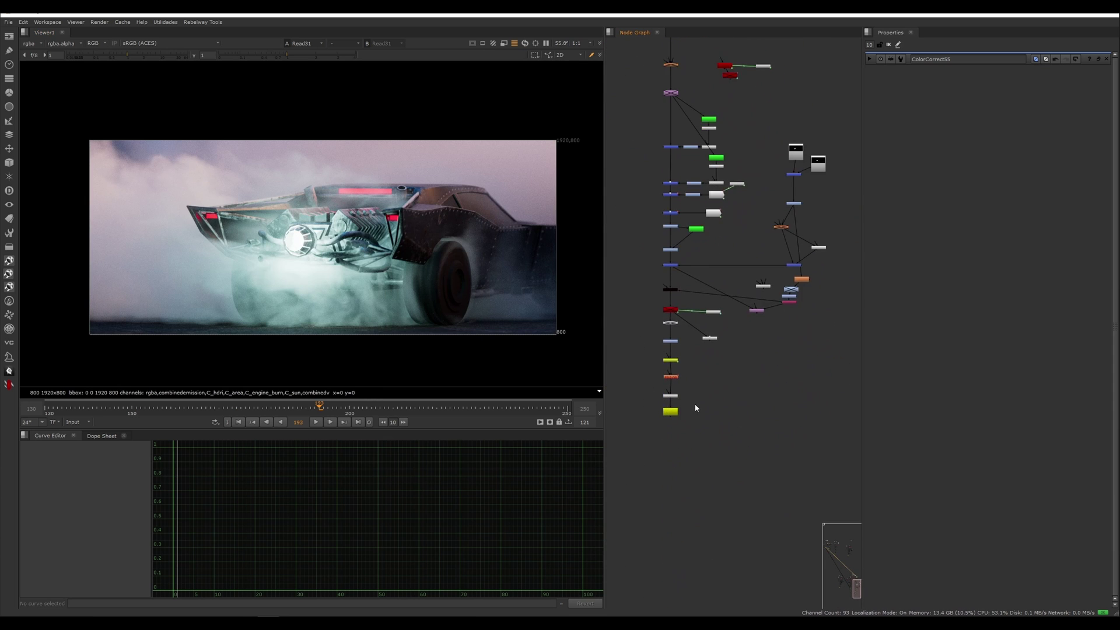
scroll(651, 388, "up", 5)
key("1")
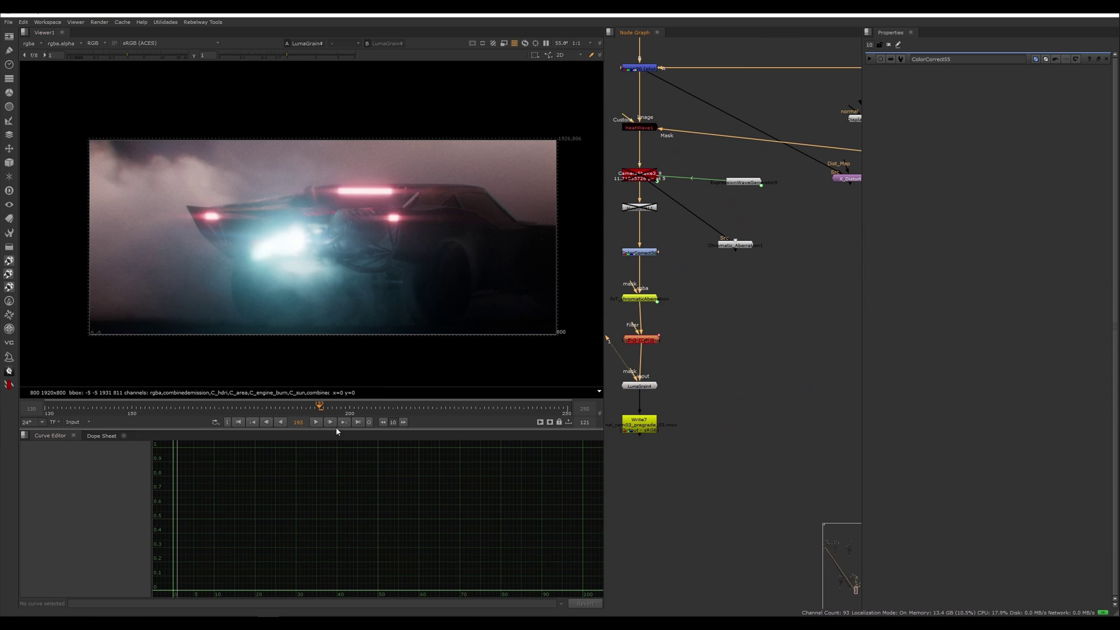
Step through frames 199, 207 and 214 to review the finished comp's engine flame and tail lights.
left_click(346, 409)
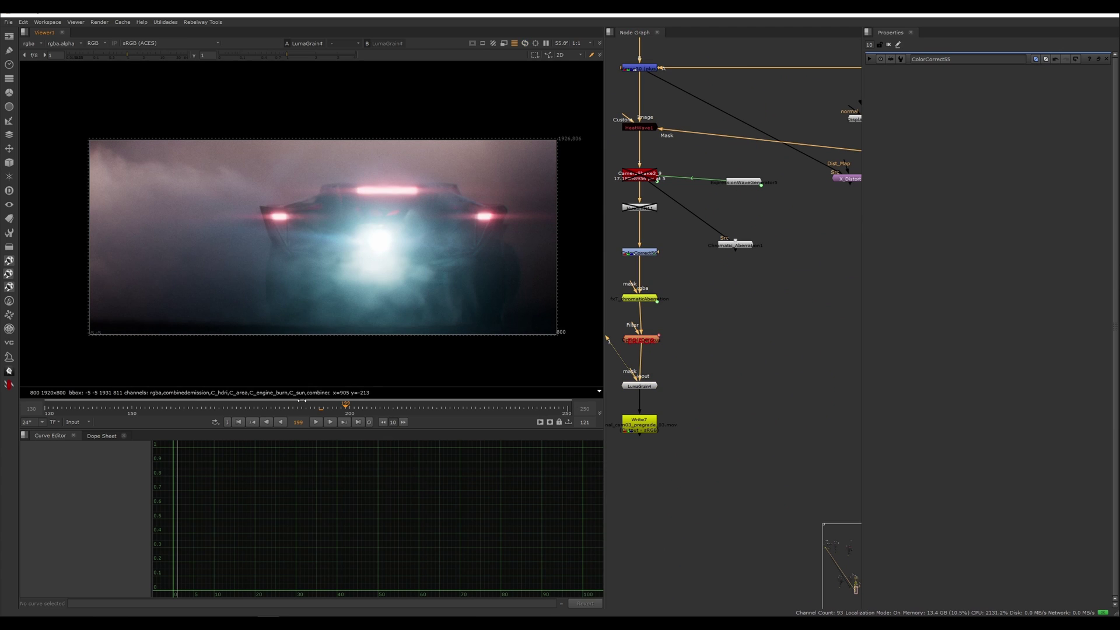
left_click(380, 412)
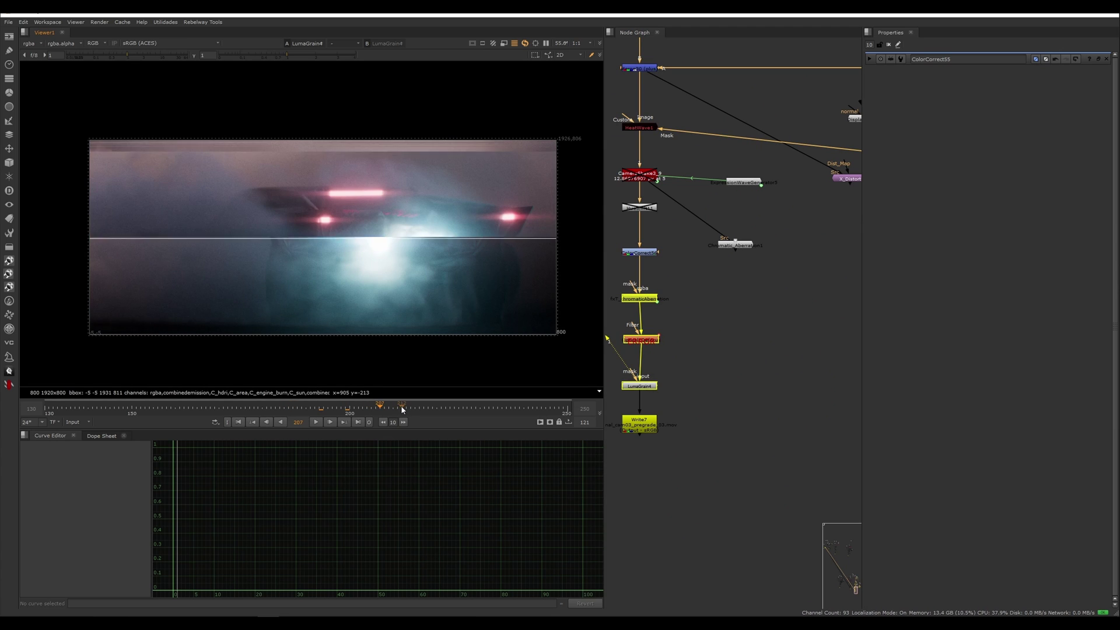
left_click(421, 410)
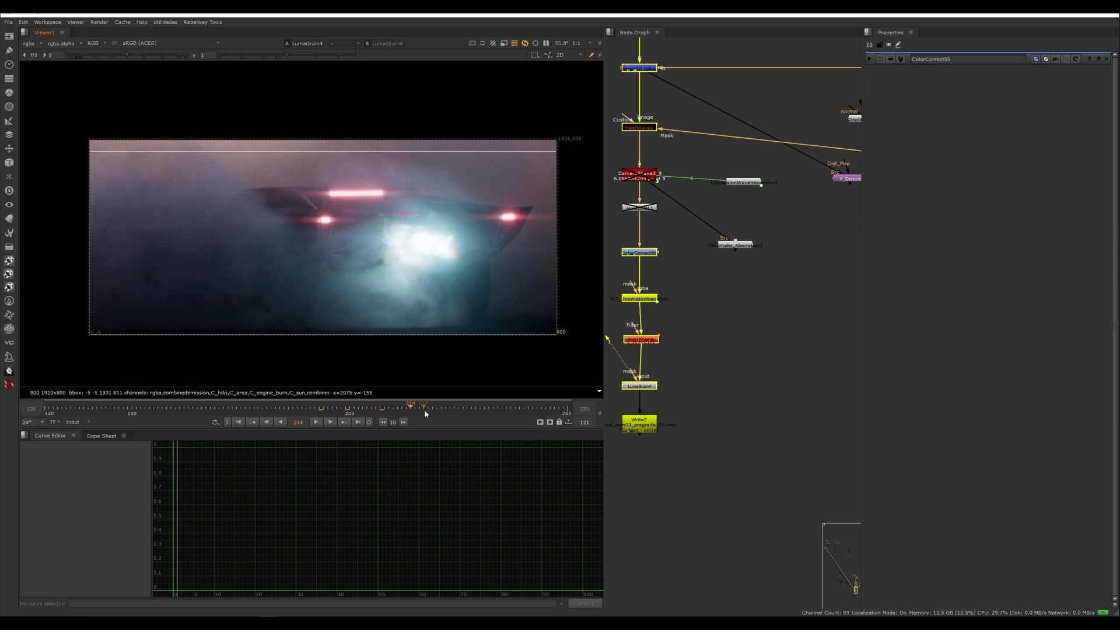
In the next shot's node tree, move the upper Read node aside and display Read27 in the viewer.
scroll(743, 441, "down", 5)
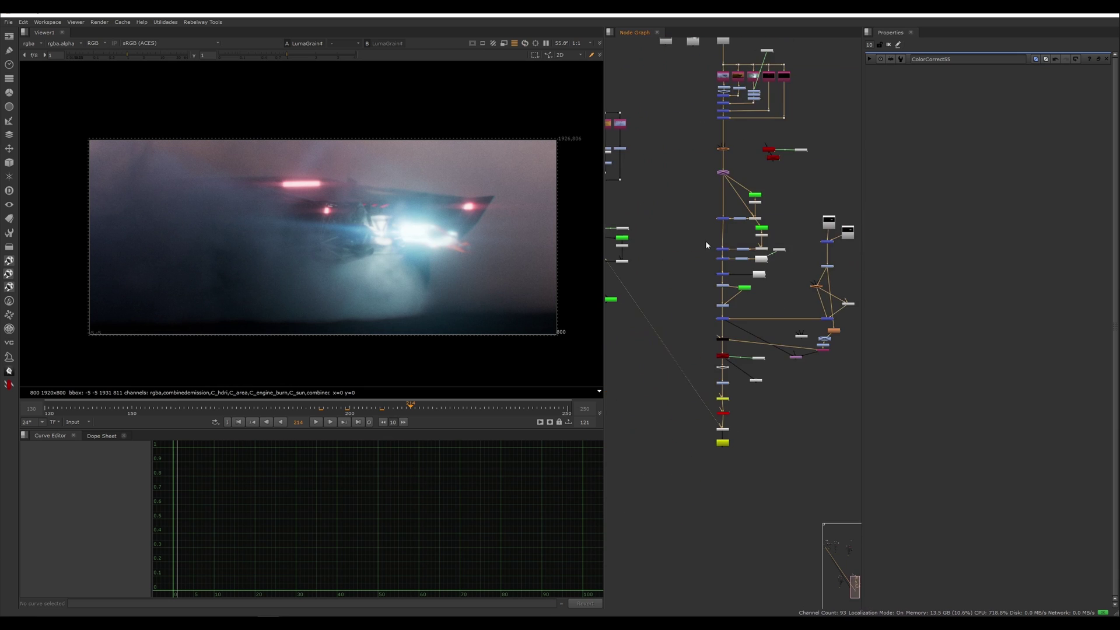
scroll(706, 244, "up", 6)
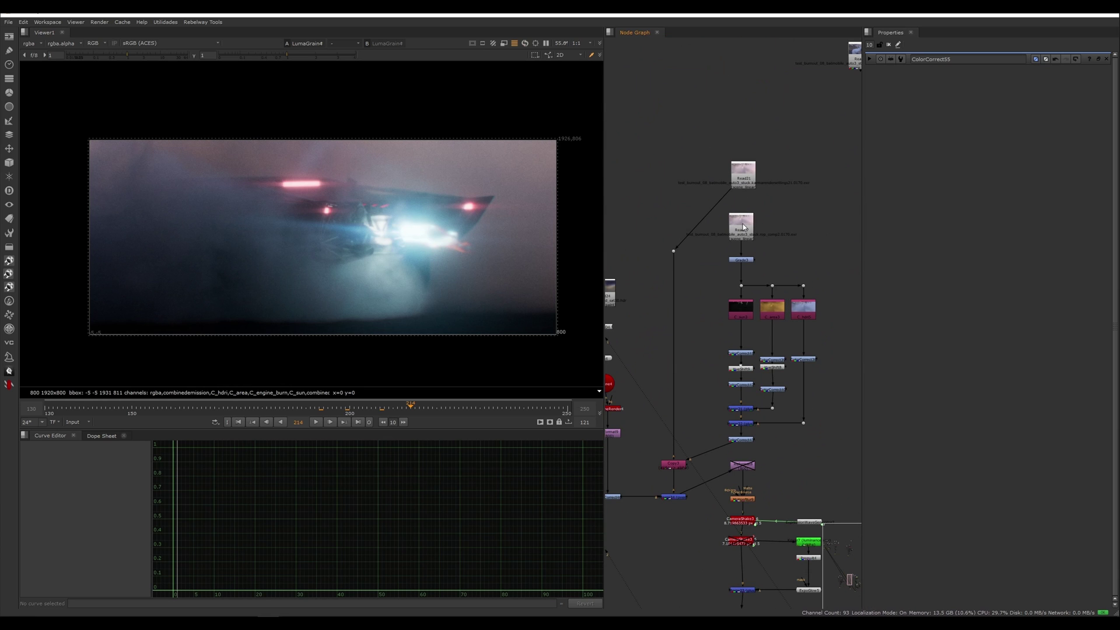
left_click_drag(743, 177, 673, 193)
left_click(743, 225)
key("1")
left_click(762, 228)
middle_click_drag(762, 229, 720, 222)
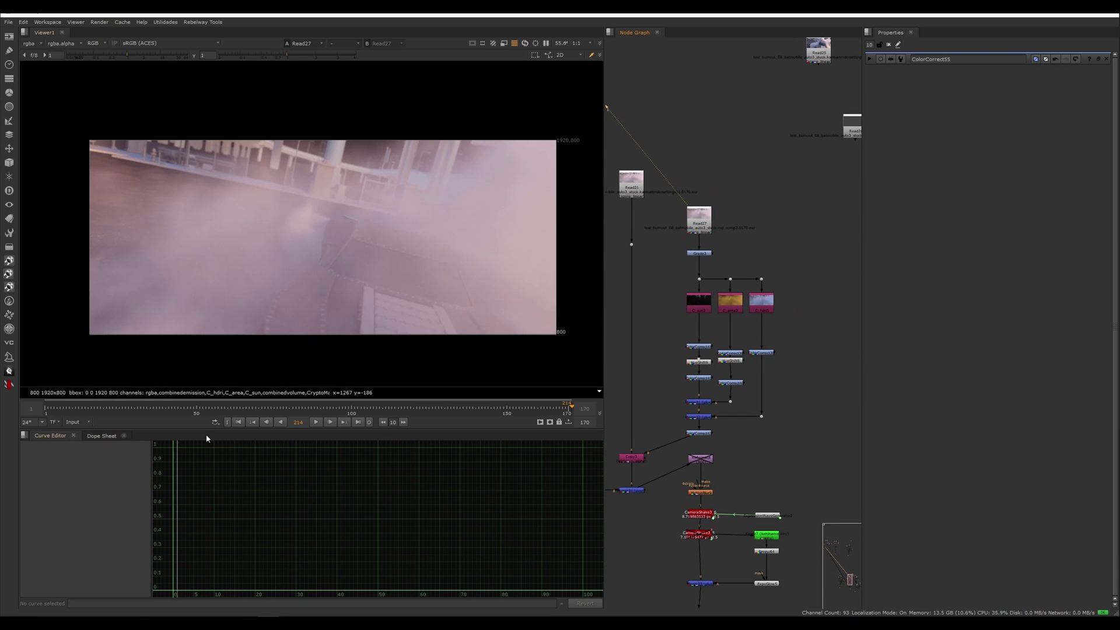
Go to frame 33 and play the raw Read27 render, examining the smoke around the car's roof close up.
left_click(161, 409)
mouse_move(161, 410)
left_mouse_down()
mouse_move(119, 412)
mouse_move(144, 409)
left_mouse_up()
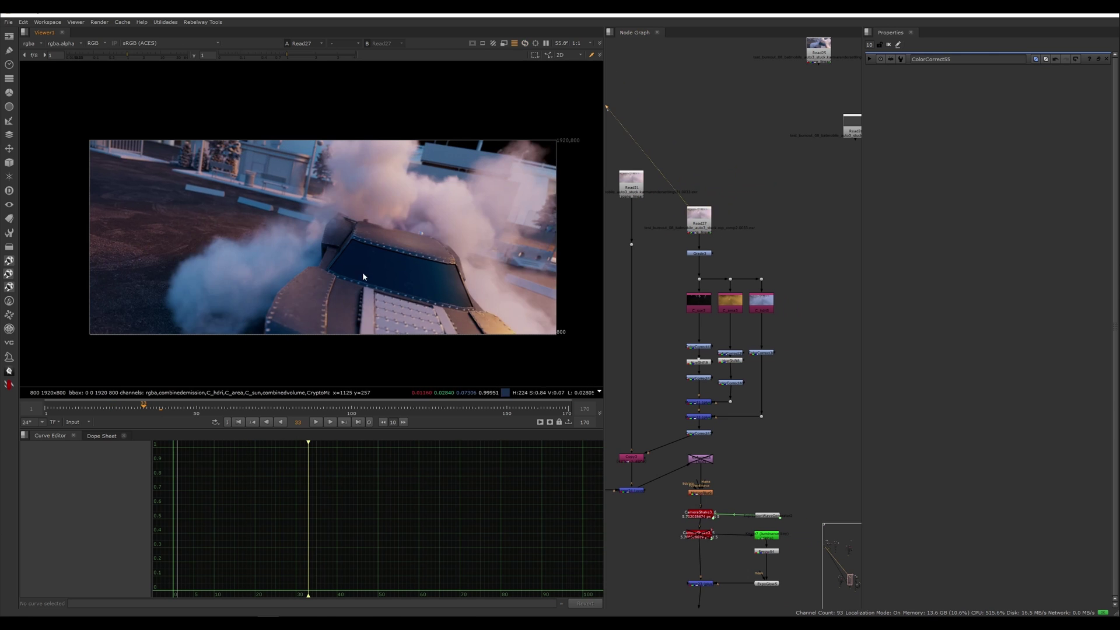
key("l")
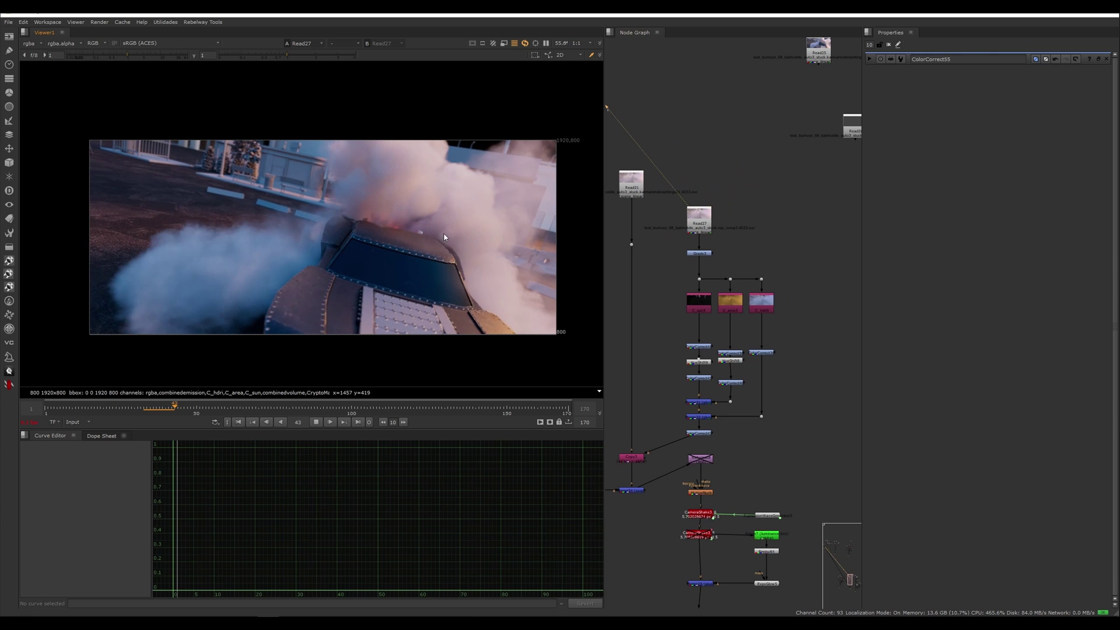
scroll(425, 182, "up", 5)
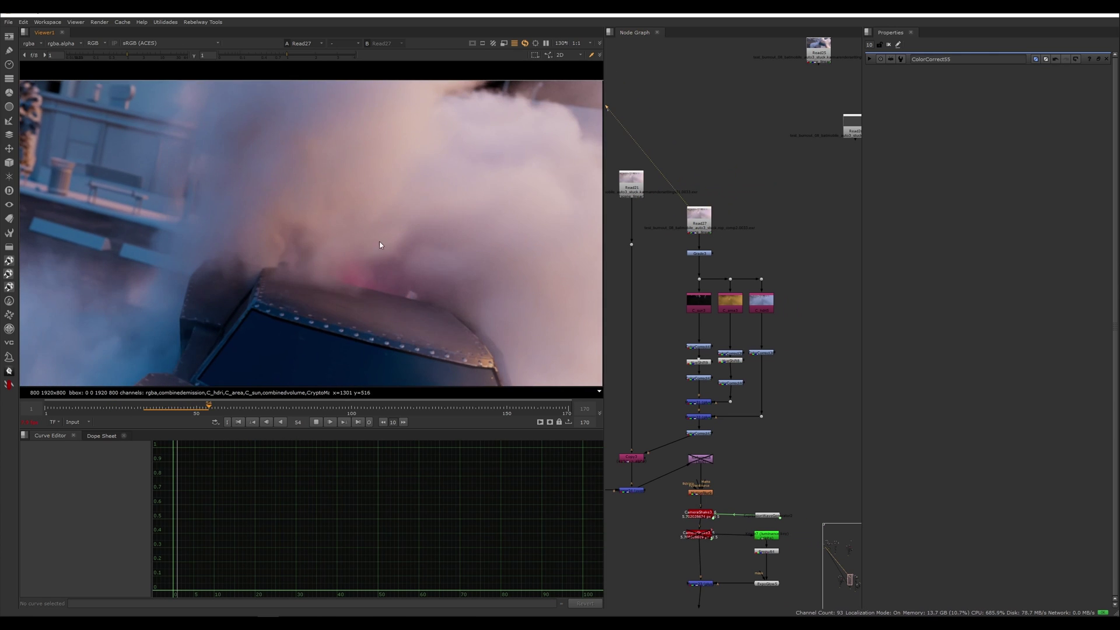
scroll(412, 230, "down", 2)
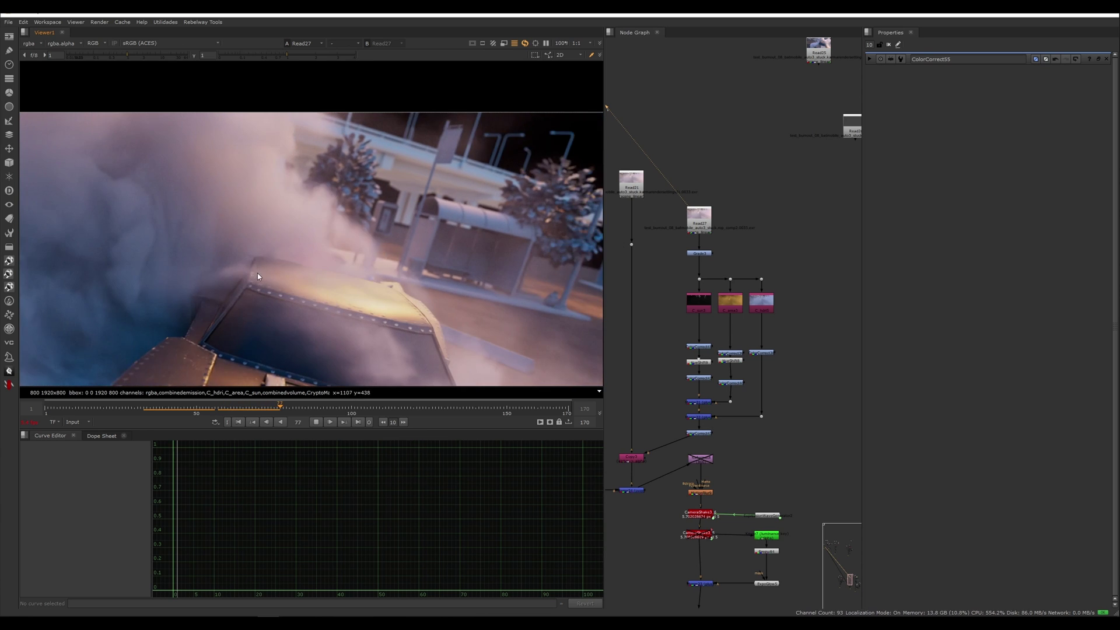
scroll(303, 242, "down", 2)
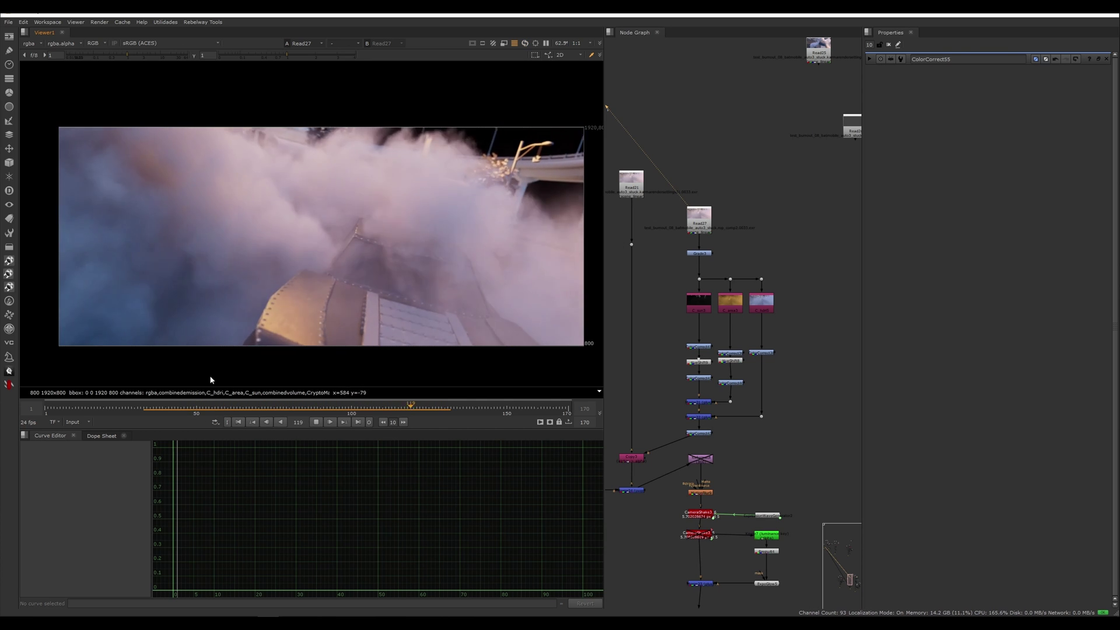
Replay the Read27 render repeatedly from about frame 55 to study the smoke rolling over the car.
left_click(200, 409)
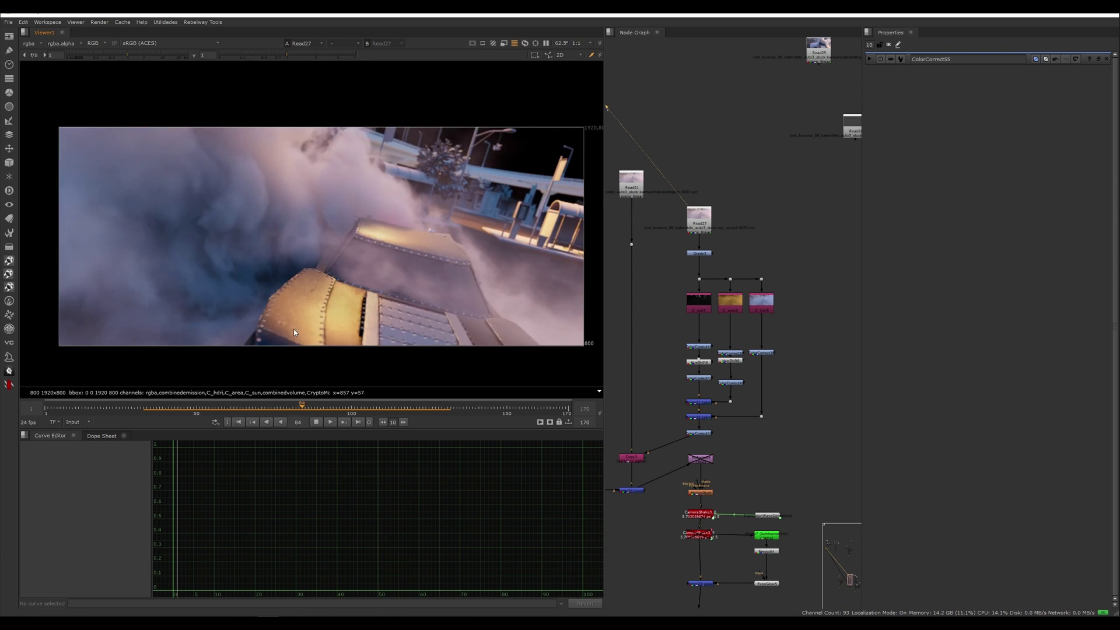
left_click(211, 408)
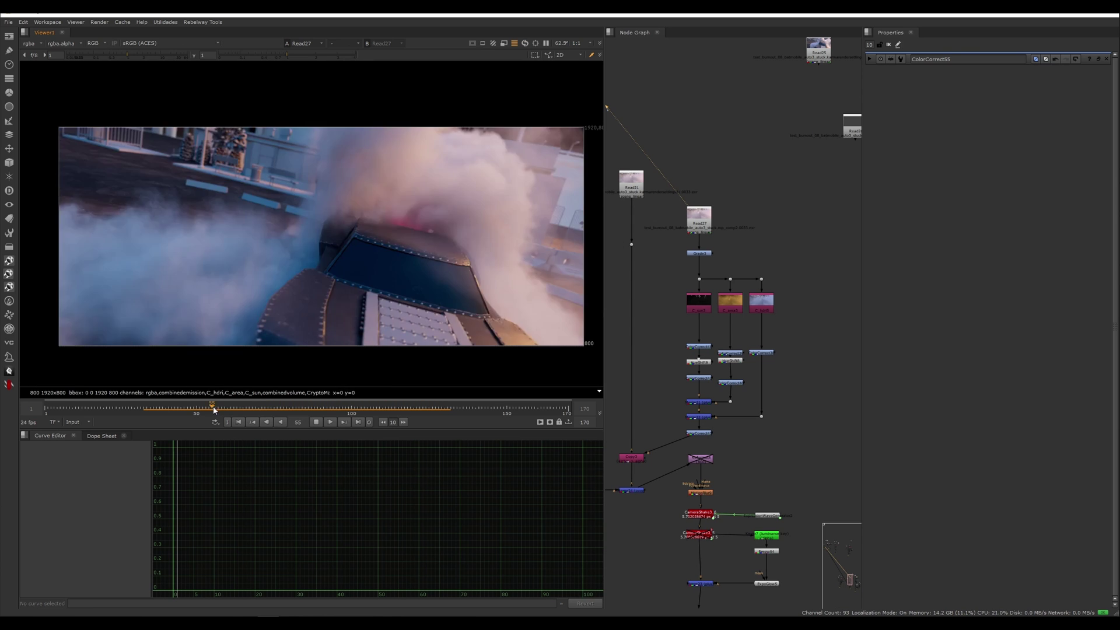
scroll(208, 219, "up", 2)
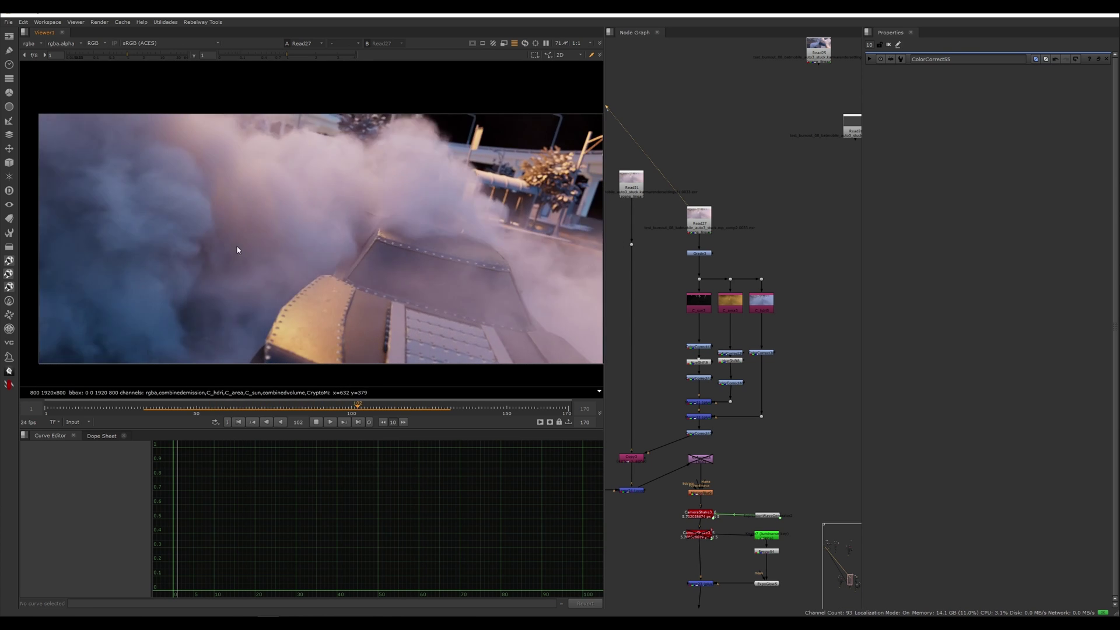
left_click(212, 408)
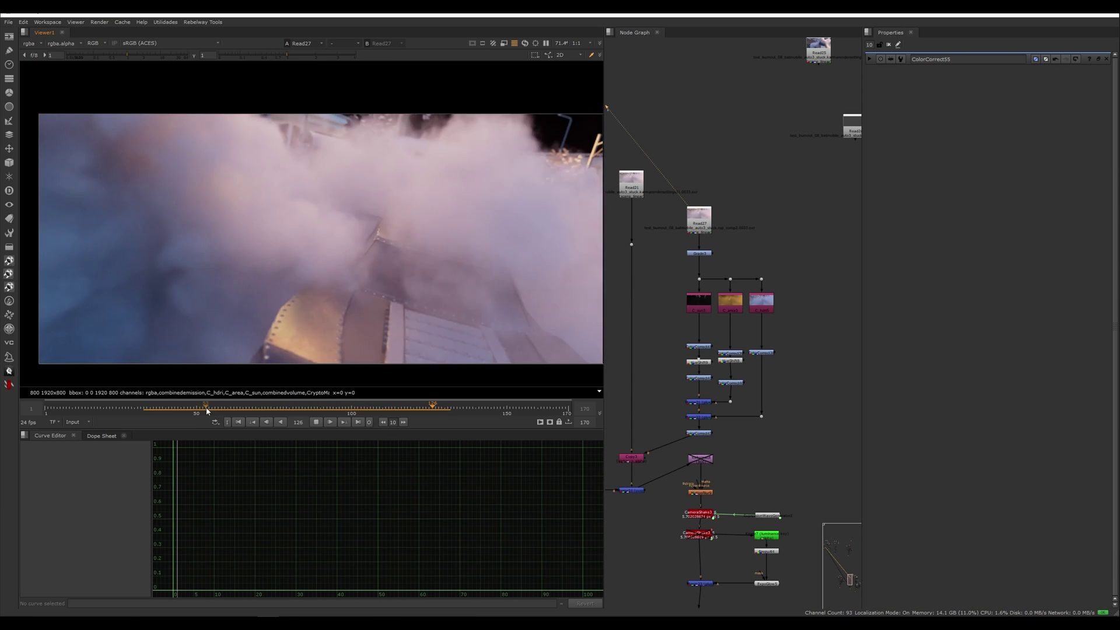
left_click(208, 411)
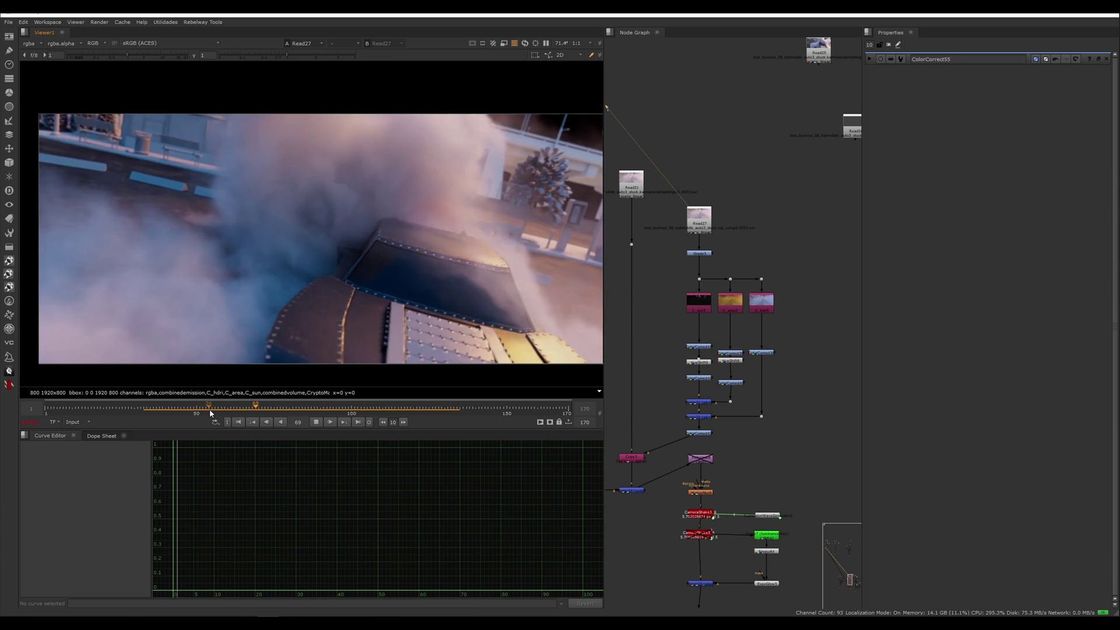
left_click(214, 412)
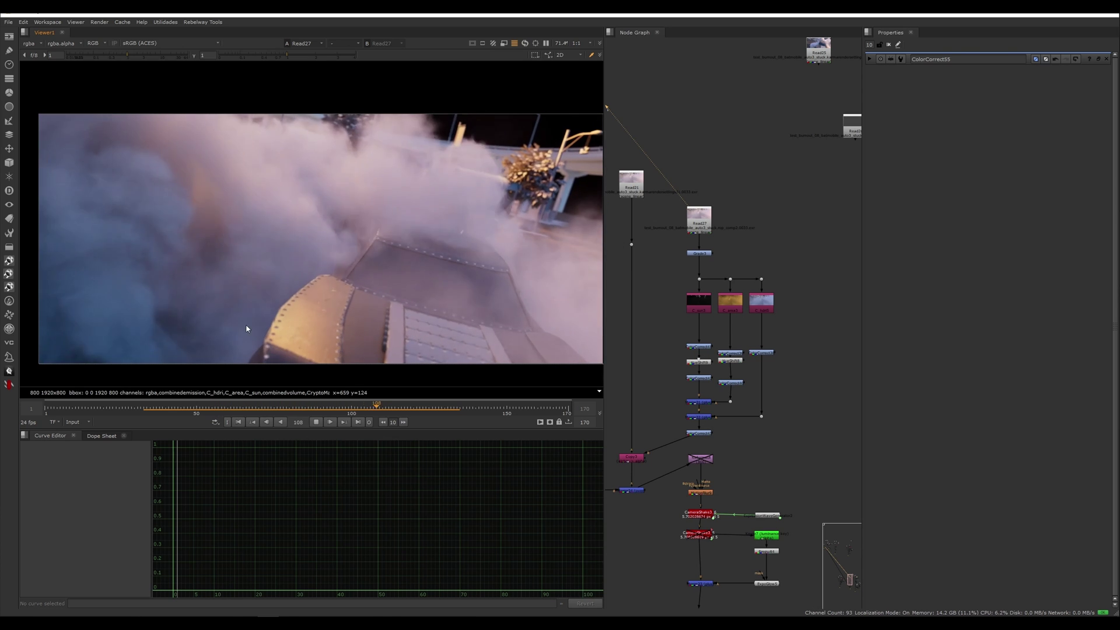
Stop playback and go to frame 77, framing the whole Read27 image.
key("k")
left_click(761, 304)
left_click(504, 310)
left_click_drag(315, 412, 281, 413)
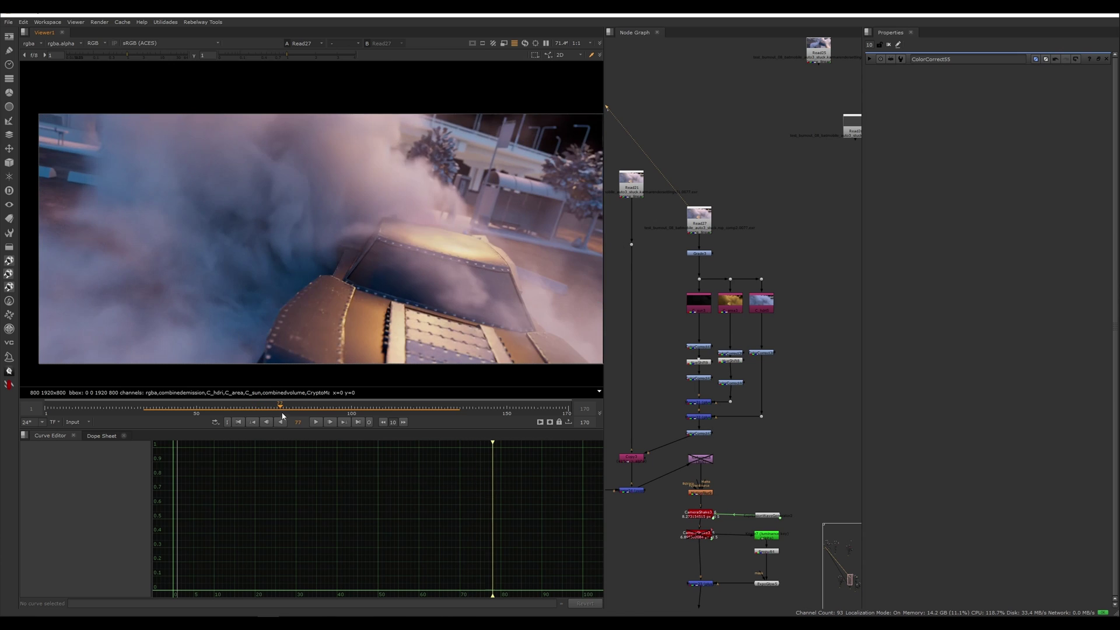
scroll(379, 292, "down", 2)
scroll(378, 300, "up", 1)
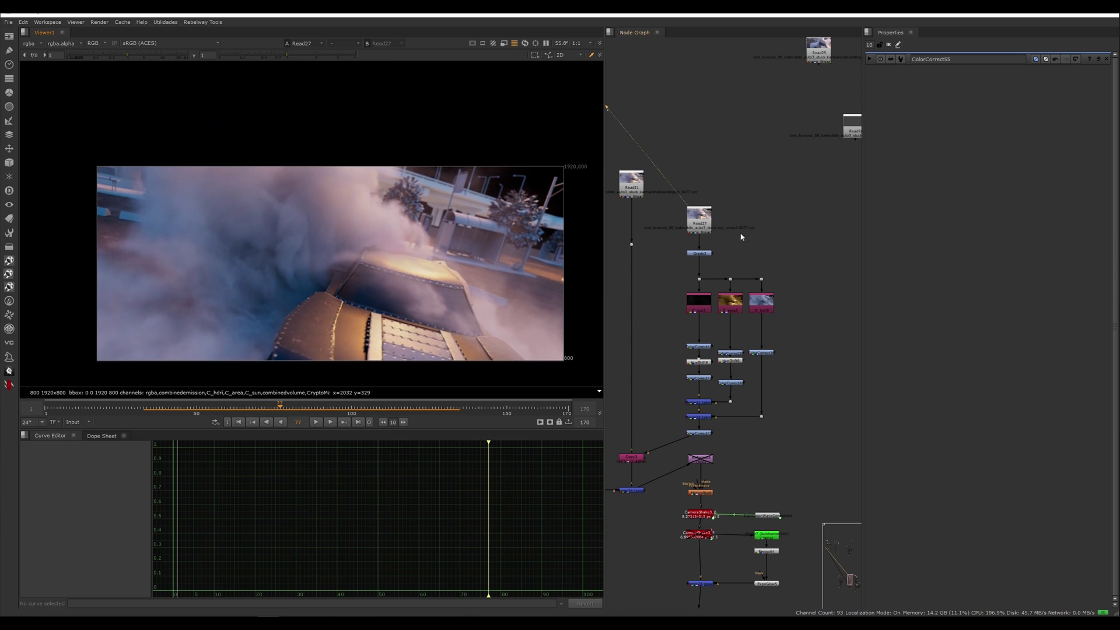
Display the ColorCorrect node below the recombined light passes to examine their combined grade.
middle_click_drag(660, 274, 643, 213)
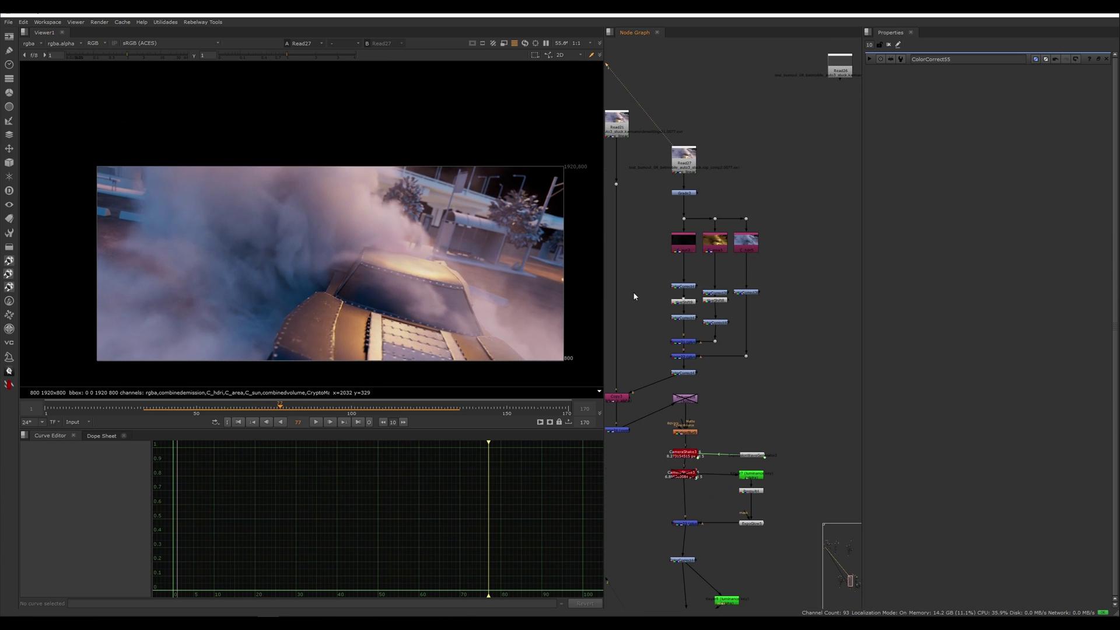
key("1")
left_click(684, 373)
key("1")
scroll(651, 361, "down", 3)
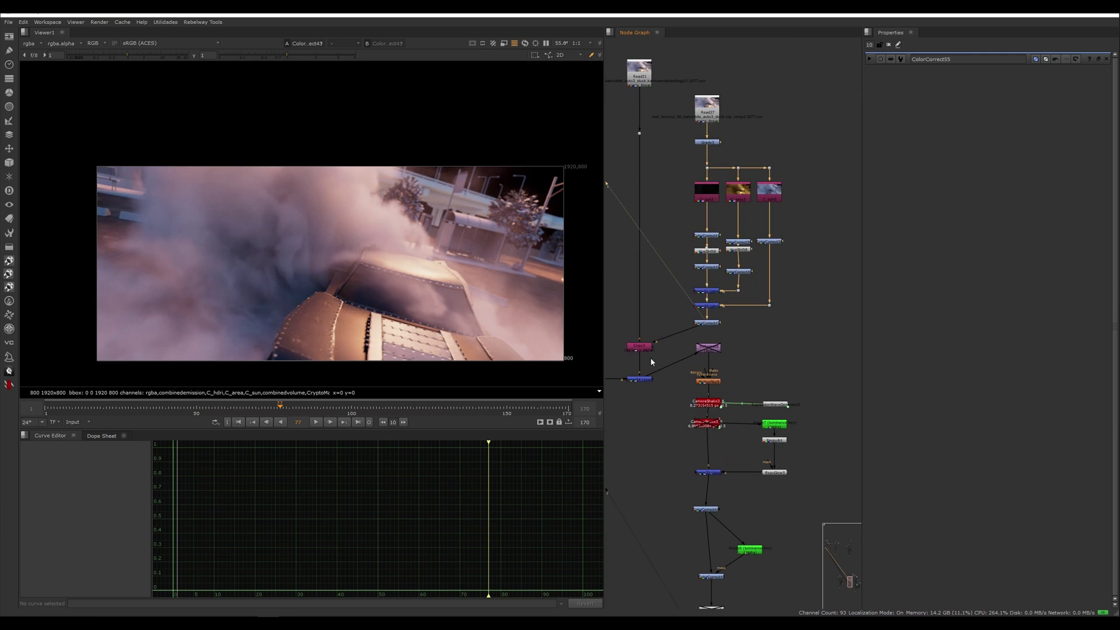
Display the Merge24 node that combines the graded render with the background, and find the motion blur node below it.
left_click(643, 382)
key("1")
middle_click_drag(745, 395, 740, 327)
scroll(718, 315, "up", 2)
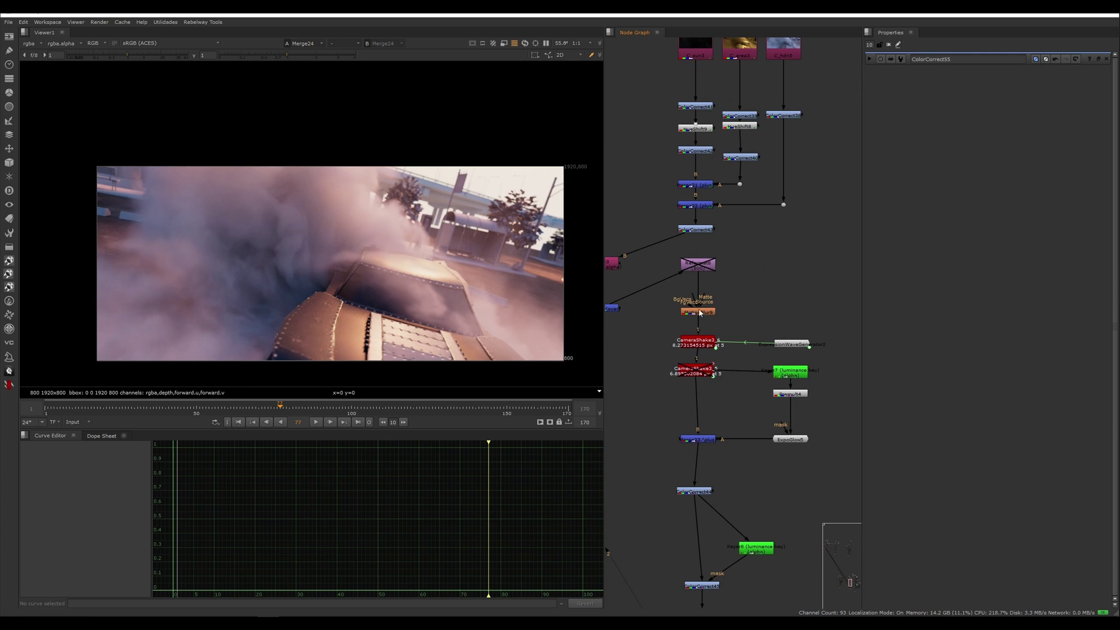
left_click(703, 313)
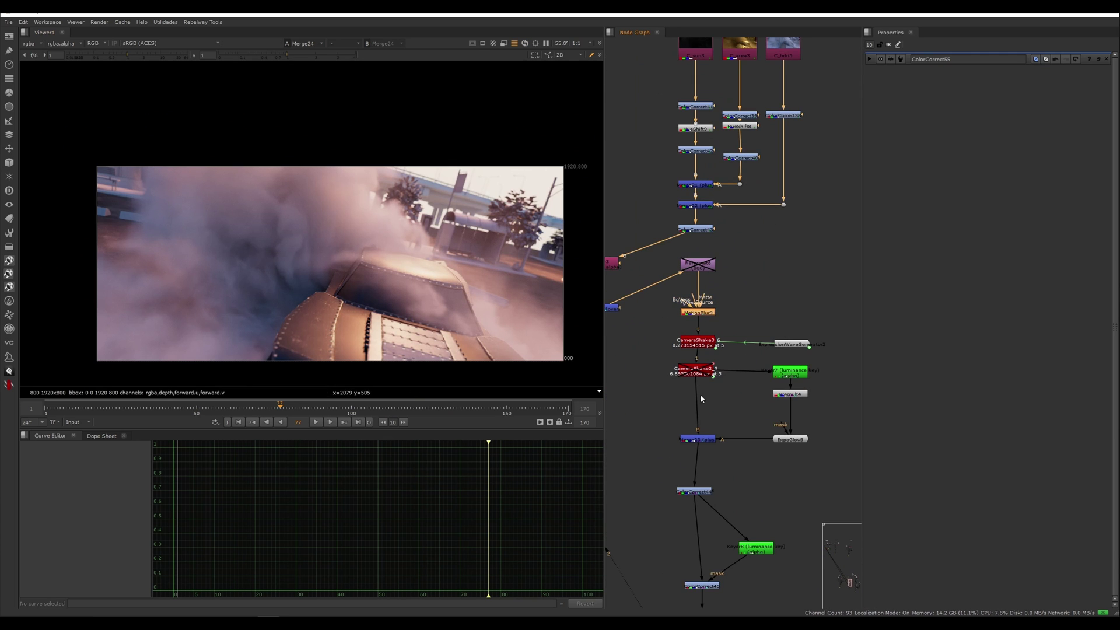
Compare the plus merge that adds the glow with the ColorCorrect44 grade directly below it.
left_click(694, 440)
key("1")
left_click(675, 411)
key("1")
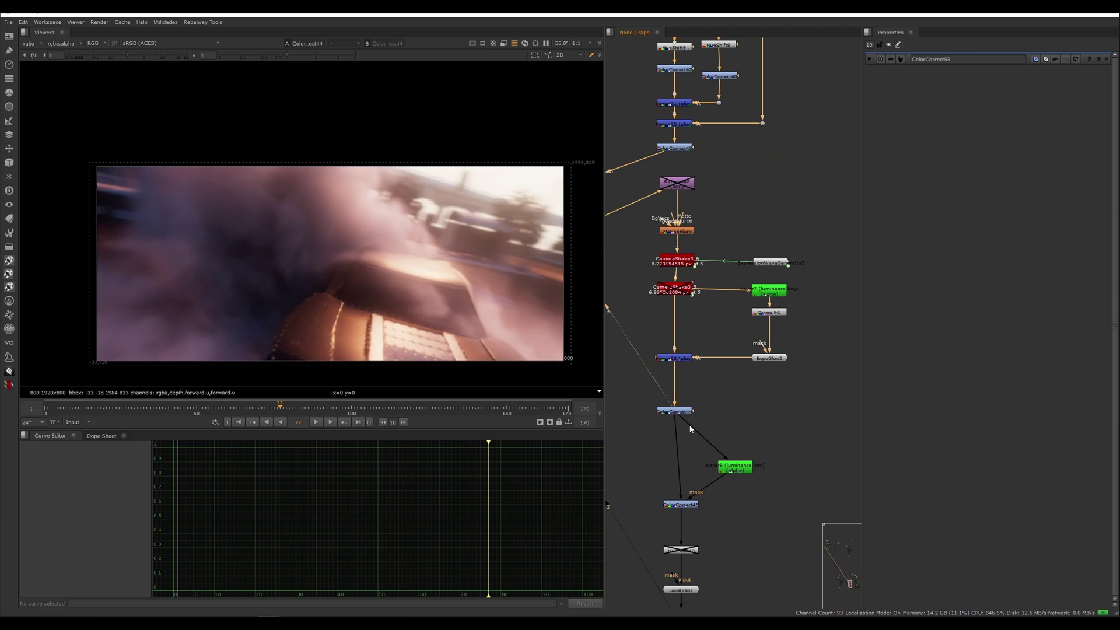
key("1")
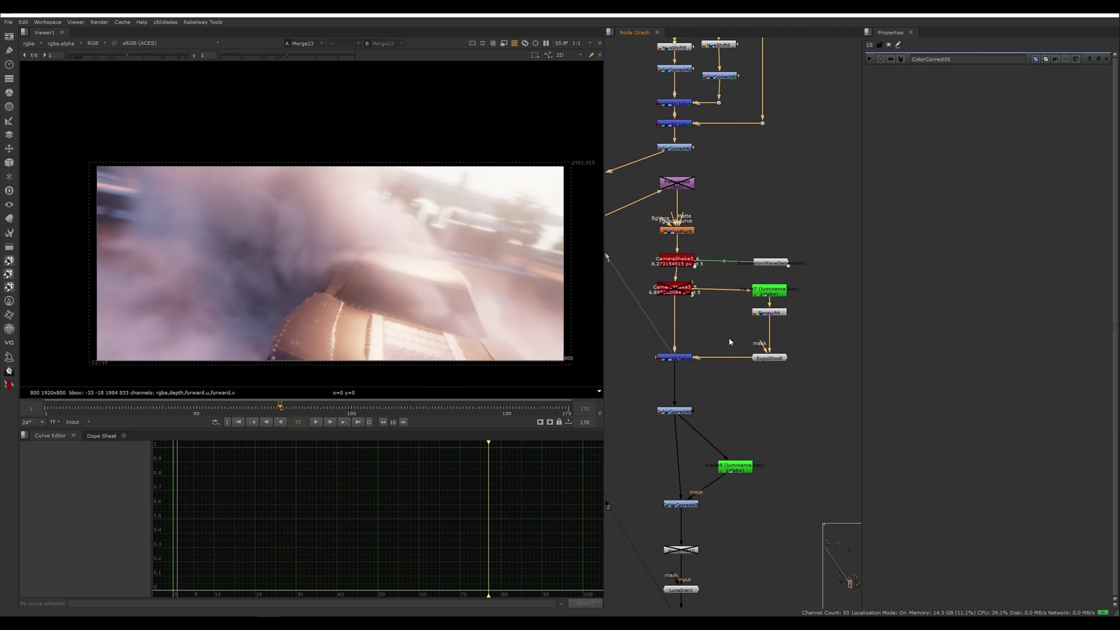
Trace the chain from the motion blur node through the camera shakes to the plus merge fed by ExpoGlow5.
middle_click_drag(712, 338, 702, 344)
scroll(702, 343, "up", 2)
left_click(709, 332)
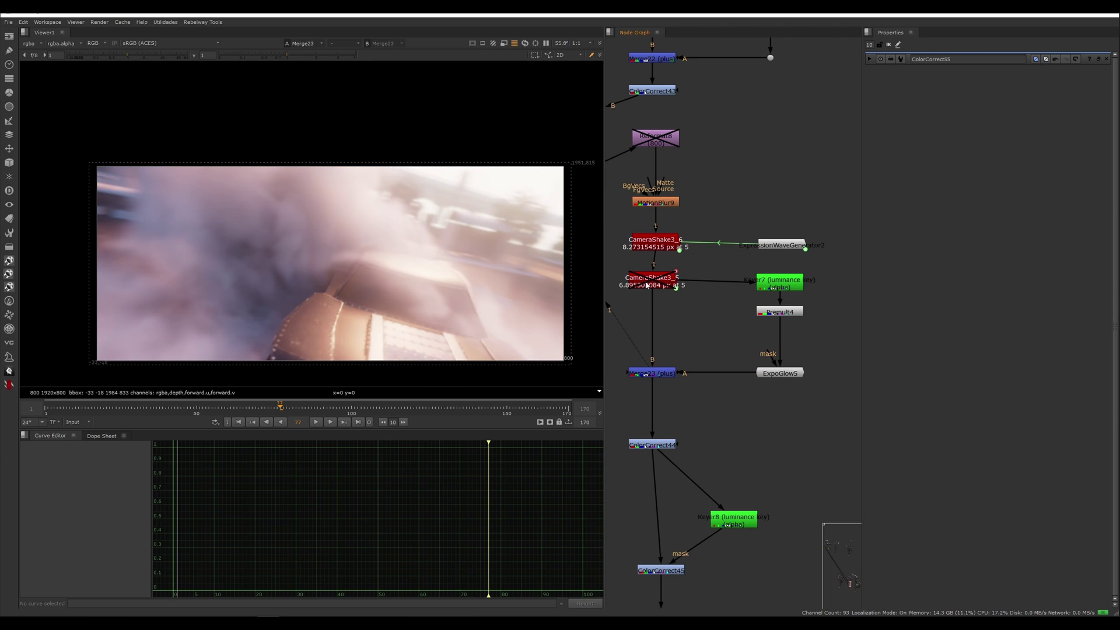
left_click(647, 205)
left_click(656, 374)
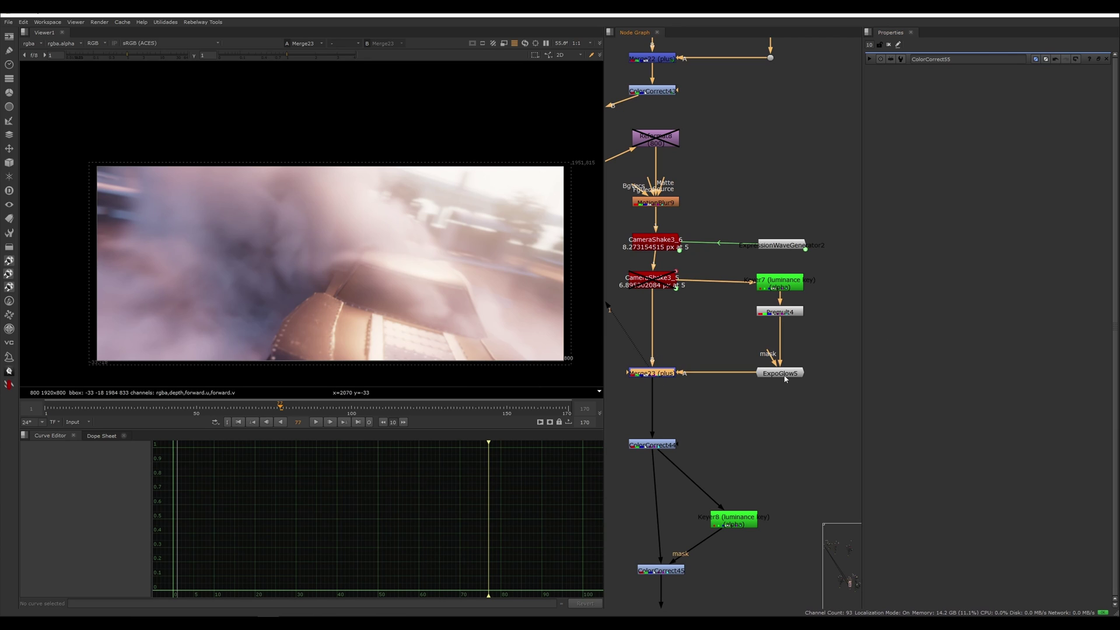
Turn off the viewer overlays and enlarge the Merge23 image of the glowing car and smoke.
left_click(717, 383)
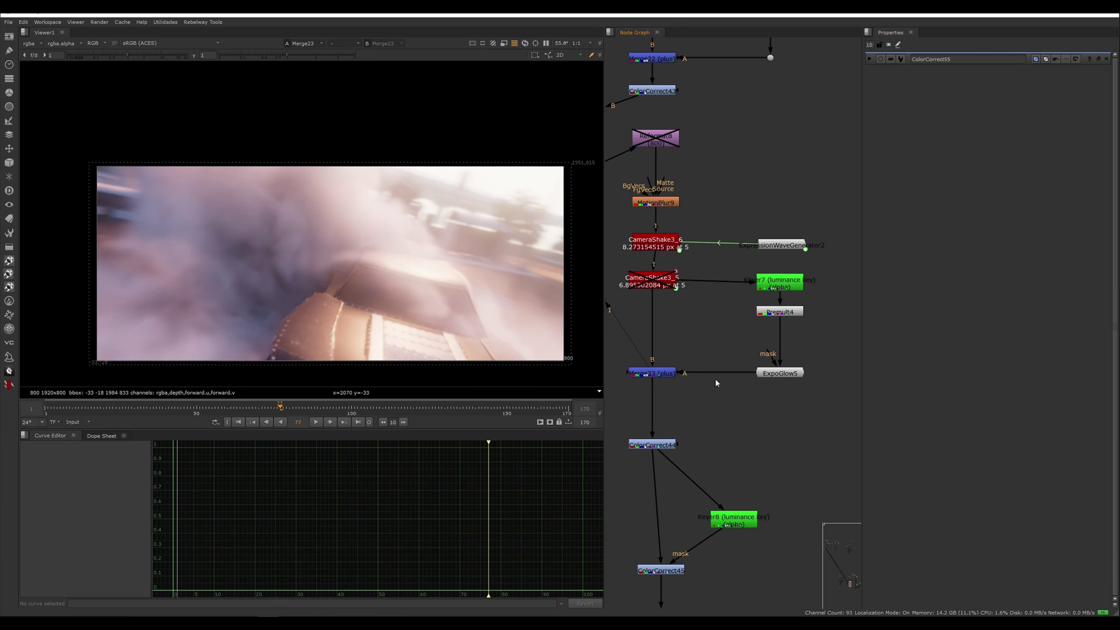
key("o")
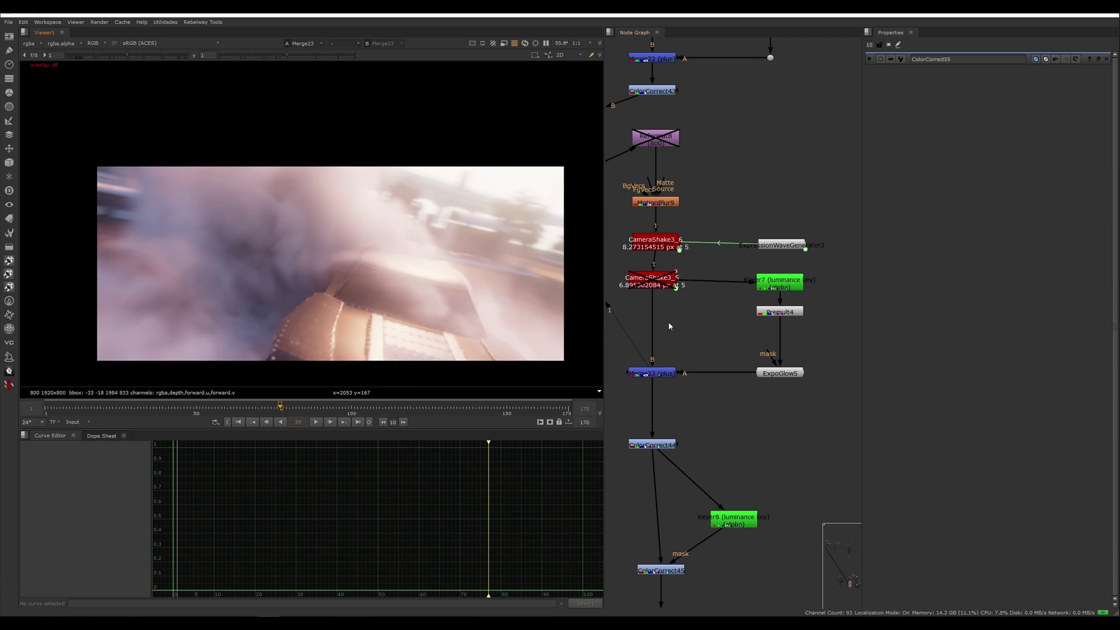
middle_click_drag(695, 333, 695, 323)
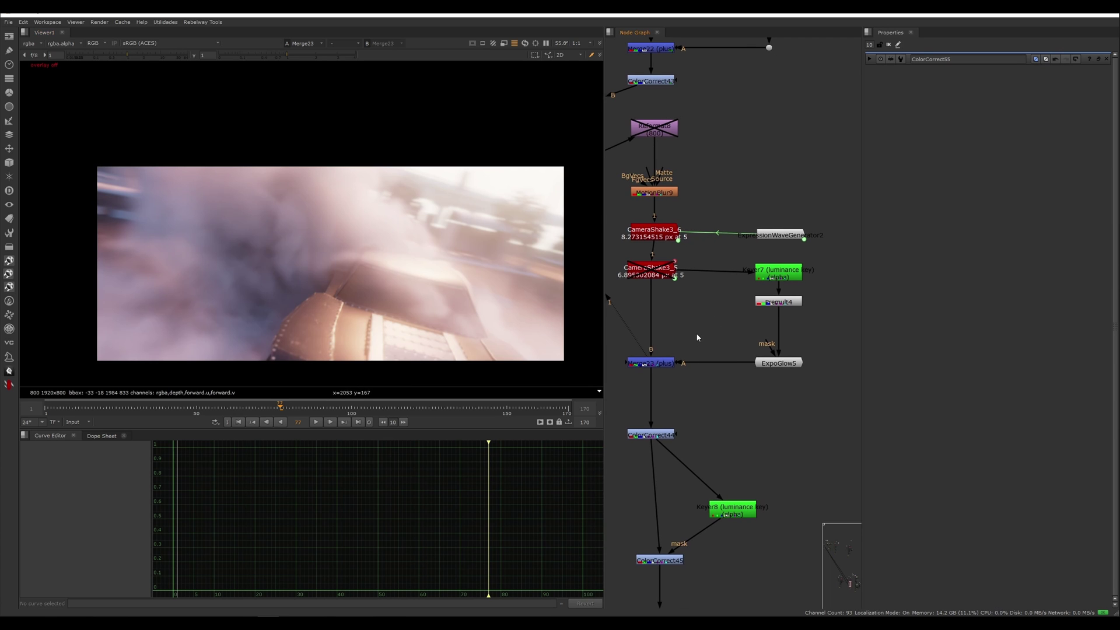
scroll(362, 302, "up", 2)
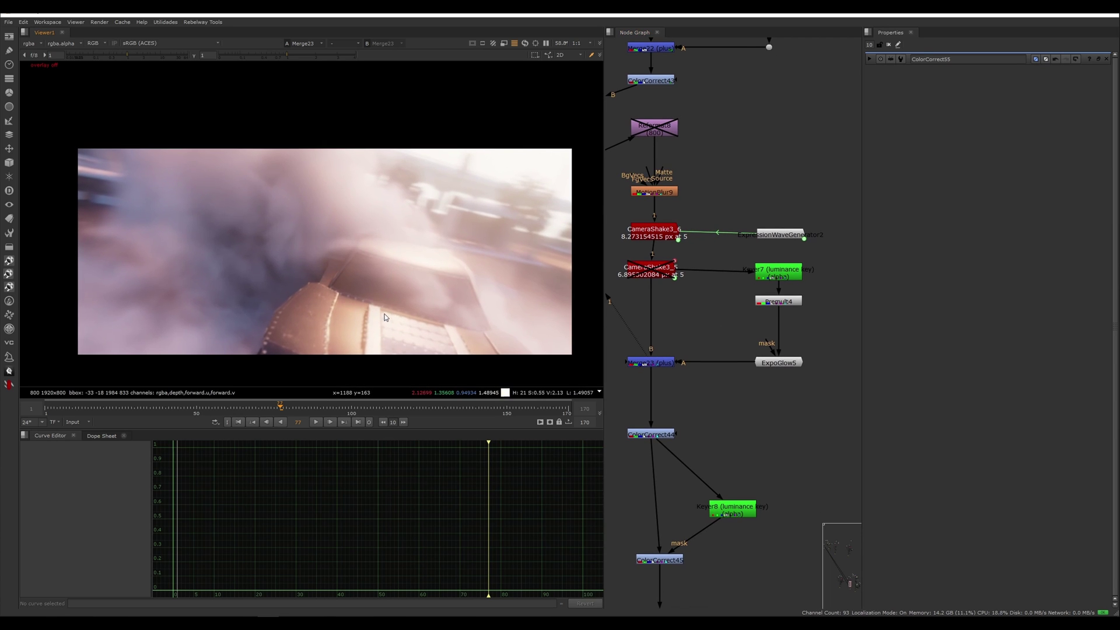
scroll(378, 315, "up", 3)
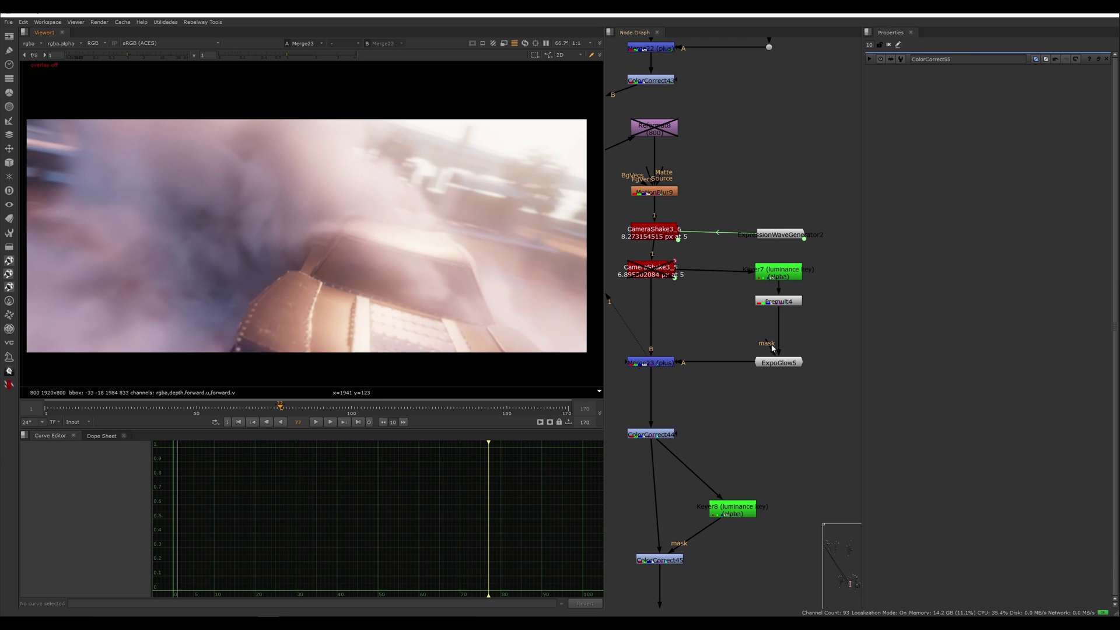
Compare the ExpoGlow5 output, the motion-blurred image before the glow, and the merged glow result.
left_click(775, 362)
key("1")
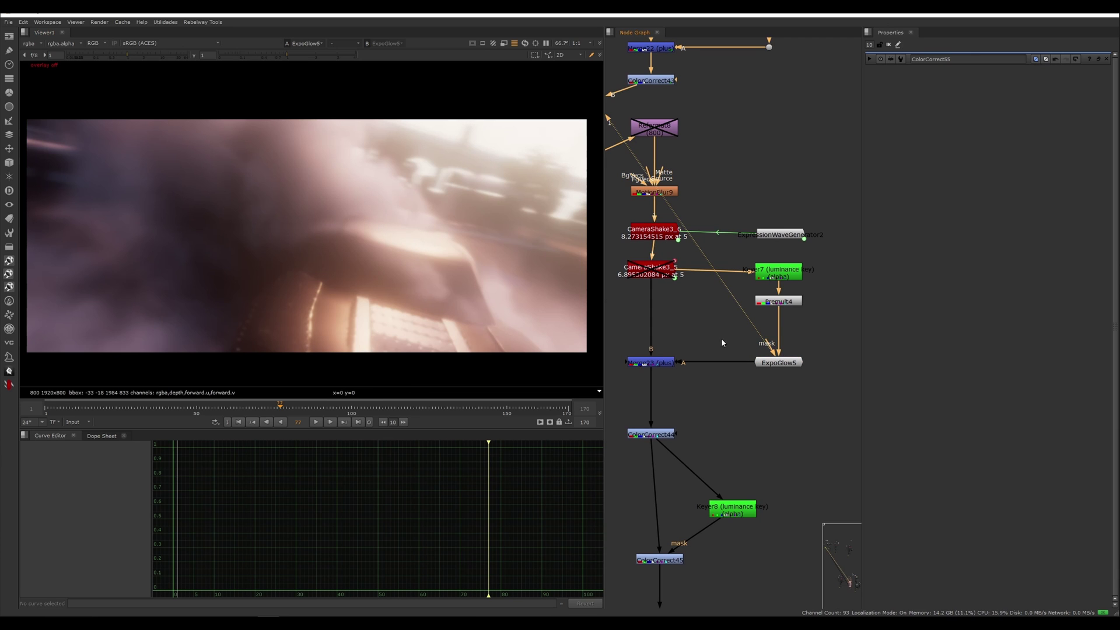
left_click(656, 194)
key("1")
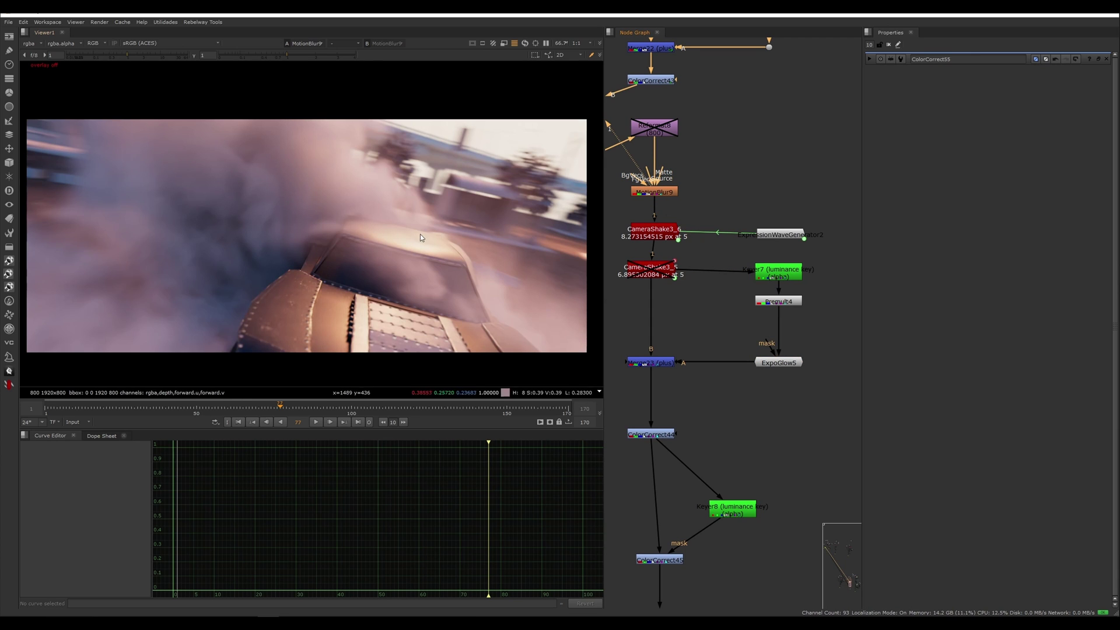
left_click(775, 363)
key("1")
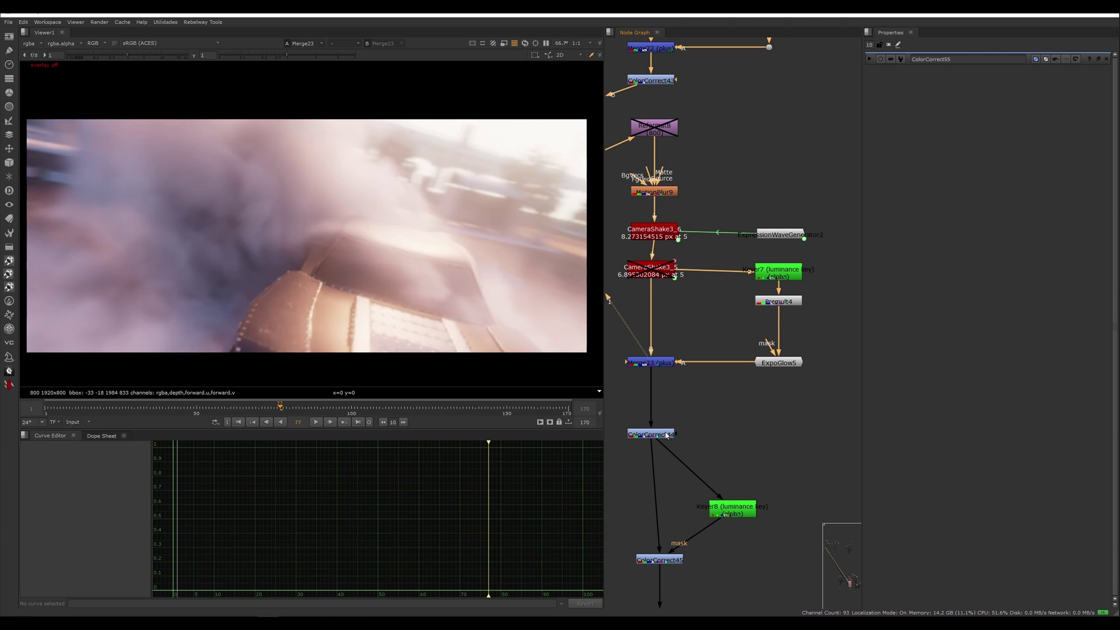
Display ColorCorrect44 and the luminance-masked ColorCorrect45, following the tree down to the grain and Write6 nodes.
left_click(650, 435)
key("1")
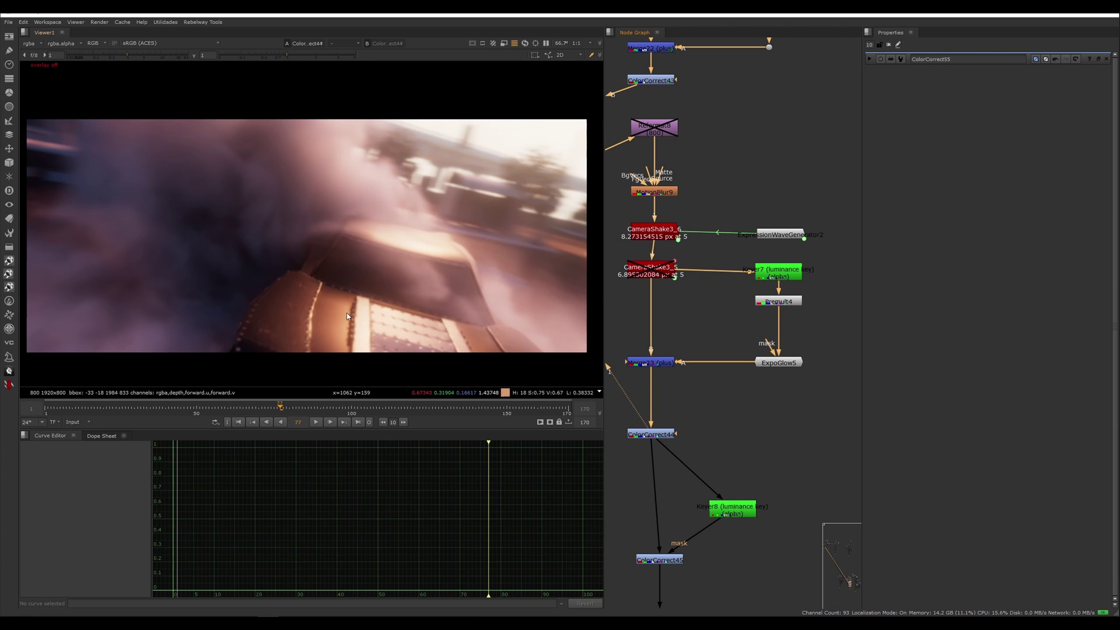
scroll(399, 256, "down", 1)
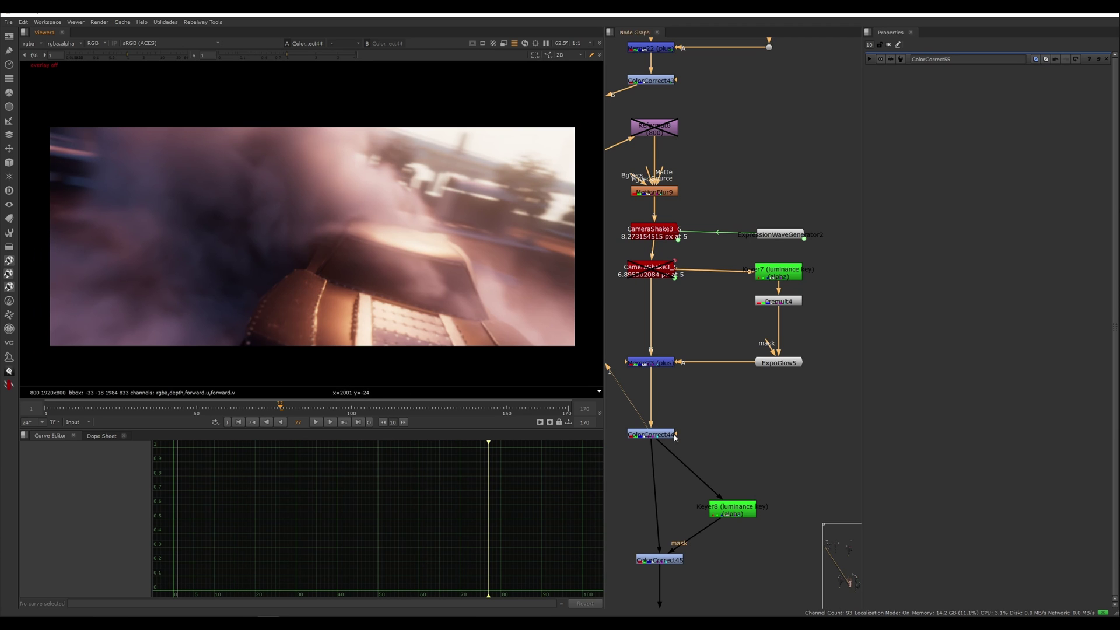
middle_click_drag(659, 563, 675, 461)
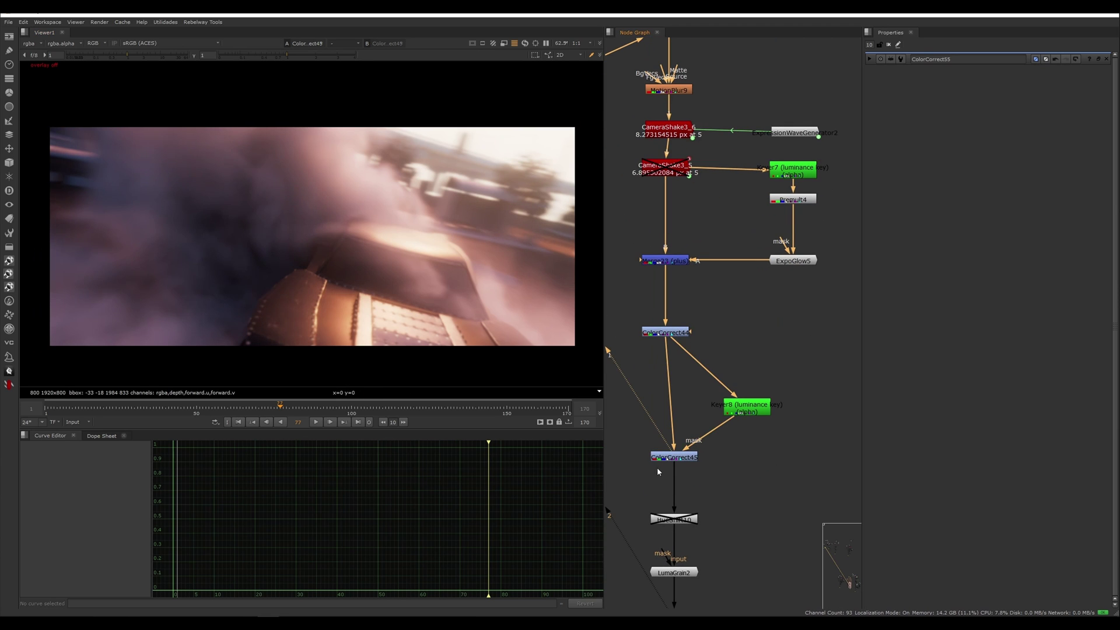
middle_click_drag(743, 481, 757, 330)
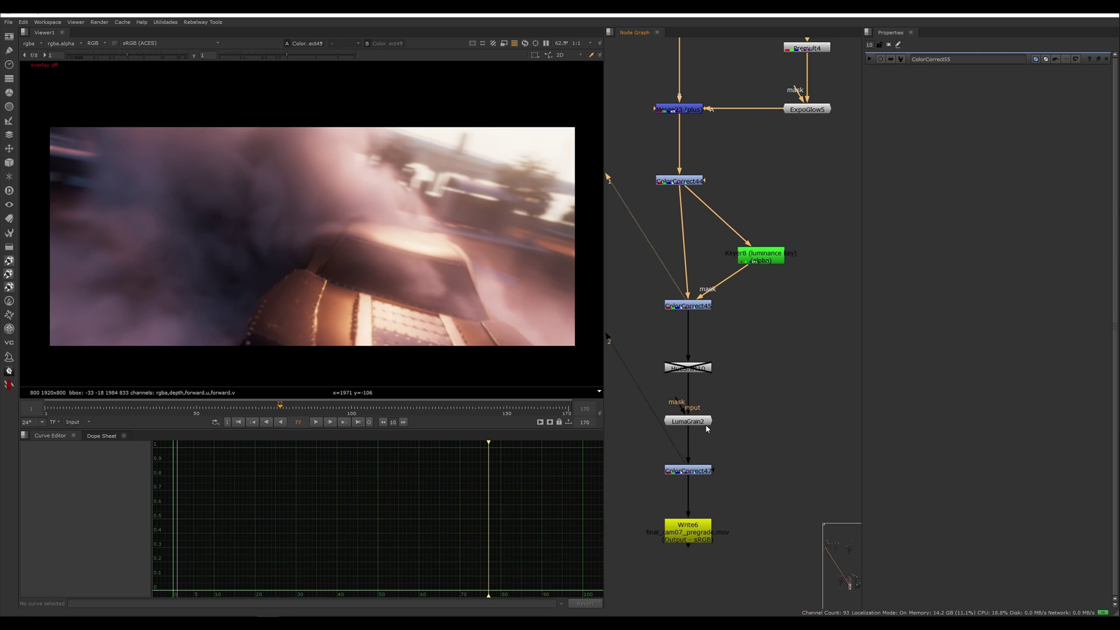
Display the ColorCorrect47 node above Write6, play it from about frames 63 and 47, and stop at frame 50.
left_click(699, 470)
key("1")
left_click_drag(280, 415, 236, 411)
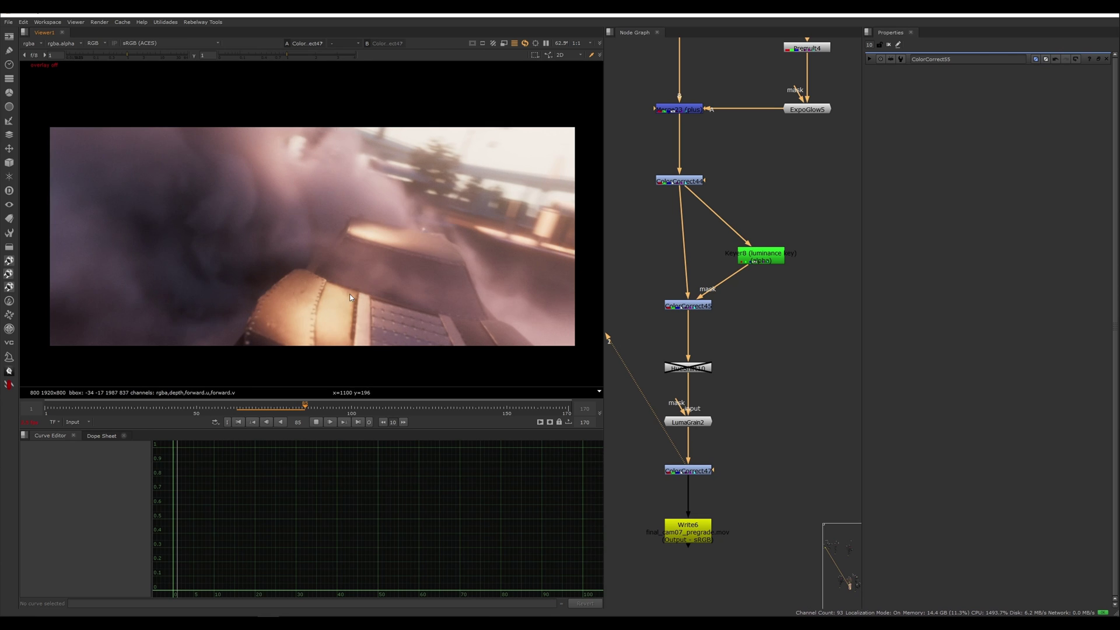
left_click(189, 408)
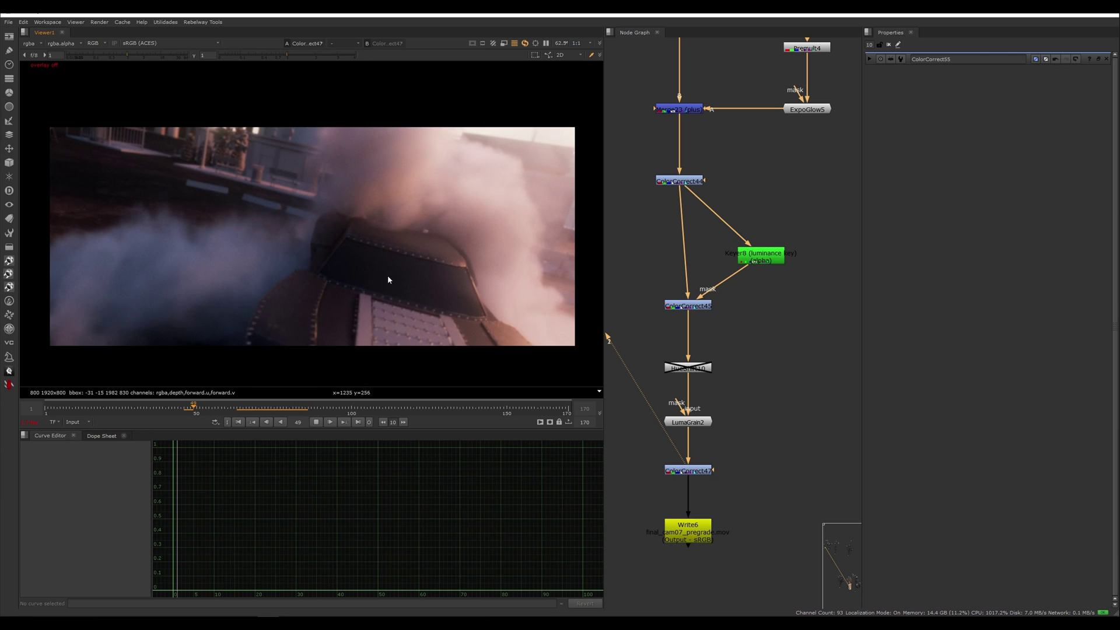
key("k")
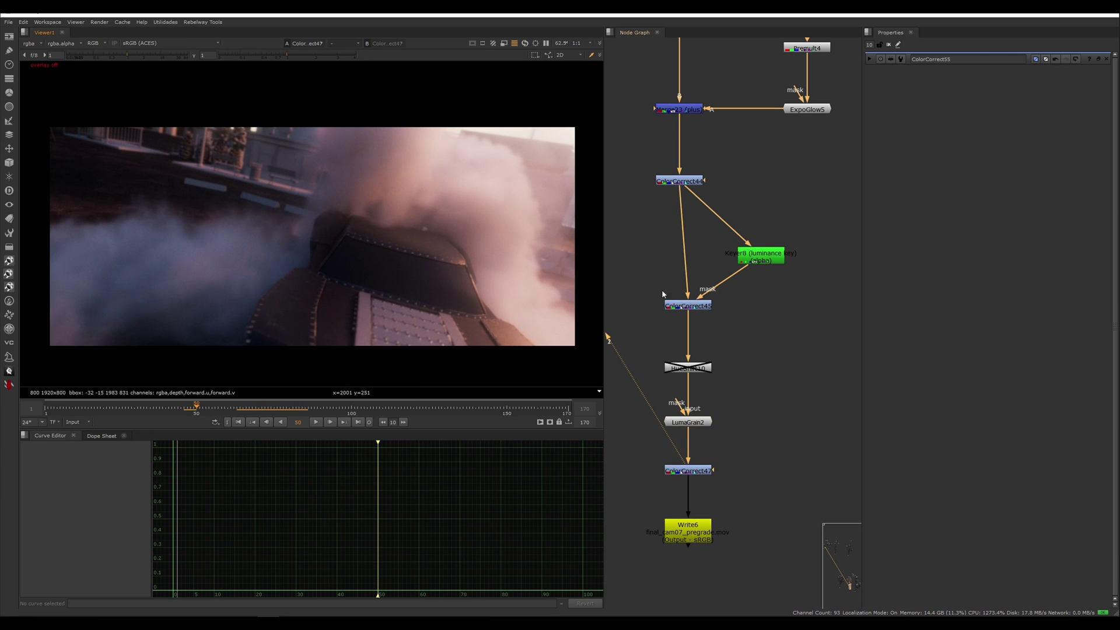
Compare the raw Read27 render with the ColorCorrect47 result at frame 50.
scroll(786, 215, "down", 8)
middle_click_drag(761, 62, 686, 266)
key("1")
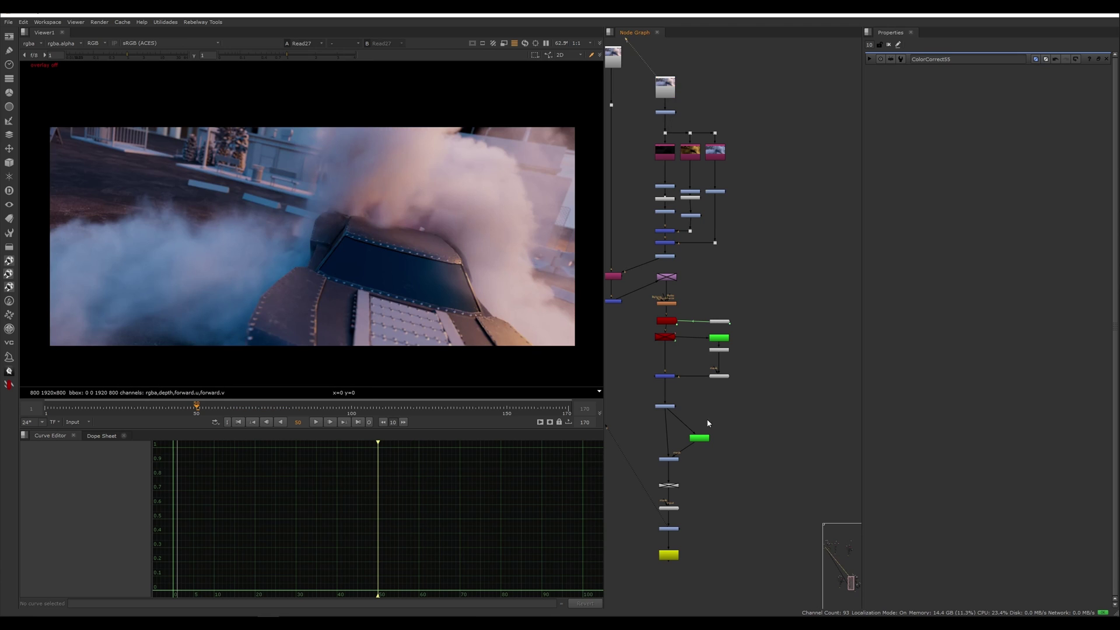
scroll(700, 415, "up", 5)
left_click(610, 472)
key("1")
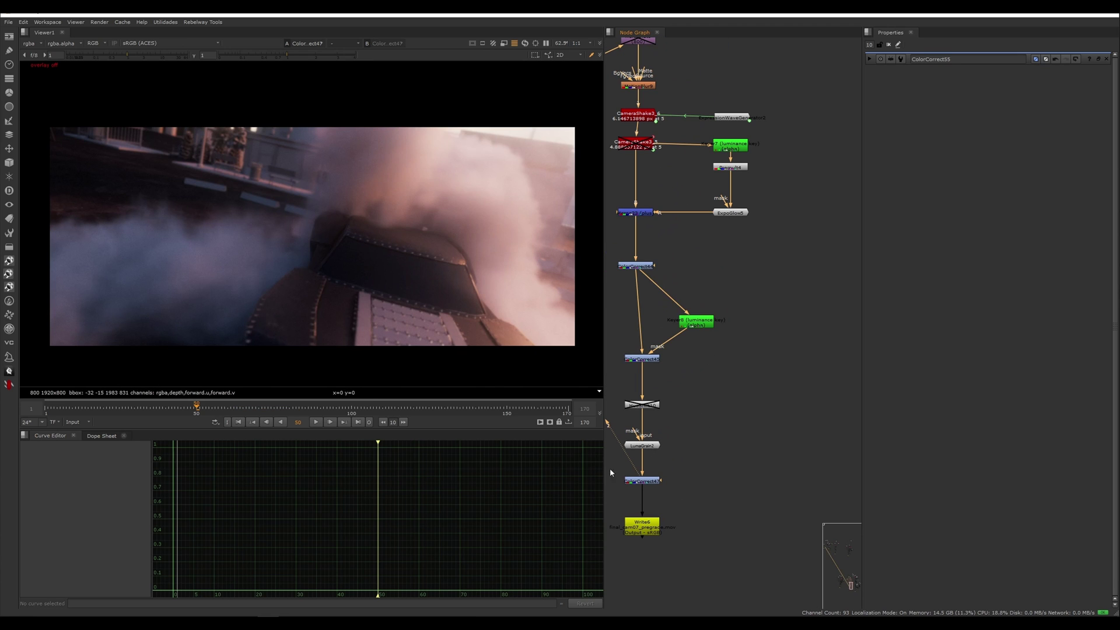
Go to frame 91 and switch repeatedly between the raw Read27 render and the ColorCorrect47 result.
left_click(324, 408)
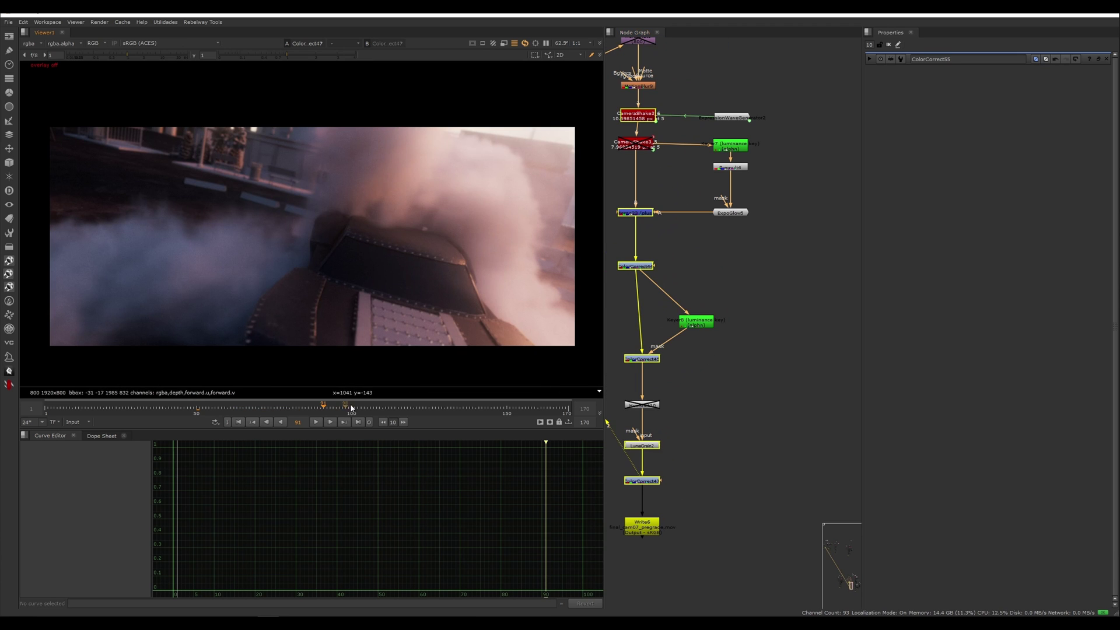
middle_click_drag(739, 175, 734, 427)
middle_click_drag(680, 219, 726, 384)
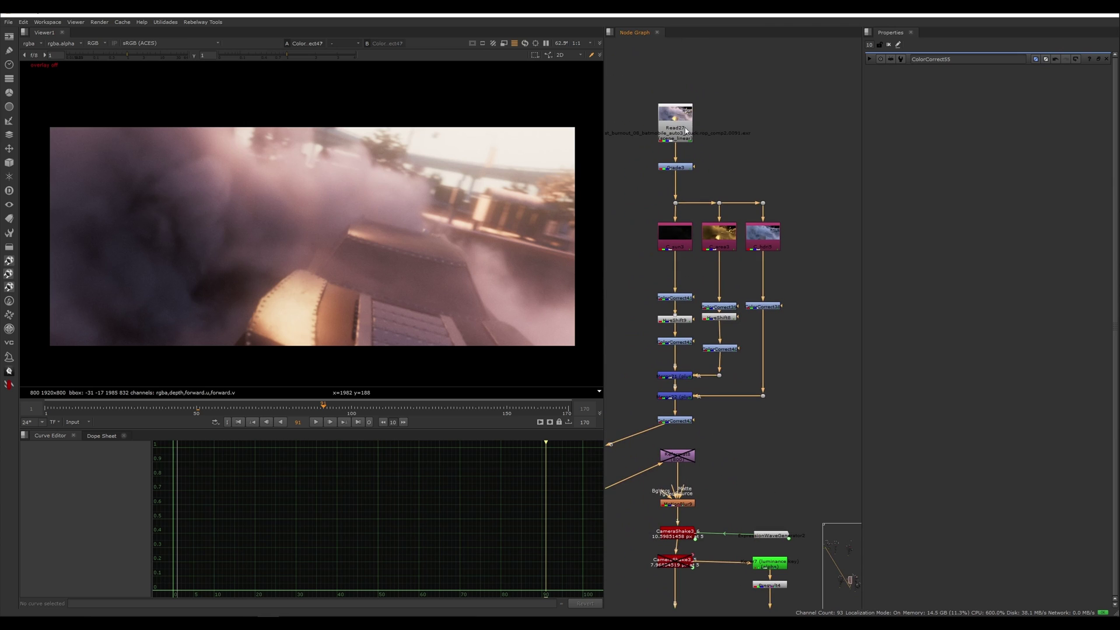
left_click(676, 130)
key("1")
left_click(769, 182)
key("1")
key("2")
key("1")
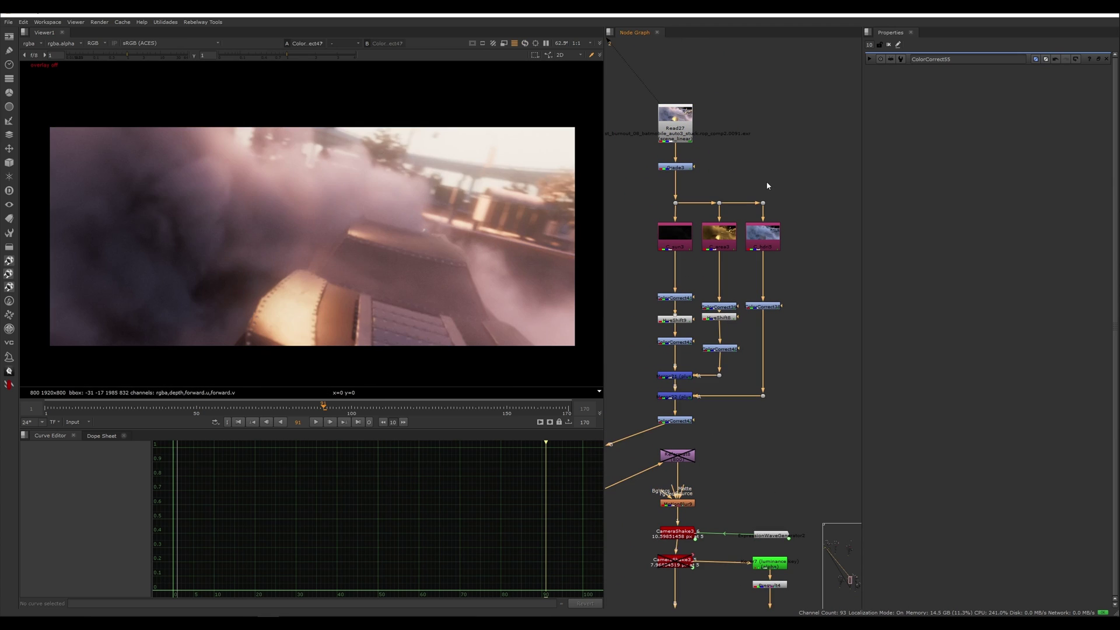
key("2")
key("1")
key("2")
key("1")
Examine the dark smoke beside the car in the raw Read27 render against the finished comp.
scroll(769, 182, "down", 3)
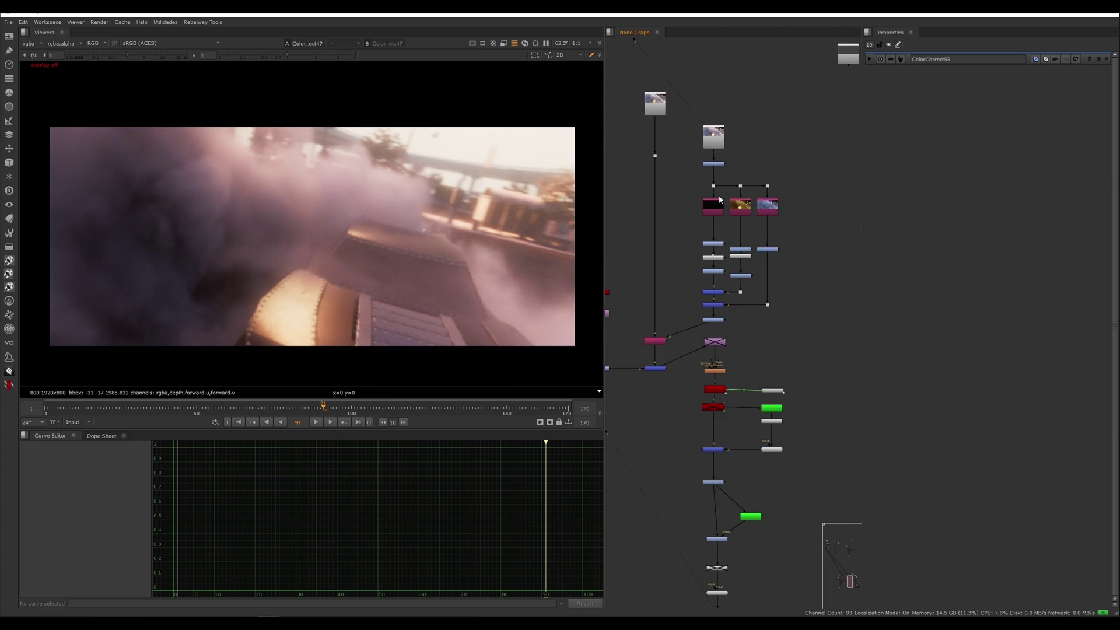
middle_click_drag(721, 200, 855, 252)
key("2")
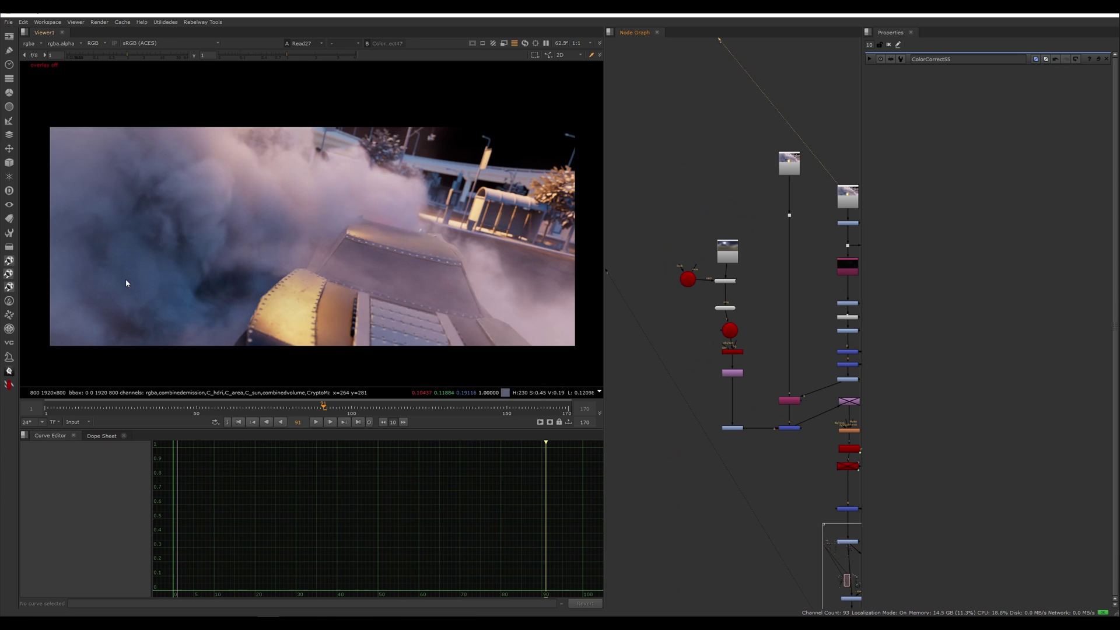
key("2")
key("1")
scroll(201, 224, "up", 3)
scroll(149, 249, "down", 5)
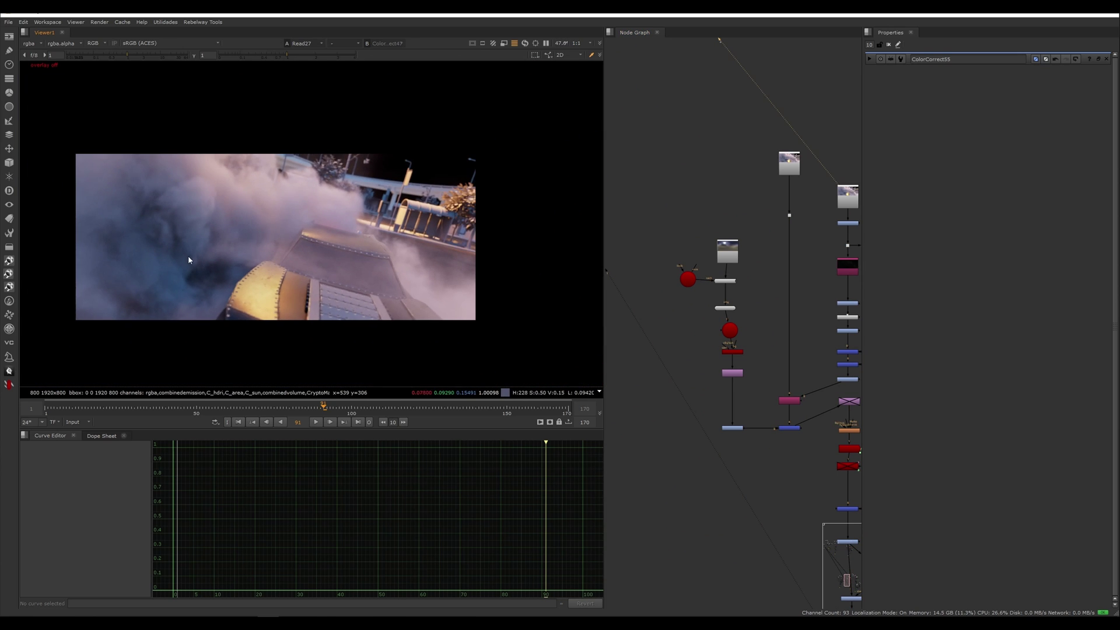
key("2")
Display the raw Read28 render of the neighbouring shot's node tree at frame 62.
middle_click_drag(652, 216, 904, 267)
left_click(686, 201)
key("1")
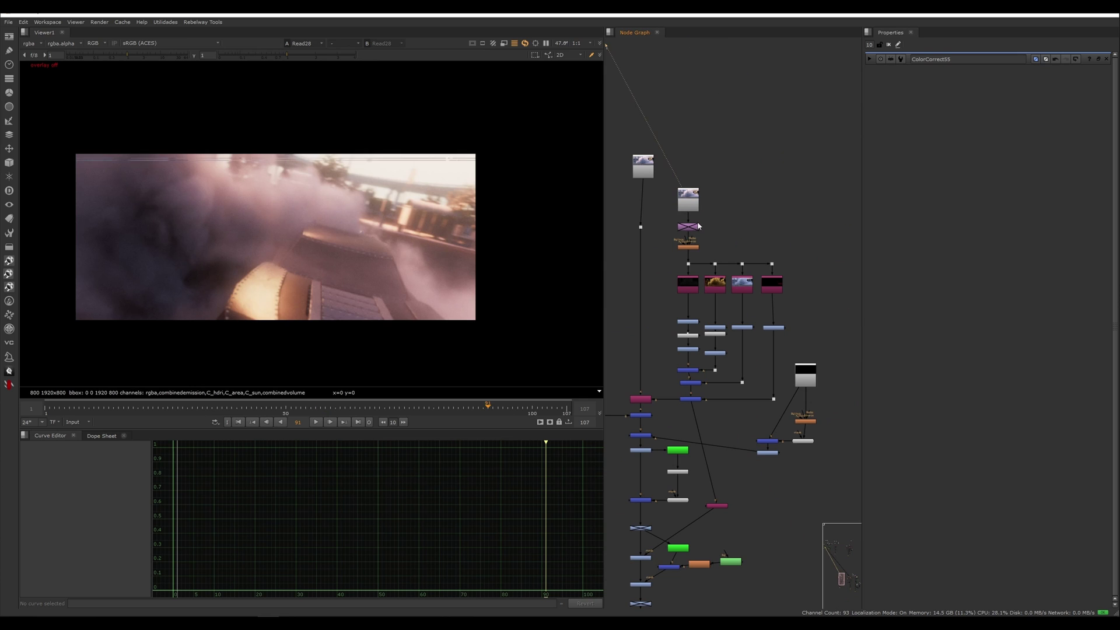
middle_click_drag(755, 462, 738, 334)
left_click(344, 407)
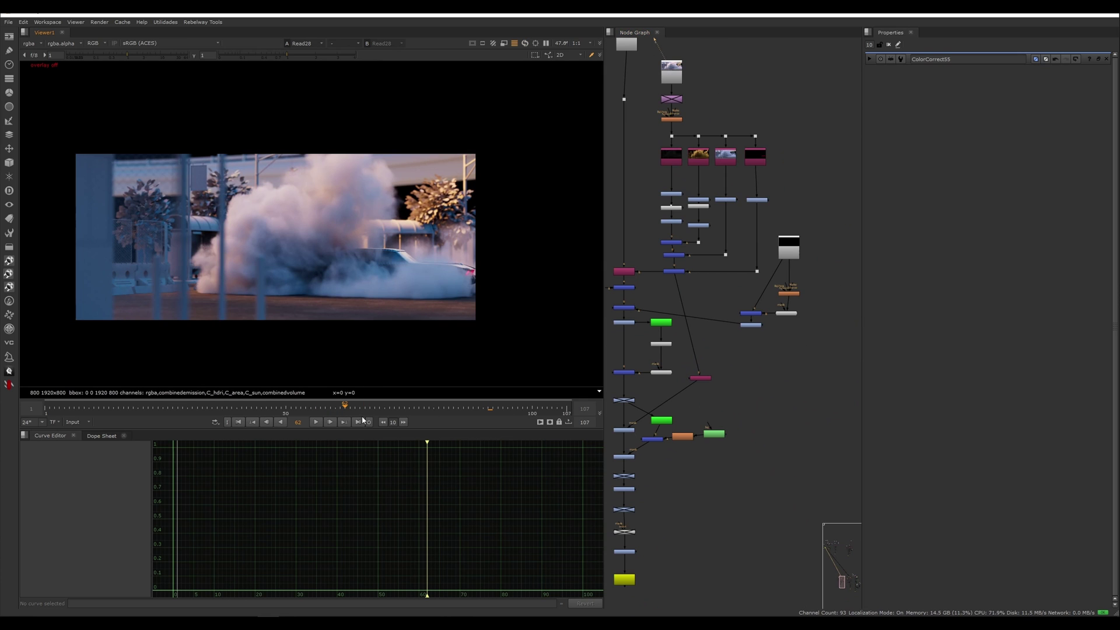
Display the last ColorCorrect node above the Write node of the side-view smoke shot and examine its finished look.
middle_click_drag(717, 491, 749, 309)
left_click(662, 371)
key("2")
left_click(708, 372)
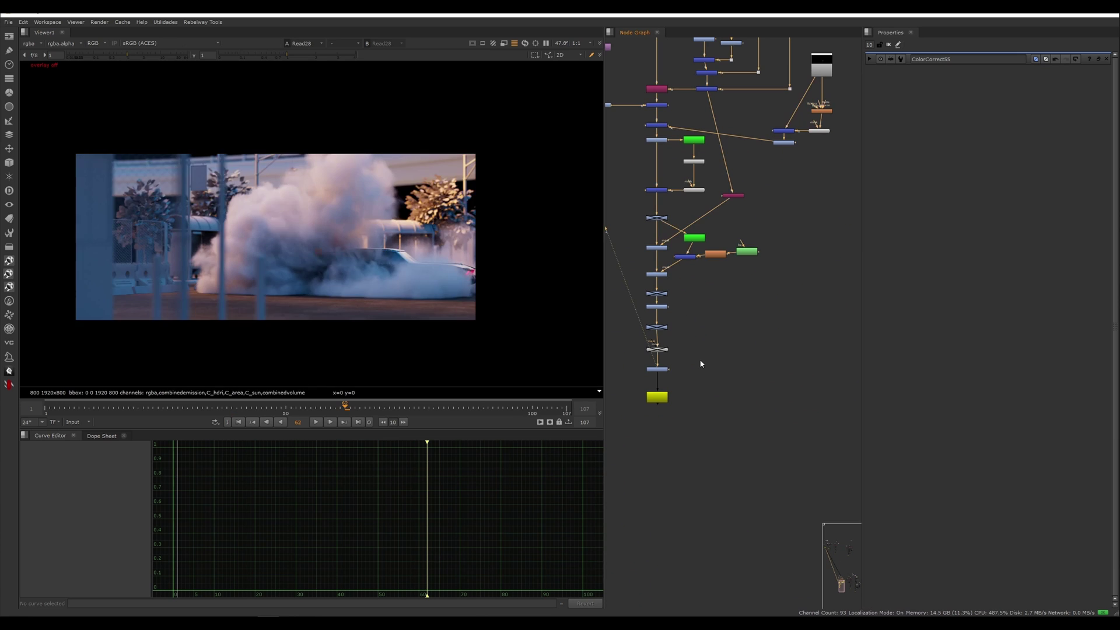
scroll(393, 252, "up", 2)
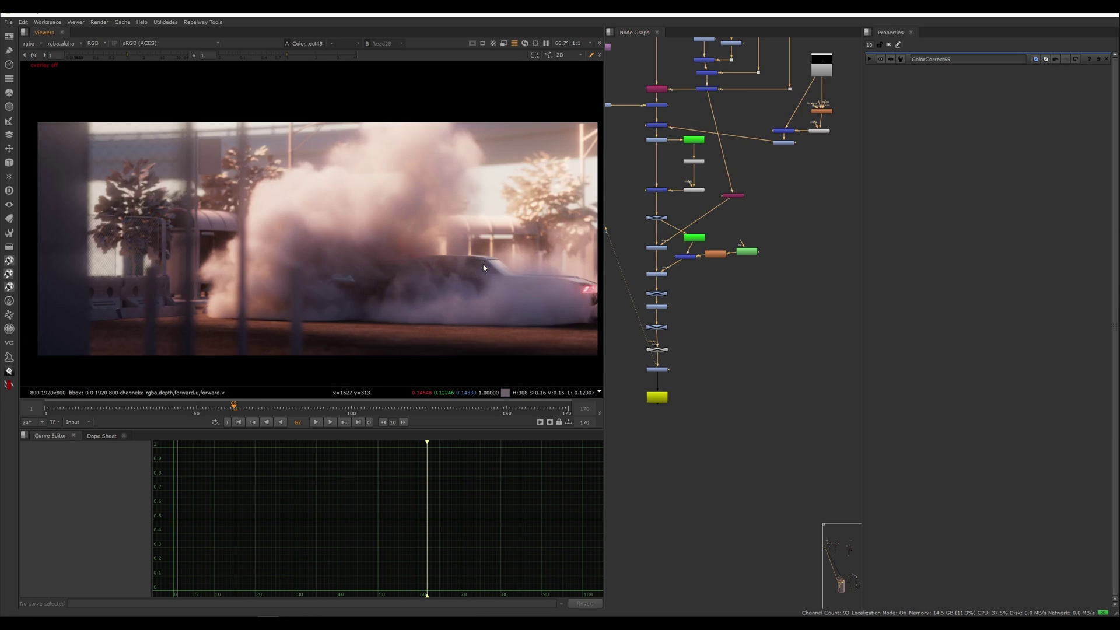
scroll(717, 332, "down", 5)
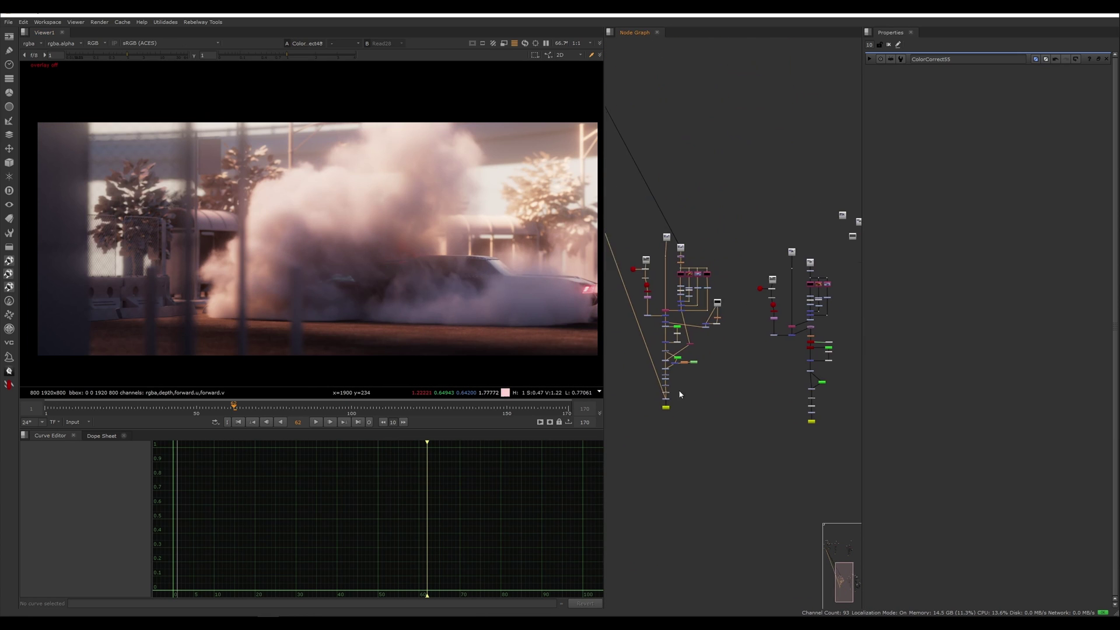
scroll(640, 301, "up", 5)
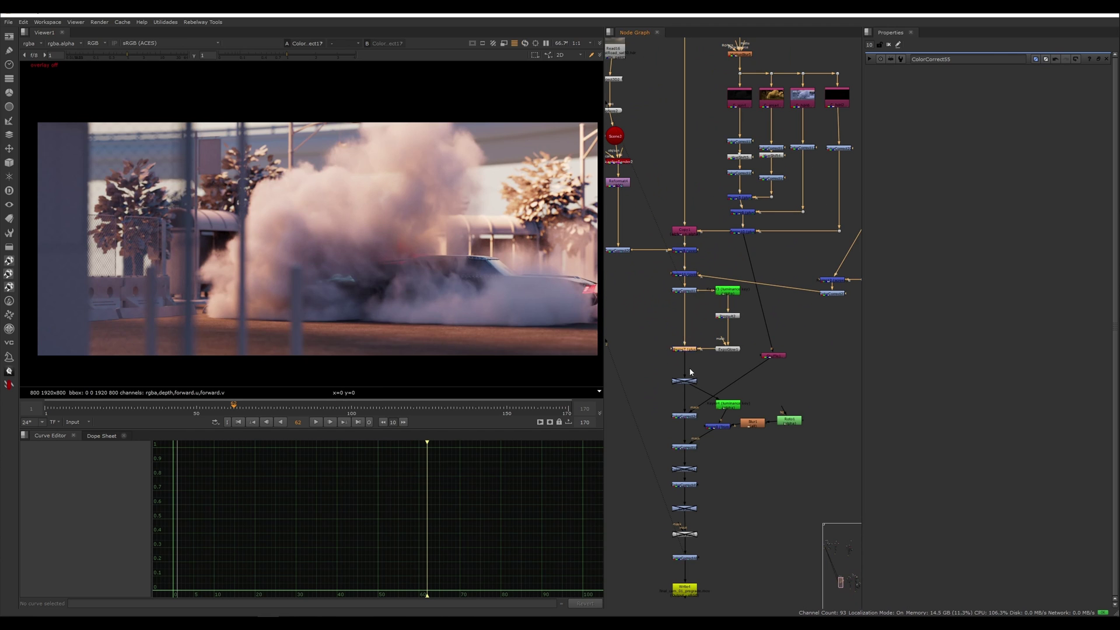
Compare the side-view smoke shot's intermediate ColorCorrect stage with the last ColorCorrect result above Write4 at frame 62.
left_click(688, 417)
key("1")
key("2")
scroll(700, 437, "up", 4)
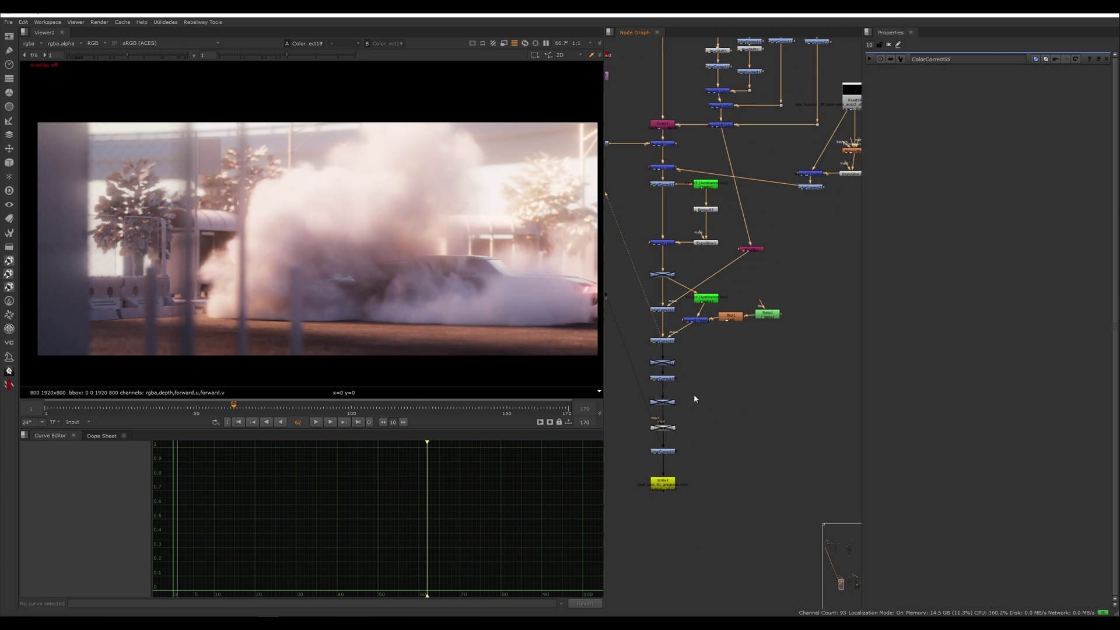
key("2")
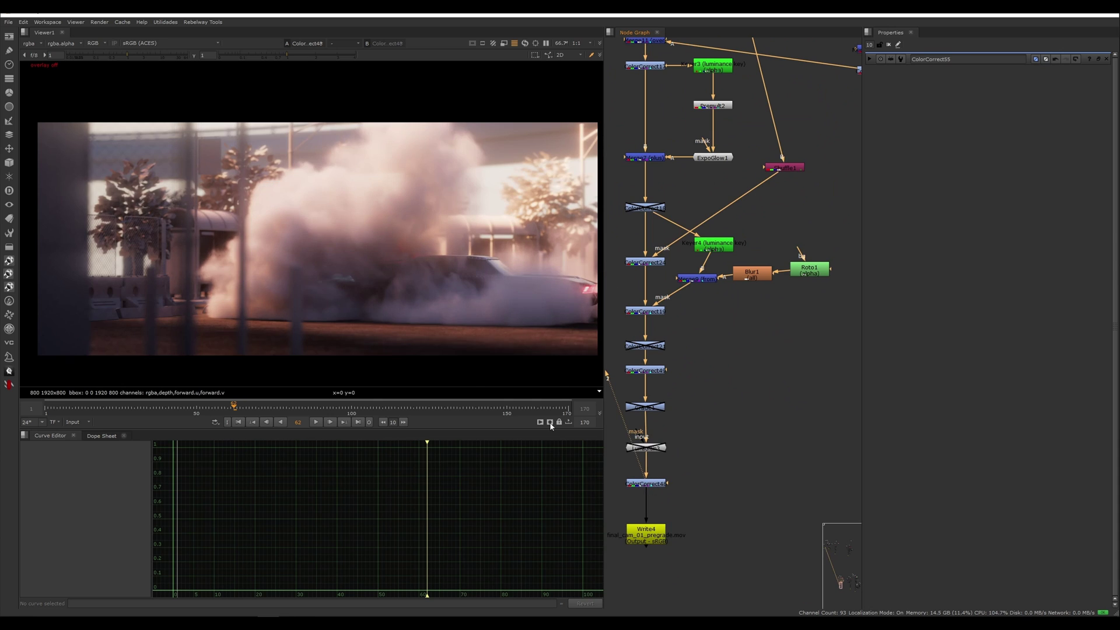
scroll(350, 244, "down", 3)
middle_click_drag(366, 254, 335, 273)
scroll(335, 272, "up", 2)
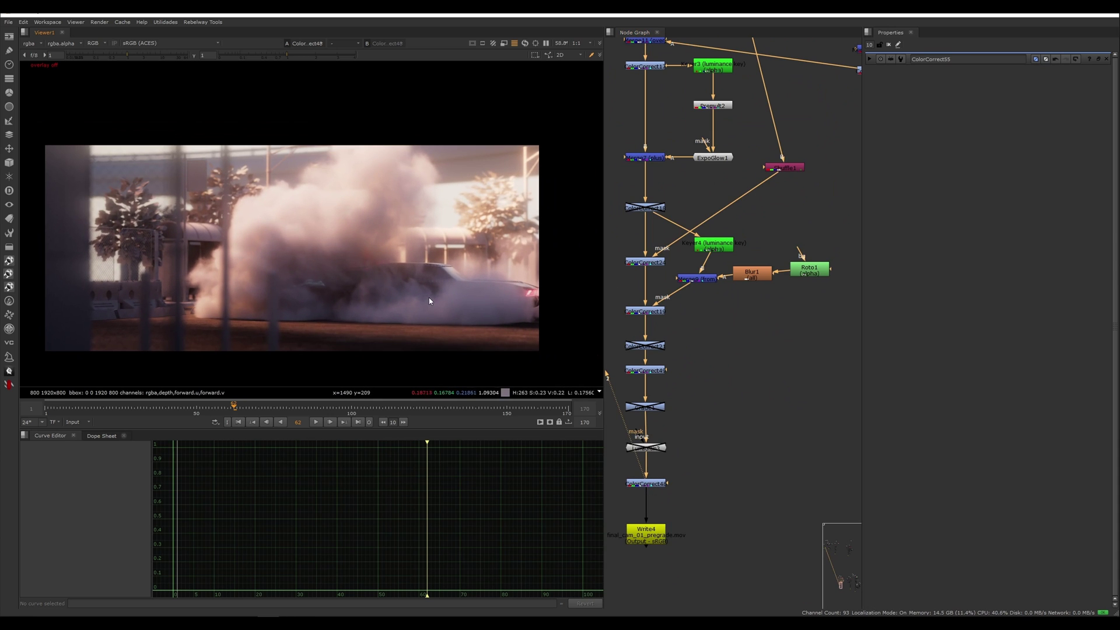
Examine the overall node trees of the neighbouring shots in the Node Graph.
scroll(767, 345, "down", 5)
middle_click_drag(734, 356, 563, 406)
middle_click_drag(671, 352, 508, 393)
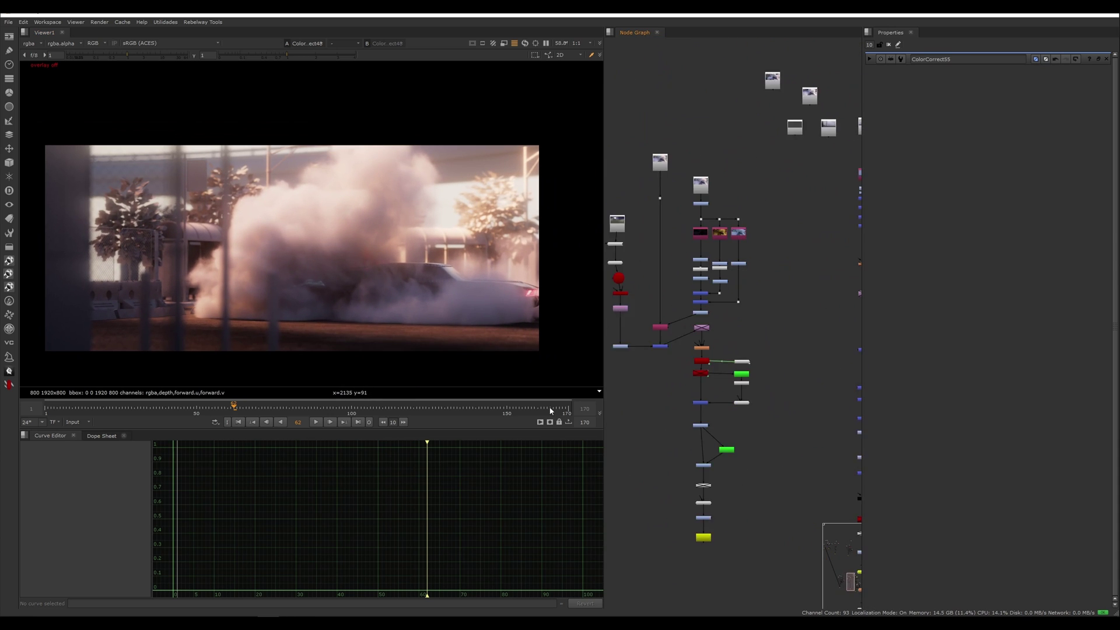
middle_click_drag(759, 446, 724, 364)
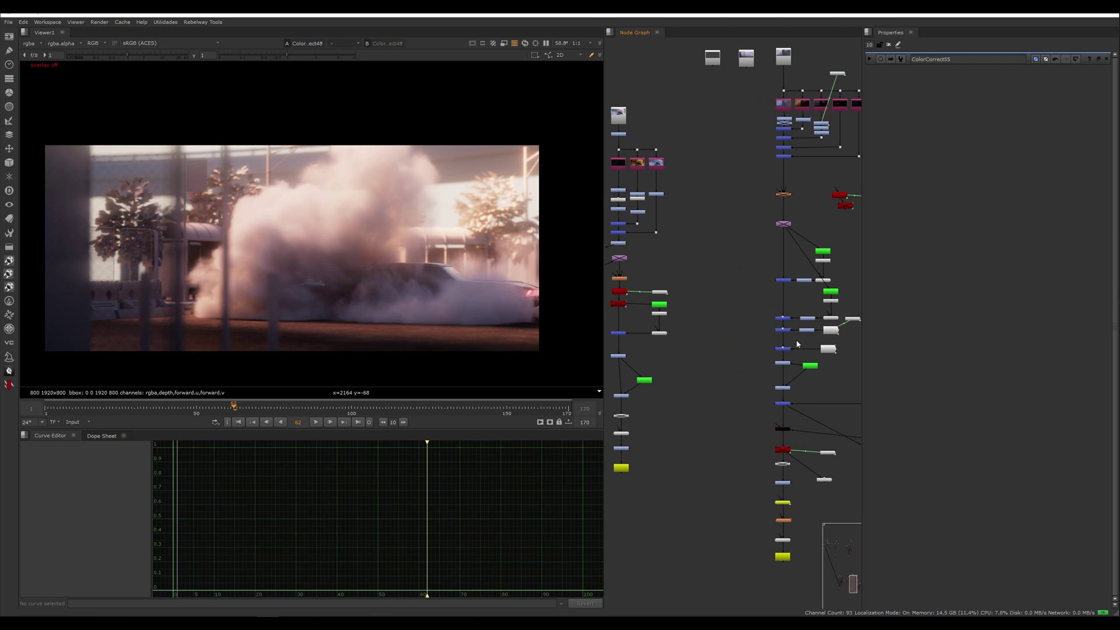
middle_click_drag(708, 405, 631, 414)
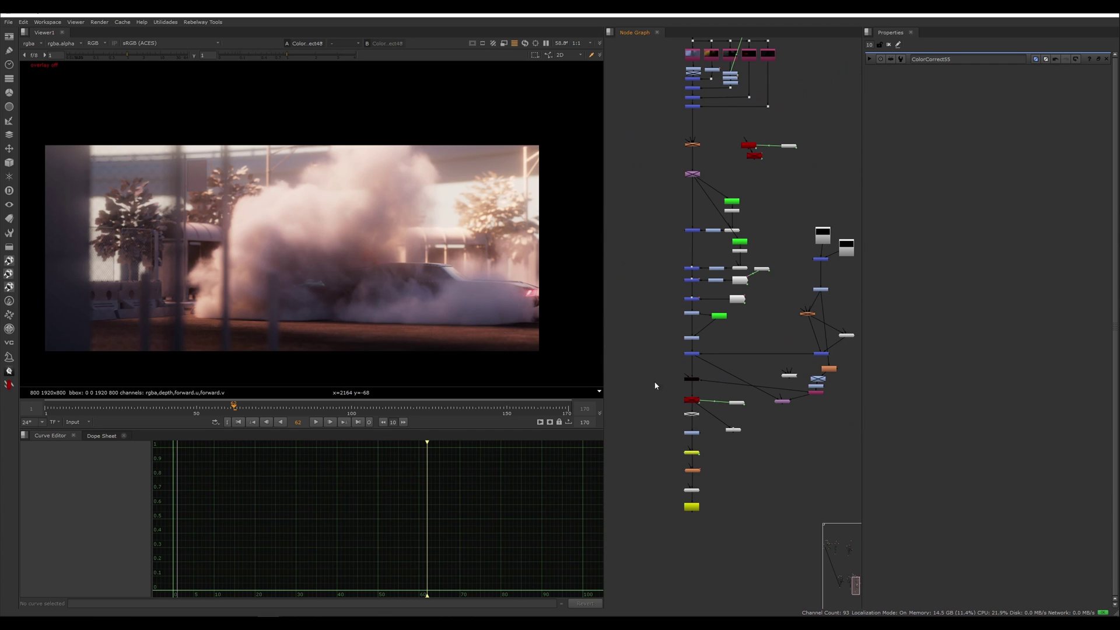
Widen the viewer pane slightly, scrub the finished side-view smoke shot to frame 115 and start playing it.
left_click_drag(604, 380, 613, 382)
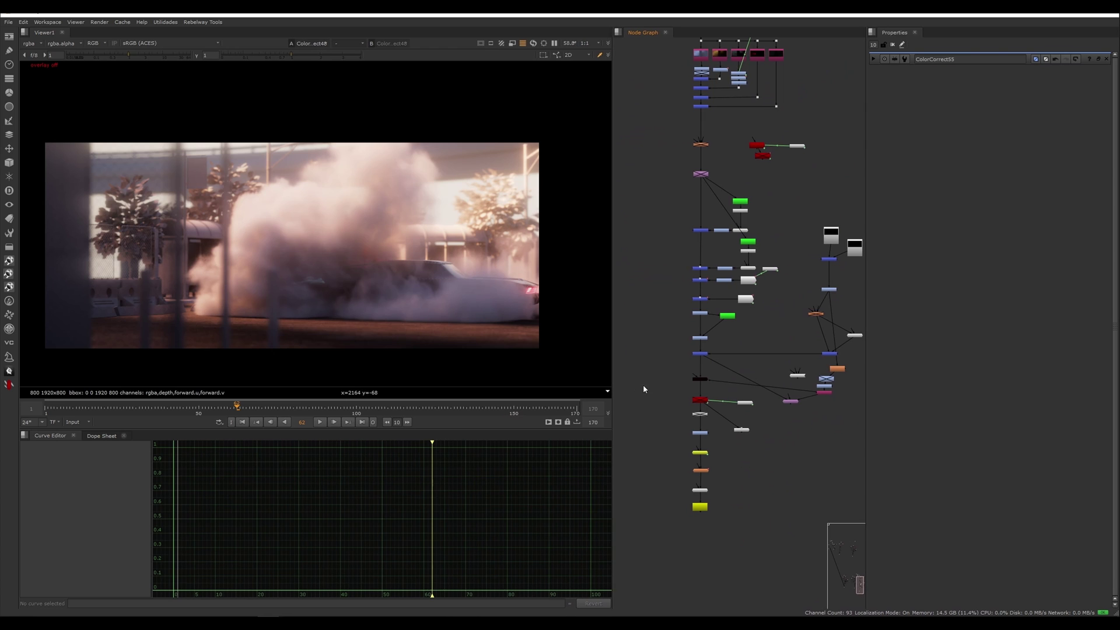
scroll(239, 295, "up", 1)
middle_click_drag(640, 268, 662, 286)
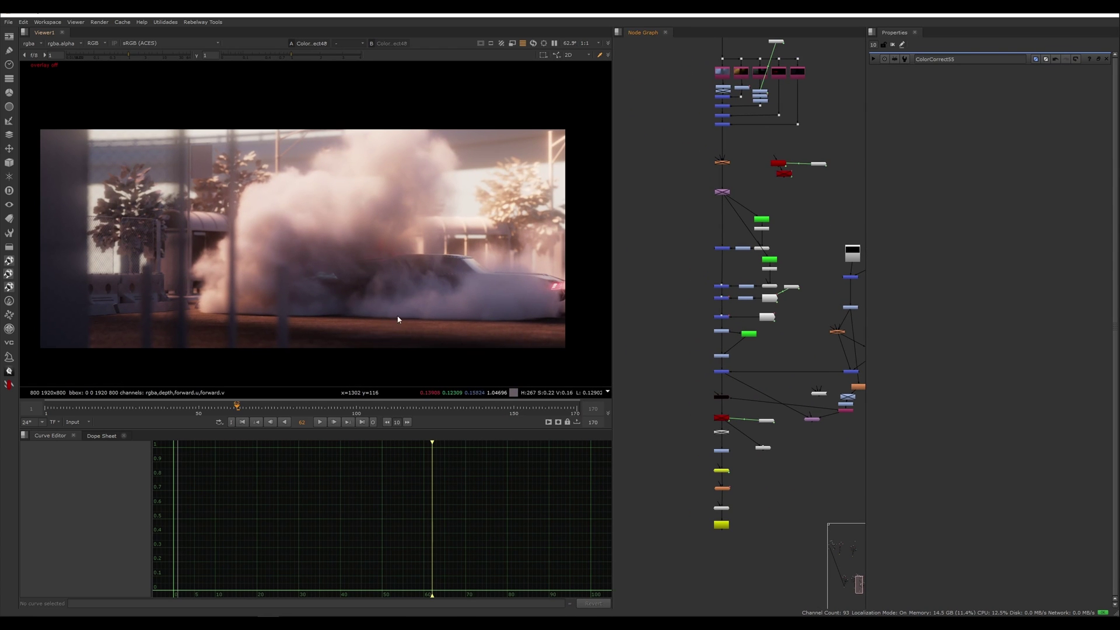
left_click_drag(279, 416, 394, 415)
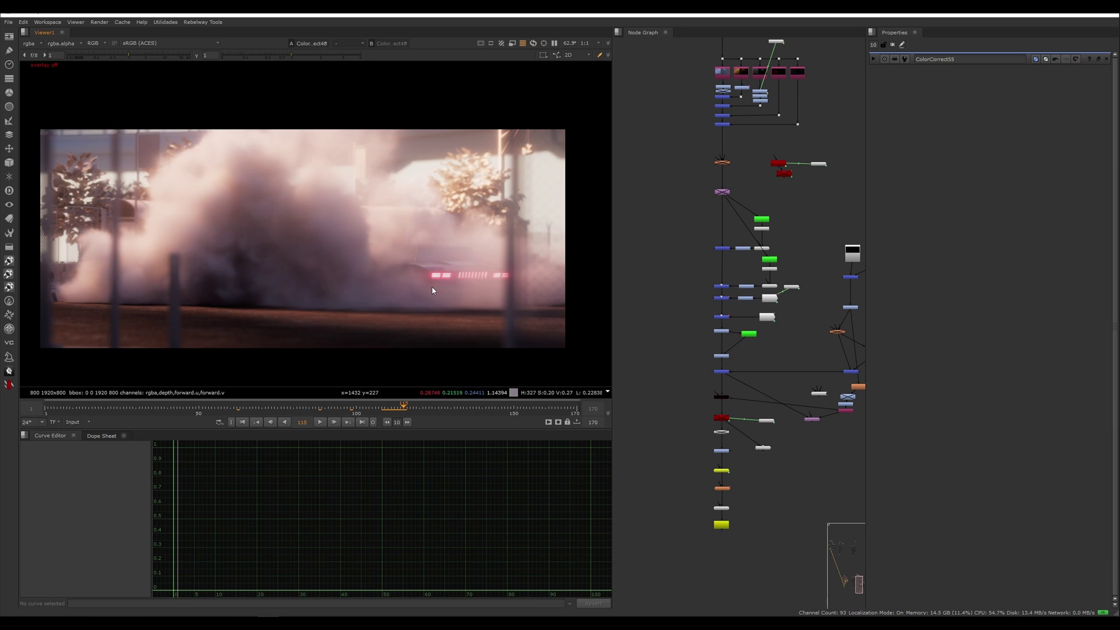
key("l")
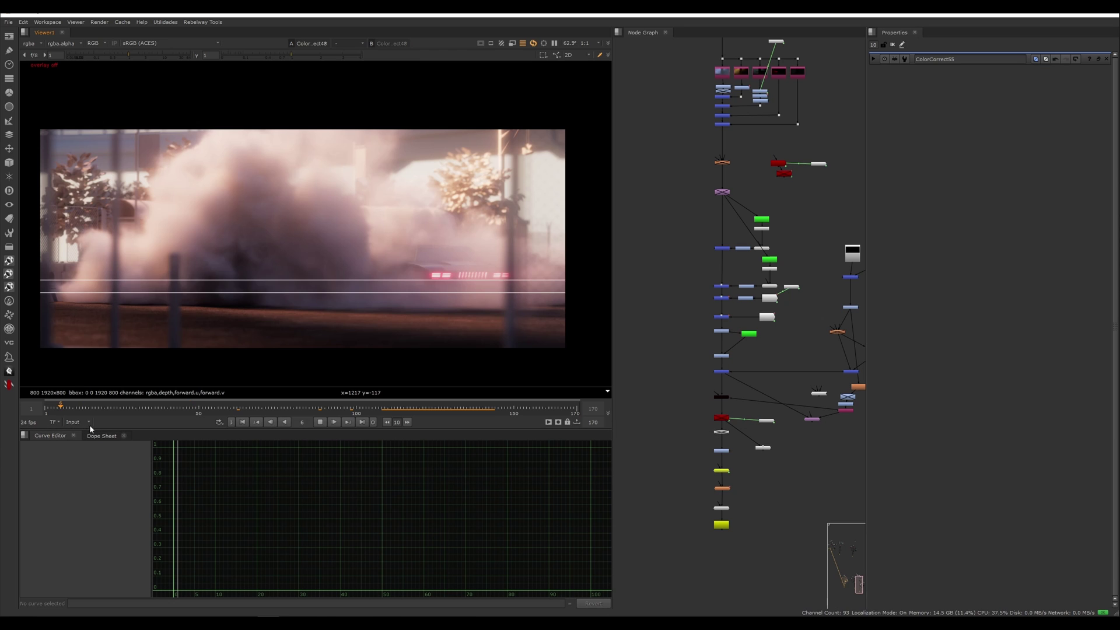